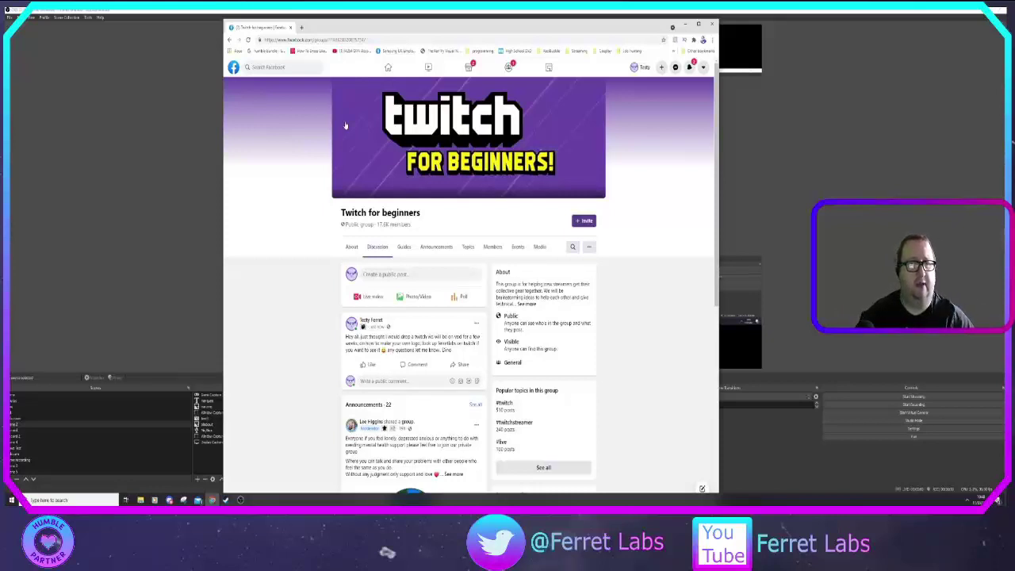
Step: View the Twitch for beginners group page and its notifications, and put the browser window away
scroll(359, 99, "down", 1)
scroll(364, 127, "up", 1)
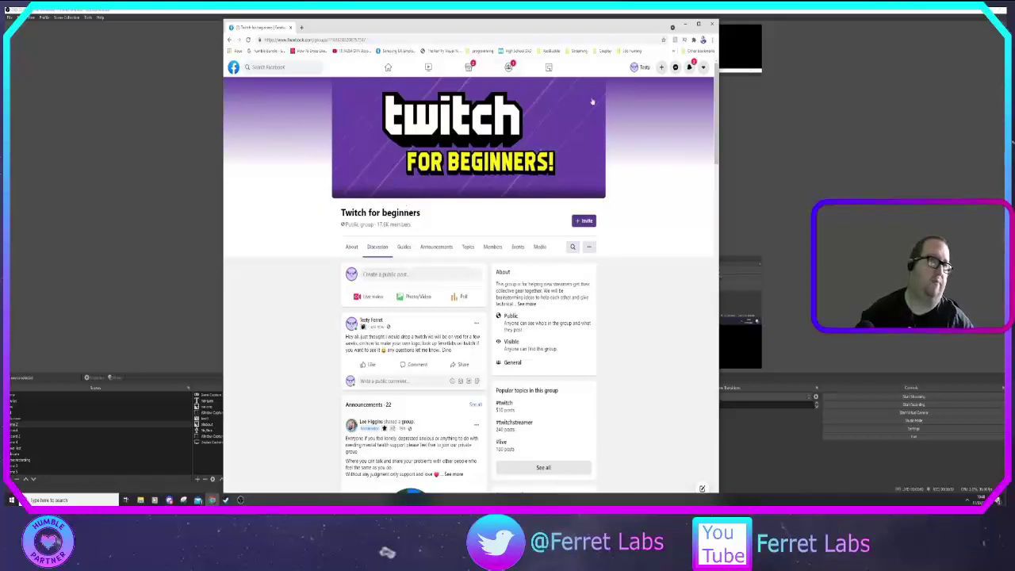
left_click(688, 67)
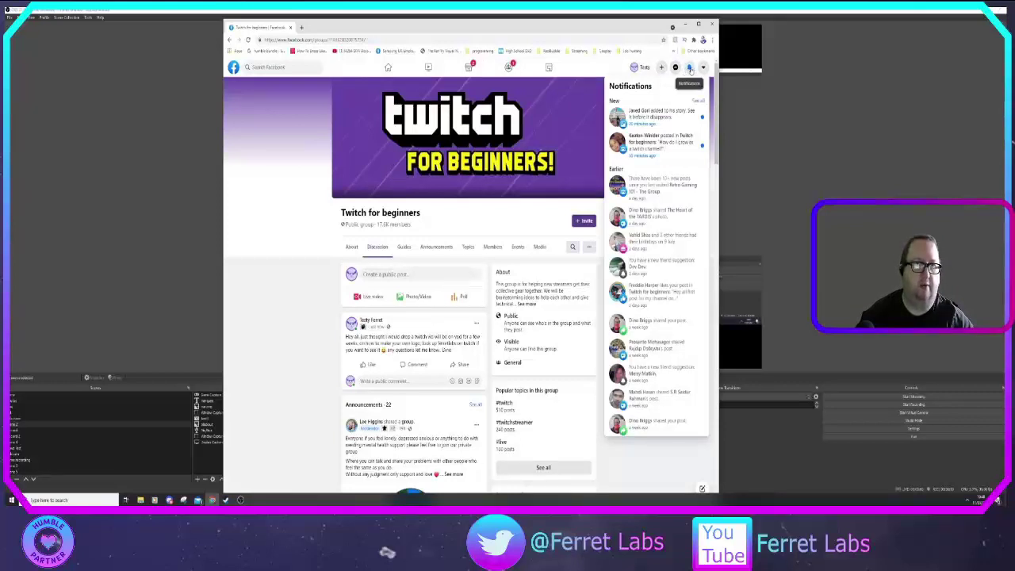
left_click(690, 69)
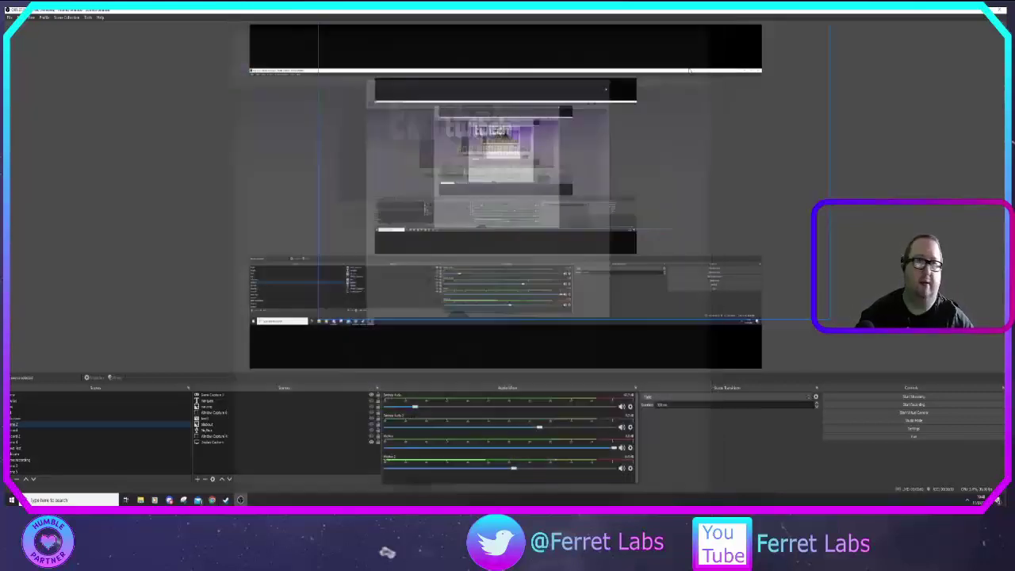
left_click(706, 27)
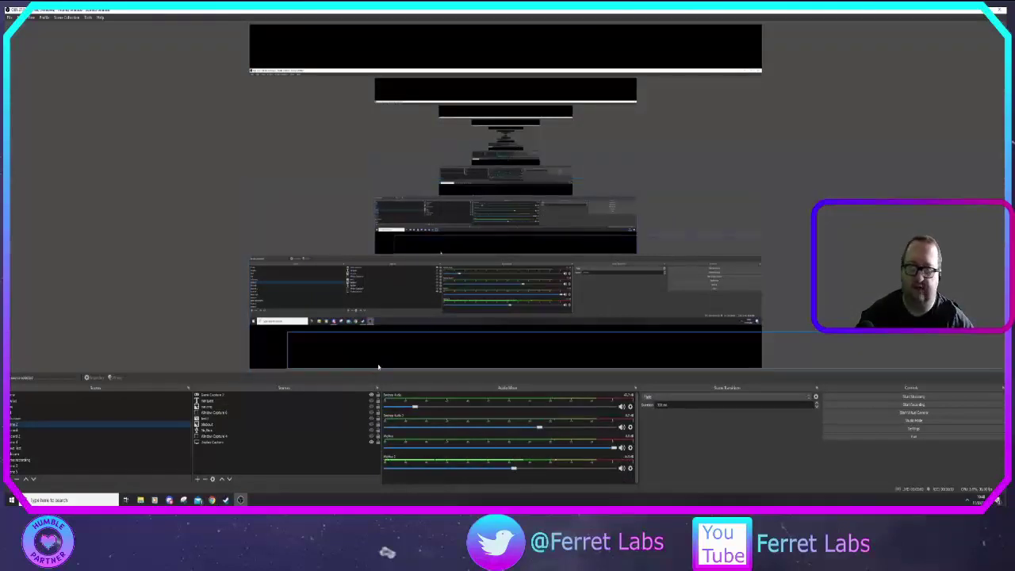
left_click(44, 447)
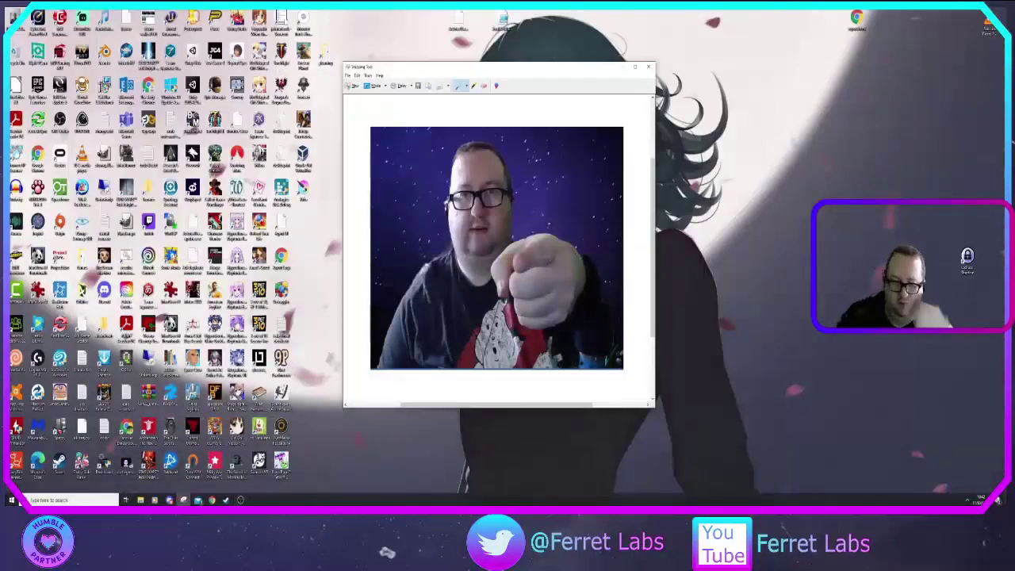
Step: Launch Inkscape and create a new blank document
key("super")
type("inkscape")
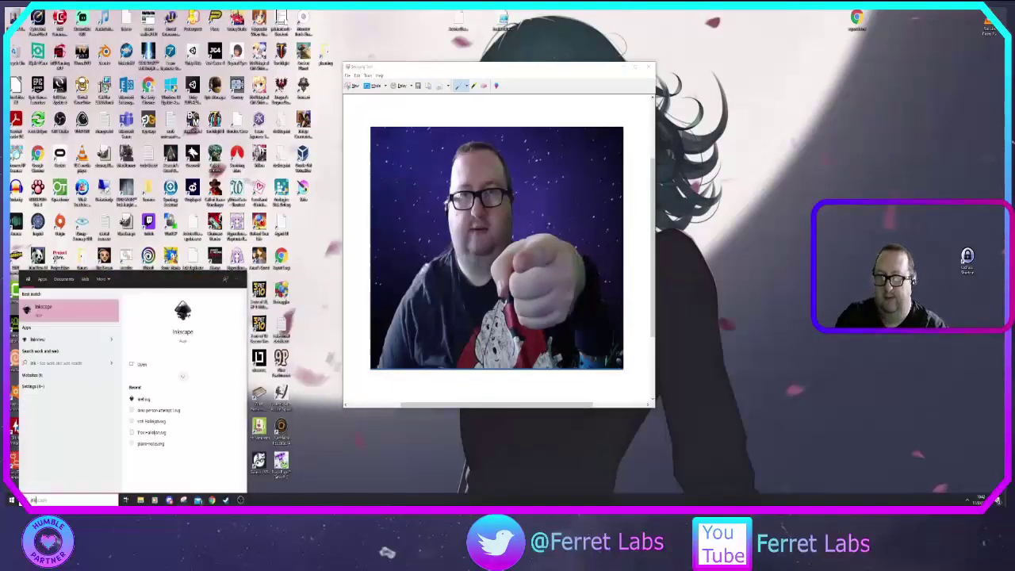
key("Return")
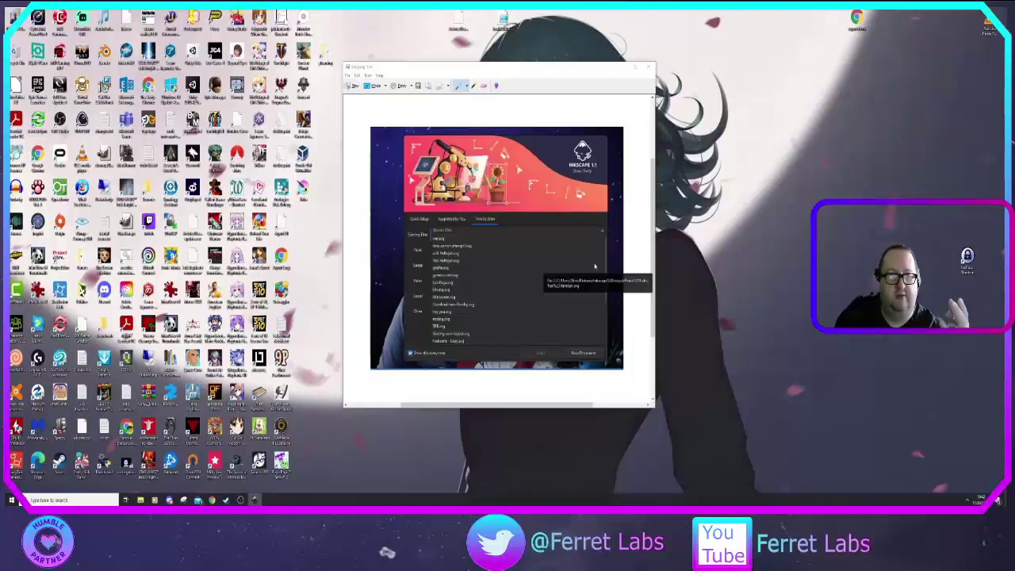
left_click(585, 353)
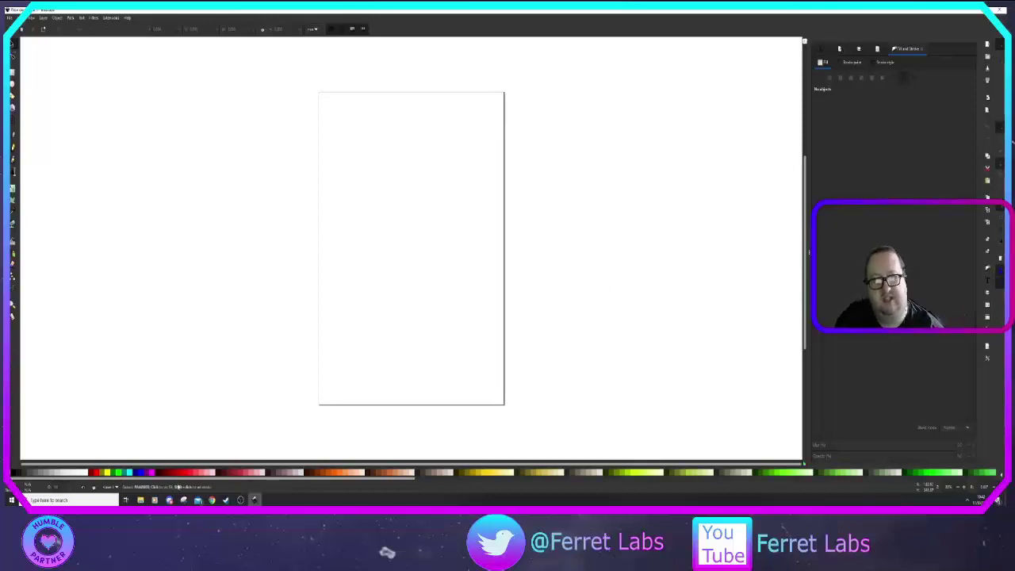
Step: Copy the webcam snip from Snipping Tool, paste it into the Inkscape document and move it onto the page
left_click(184, 500)
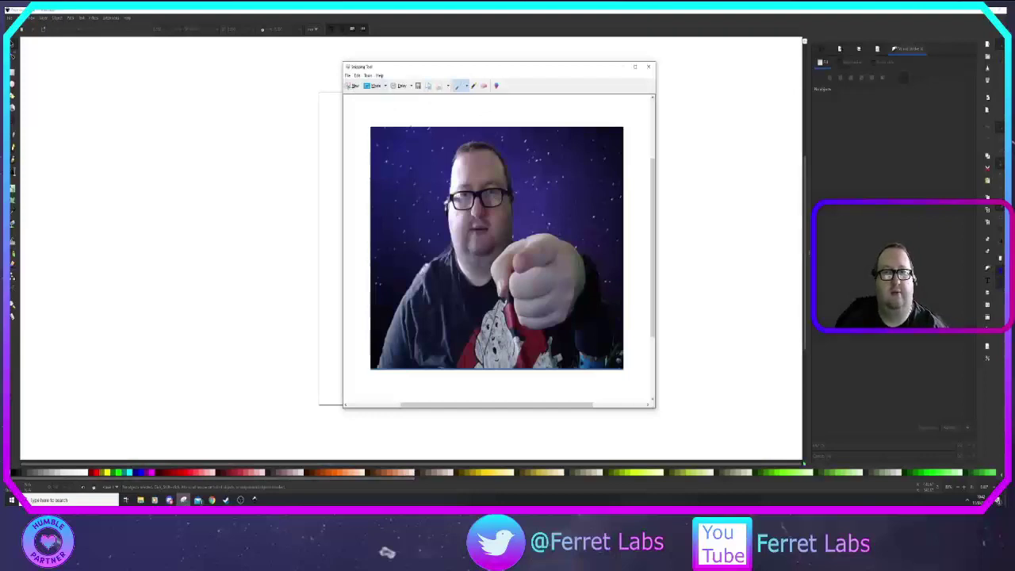
left_click(357, 76)
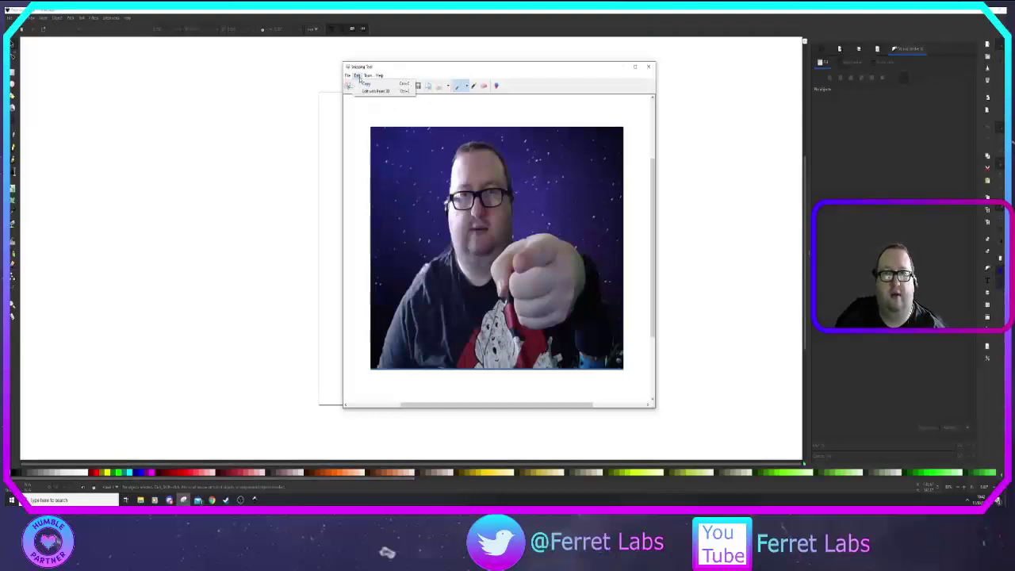
left_click(364, 84)
left_click(326, 144)
key("ctrl+v")
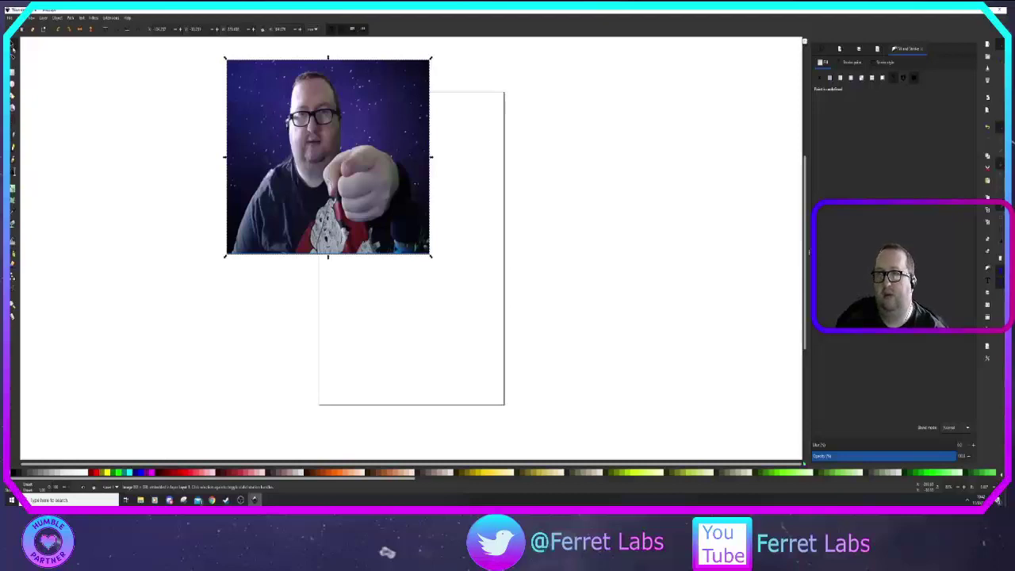
left_click_drag(262, 123, 353, 236)
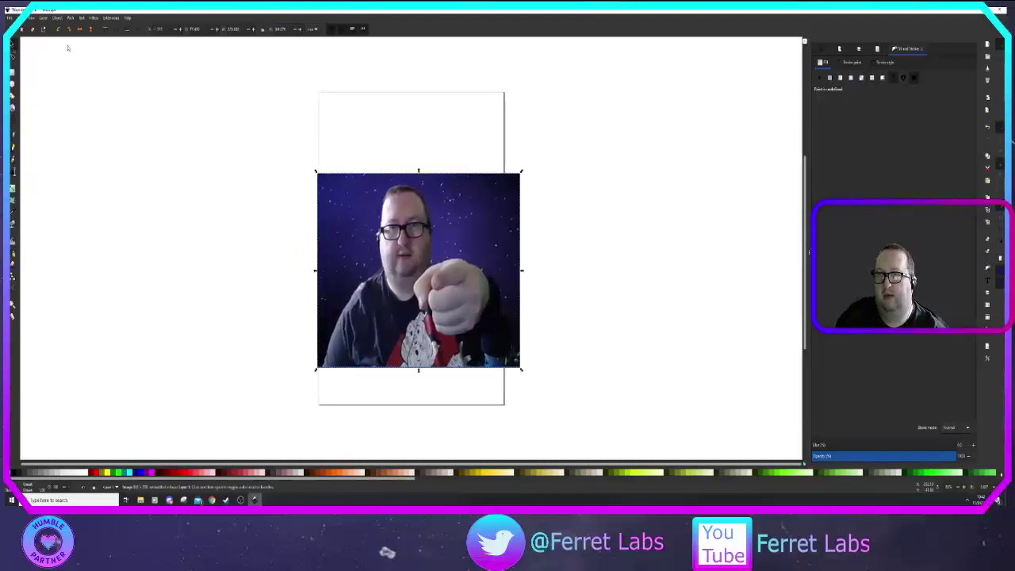
Step: Copy the webcam snip again, paste it a second time into the Inkscape document and delete the extra copy
left_click(21, 18)
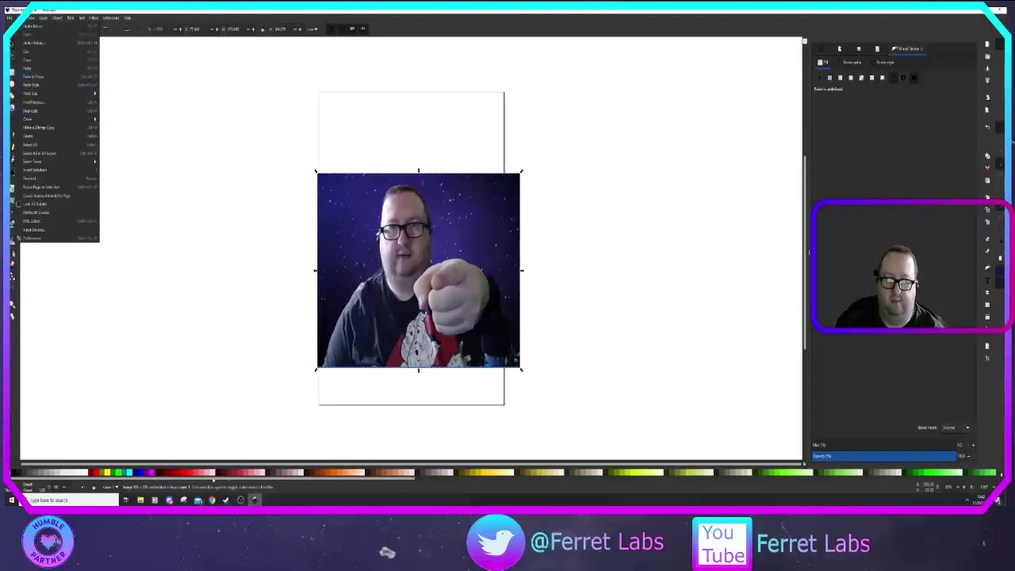
left_click(191, 499)
left_click(366, 76)
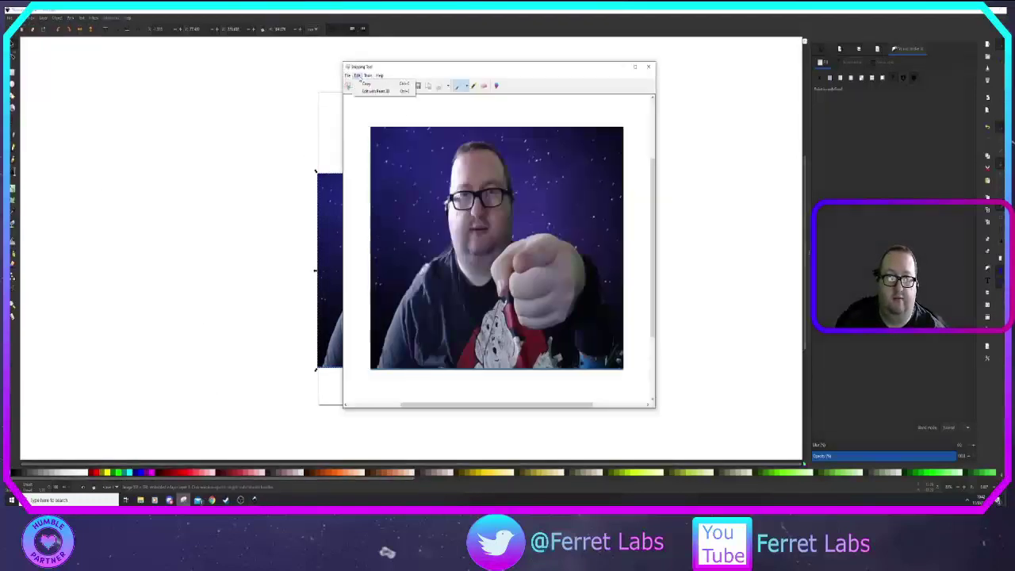
left_click(360, 86)
key("alt+Tab")
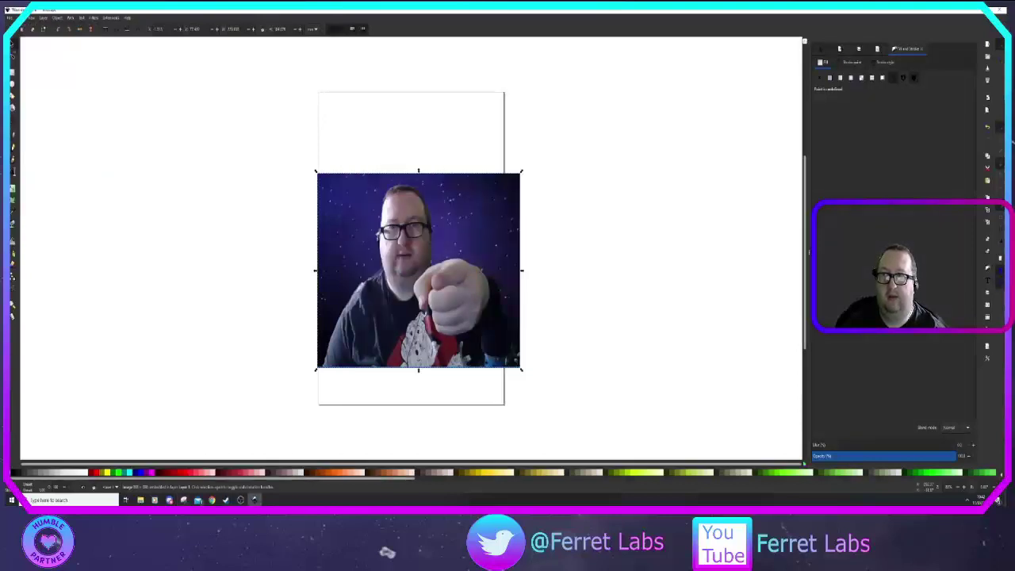
left_click(21, 17)
left_click(43, 69)
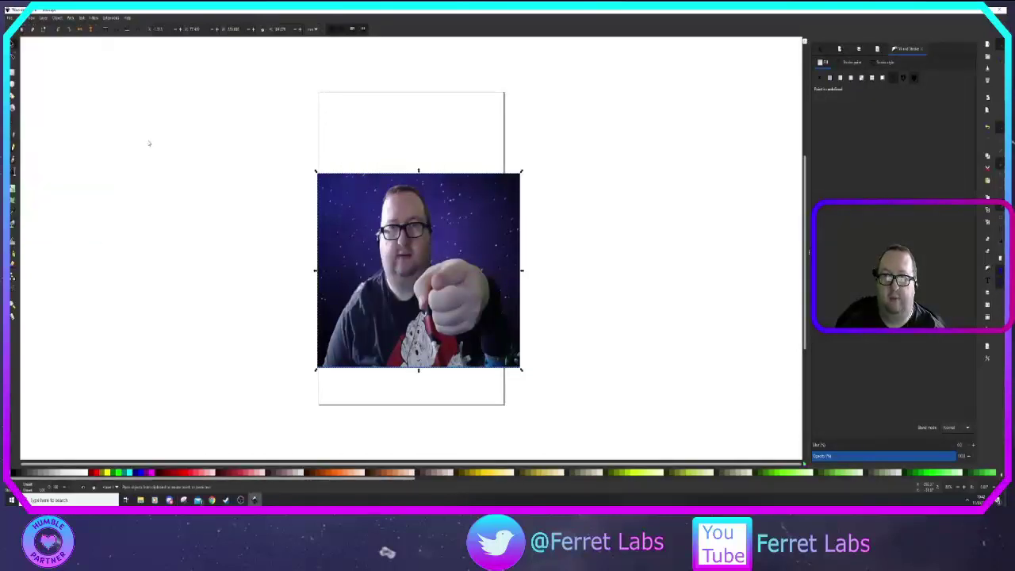
left_click_drag(116, 103, 252, 213)
key("Delete")
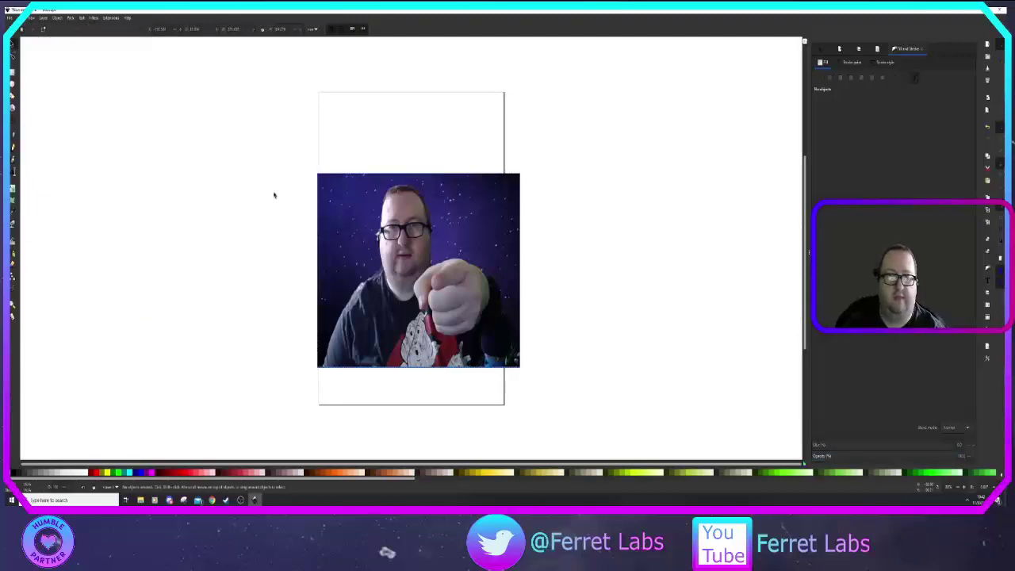
Step: Move the photo slightly up the page and add a named layer above the current one
left_click_drag(406, 270, 405, 259)
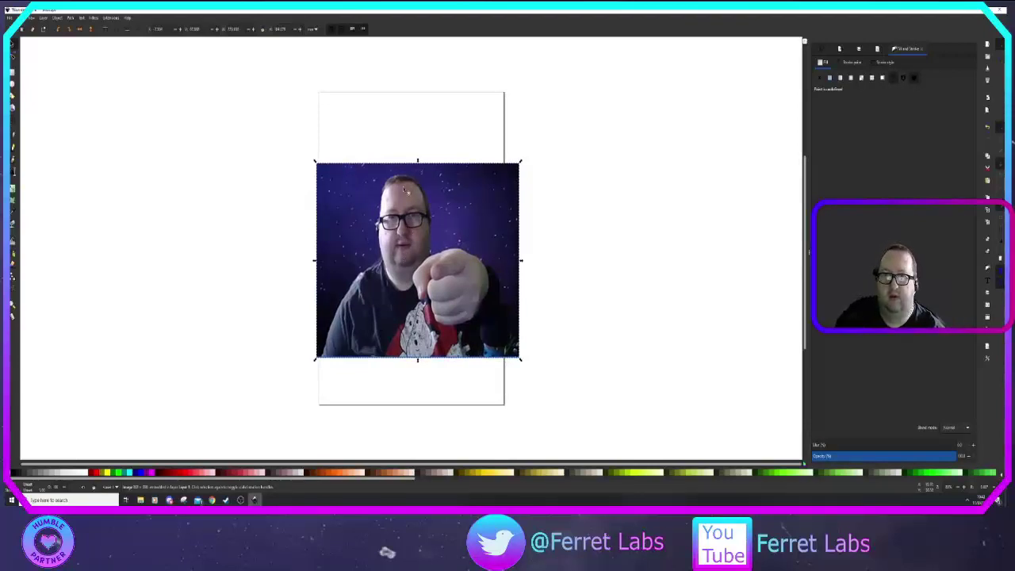
scroll(317, 130, "up", 3)
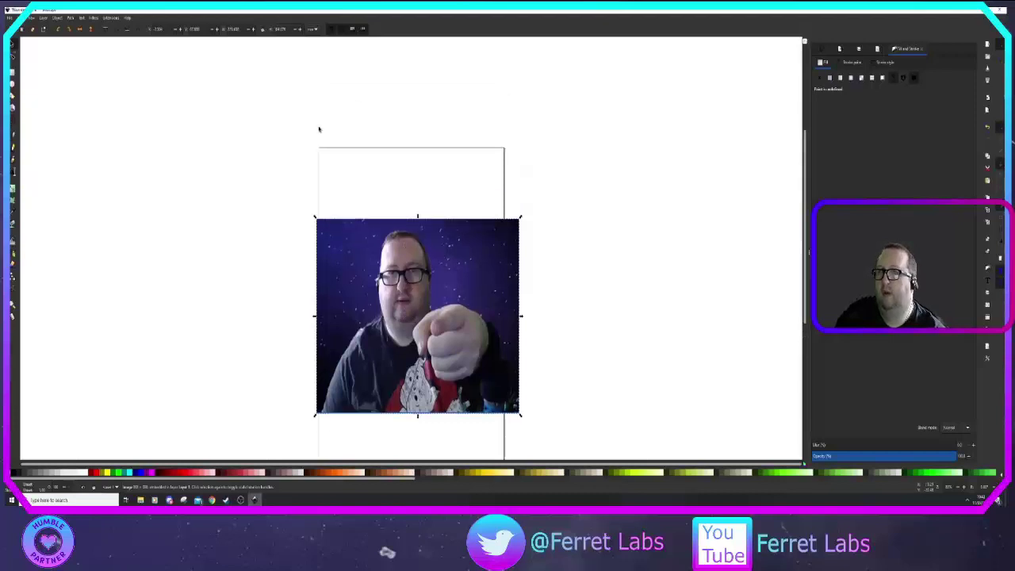
scroll(365, 155, "down", 2)
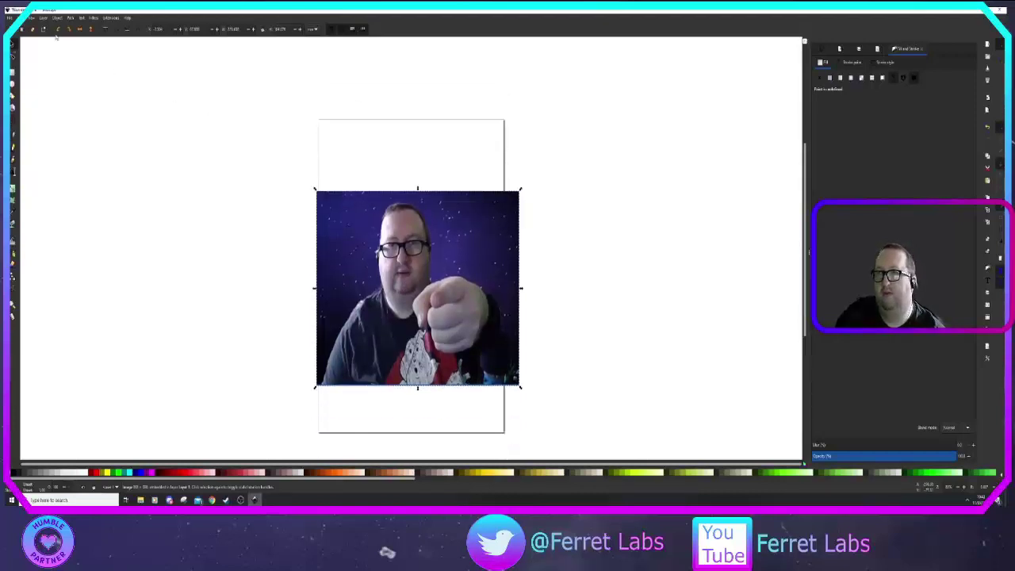
left_click(44, 18)
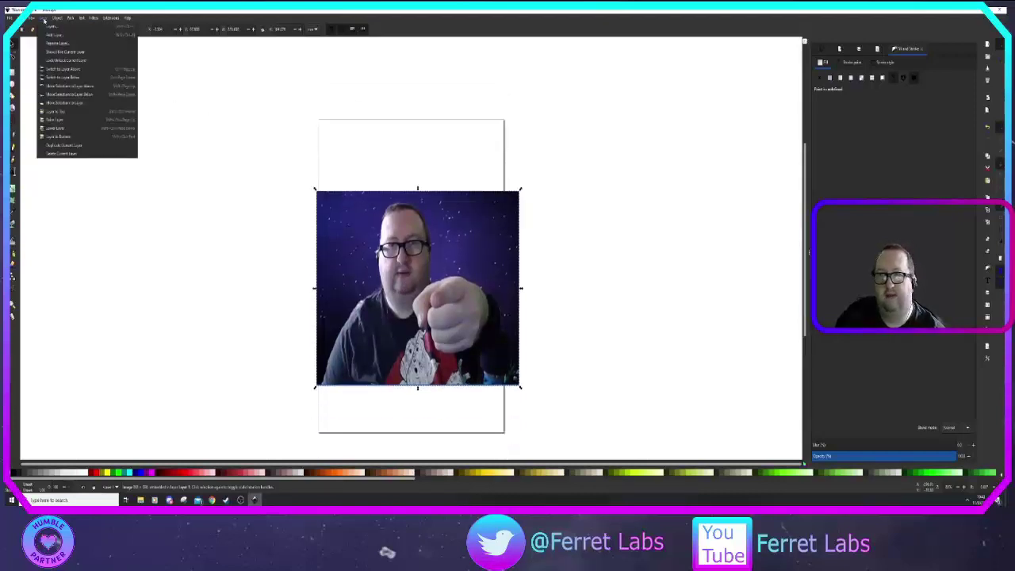
left_click(52, 26)
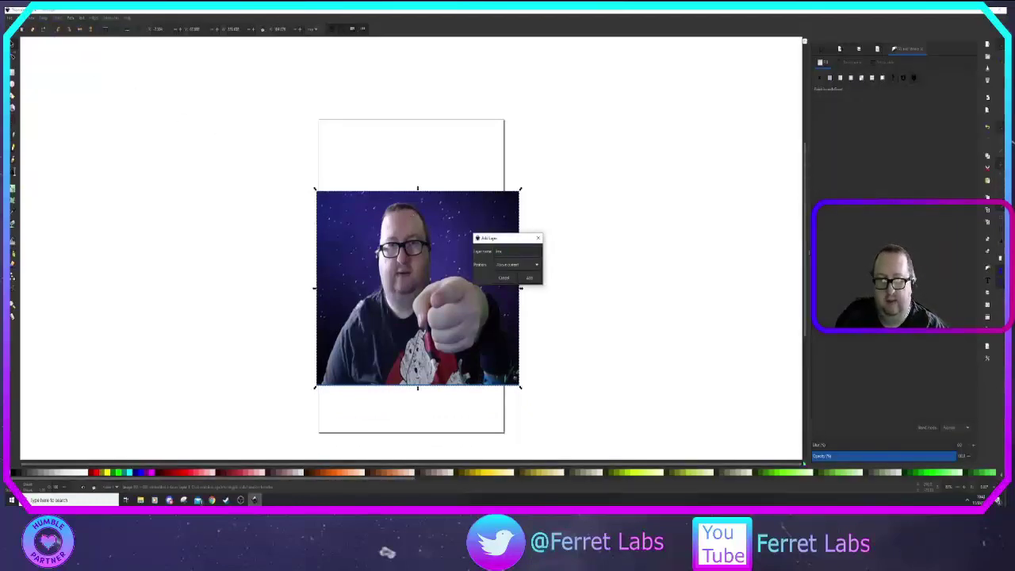
left_click(529, 277)
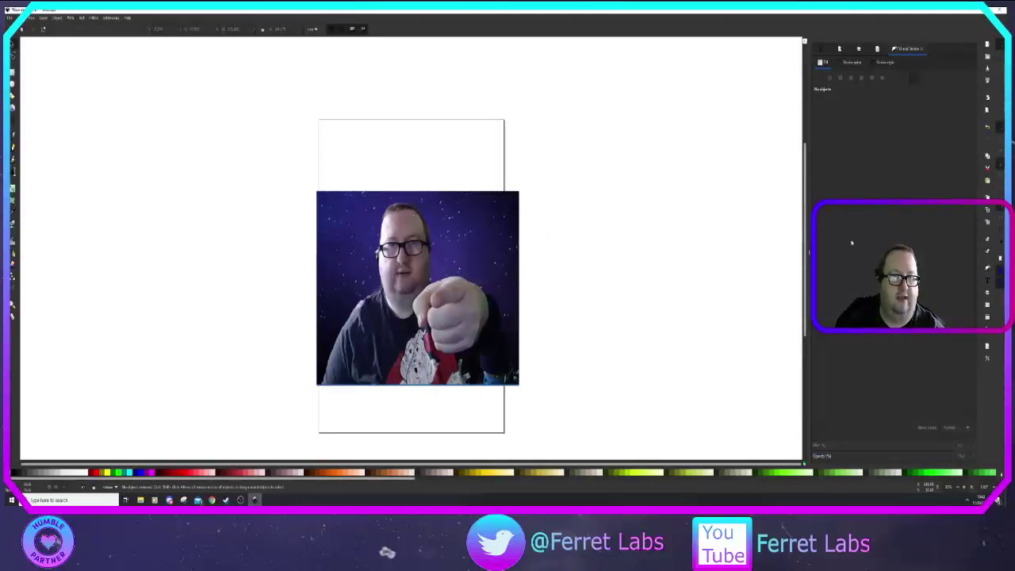
Step: Show the document's layer list and toggle Layer 1's visibility off and back on
left_click(839, 50)
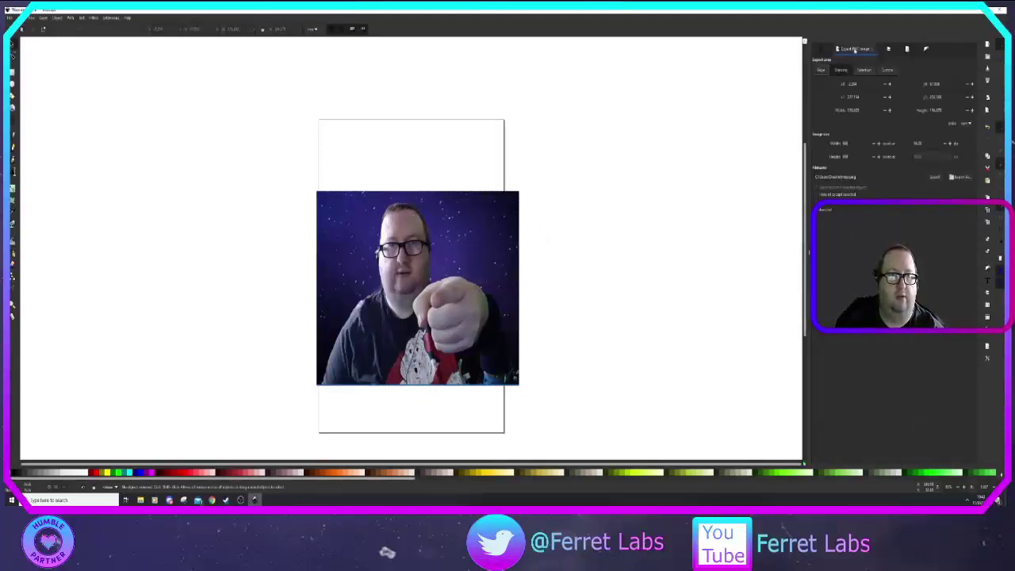
left_click(891, 49)
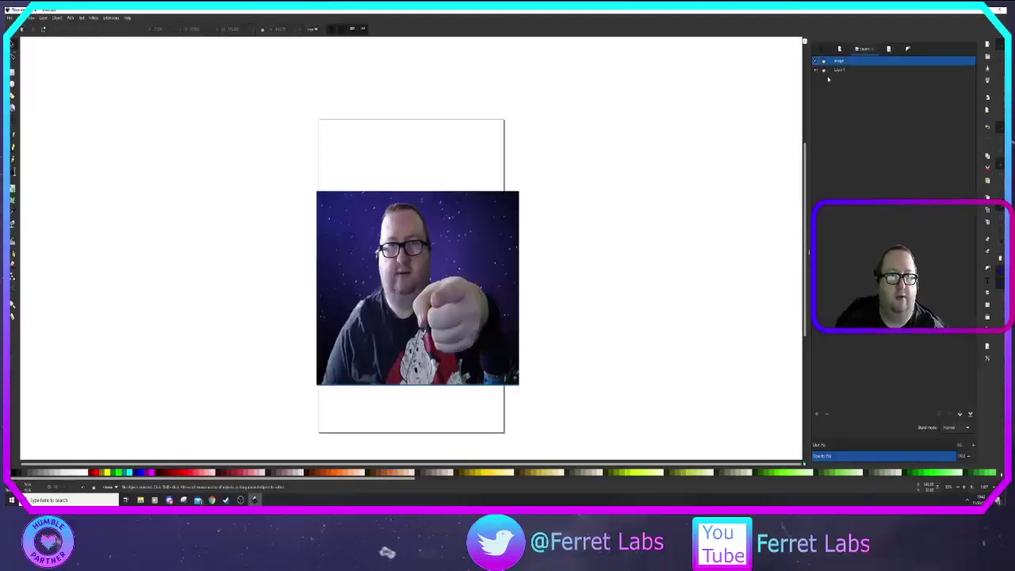
left_click(816, 71)
left_click(816, 71)
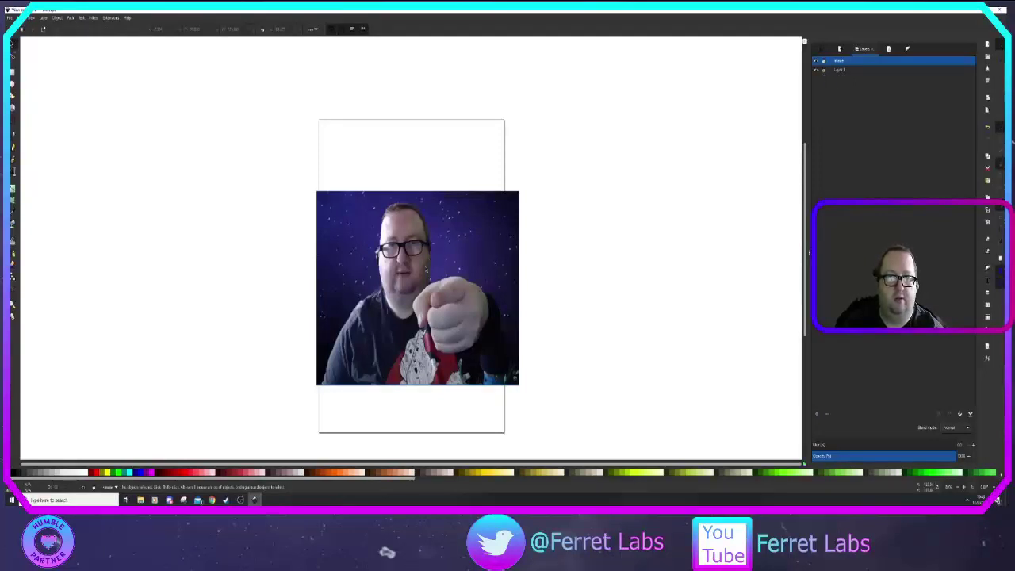
Step: Switch to Layer 1 and back to the new upper layer, and view its blend mode options
left_click(867, 71)
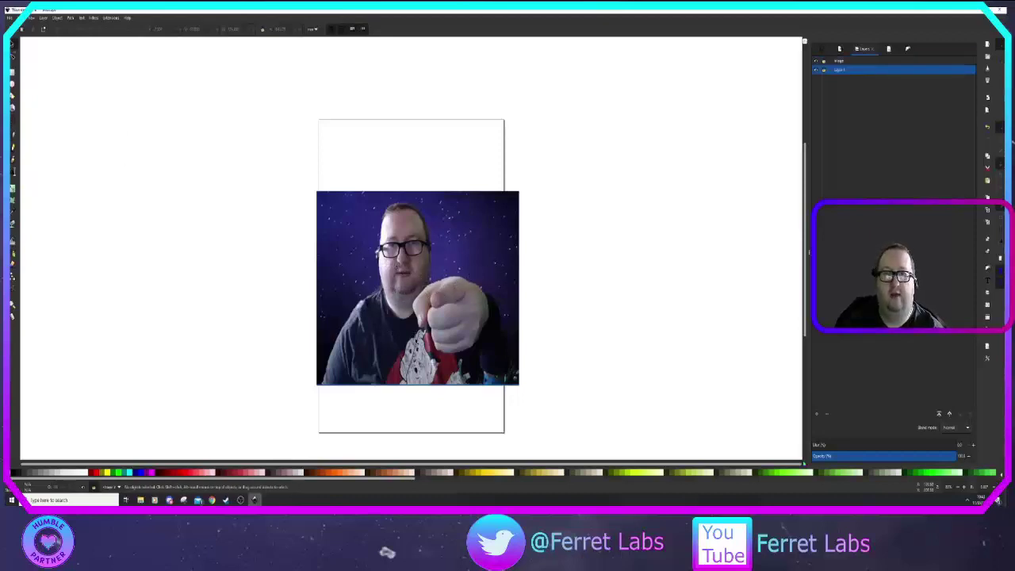
left_click(843, 62)
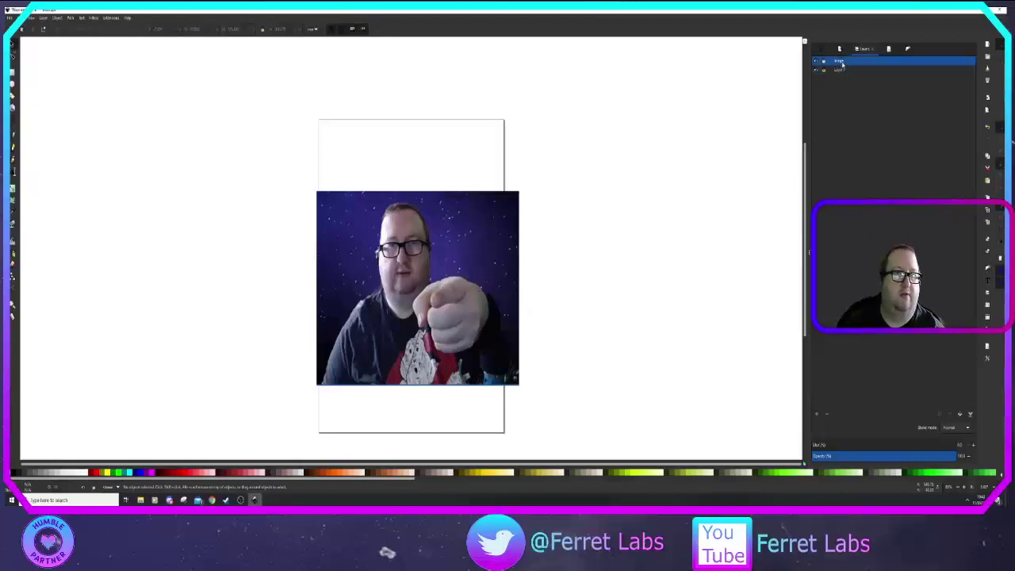
left_click(955, 428)
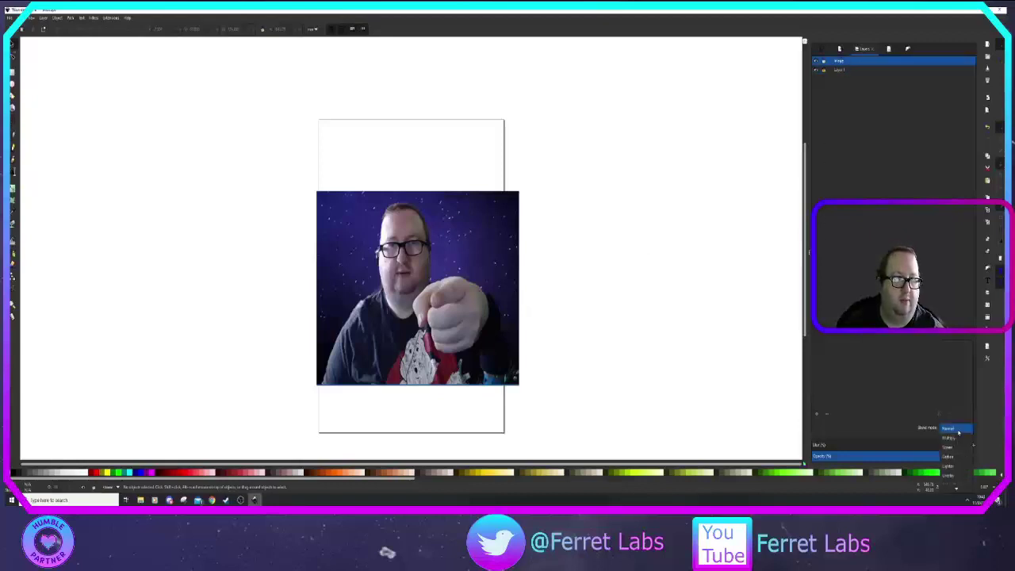
left_click(906, 358)
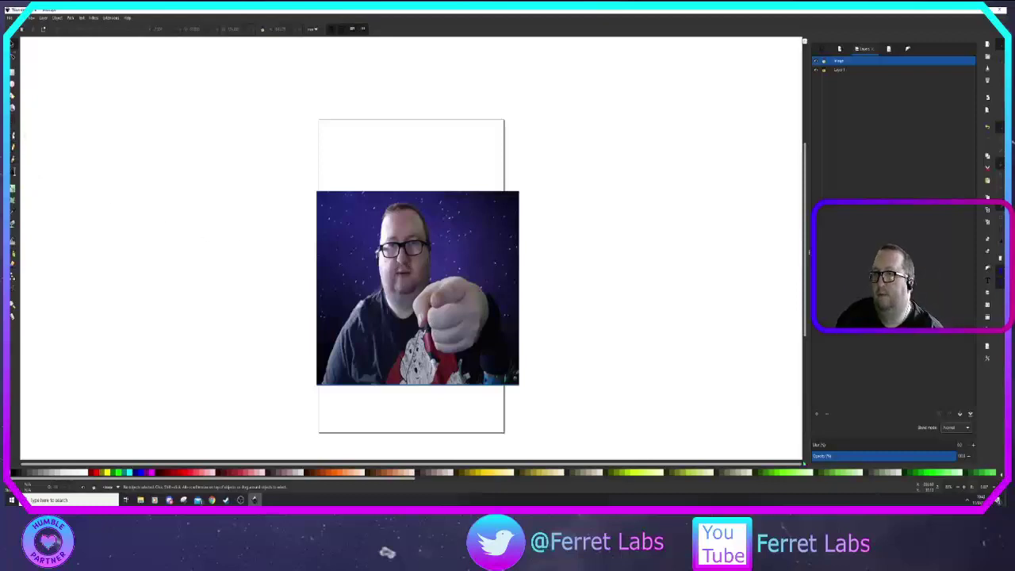
Step: Draw a closed practice path with straight and curved segments above the photo using the Bezier pen
left_click(13, 139)
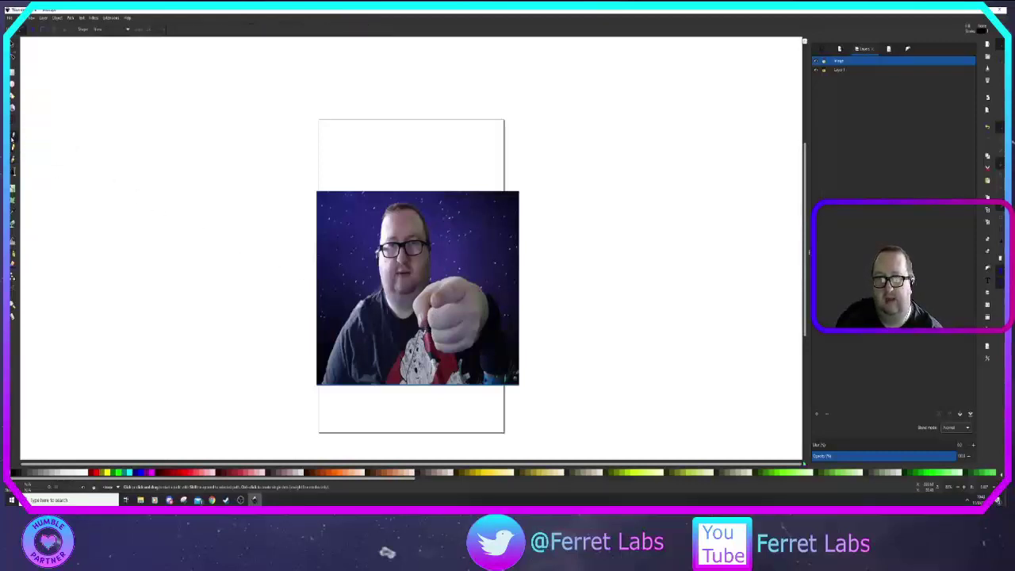
left_click_drag(360, 131, 377, 134)
left_click(505, 112)
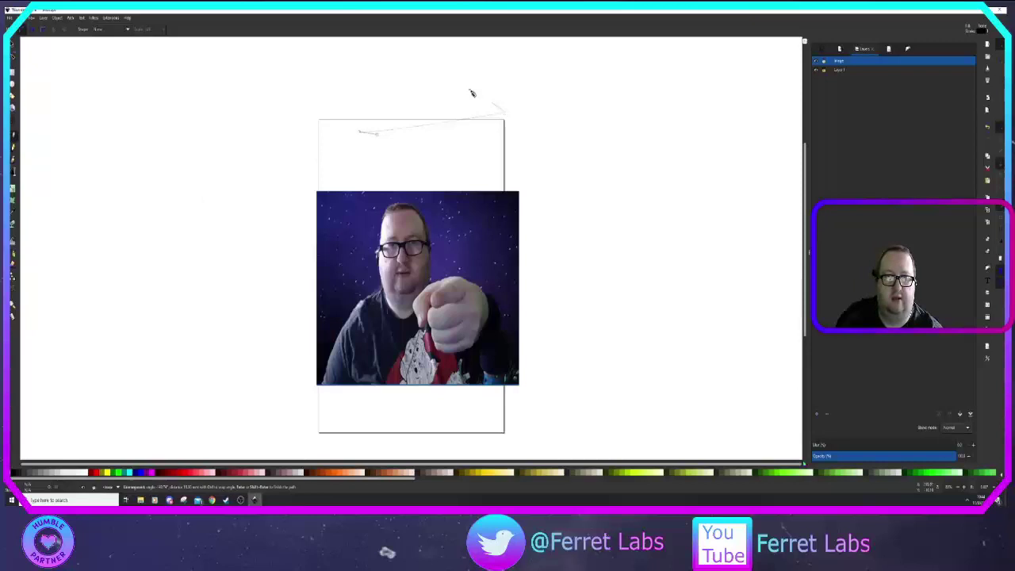
left_click(346, 67)
left_click(257, 104)
left_click_drag(307, 156, 335, 161)
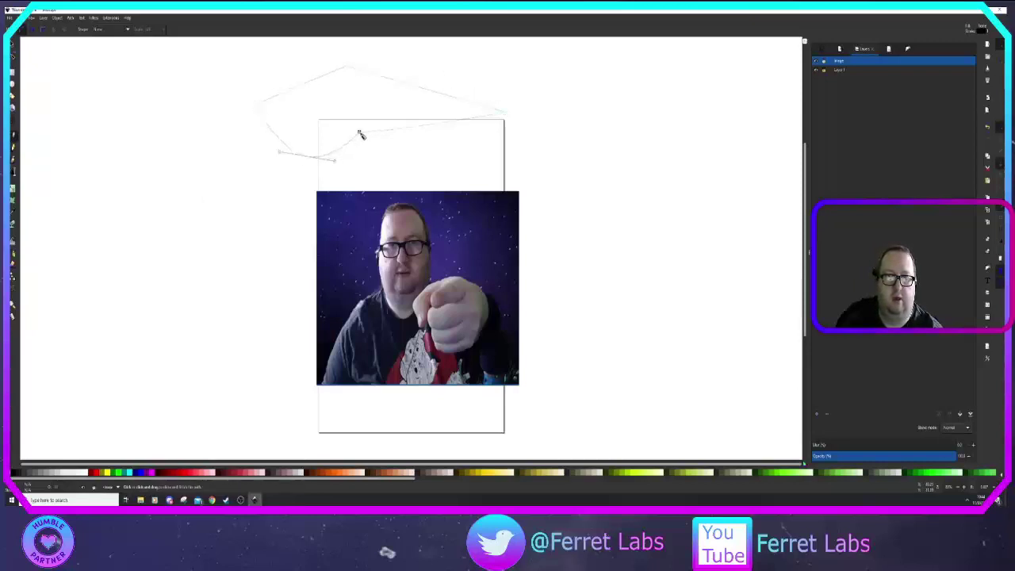
left_click(361, 131)
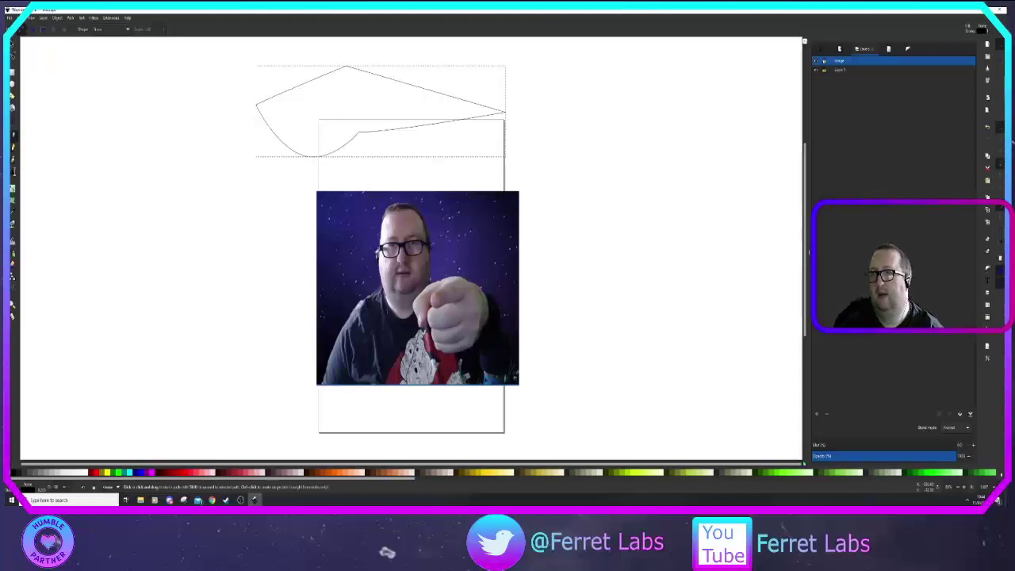
Step: Reshape the upper-left side of the practice path with the Node tool, adding a node there and deleting it again
key("n")
mouse_move(297, 90)
left_mouse_down()
mouse_move(272, 57)
mouse_move(298, 95)
left_mouse_up()
double_click(275, 60)
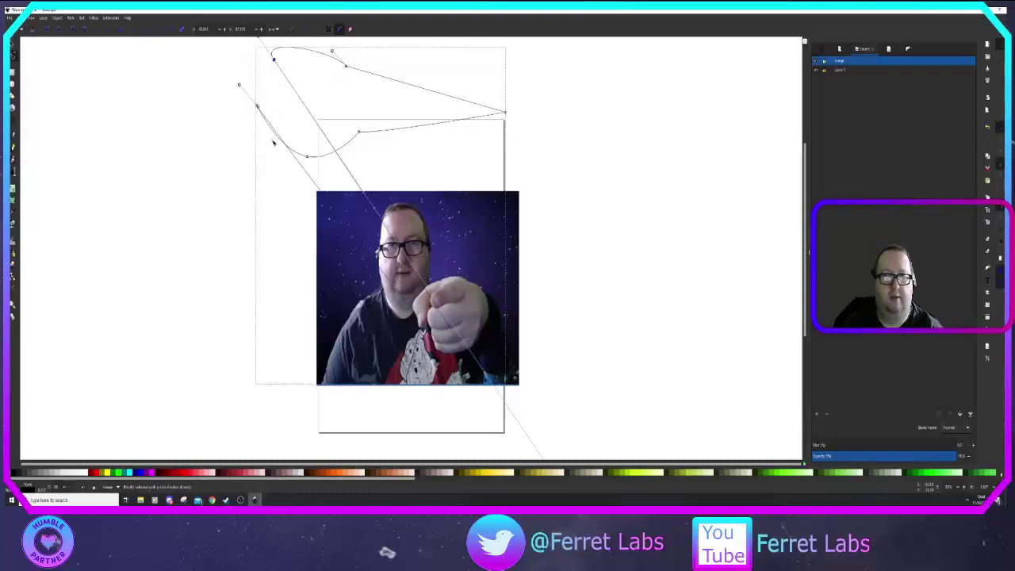
key("Delete")
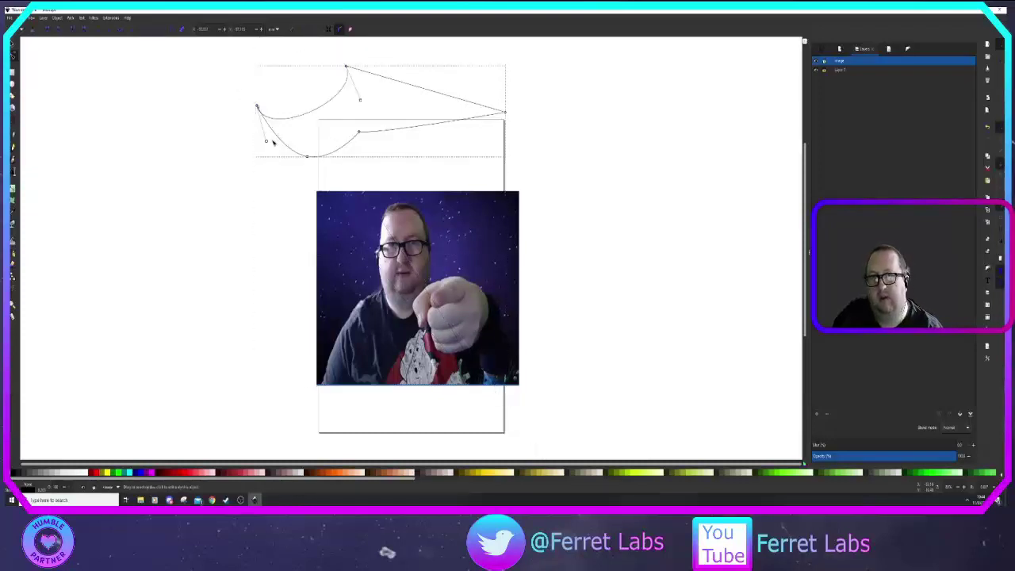
Step: Select the whole practice path above the photo and delete it
left_click(12, 44)
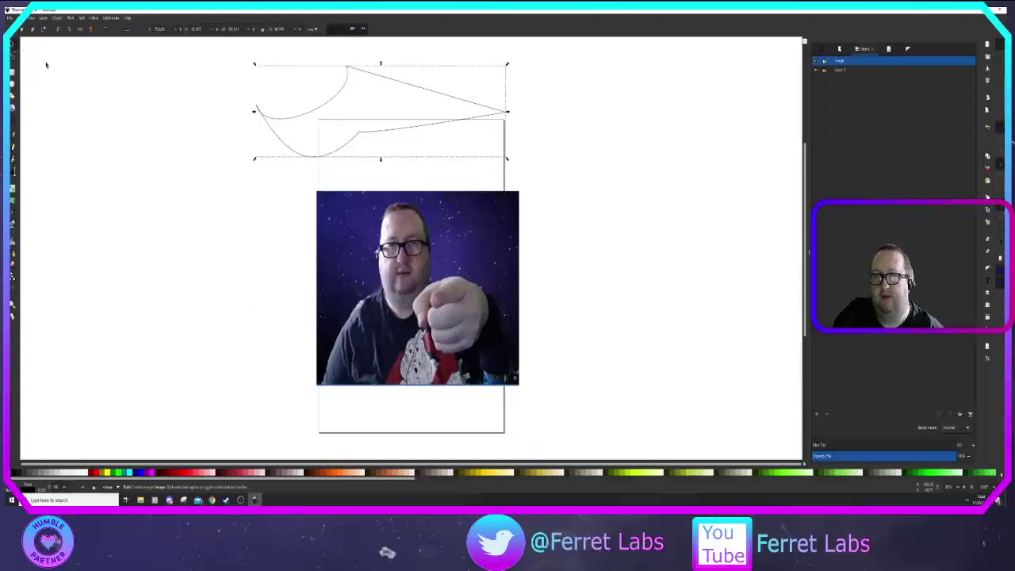
left_click(286, 124)
left_click(343, 96)
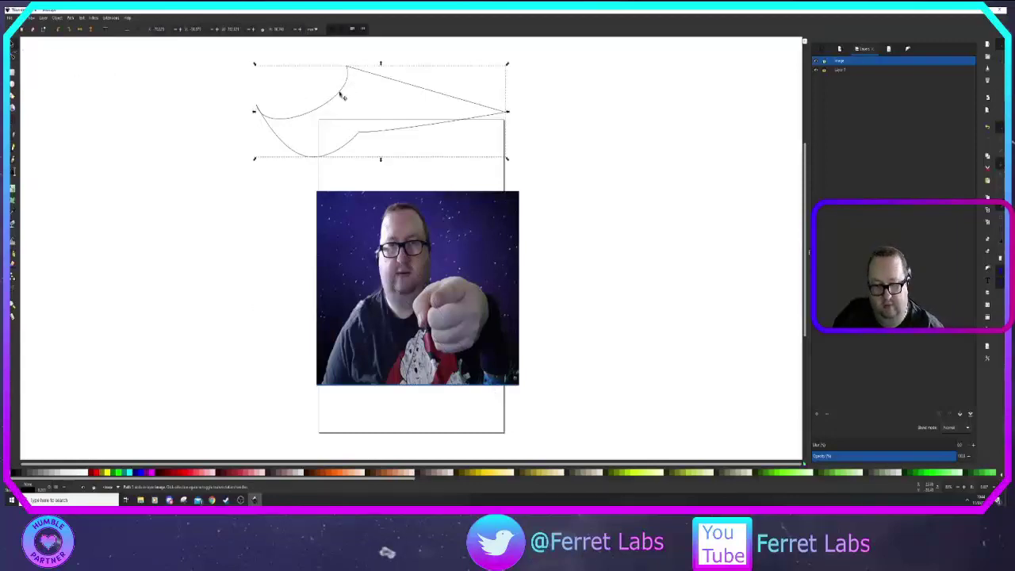
key("Delete")
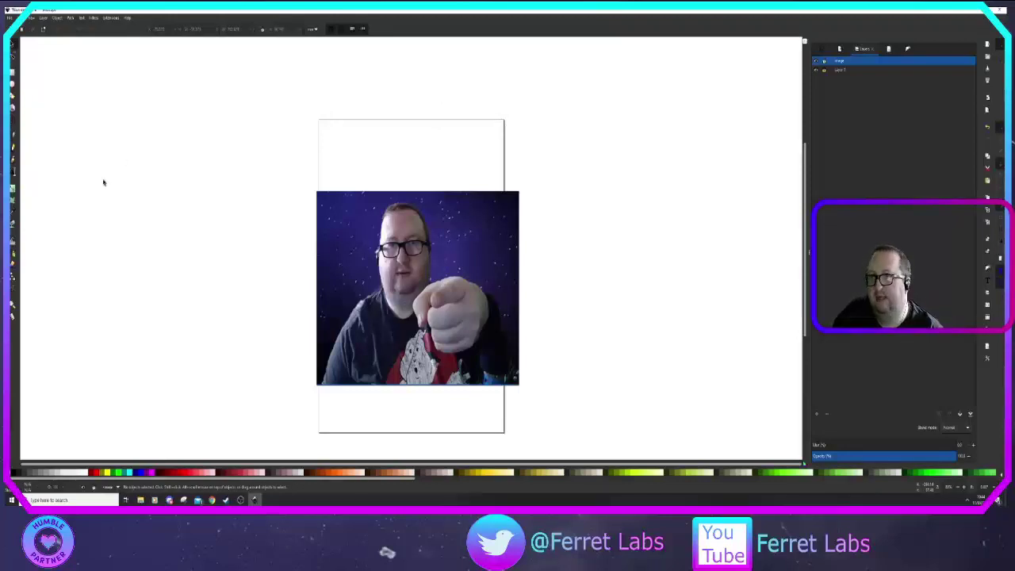
Step: Trace a closed, straight-segment outline around the fist and thumb in the photo with the Bezier pen
key("b")
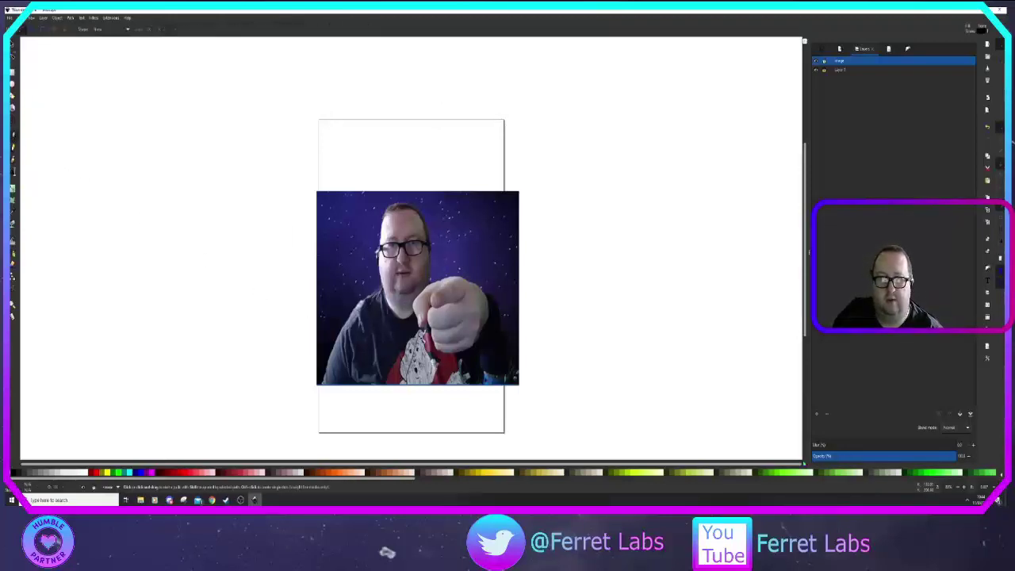
left_click(429, 322)
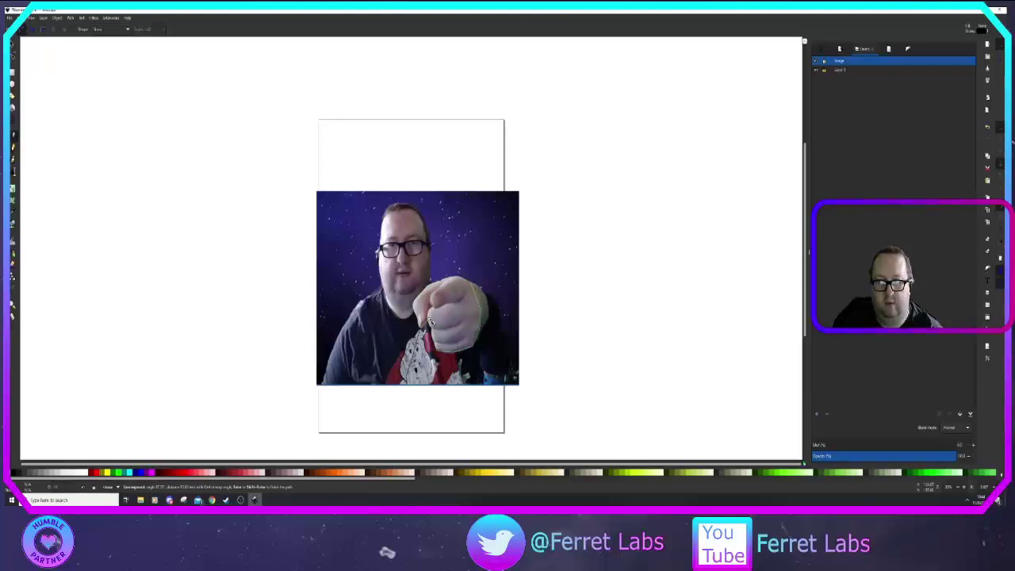
left_click(429, 318)
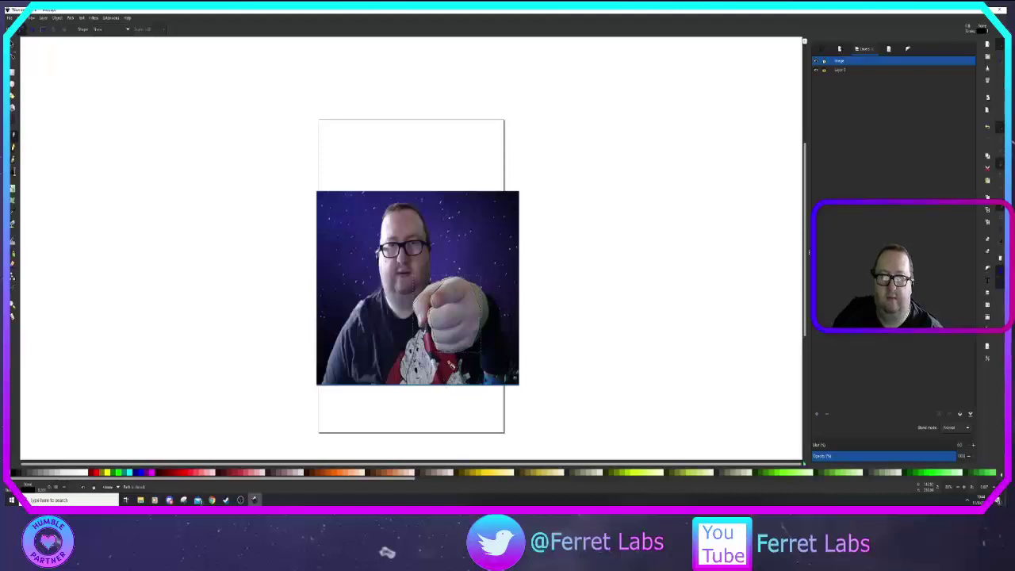
Step: Hide Layer 1 to check the rough fist outline on its own, then view it up close against the photo
left_click(816, 71)
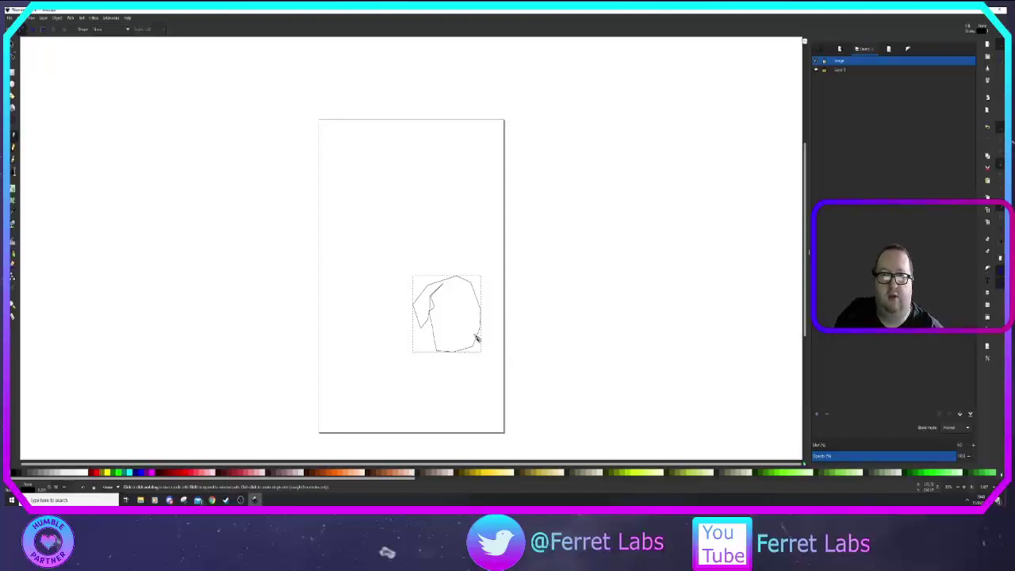
scroll(474, 337, "up", 5)
scroll(471, 333, "down", 5)
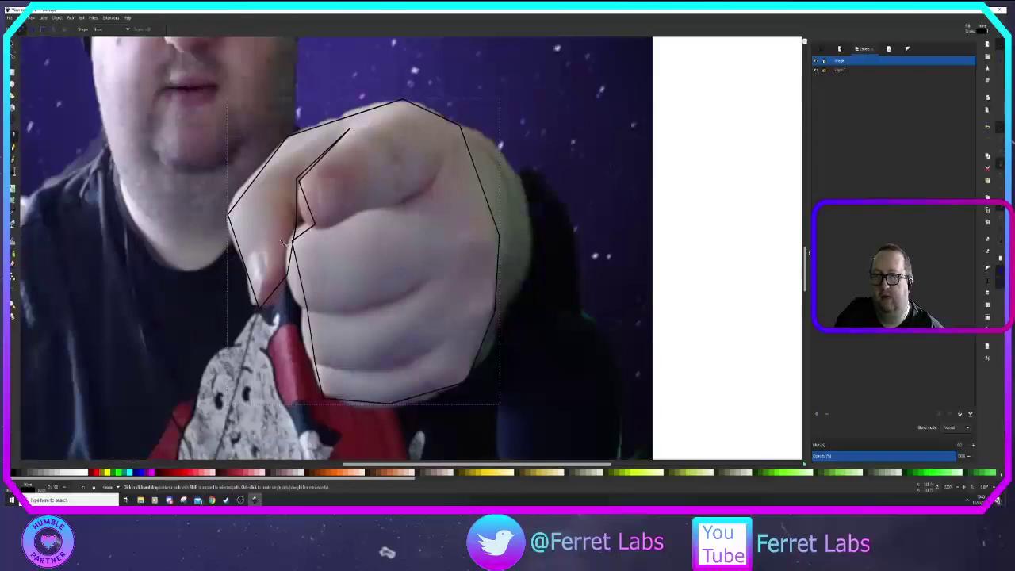
Step: Bend the outline segments around the thumb with the Node tool so they follow its outer edge and tip
left_click(12, 56)
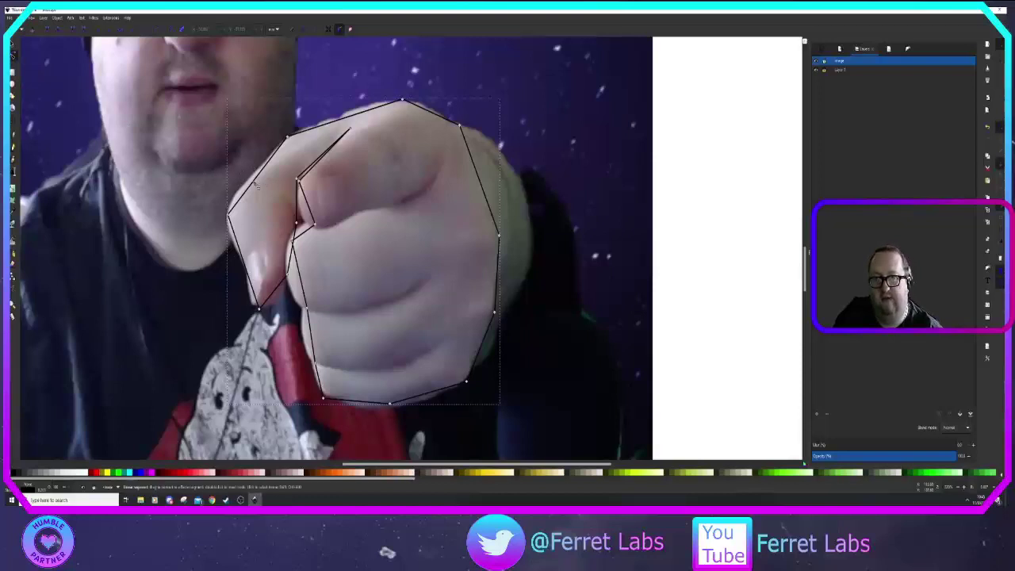
left_click_drag(251, 184, 242, 184)
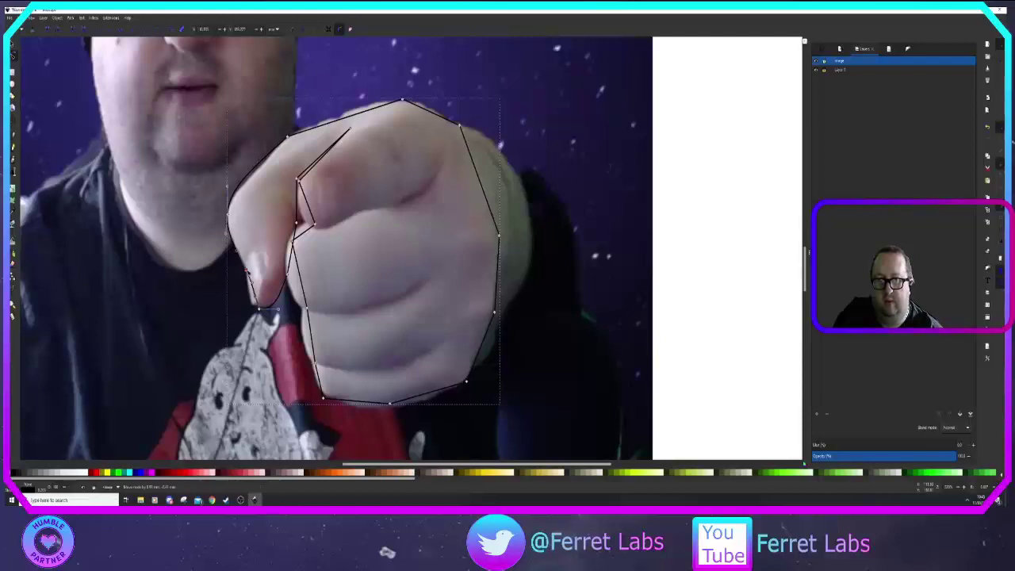
left_click_drag(256, 294, 257, 301)
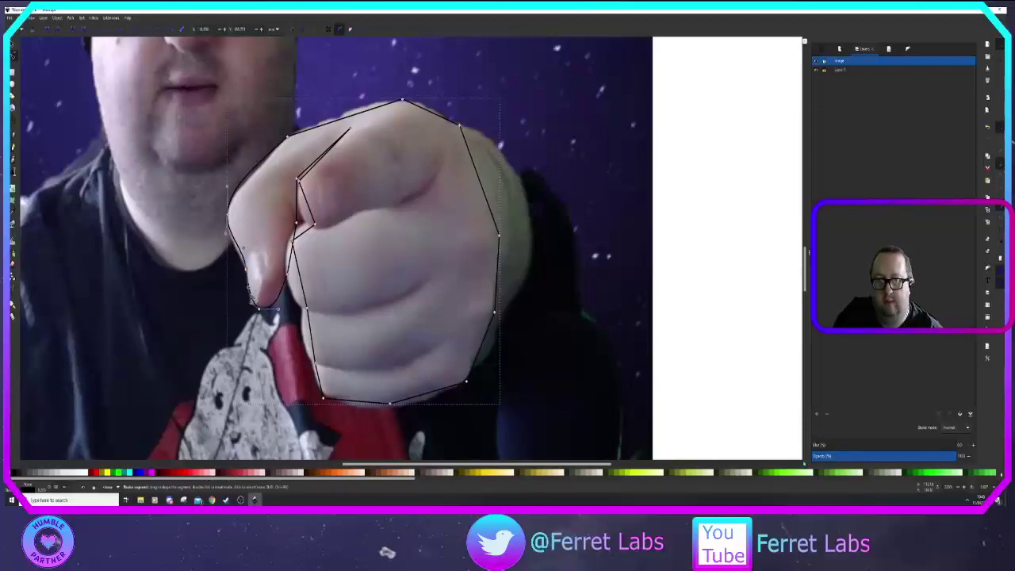
left_click_drag(243, 248, 248, 288)
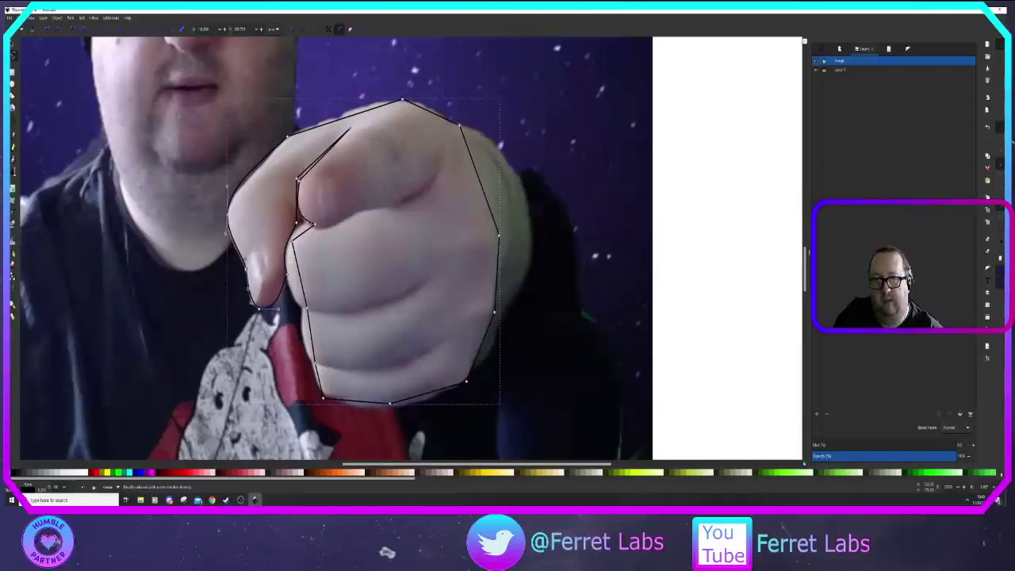
Step: Curve the outline between the thumb and fingers and down the fist's left edge to follow each finger's bulge
left_click_drag(315, 227, 316, 229)
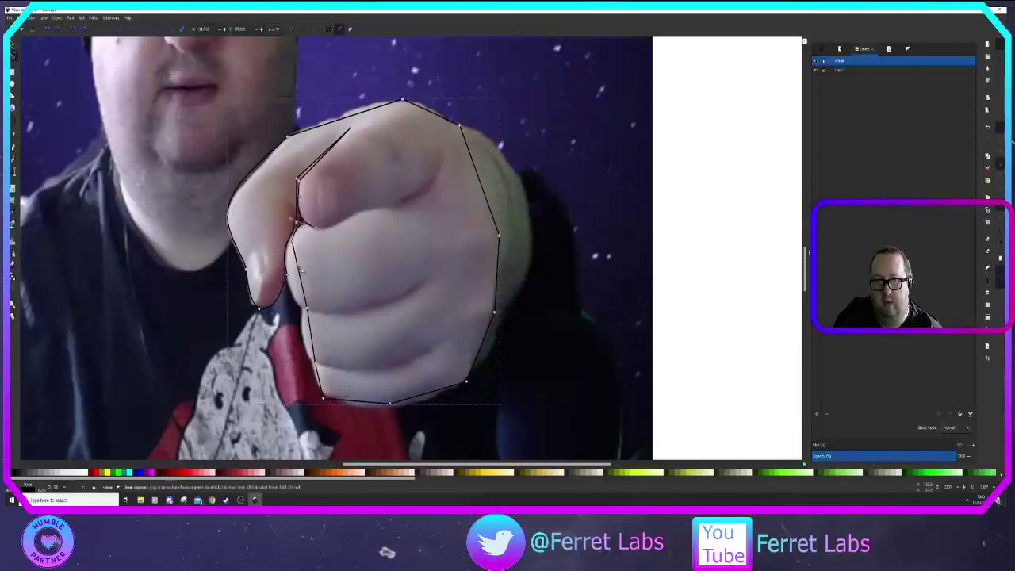
left_click_drag(300, 271, 288, 283)
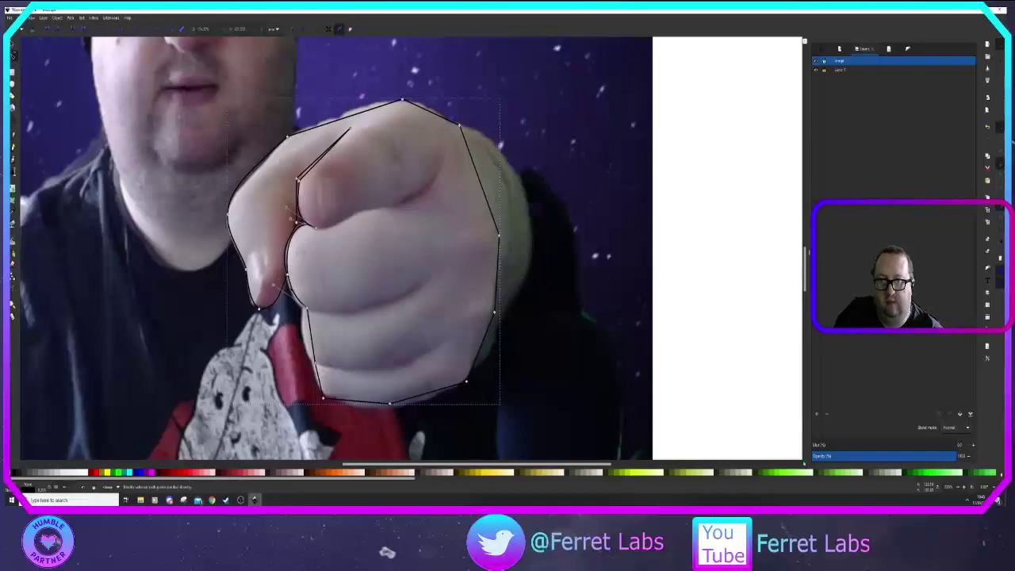
left_click_drag(296, 295, 295, 298)
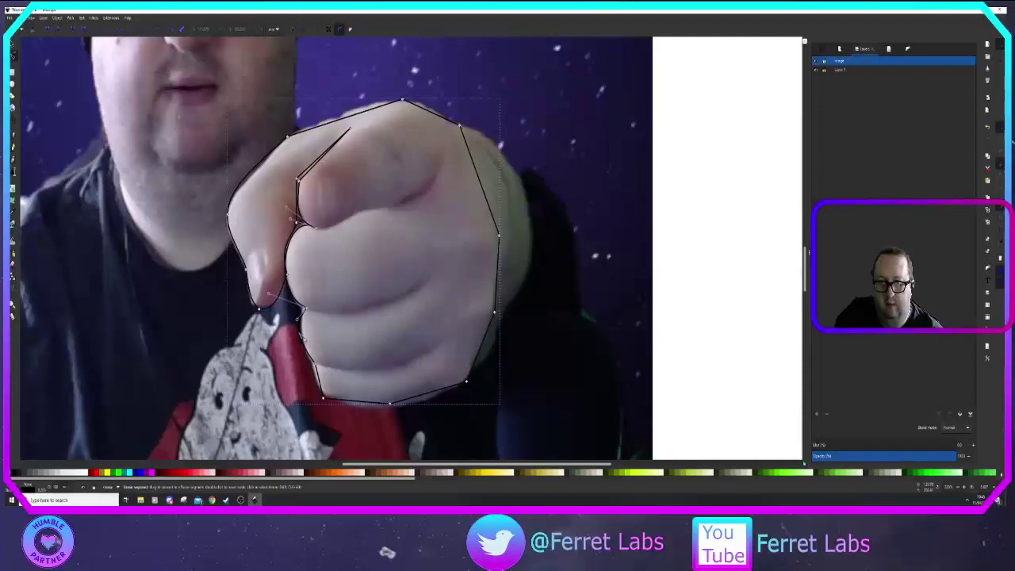
left_click_drag(301, 334, 299, 313)
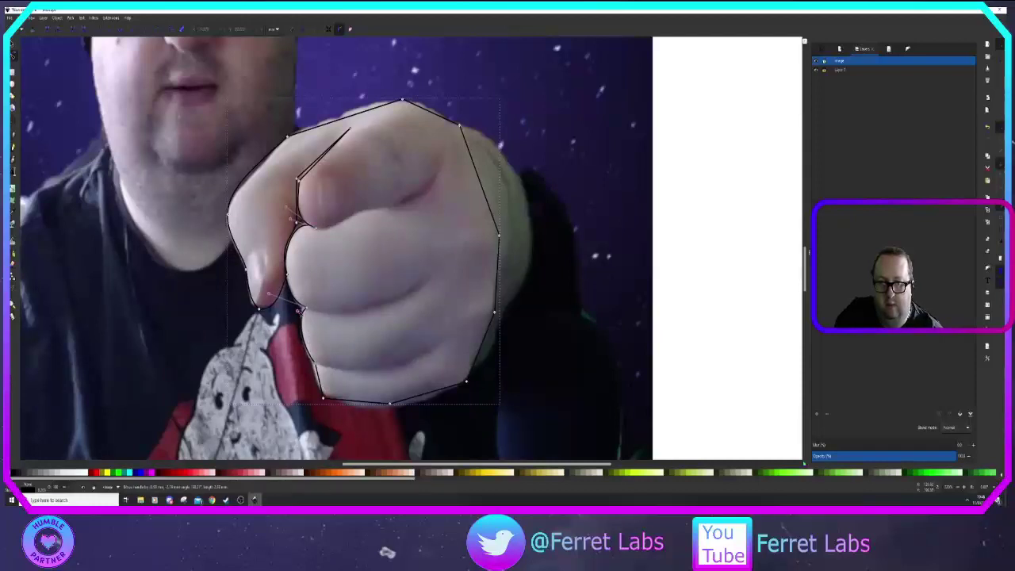
left_click(315, 364)
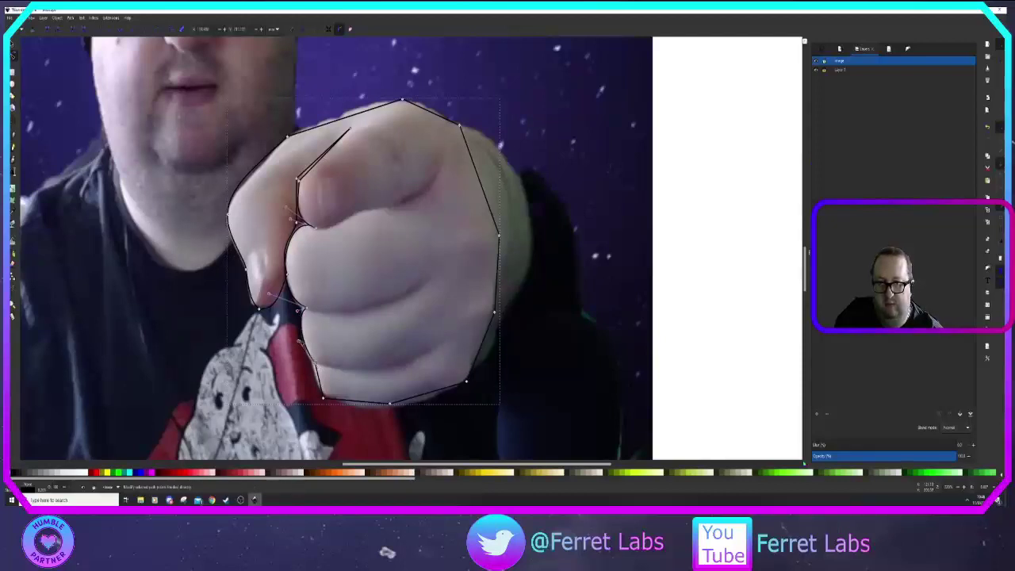
left_click_drag(299, 341, 302, 357)
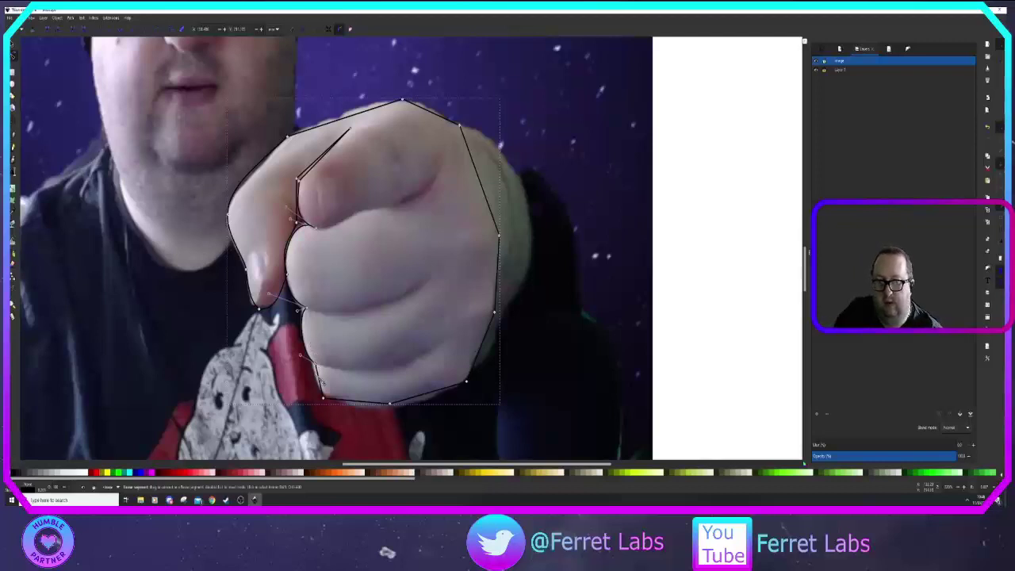
left_click_drag(323, 383, 319, 384)
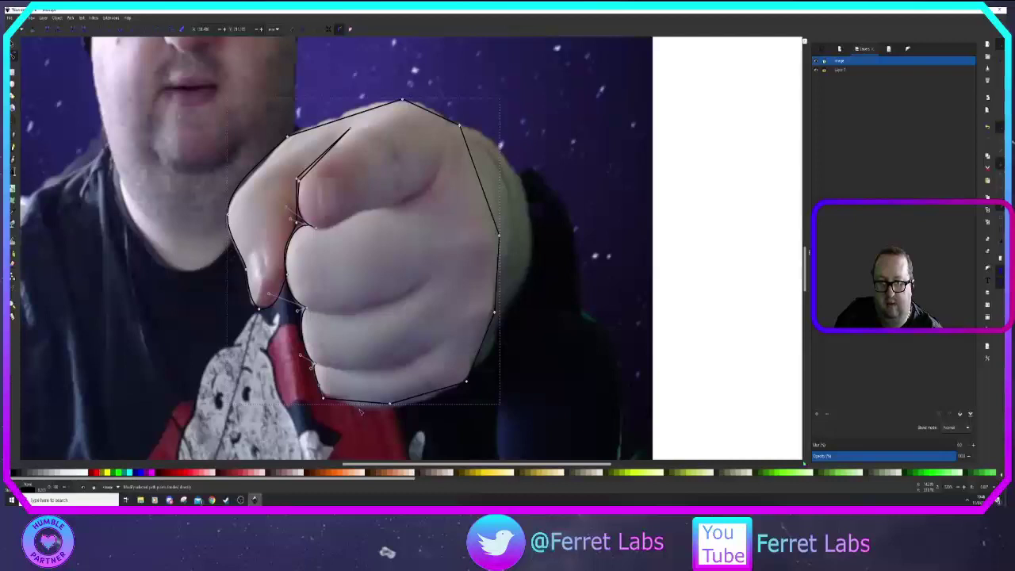
Step: Reposition the nodes and handles along the bottom of the fist so the outline curves smoothly under the lowest finger
left_click_drag(360, 412, 354, 407)
left_click(323, 398)
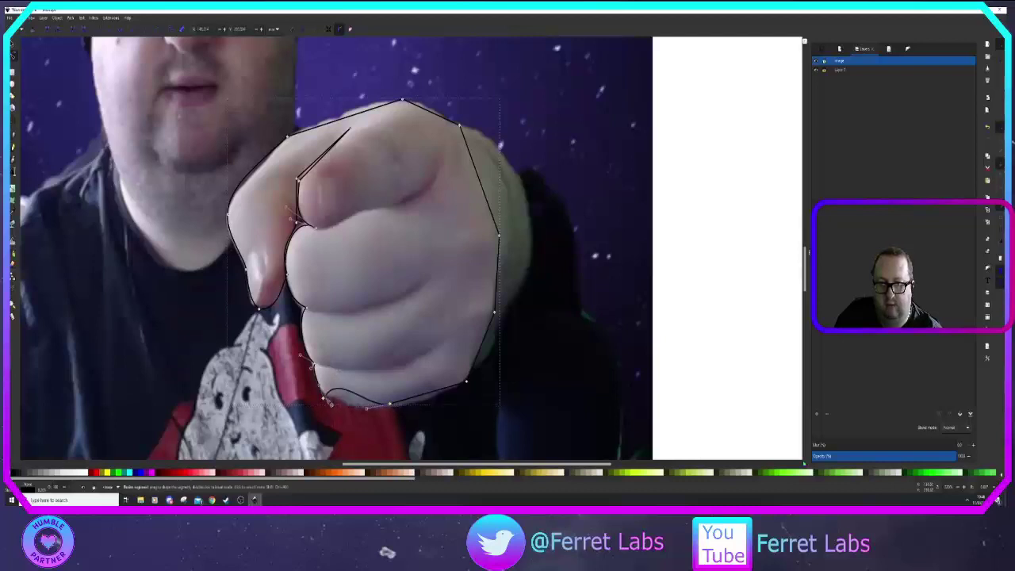
left_click_drag(333, 406, 390, 400)
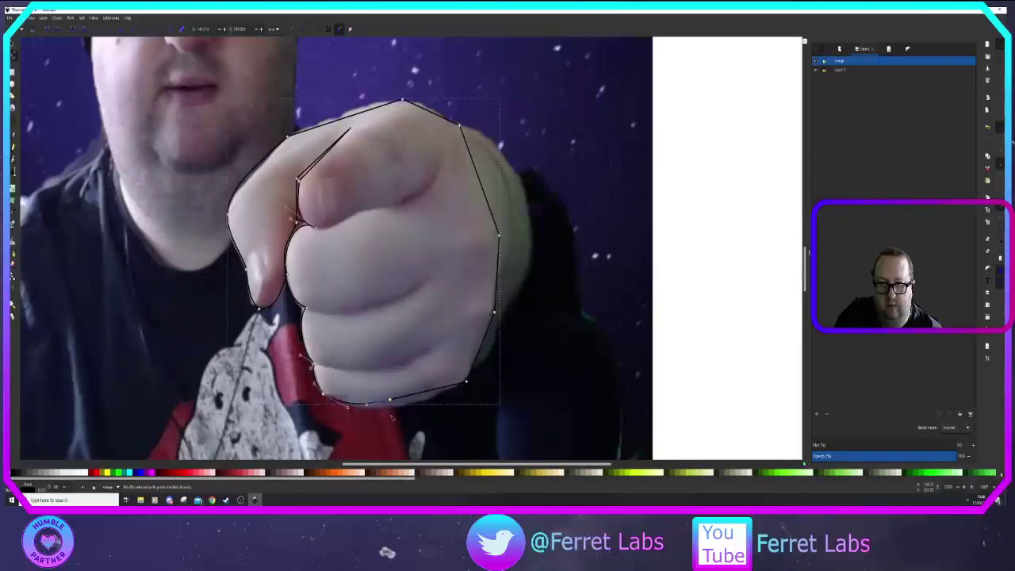
left_click_drag(391, 400, 392, 407)
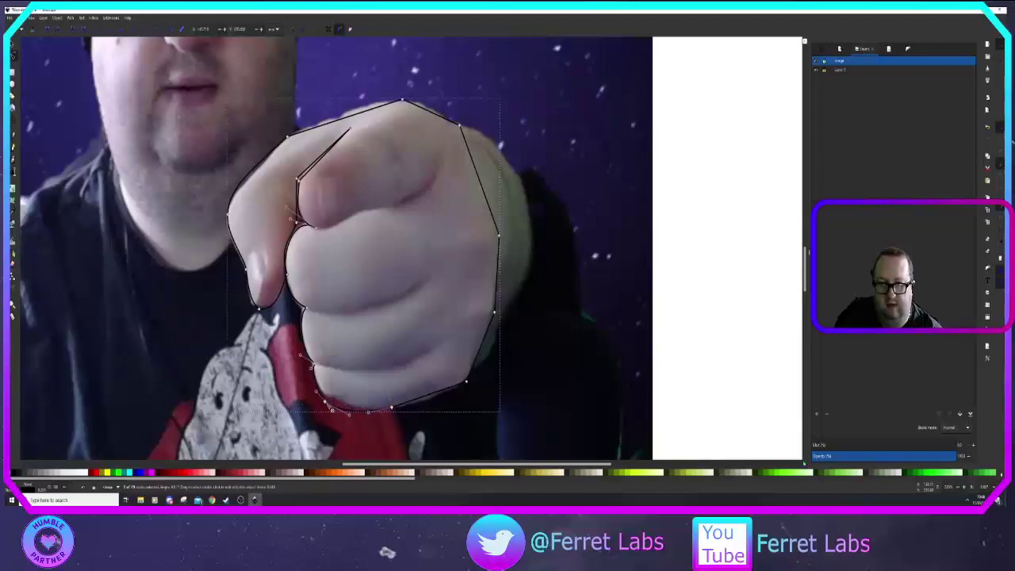
left_click_drag(330, 409, 372, 409)
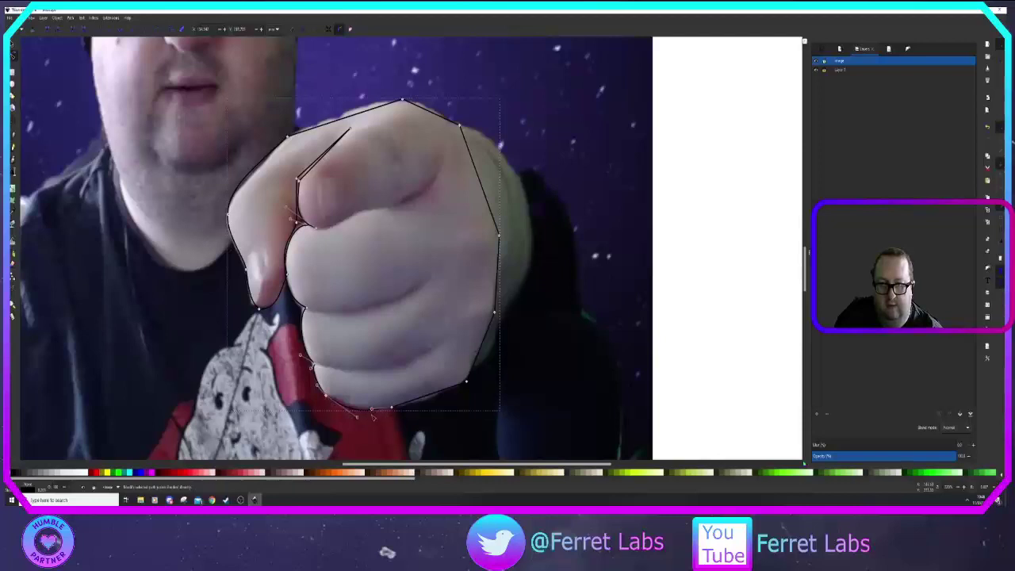
left_click_drag(357, 418, 359, 411)
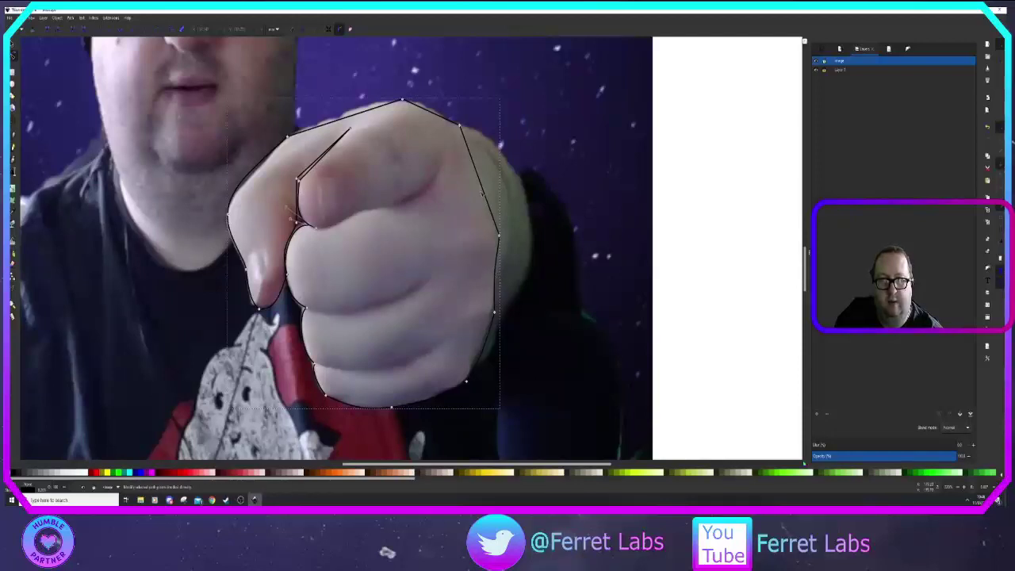
left_click_drag(484, 188, 508, 190)
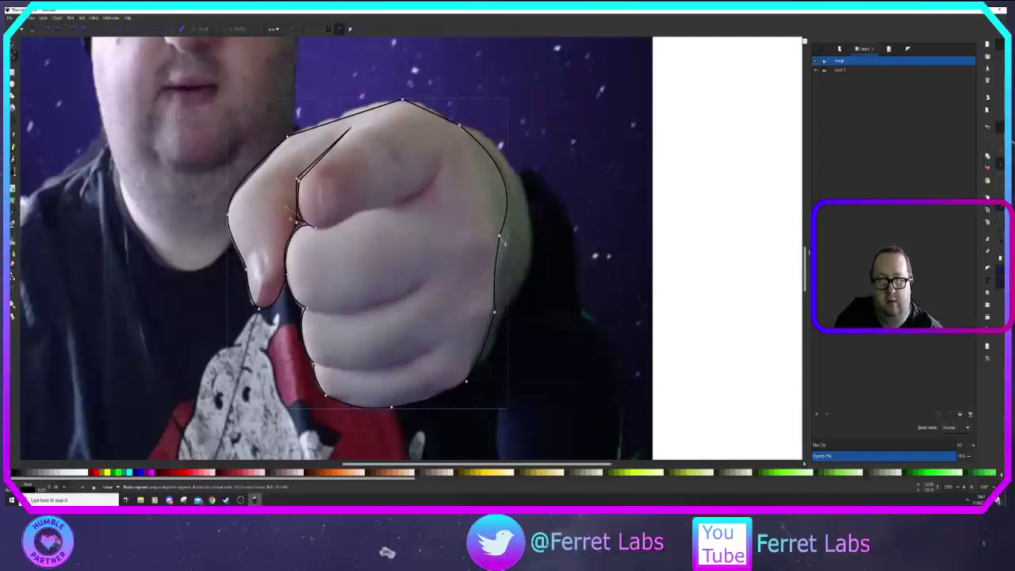
left_click_drag(500, 242, 499, 237)
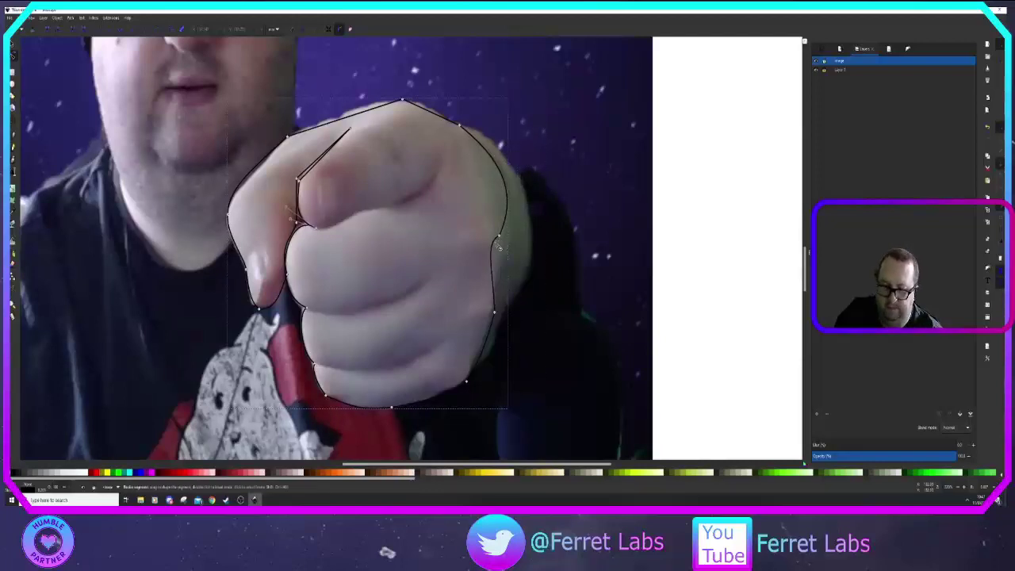
key("ctrl+z")
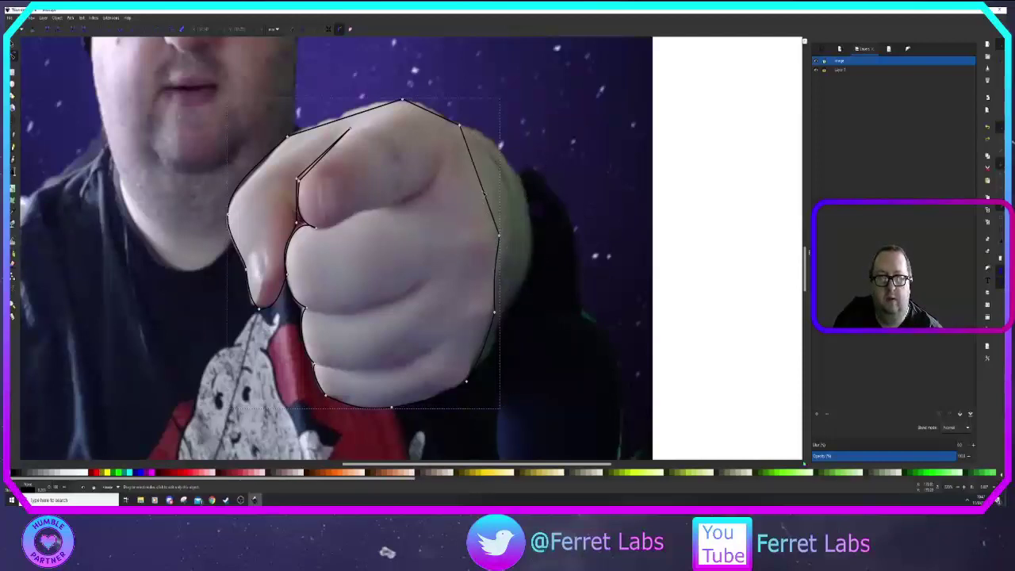
Step: Curve the fist's remaining right and upper edges and the thumb crease to match the photo, checking the outline with Layer 1 hidden
left_click_drag(484, 201, 491, 182)
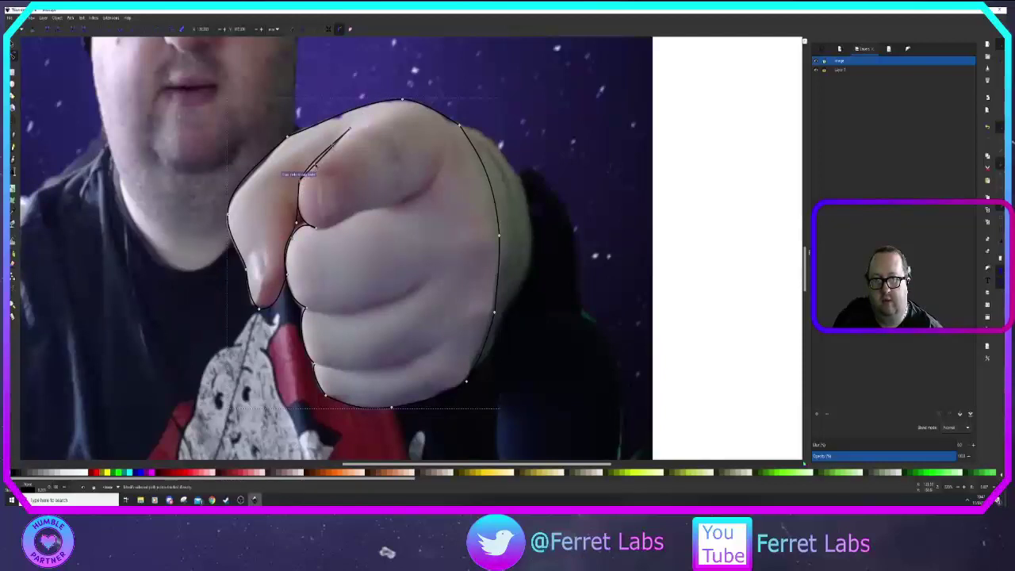
left_click_drag(316, 166, 314, 168)
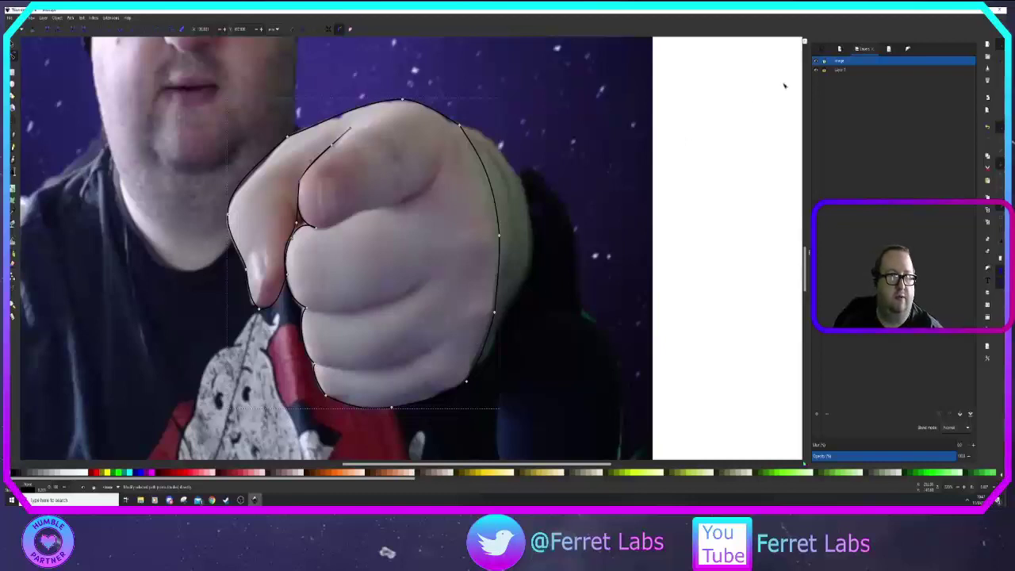
left_click(816, 70)
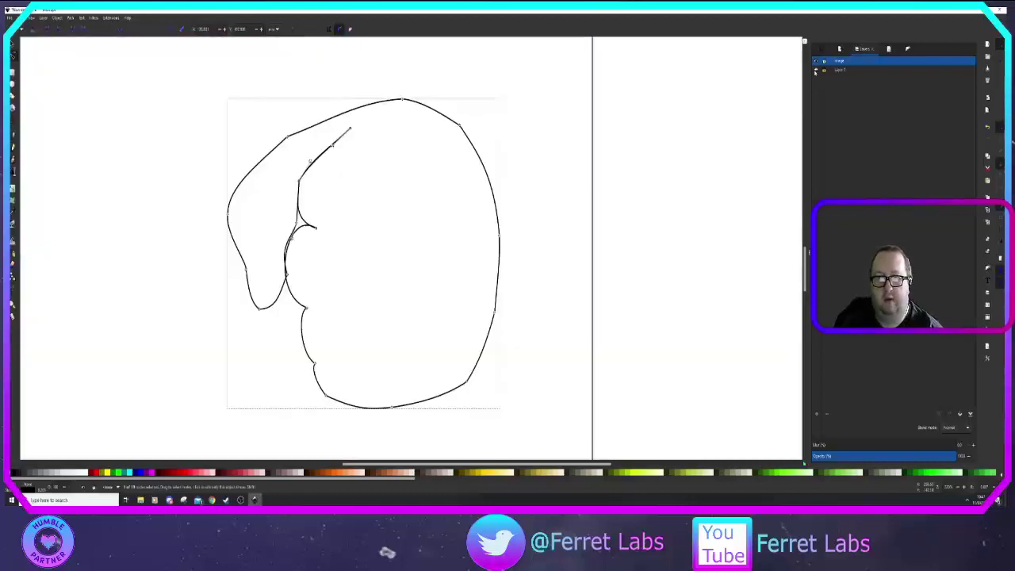
left_click(816, 70)
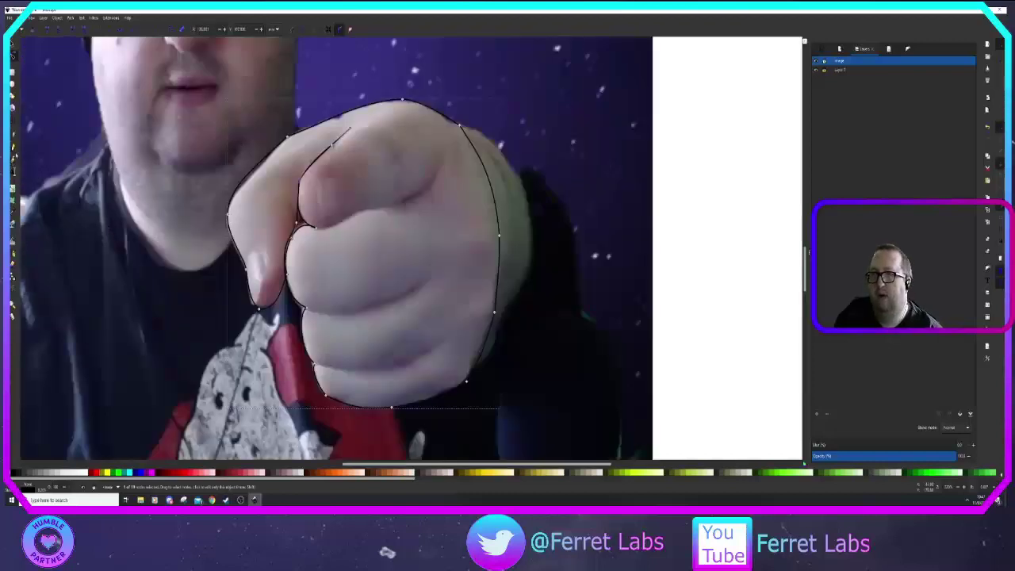
Step: Draw an open Bezier path along the crease beneath the index finger, ending near the knuckle
key("b")
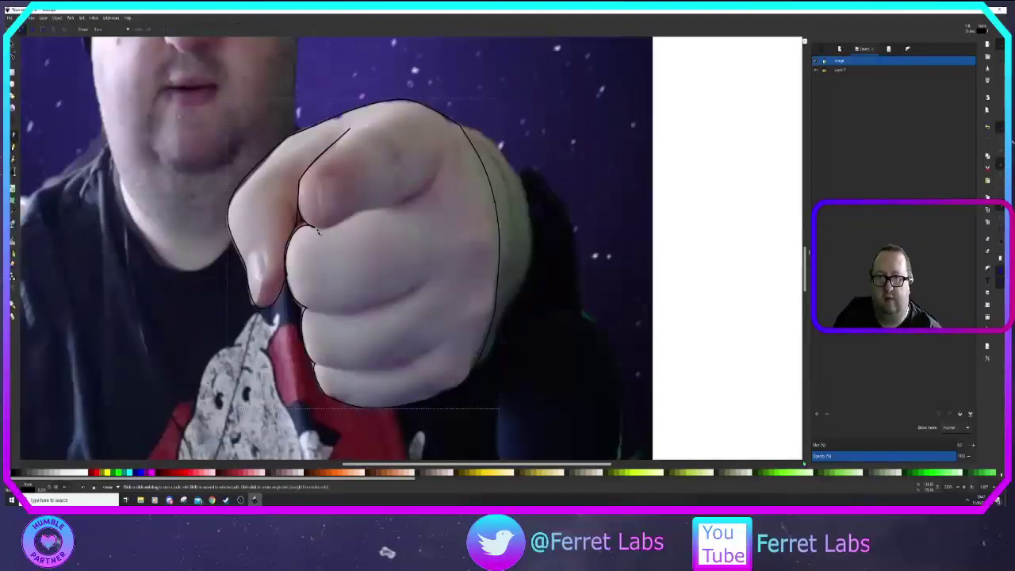
left_click(355, 228)
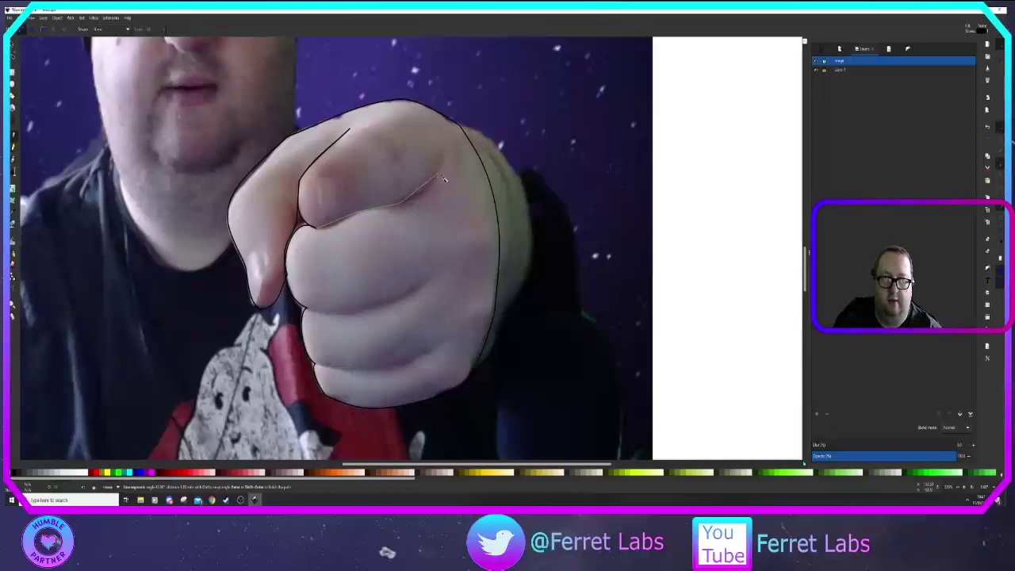
double_click(441, 179)
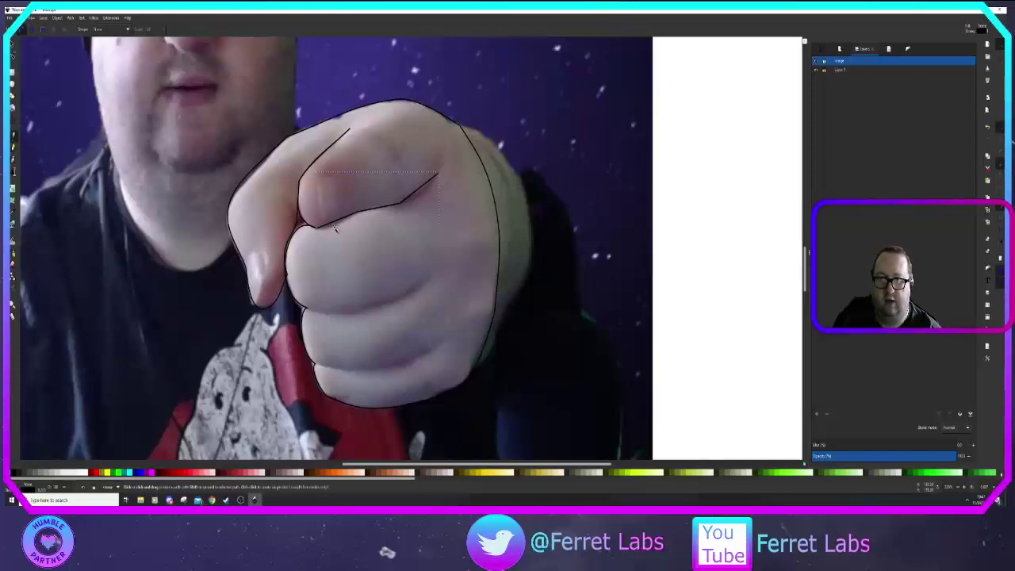
Step: Bend the index finger crease with the Node tool, extend its end up toward the knuckle, and check the outline with Layer 1 hidden
key("n")
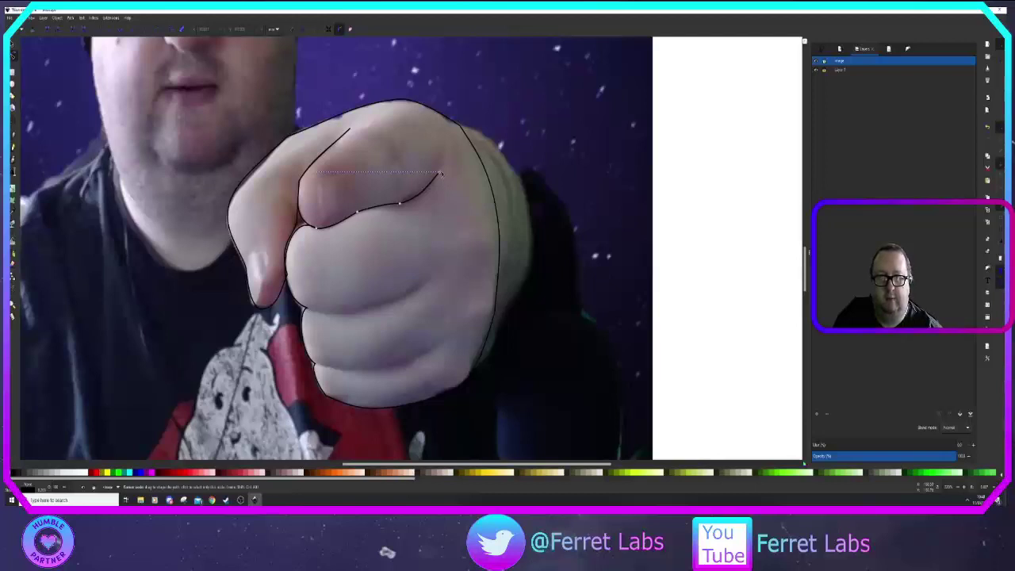
left_click_drag(438, 172, 447, 156)
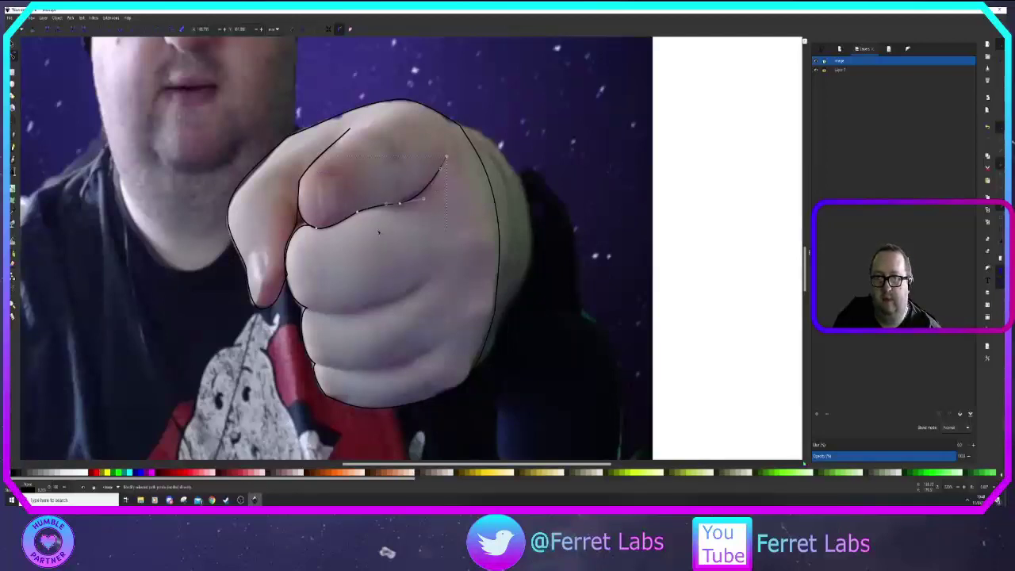
left_click(715, 250)
left_click(731, 285)
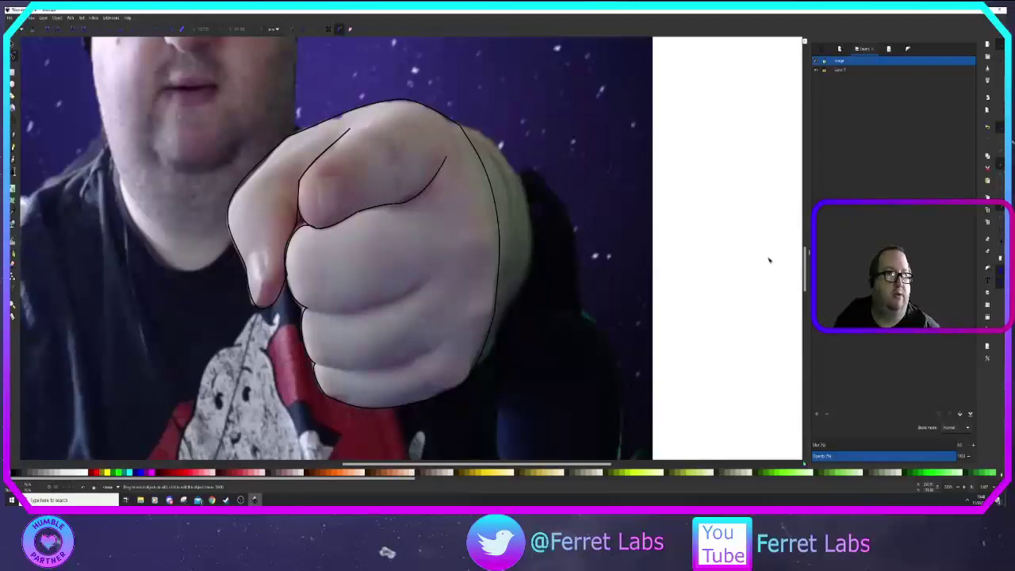
left_click(816, 70)
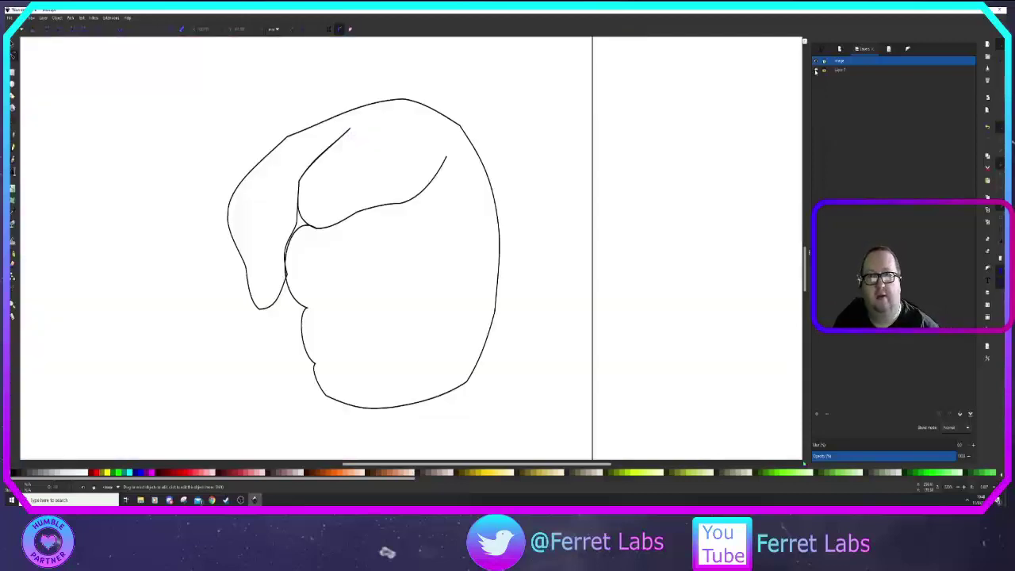
left_click(816, 71)
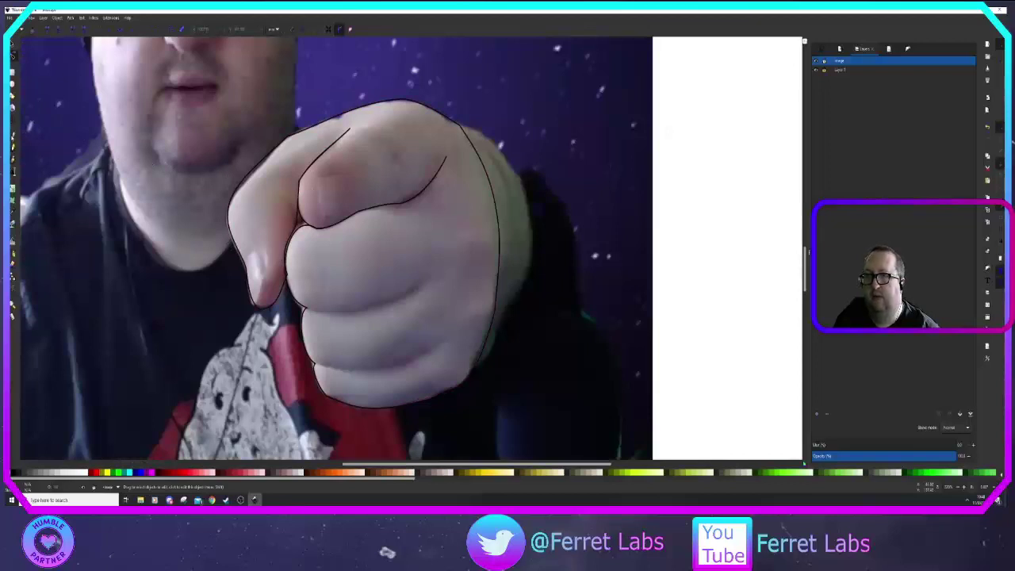
Step: Draw a small closed four-sided Bezier path on the tip of the index finger
left_click(13, 136)
left_click(319, 181)
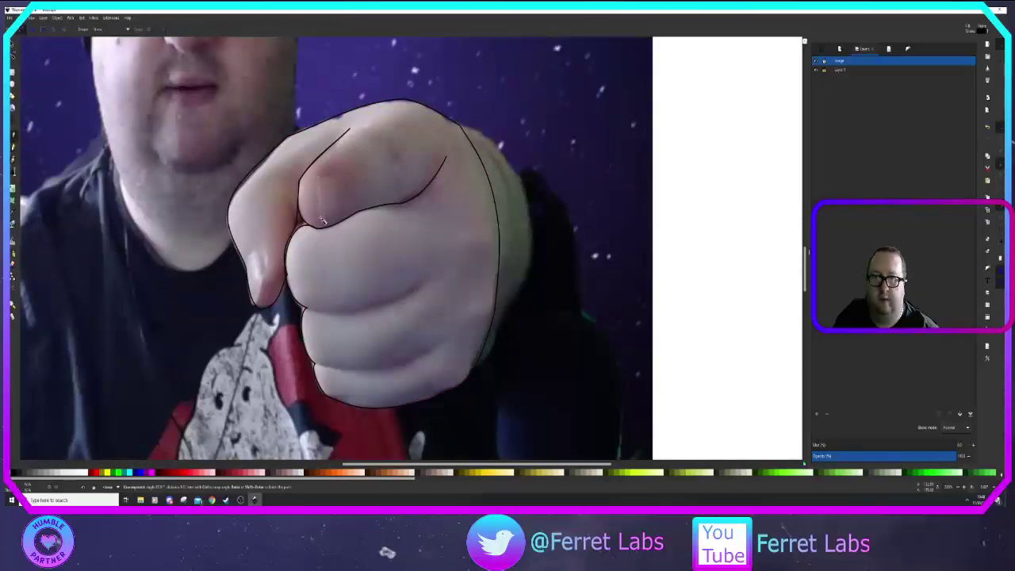
left_click(322, 218)
left_click(339, 215)
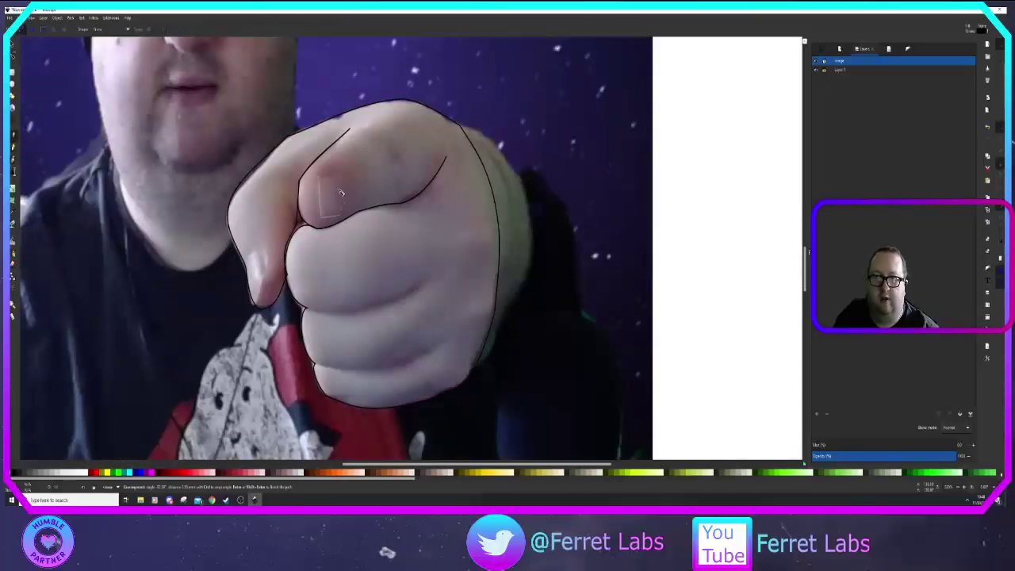
left_click(341, 183)
right_click(328, 186)
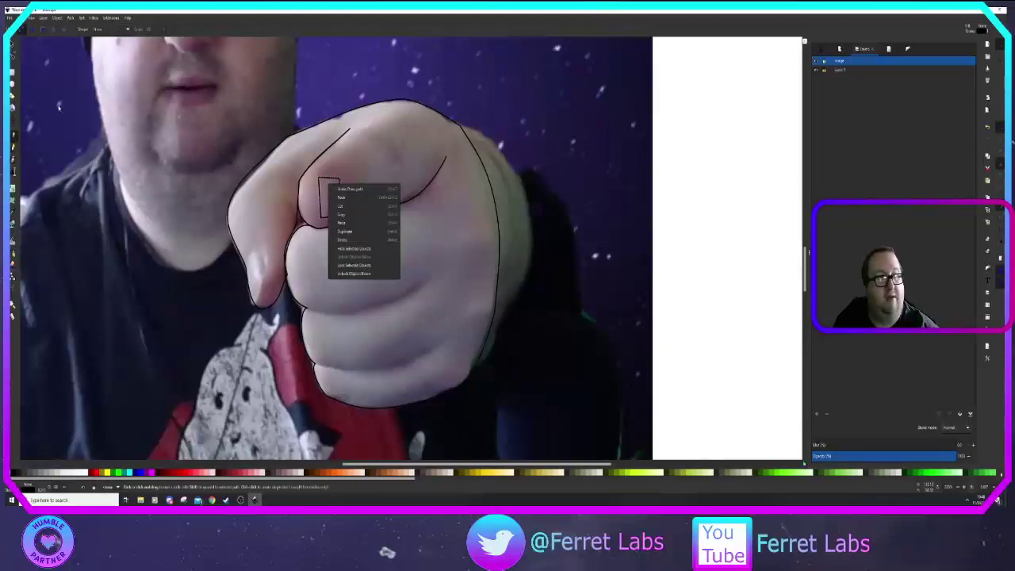
left_click(12, 137)
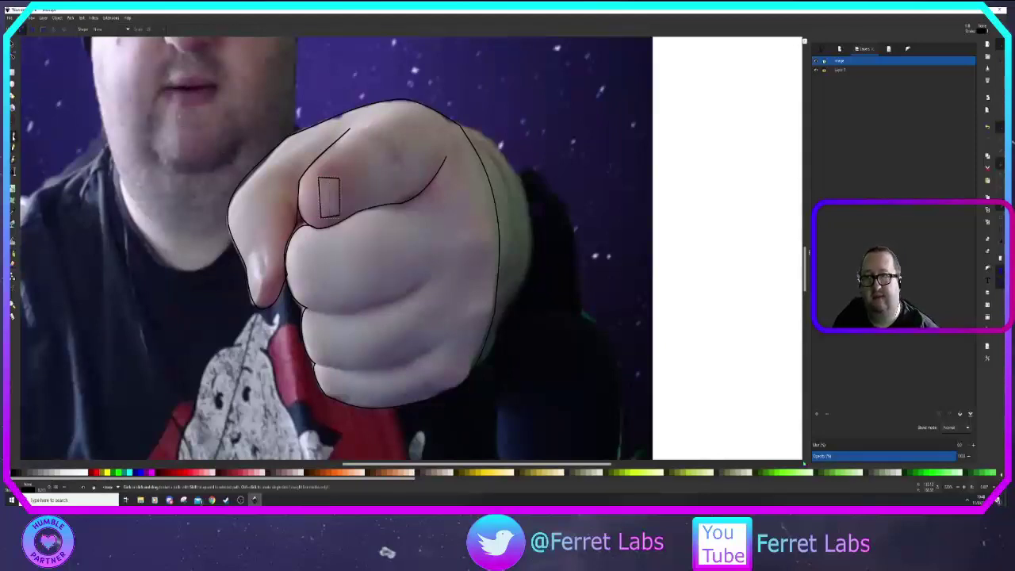
Step: Curve the edges of the four-sided fingertip shape with the Node tool and check the drawing with Layer 1 hidden
key("n")
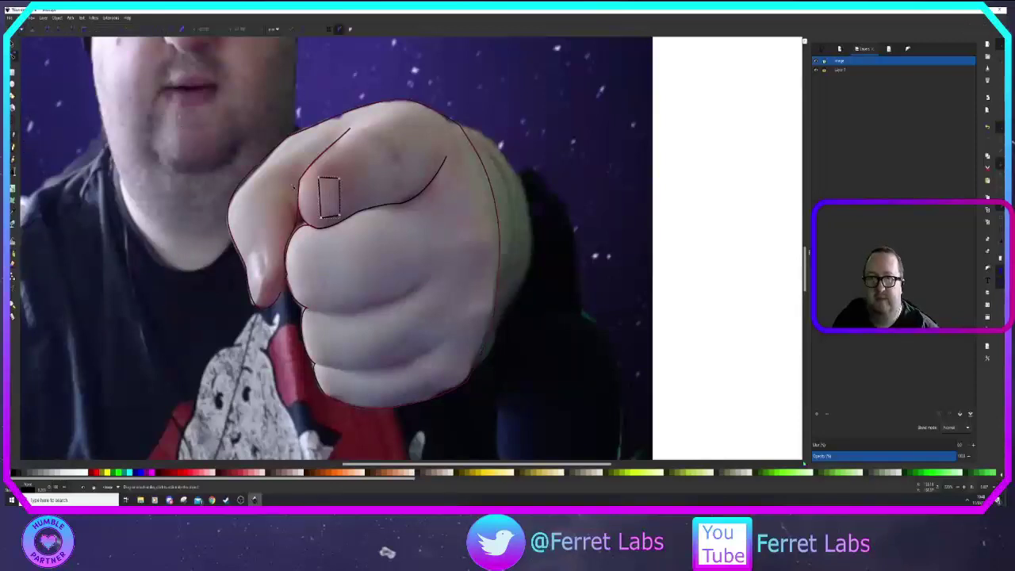
left_click_drag(320, 208, 322, 208)
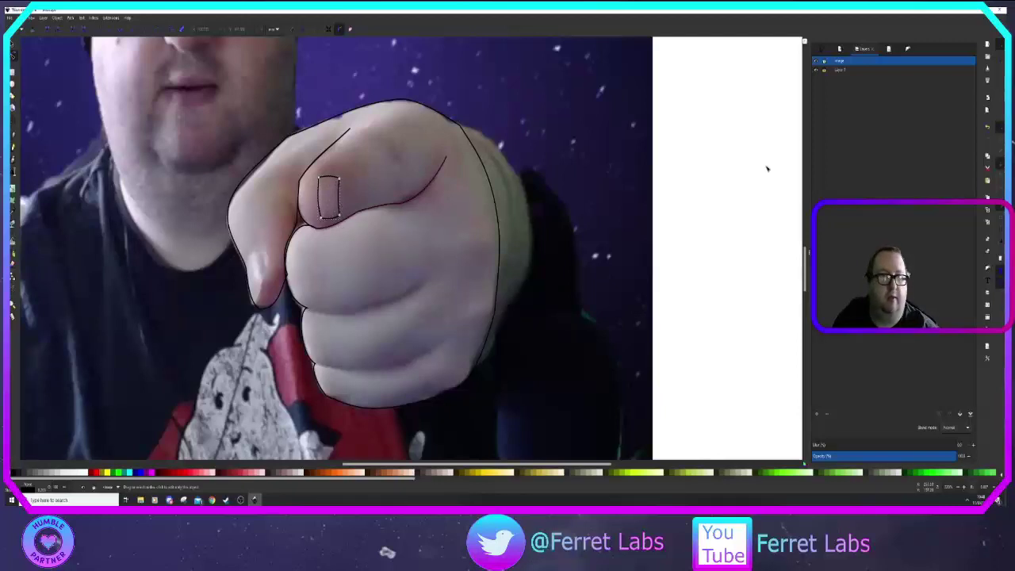
left_click(818, 71)
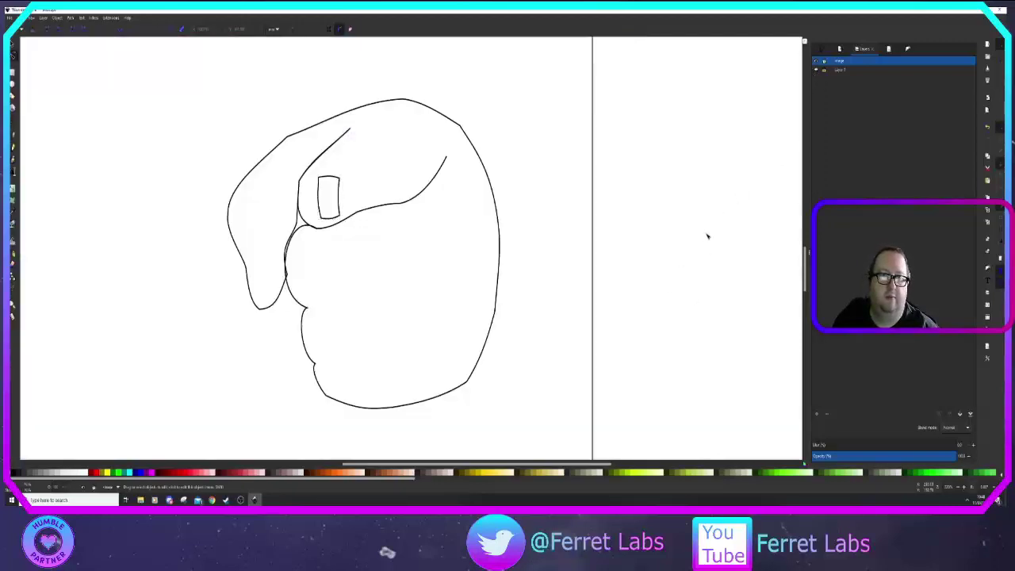
left_click(818, 70)
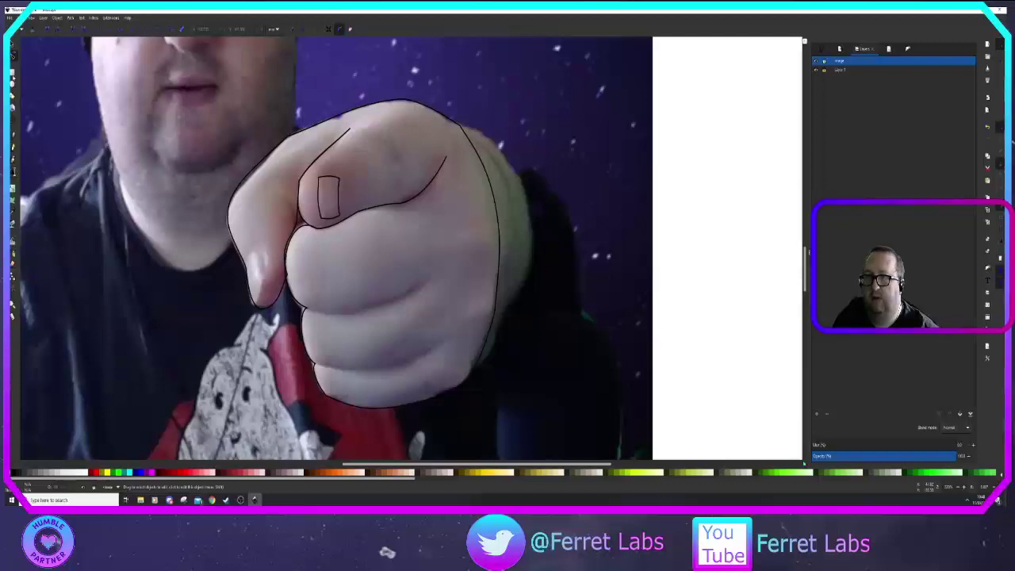
Step: Draw two parallel, slightly slanted Bezier lines near the outer end of the finger below the index finger
left_click(13, 136)
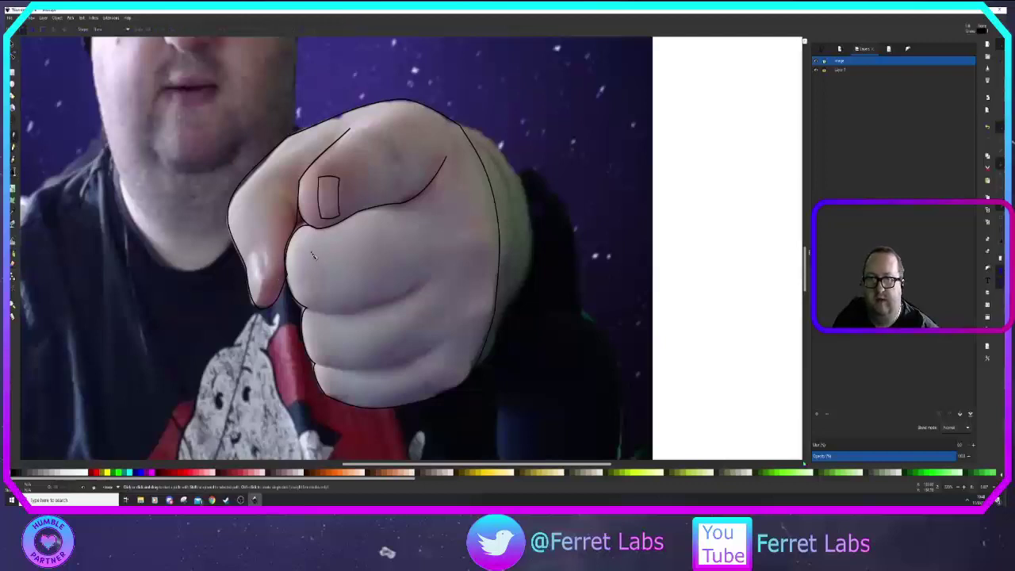
left_click(312, 255)
double_click(314, 300)
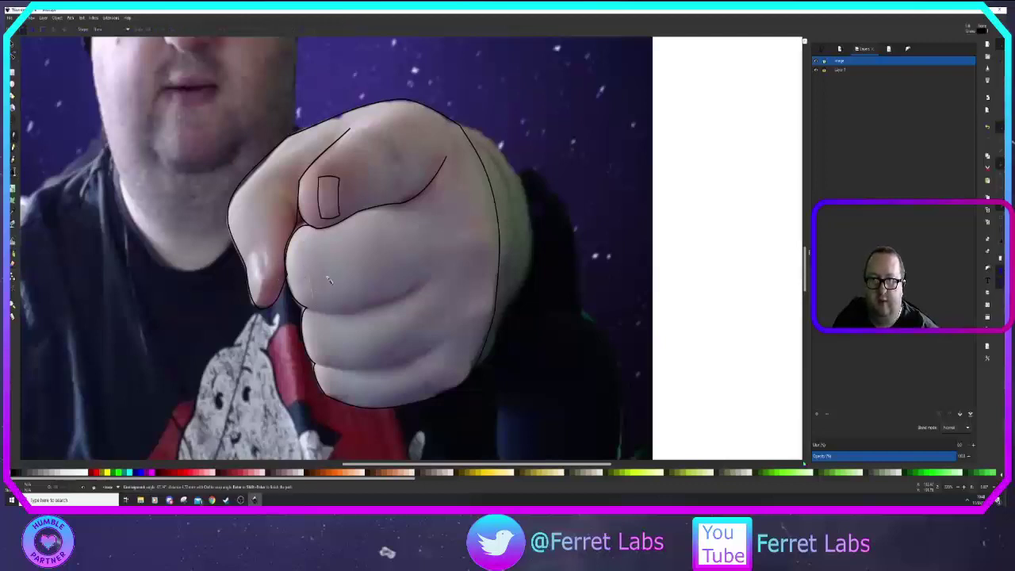
left_click(318, 244)
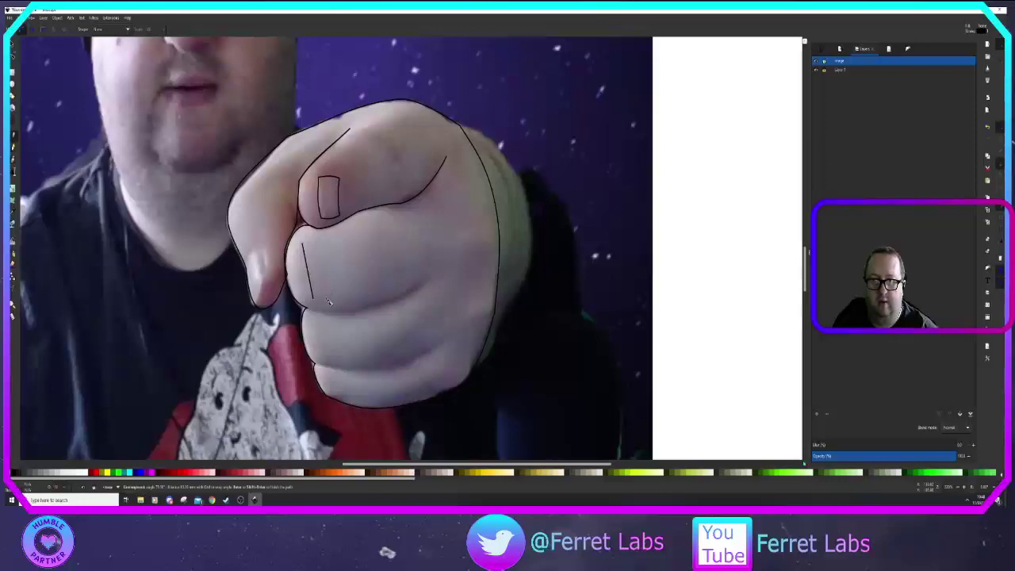
double_click(320, 298)
Step: Draw one short slanted line on each of the two lowest fingers and another at the fist's lower-right corner
left_click(323, 334)
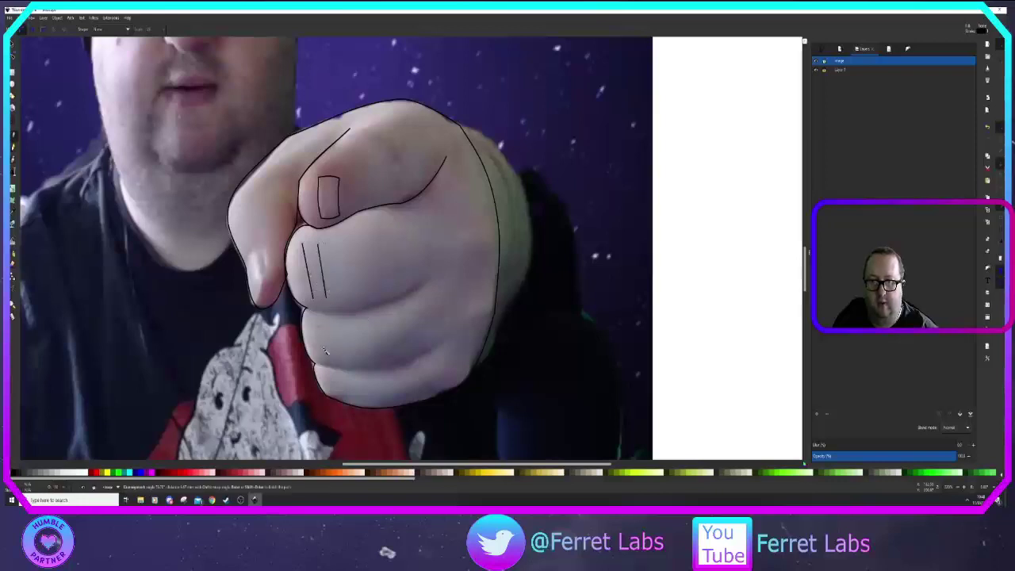
double_click(326, 361)
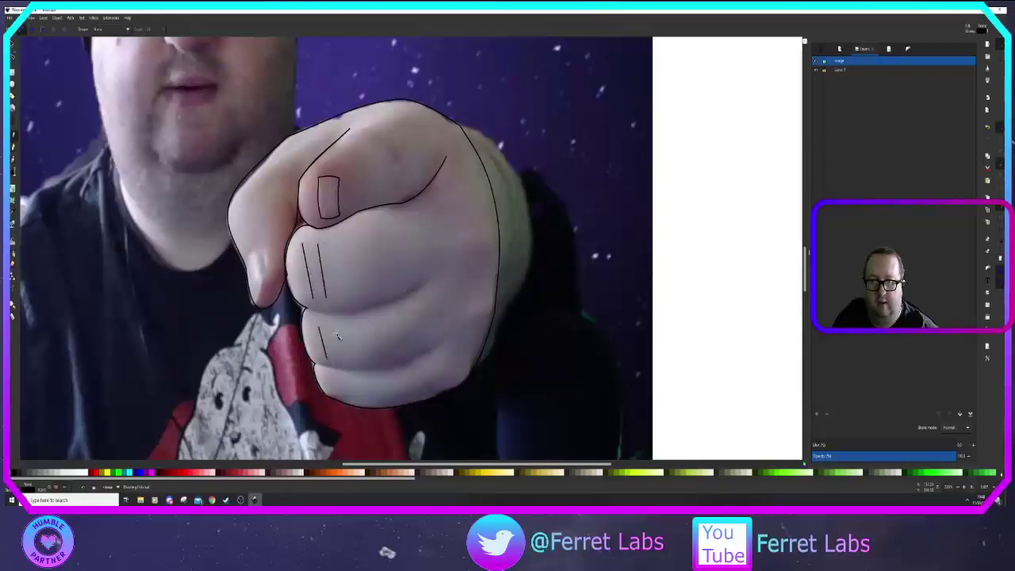
left_click(336, 385)
double_click(335, 395)
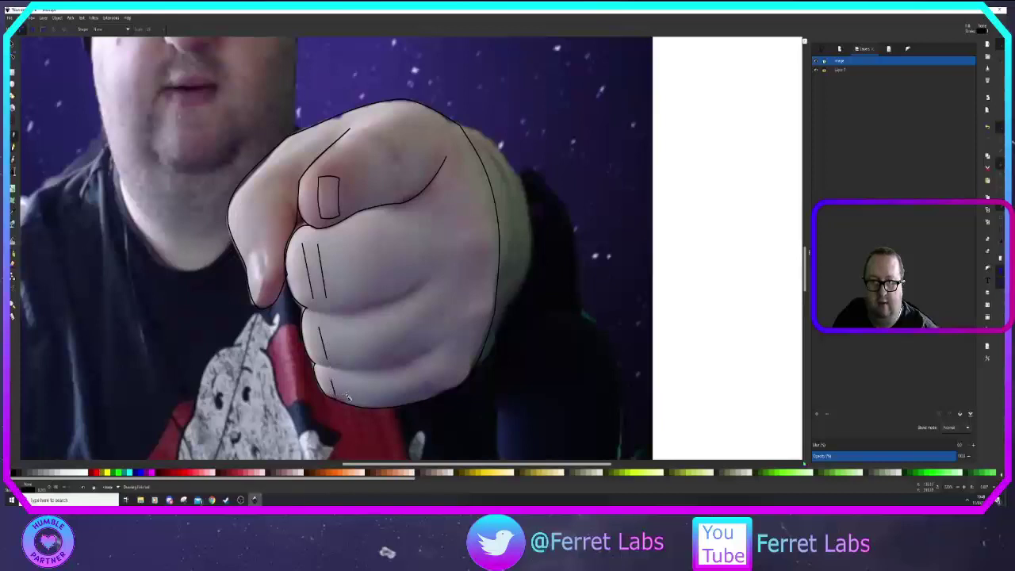
left_click_drag(461, 384, 471, 357)
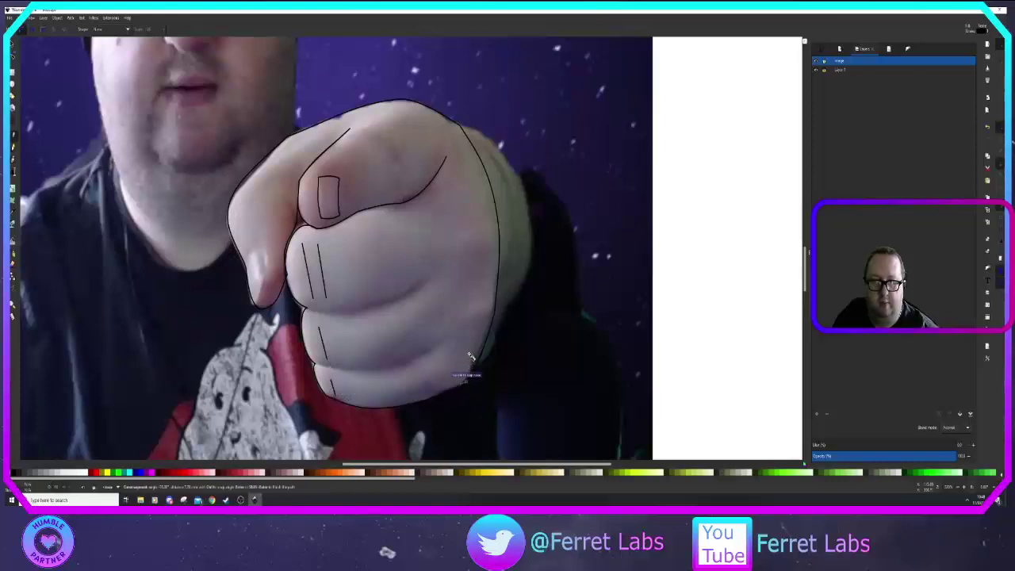
double_click(470, 357)
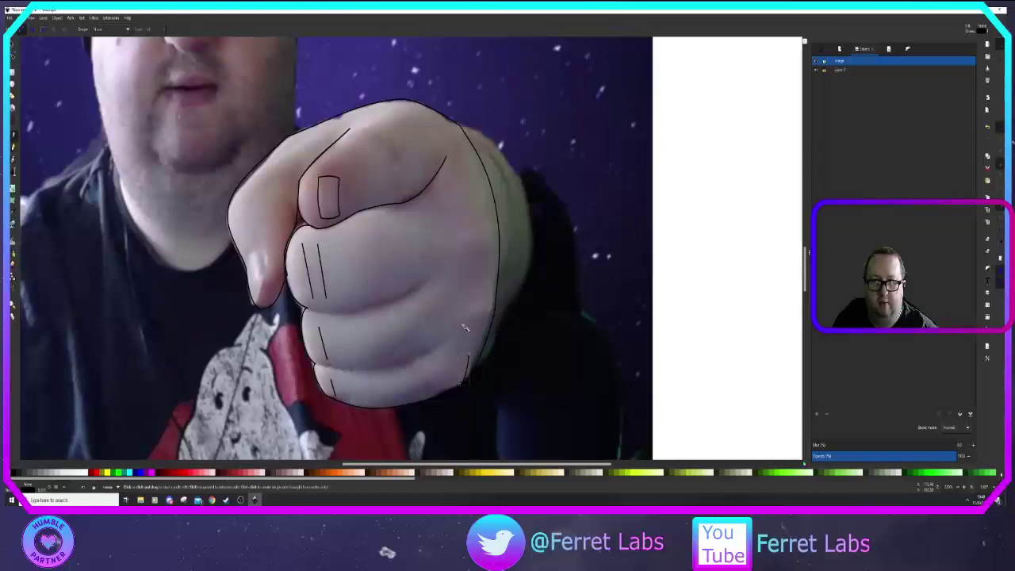
Step: Draw two straight crease lines separating the three curled fingers, starting from the notches on the fist's left outline
left_click(308, 308)
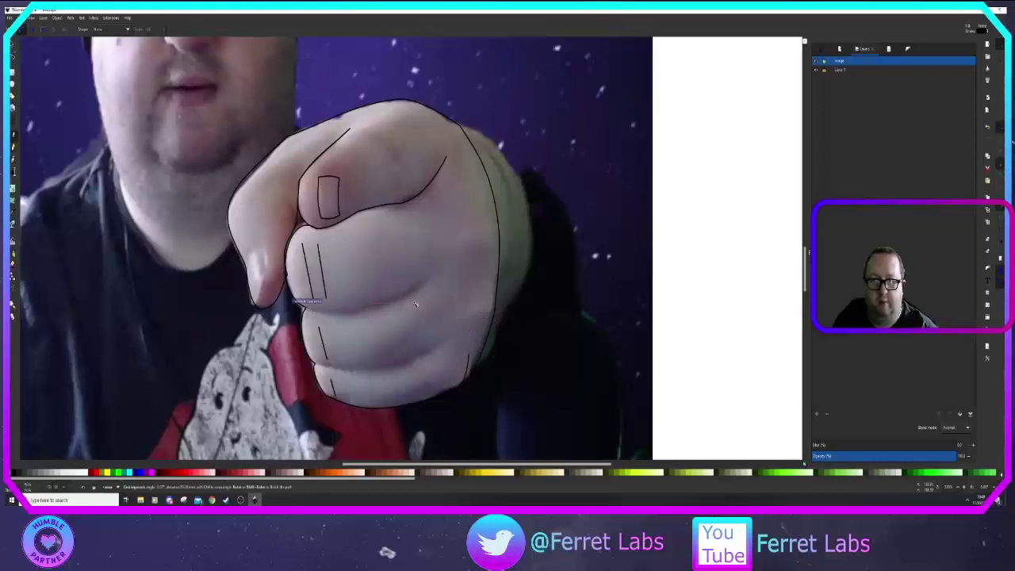
double_click(427, 283)
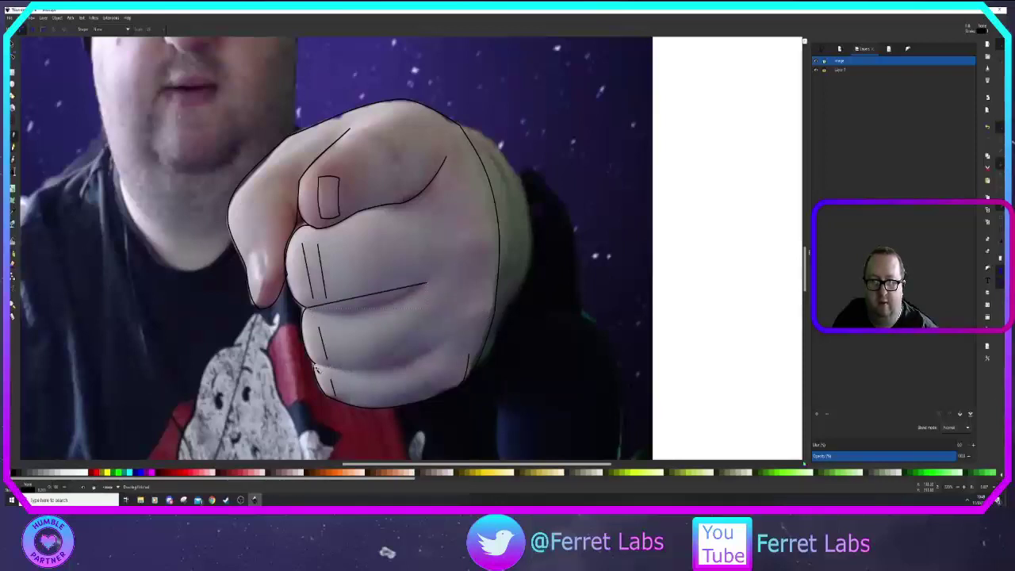
left_click(316, 362)
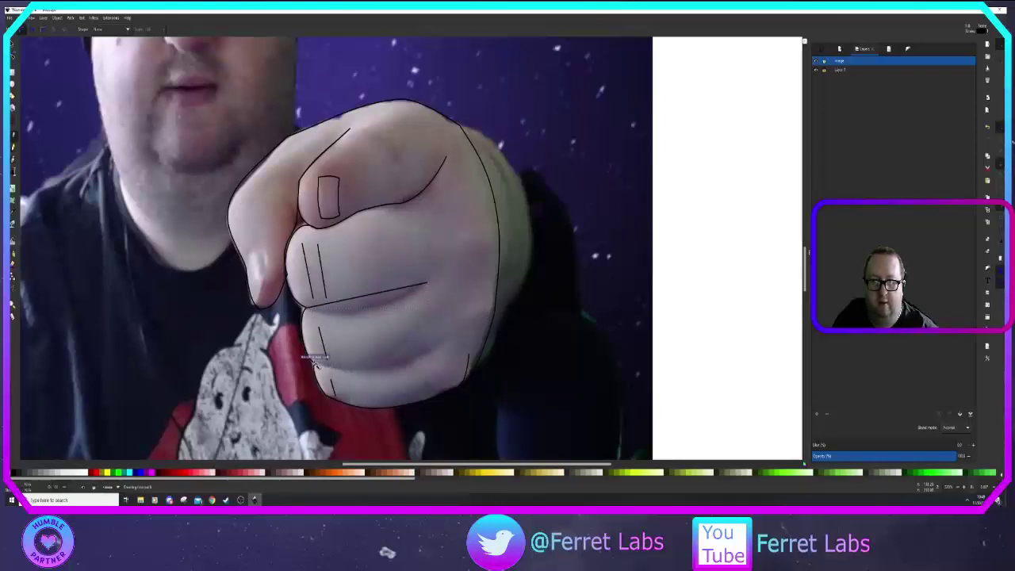
double_click(445, 347)
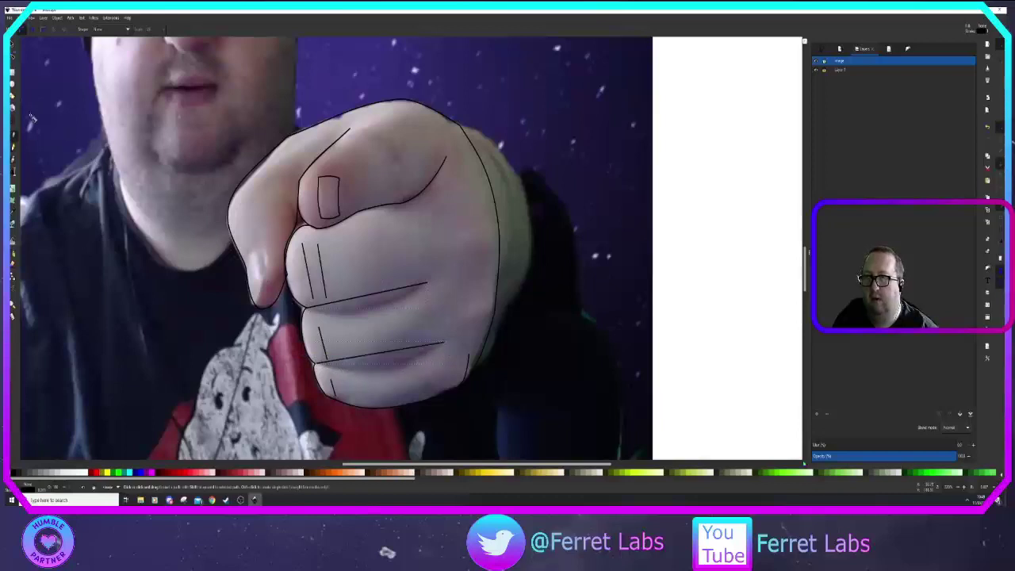
Step: Bend both straight crease lines downward with the Node tool so they follow the folds between the curled fingers
key("n")
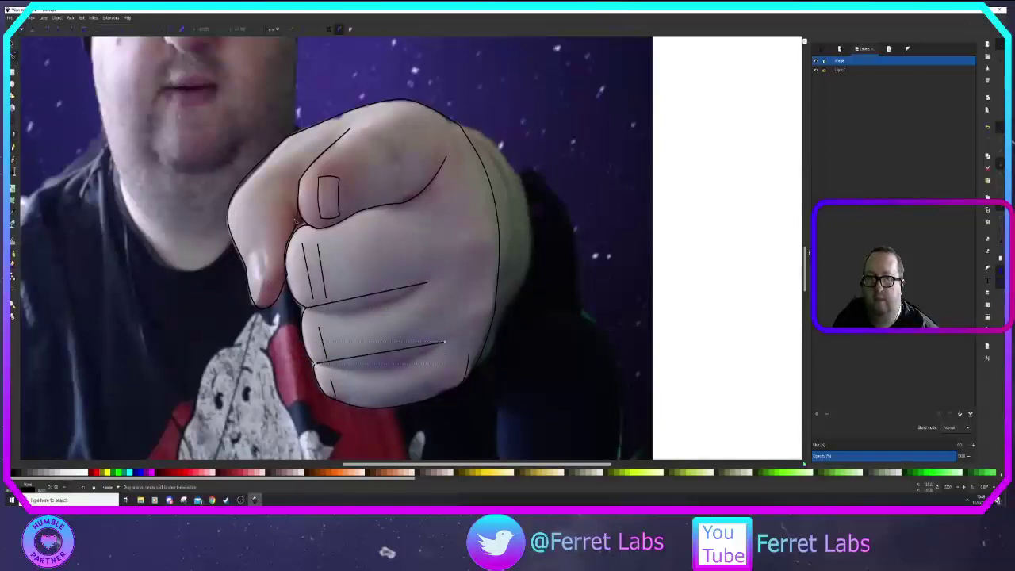
left_click(359, 300)
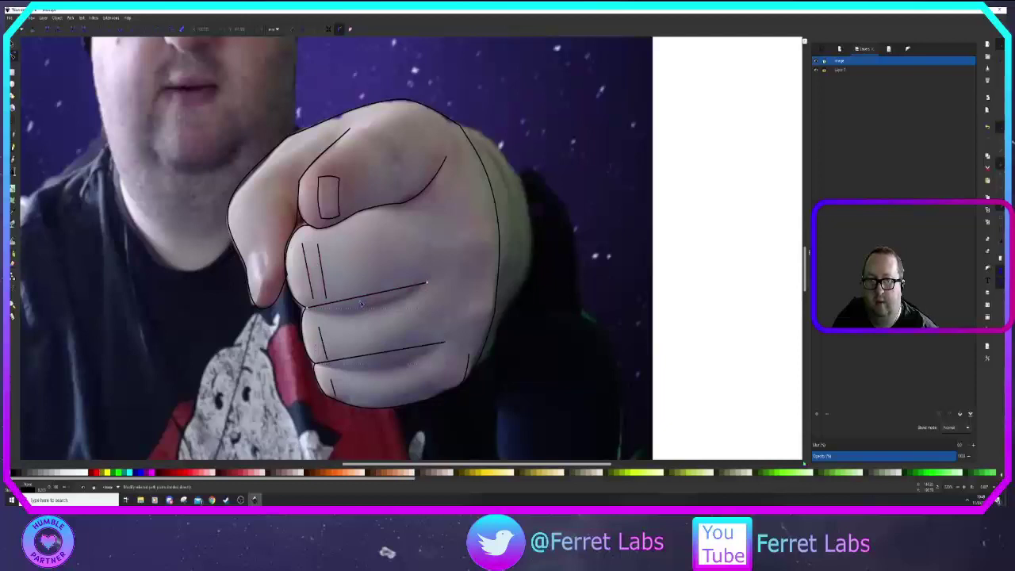
left_click_drag(362, 298, 368, 317)
left_click(377, 360)
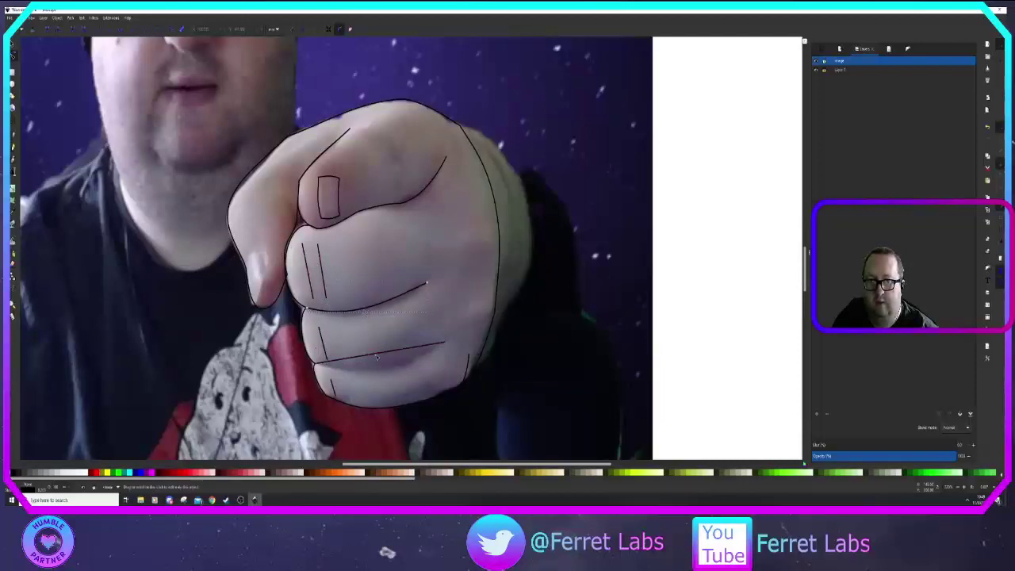
left_click_drag(379, 360, 382, 369)
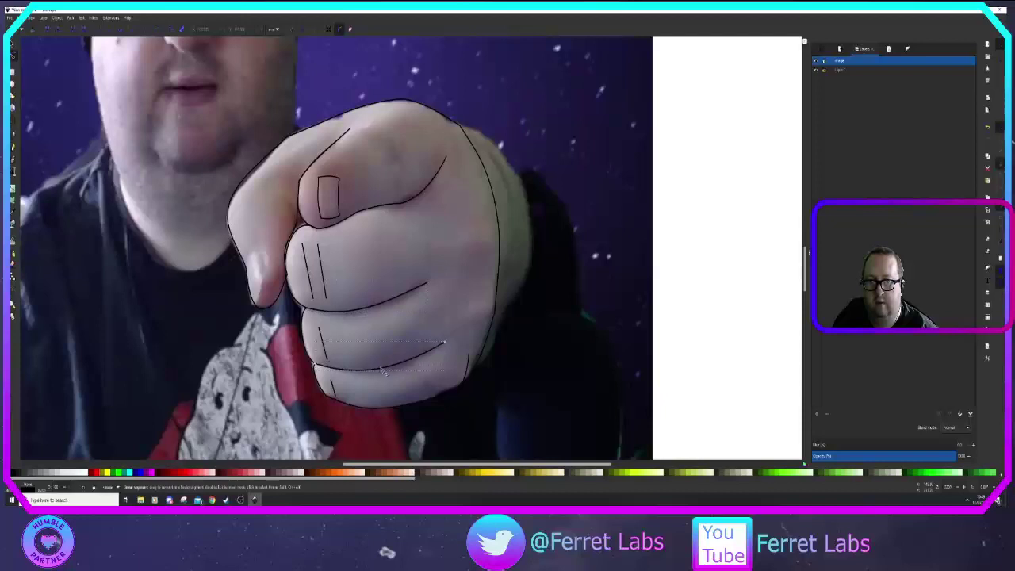
Step: Reshape the short line at the fist's lower-right corner by moving its upper end node toward the outline
left_click(470, 356)
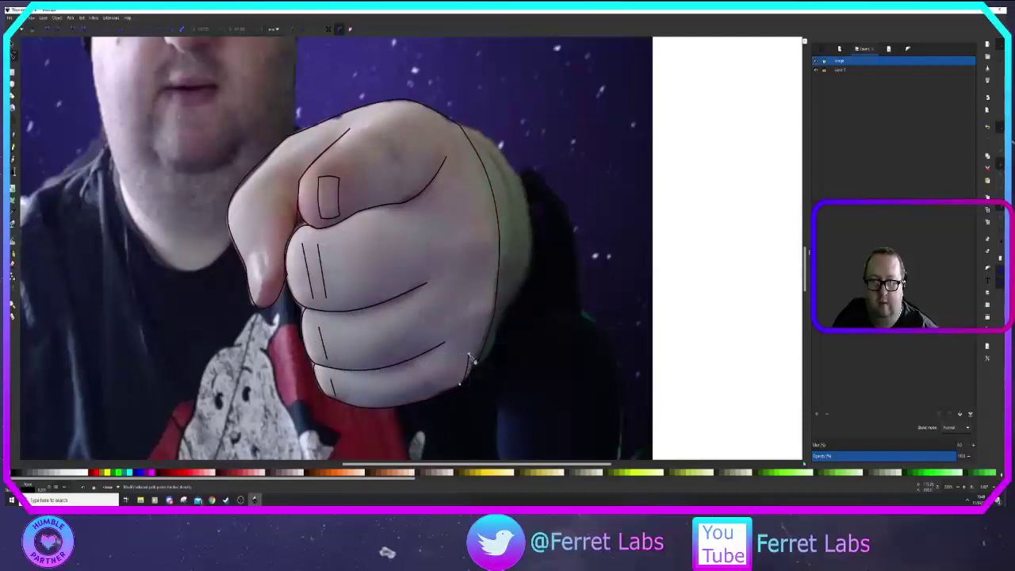
left_click_drag(469, 354, 472, 360)
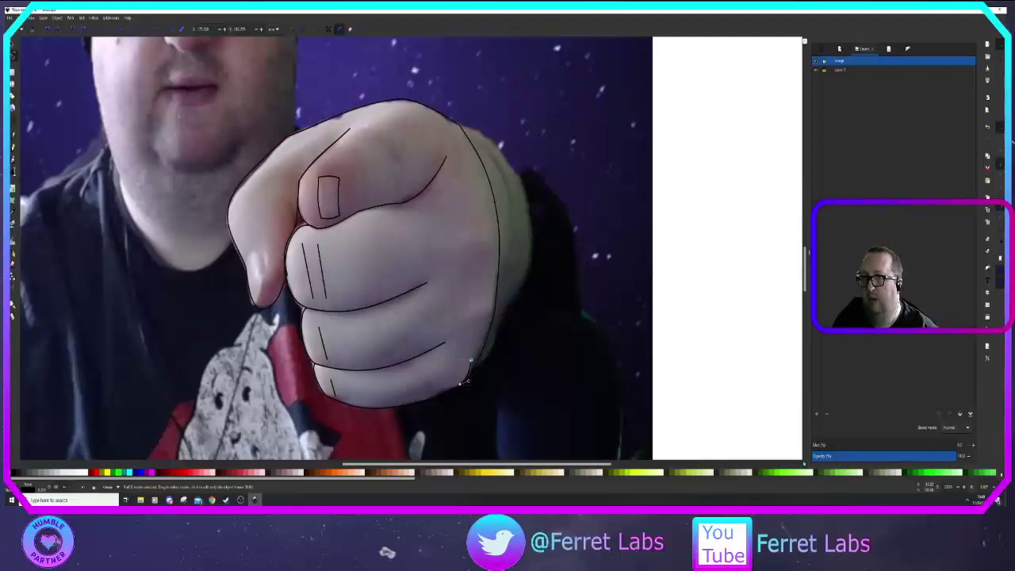
key("b")
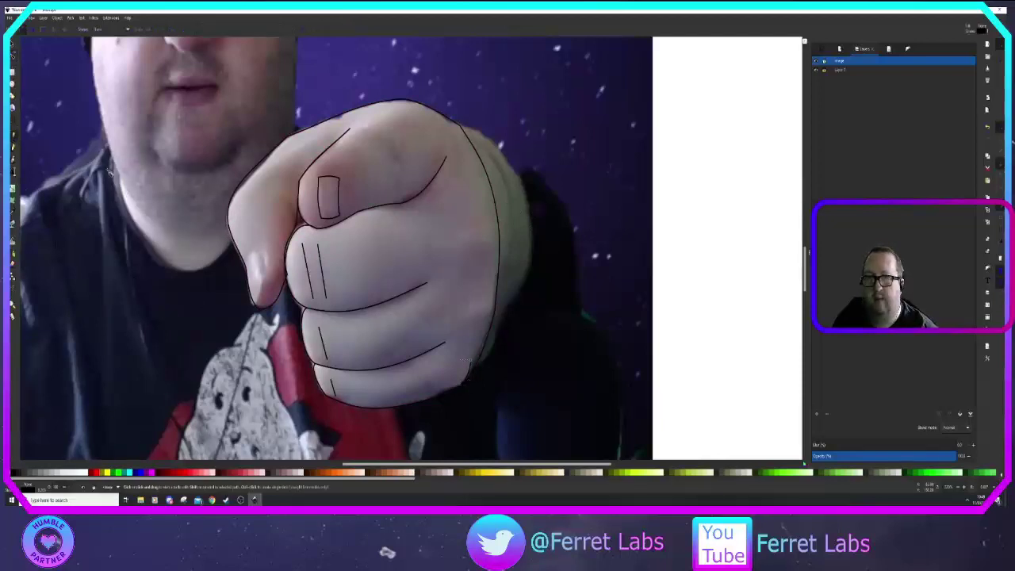
Step: Draw two short slanted, roughly parallel crease lines across the pointing index finger near its knuckle
double_click(396, 186)
left_click(395, 141)
left_click(394, 142)
double_click(407, 182)
Step: Bend the short straight crease lines on the index finger and the curled fingers into gentle arcs with the Node tool
key("n")
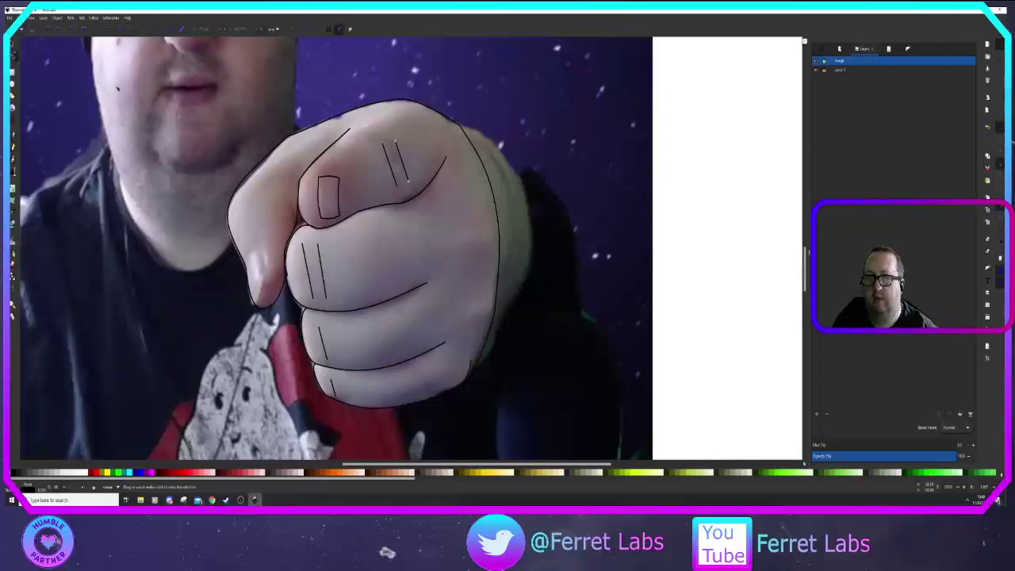
left_click(391, 167)
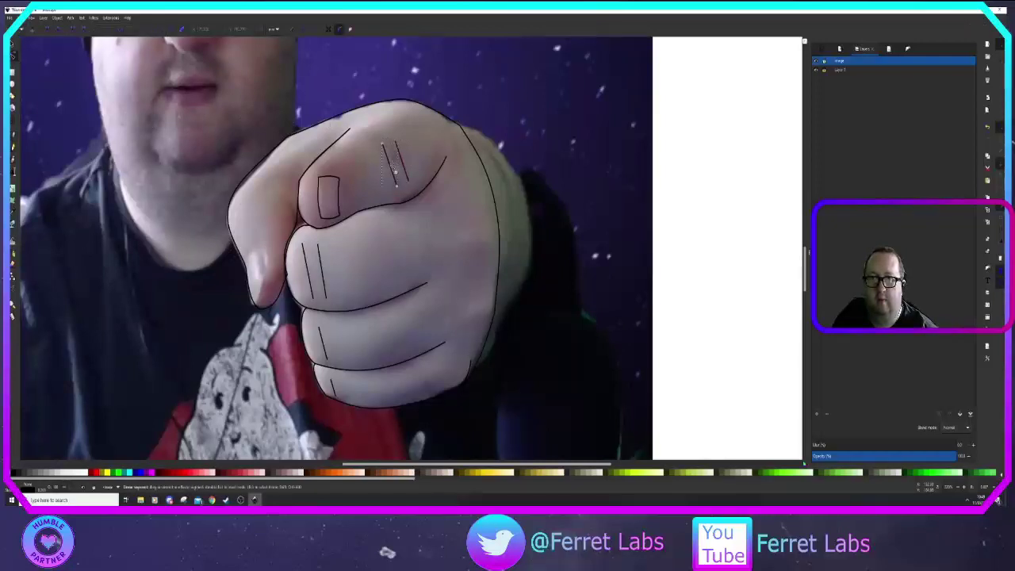
left_click_drag(392, 170, 406, 161)
left_click(403, 165)
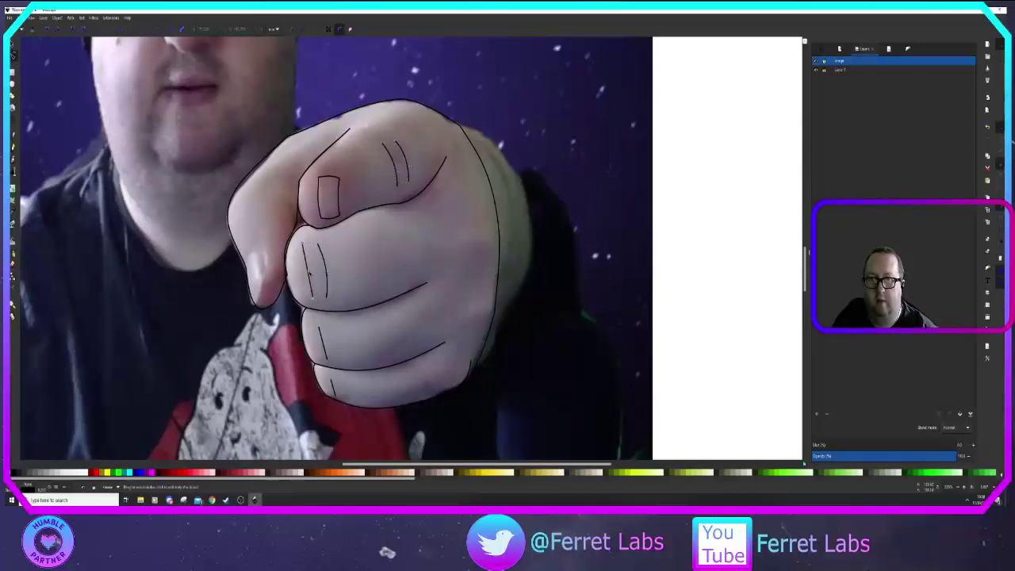
left_click(312, 272)
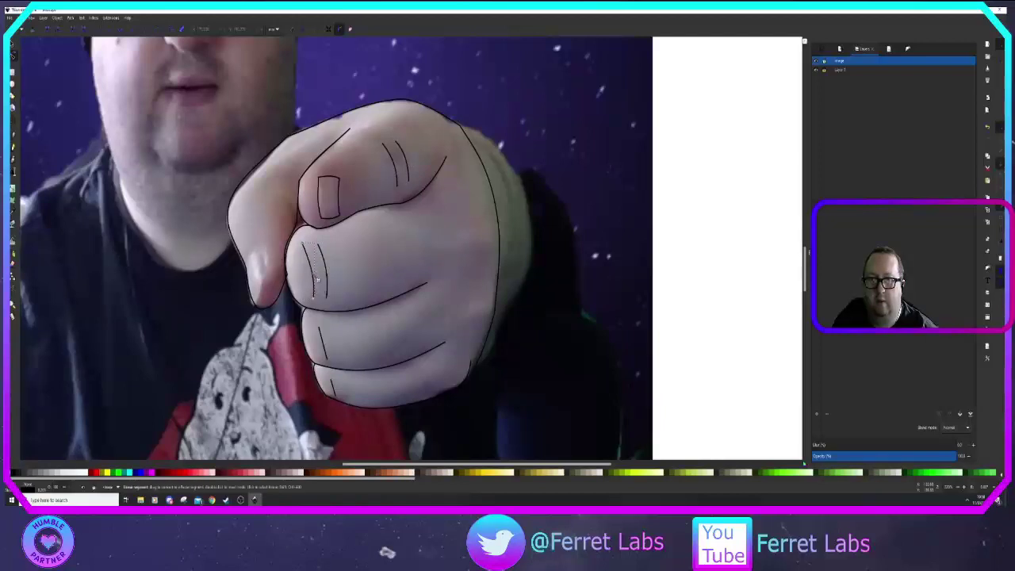
left_click(323, 343)
left_click_drag(322, 343, 326, 343)
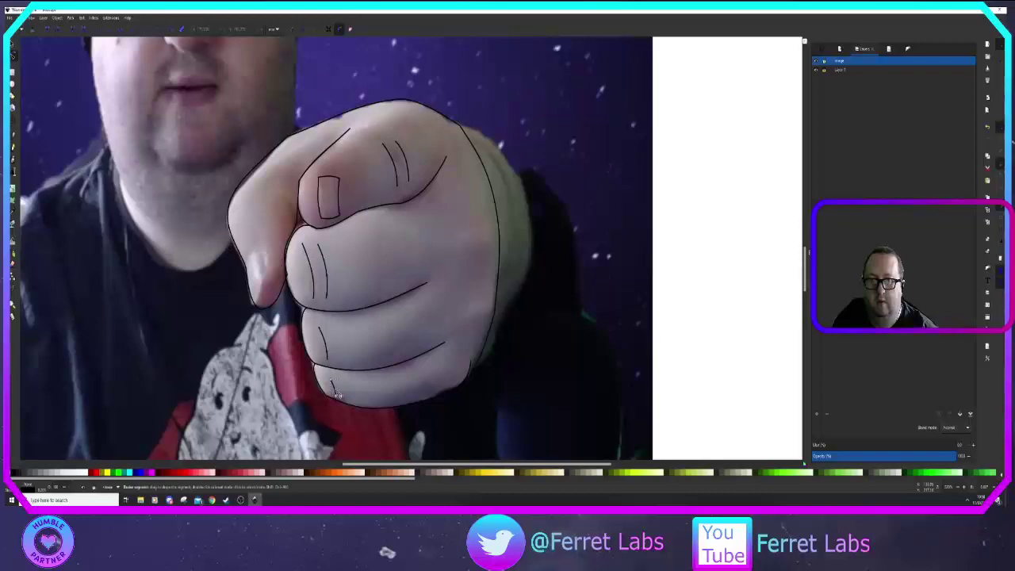
Step: Hide the photo layer and examine the traced fist's line work on the blank page, both from afar and close up
left_click(815, 70)
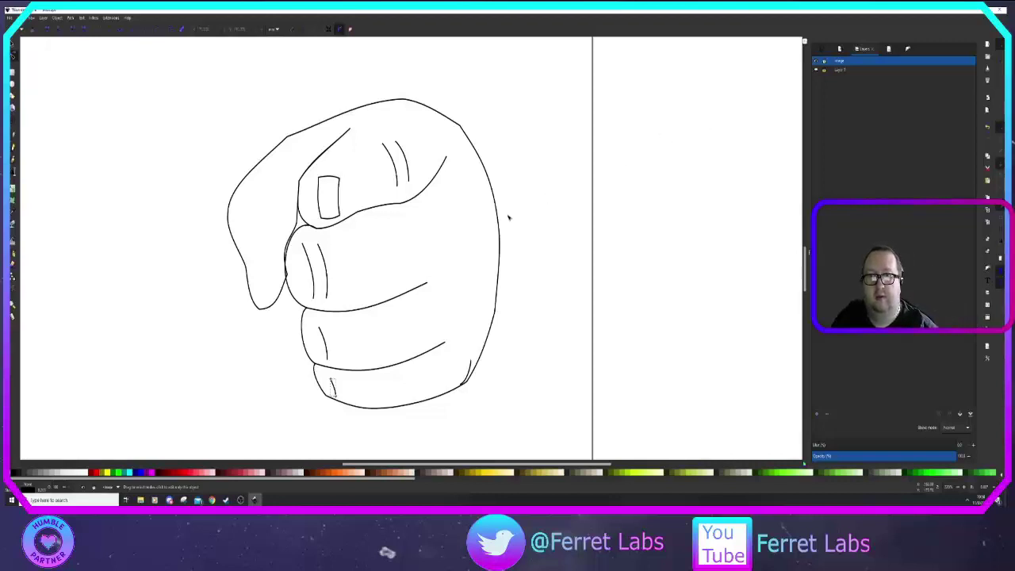
scroll(505, 219, "down", 3)
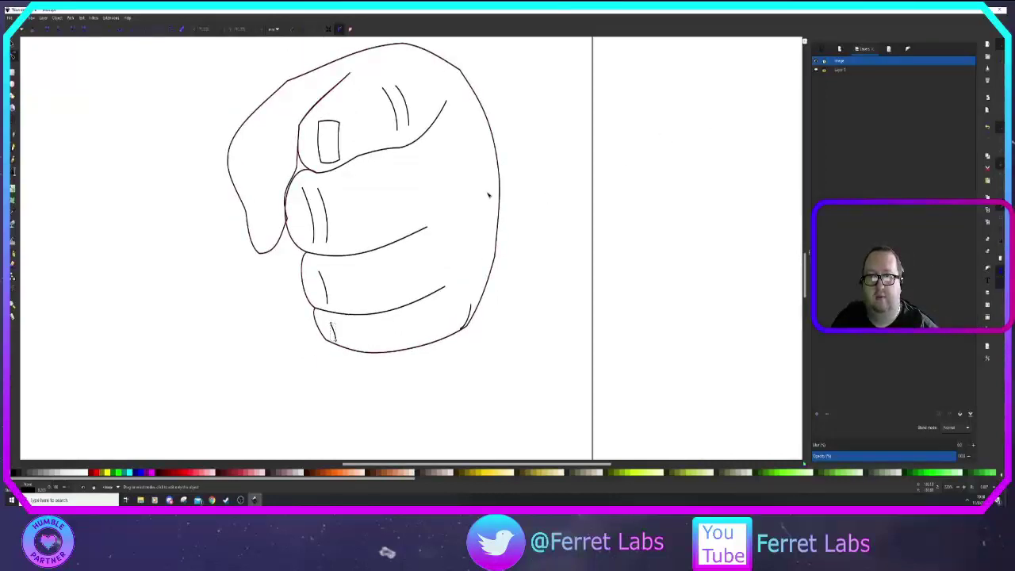
scroll(487, 194, "down", 4)
scroll(488, 194, "down", 2)
scroll(488, 195, "up", 3)
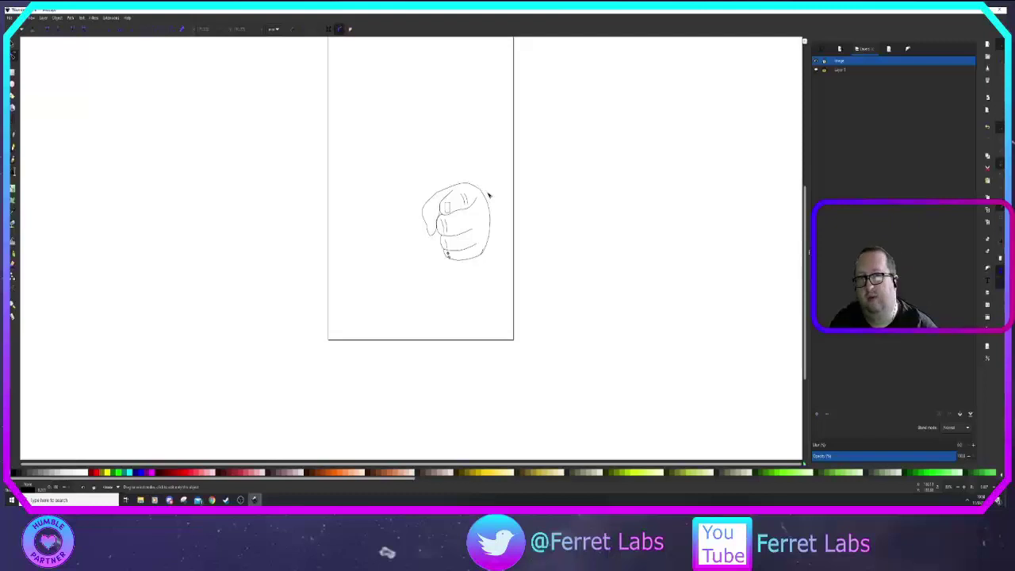
scroll(468, 226, "up", 2)
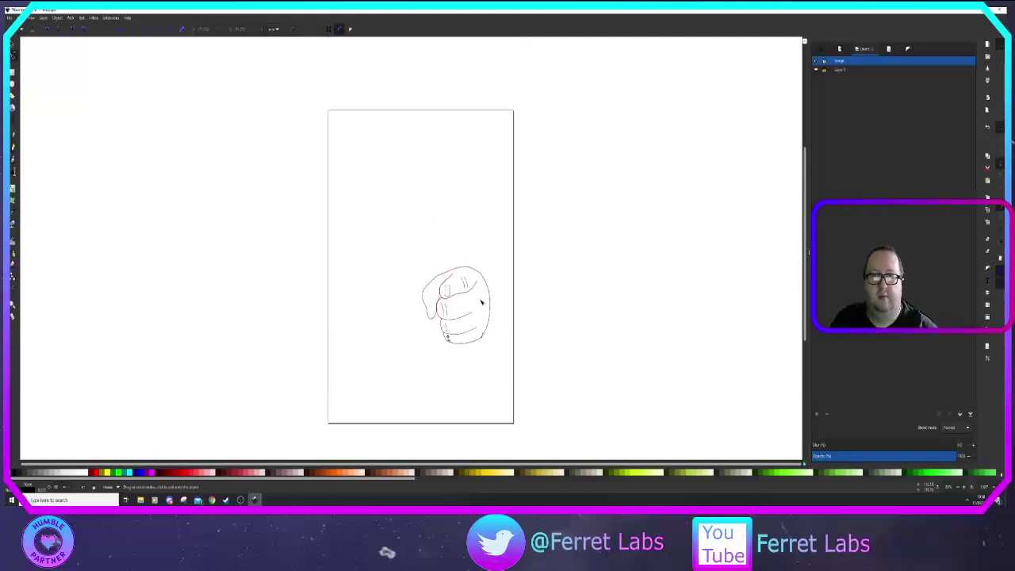
scroll(481, 303, "up", 6)
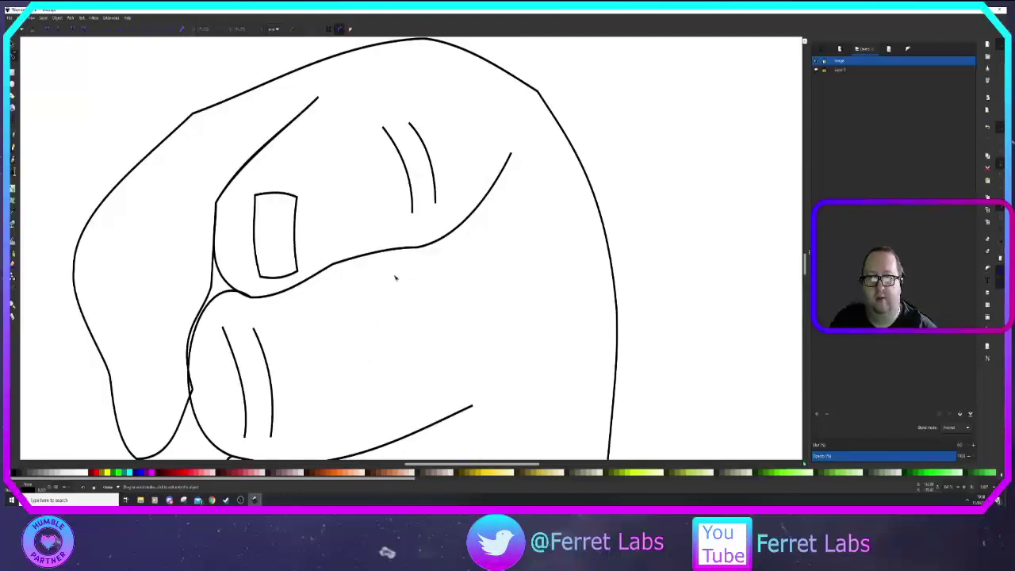
scroll(396, 277, "down", 1)
scroll(365, 256, "down", 2)
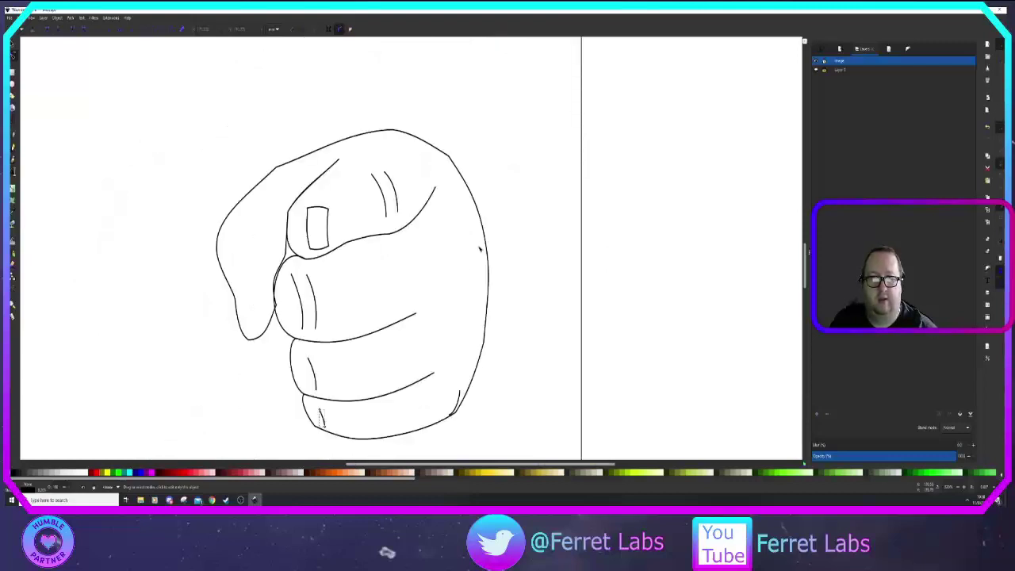
Step: Fill the fist's outline shape with a light peach skin tone, trying greyish pink and pale pink first
left_click(486, 238)
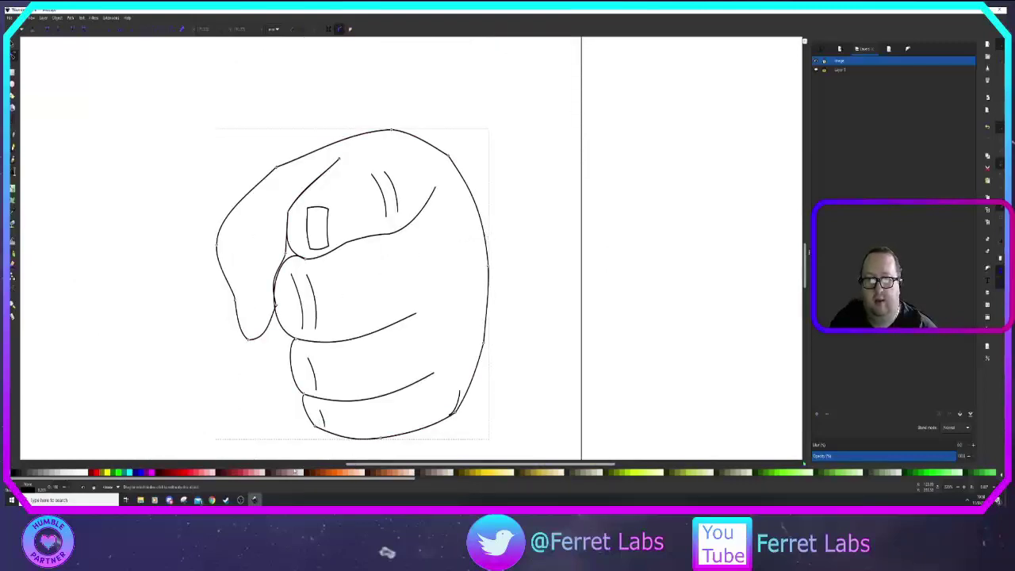
left_click(298, 474)
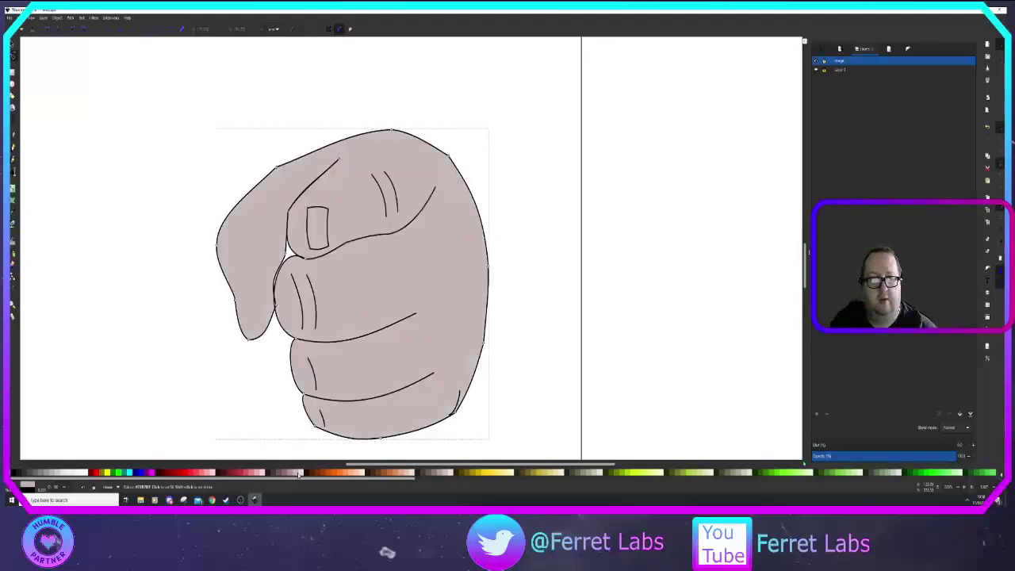
left_click(262, 473)
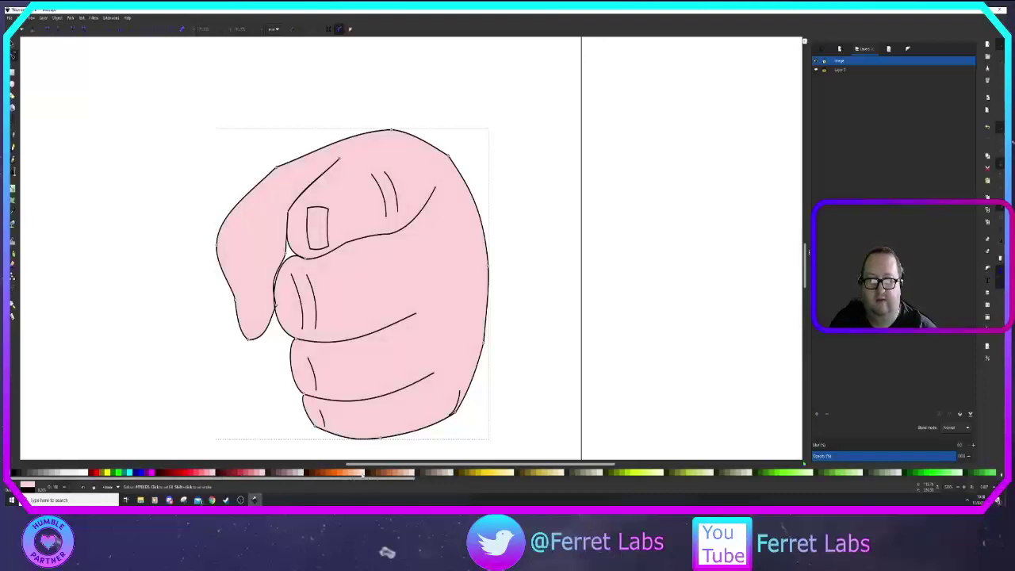
left_click(371, 473)
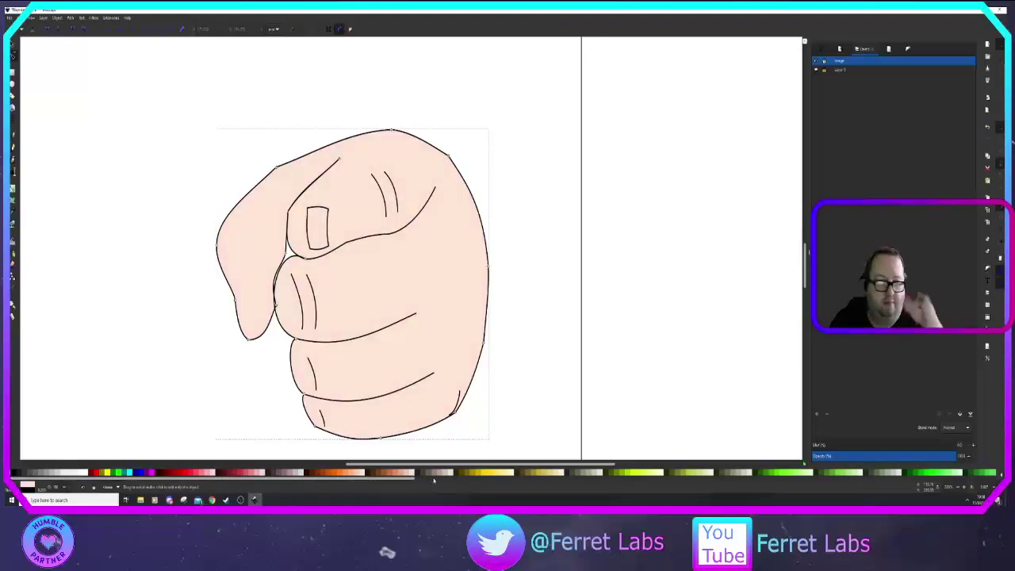
Step: Show the photo layer to compare the filled fist with the snapshot, and hide the layer again
scroll(381, 340, "down", 2)
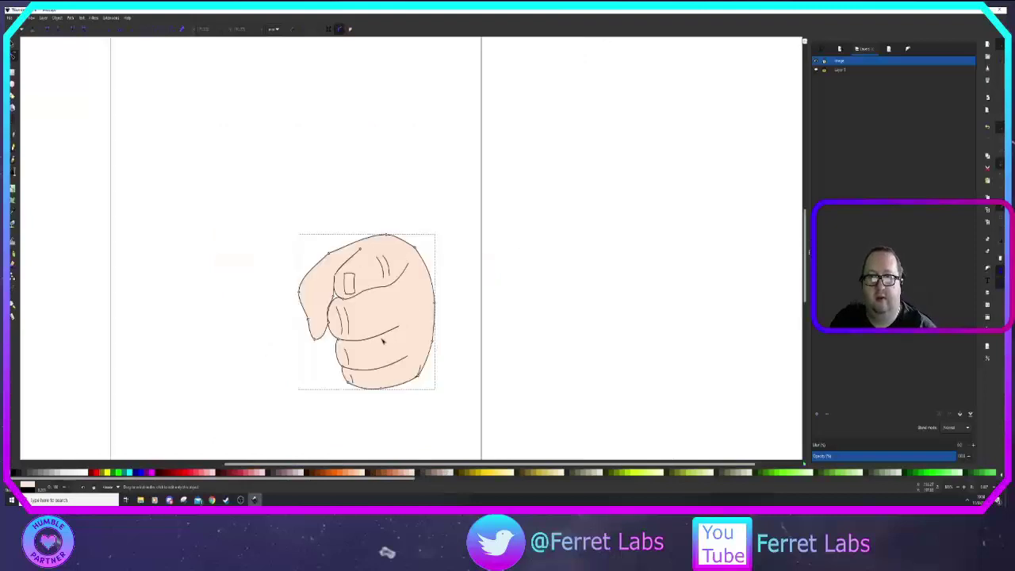
left_click(816, 61)
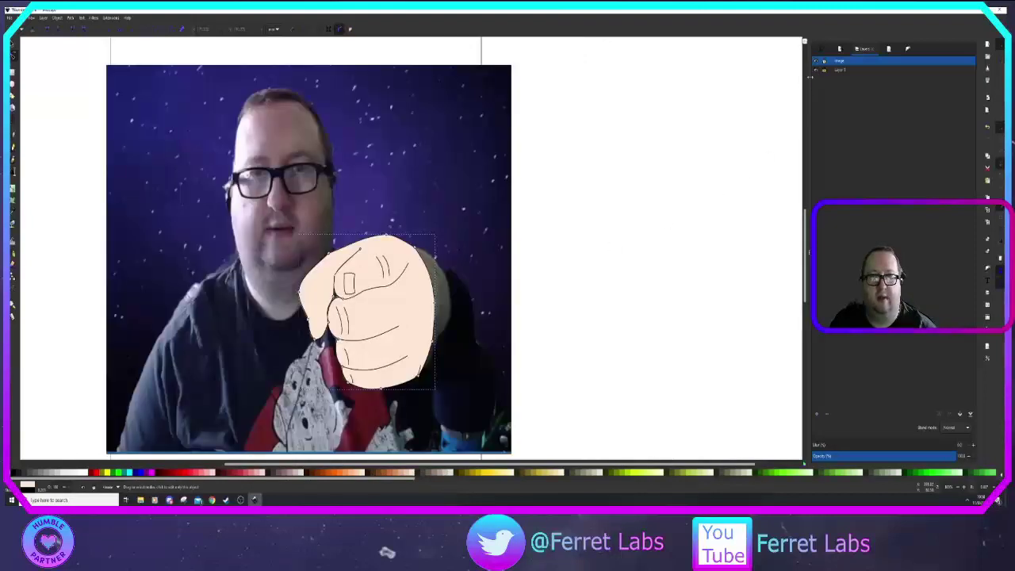
scroll(579, 267, "down", 3)
scroll(549, 270, "up", 2)
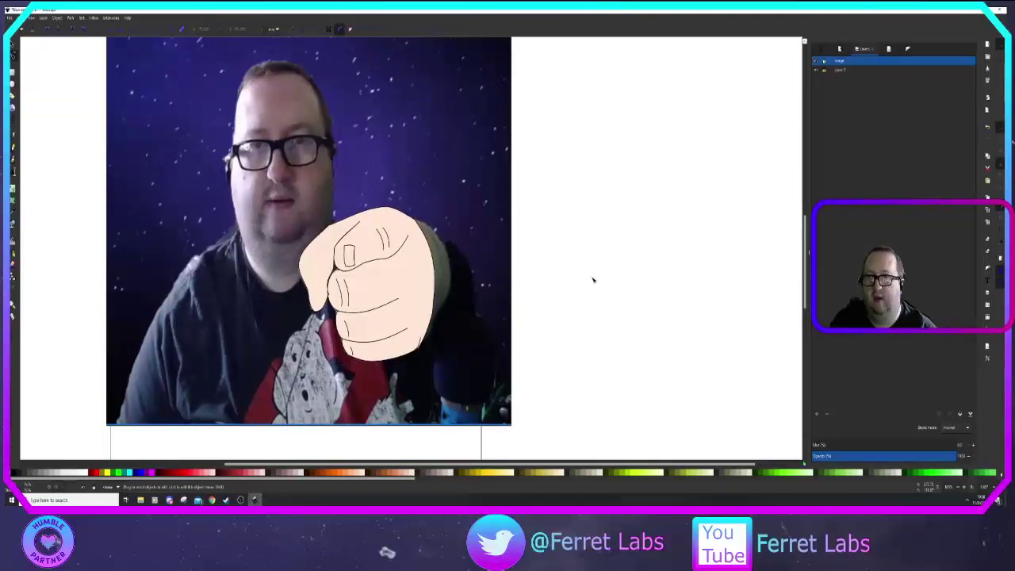
left_click(815, 71)
Step: Group all the fist's outline and detail paths and move the group onto the empty canvas to the right of the page
left_click_drag(560, 159, 272, 394)
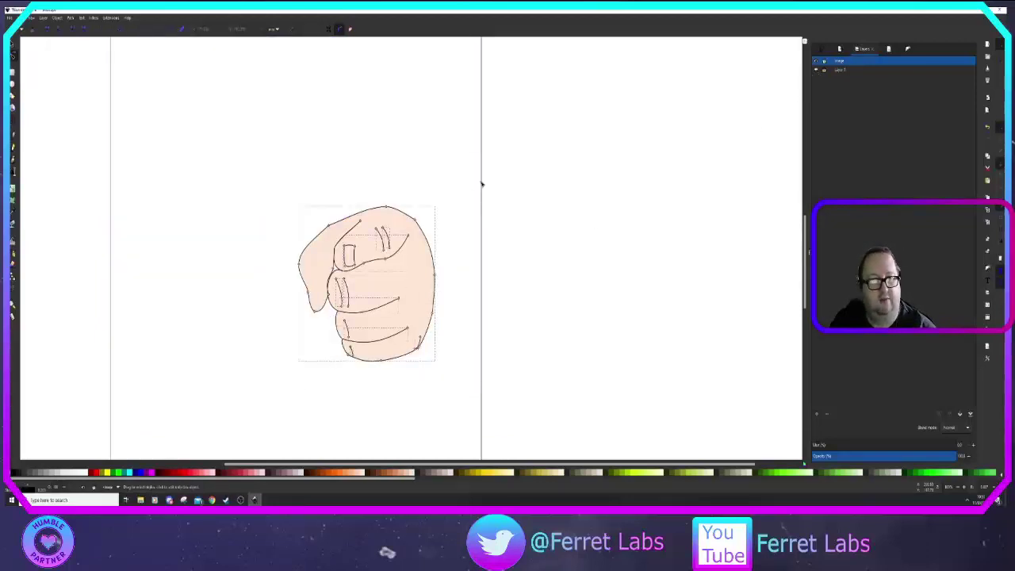
left_click_drag(616, 95, 271, 407)
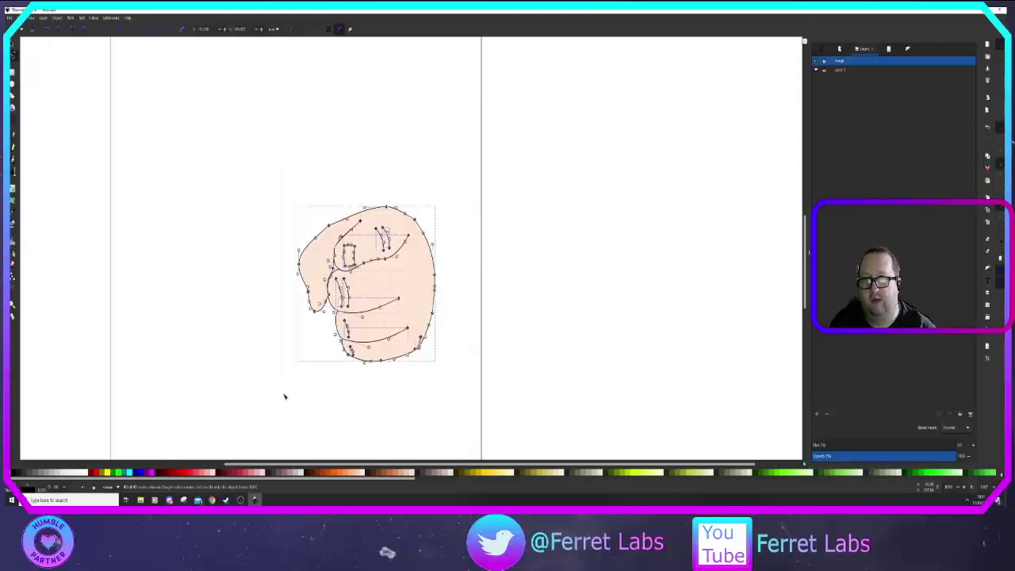
left_click(12, 45)
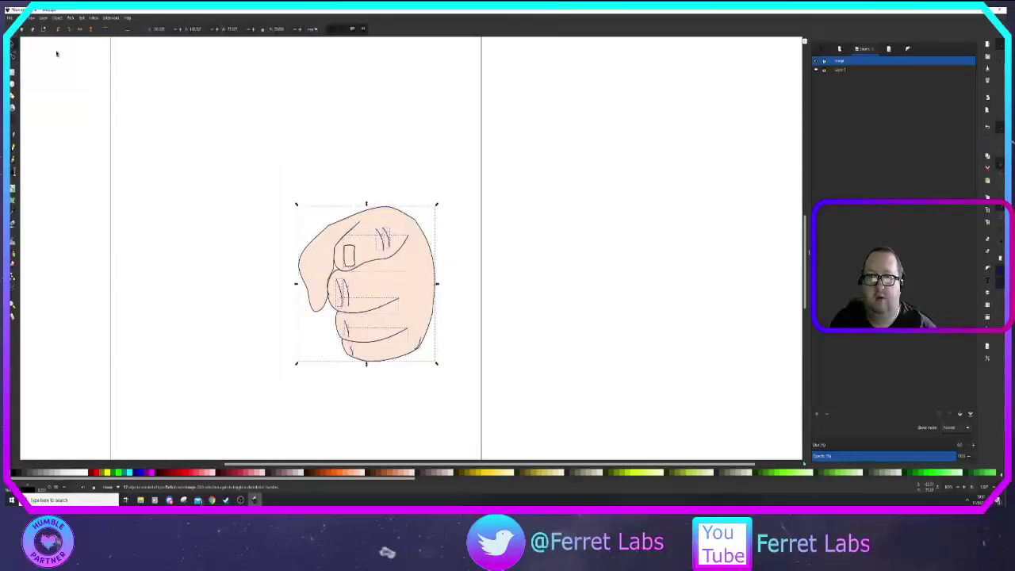
left_click(87, 95)
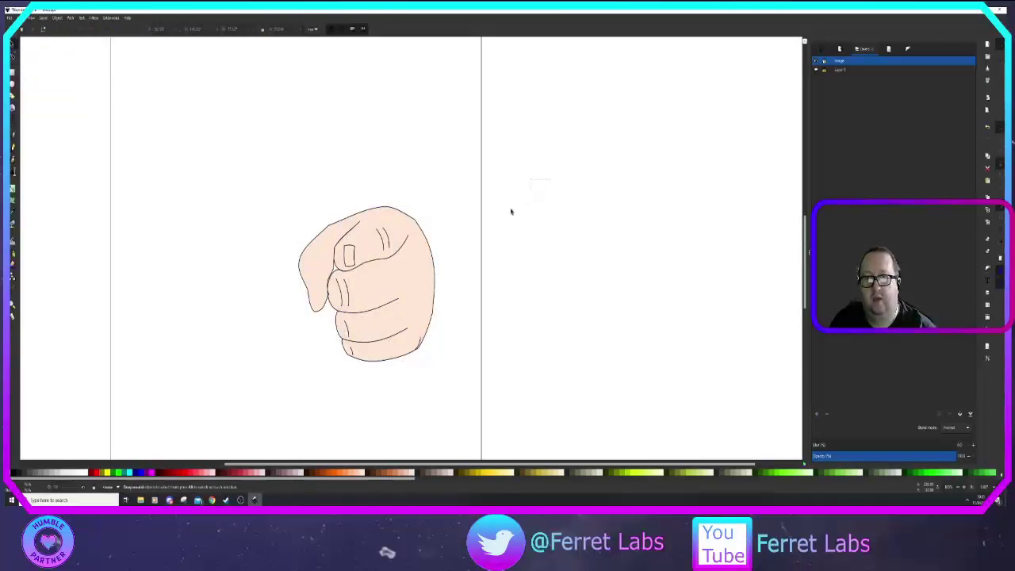
left_click_drag(551, 181, 275, 395)
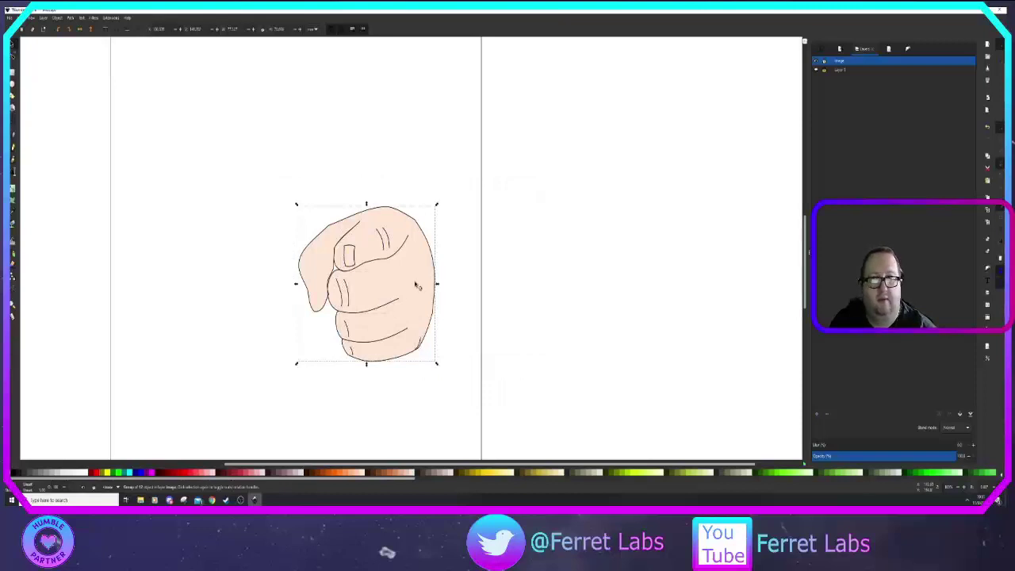
left_click_drag(435, 312, 726, 275)
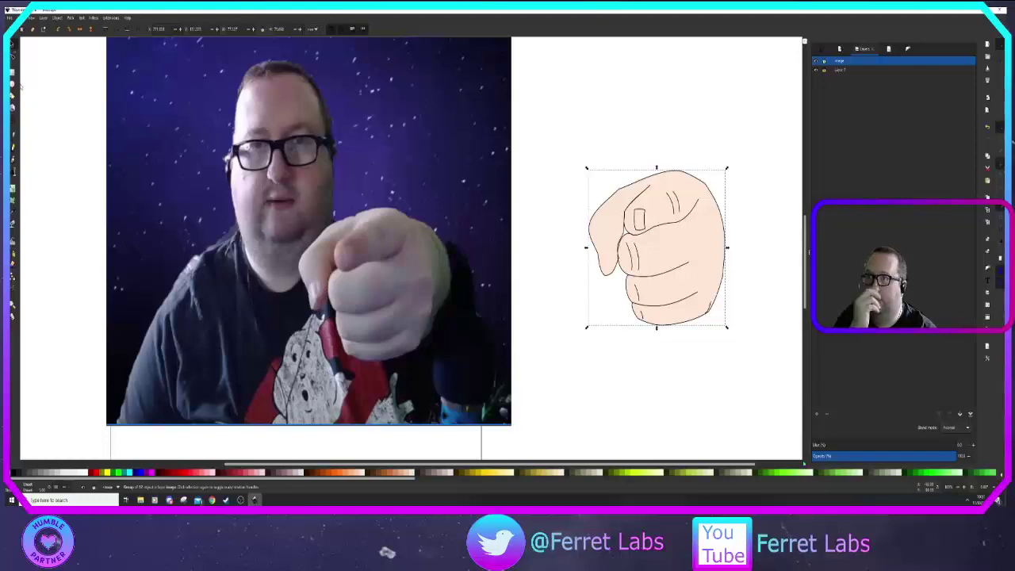
Step: Trace both lenses of the glasses in the photo as closed four-sided shapes with the Pen tool
left_click(12, 136)
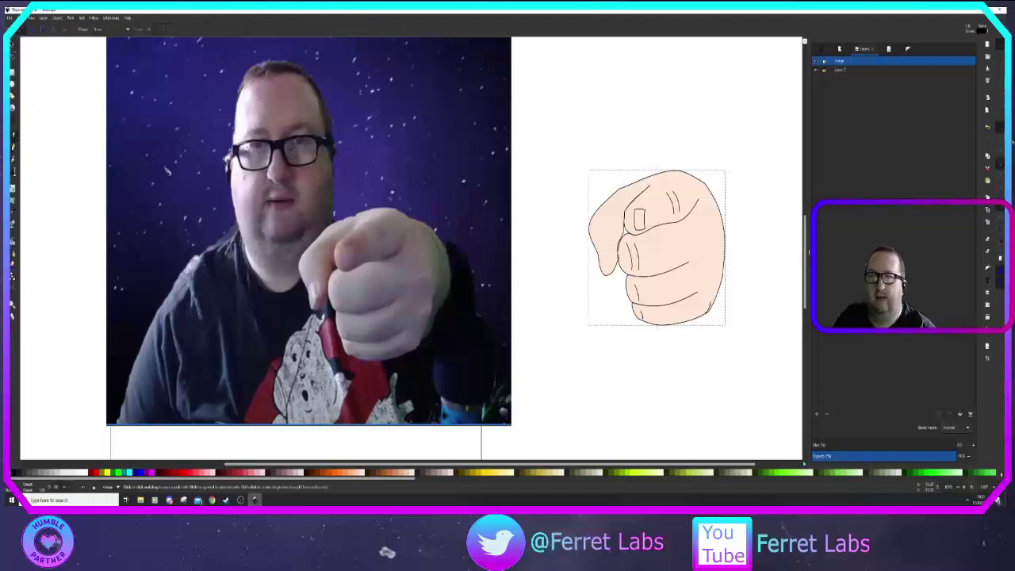
left_click(273, 145)
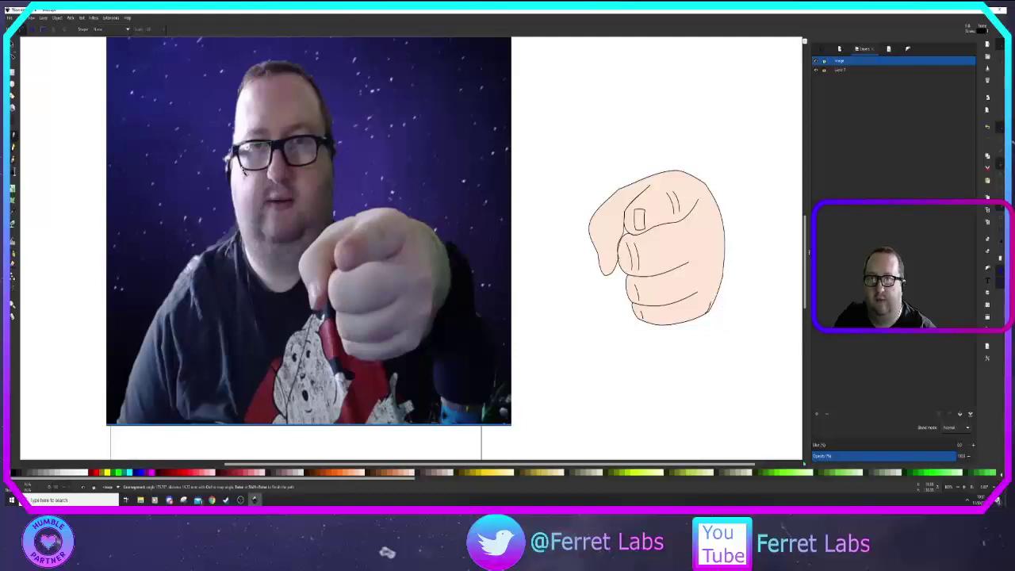
left_click(282, 147)
left_click(282, 142)
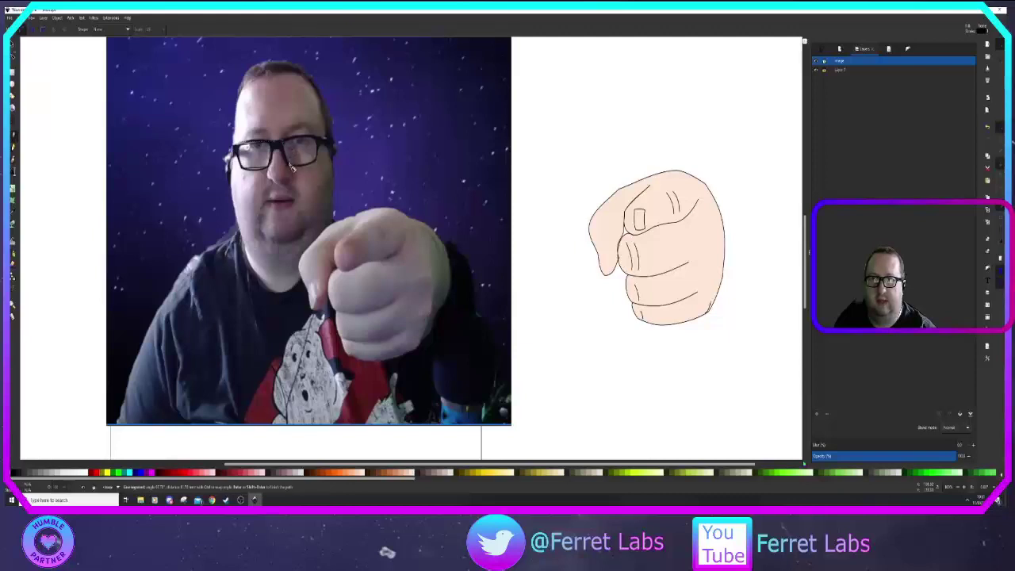
left_click(287, 161)
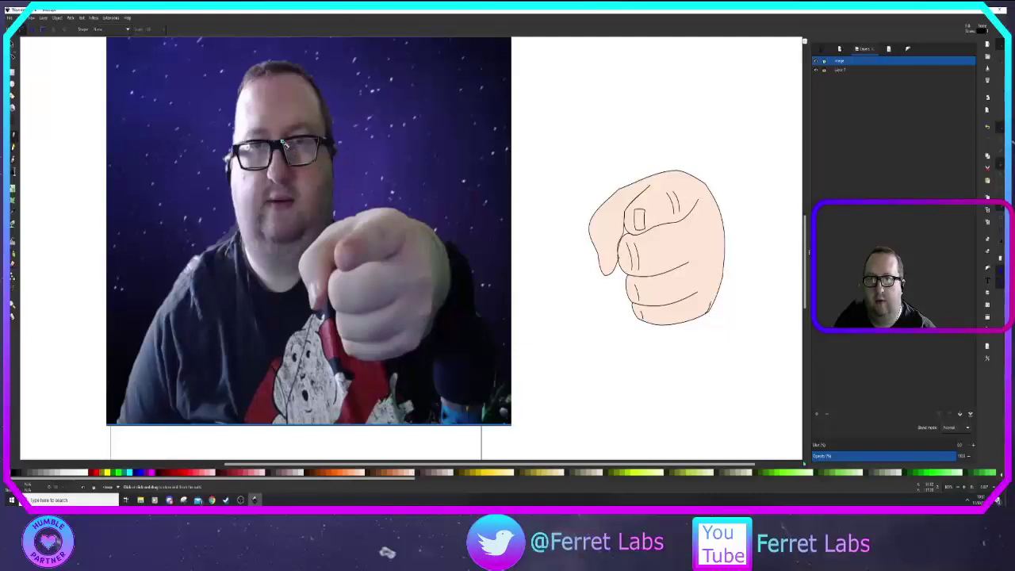
Step: Trace the visible temple arms of the glasses as small closed shapes at the outer corners of the lenses
right_click(273, 164)
left_click(239, 194)
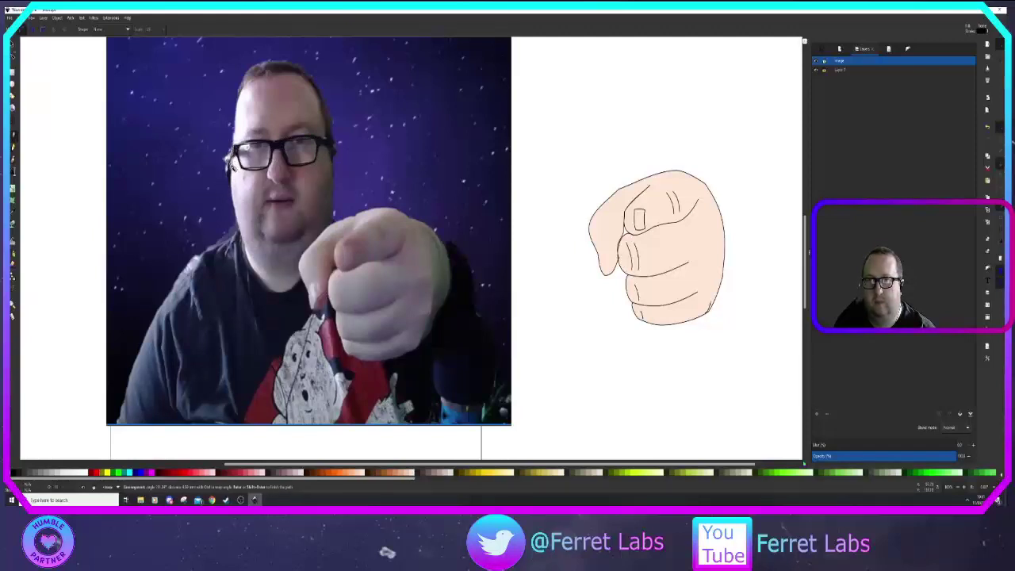
left_click(231, 163)
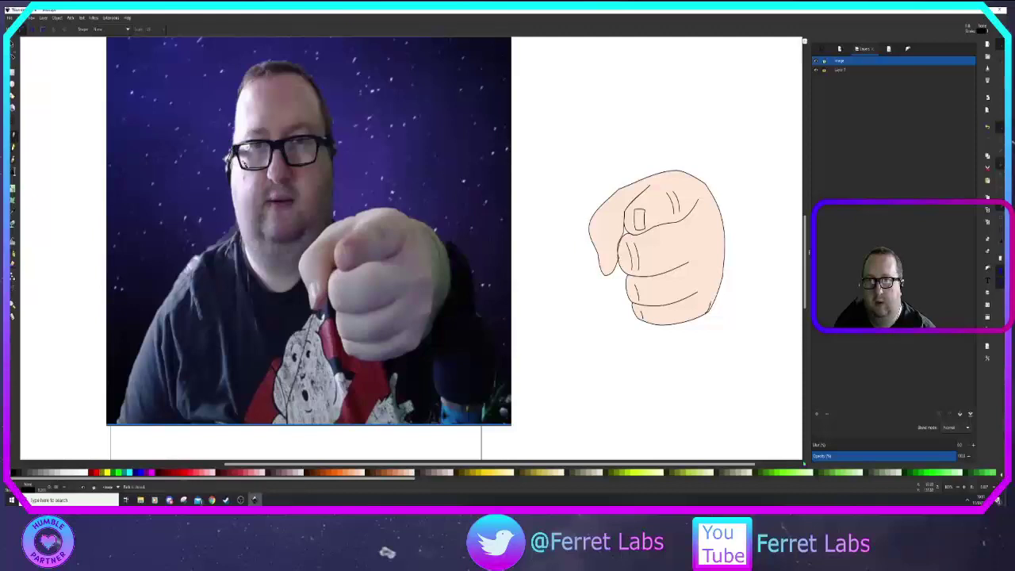
right_click(345, 149)
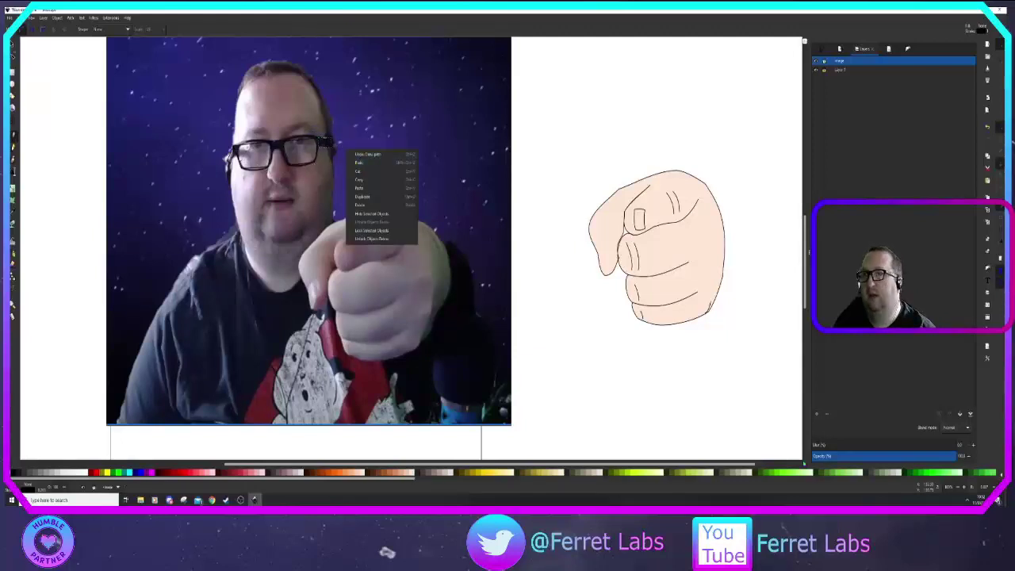
Step: Check the traced glasses with the photo layer hidden, show the layer again and examine the tracing close up against the frames
left_click(817, 72)
left_click(817, 70)
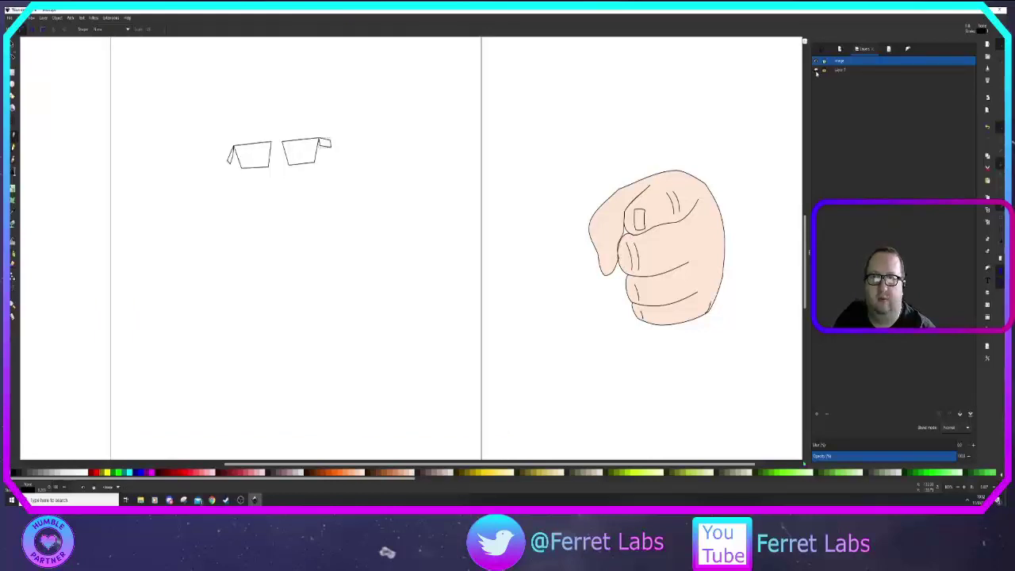
left_click(817, 71)
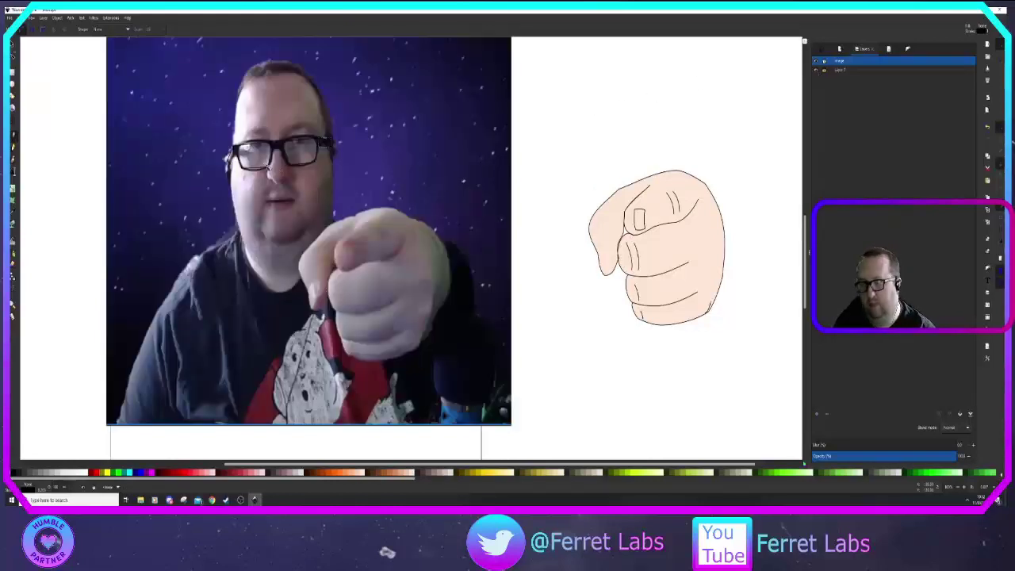
scroll(245, 159, "up", 4)
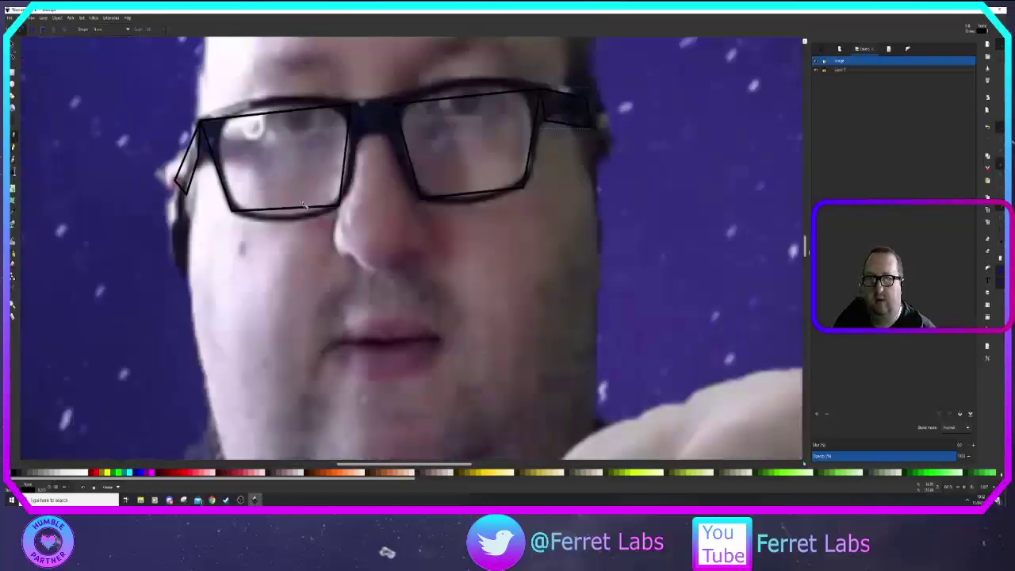
scroll(303, 204, "up", 3)
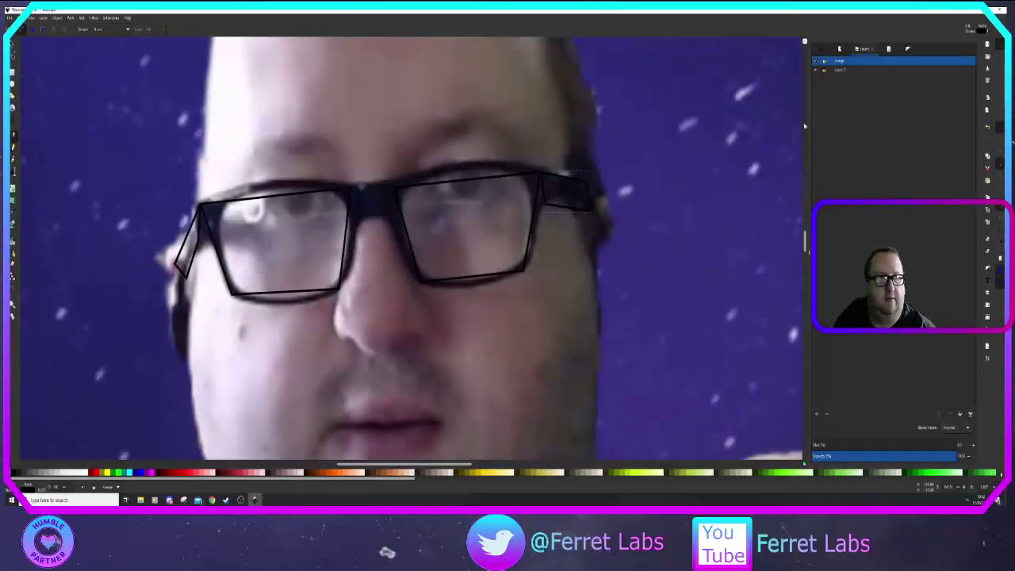
Step: Hide the photo layer and bow the top edges of both lenses slightly upward with the Node tool
left_click(817, 70)
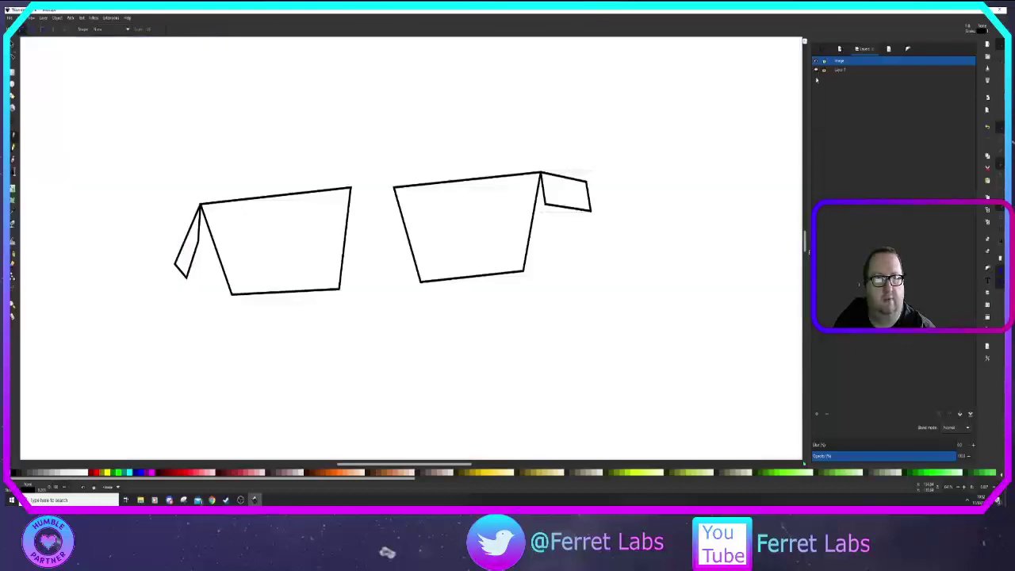
left_click(12, 57)
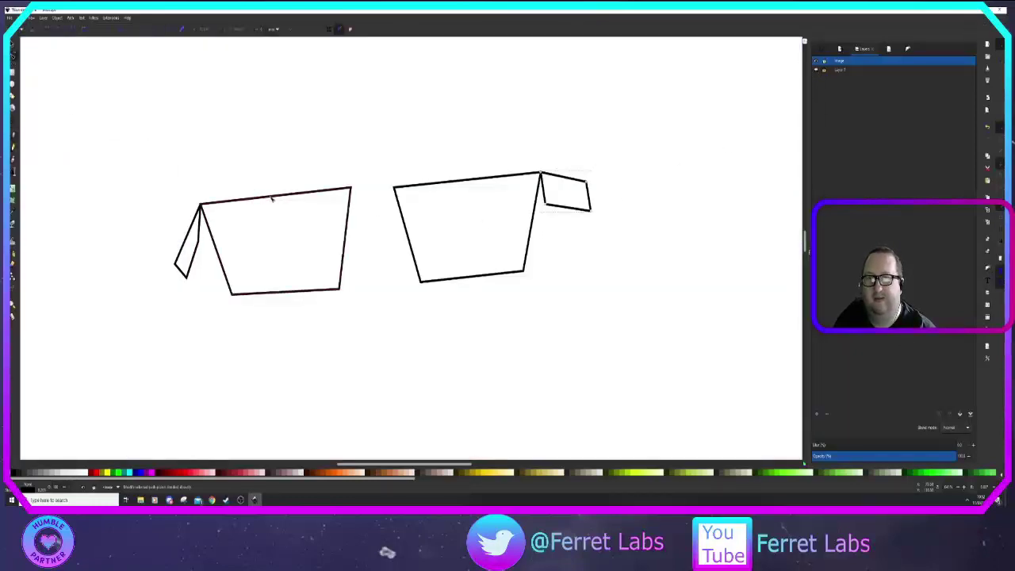
left_click(269, 199)
left_click_drag(270, 202, 274, 197)
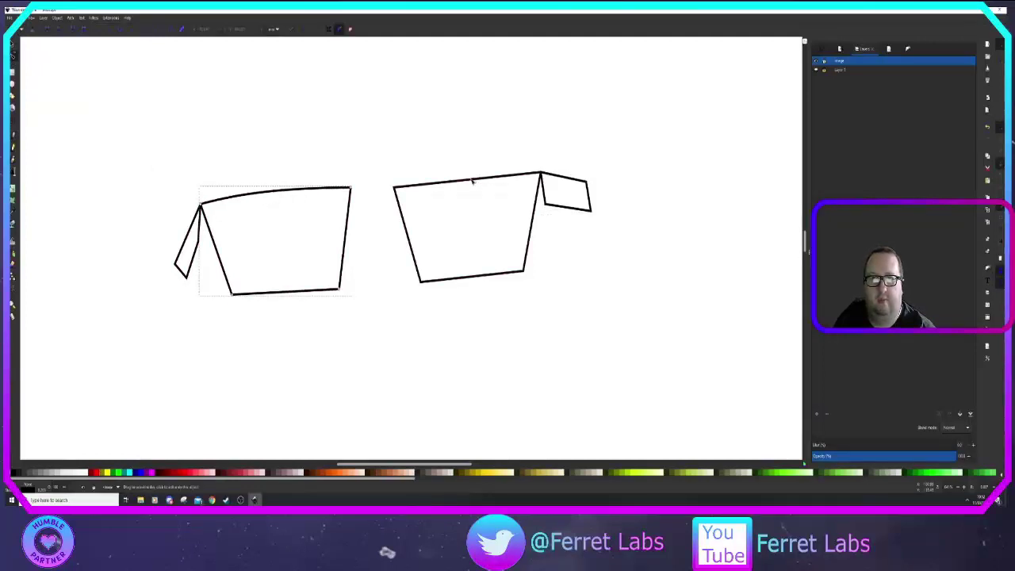
left_click(475, 182)
left_click_drag(472, 182, 472, 178)
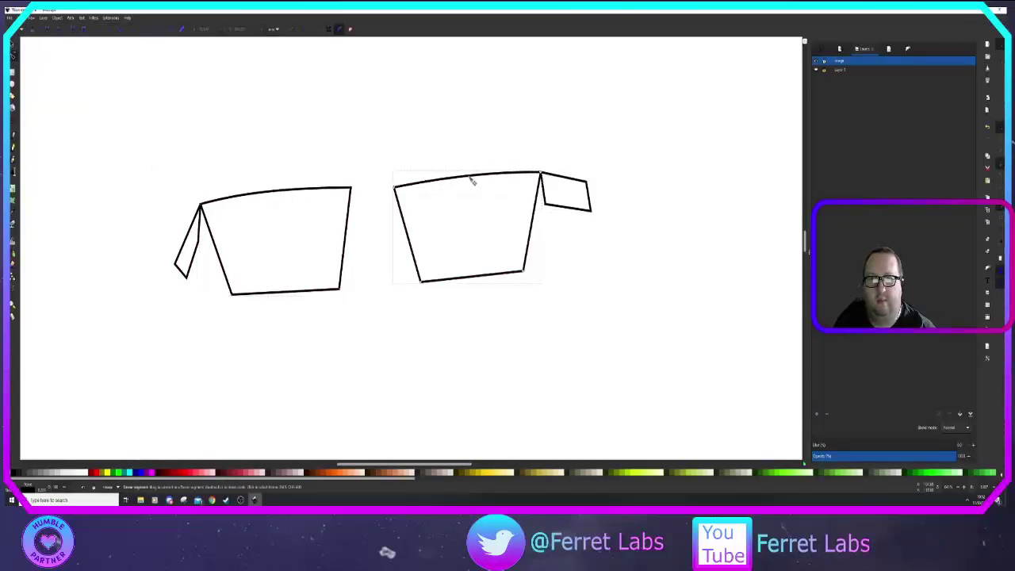
Step: Bend the side and bottom edges of both lenses gently outward so the frames look rounded
left_click_drag(408, 227, 411, 237)
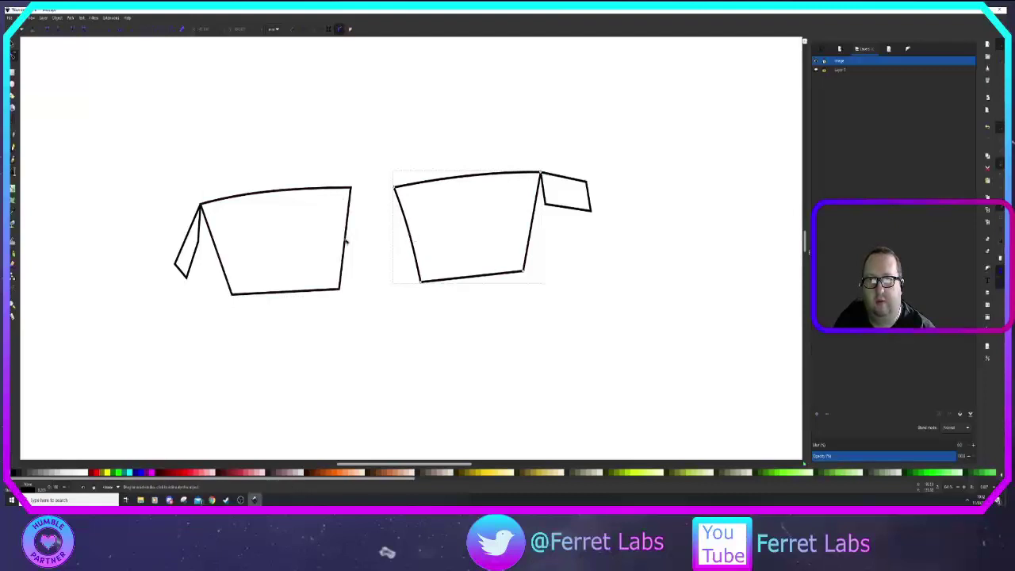
left_click(347, 238)
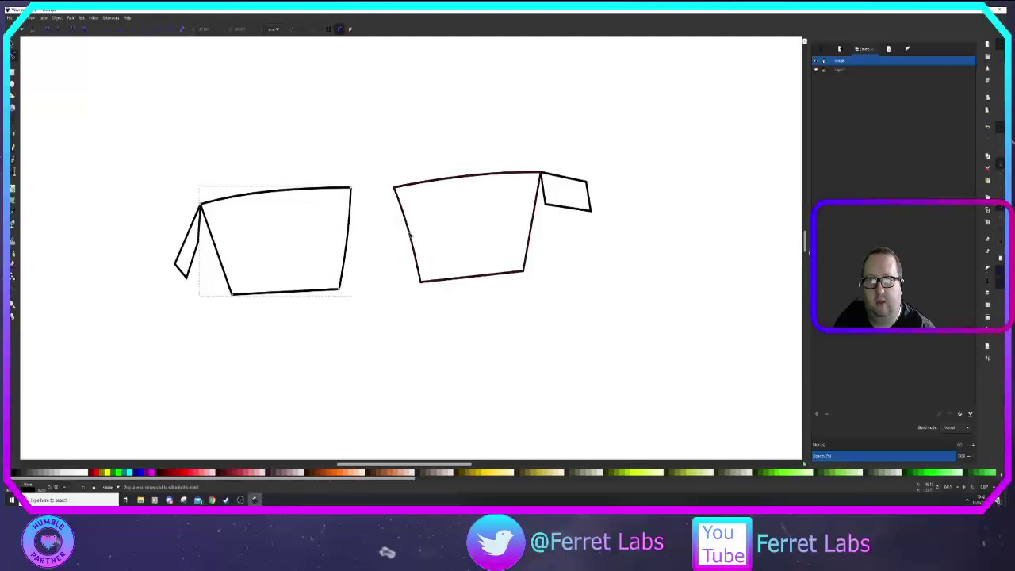
left_click(409, 235)
left_click_drag(410, 235, 403, 237)
left_click(533, 222)
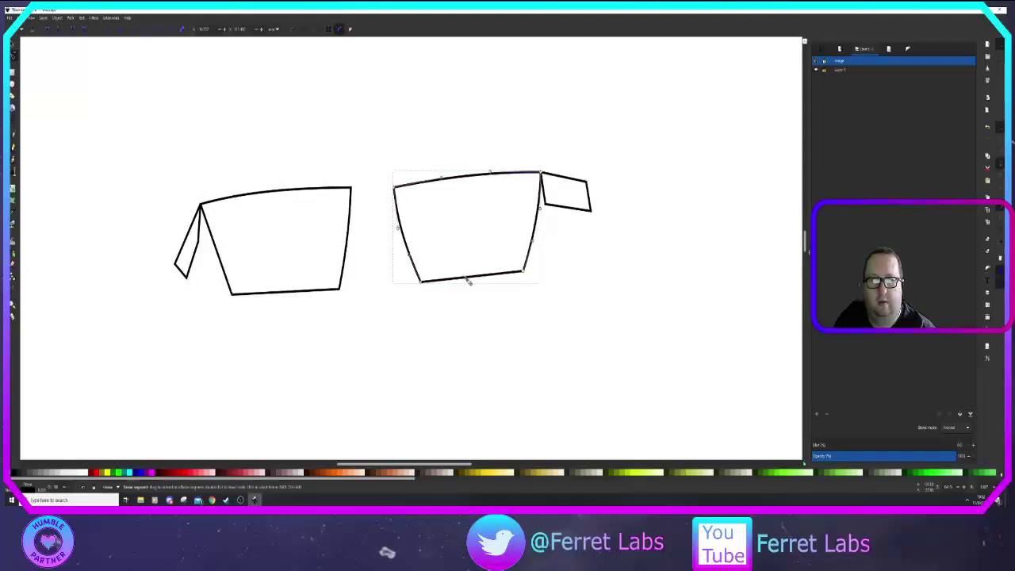
left_click_drag(464, 275, 478, 284)
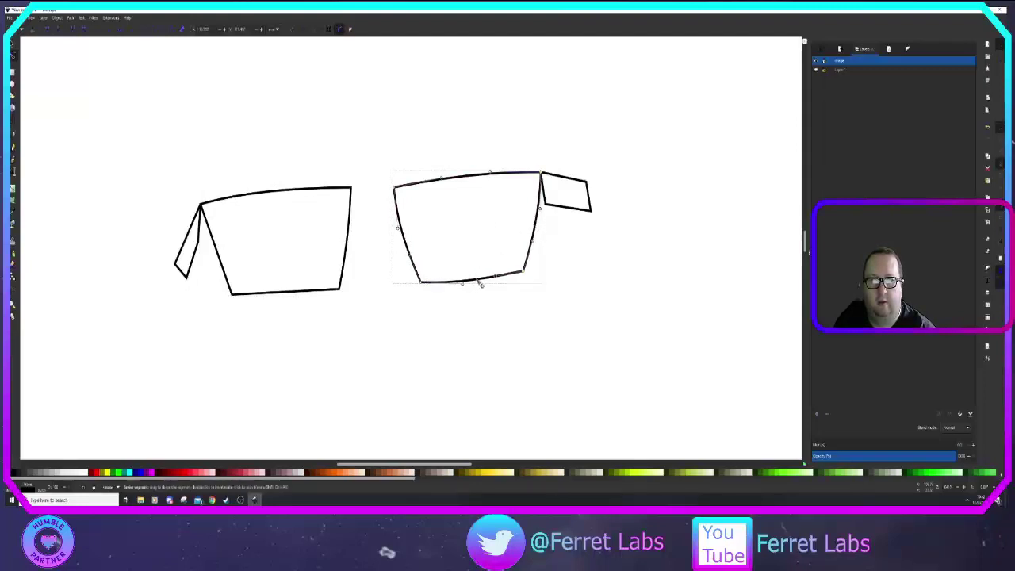
left_click(280, 294)
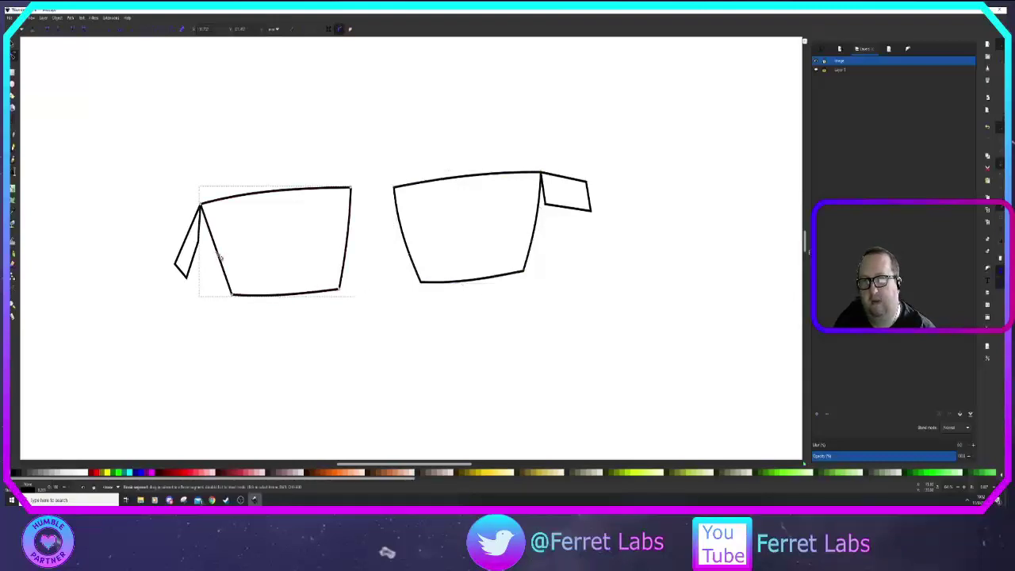
left_click(494, 289)
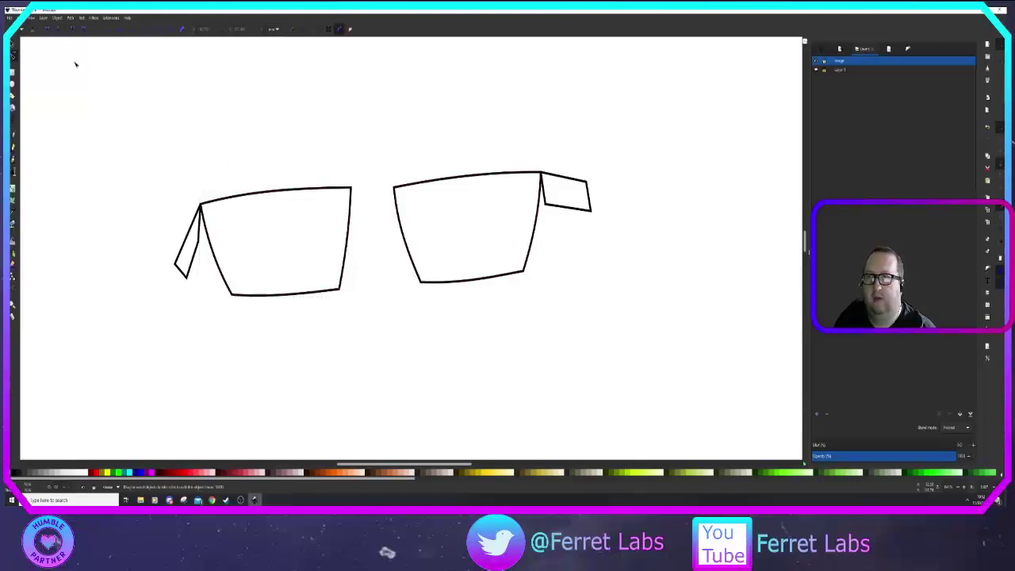
Step: Select the left lens outline and set its stroke colour to black in the Fill and Stroke settings
left_click(12, 47)
left_click(298, 190)
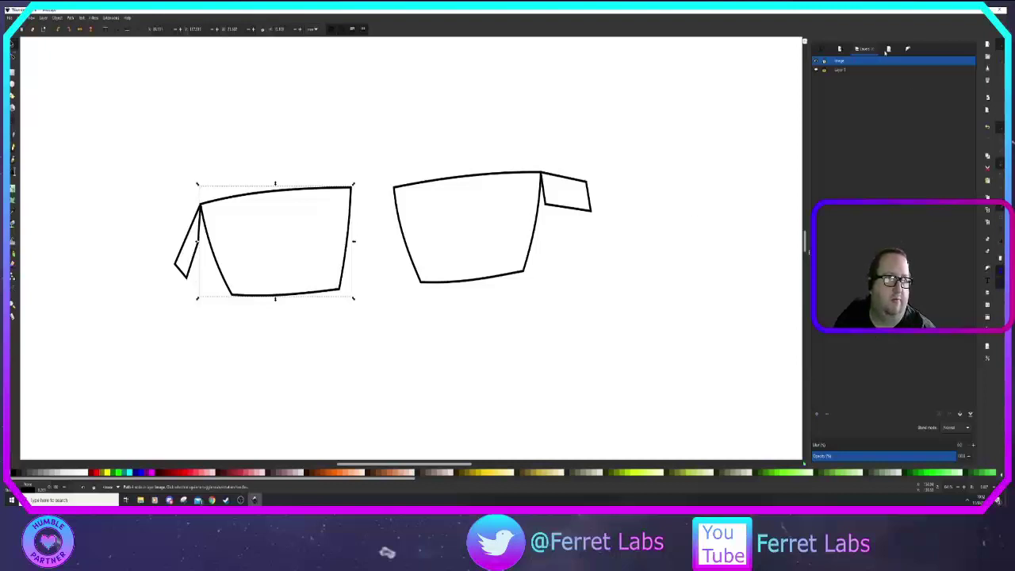
left_click(889, 49)
left_click(843, 50)
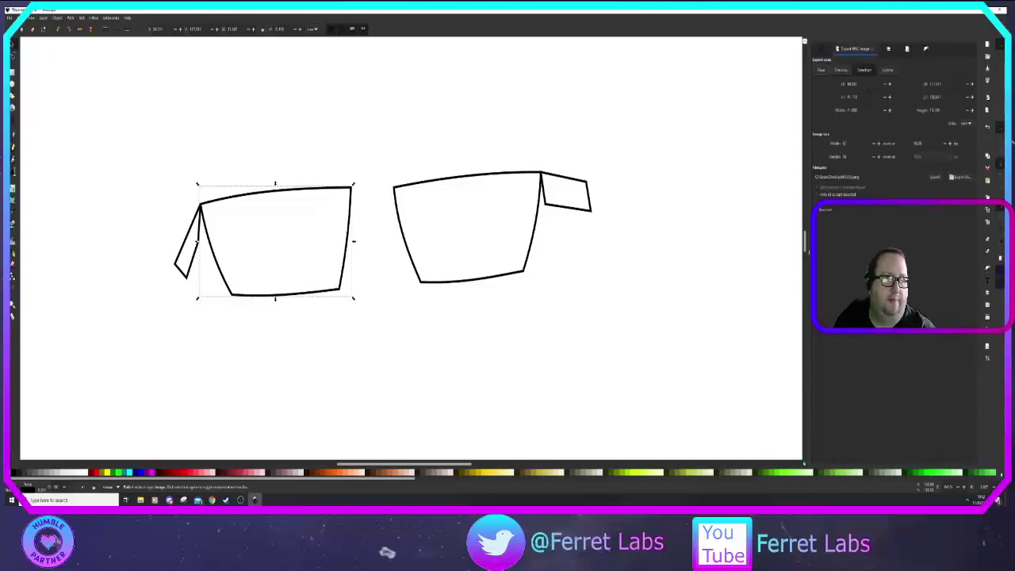
left_click(943, 49)
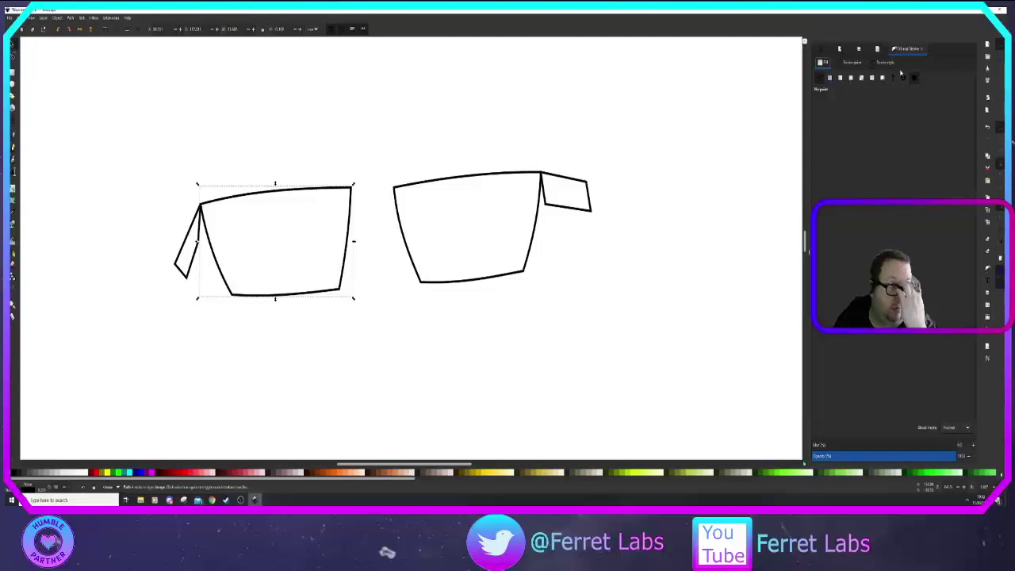
left_click(851, 63)
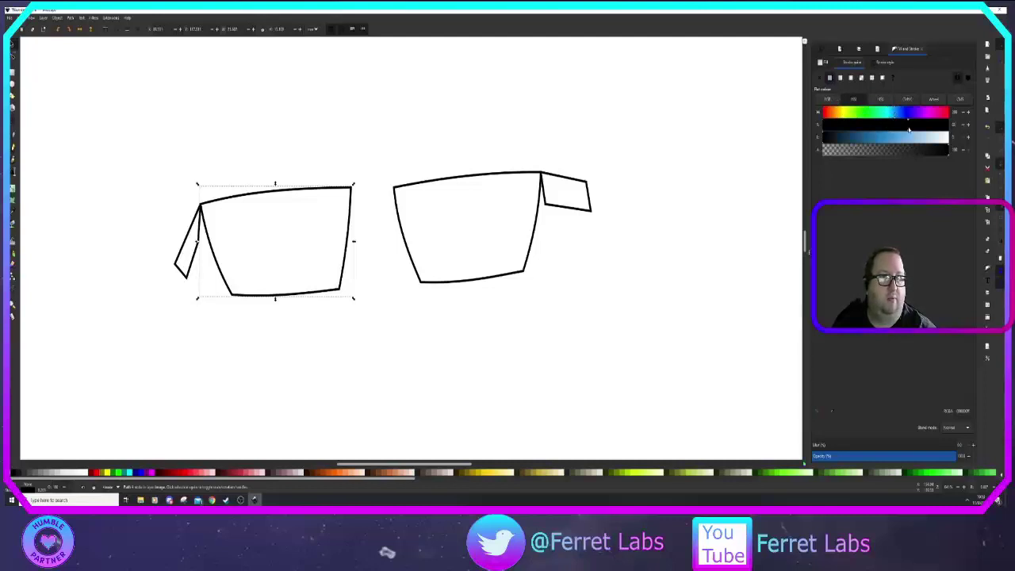
left_click(909, 127)
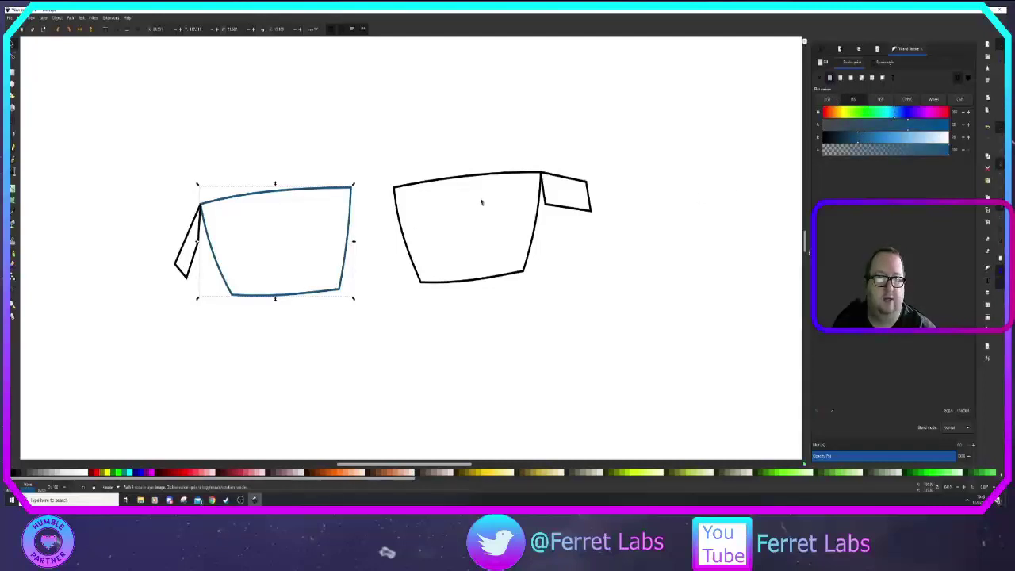
left_click_drag(840, 142, 808, 145)
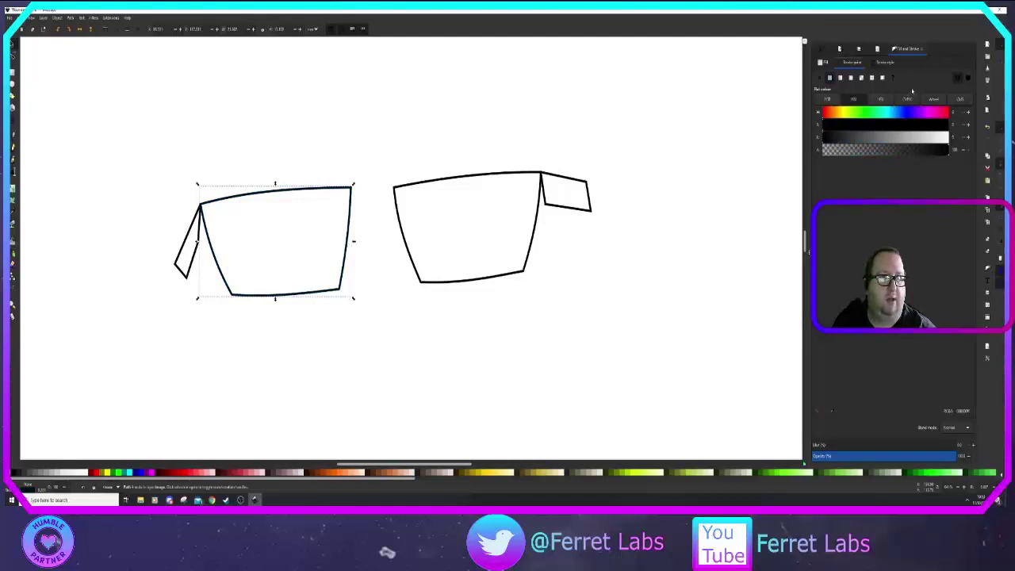
Step: Thicken the left lens outline into a frame with a stroke width of 1.5 mm
left_click(885, 62)
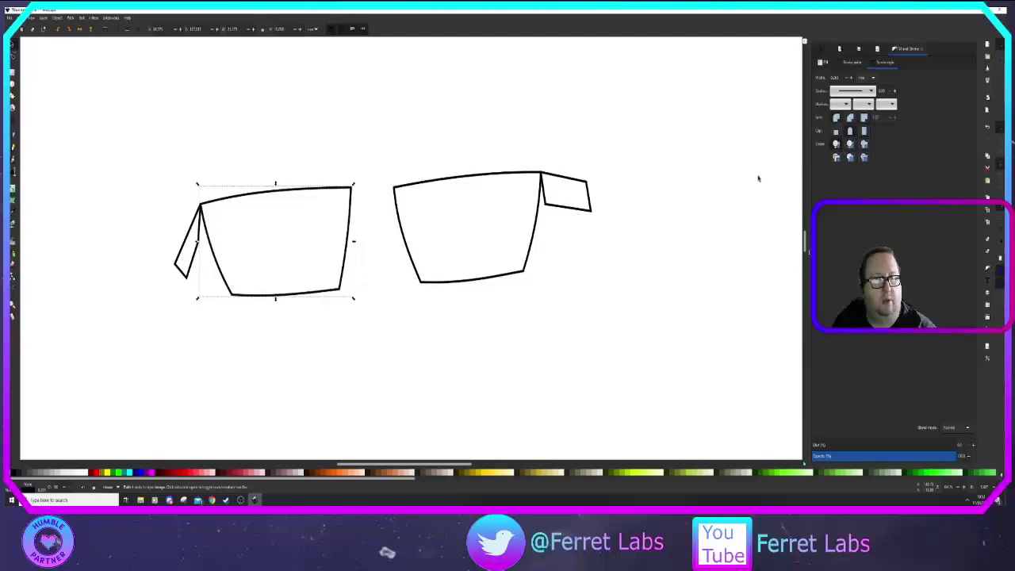
left_click_drag(839, 78, 832, 78)
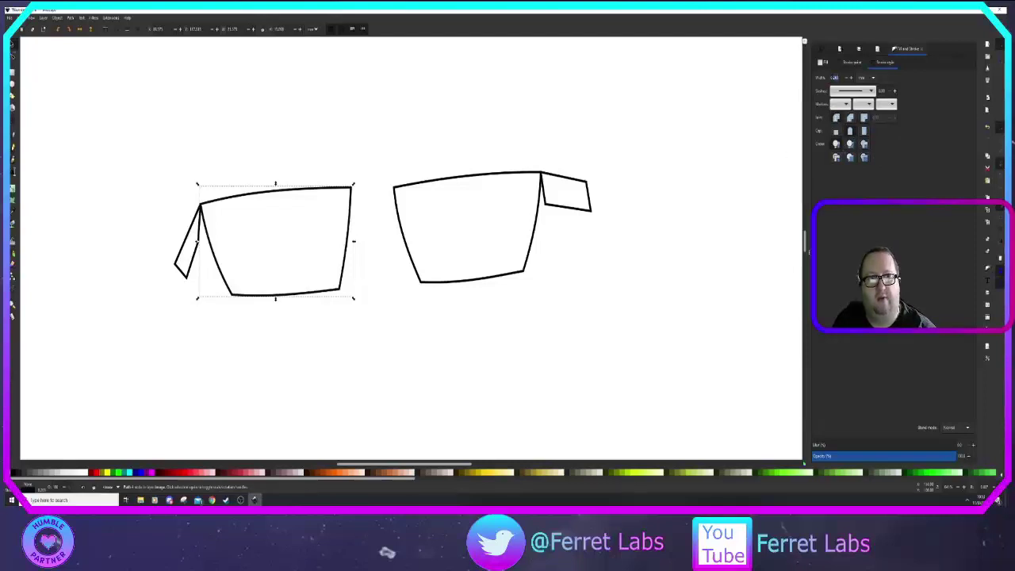
type("10")
key("Return")
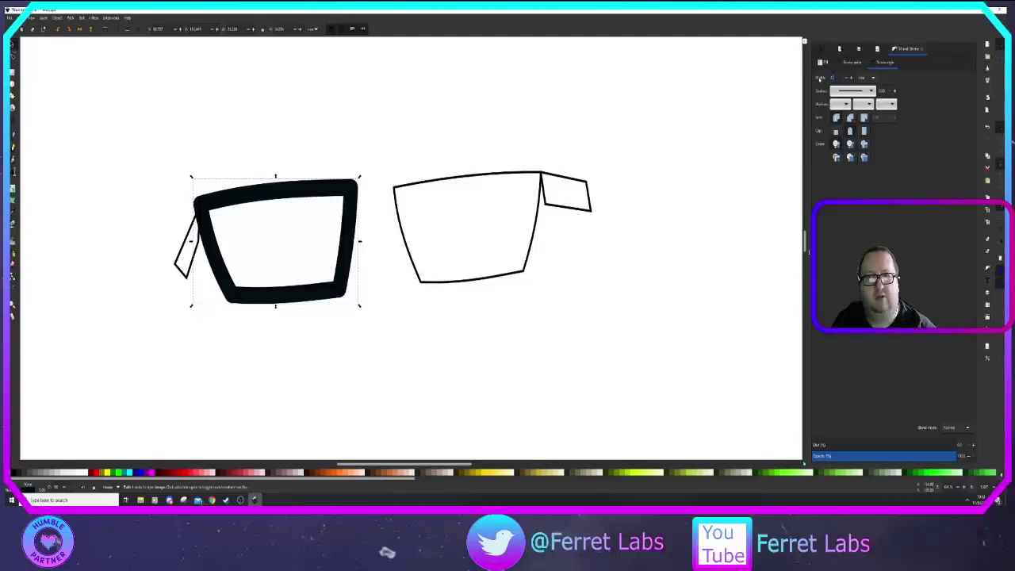
type(".5")
key("Return")
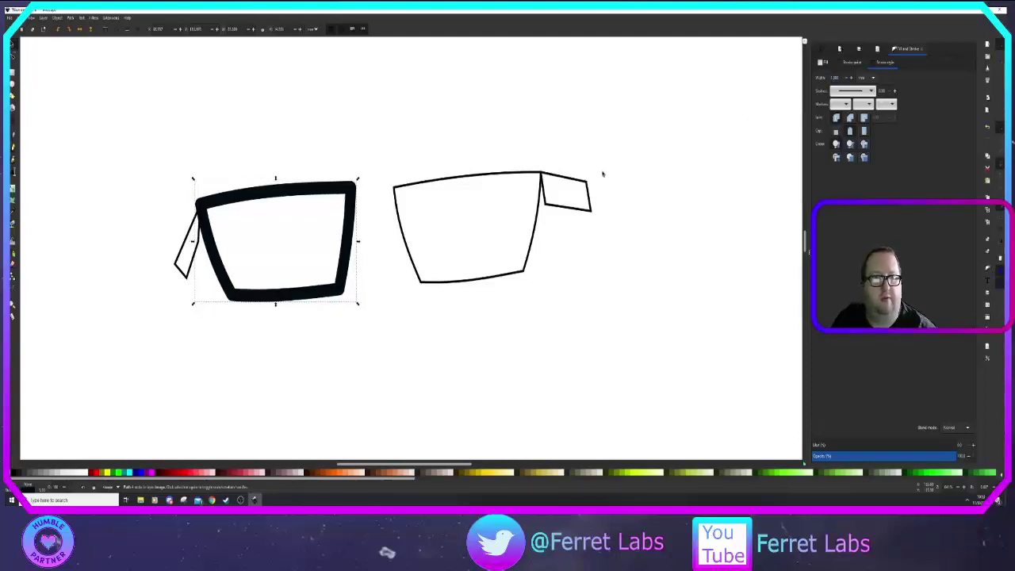
Step: Give the right lens and its temple arm the same thick stroke width as the left lens
left_click(511, 175)
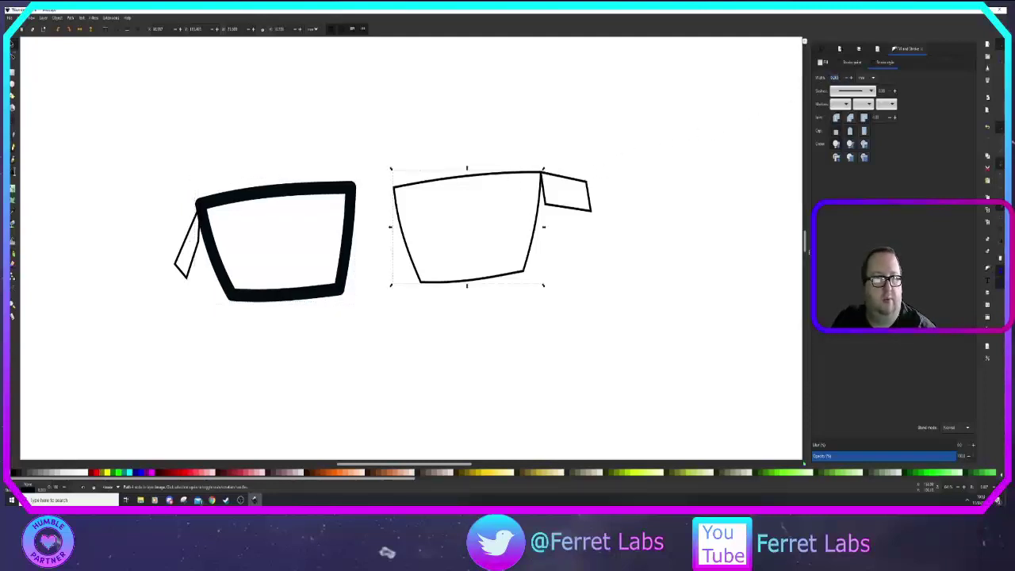
key("Return")
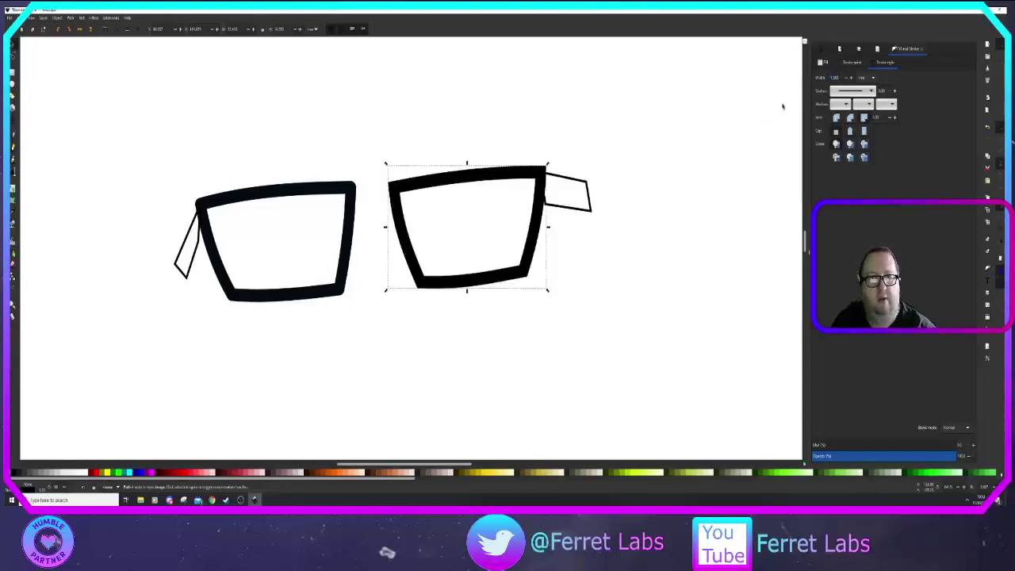
left_click(568, 178)
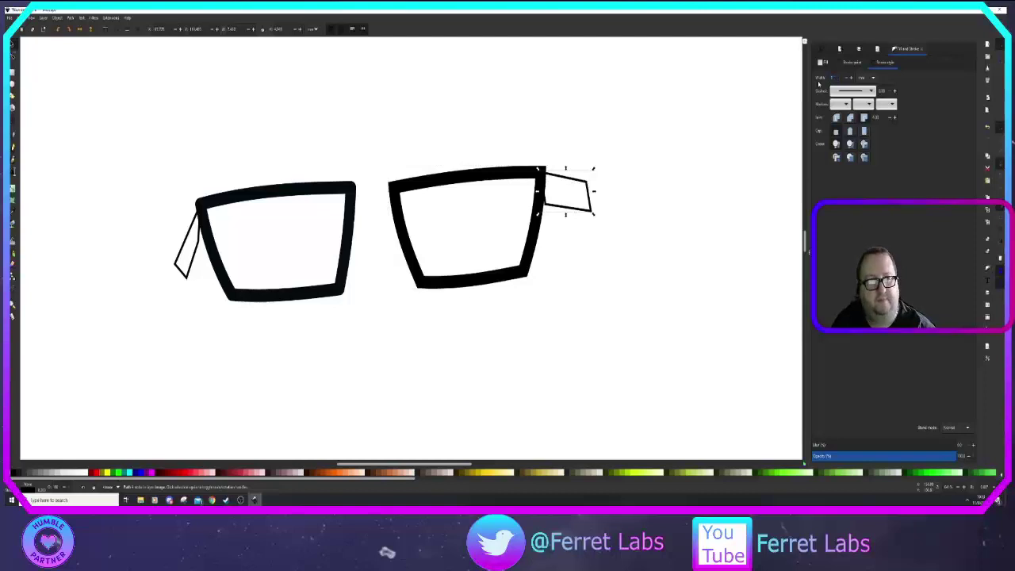
key("ctrl+shift+v")
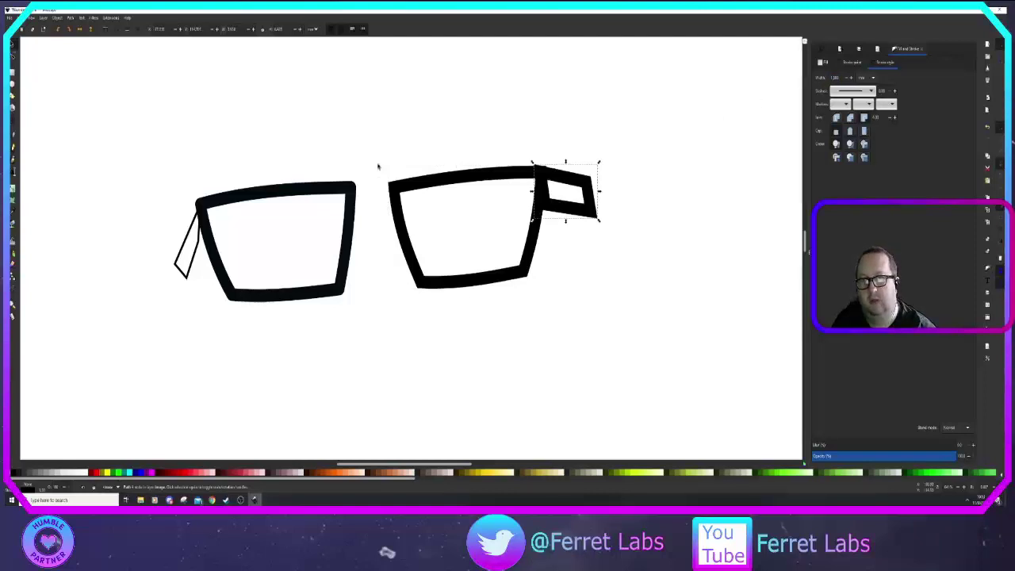
Step: Thicken the stroke of the left temple arm to match the lens frames
left_click(190, 247)
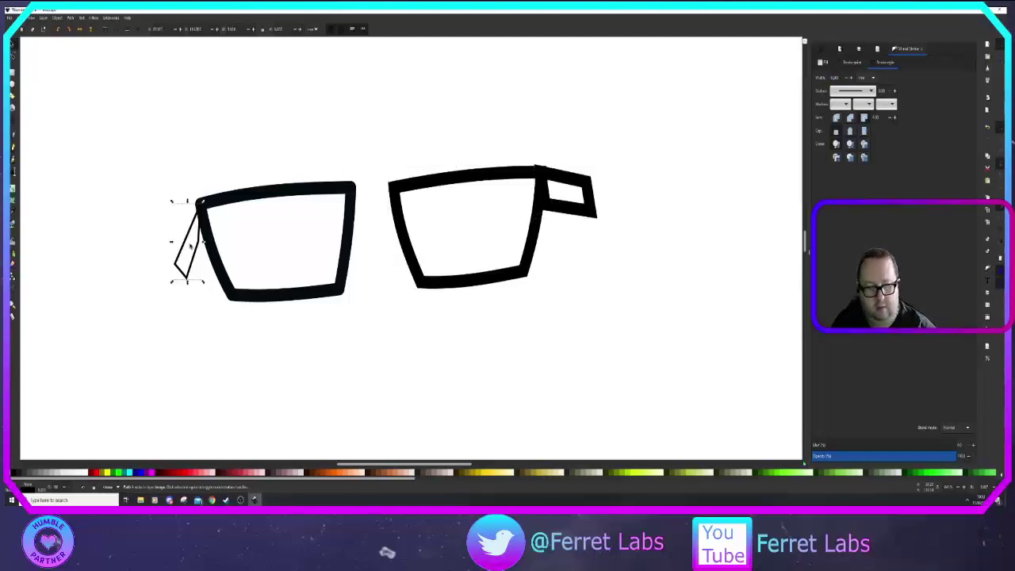
key("5")
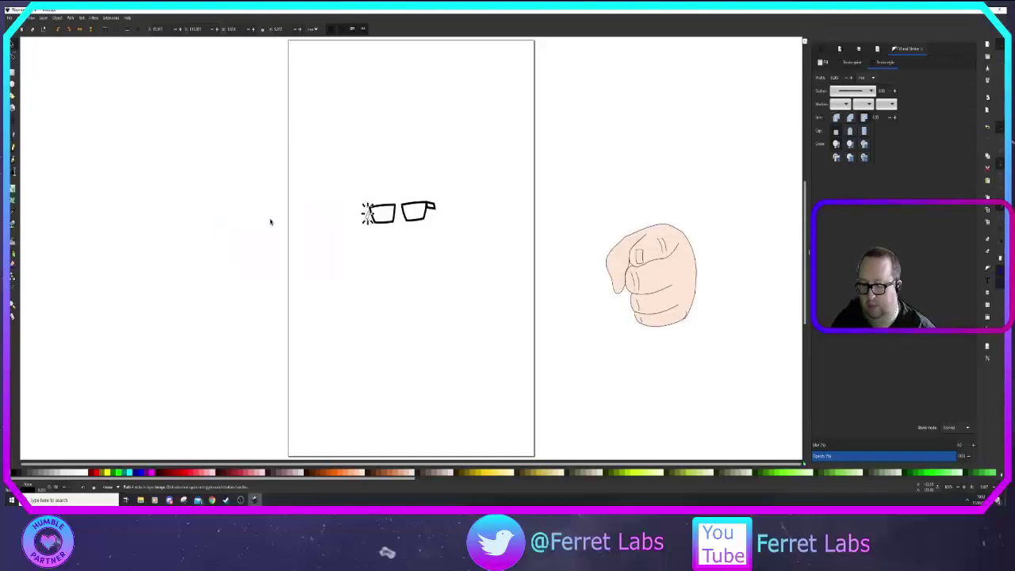
scroll(271, 221, "up", 8)
scroll(349, 214, "down", 10)
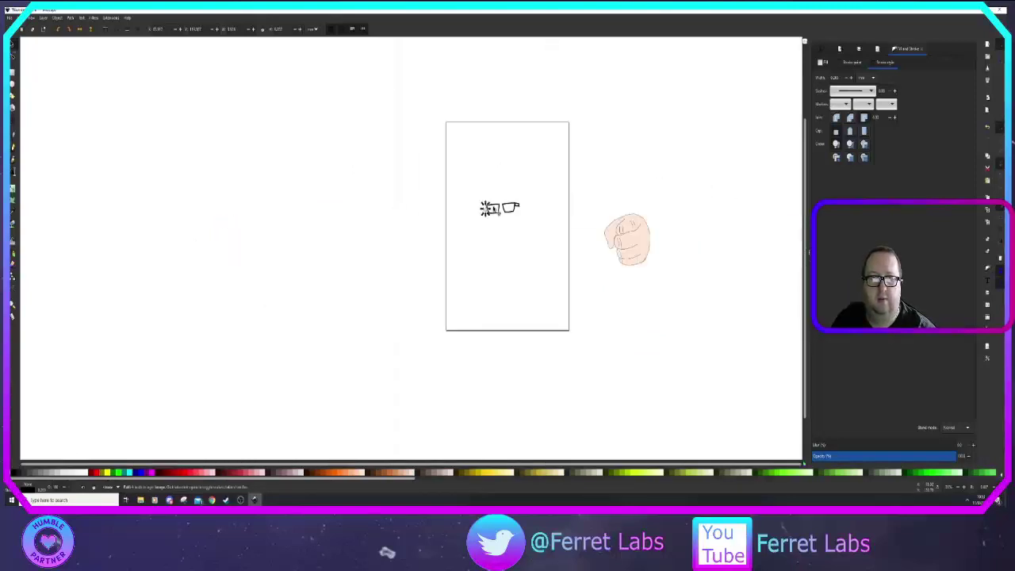
scroll(492, 208, "up", 1)
scroll(485, 272, "up", 6)
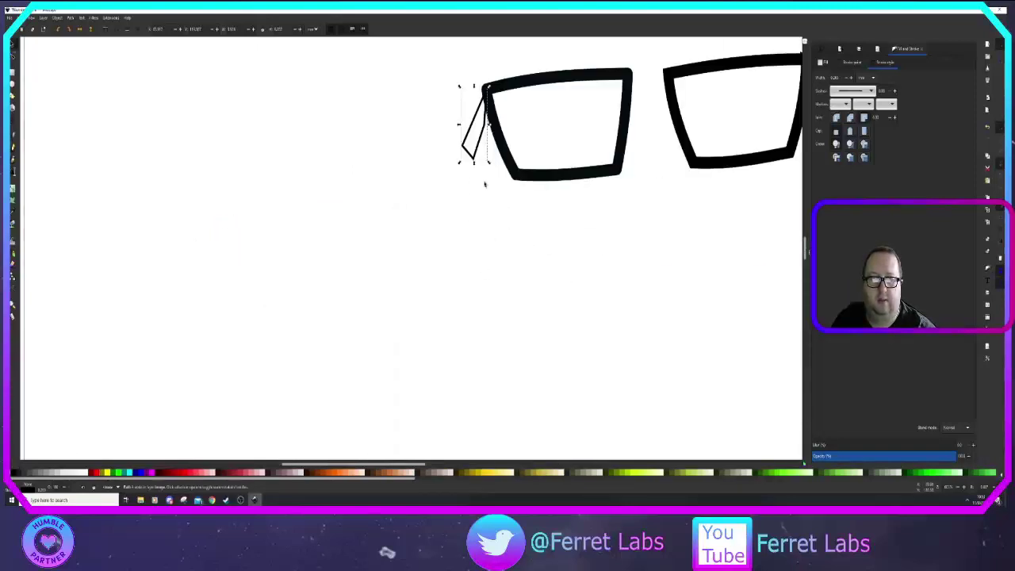
left_click_drag(479, 191, 441, 295)
scroll(448, 254, "up", 2)
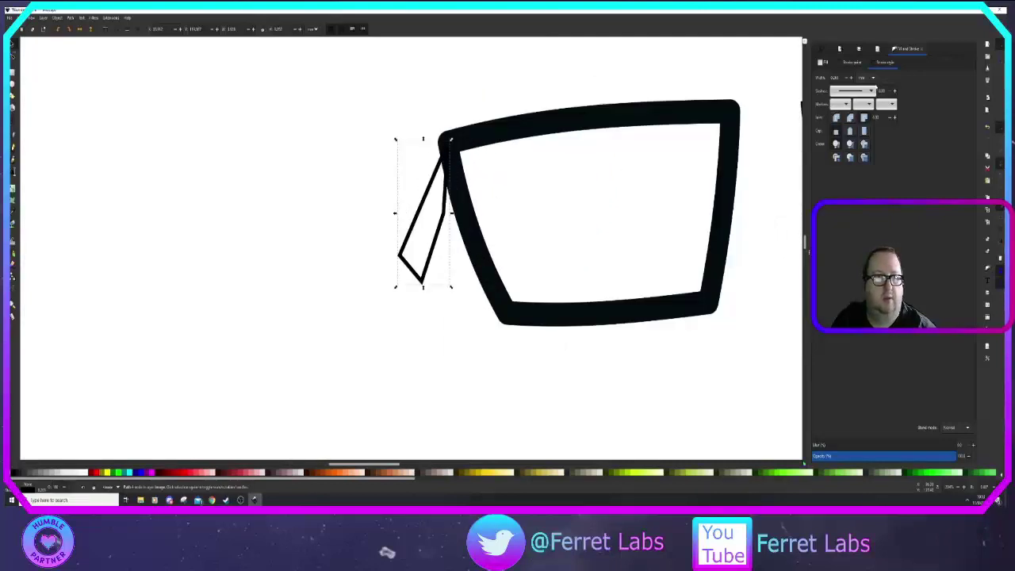
type("1")
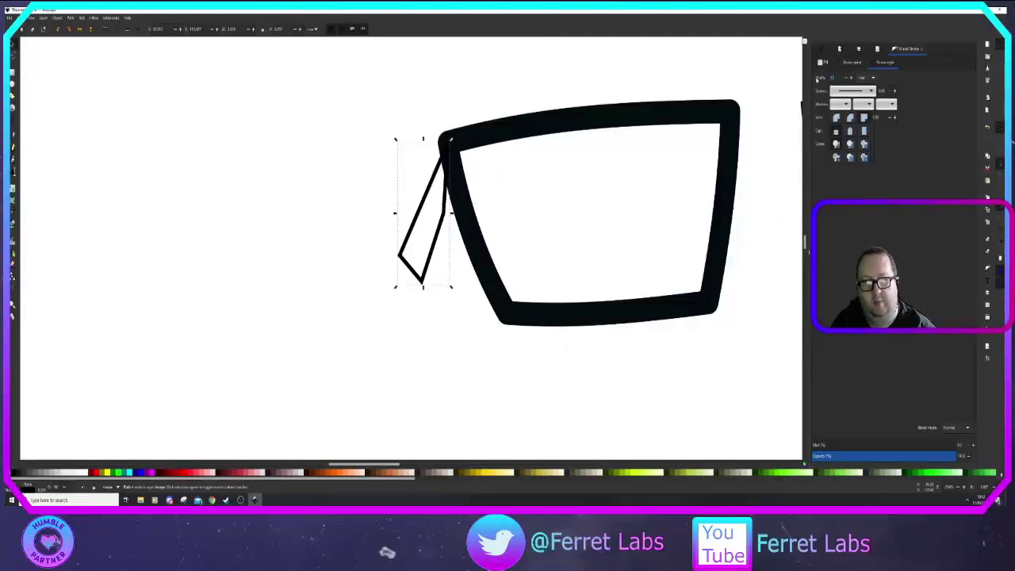
type(".3")
key("Return")
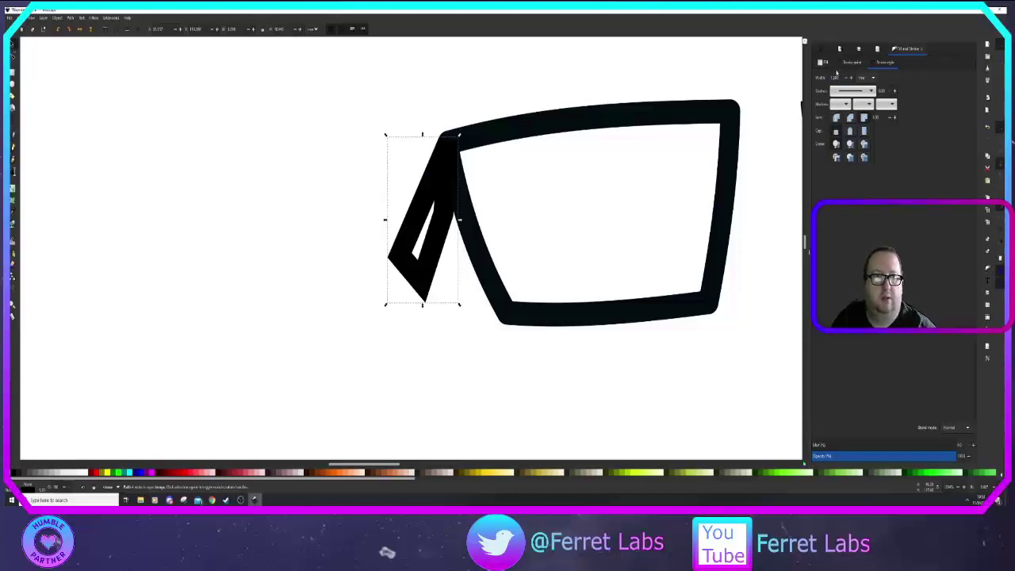
Step: Fill the right temple arm of the glasses with a flat black colour
scroll(717, 226, "down", 2)
left_click_drag(729, 248, 494, 272)
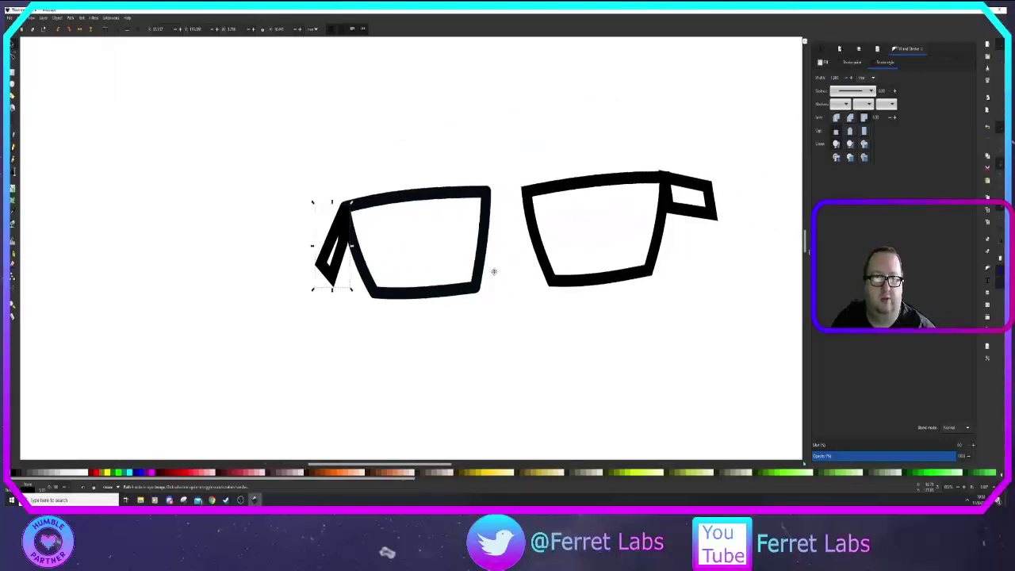
left_click(679, 210)
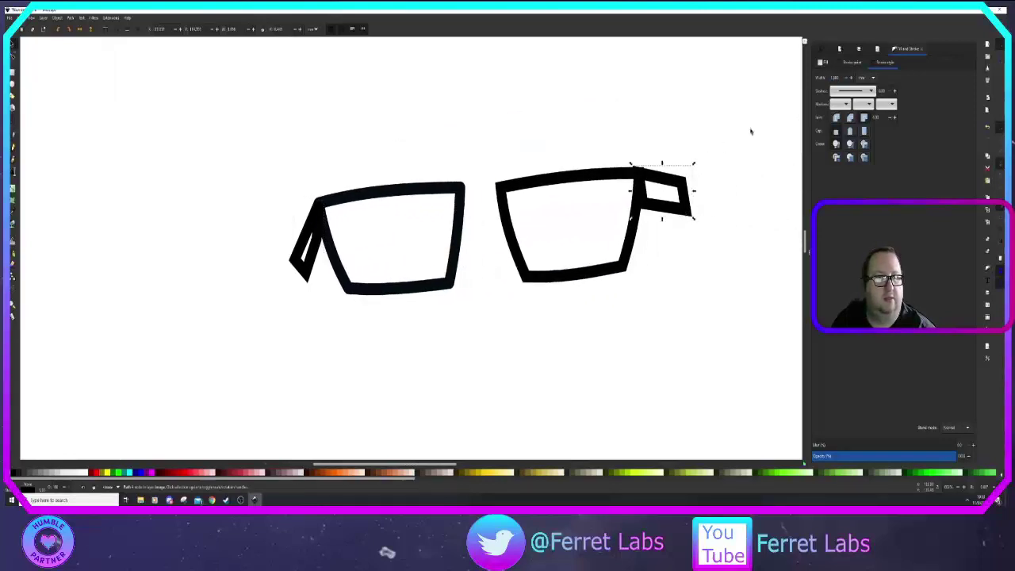
left_click(841, 66)
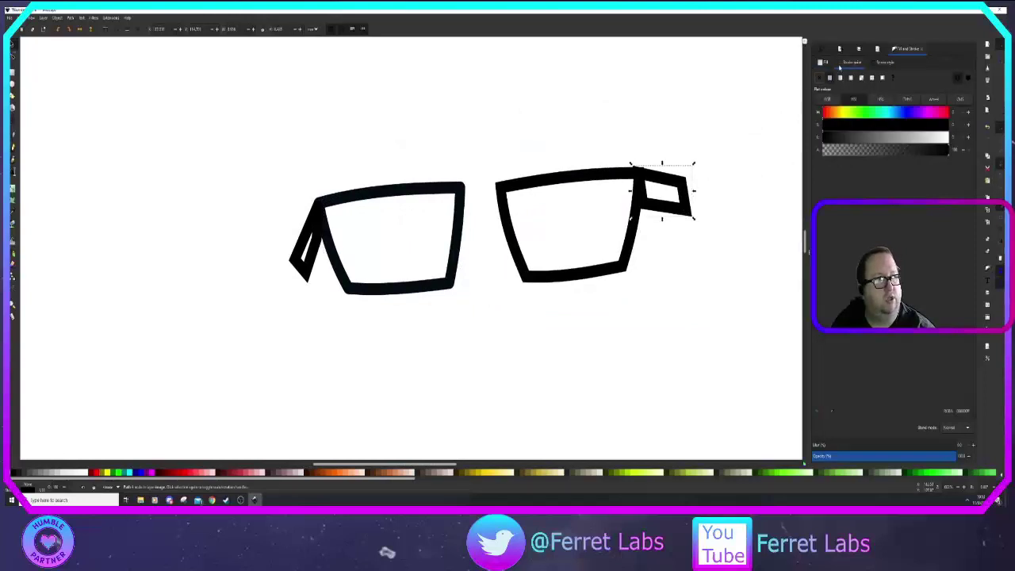
left_click(825, 63)
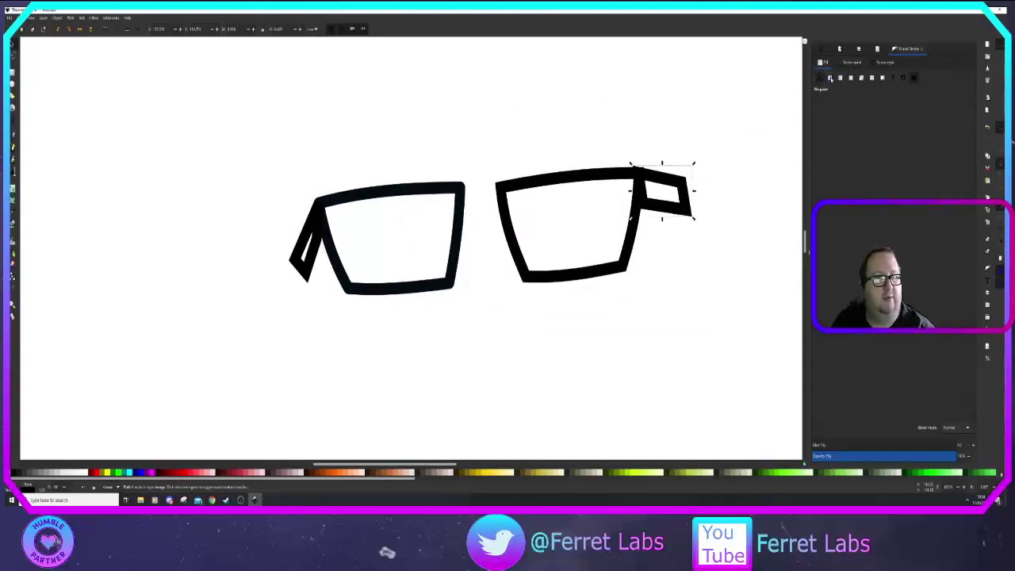
left_click(831, 78)
left_click_drag(830, 138, 791, 141)
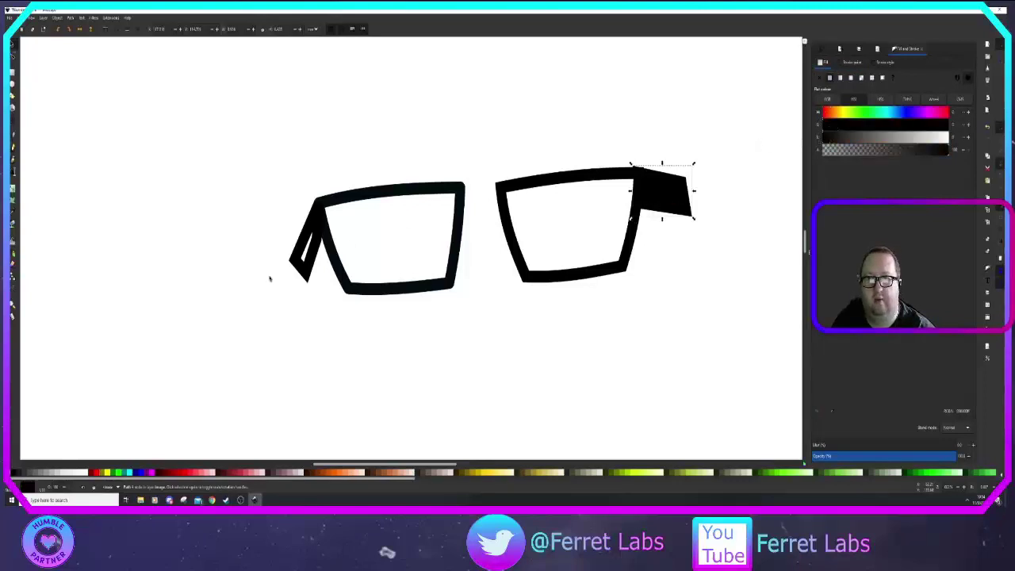
Step: Give the left temple arm the same flat black fill, leaving nothing selected
left_click(303, 268)
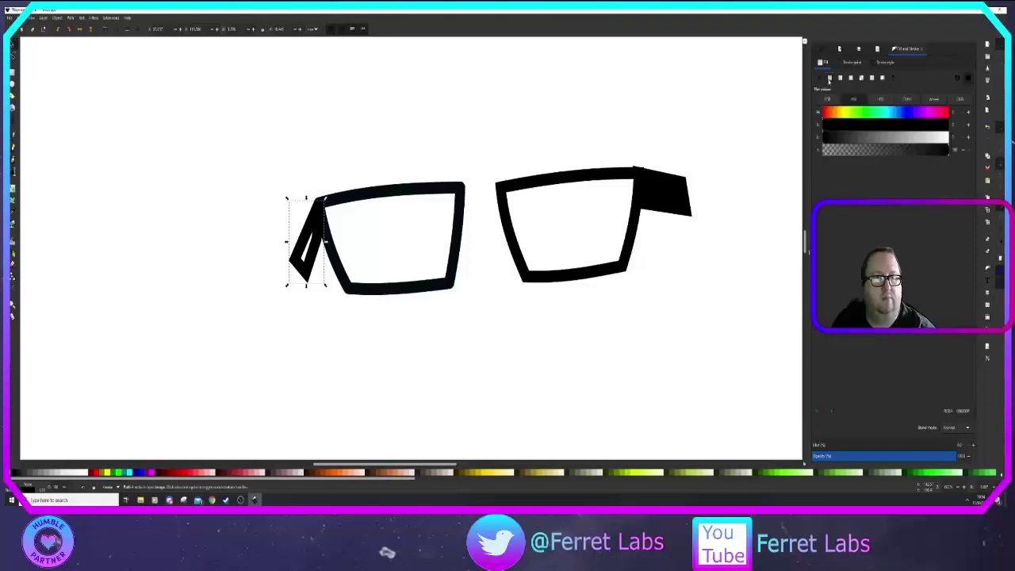
left_click(830, 79)
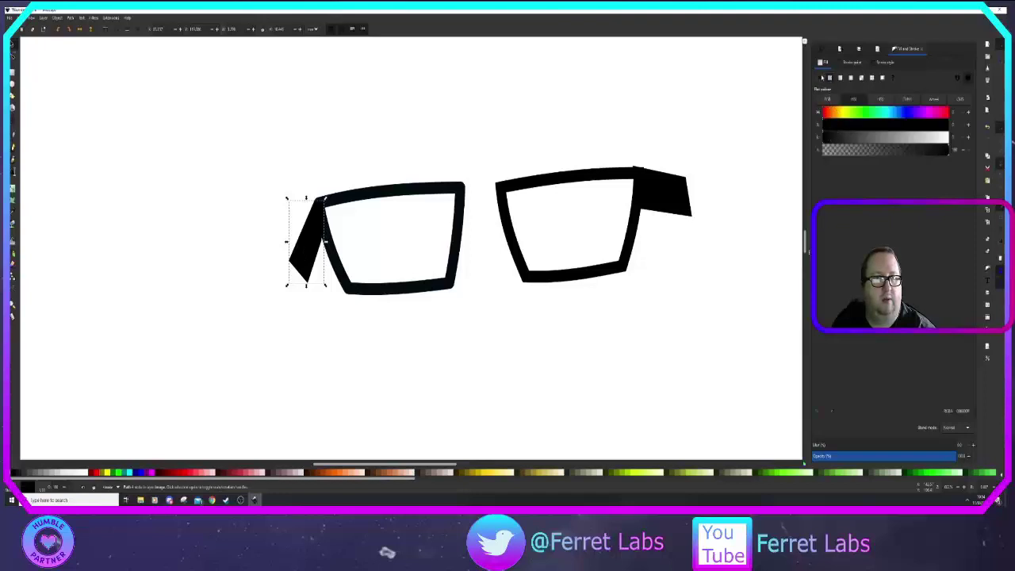
left_click(663, 288)
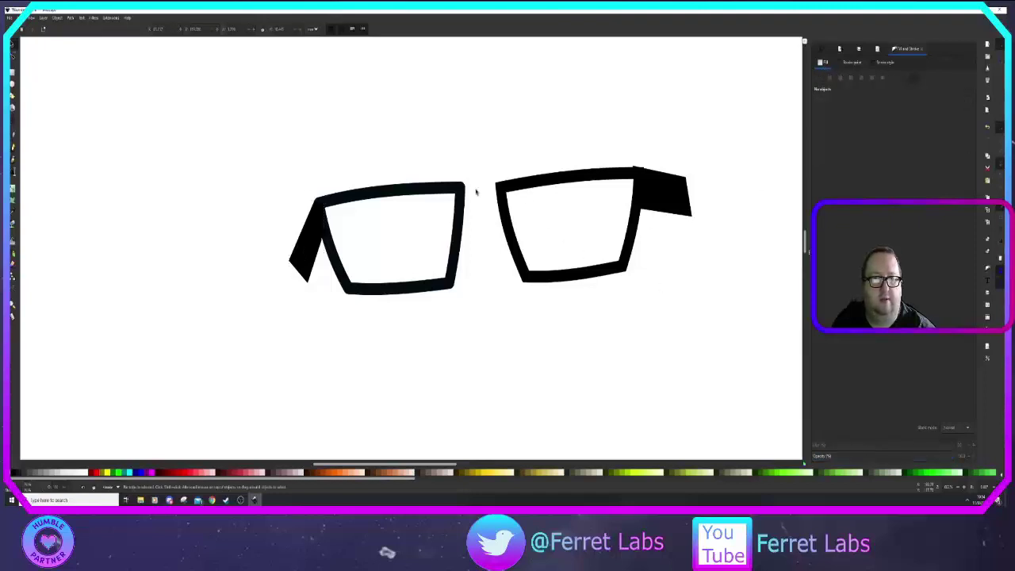
Step: Fill the right lens with a flat, semi-transparent light grey inside its black frame
left_click(564, 285)
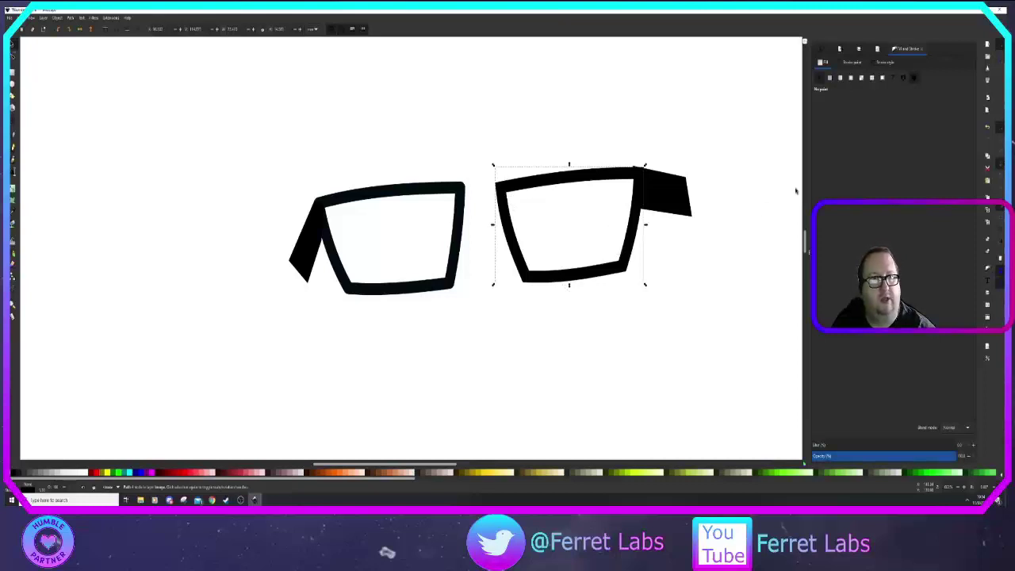
left_click(829, 78)
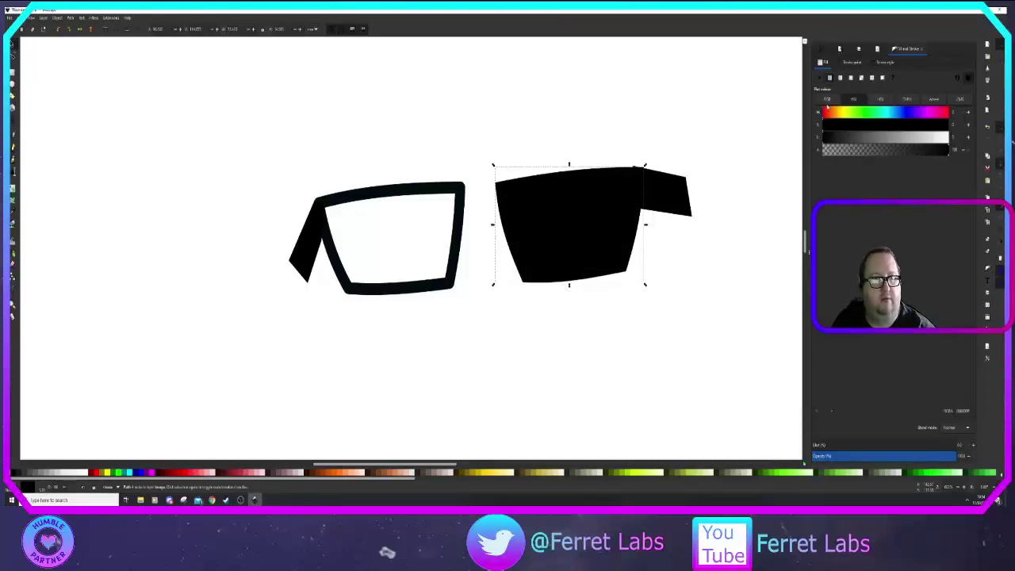
left_click(855, 139)
left_click_drag(859, 141, 903, 157)
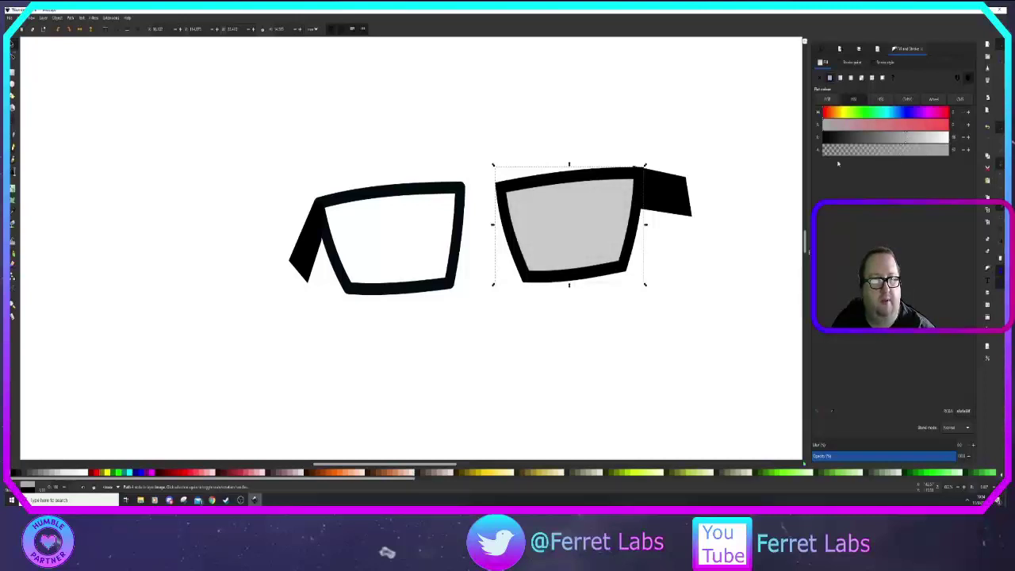
Step: Draw an ellipse in the empty area beyond the left temple arm and give it a semi-transparent dark red fill
key("e")
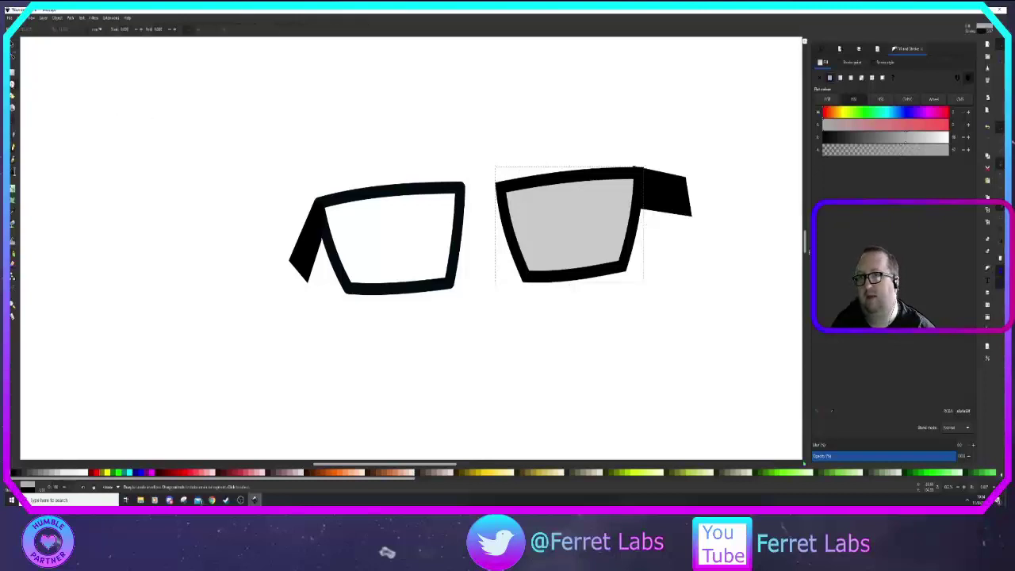
left_click_drag(179, 112, 262, 189)
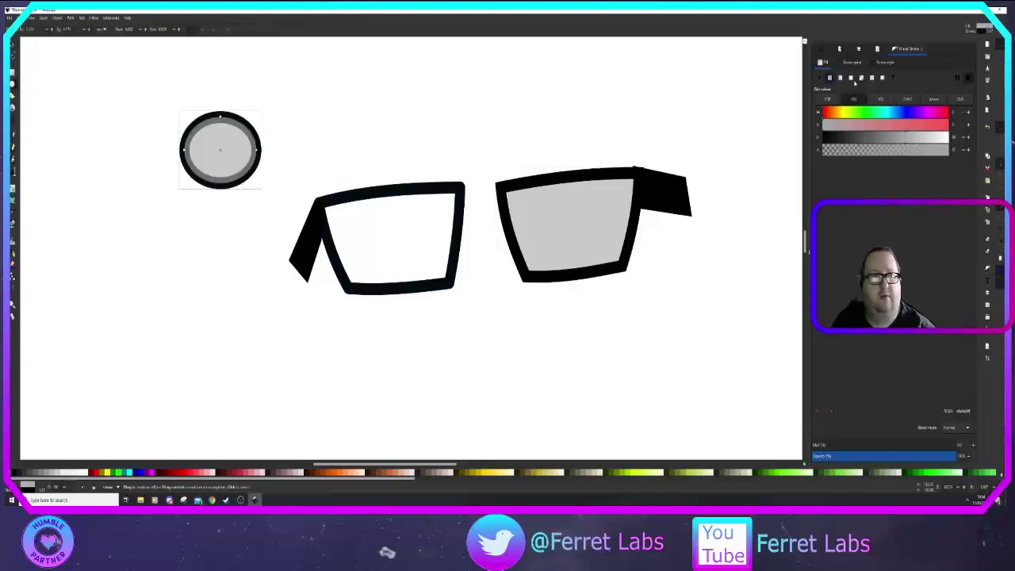
left_click(840, 116)
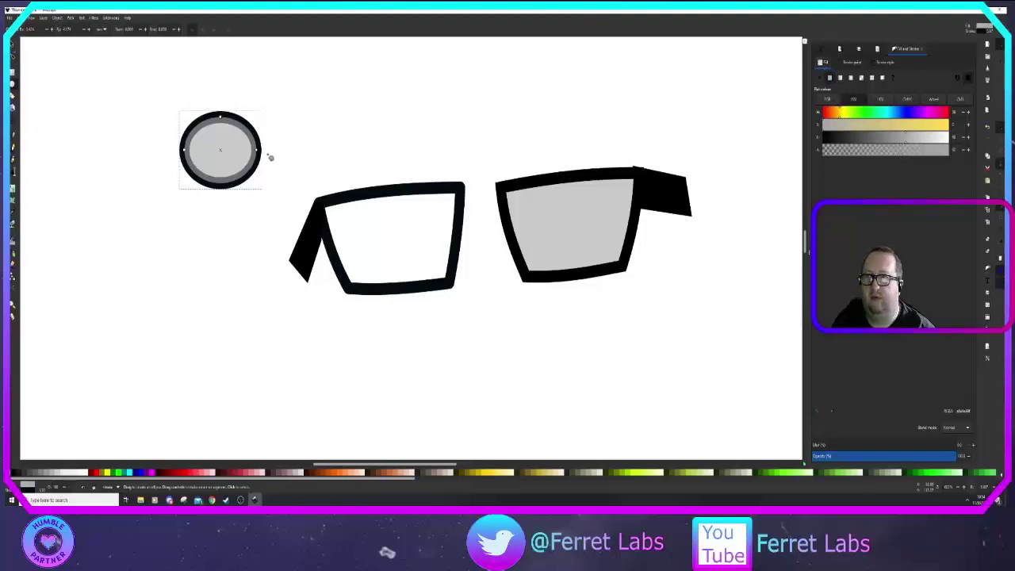
key("s")
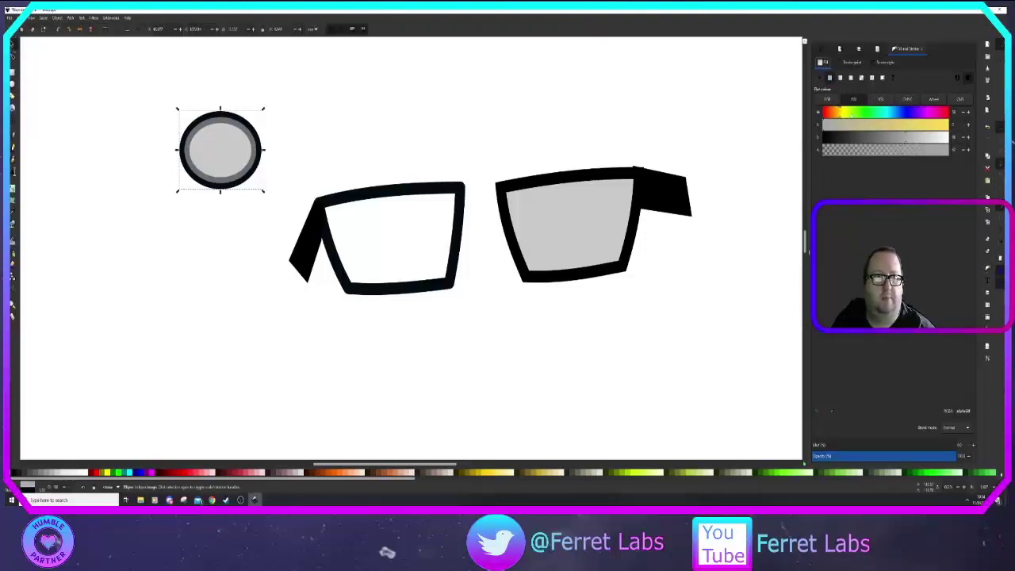
left_click(859, 115)
left_click(824, 113)
left_click(930, 125)
left_click(898, 137)
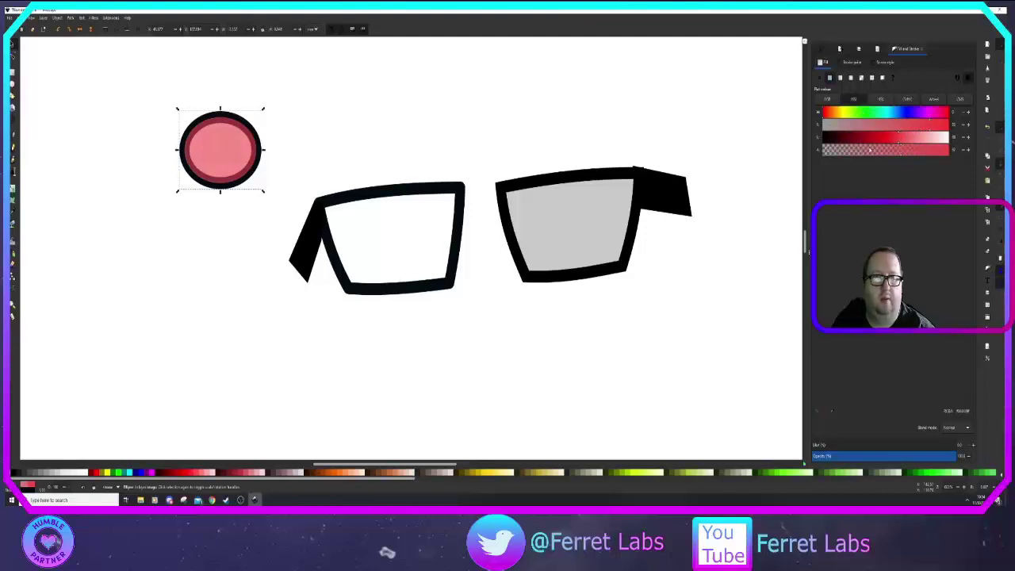
left_click(870, 149)
left_click(898, 123)
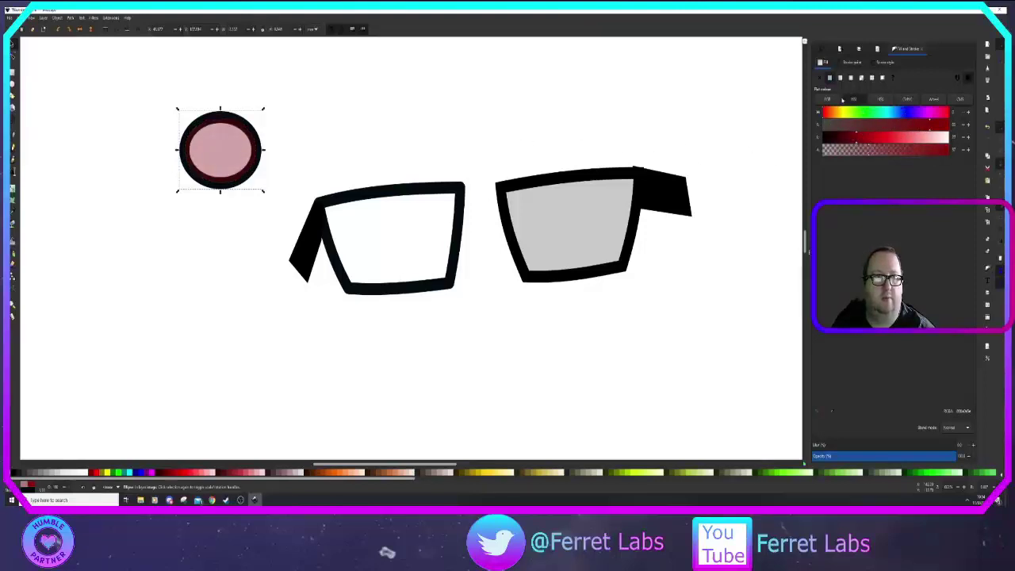
Step: Move the ellipse directly above the left lens and give it a fully opaque, brighter red flat fill
left_click(821, 78)
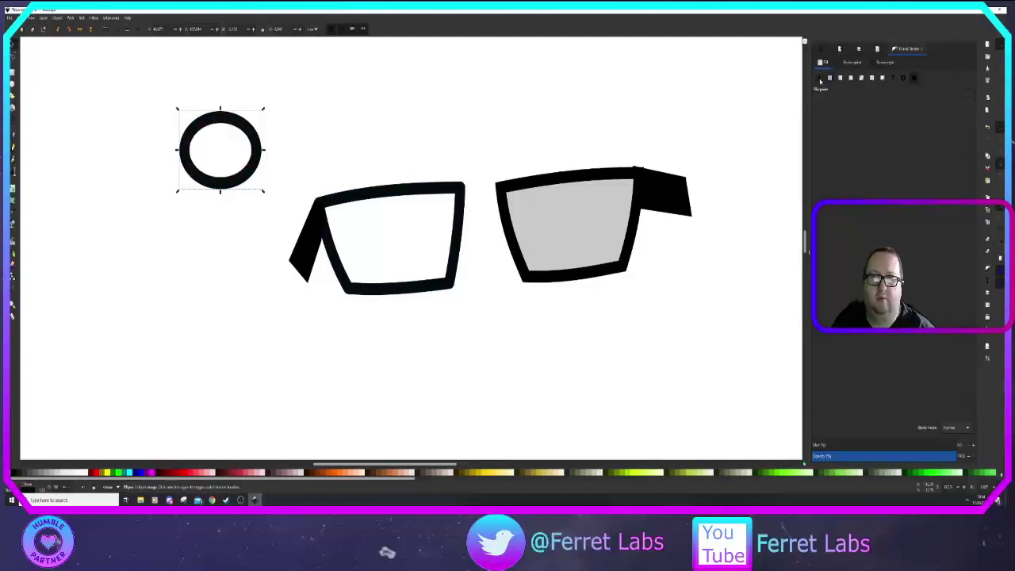
left_click_drag(244, 134, 359, 121)
left_click(830, 77)
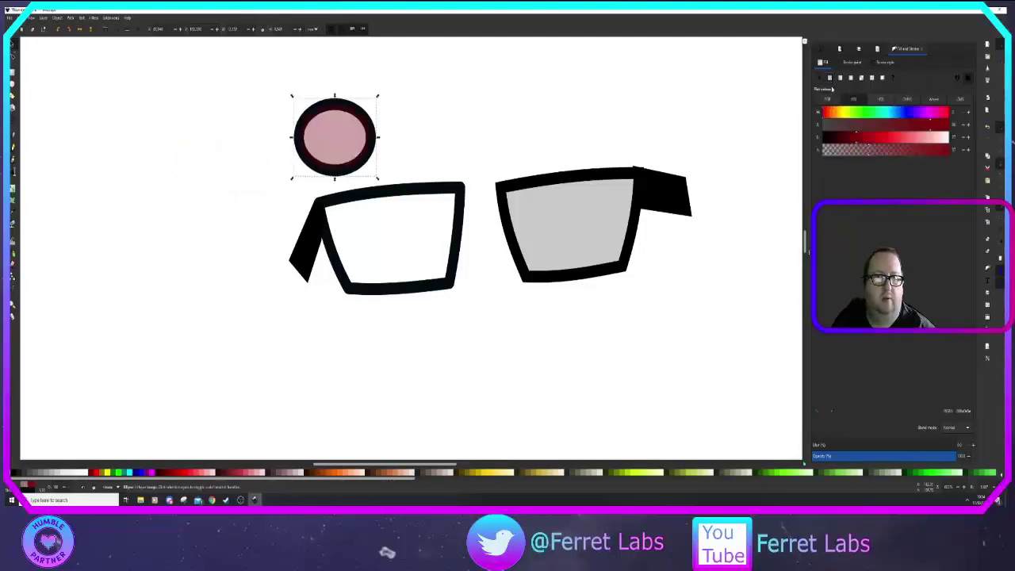
left_click_drag(870, 144, 957, 157)
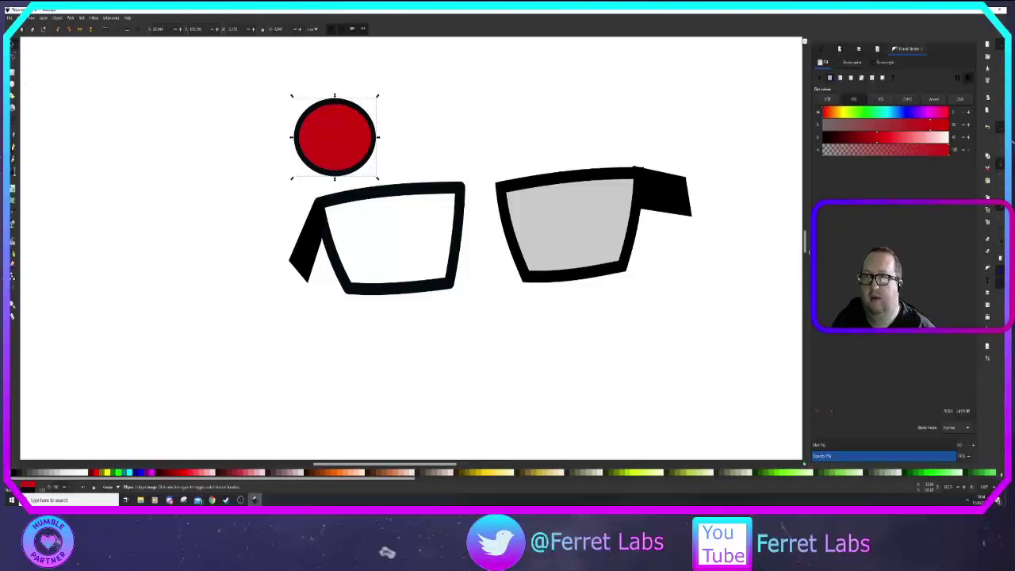
Step: Place the red ellipse over the right lens and lower it behind the translucent lens shape
left_click_drag(317, 139, 560, 226)
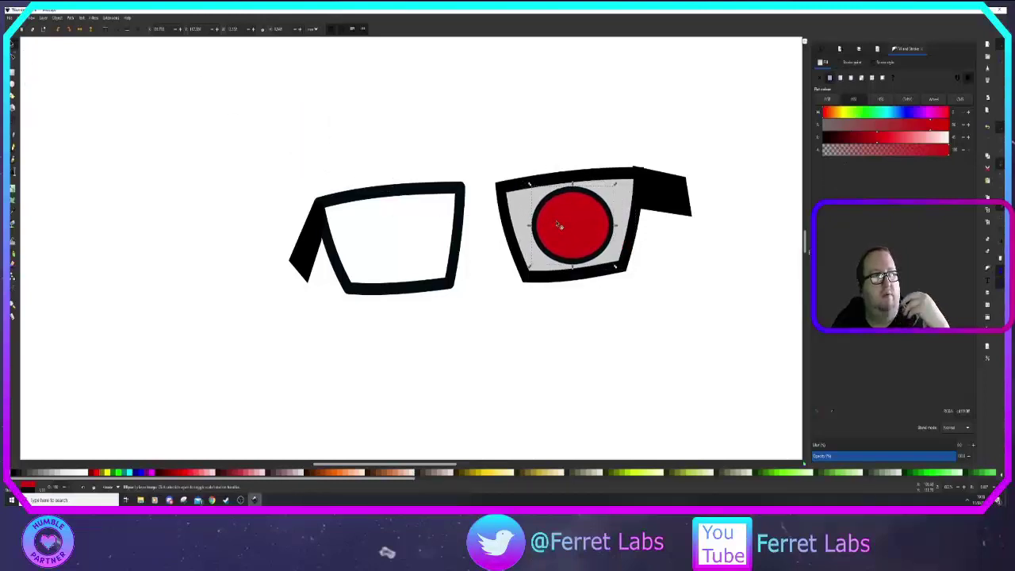
key("Page_Down")
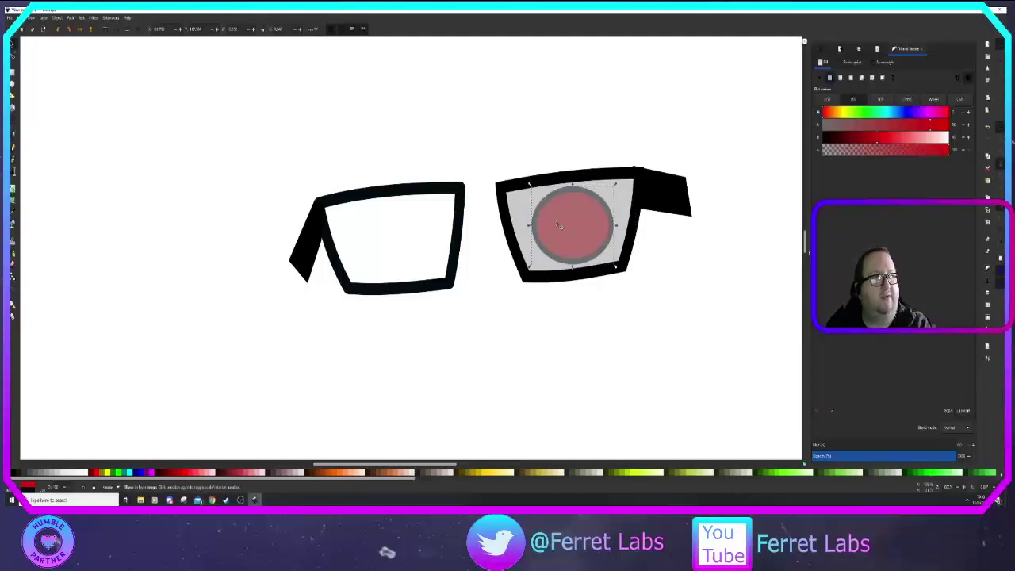
Step: Make the right lens's grey fill slightly more opaque and apply the same translucent grey fill to the left lens
left_click(540, 183)
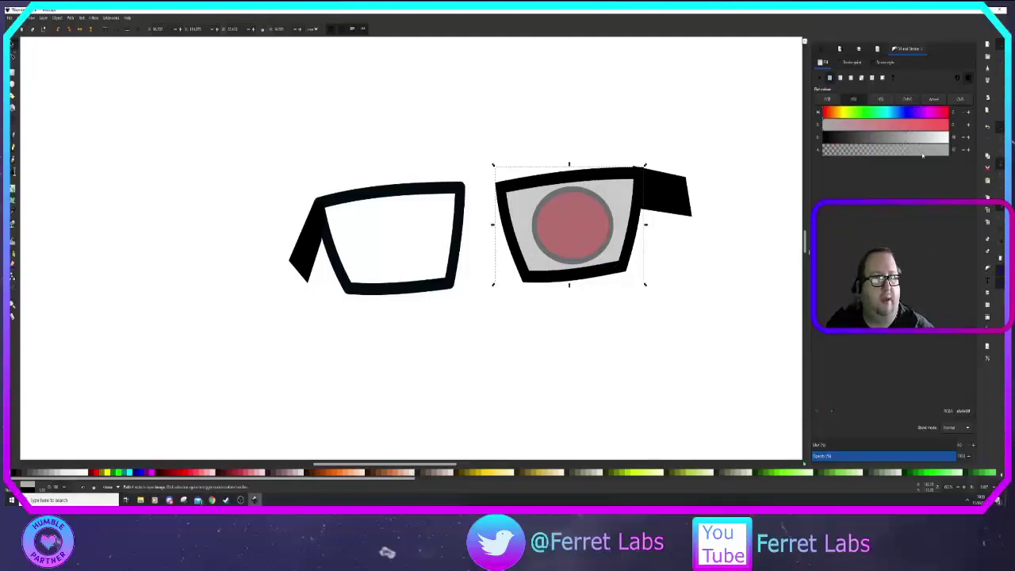
mouse_move(922, 155)
left_mouse_down()
mouse_move(962, 156)
mouse_move(923, 153)
left_mouse_up()
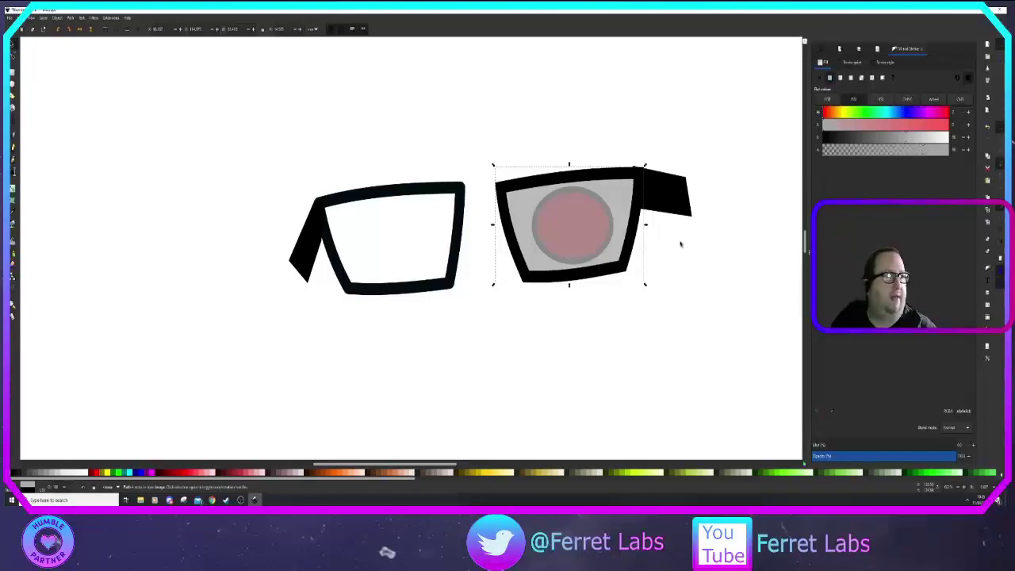
left_click(399, 198)
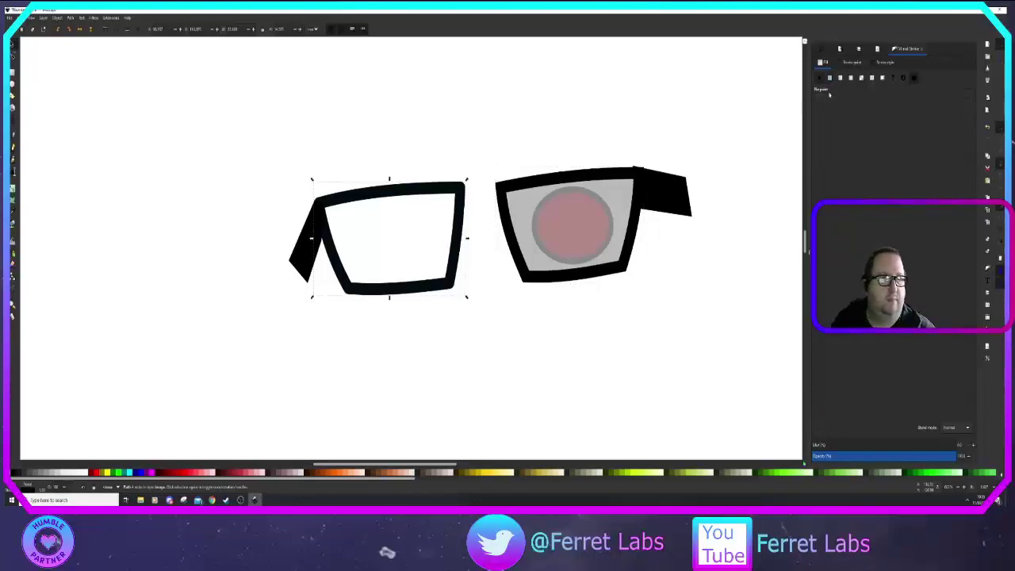
left_click(830, 78)
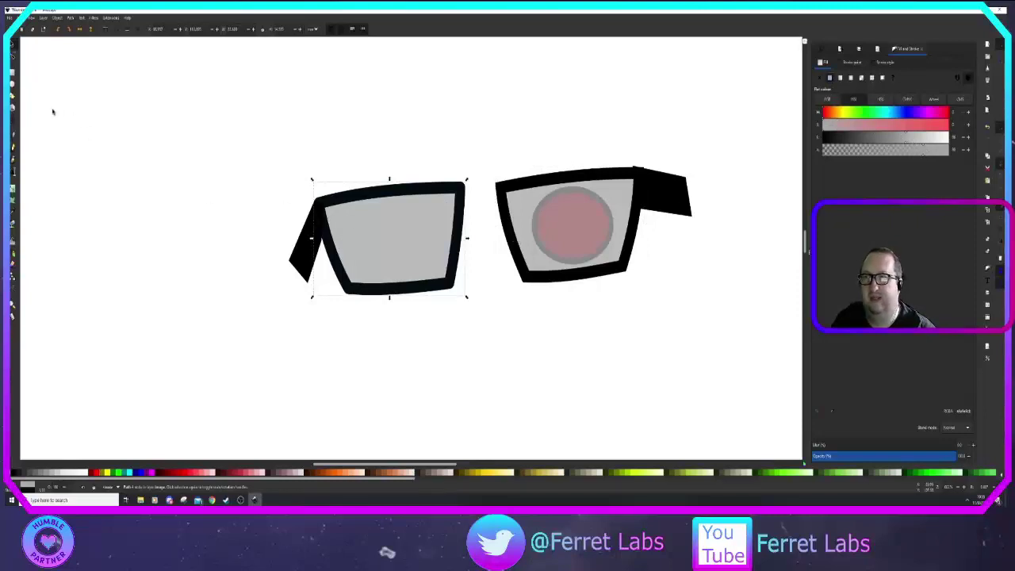
Step: Draw a small ellipse above the left temple arm and stretch it into a slightly taller oval
key("e")
left_click_drag(216, 125, 280, 188)
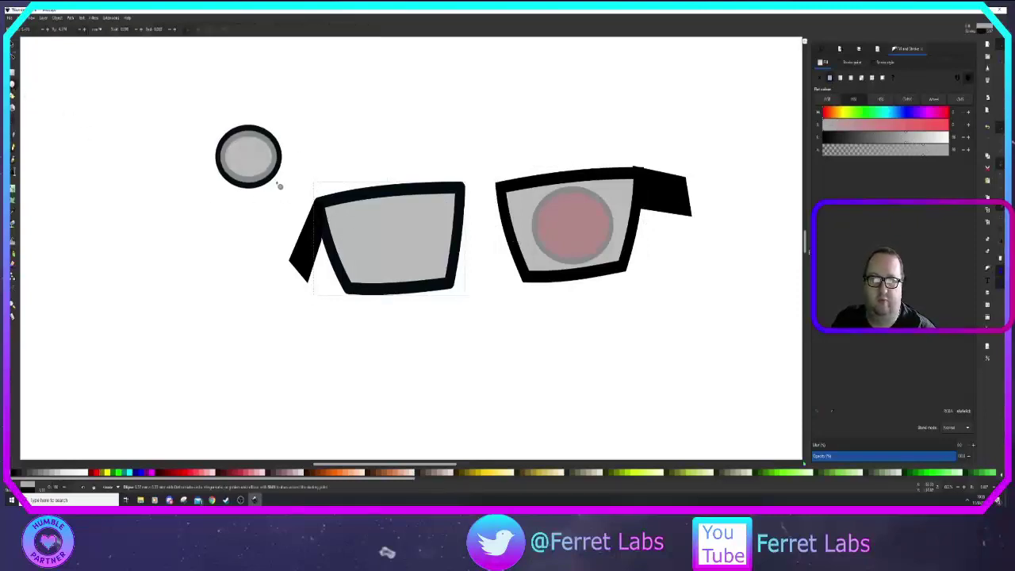
key("s")
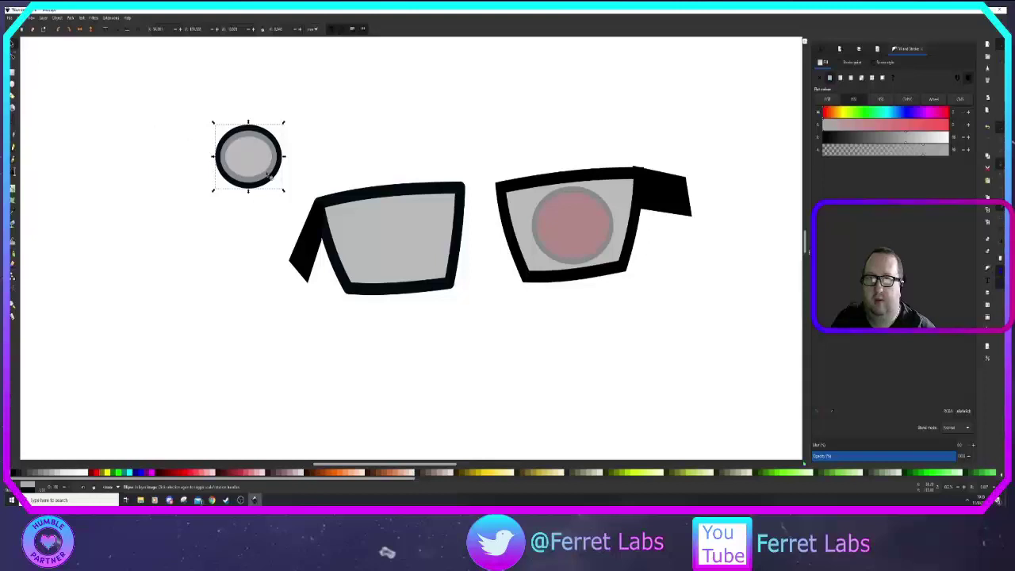
left_click_drag(281, 196, 280, 198)
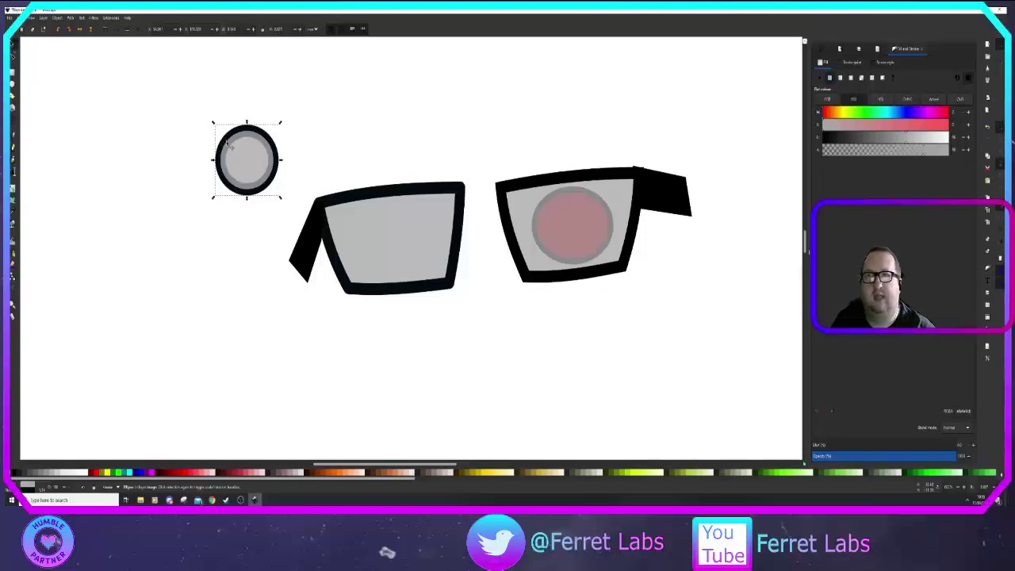
Step: Set the new oval's horizontal and vertical radii to equal values
key("e")
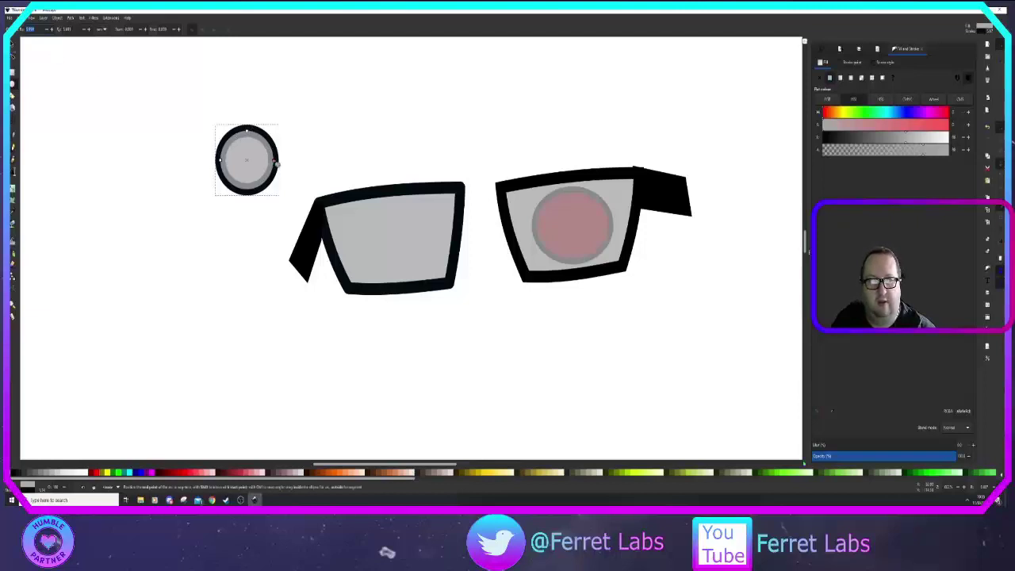
mouse_move(274, 159)
left_mouse_down()
mouse_move(272, 182)
mouse_move(216, 191)
mouse_move(238, 195)
mouse_move(277, 120)
mouse_move(214, 98)
mouse_move(262, 123)
mouse_move(274, 161)
left_mouse_up()
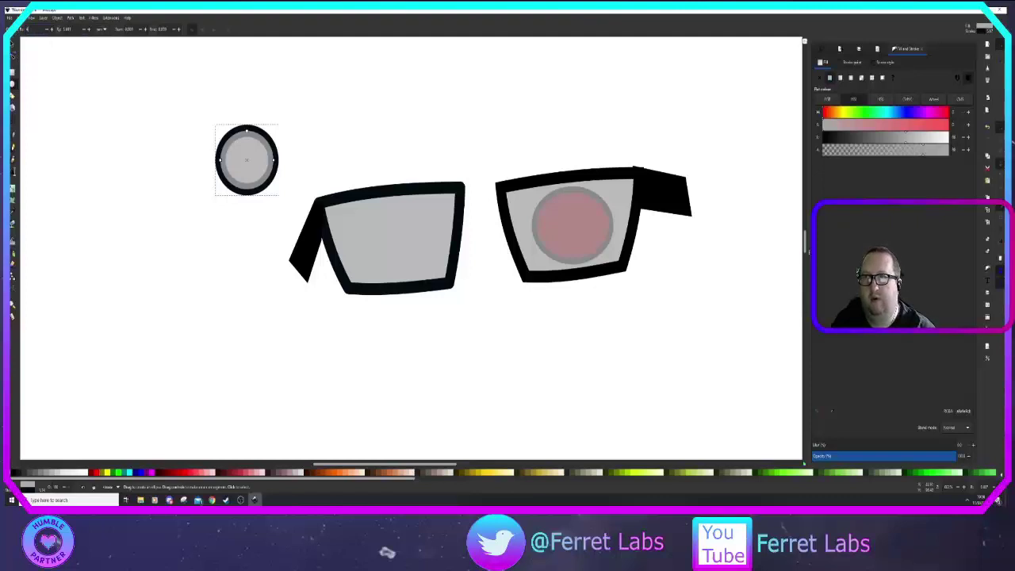
key("Tab")
key("Return")
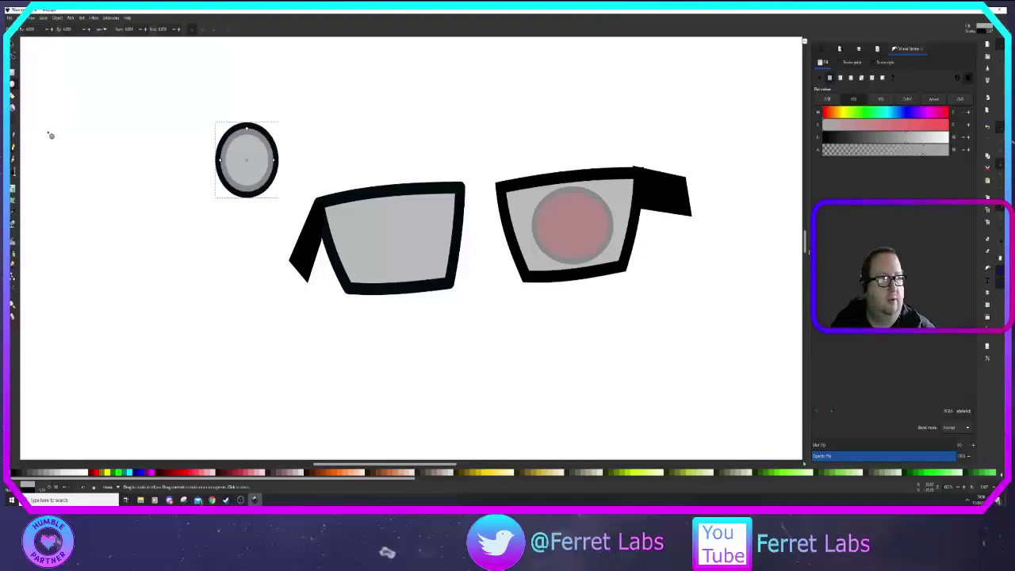
Step: Move the grey circle onto the centre of the left lens and lower it behind the lens shape
left_click(12, 45)
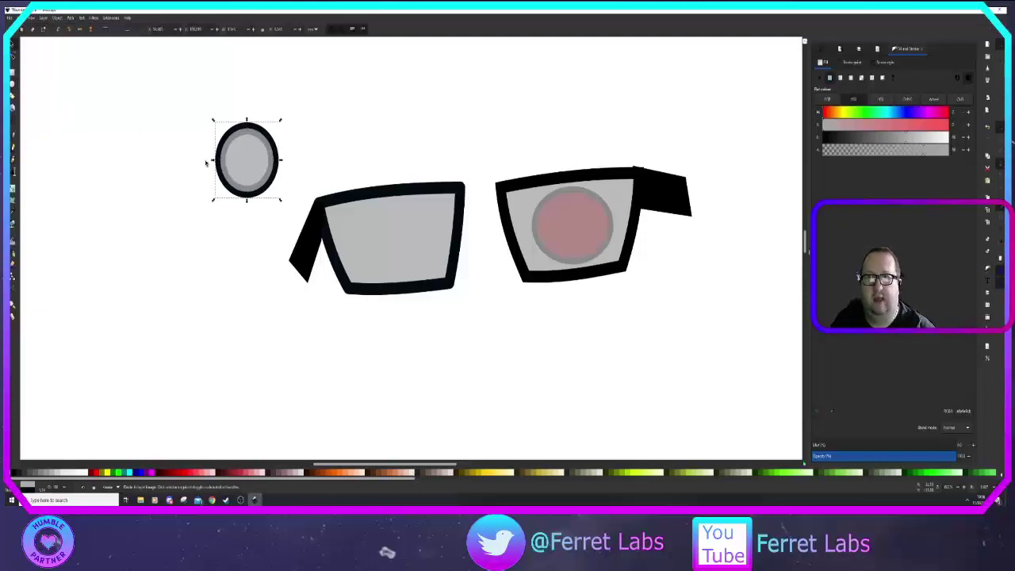
left_click_drag(245, 162, 394, 241)
key("Page_Down")
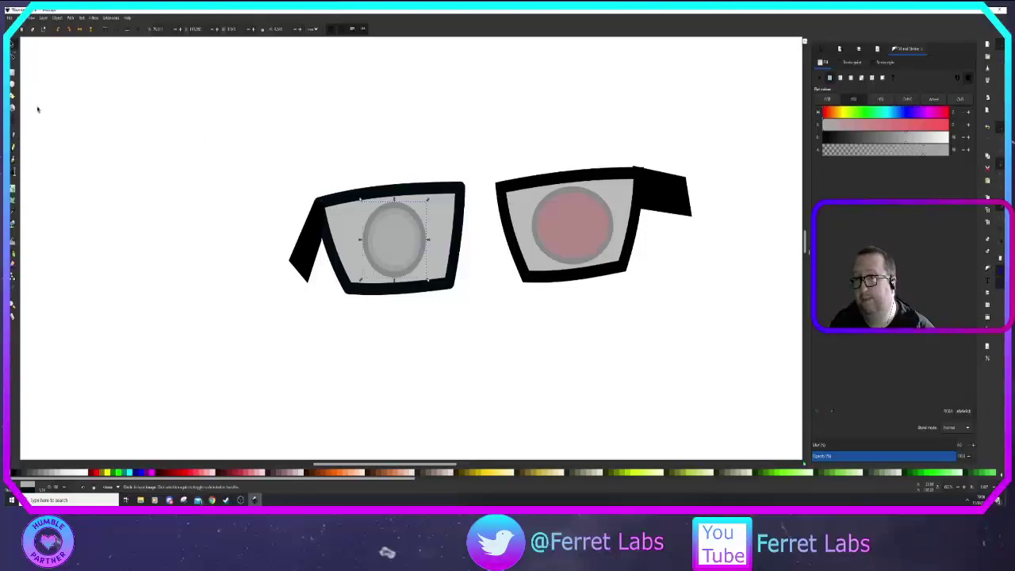
Step: Draw a straight line with the Pen tool between the upper inner corners of the two lens frames as the glasses' bridge
key("b")
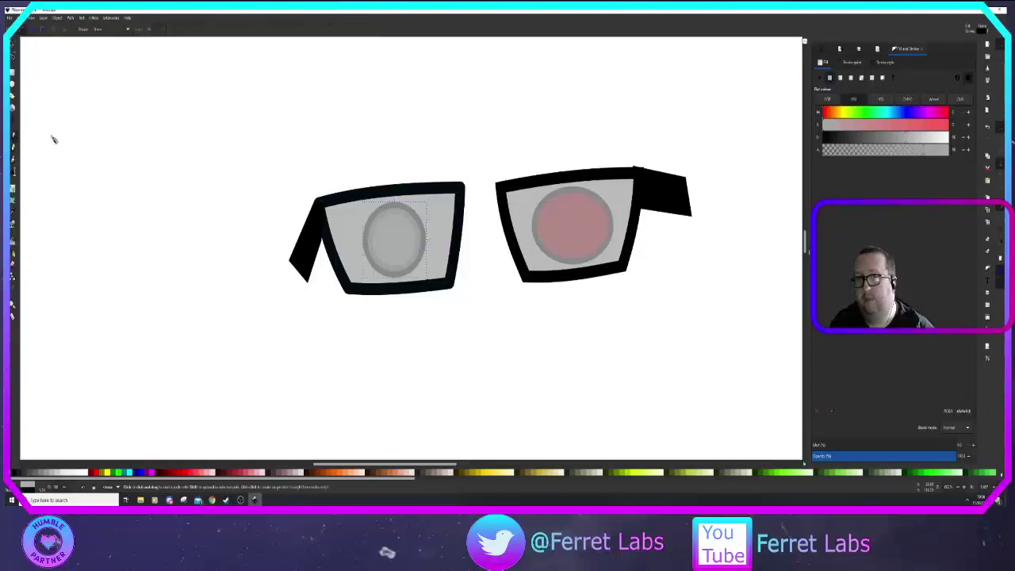
left_click(462, 187)
double_click(499, 189)
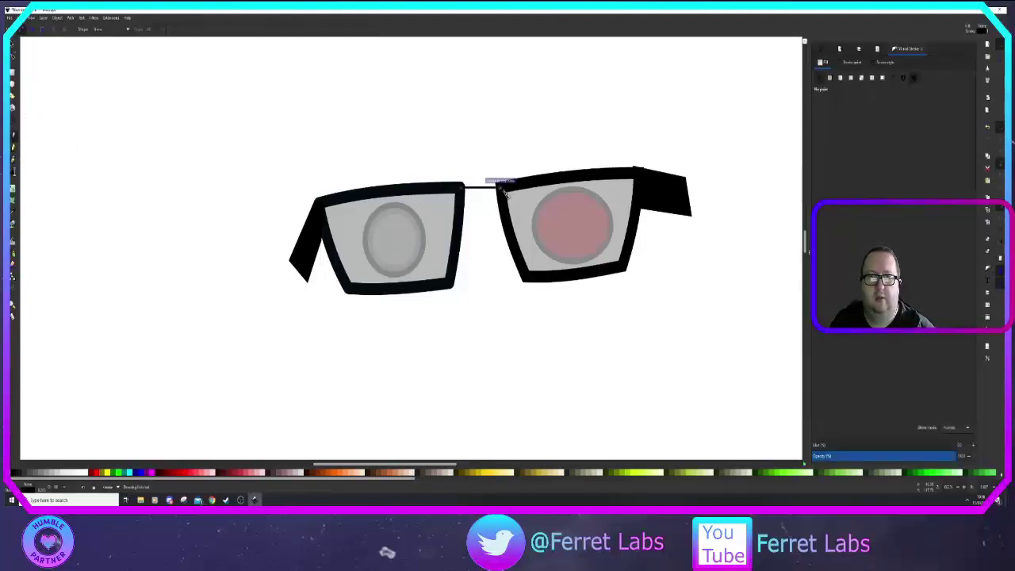
Step: Give the bridge line round caps and a stroke width of 2 mm
left_click(882, 62)
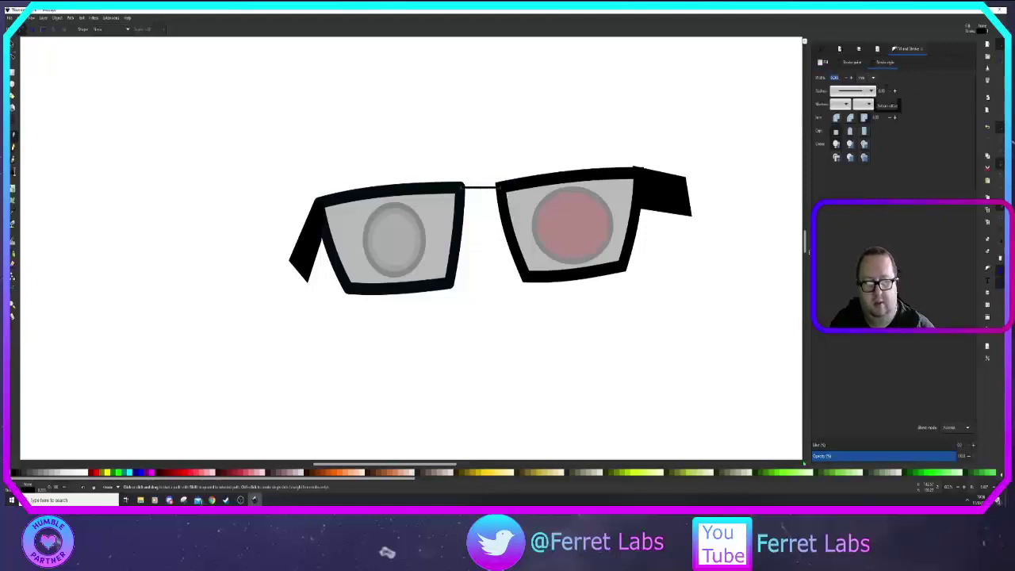
type("3")
key("Return")
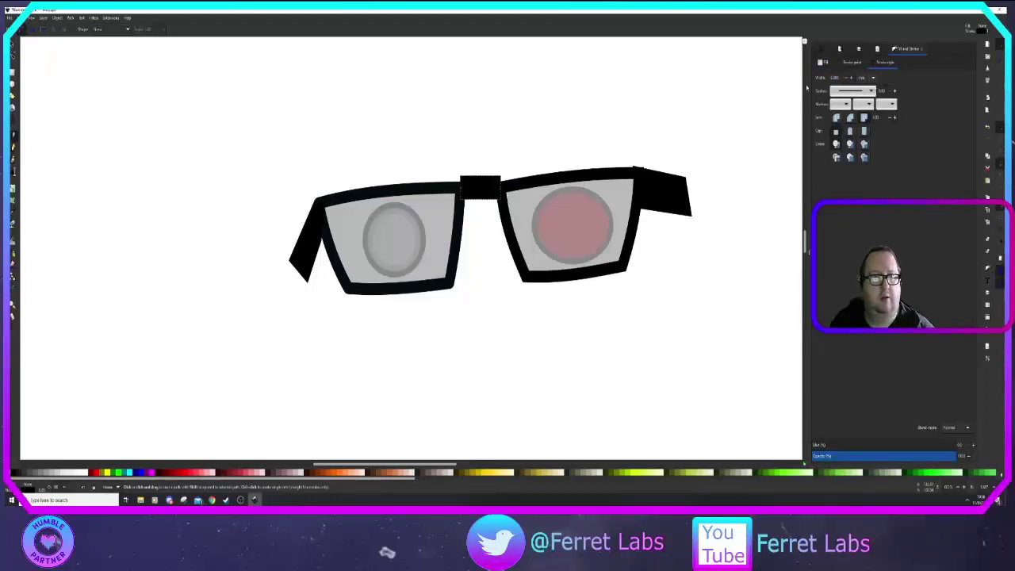
left_click(850, 131)
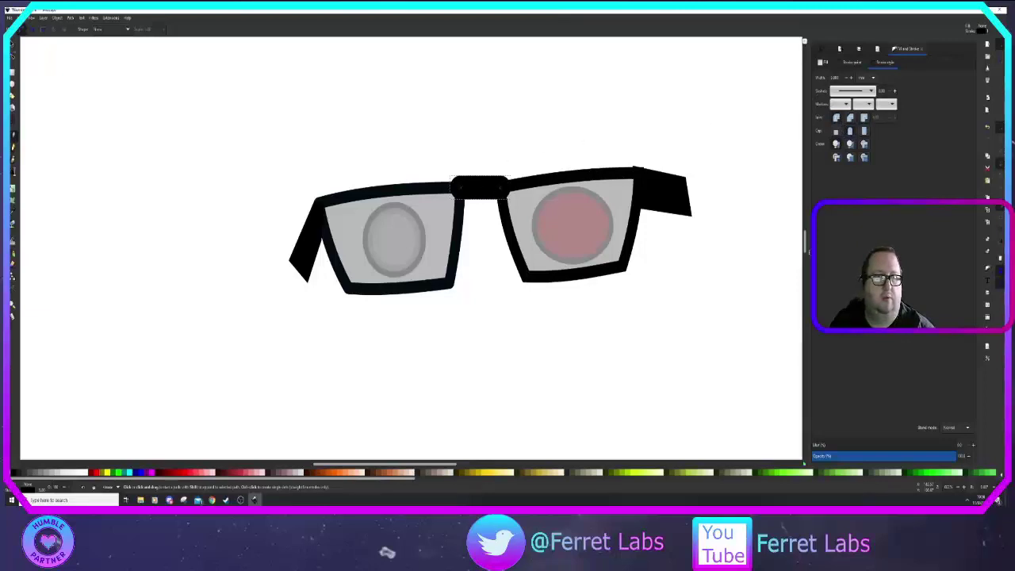
type("2")
key("Return")
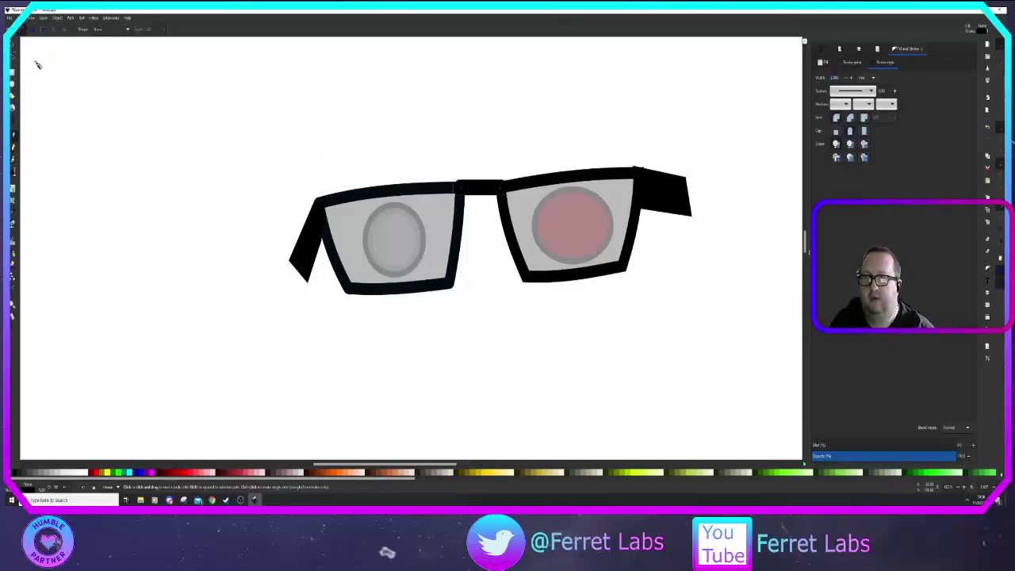
Step: Bend the bridge line upward into a shallow arch between the two lens frames
key("n")
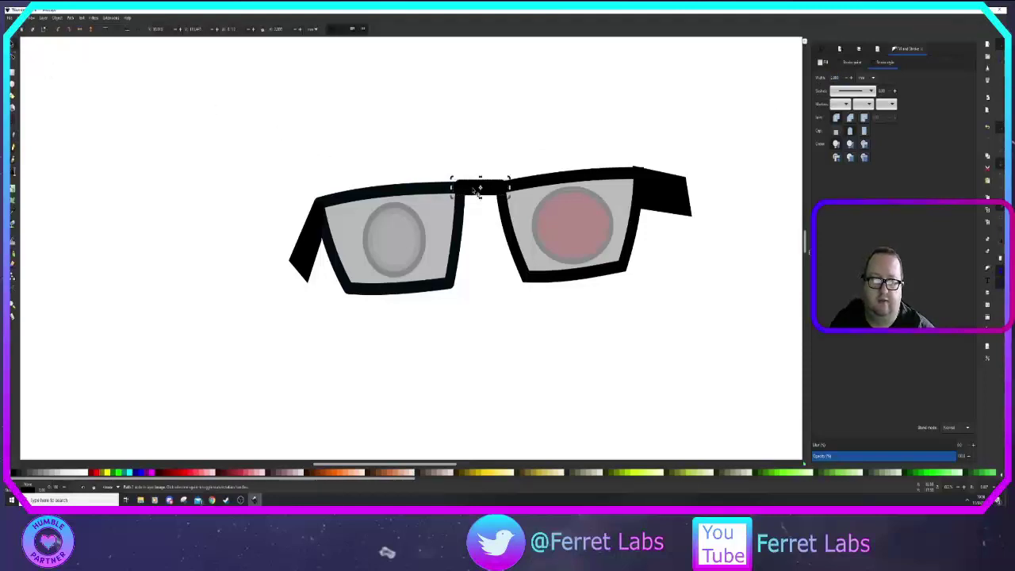
left_click_drag(478, 190, 472, 198)
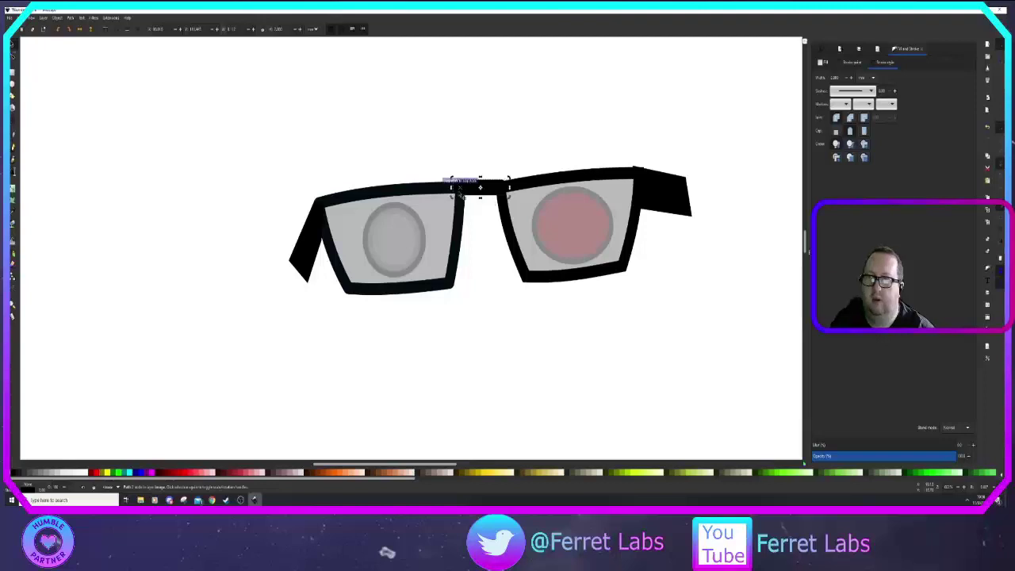
left_click(254, 116)
left_click(14, 57)
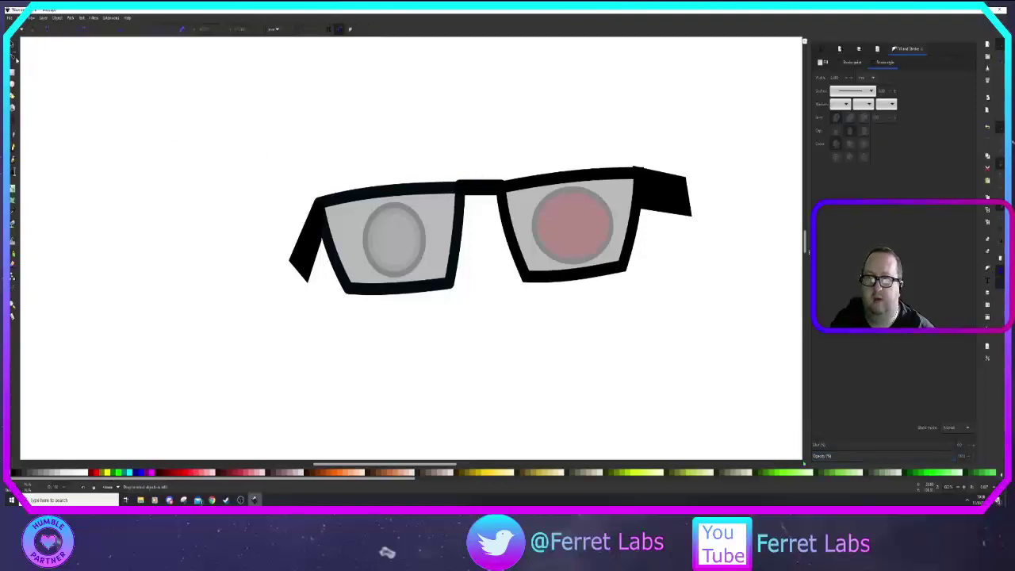
left_click(479, 185)
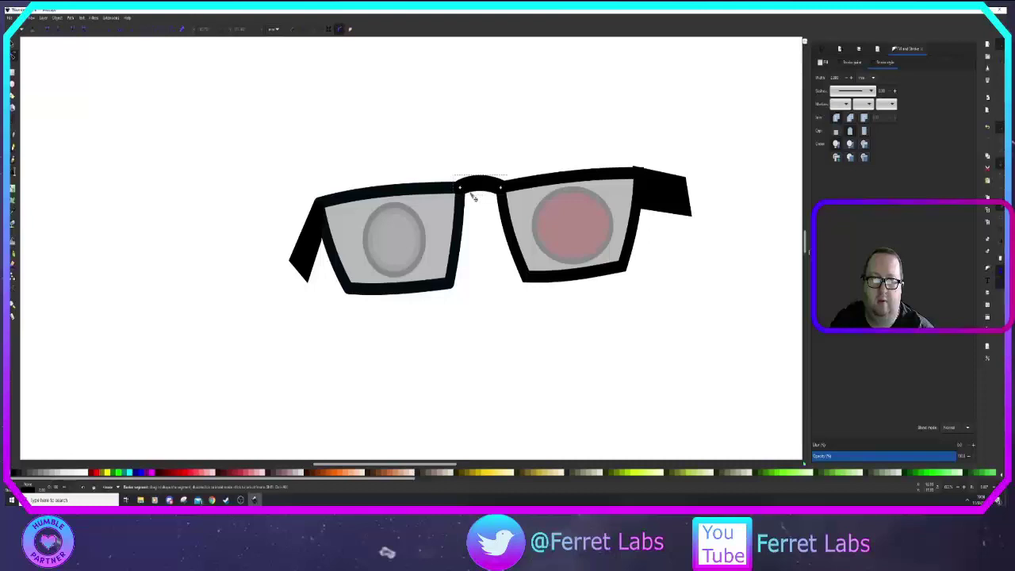
left_click(398, 144)
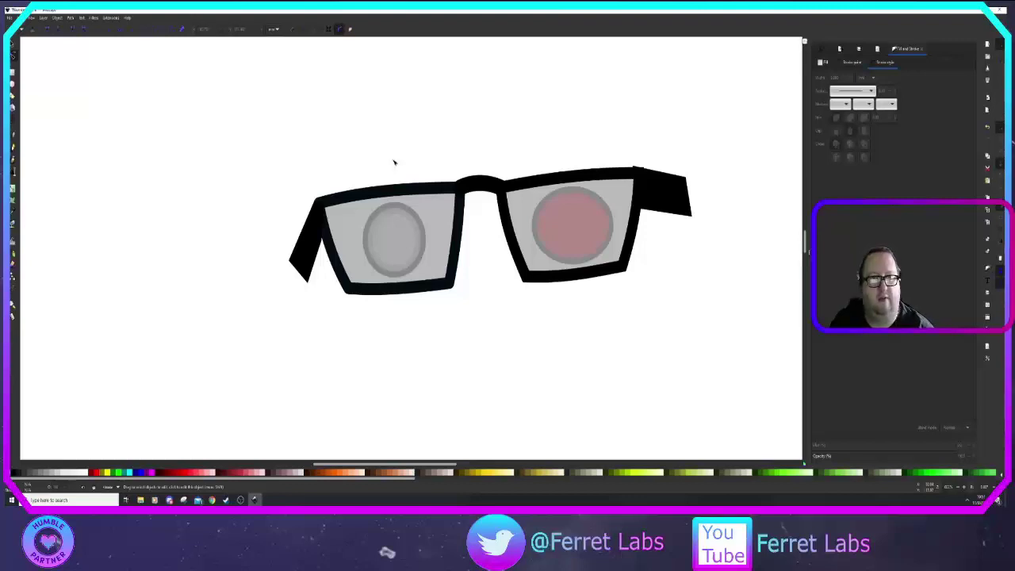
Step: Curve the edges of the right and left temple arms into gently arched shapes
left_click(666, 184)
left_click_drag(661, 177, 665, 174)
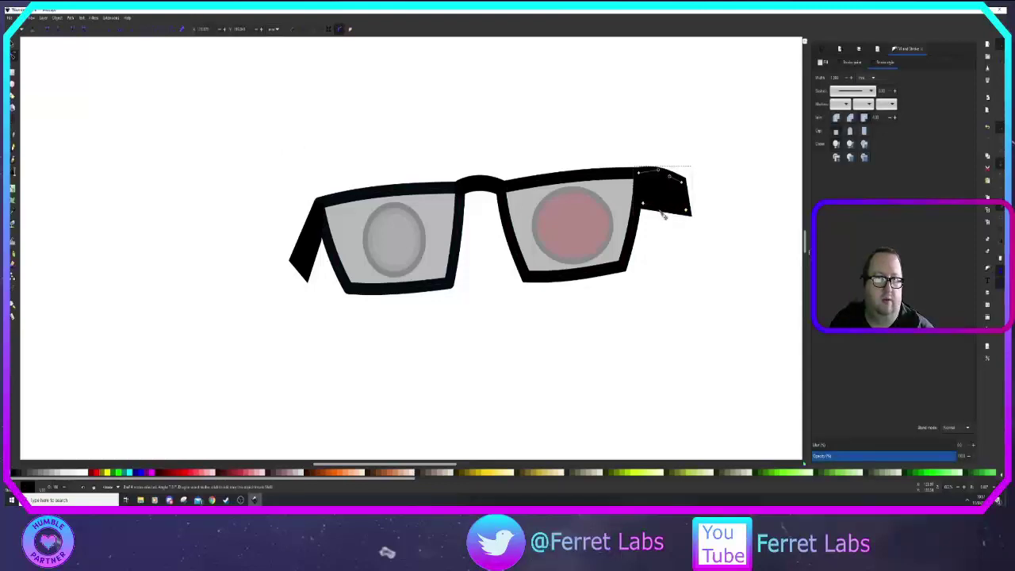
left_click_drag(664, 216, 667, 211)
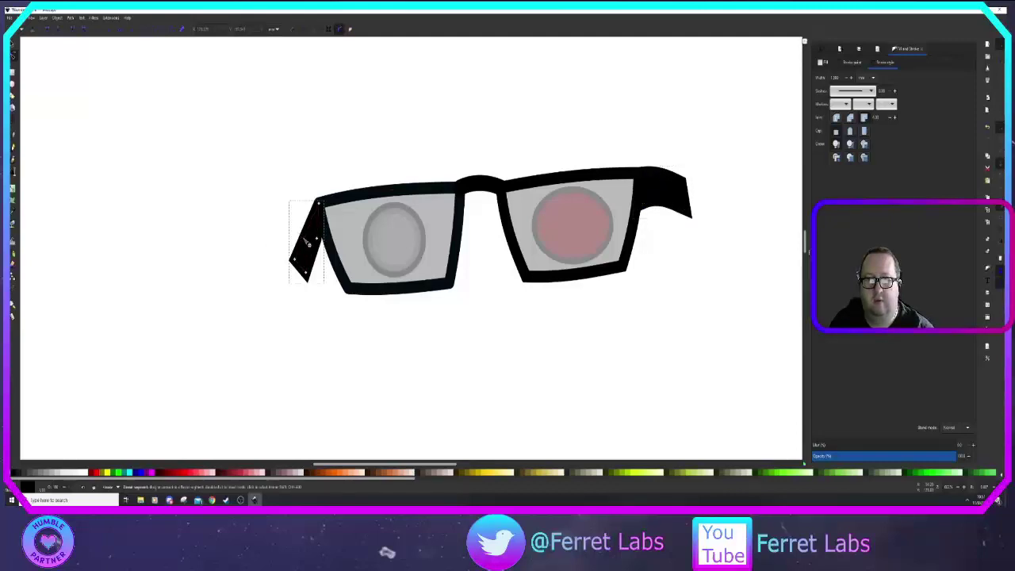
left_click(303, 240)
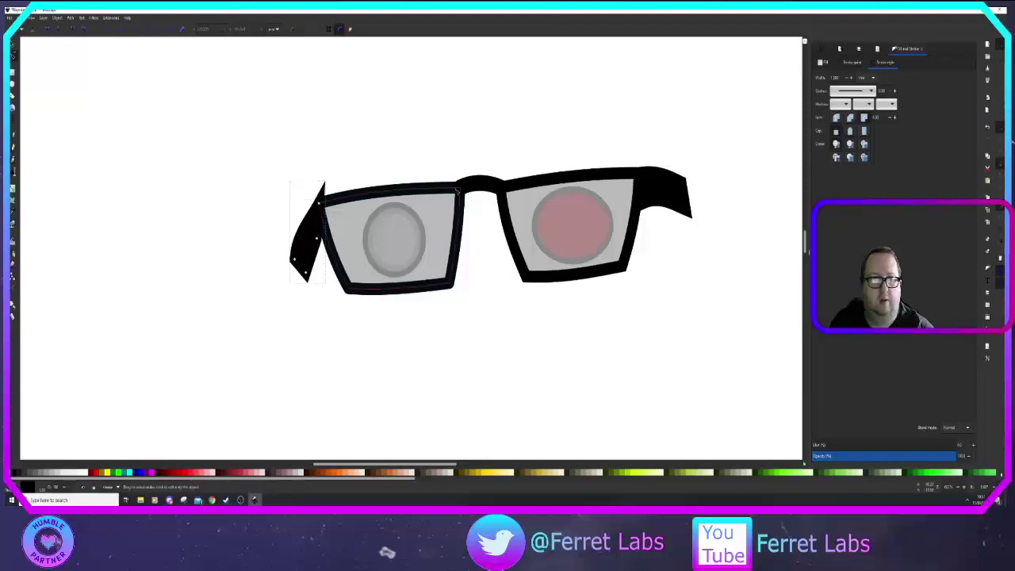
Step: Apply round joins and round caps to the strokes of the left and right temple arms
left_click(843, 123)
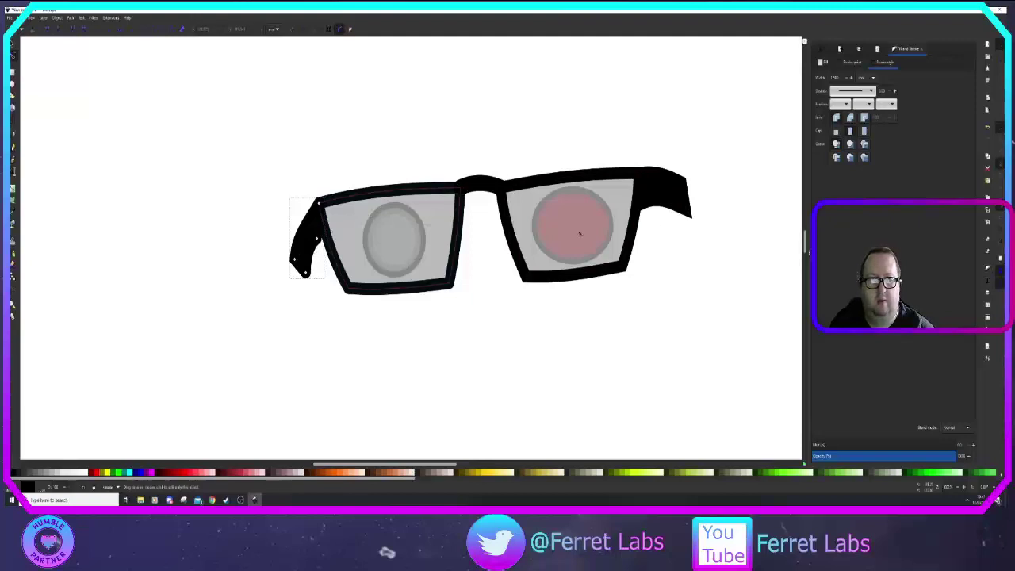
left_click(668, 186)
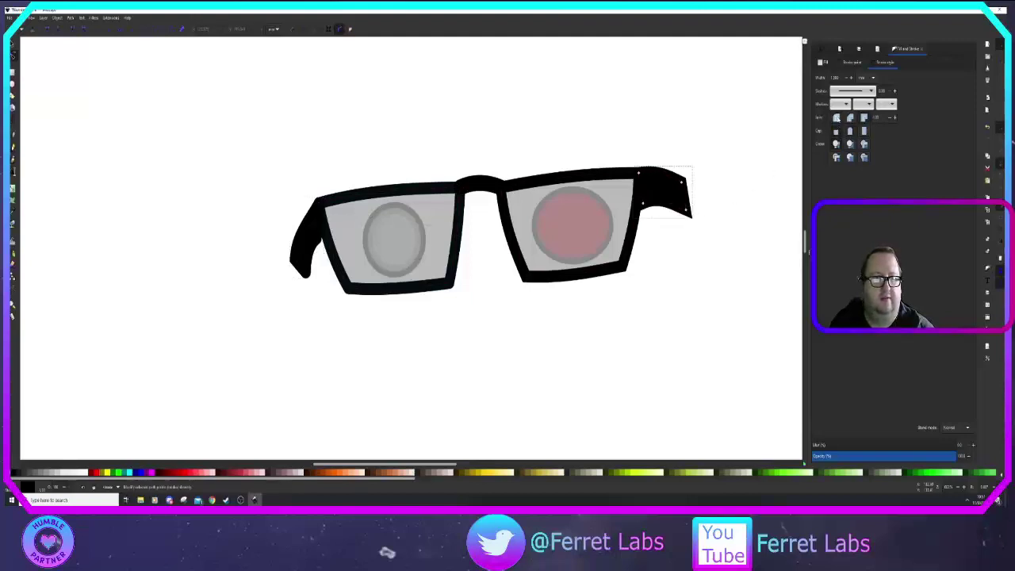
left_click(837, 119)
left_click(850, 131)
left_click(702, 269)
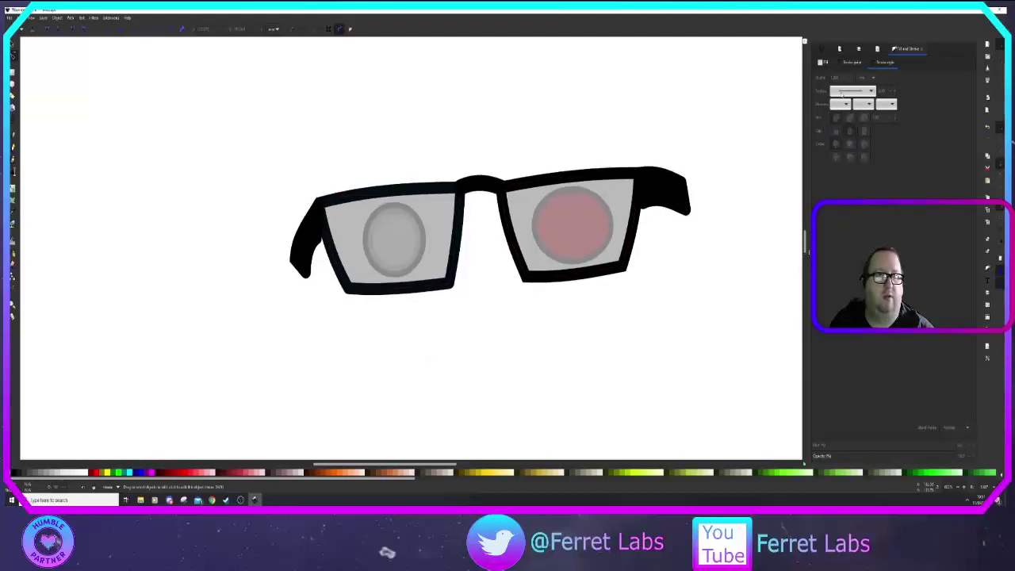
Step: Show the webcam photo layer and trace the nose as a closed five-cornered outline with the Pen tool
left_click(822, 49)
left_click(859, 51)
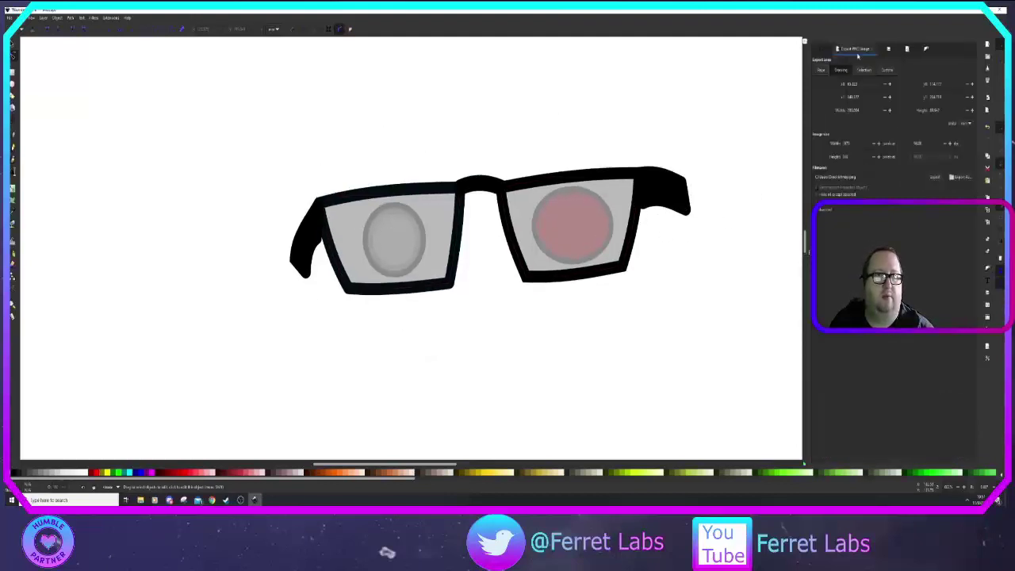
left_click(897, 50)
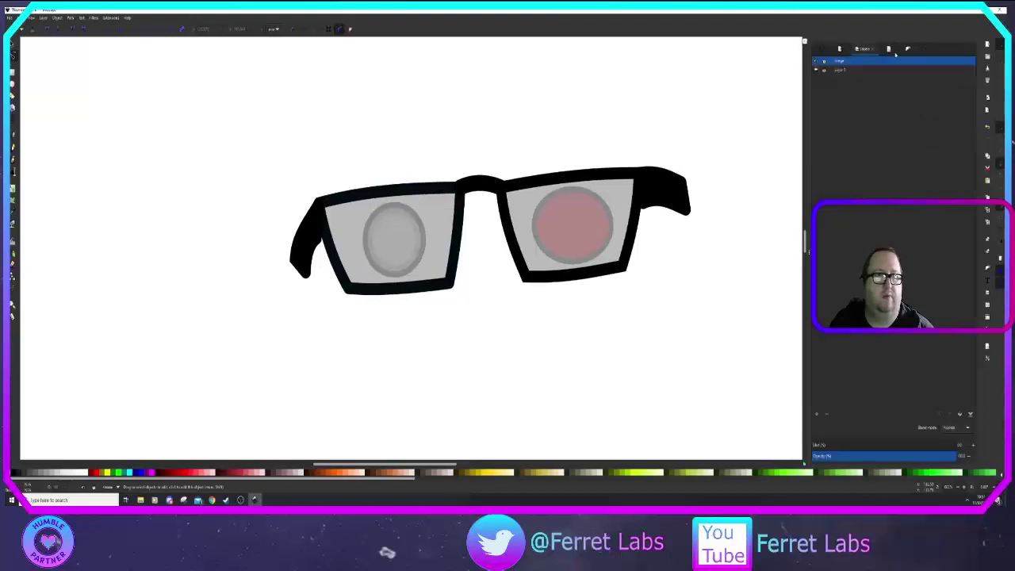
left_click(816, 71)
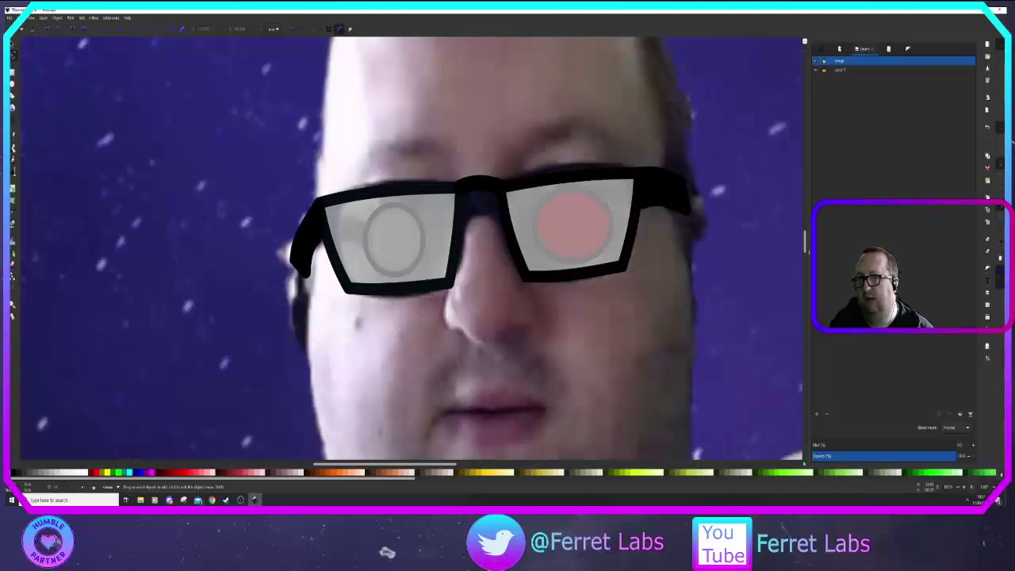
key("b")
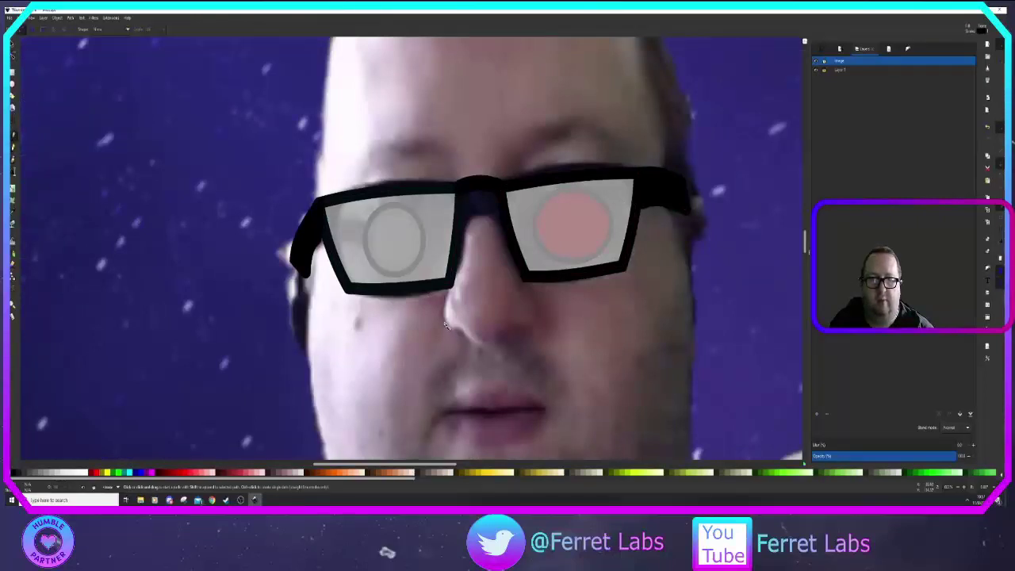
left_click(468, 227)
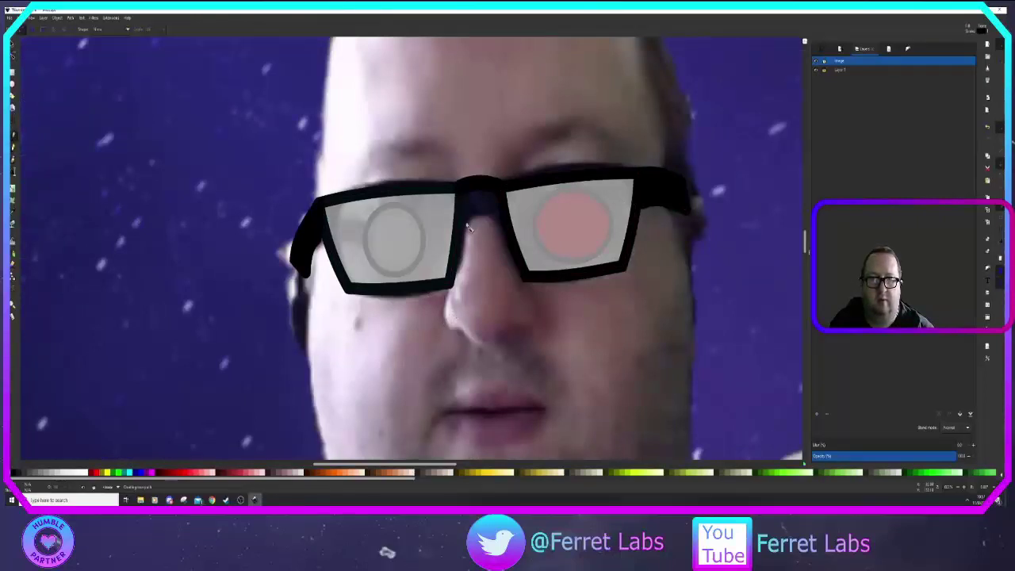
left_click(485, 347)
left_click(534, 317)
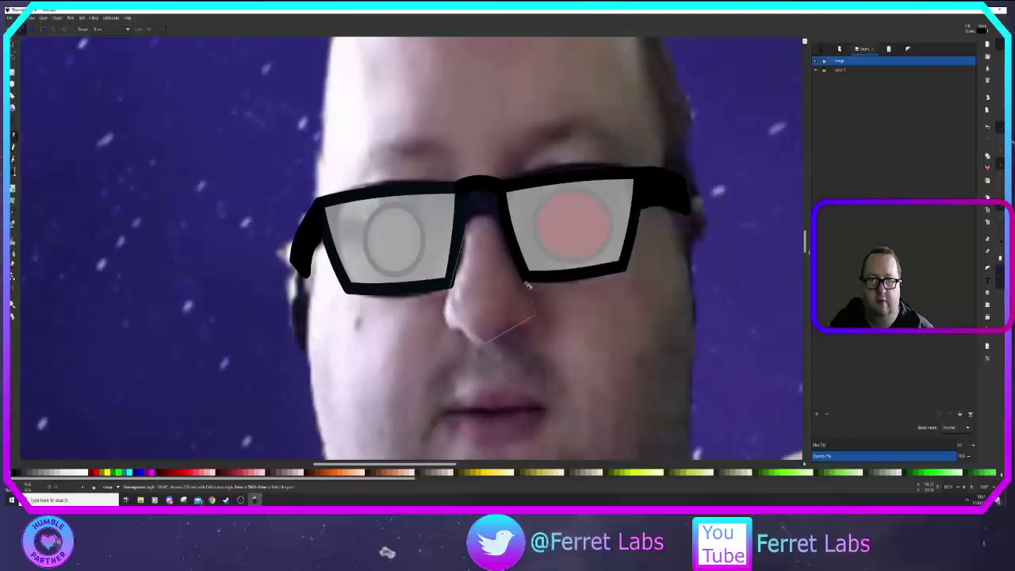
left_click(467, 228)
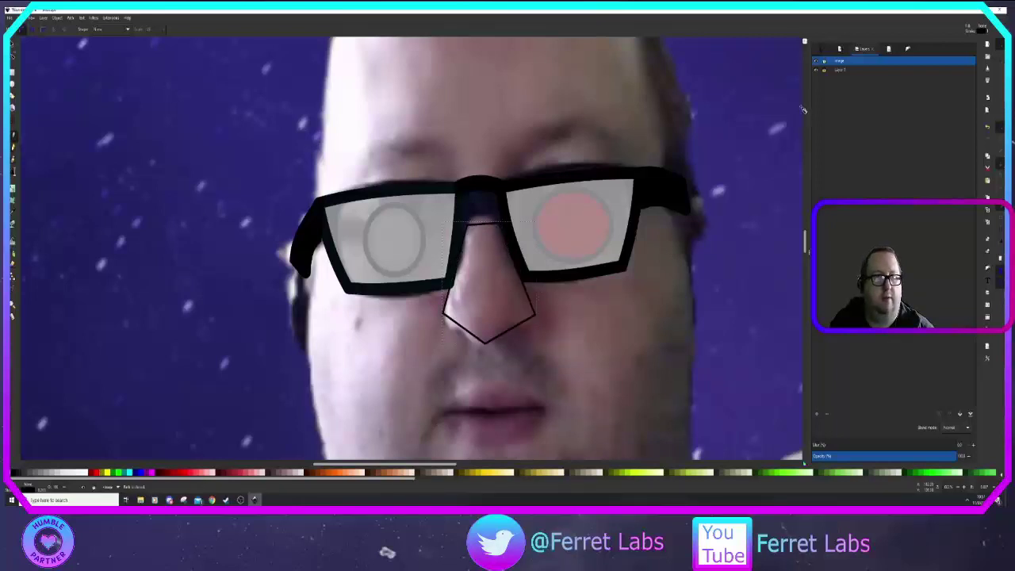
Step: Hide the photo layer and bend the nose outline's segments into a rounded top, curved sides and a rounded base
left_click(816, 70)
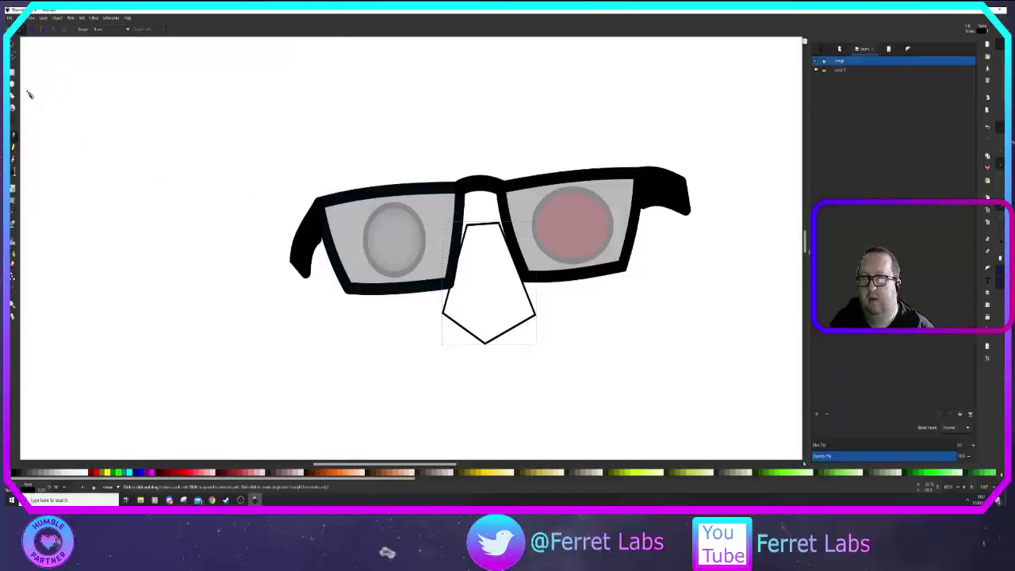
left_click(13, 58)
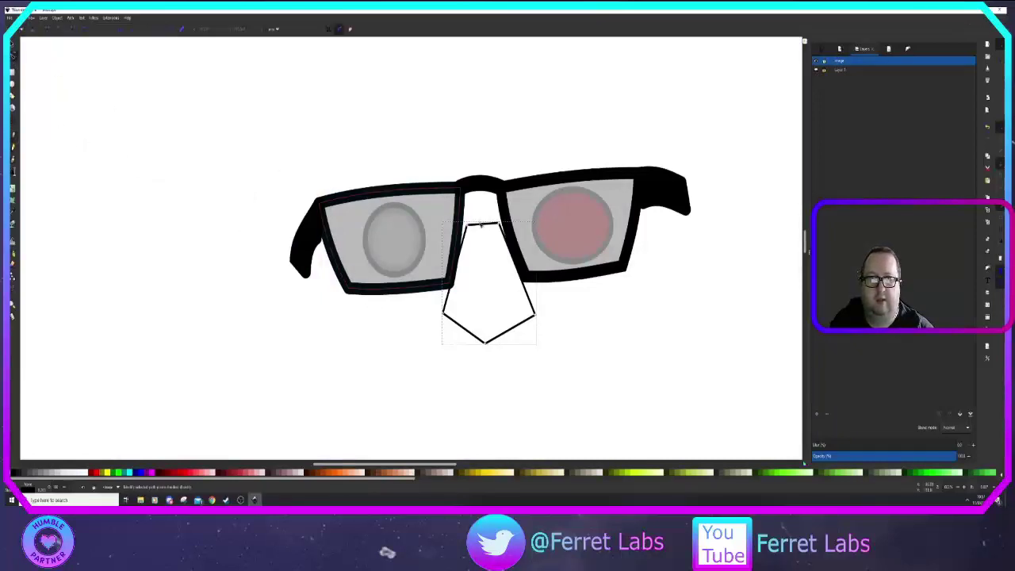
left_click_drag(482, 225, 501, 255)
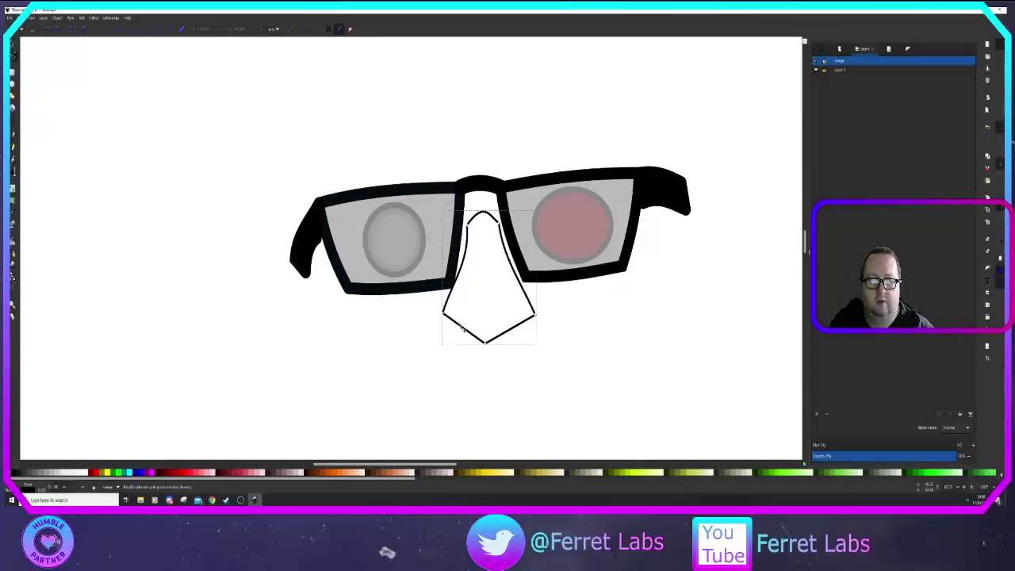
left_click_drag(463, 327, 522, 341)
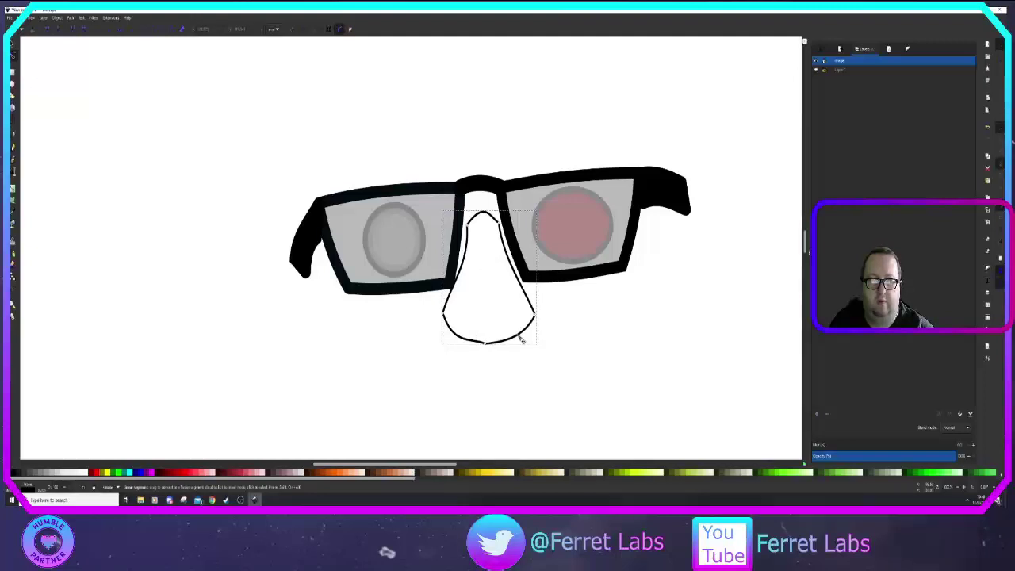
left_click(613, 325)
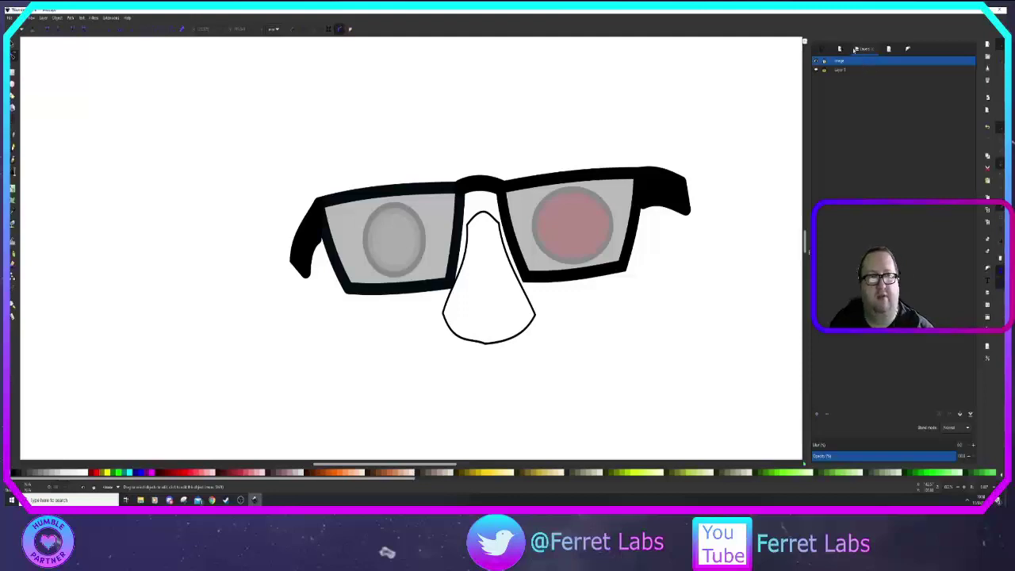
Step: Show the webcam photo layer and trace the mouth as a closed six-cornered outline with the Pen tool
left_click(909, 50)
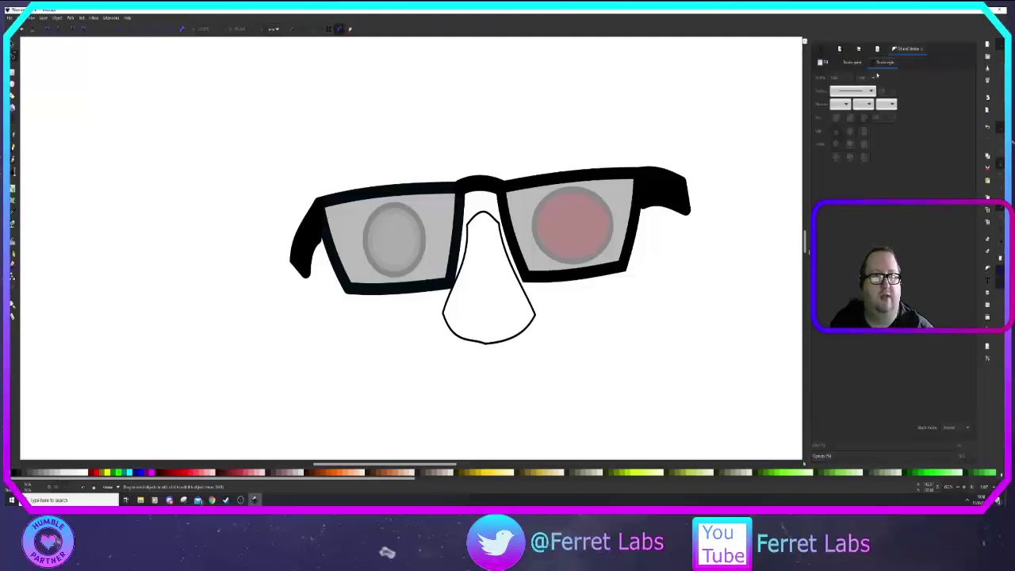
left_click(878, 51)
left_click(859, 50)
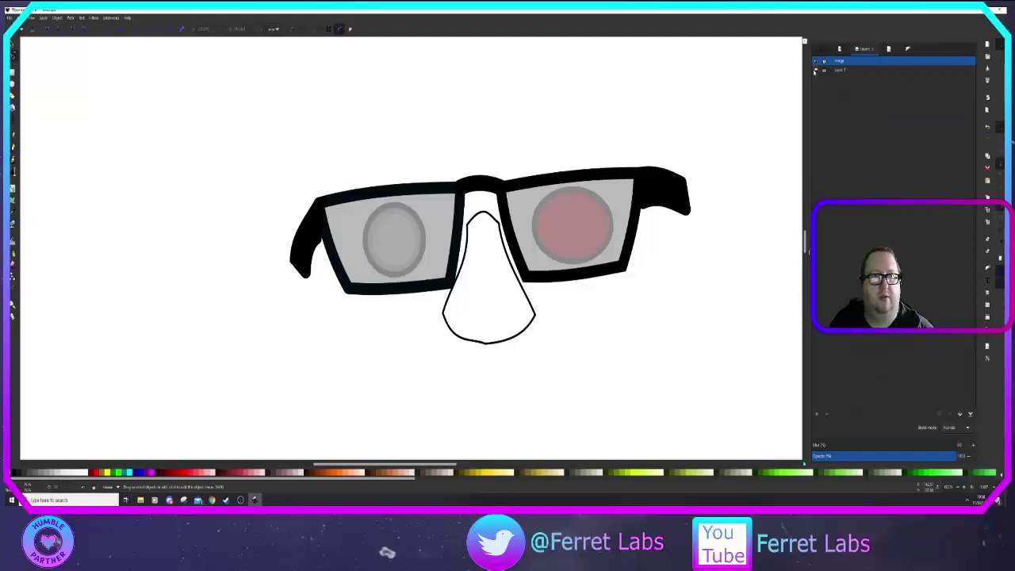
left_click(815, 71)
scroll(553, 301, "down", 3)
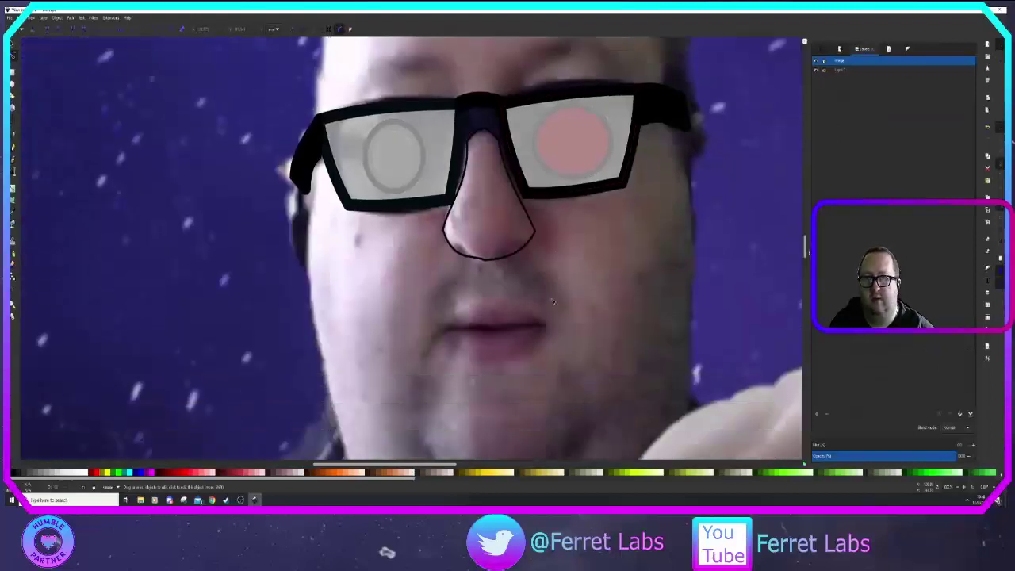
left_click(13, 136)
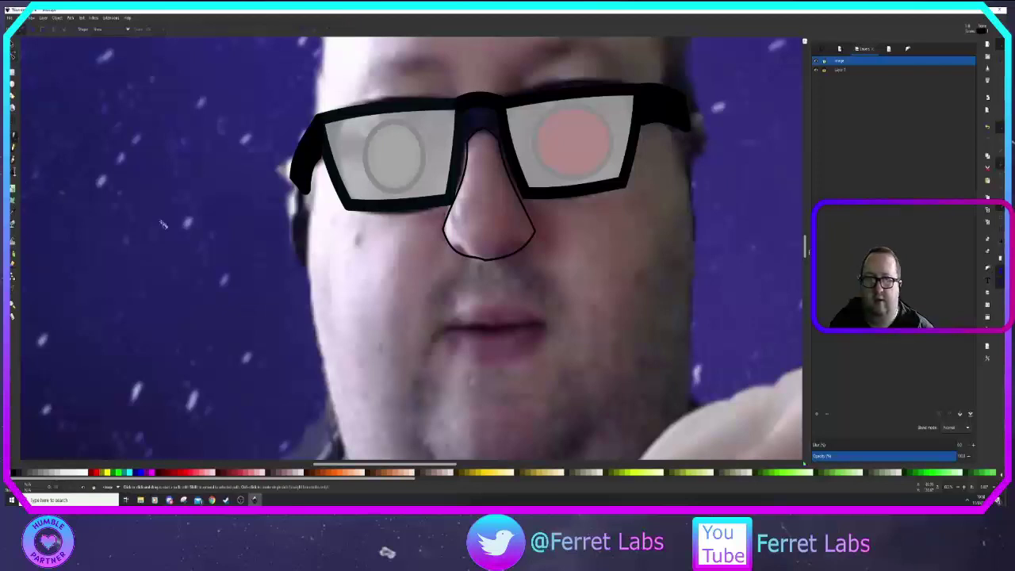
left_click(442, 332)
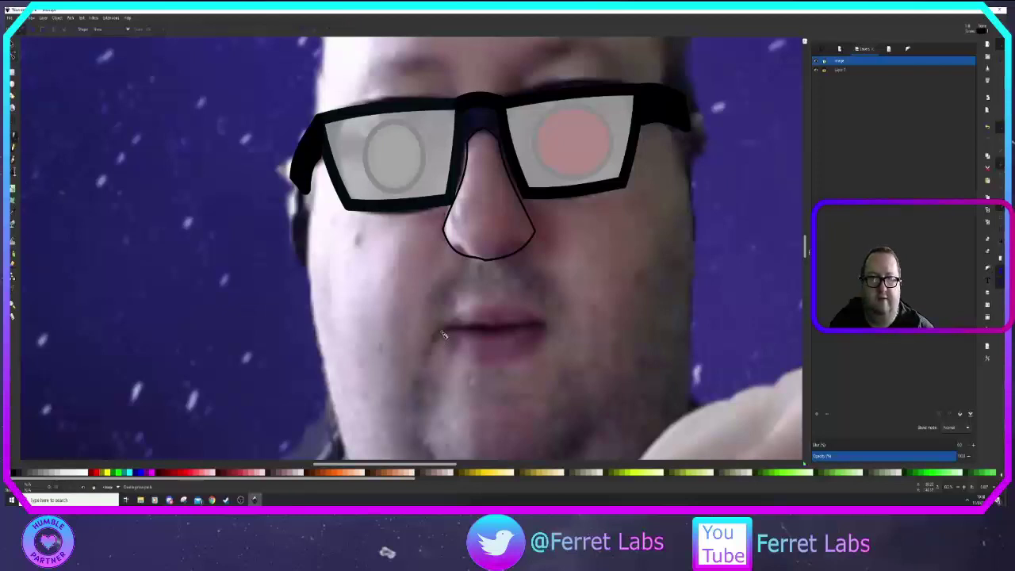
left_click(498, 300)
left_click(544, 324)
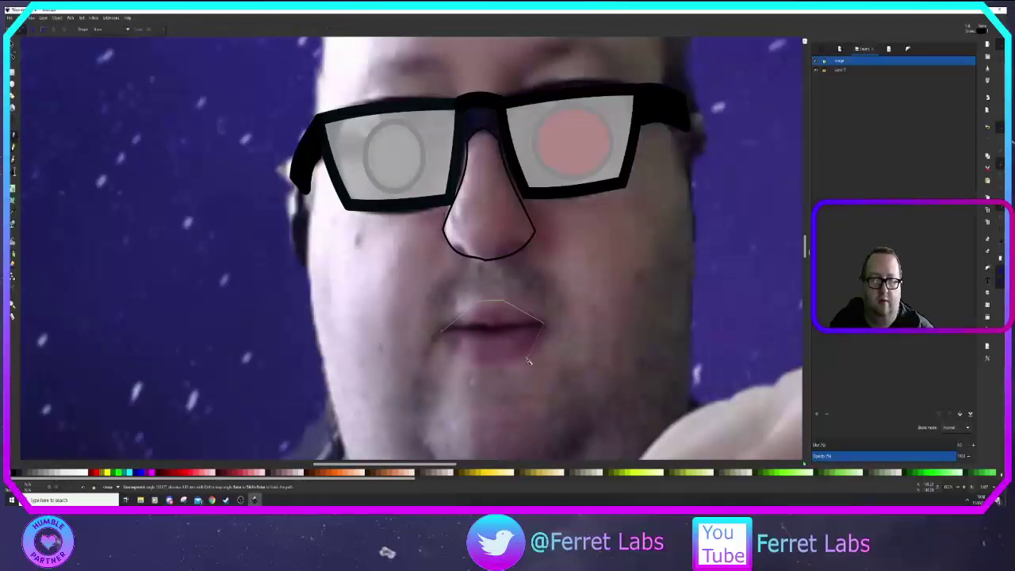
left_click(526, 358)
left_click(476, 363)
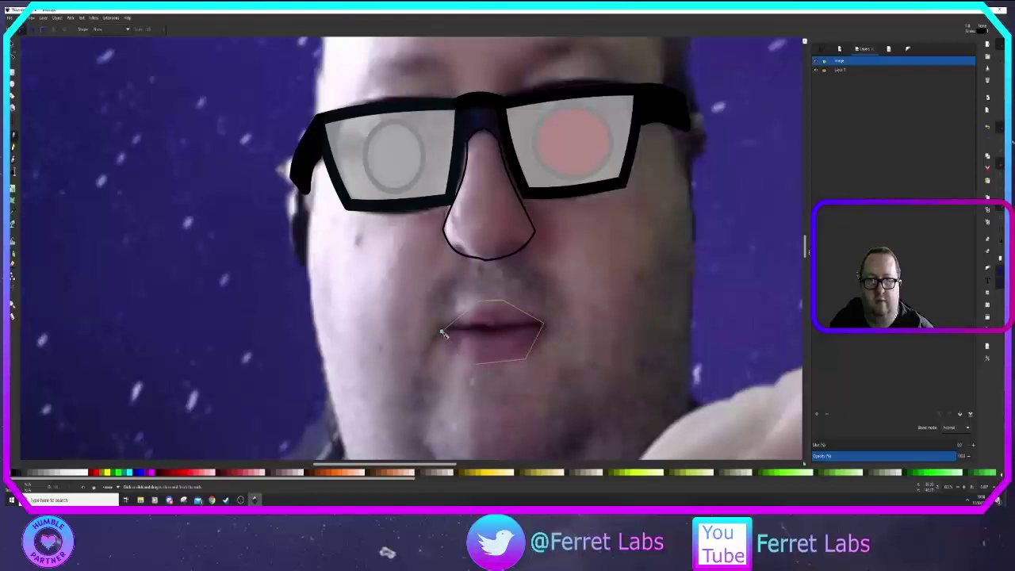
left_click(442, 331)
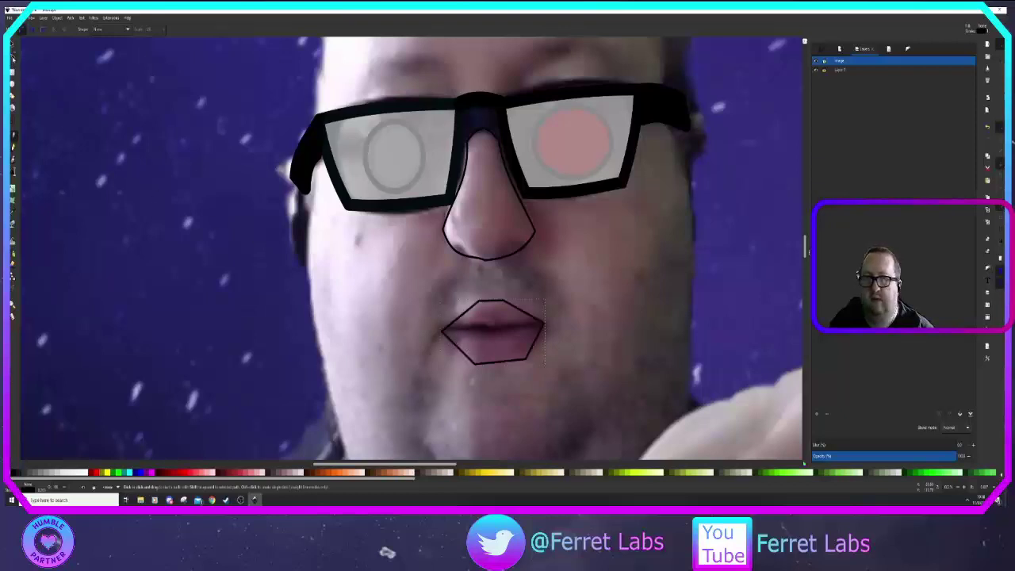
Step: Bend the mouth outline's segments into curved lips with a dipped upper edge and a rounded lower edge
left_click(13, 56)
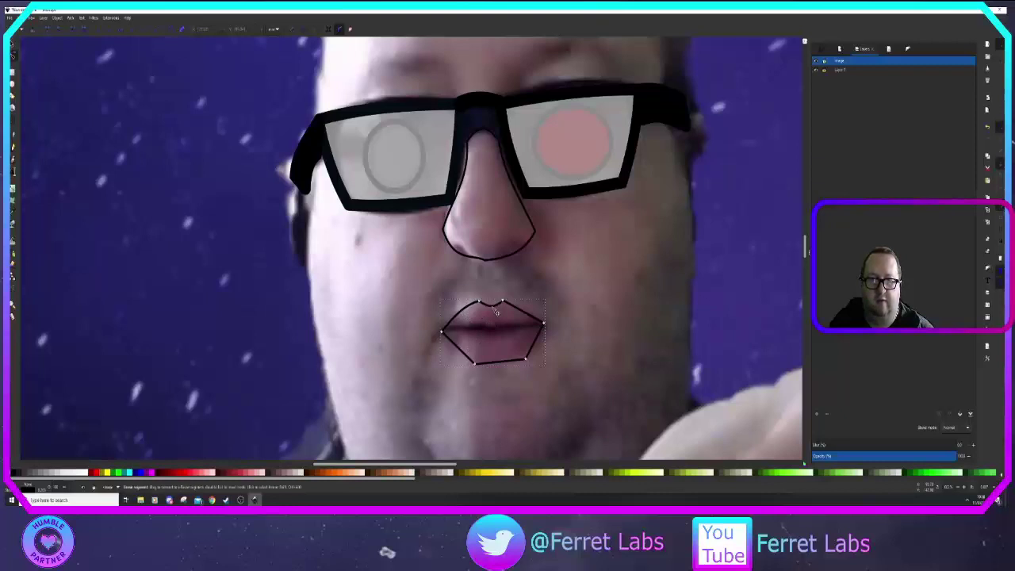
left_click_drag(526, 314, 532, 309)
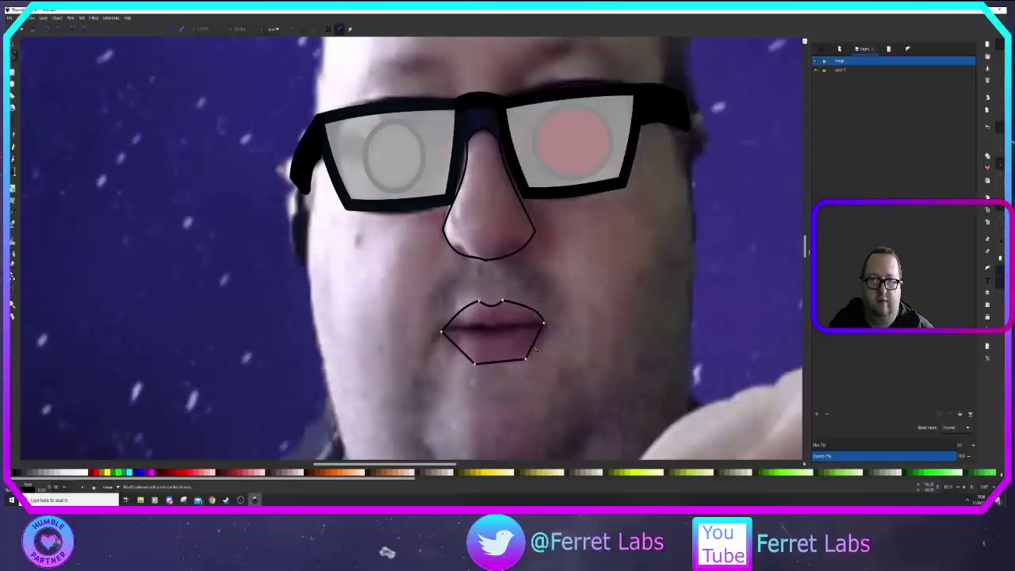
left_click_drag(533, 346, 459, 352)
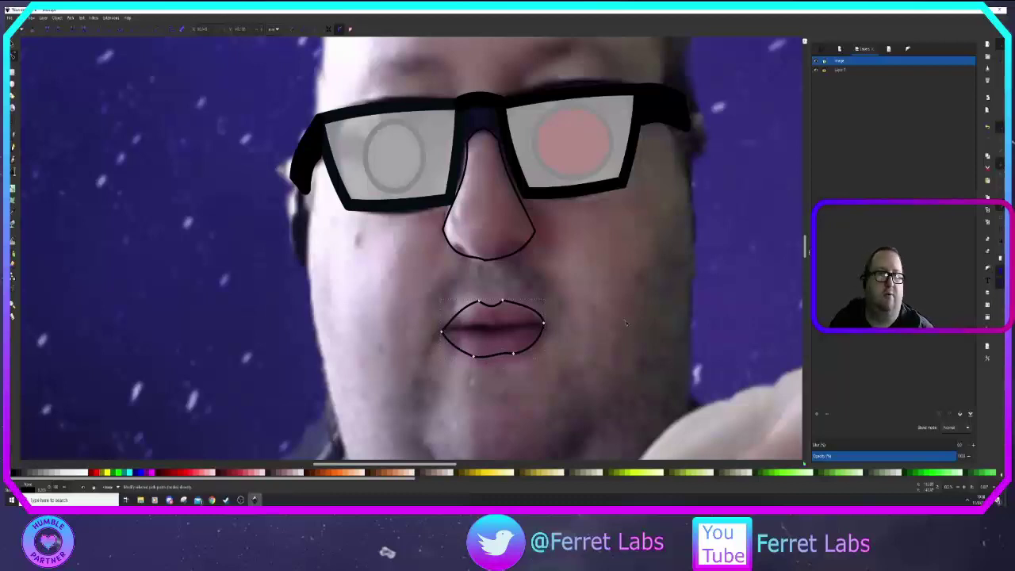
Step: Trace the face as a closed straight-segment outline from the chin around the cheeks and forehead with the Pen tool
scroll(627, 302, "up", 3)
scroll(626, 307, "down", 5)
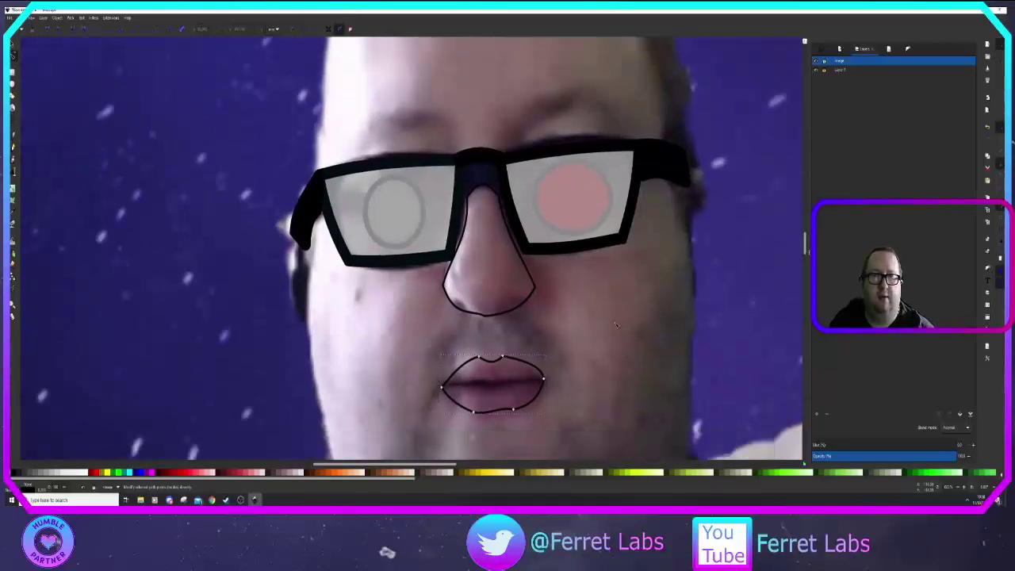
scroll(635, 323, "up", 2)
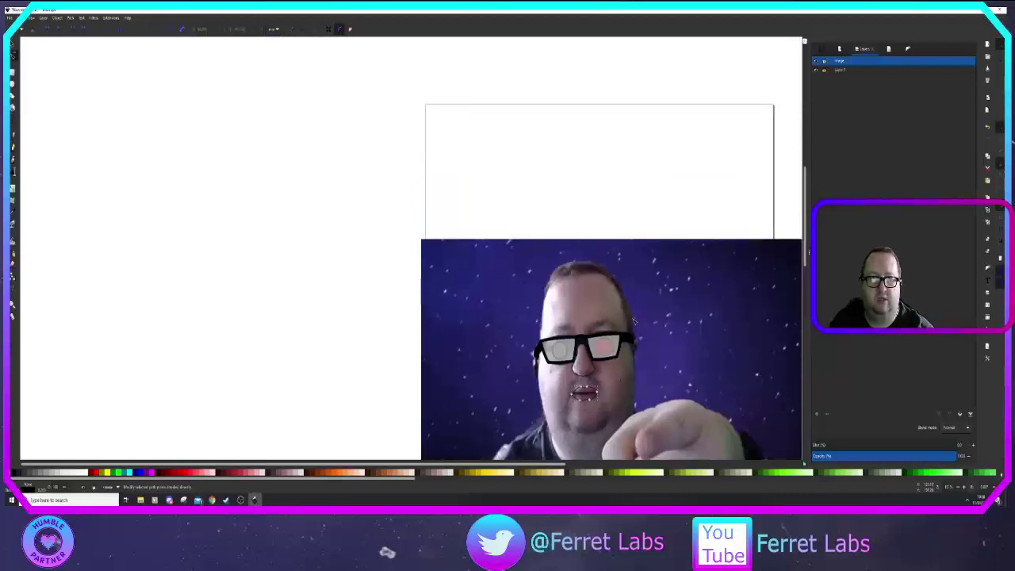
scroll(636, 323, "down", 2)
scroll(649, 316, "up", 2)
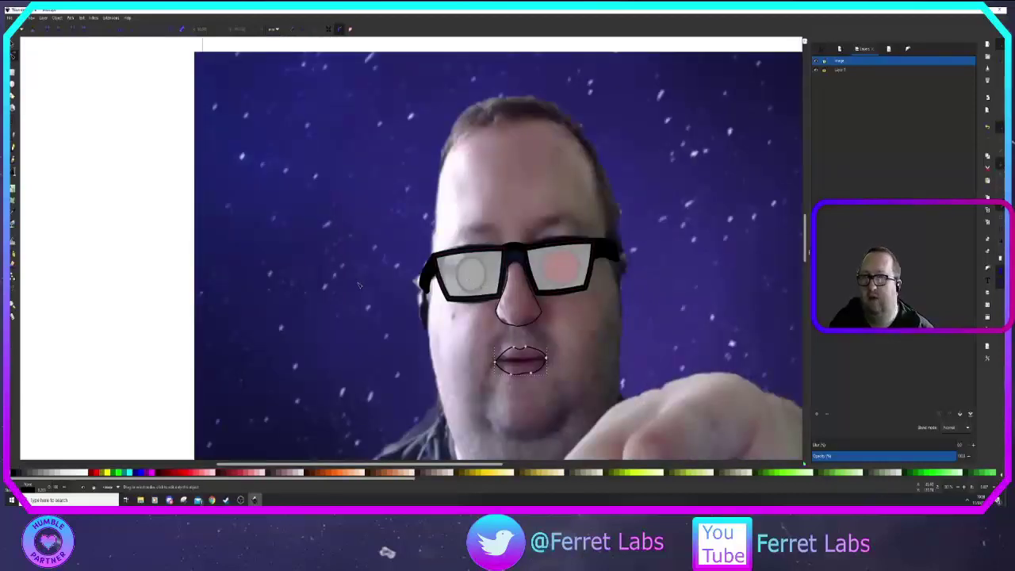
left_click(14, 135)
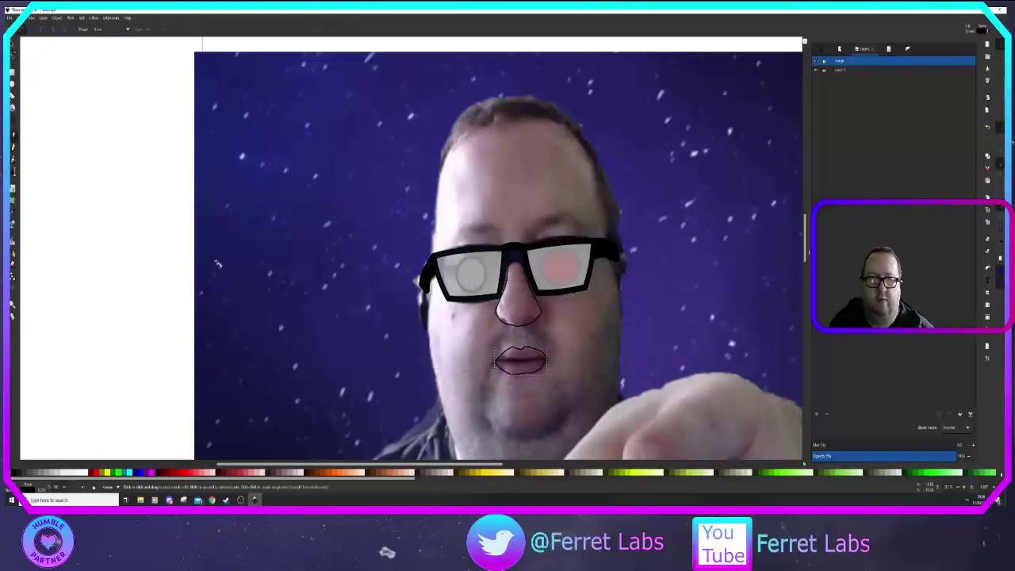
left_click(485, 418)
left_click(483, 417)
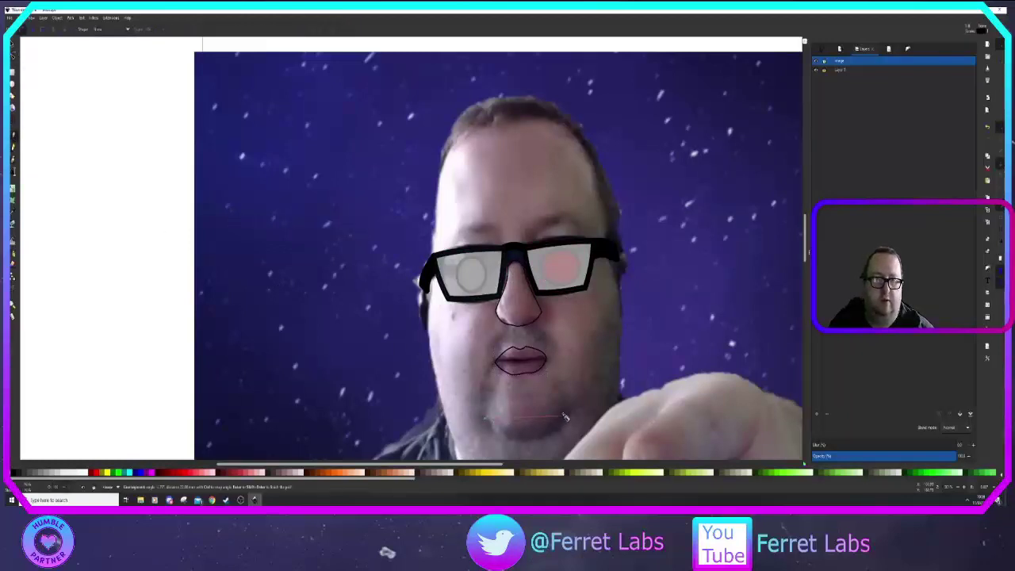
left_click(564, 412)
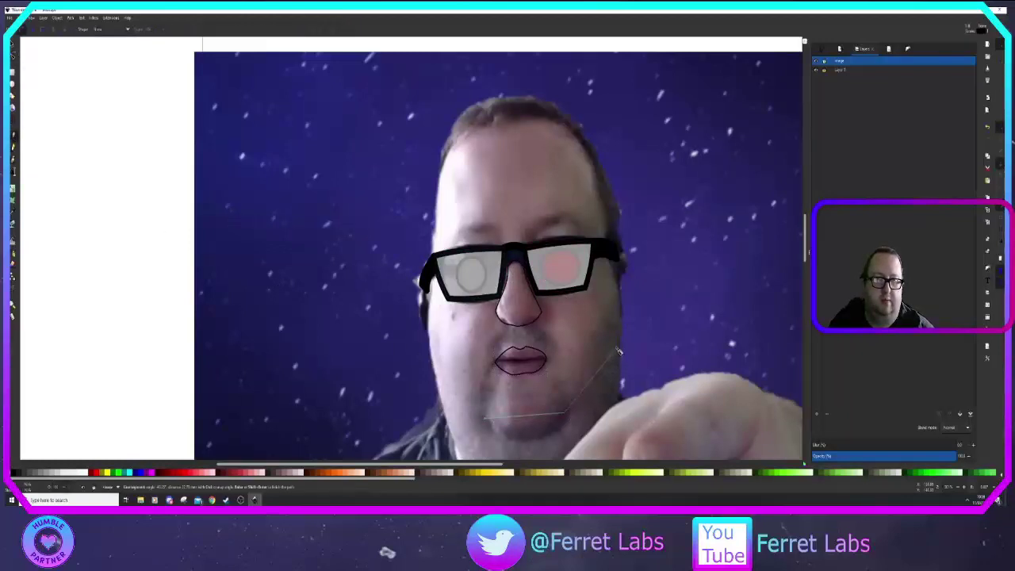
left_click(617, 348)
left_click(617, 258)
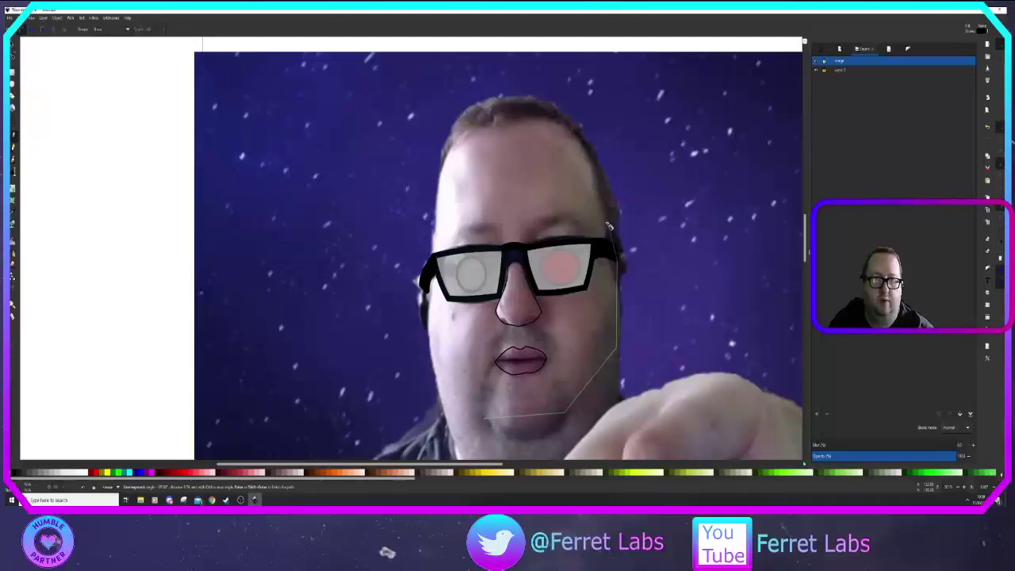
left_click(579, 132)
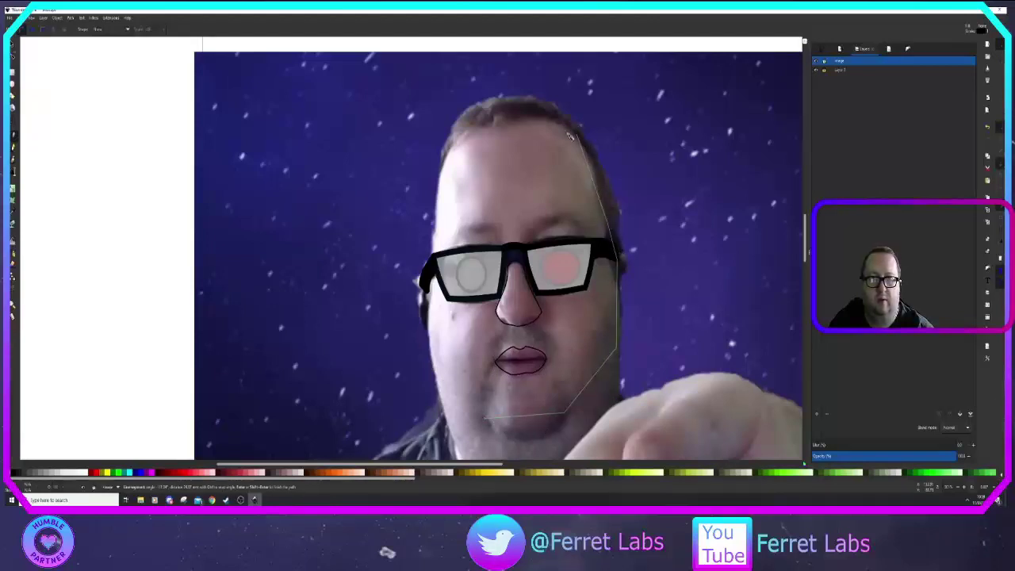
left_click(510, 125)
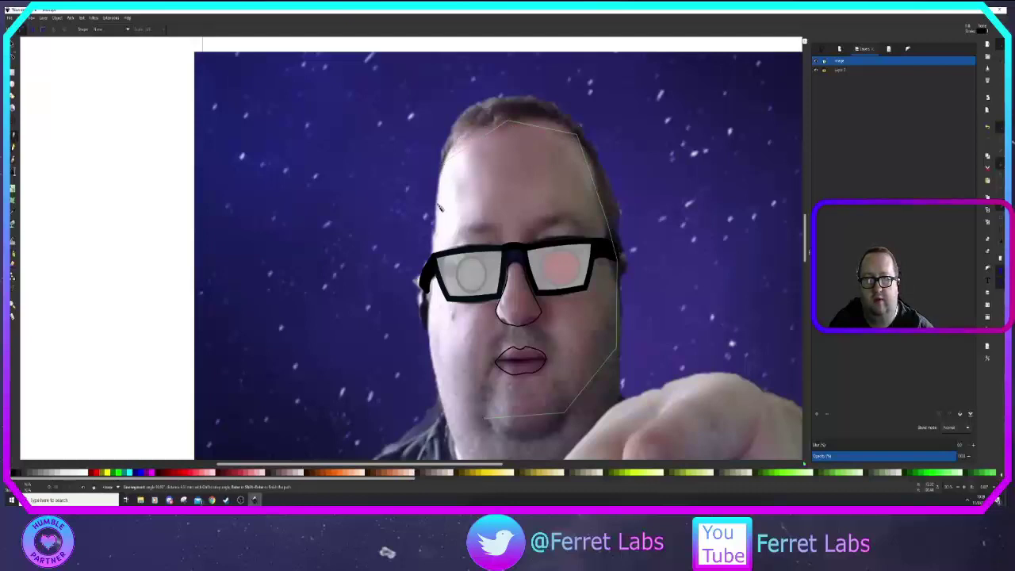
left_click(433, 253)
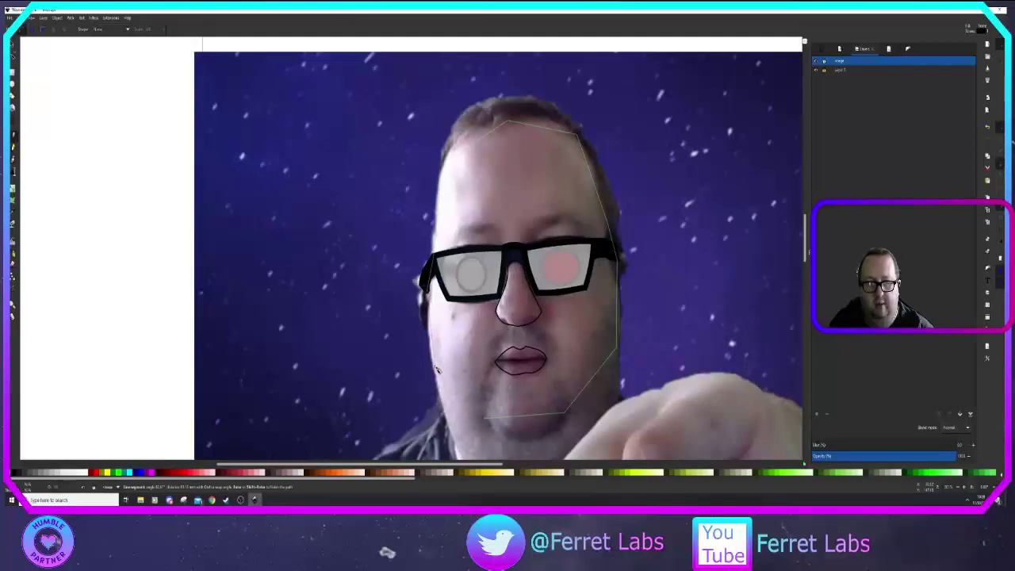
left_click(437, 368)
left_click(486, 417)
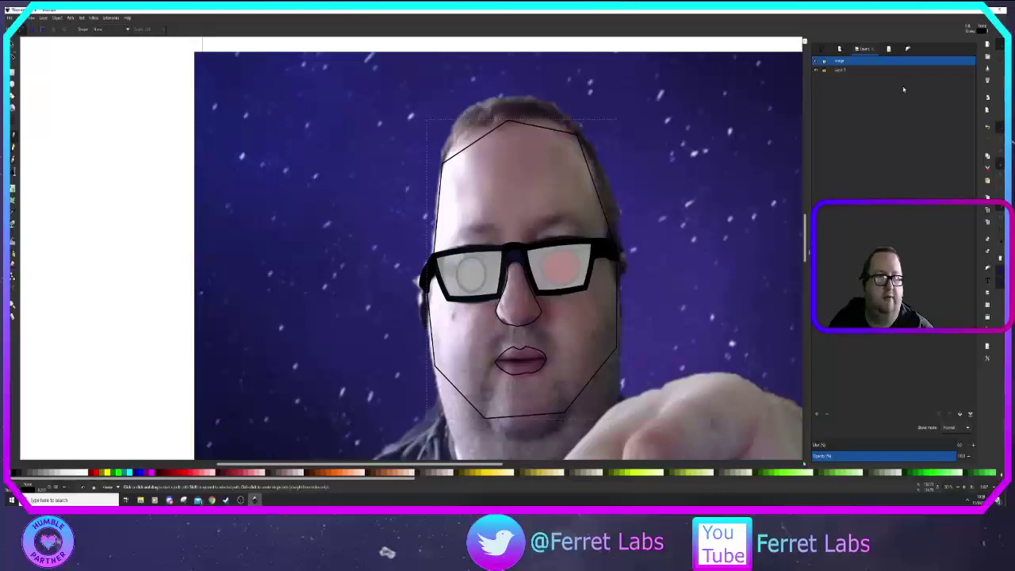
Step: Check the face outline's fill settings and hide the webcam photo layer
left_click(908, 50)
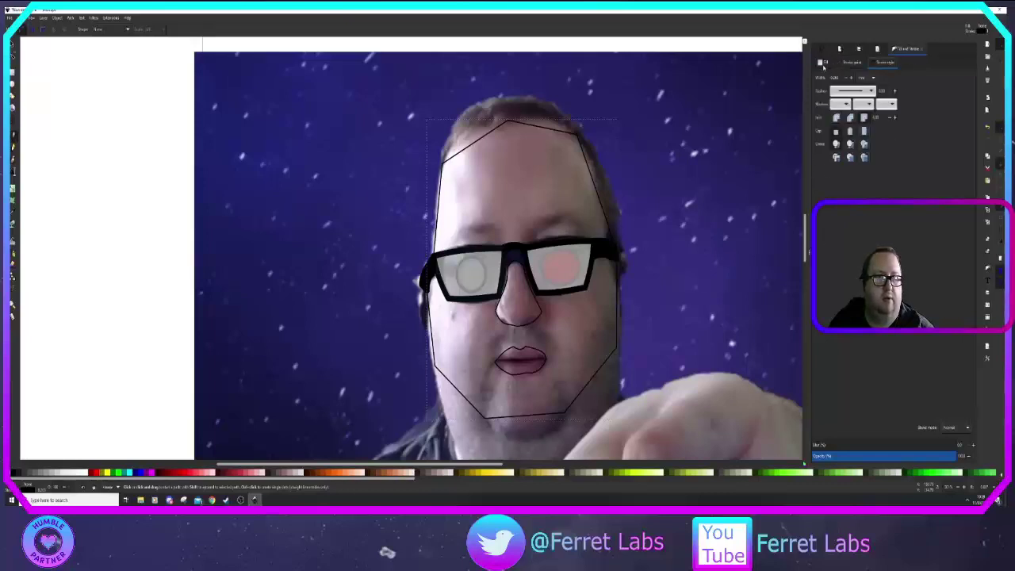
left_click(825, 62)
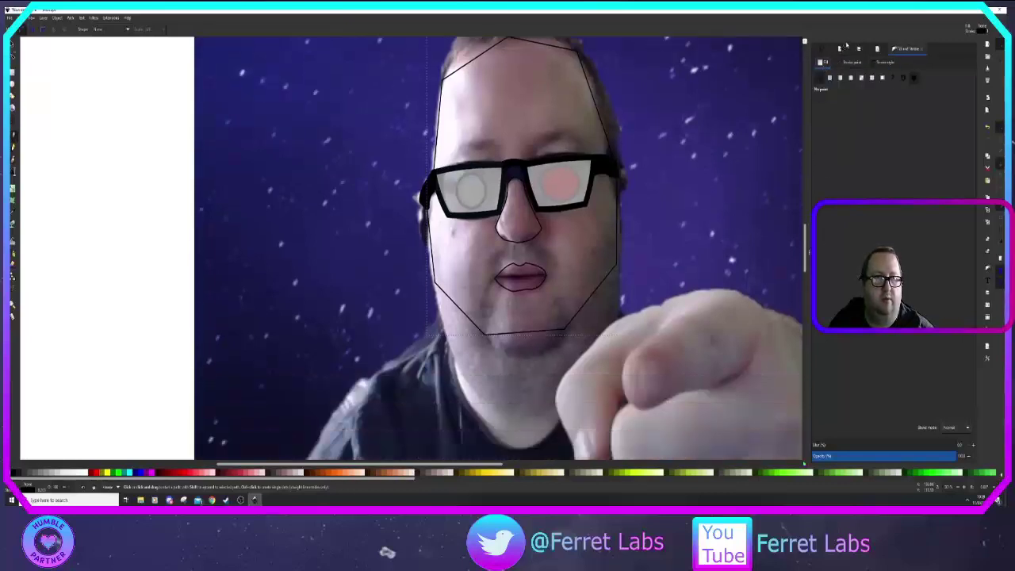
left_click(842, 49)
left_click(889, 48)
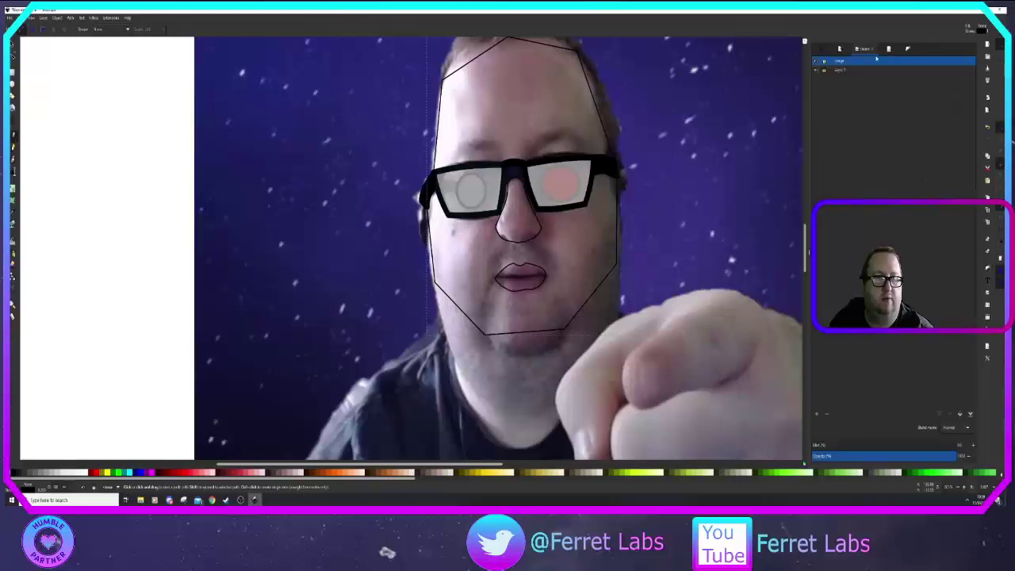
left_click(816, 70)
Step: Give the face outline a flat fill in the skin colour sampled from the drawn hand
scroll(696, 229, "down", 2)
scroll(691, 228, "up", 3)
scroll(690, 225, "down", 4)
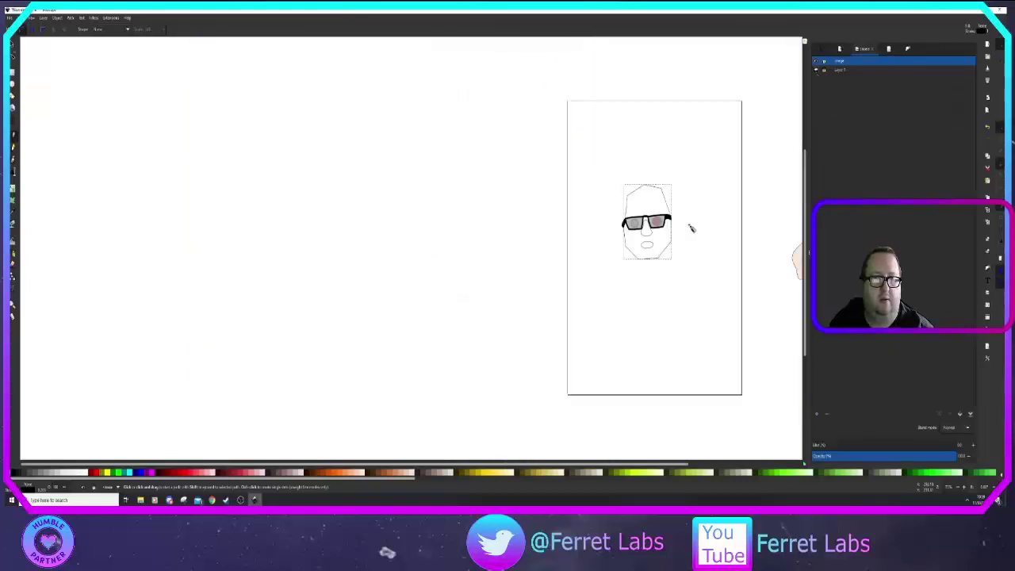
scroll(737, 238, "right", 5)
scroll(575, 266, "up", 3)
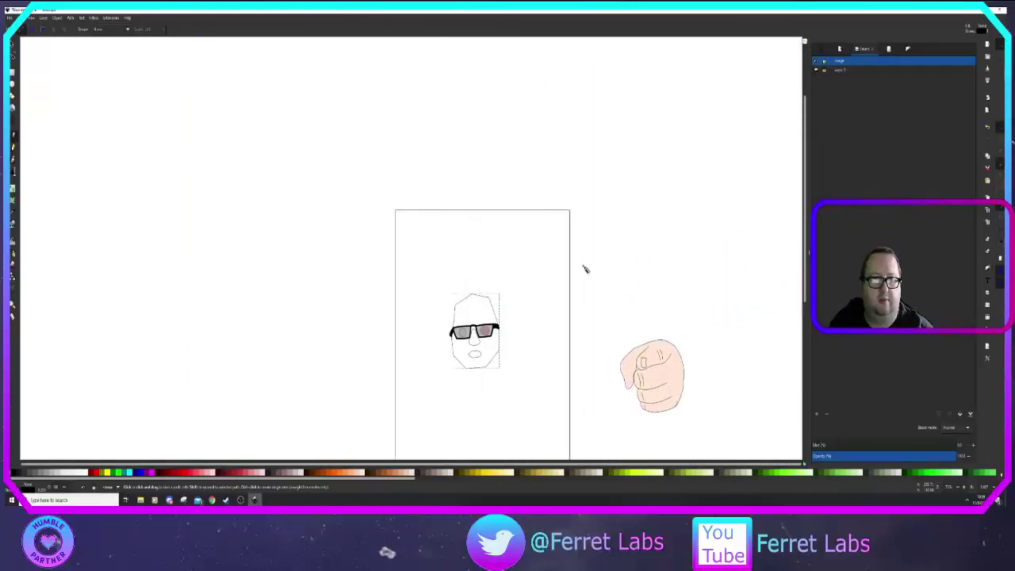
scroll(587, 270, "down", 2)
scroll(588, 281, "up", 4)
scroll(588, 286, "down", 2)
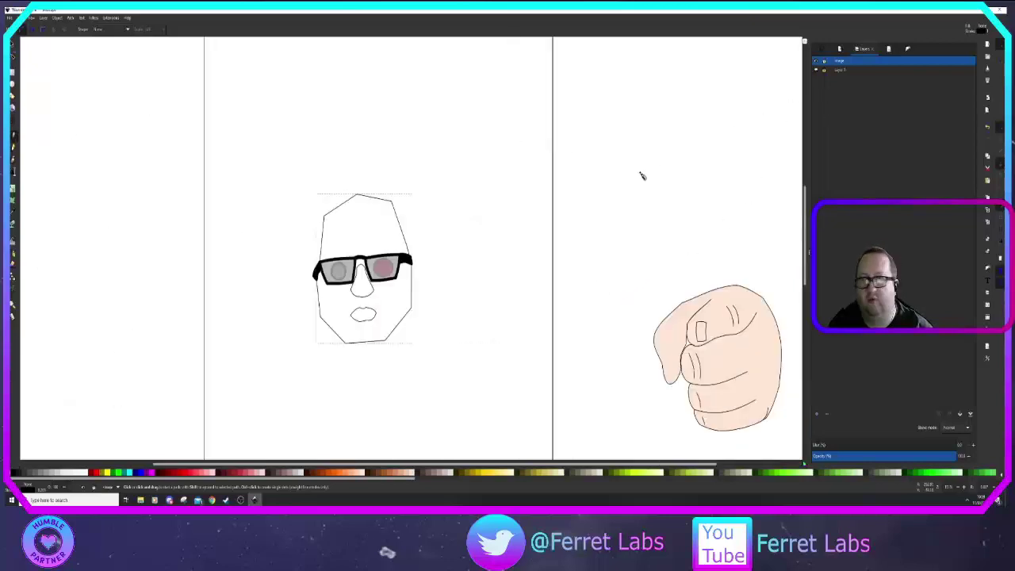
key("s")
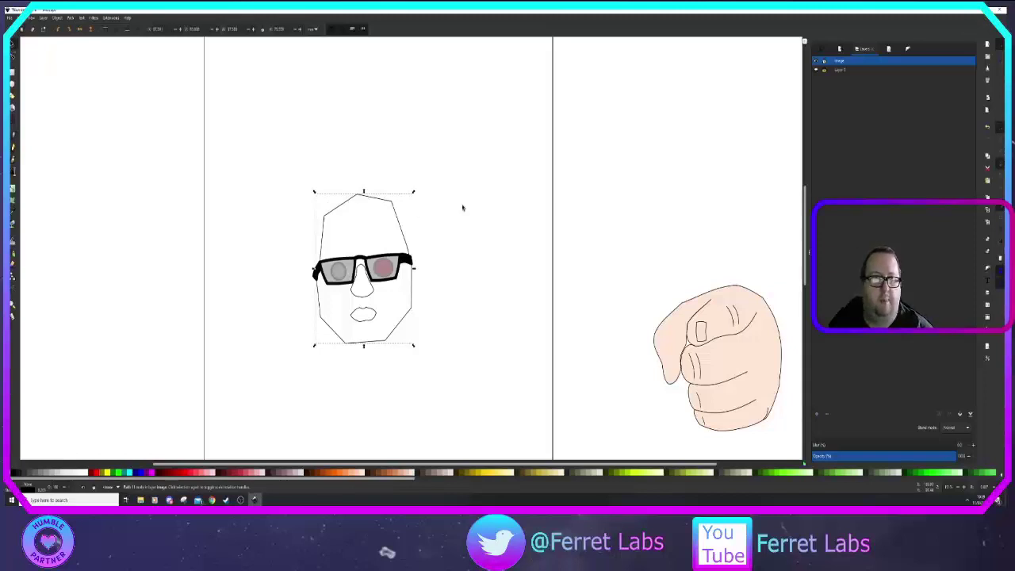
key("ctrl+shift+f")
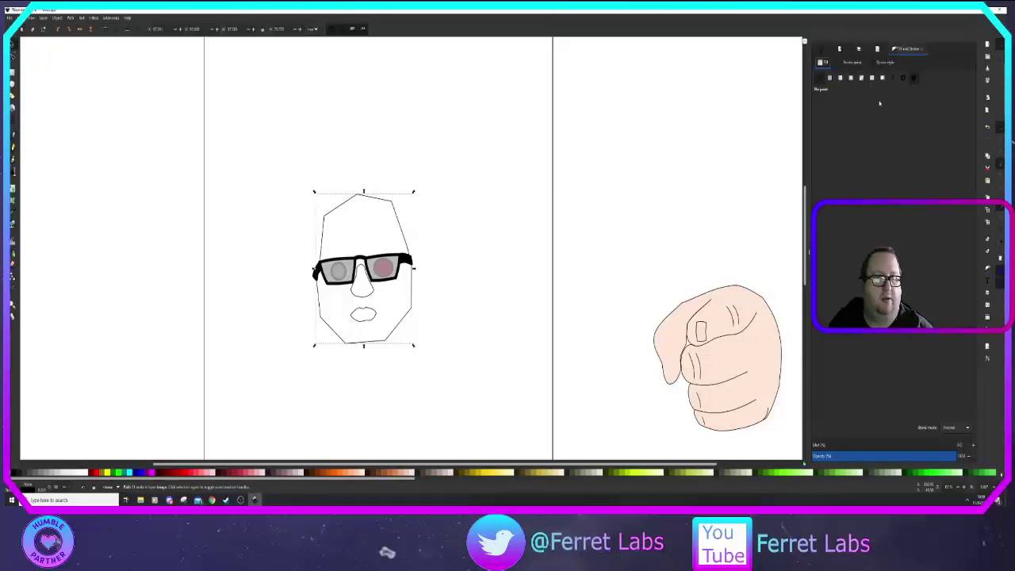
left_click(830, 78)
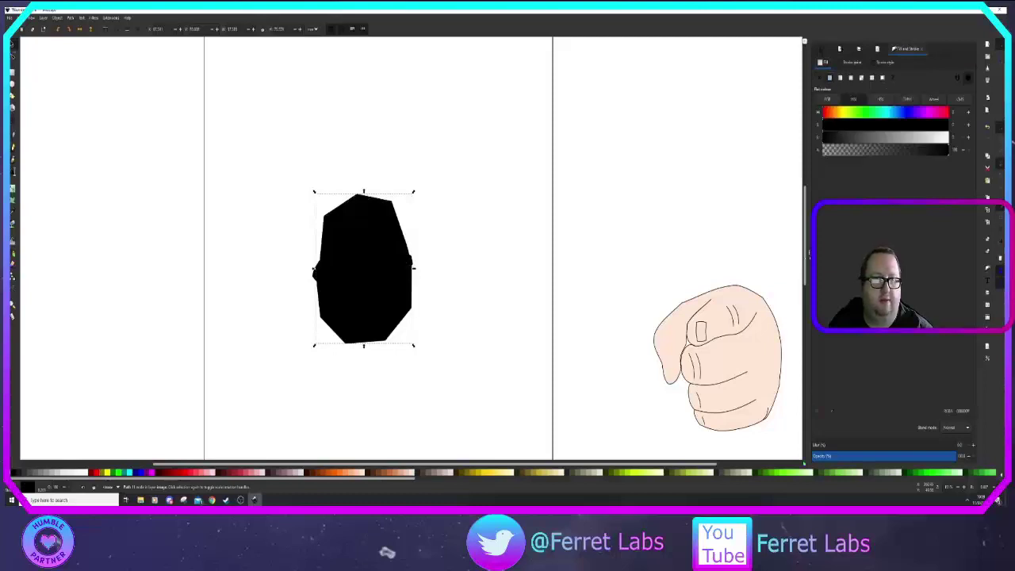
key("d")
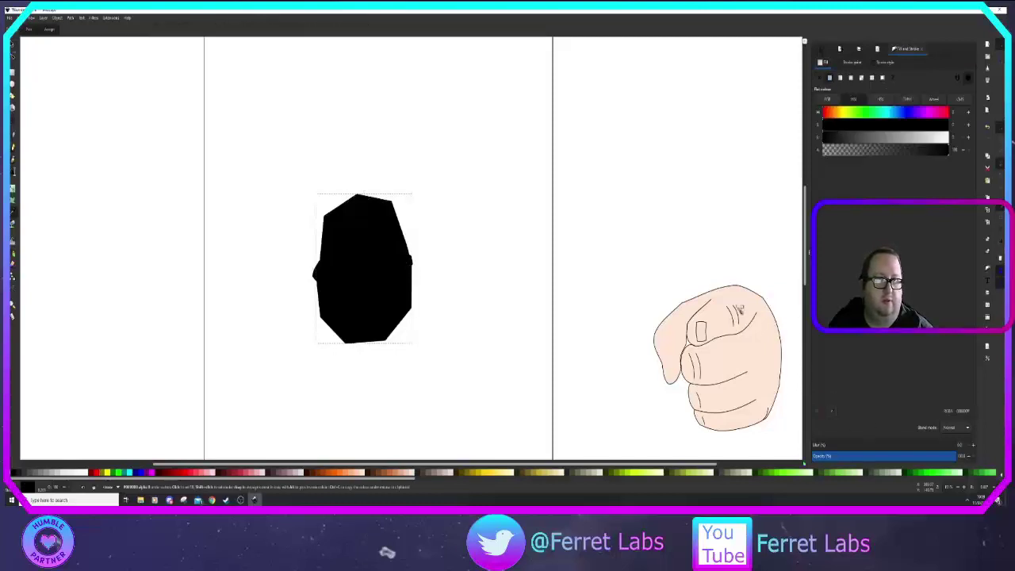
left_click(728, 324)
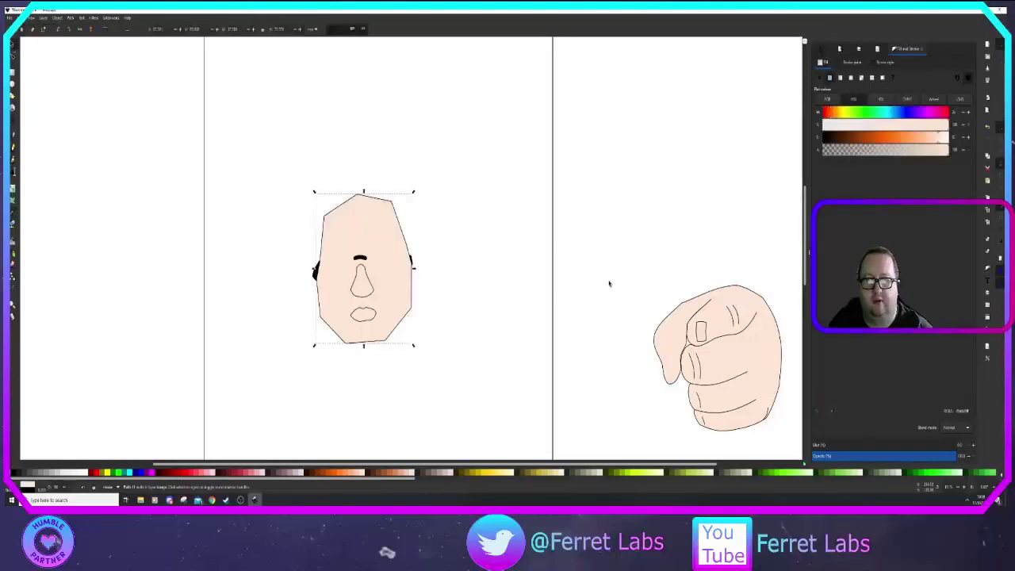
Step: Lower the filled face in the stacking order until it lies behind the glasses, nose and mouth, and deselect it
key("Page_Down")
key("Page_Down")
key("Page_Down")
key("Page_Down")
key("Page_Down")
key("Page_Down")
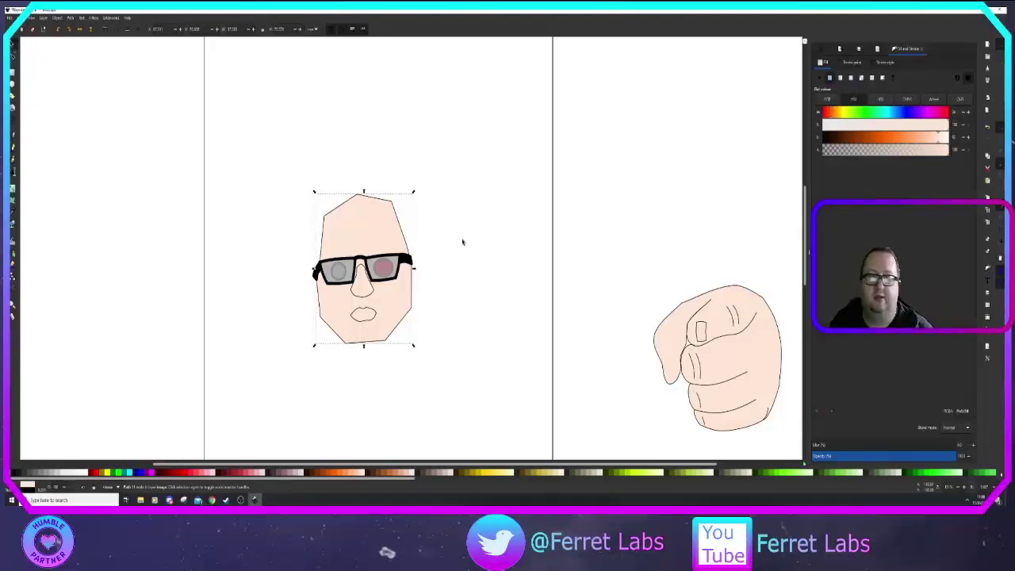
left_click(236, 192)
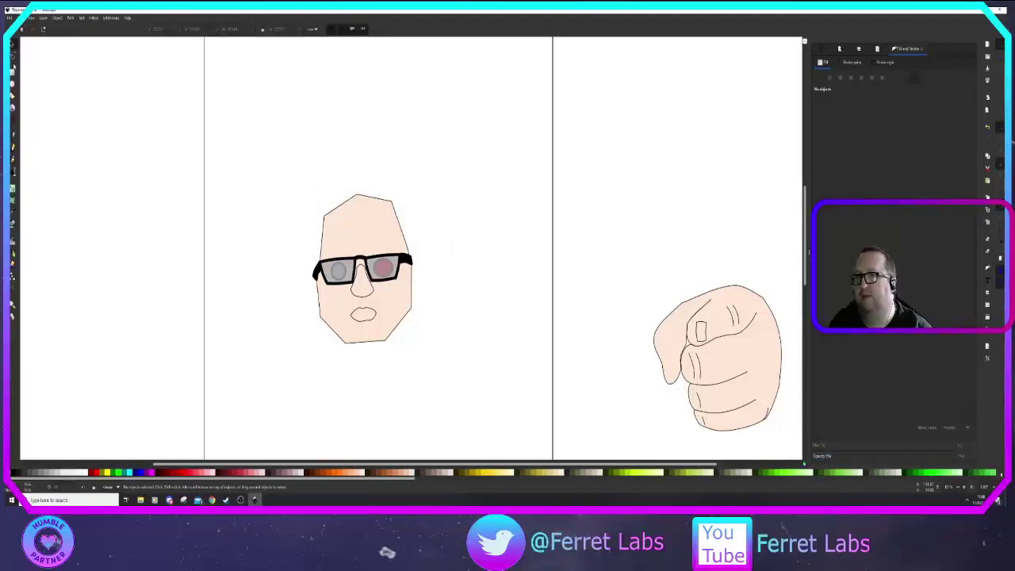
Step: Bend the straight segments of the face outline into smooth curves around the chin, cheeks and forehead with the Node tool, and deselect it
left_click(12, 65)
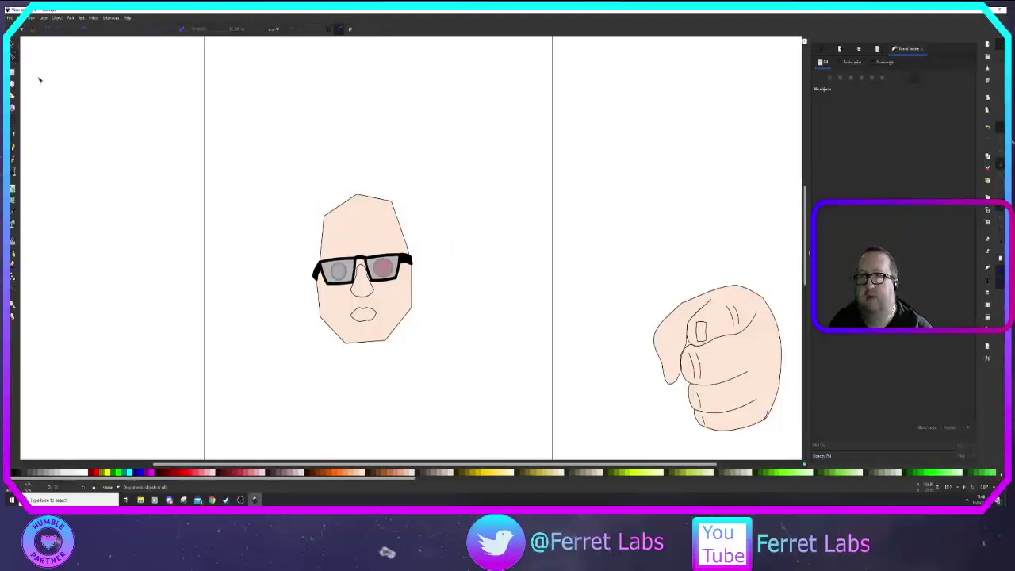
left_click(365, 344)
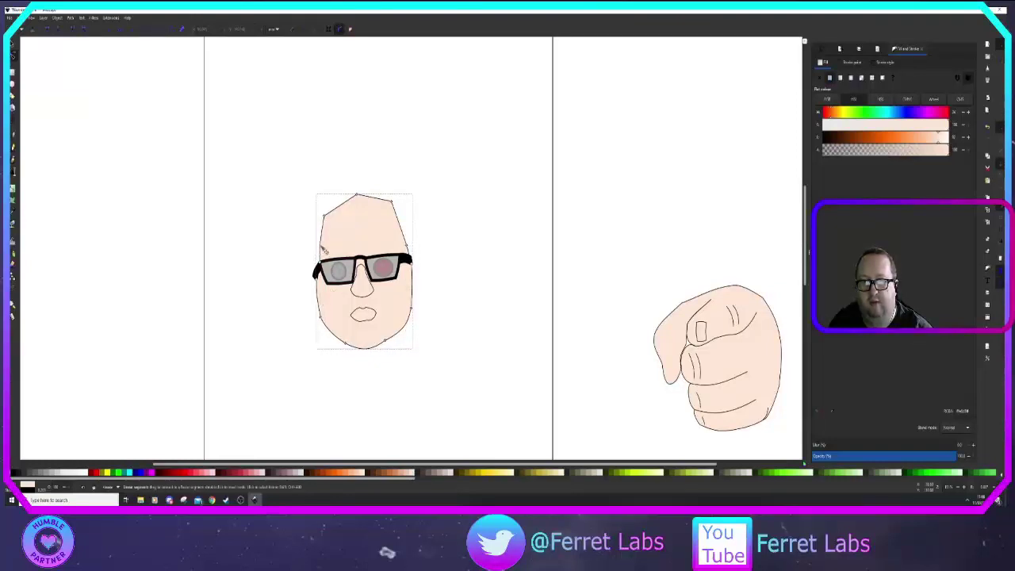
left_click_drag(336, 210, 337, 199)
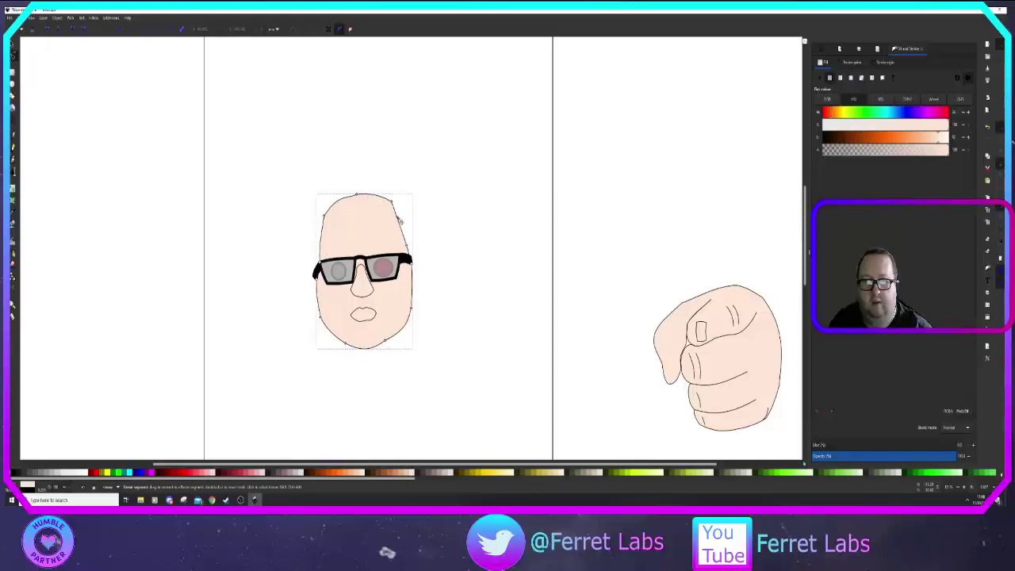
left_click_drag(398, 218, 401, 219)
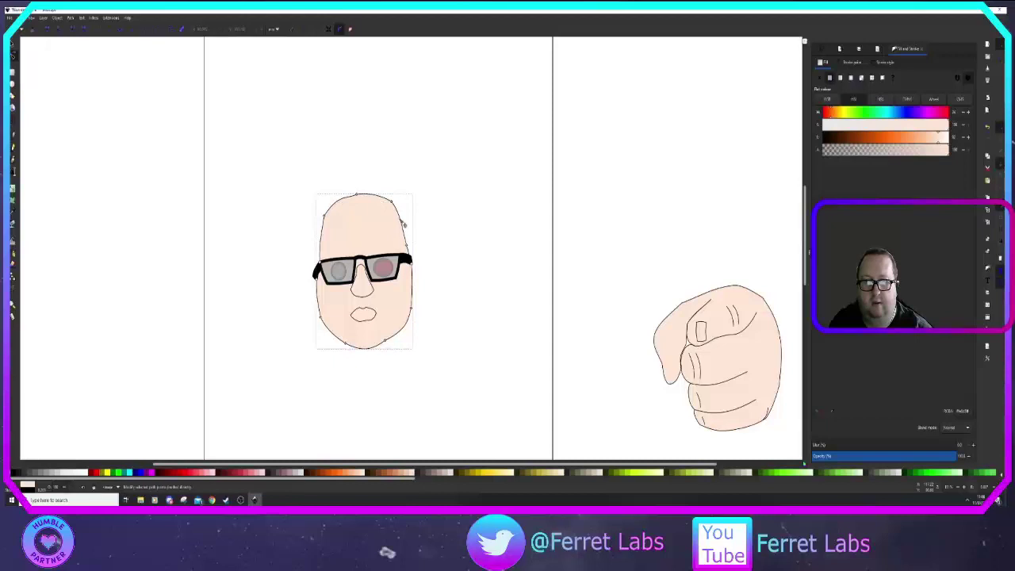
left_click(441, 258)
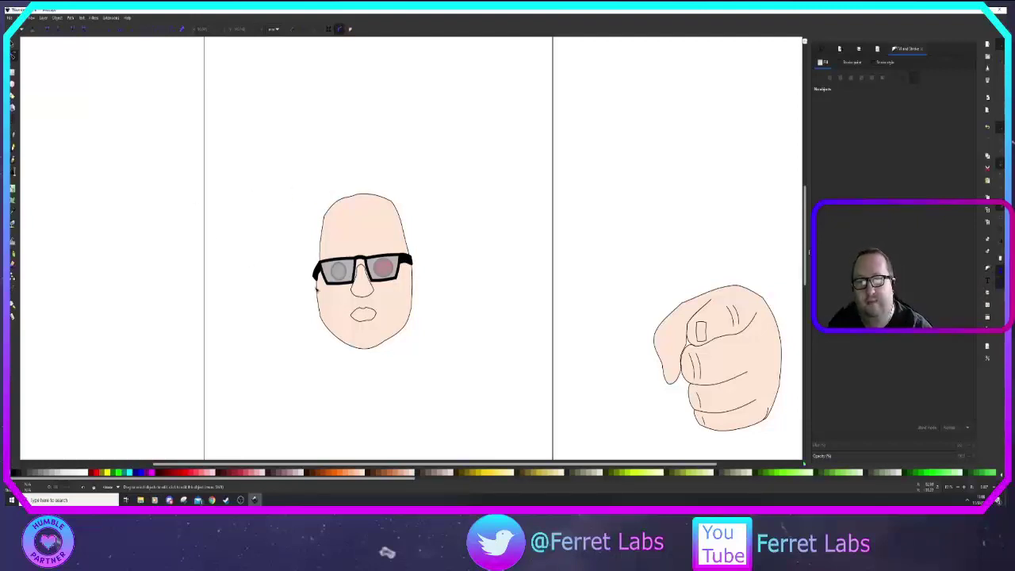
Step: Give the nose a linear gradient fill and open that gradient for editing
left_click(365, 298)
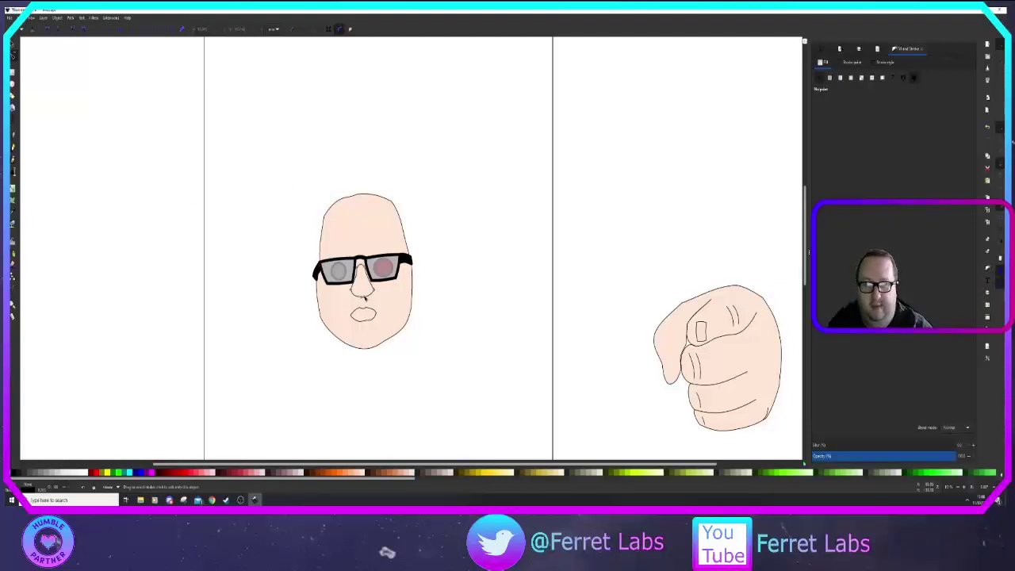
left_click(12, 45)
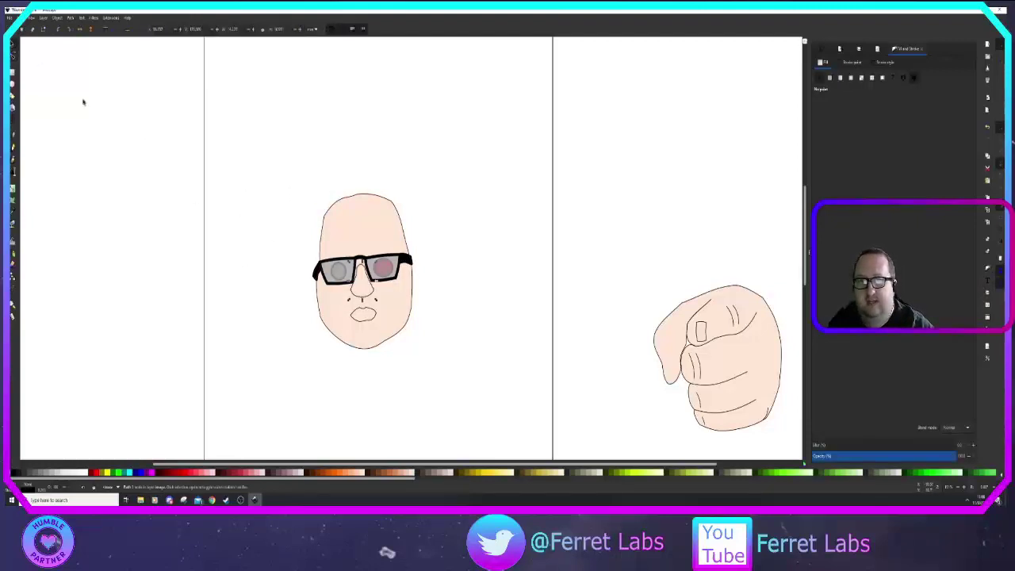
left_click(559, 295)
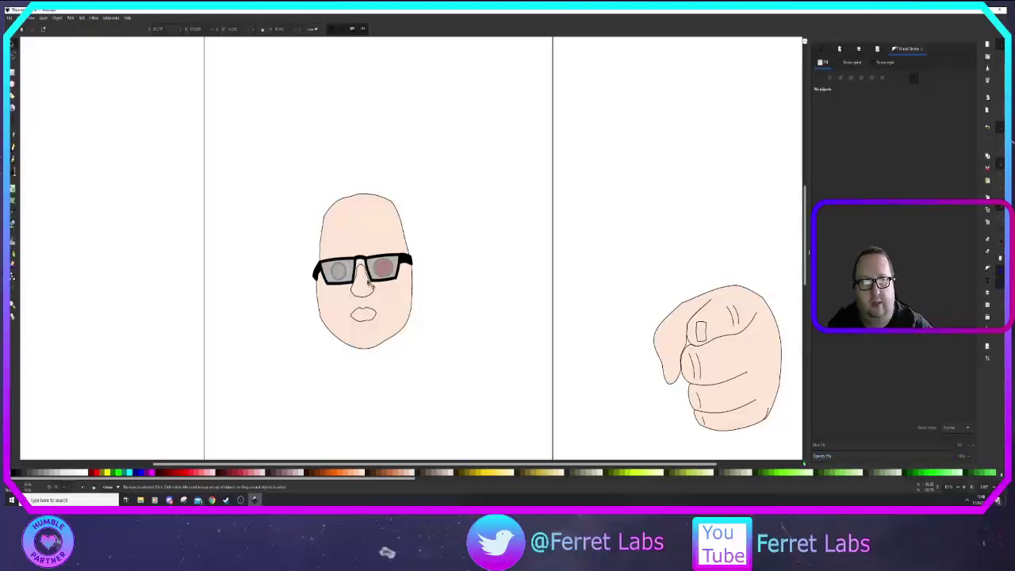
left_click(368, 299)
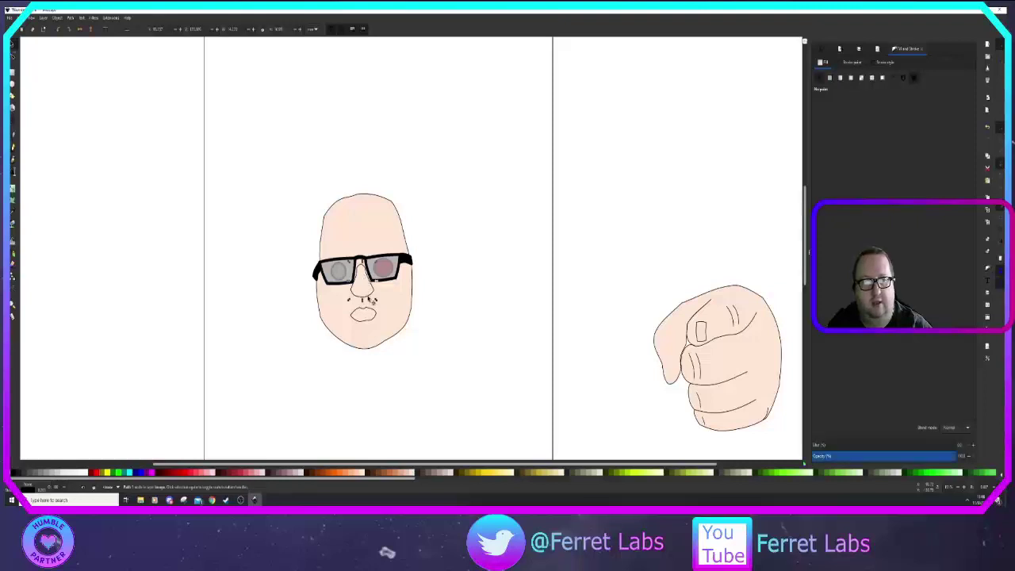
left_click(840, 79)
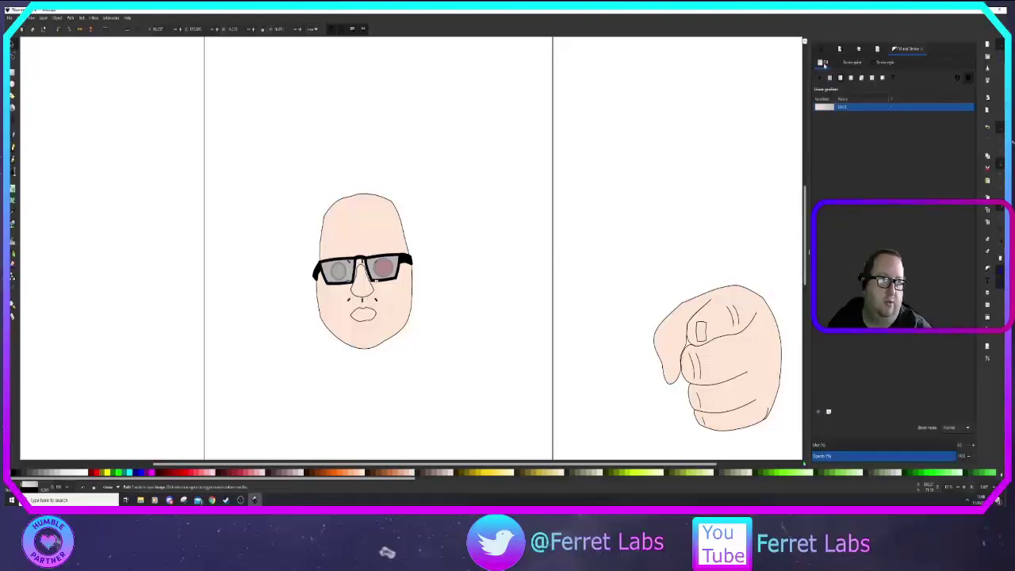
left_click(842, 108)
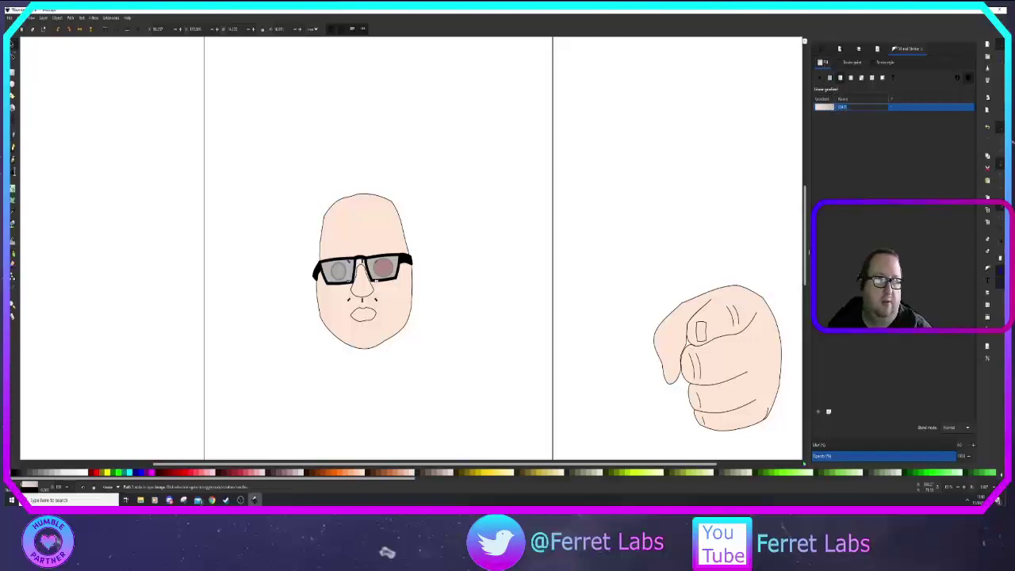
left_click(829, 412)
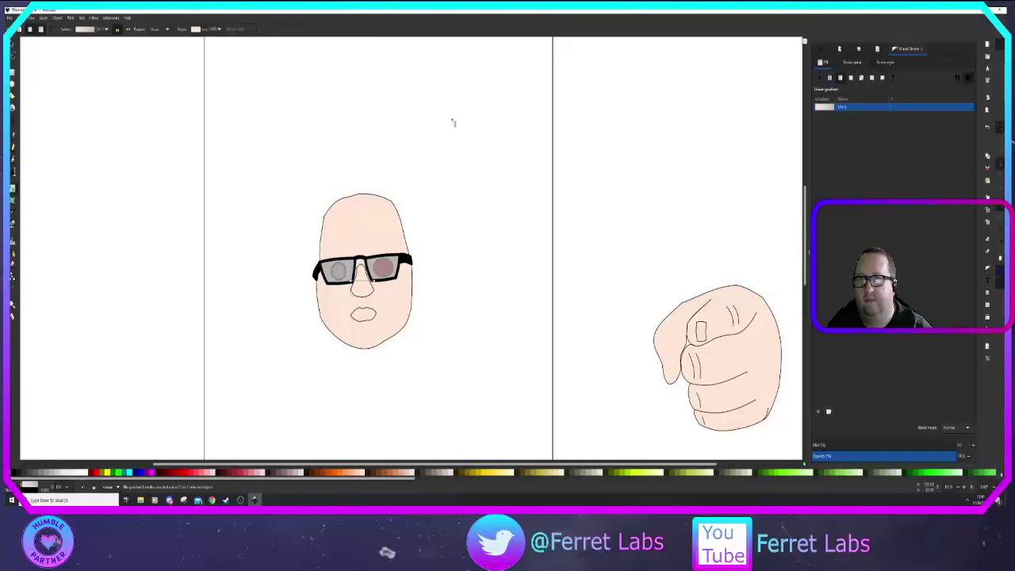
Step: Darken the first stop of the nose's linear gradient to a deeper peach, leaving the other stop light
left_click(210, 29)
left_click(209, 41)
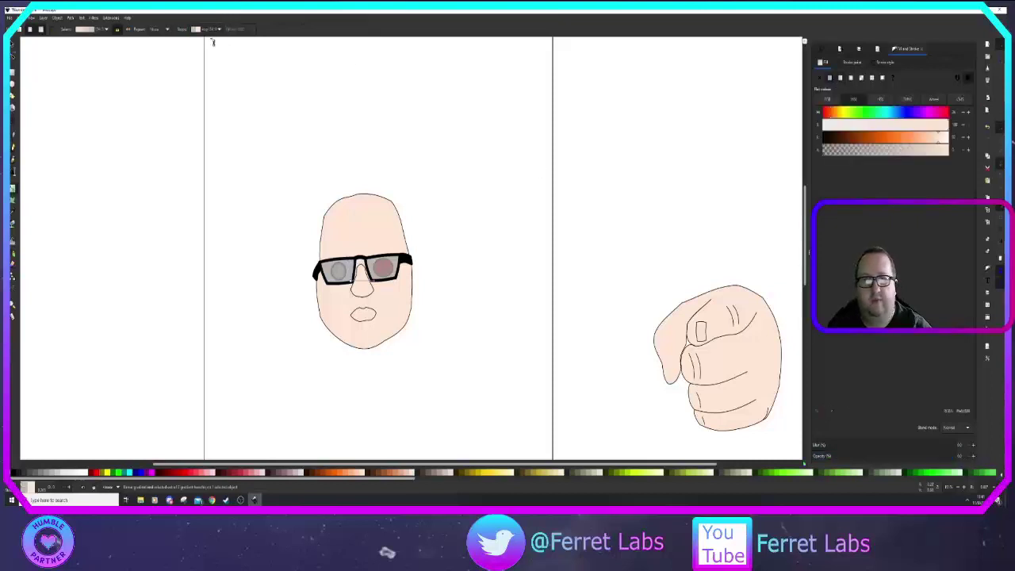
left_click(208, 29)
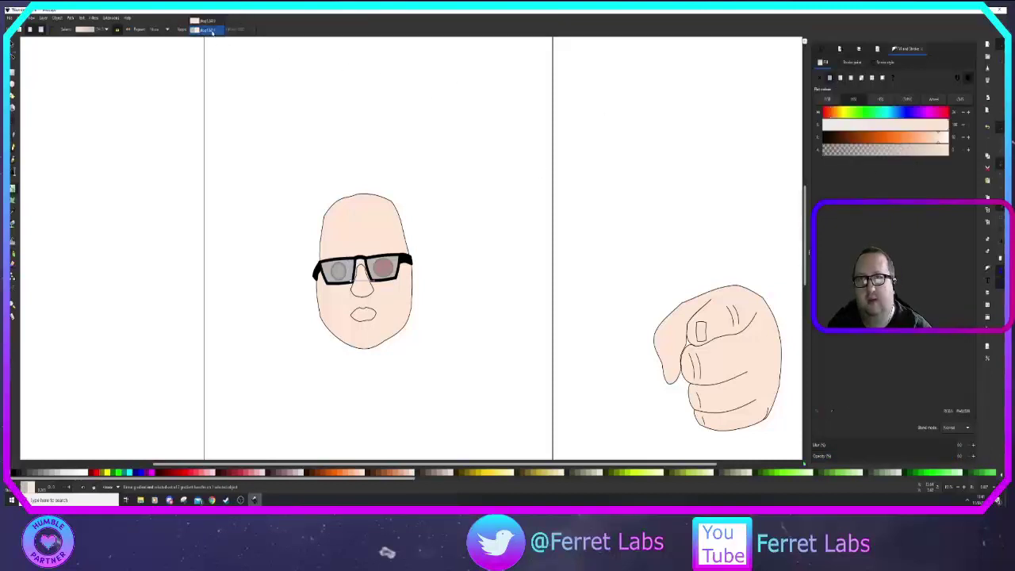
left_click(206, 21)
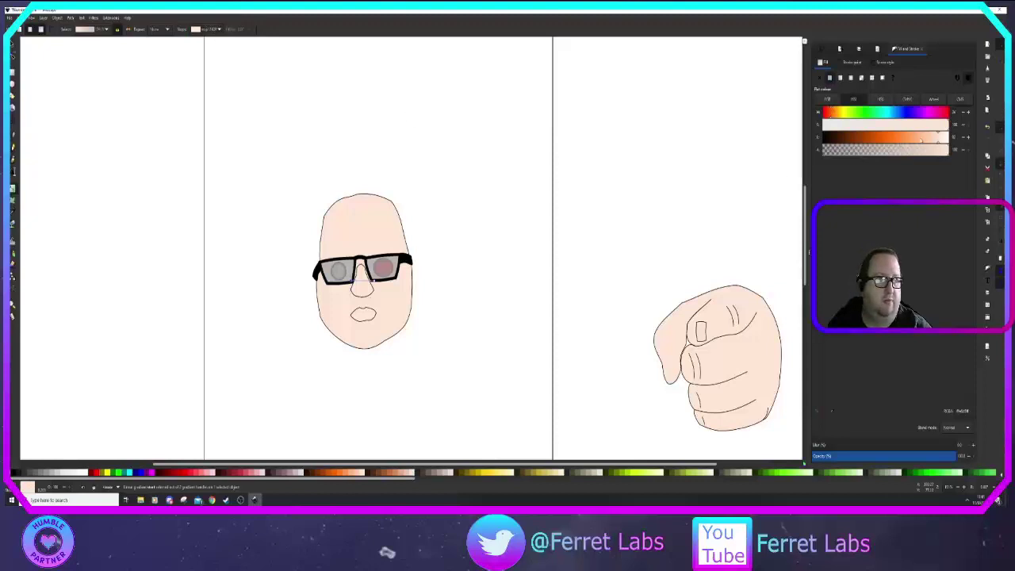
left_click_drag(930, 140, 926, 138)
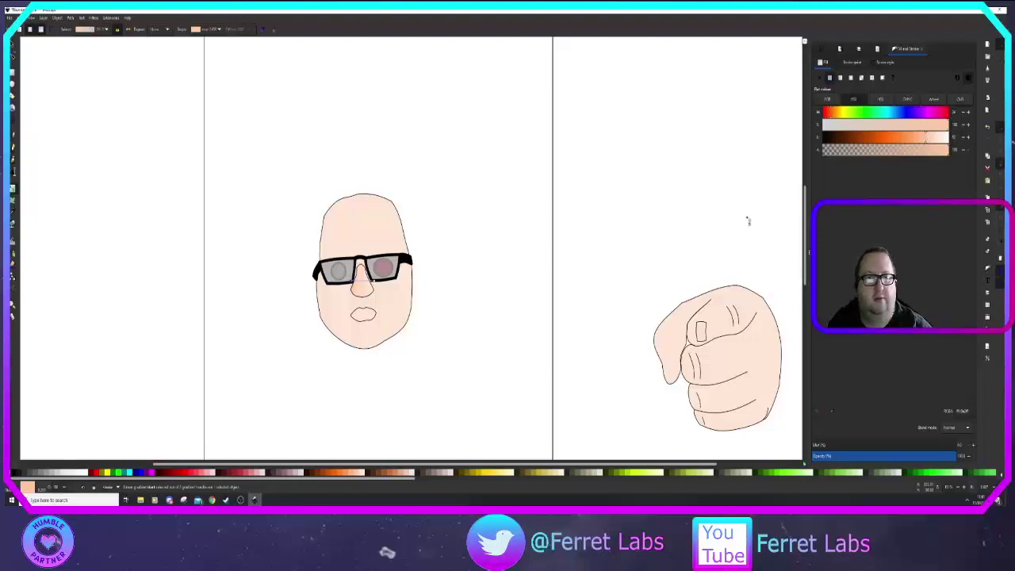
Step: Try the nose's linear gradient as the face fill, then restore the face's flat light peach colour
left_click(381, 209)
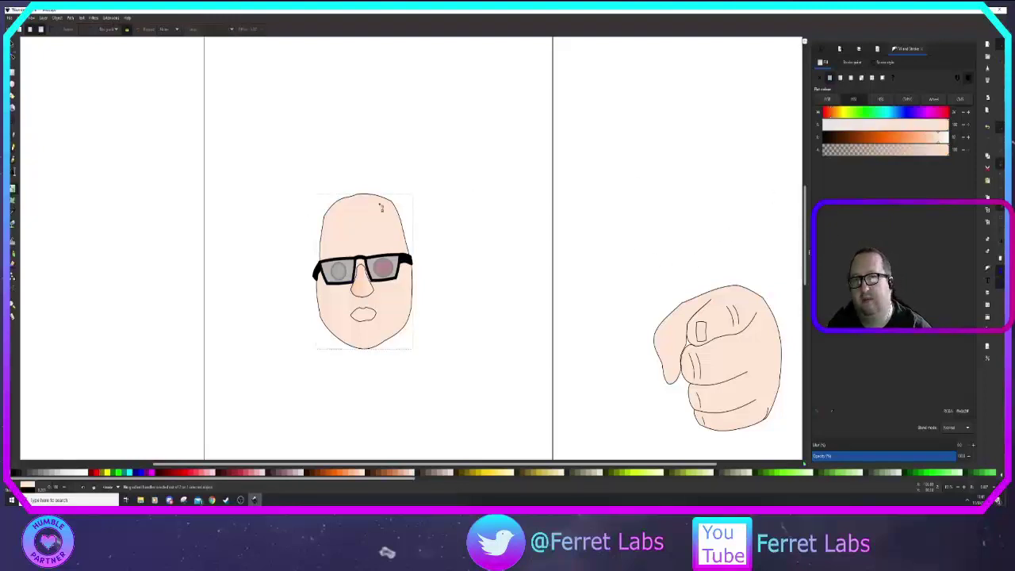
left_click(13, 46)
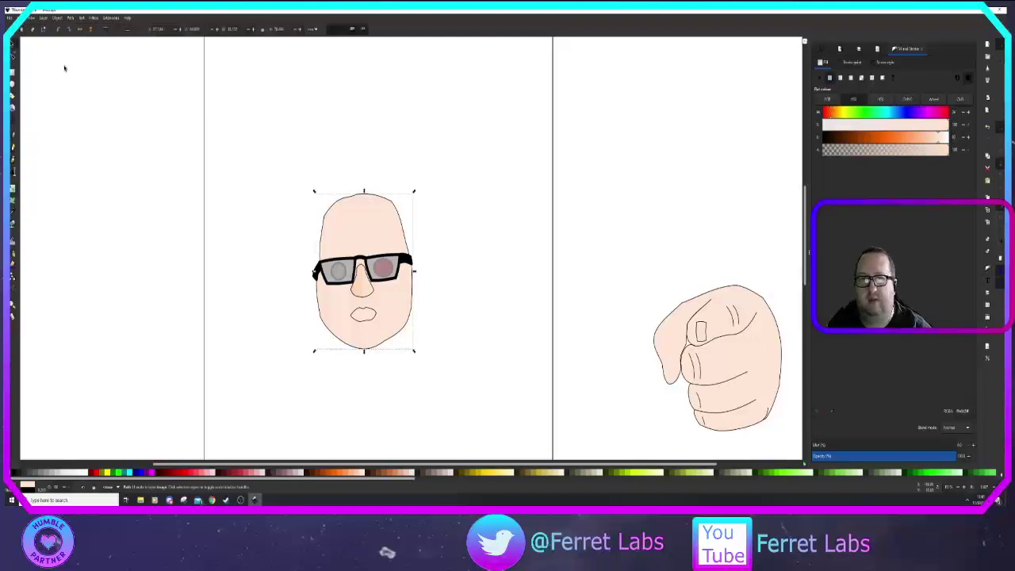
left_click(841, 78)
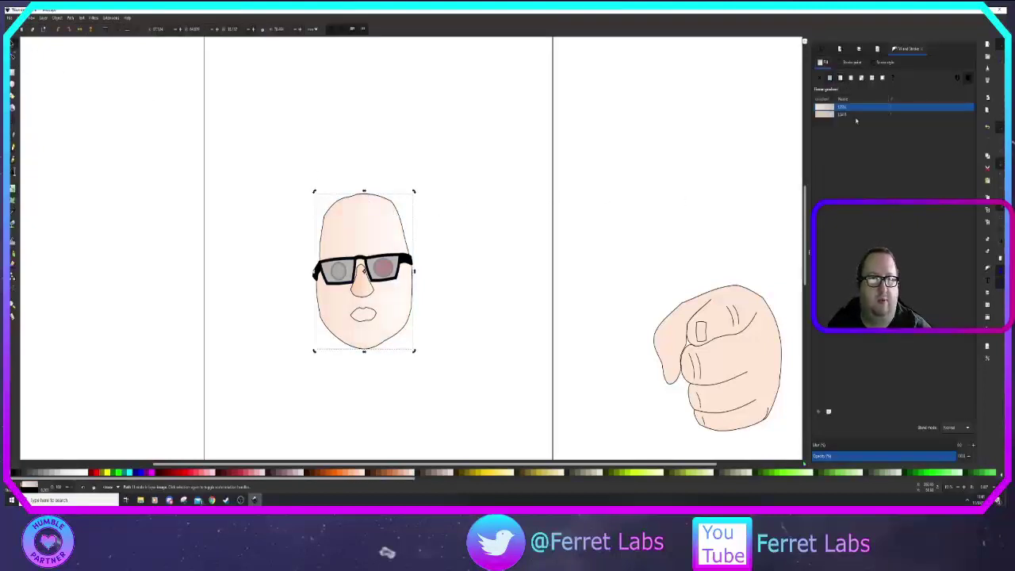
left_click(844, 116)
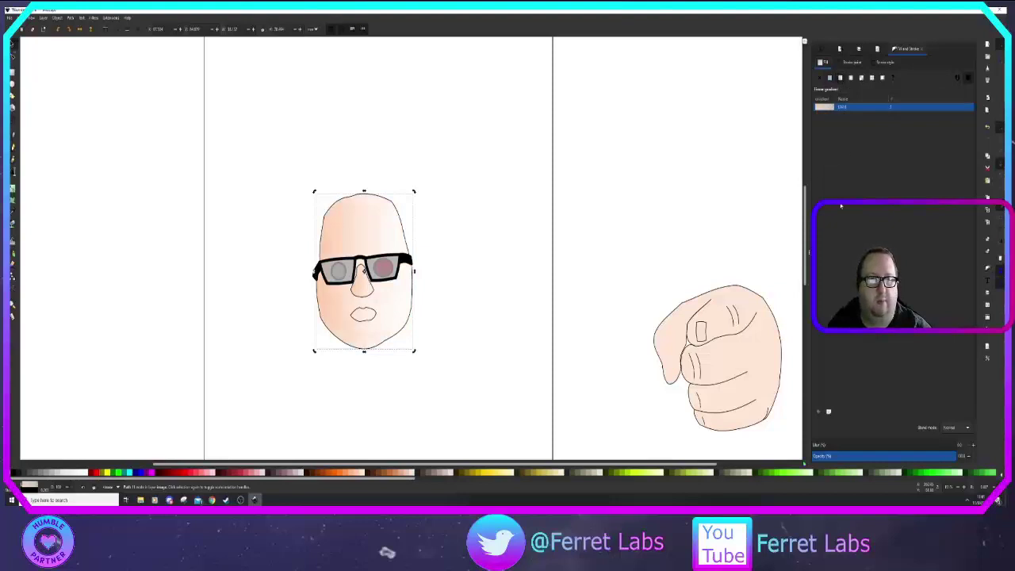
left_click(830, 78)
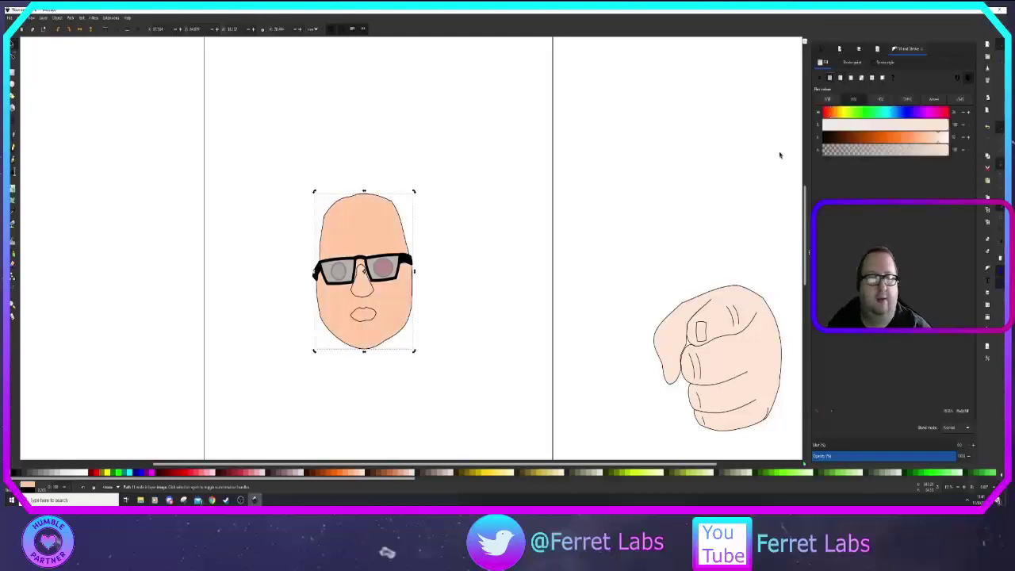
key("ctrl+z")
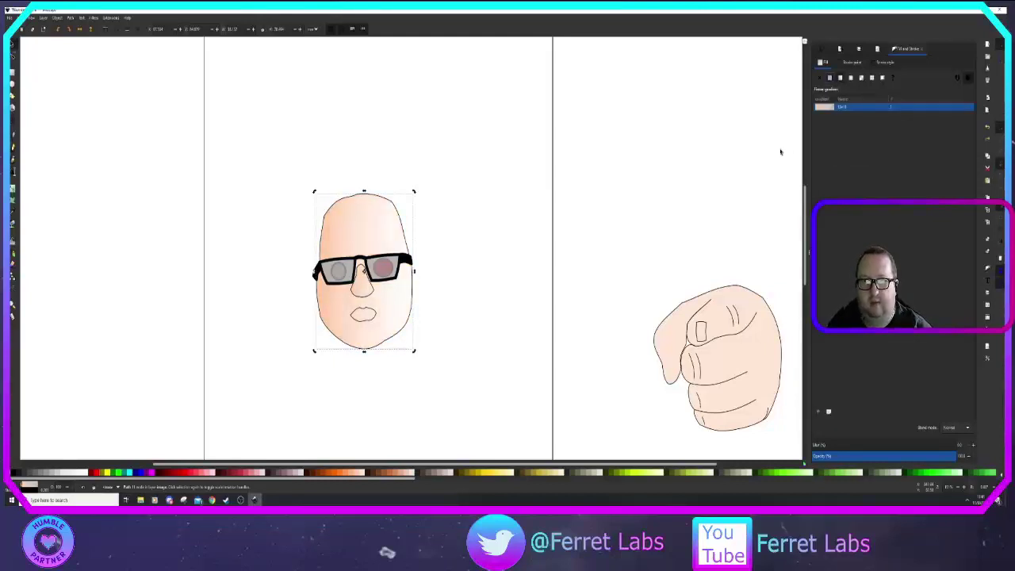
key("ctrl+shift+z")
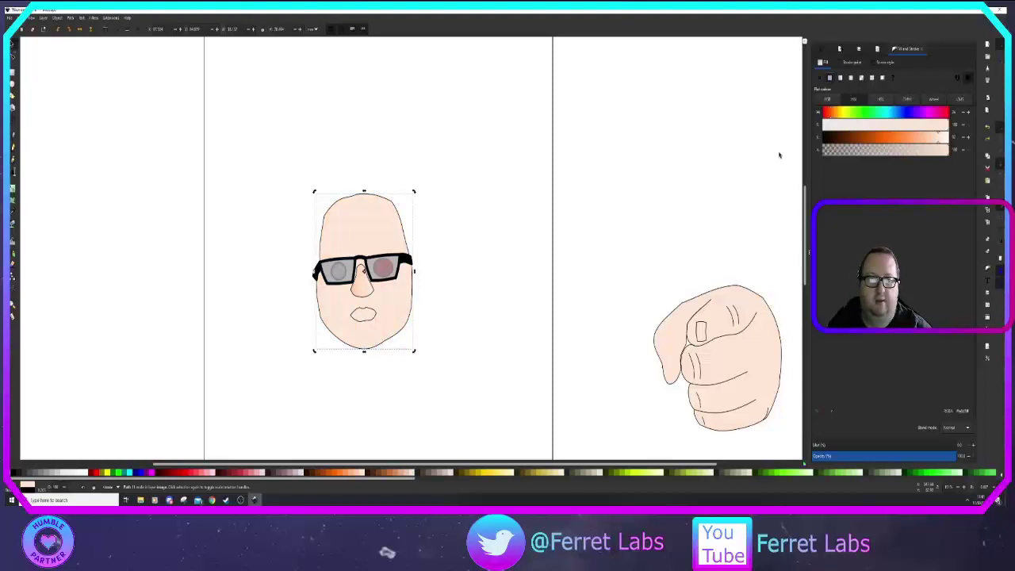
left_click(532, 252)
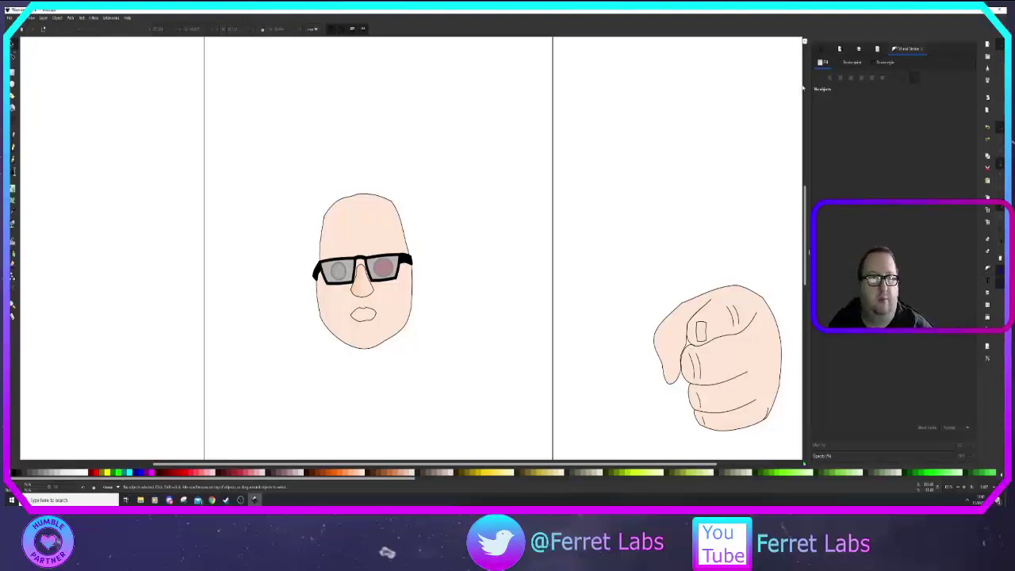
Step: Check the reference photo's layer, then draw a closed straight-edged hair outline from the top of the forehead to the temple on the right
left_click(860, 50)
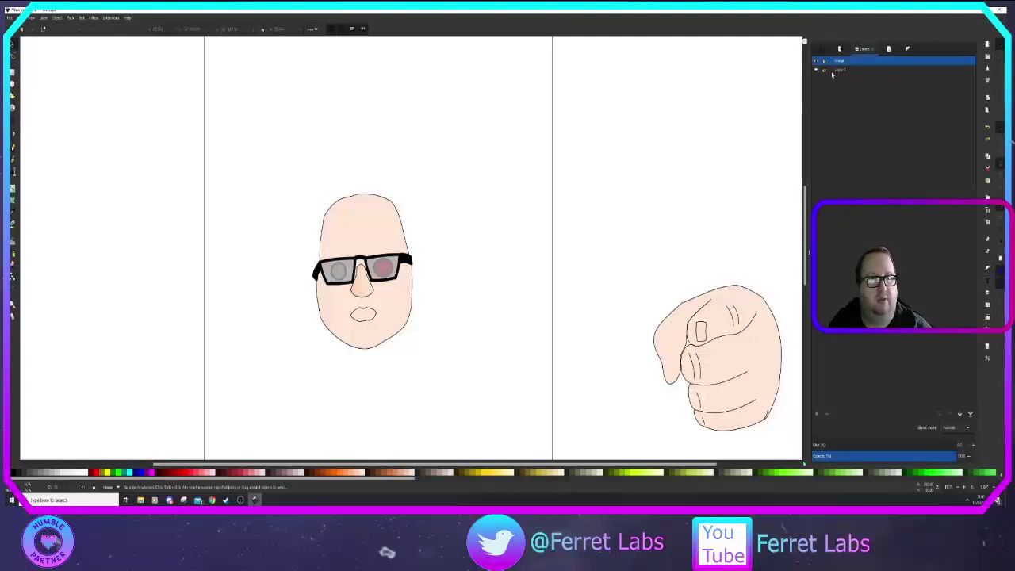
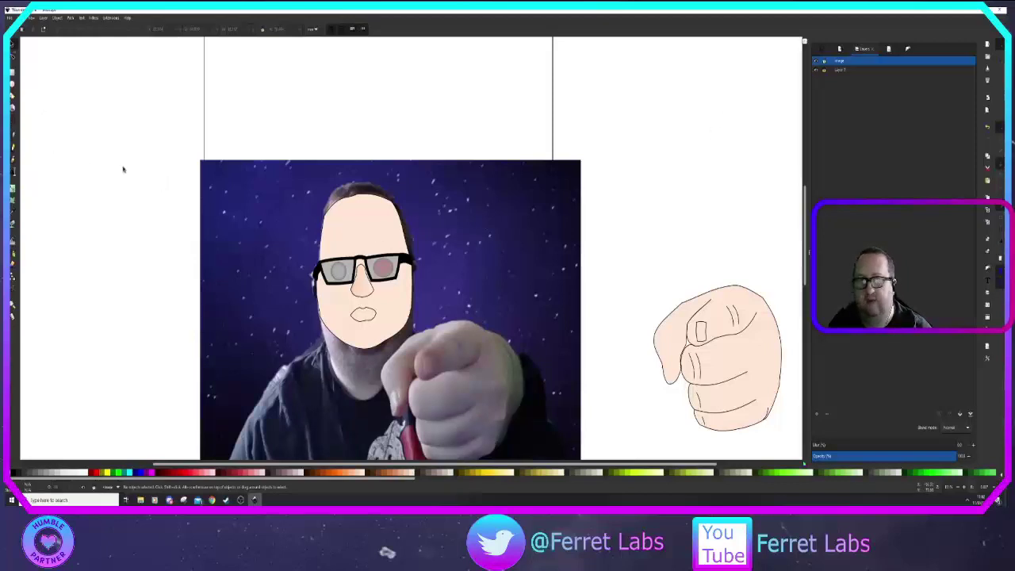
left_click(12, 142)
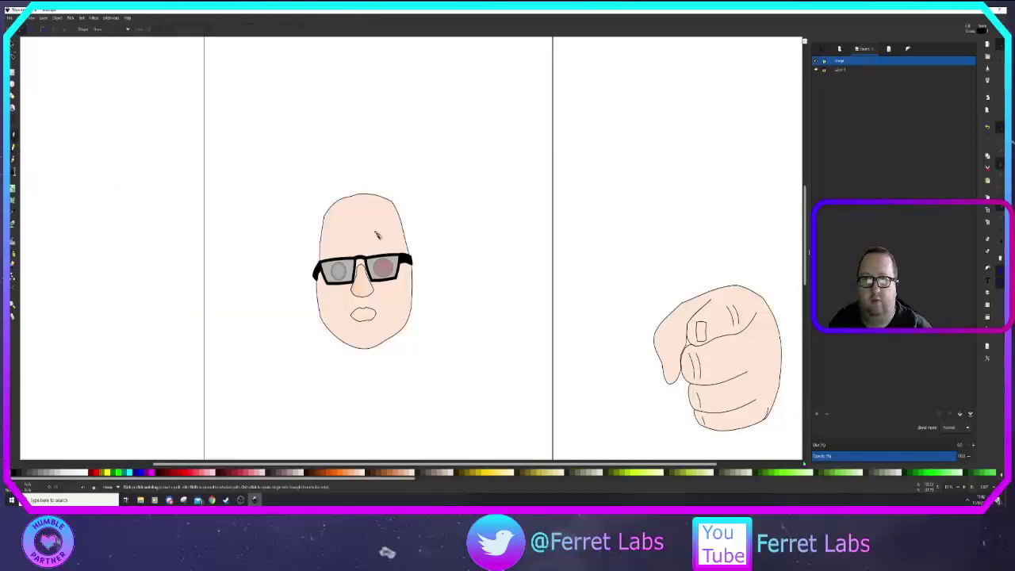
left_click(357, 193)
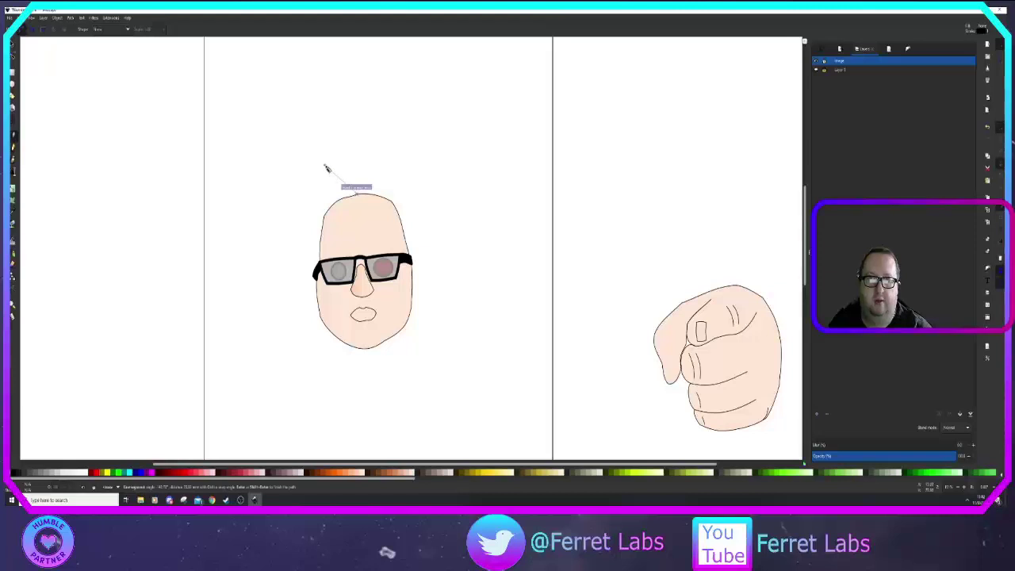
left_click(325, 166)
left_click(406, 169)
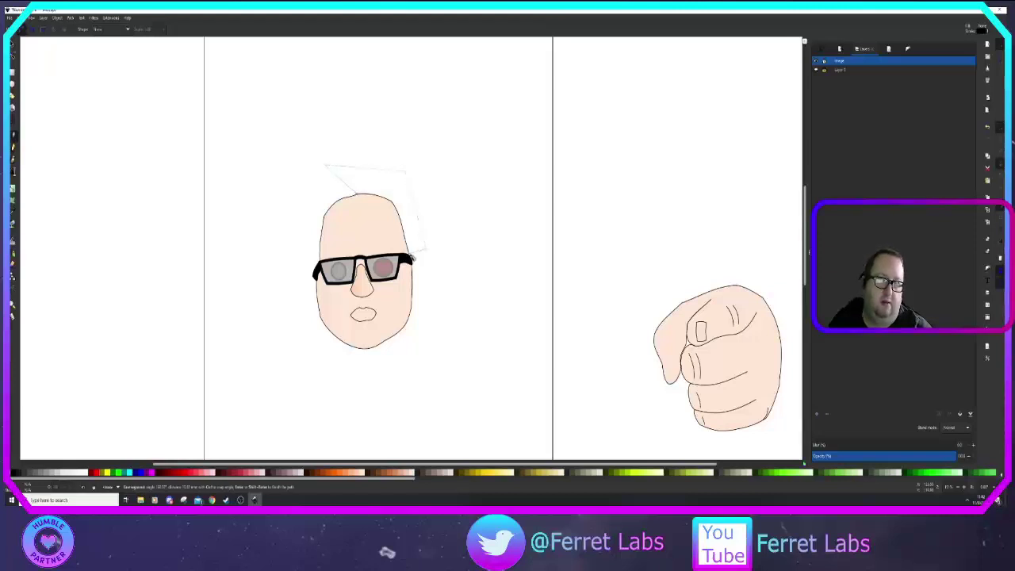
left_click(392, 201)
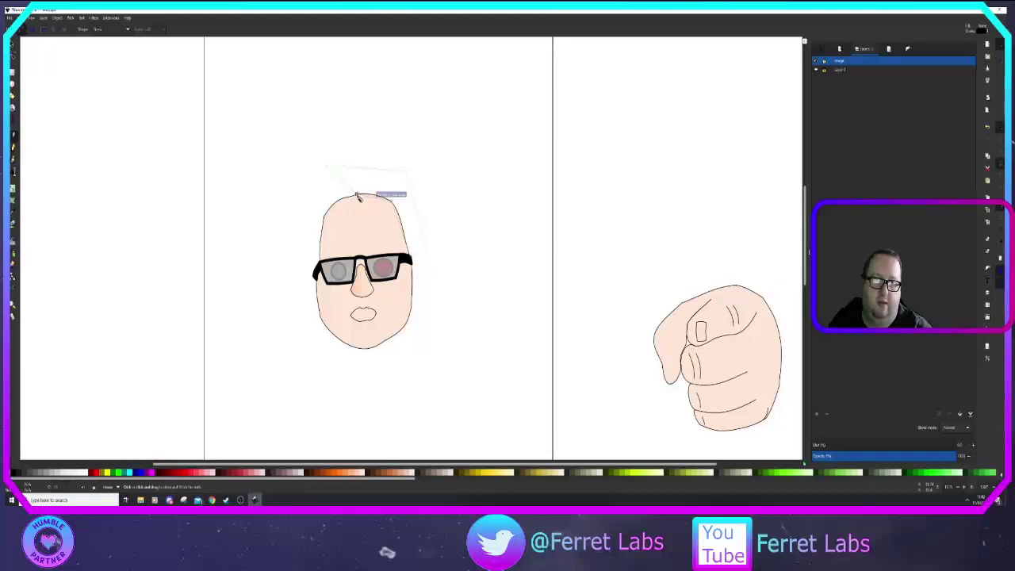
left_click(357, 194)
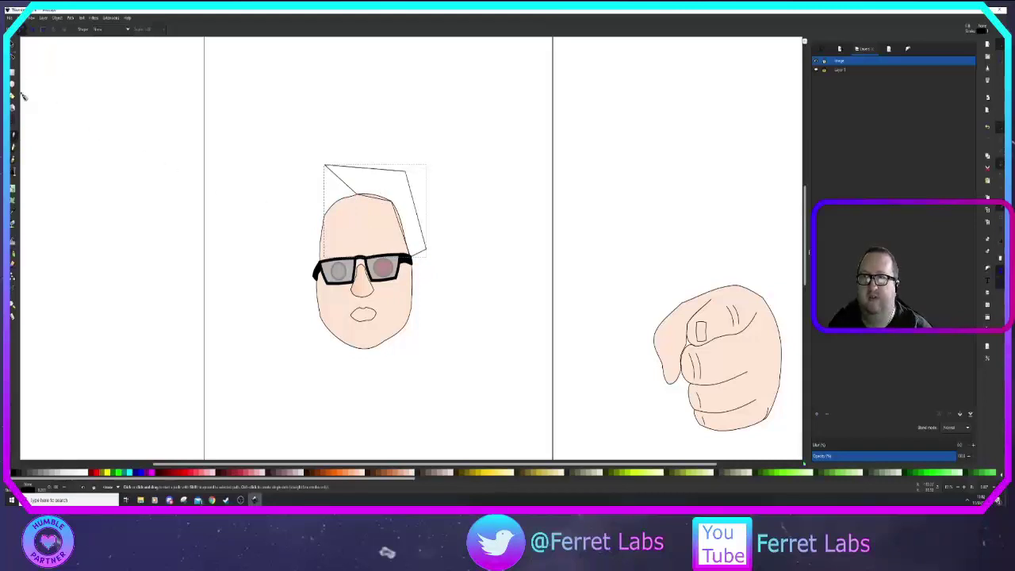
Step: Curve the hair outline's edges and move its corner nodes inward so it follows the head's contour
left_click(12, 55)
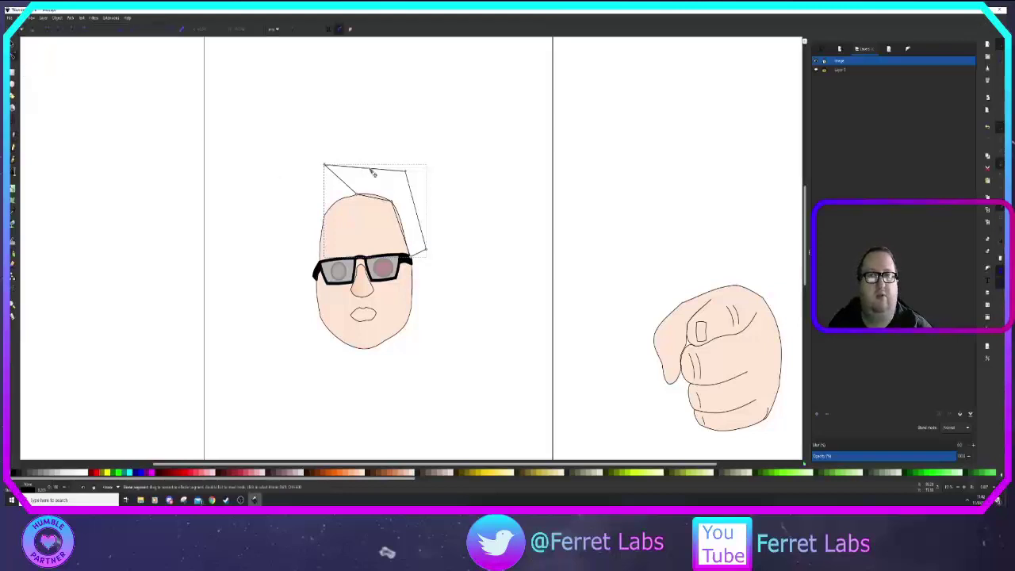
left_click_drag(371, 168, 345, 177)
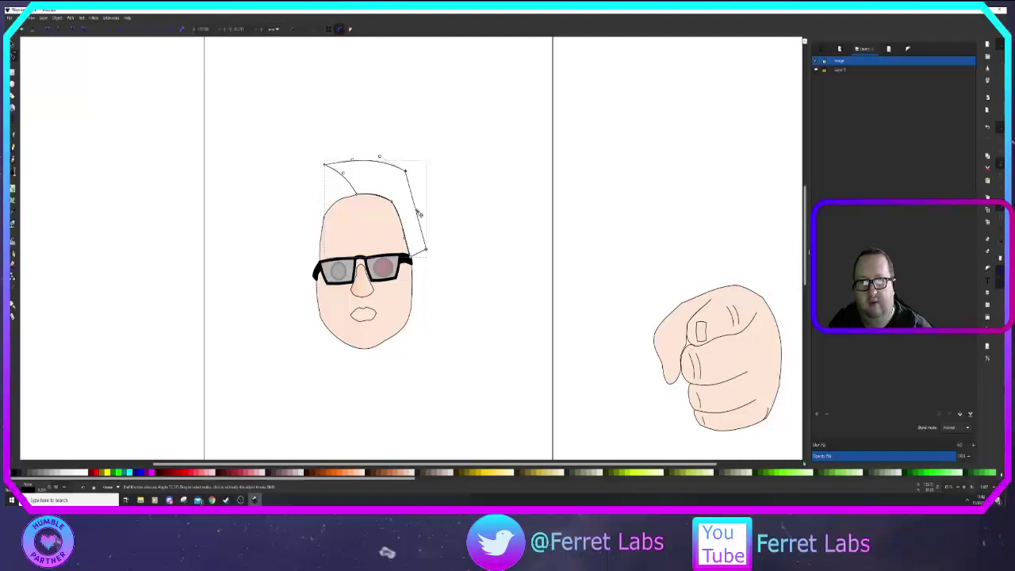
left_click(422, 211)
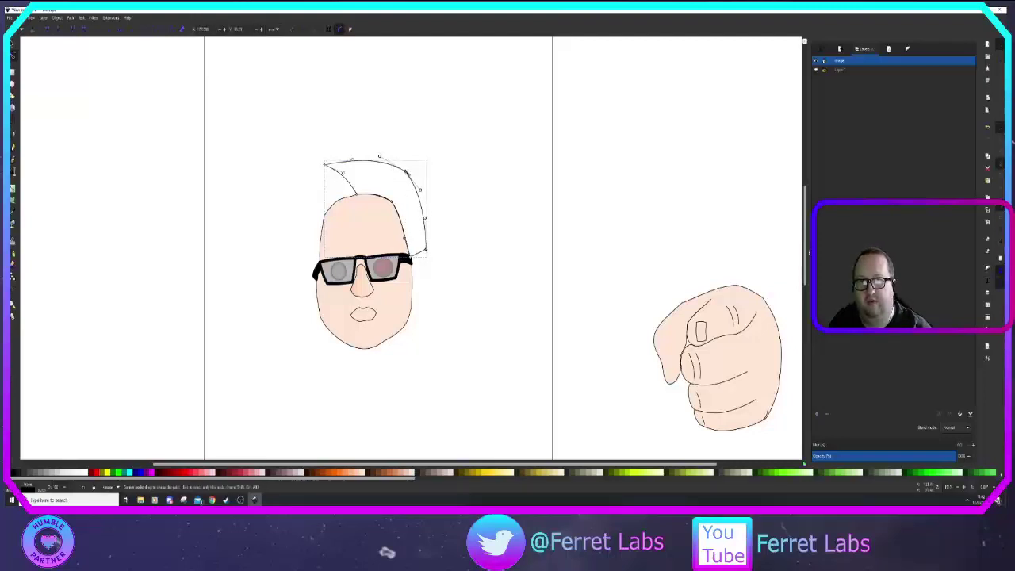
left_click_drag(406, 170, 398, 176)
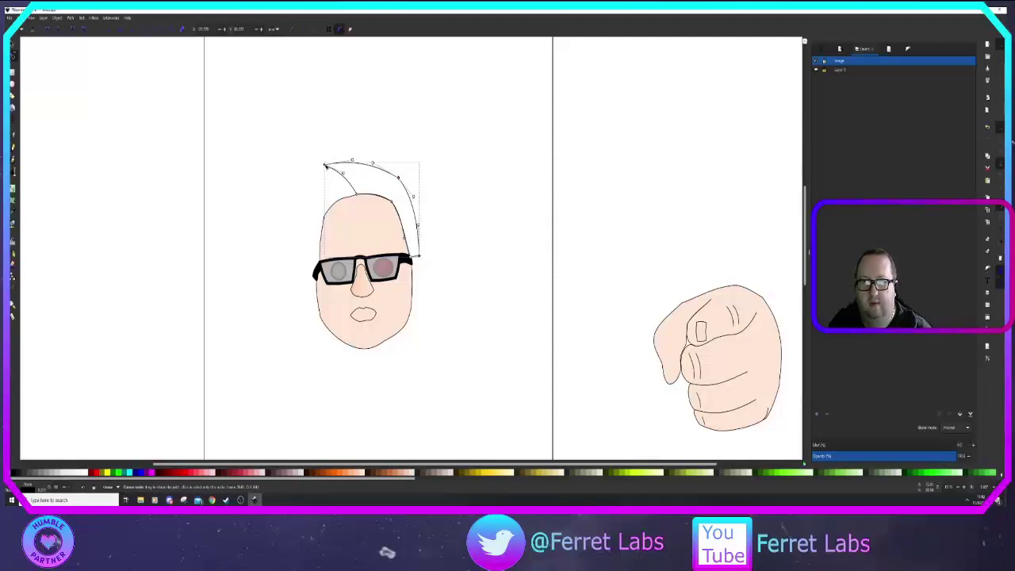
left_click_drag(325, 165, 333, 172)
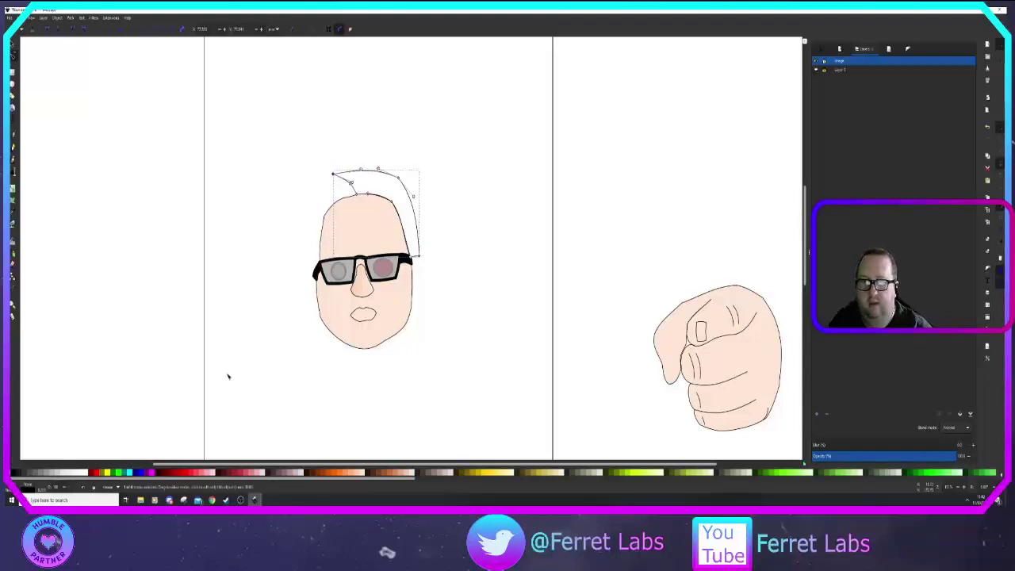
Step: Fill the hair shape with light brown and deselect it
left_click(394, 473)
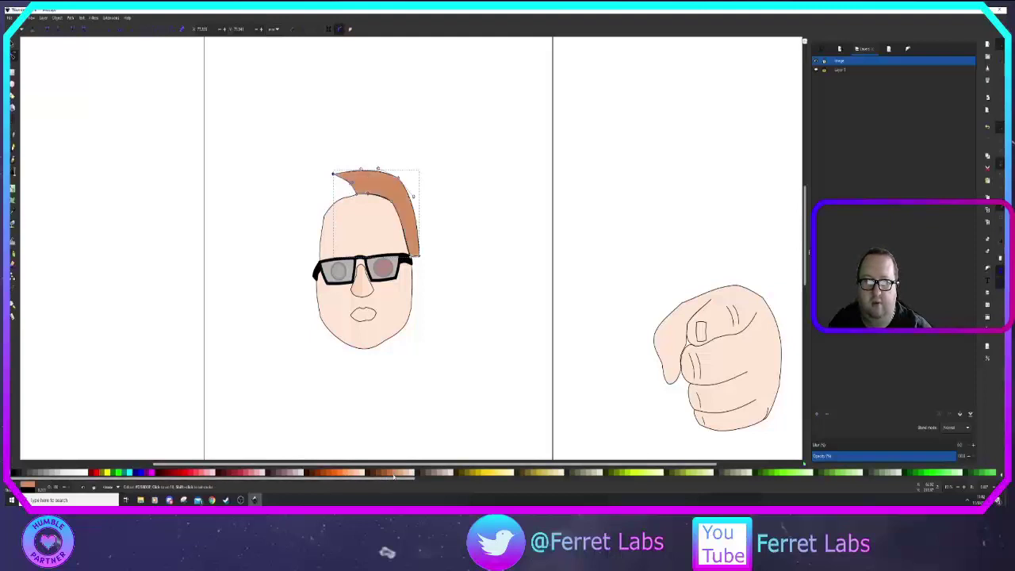
left_click(457, 338)
left_click(478, 322)
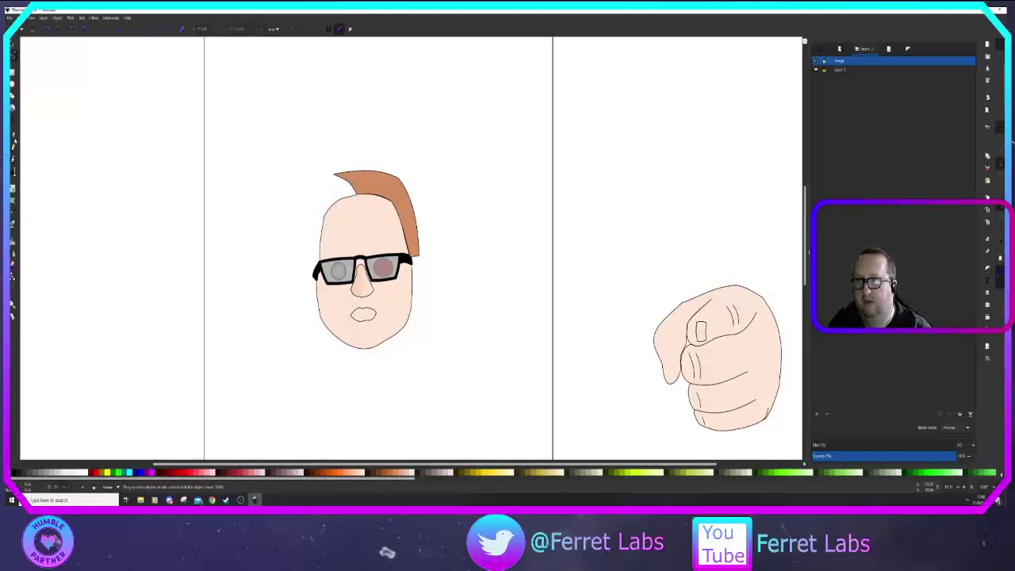
Step: Draw a second closed hair outline from the first section's tip down to the left temple and back to the forehead
key("b")
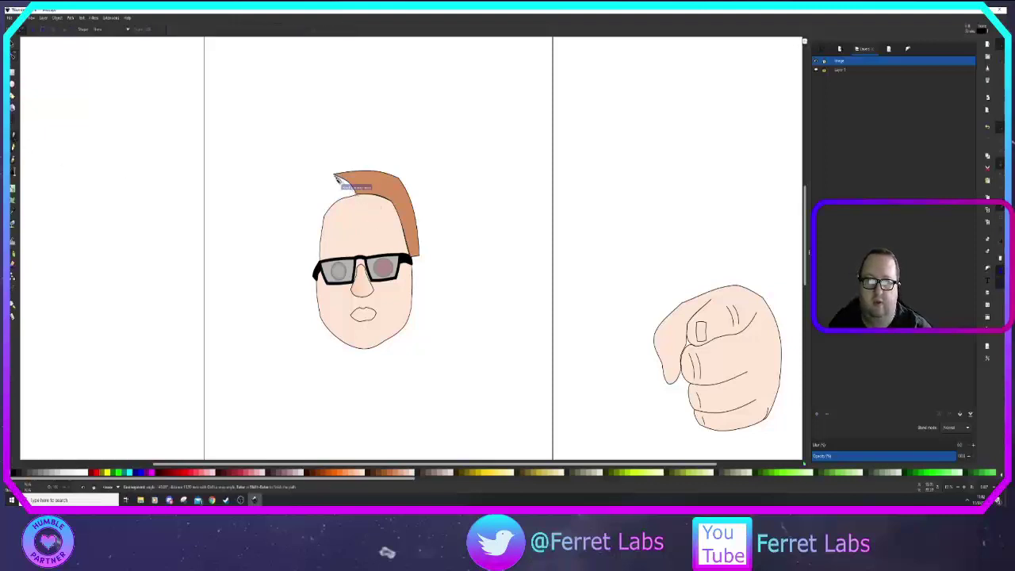
left_click(336, 177)
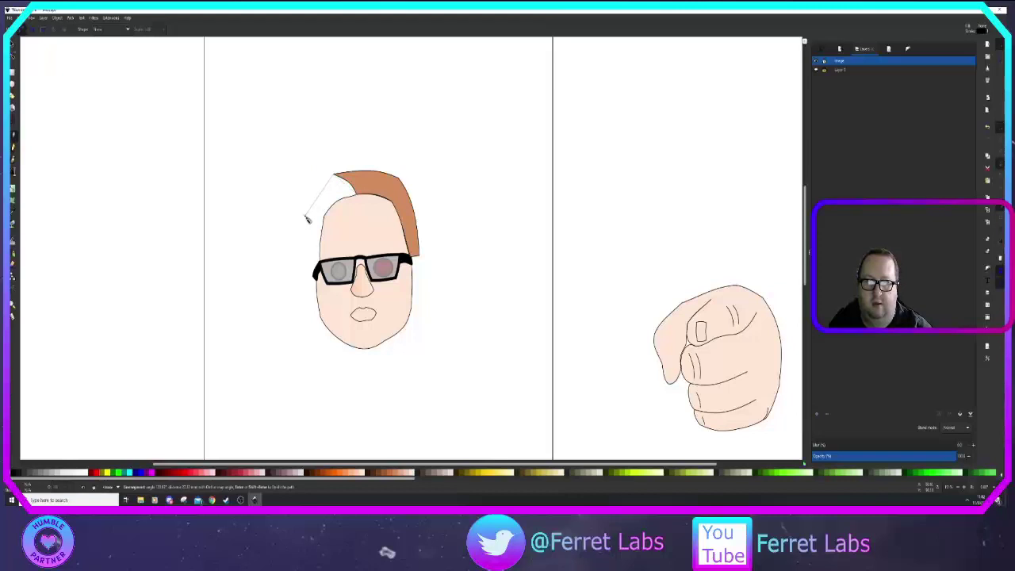
left_click(306, 216)
left_click(306, 262)
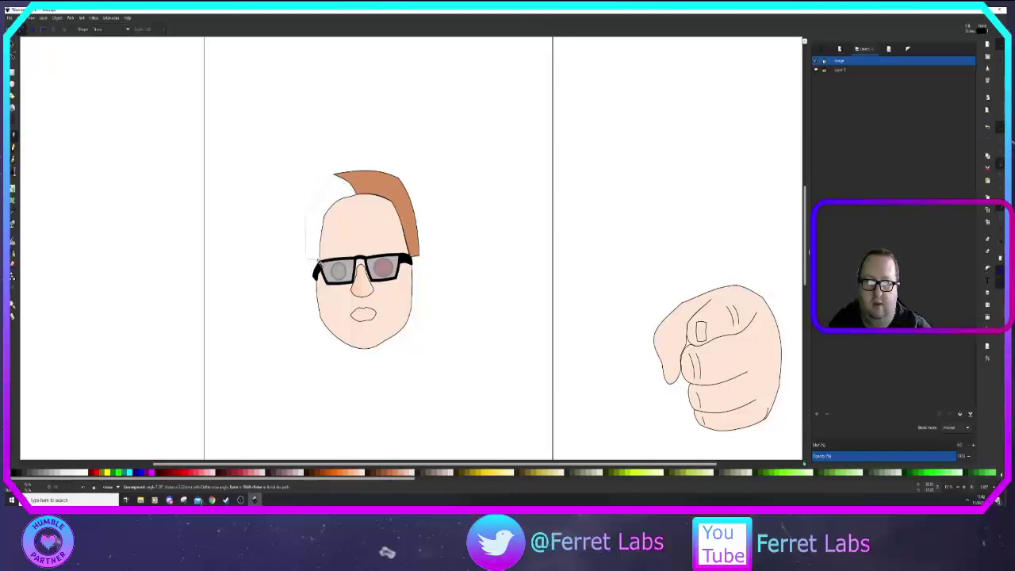
left_click(321, 262)
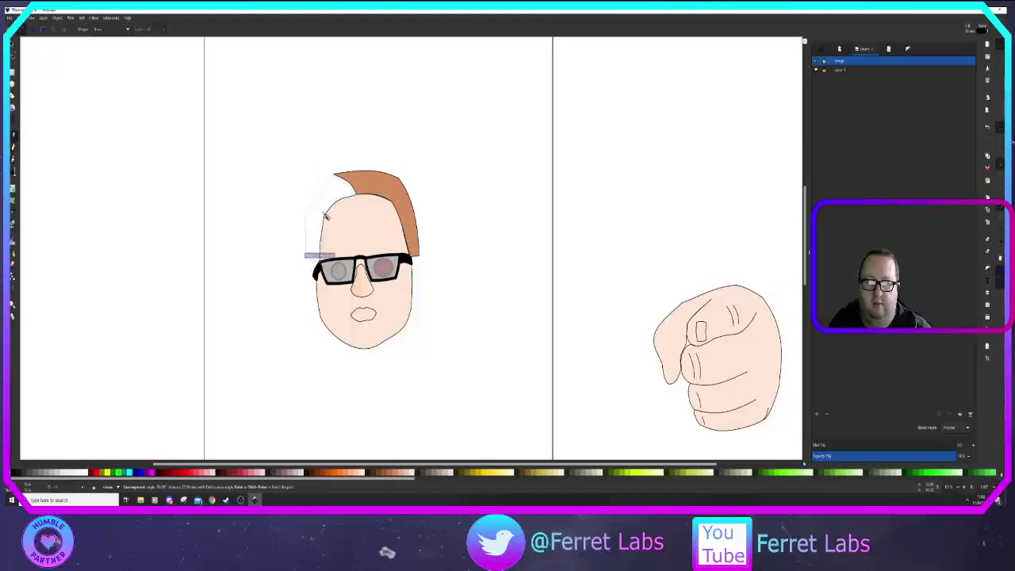
left_click(355, 195)
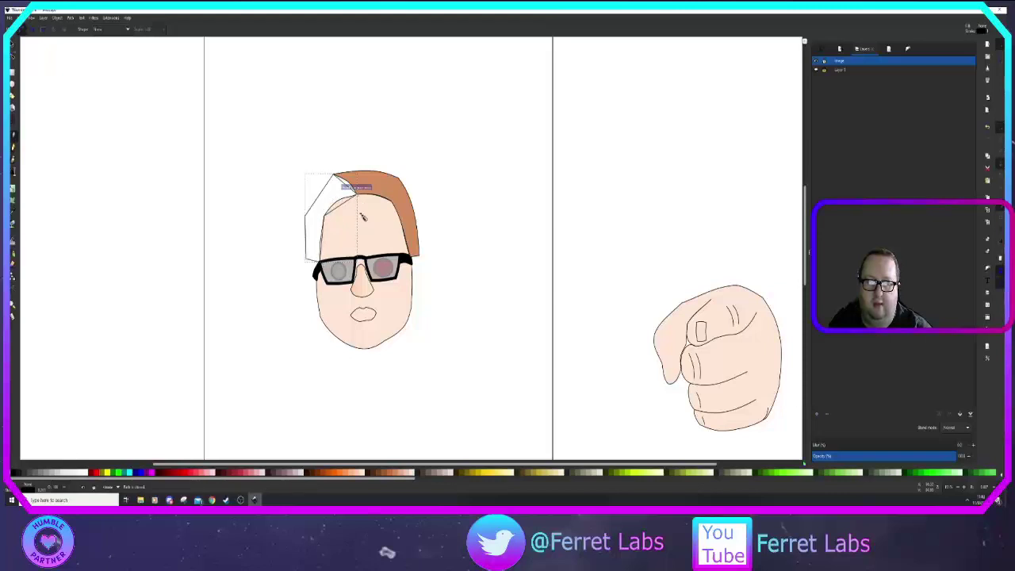
Step: Curve the second hair outline's edges and move its corner nodes inward so it follows the left side of the head
left_click(13, 56)
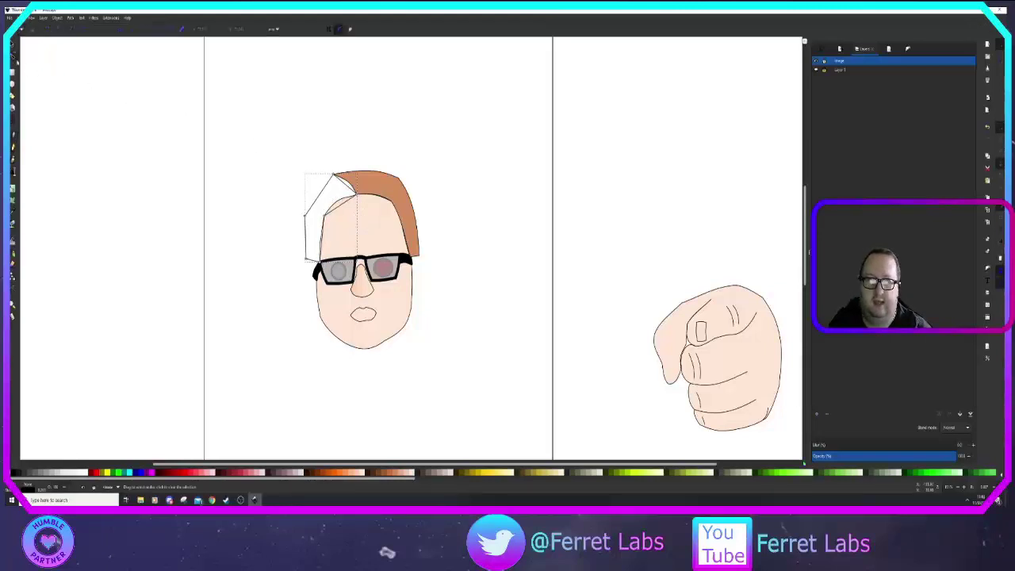
left_click_drag(333, 174, 353, 185)
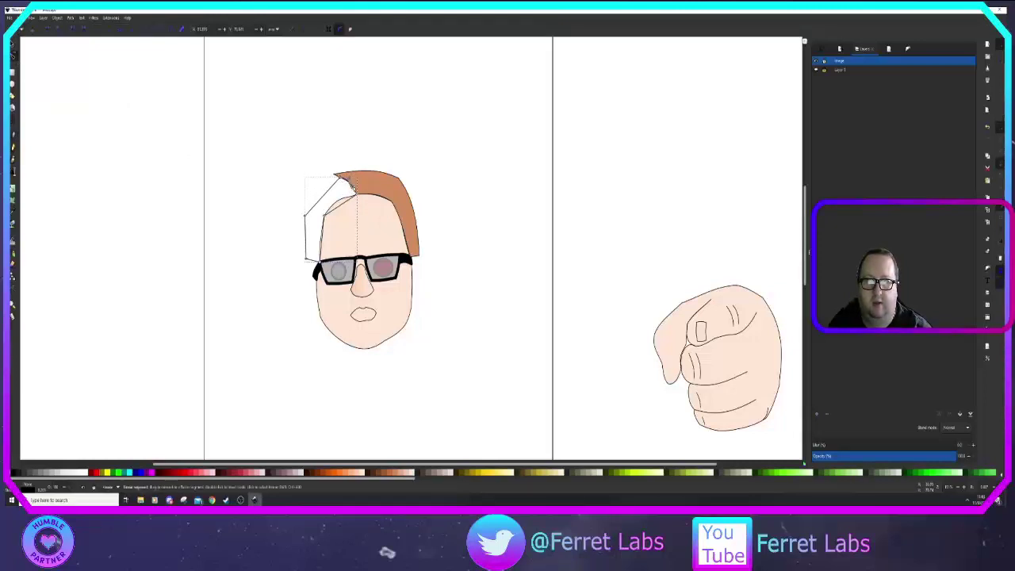
left_click_drag(325, 195, 338, 211)
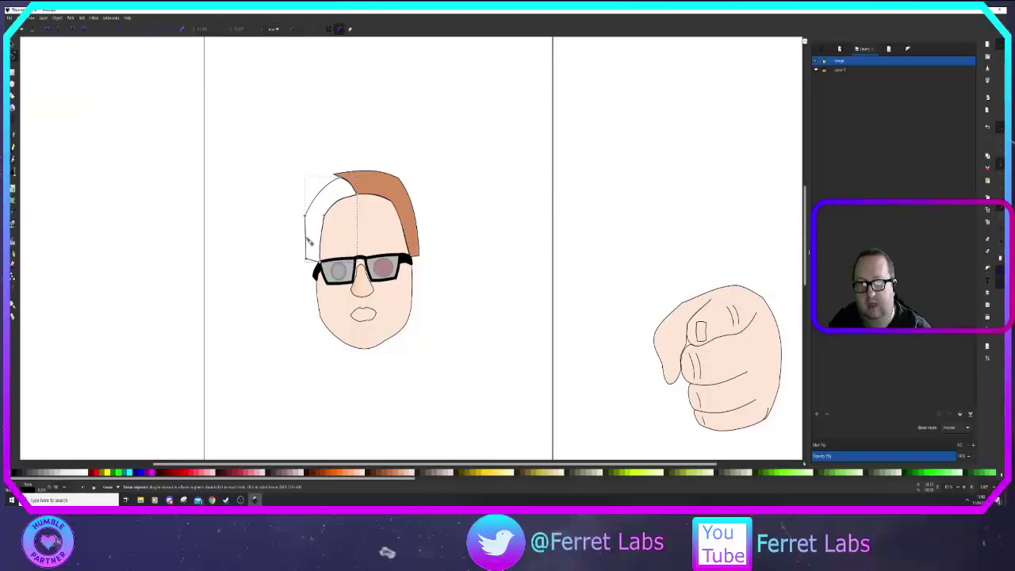
left_click_drag(306, 239, 303, 240)
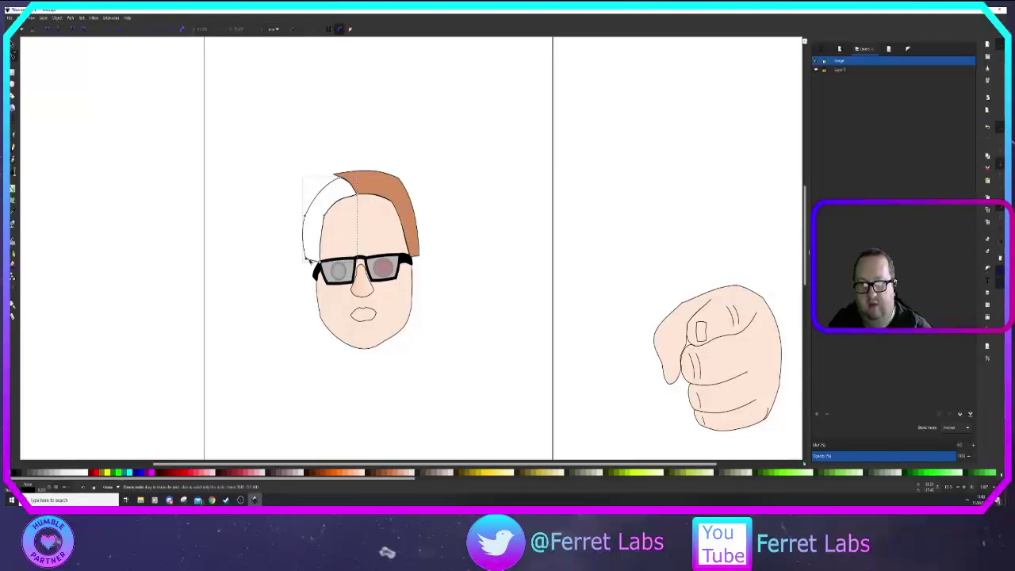
left_click_drag(307, 259, 314, 260)
left_click_drag(305, 216, 313, 216)
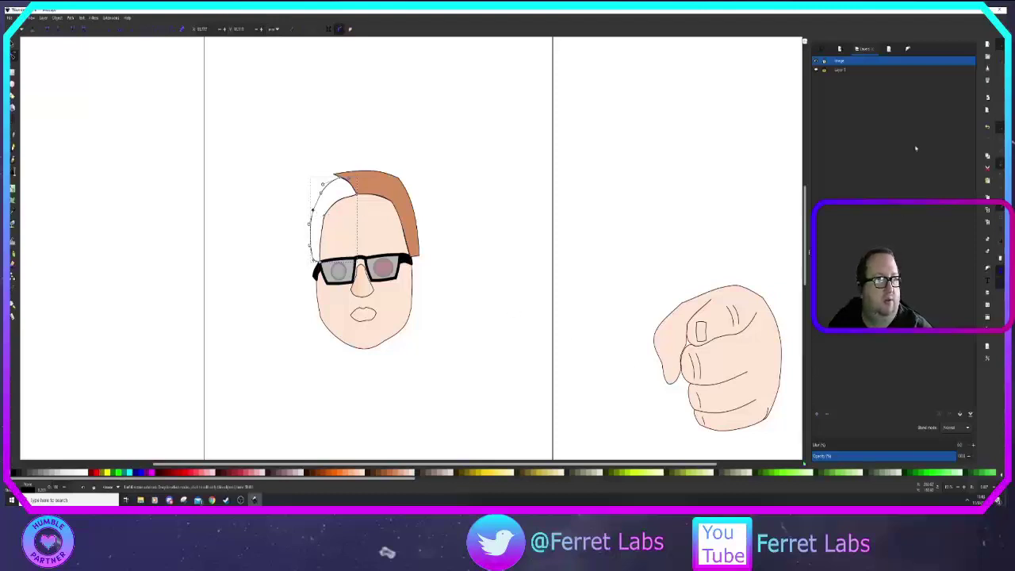
Step: Fill the second hair section with the same light brown as the first and deselect it
left_click(909, 50)
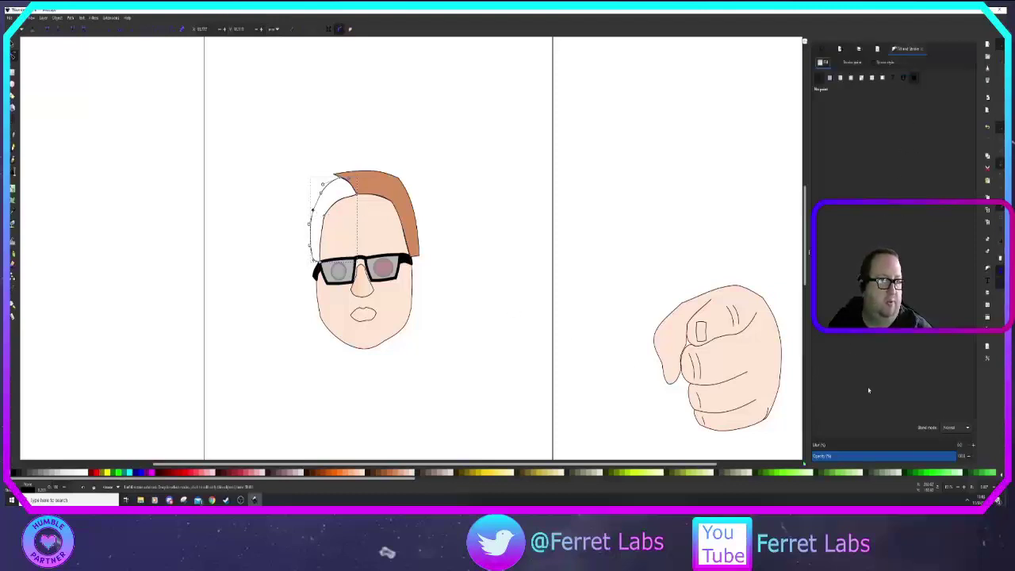
left_click(830, 78)
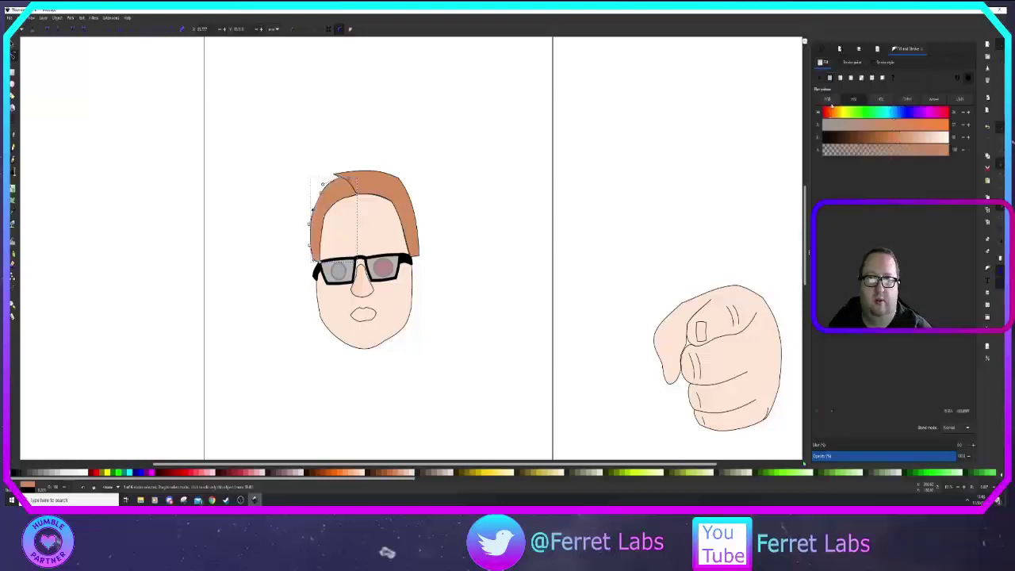
left_click(557, 258)
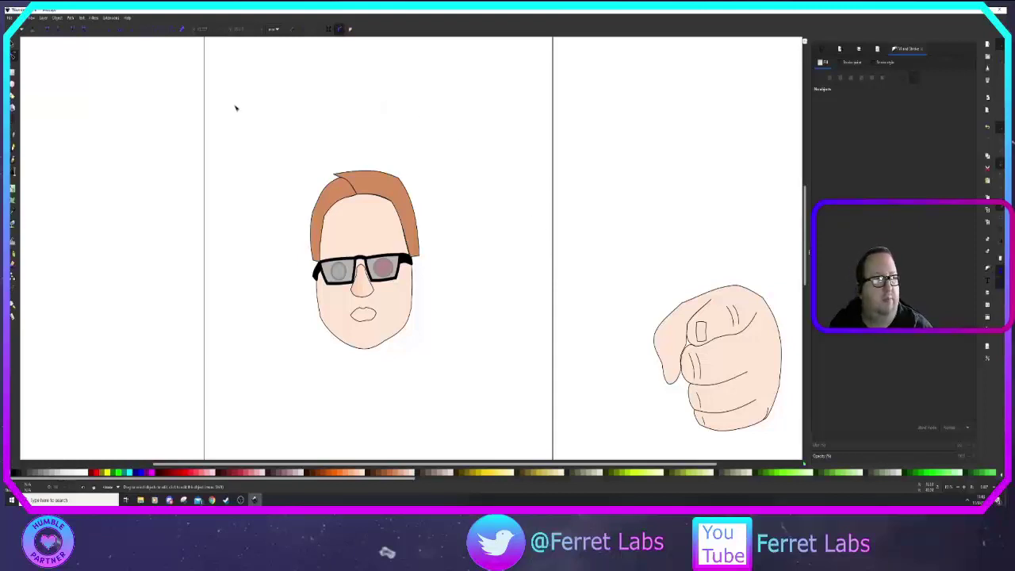
Step: Draw a closed four-sided neck outline that spans the lower jaw and extends below the chin
left_click(13, 140)
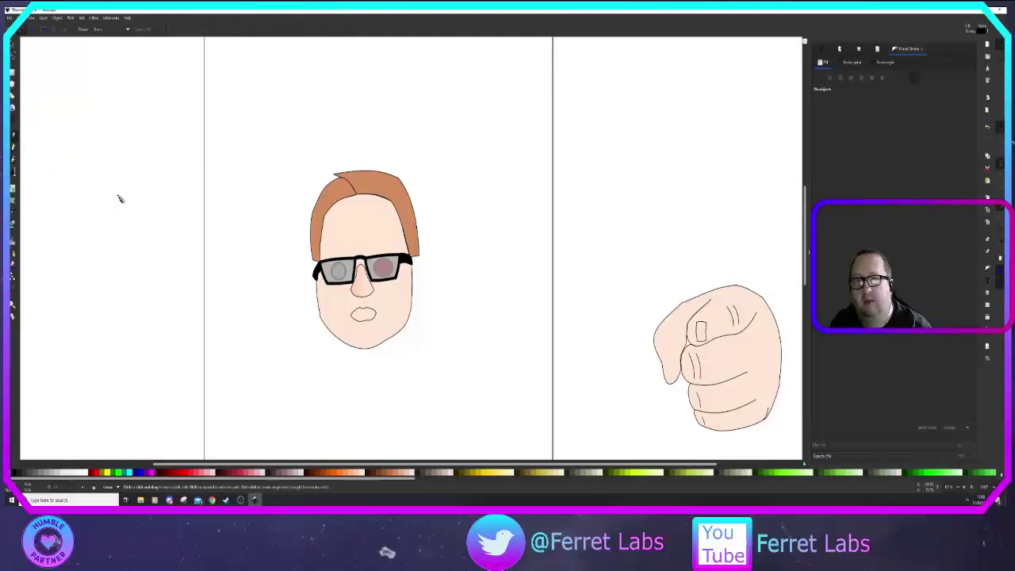
left_click(338, 337)
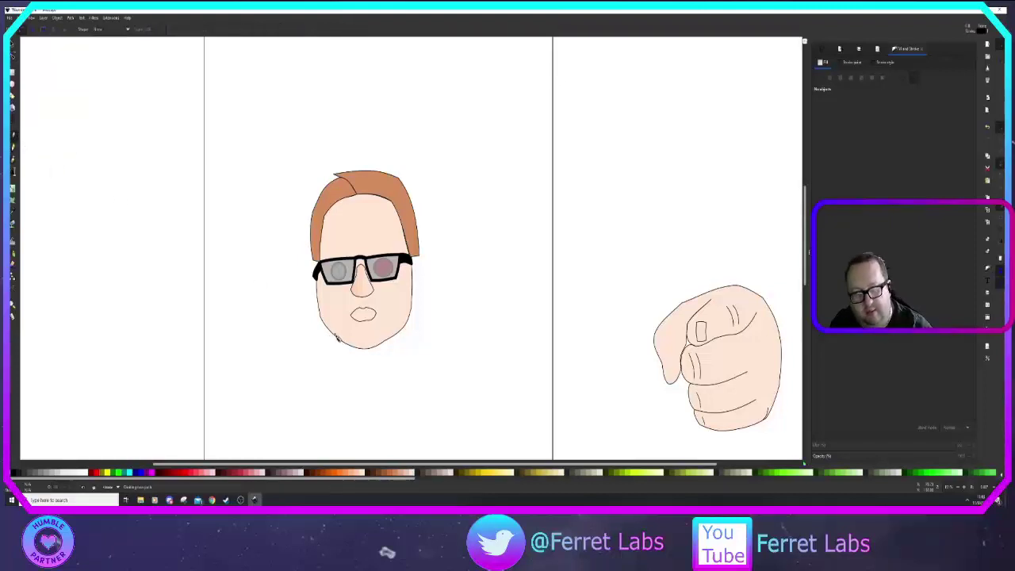
left_click(395, 340)
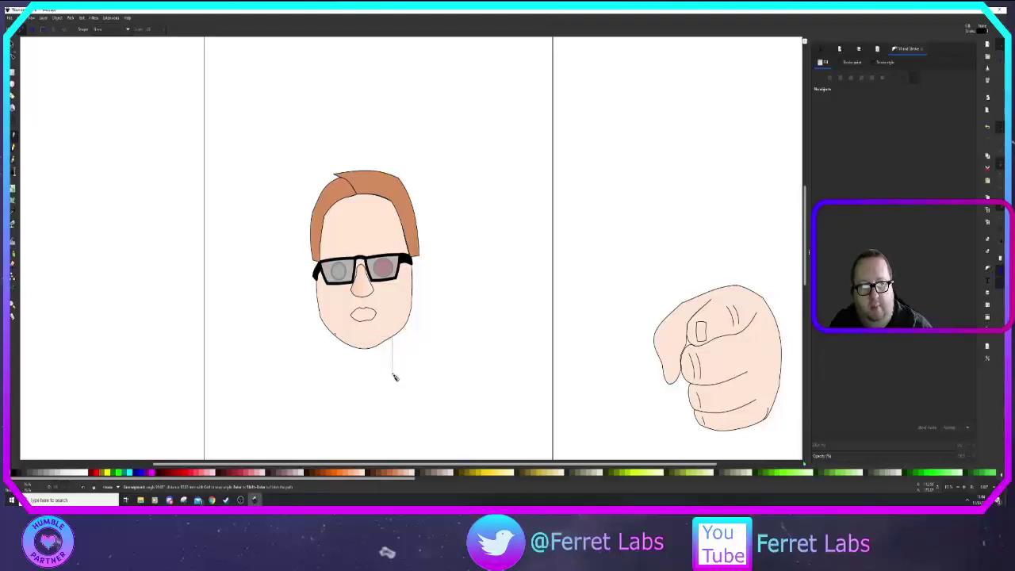
left_click(393, 374)
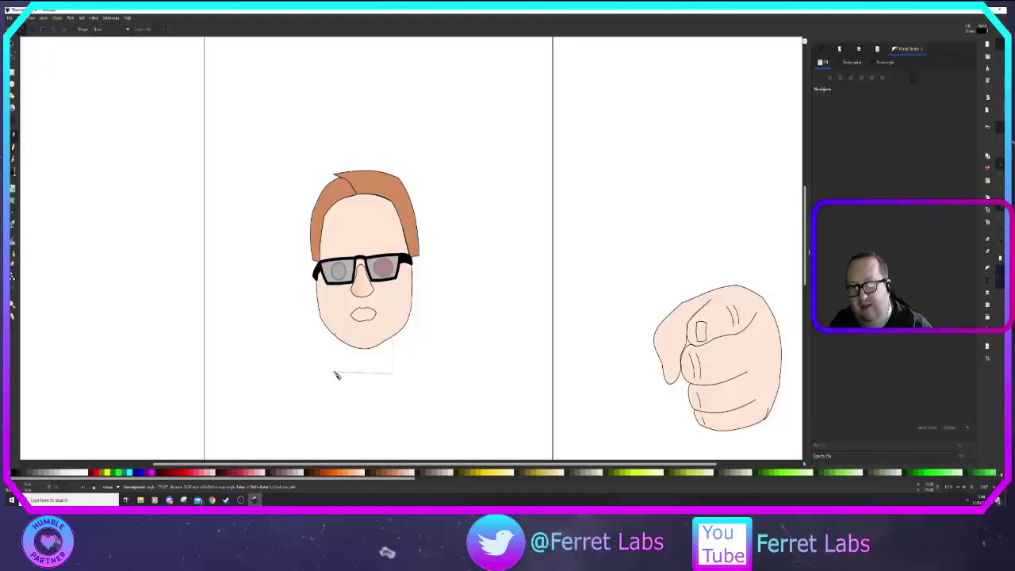
left_click(335, 372)
left_click(335, 337)
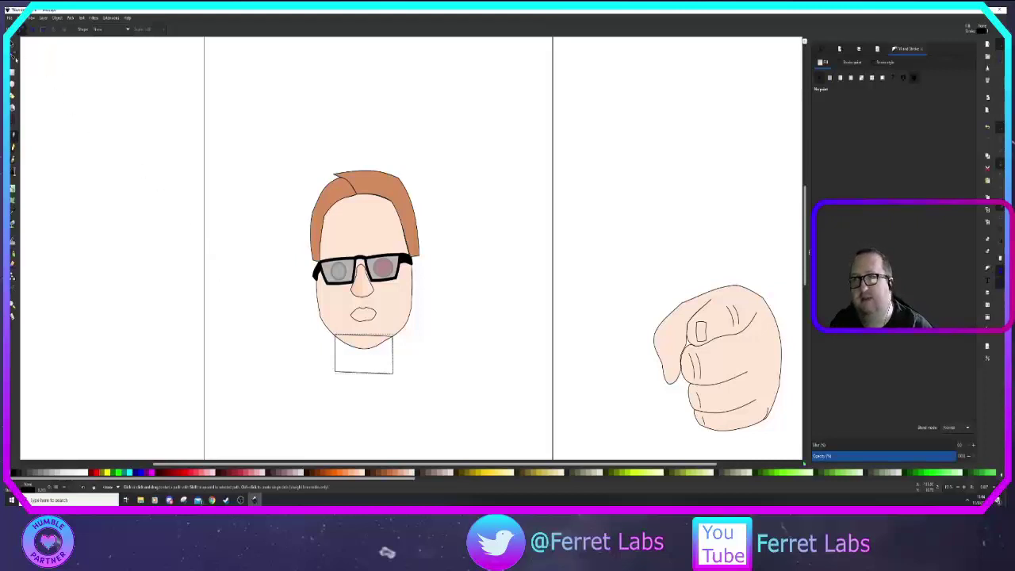
Step: Reshape the neck outline's upper edge under the chin and send the neck behind the face
left_click(13, 54)
scroll(379, 335, "up", 3)
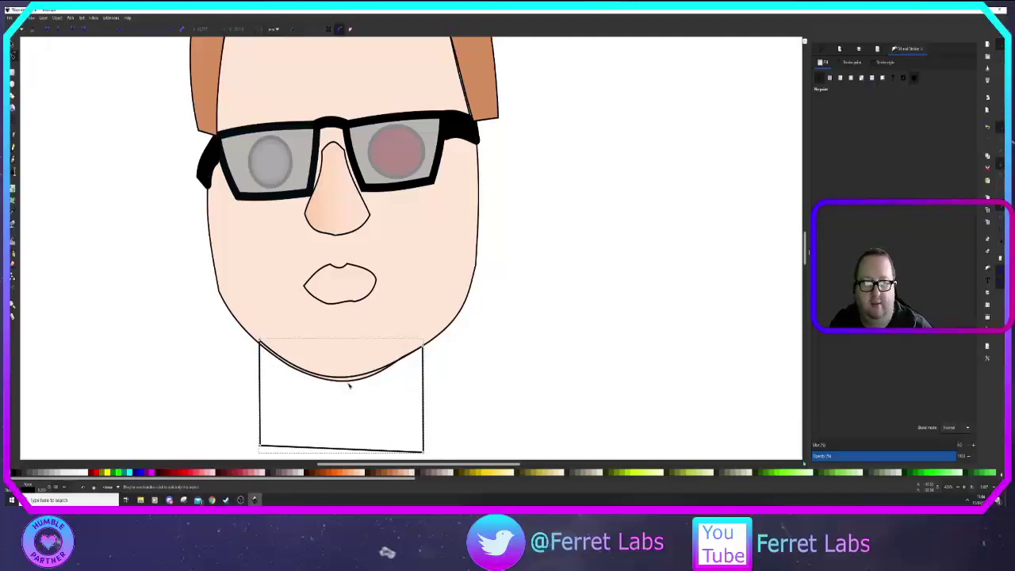
left_click_drag(348, 385, 338, 351)
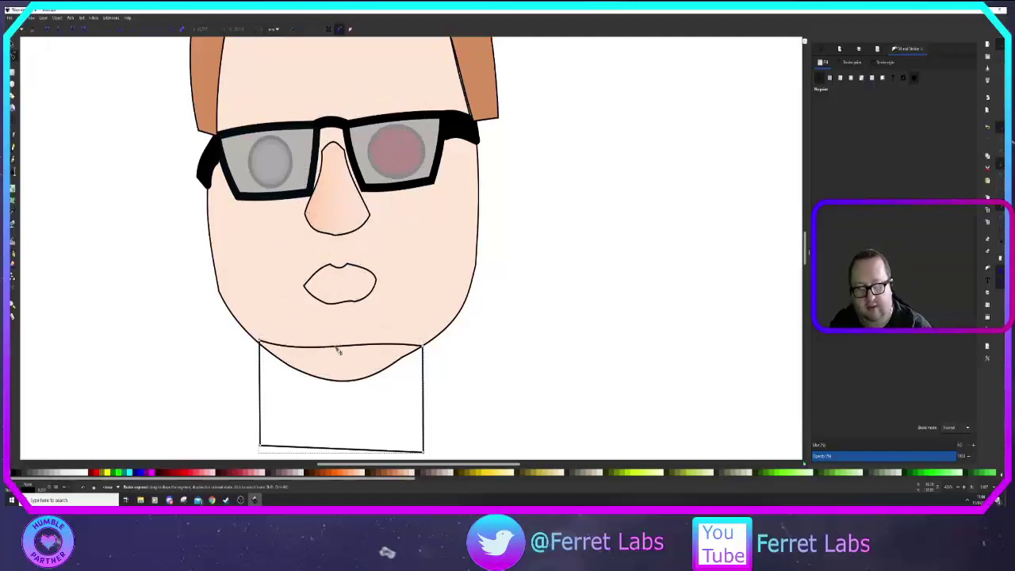
key("End")
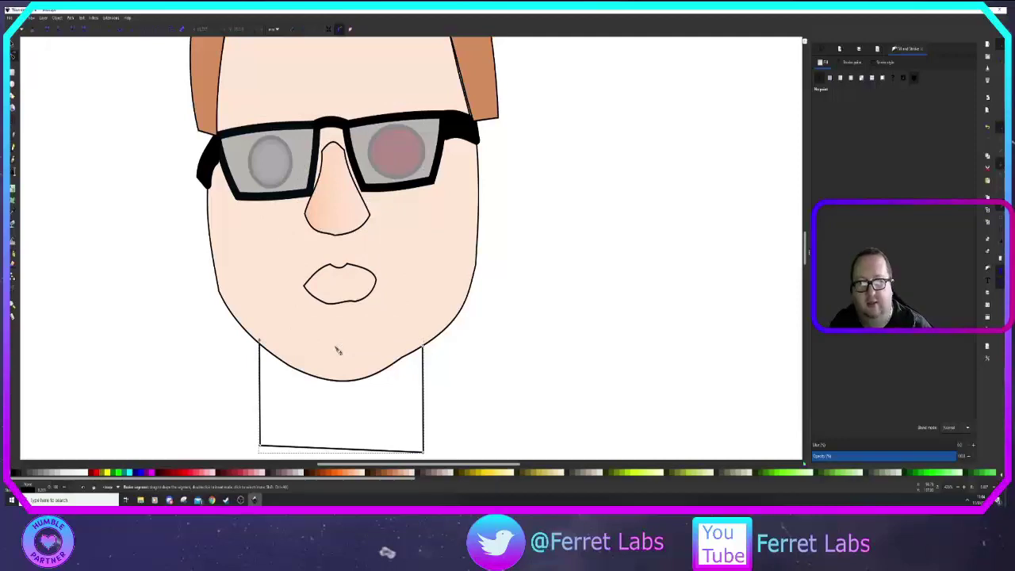
Step: Bow both side edges of the neck slightly outward and deselect the shape
left_click(262, 397)
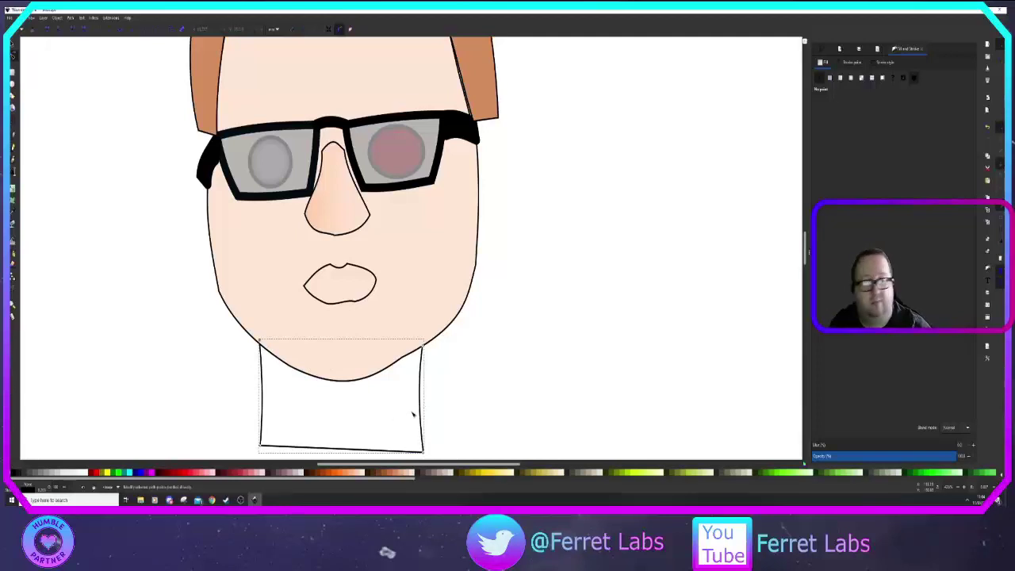
mouse_move(421, 410)
left_mouse_down()
mouse_move(430, 408)
mouse_move(426, 395)
left_mouse_up()
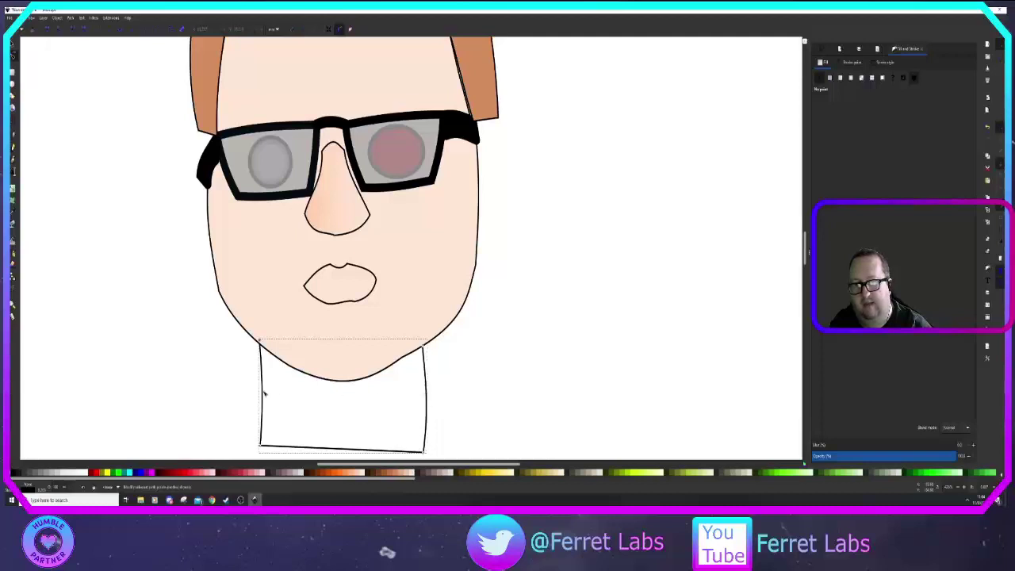
left_click_drag(264, 394, 255, 396)
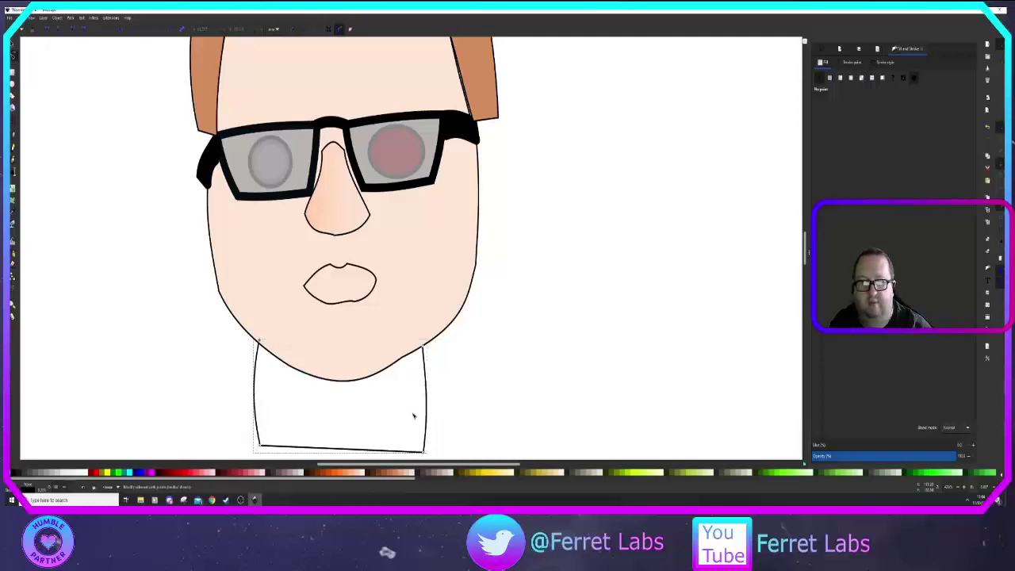
left_click(513, 406)
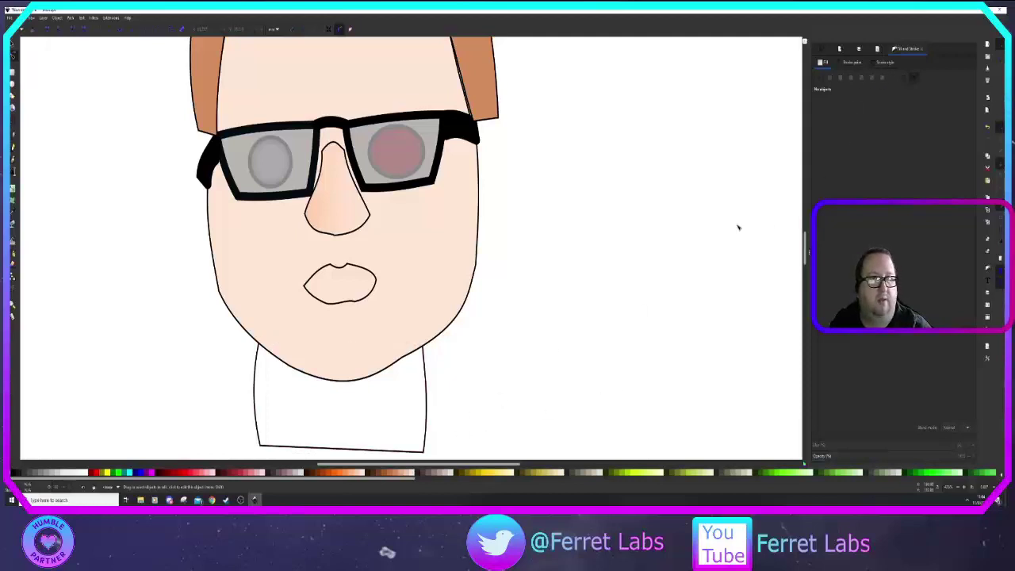
Step: Give the neck a flat fill using the skin colour sampled from the face
left_click(15, 42)
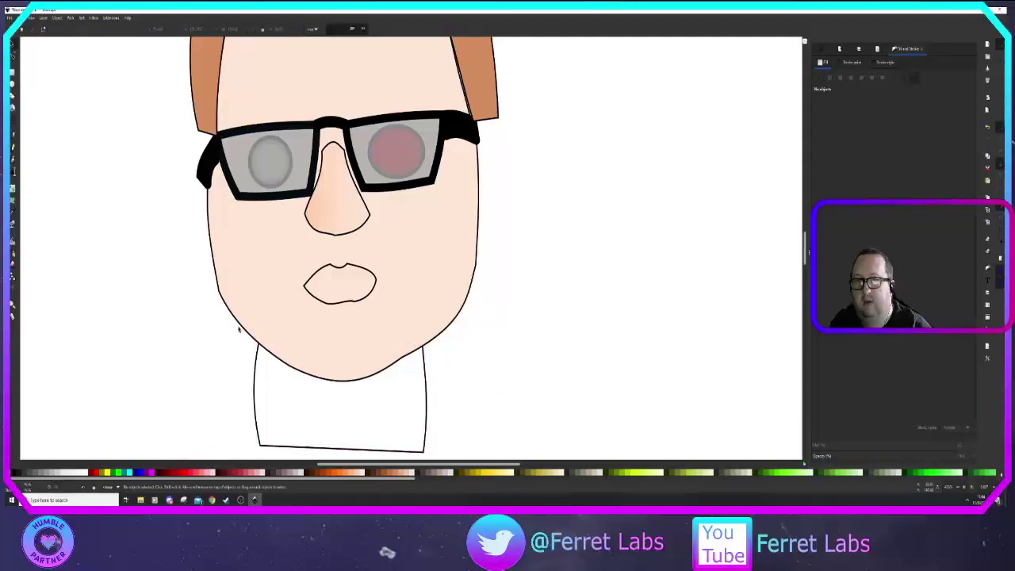
left_click(426, 437)
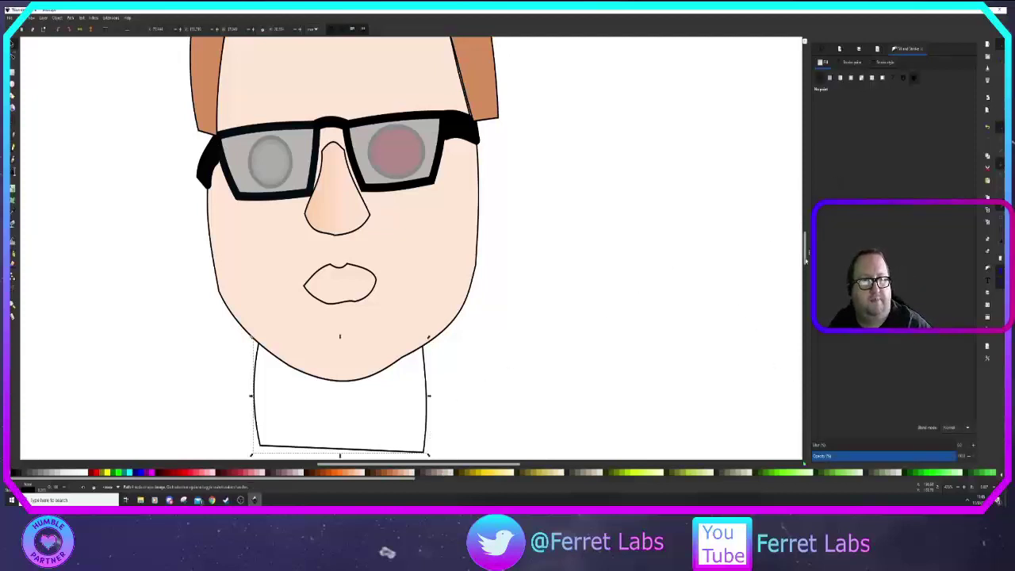
left_click(829, 78)
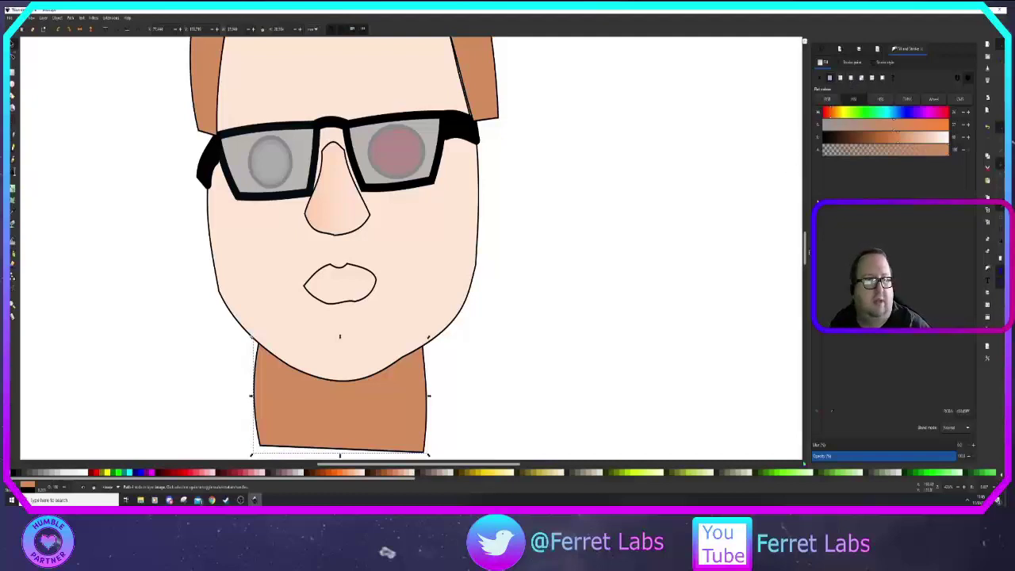
key("d")
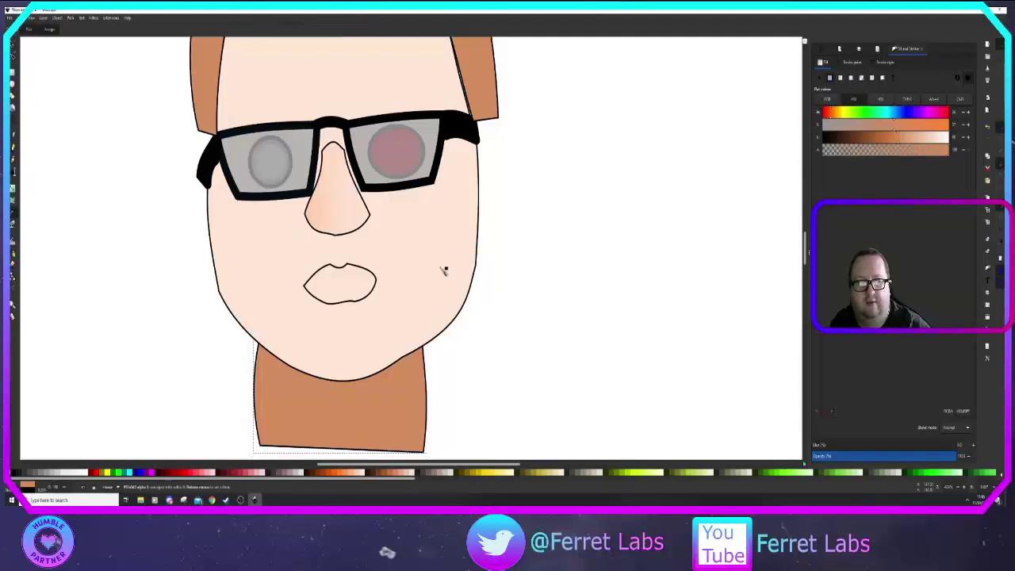
left_click(454, 285)
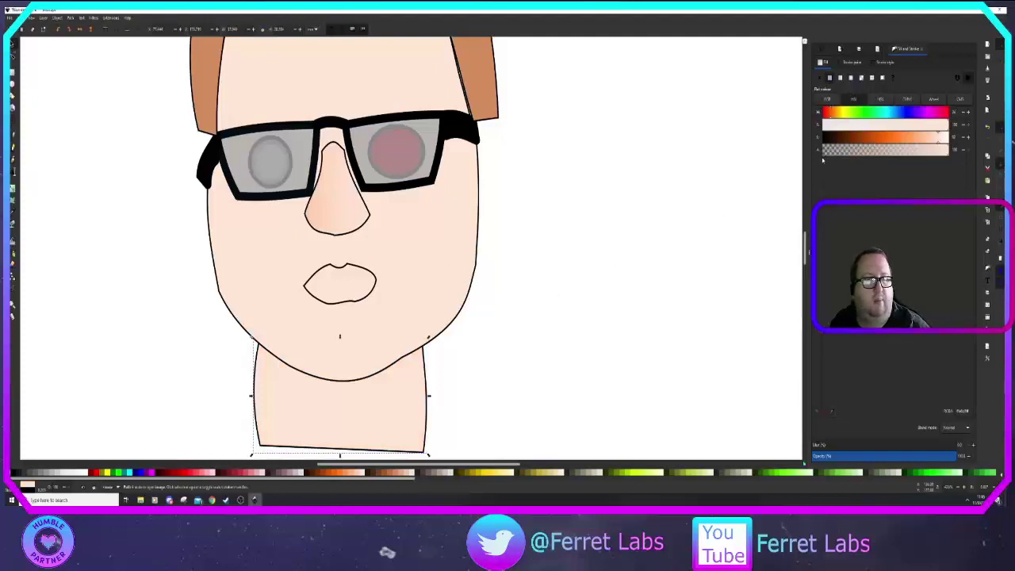
Step: Change the neck's fill to a linear gradient and run it vertically from the chin to the neck's base
left_click(845, 82)
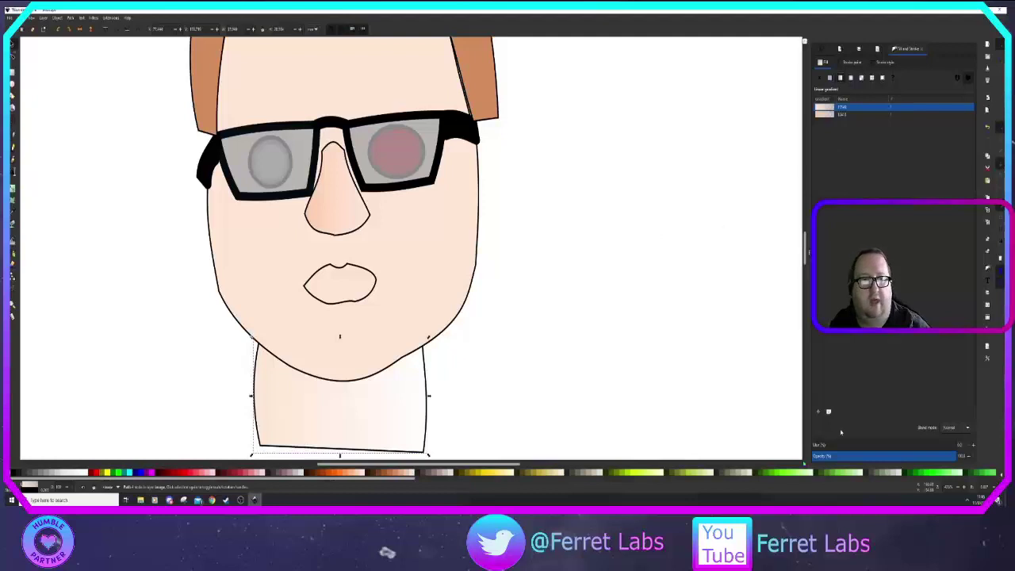
key("g")
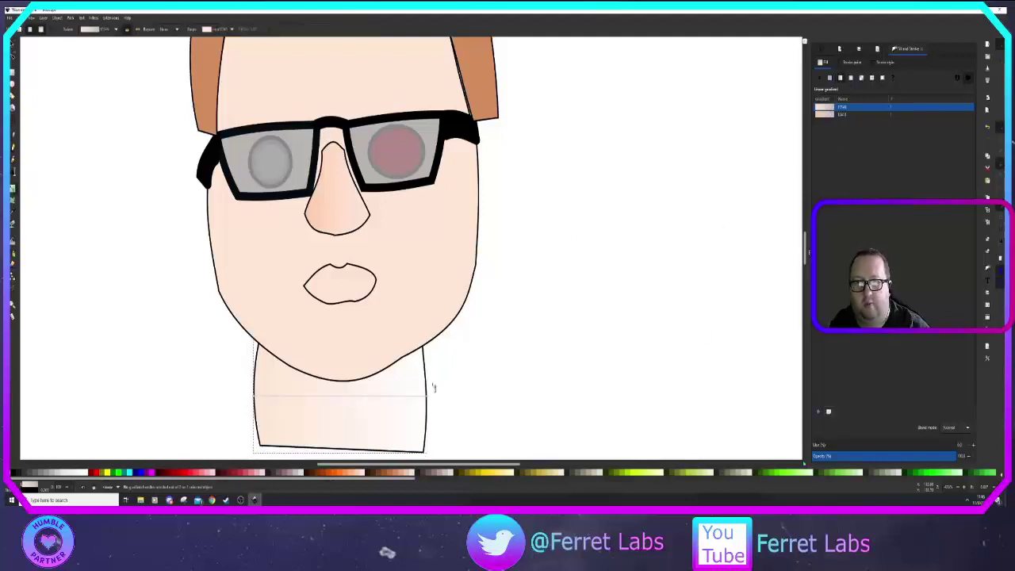
left_click_drag(428, 402, 341, 343)
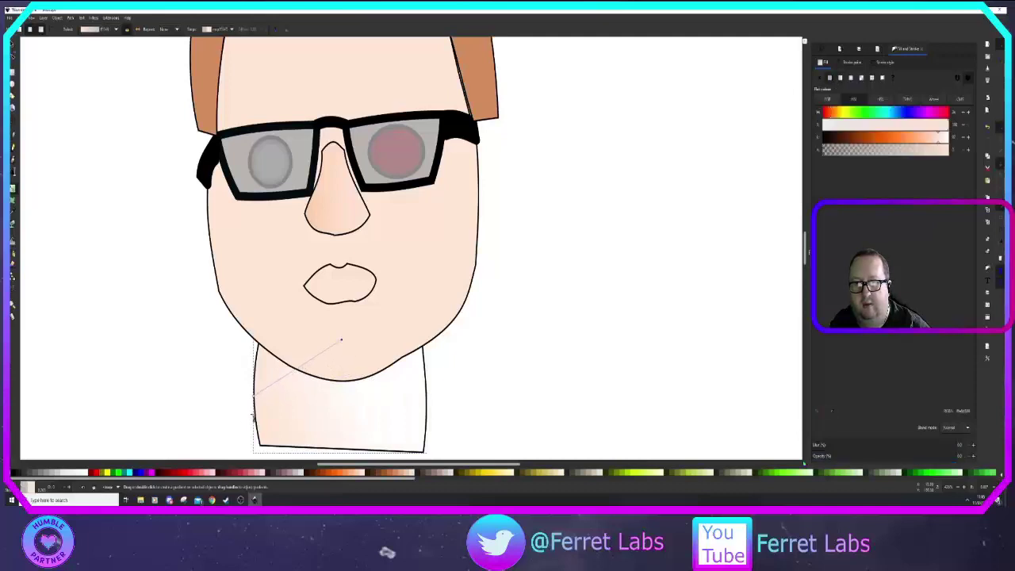
left_click_drag(255, 388, 342, 449)
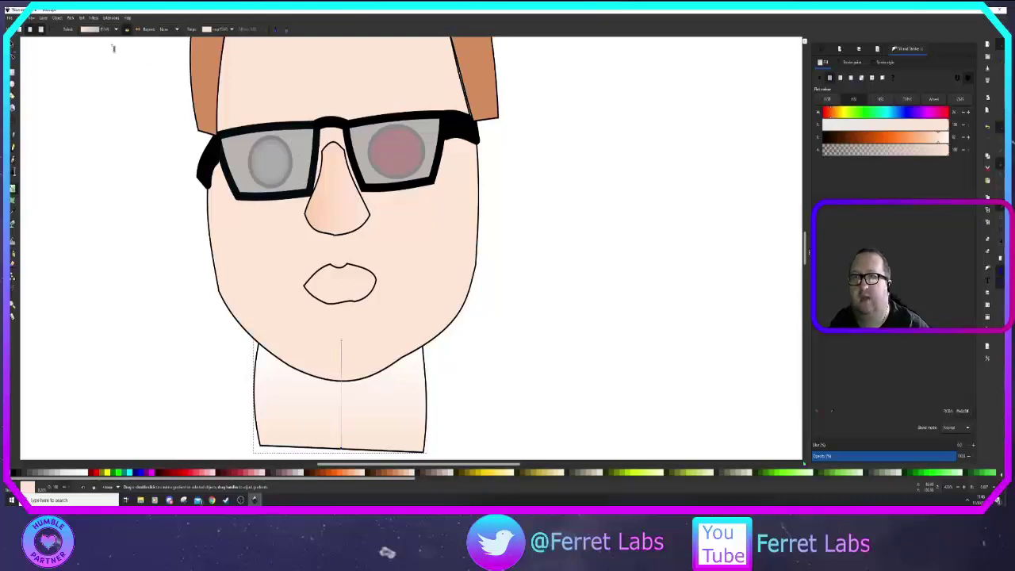
Step: Make the neck gradient's transparent stop an opaque, darker peach for the shadow under the chin
left_click(232, 30)
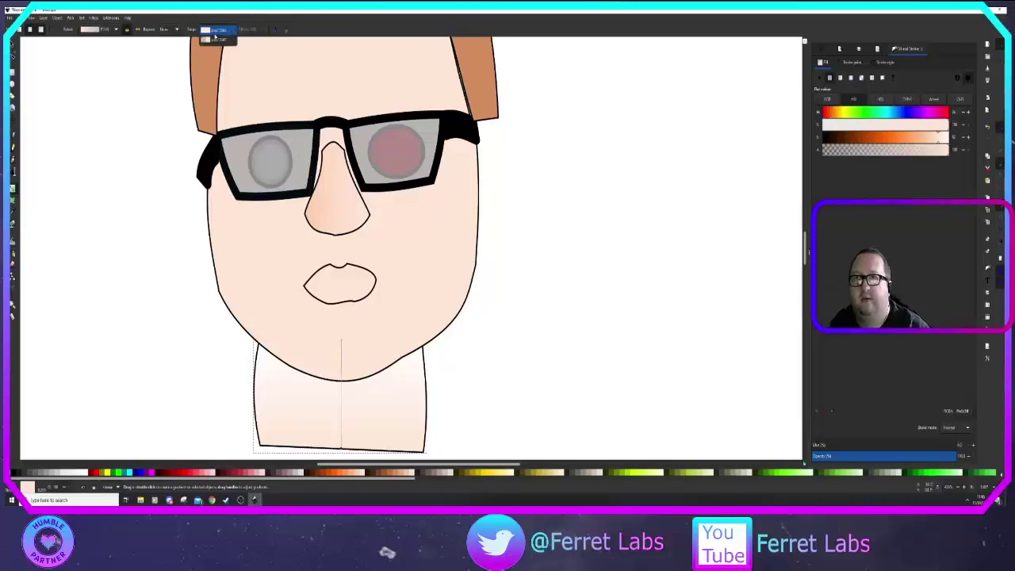
left_click(217, 41)
left_click_drag(865, 143, 958, 146)
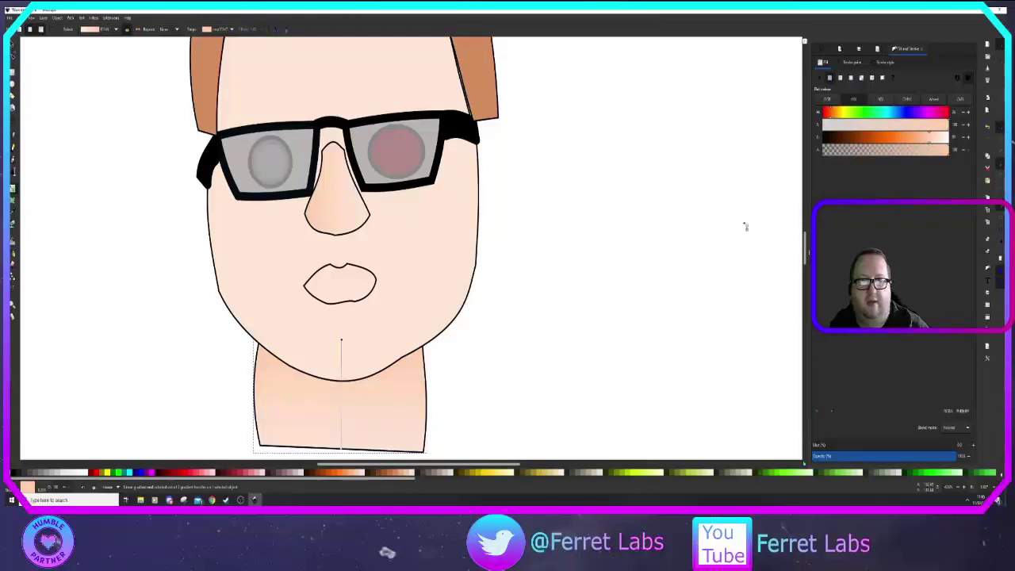
Step: Replace the neck's linear gradient with a radial one and move its centre onto the lower part of the neck
left_click_drag(745, 224, 747, 227)
scroll(623, 282, "down", 2)
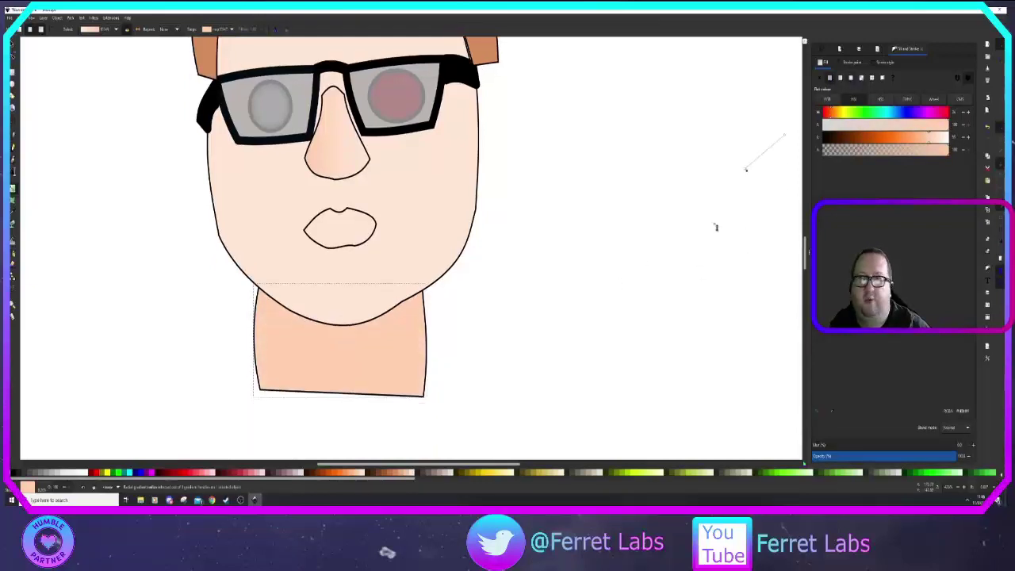
left_click(229, 30)
left_click(222, 21)
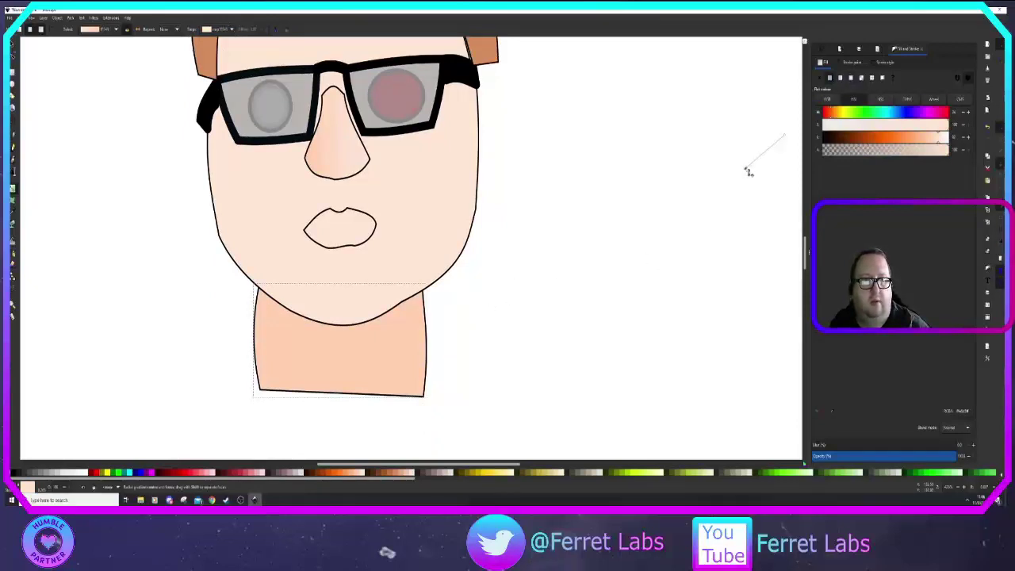
mouse_move(747, 170)
left_mouse_down()
mouse_move(658, 226)
mouse_move(317, 367)
mouse_move(308, 390)
mouse_move(317, 399)
mouse_move(326, 379)
left_mouse_up()
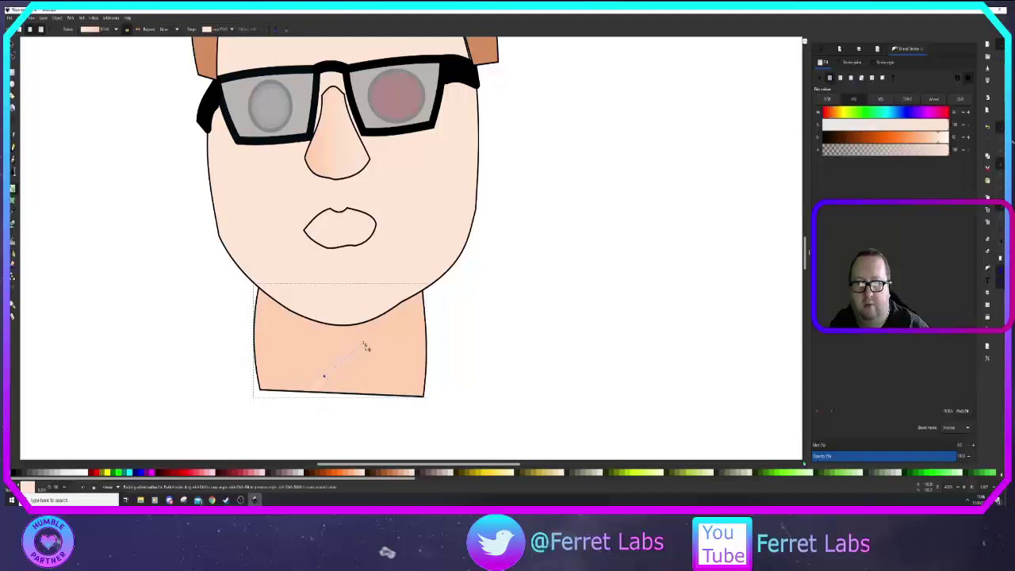
Step: Shrink the neck's radial gradient to a small highlight and centre it on the neck's bottom edge
left_click_drag(364, 342, 545, 326)
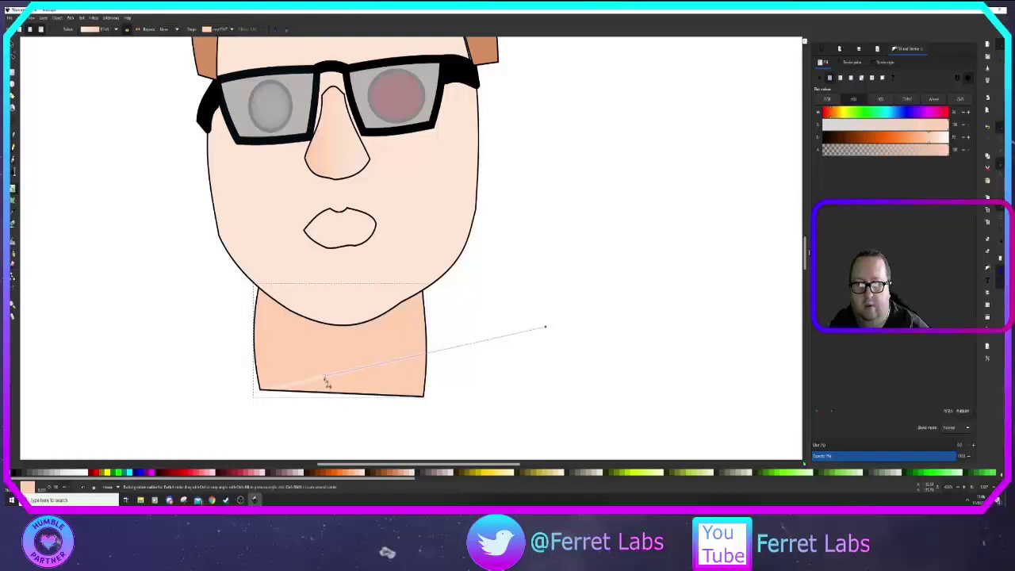
left_click_drag(329, 381, 426, 343)
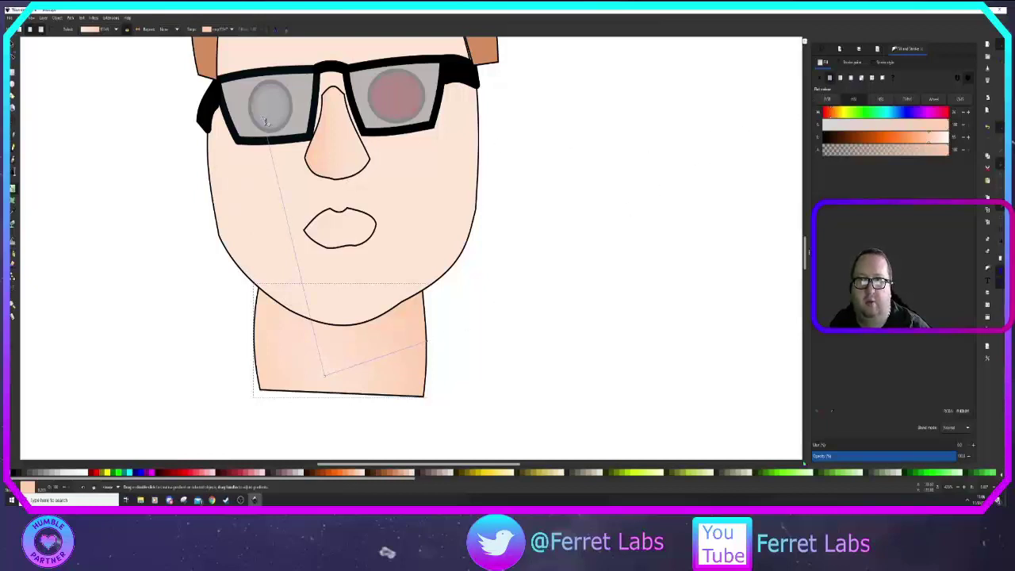
left_click_drag(266, 119, 332, 328)
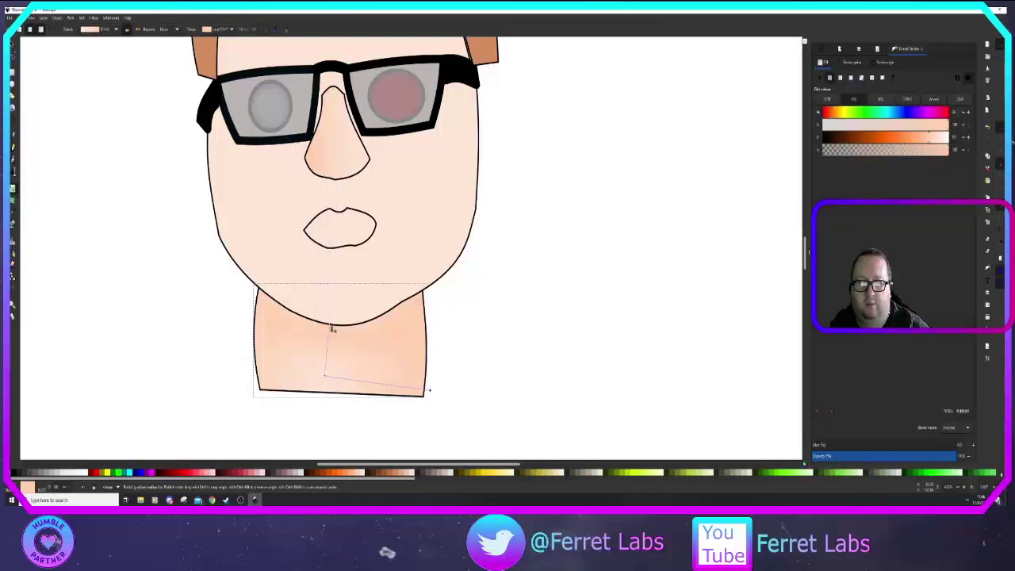
mouse_move(431, 388)
left_mouse_down()
mouse_move(467, 389)
mouse_move(334, 393)
left_mouse_up()
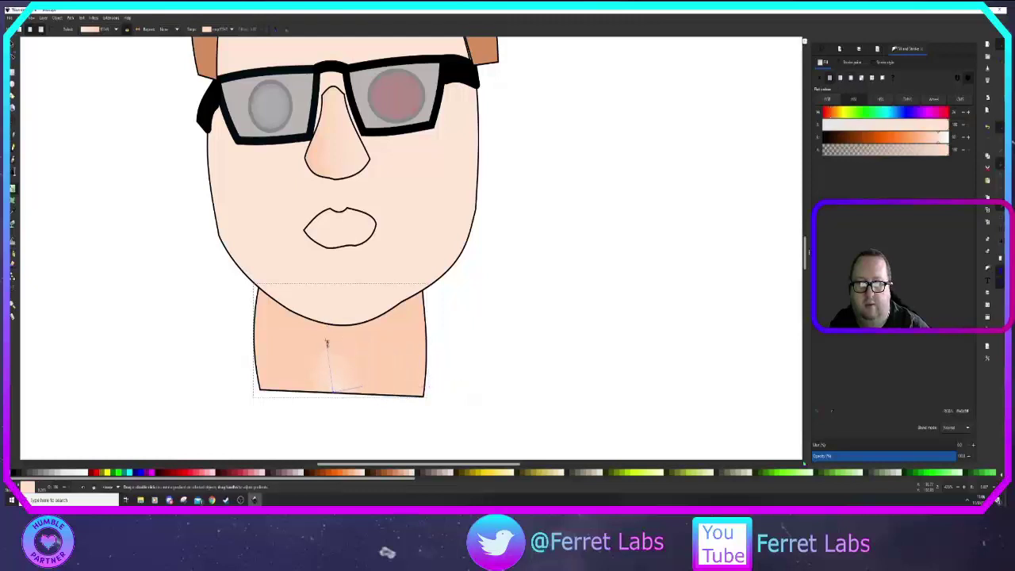
mouse_move(325, 339)
left_mouse_down()
mouse_move(334, 316)
mouse_move(339, 378)
left_mouse_up()
left_click(336, 396)
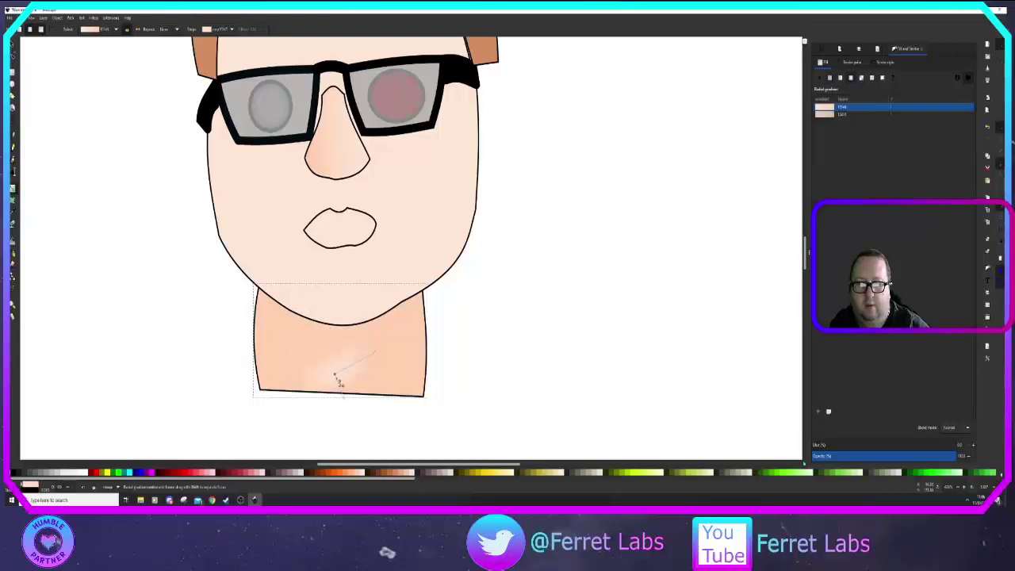
left_click(338, 398)
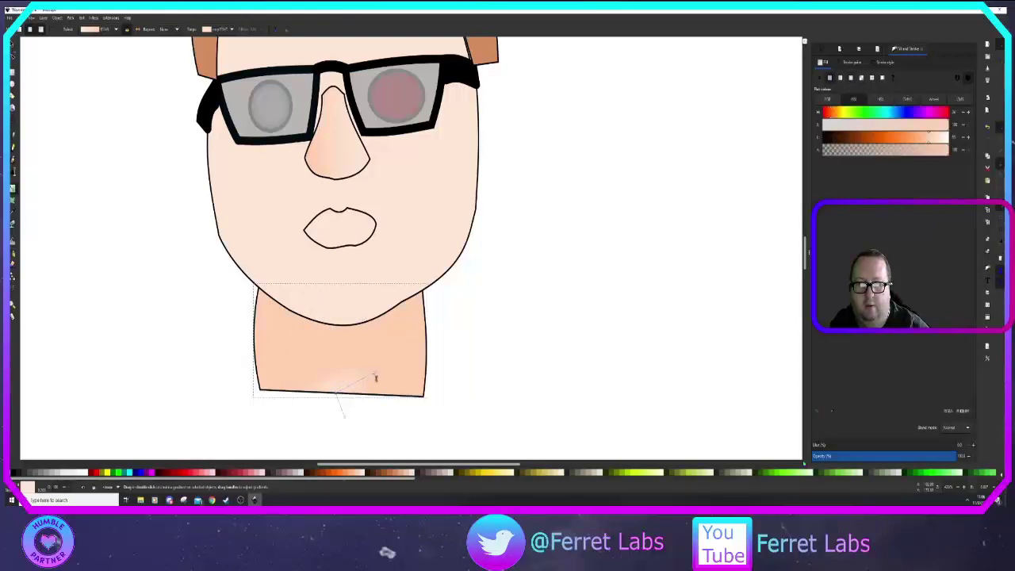
Step: Stretch the radial gradient horizontally past the neck's side and vertically up to the chin, centred on the neck's base, and deselect it
left_click_drag(372, 349, 334, 353)
left_click_drag(359, 394, 436, 396)
left_click_drag(468, 400, 518, 397)
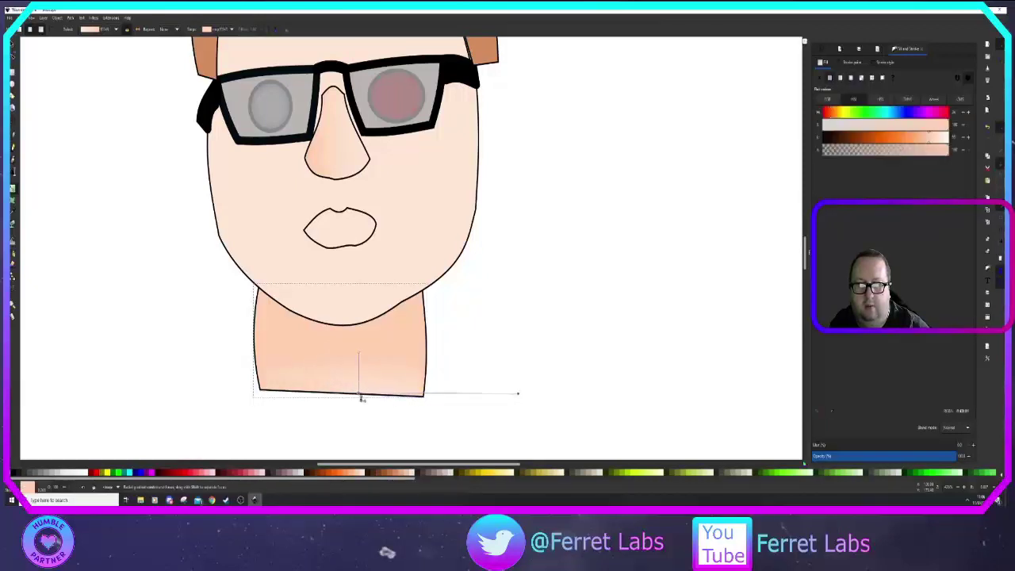
left_click_drag(361, 398, 344, 399)
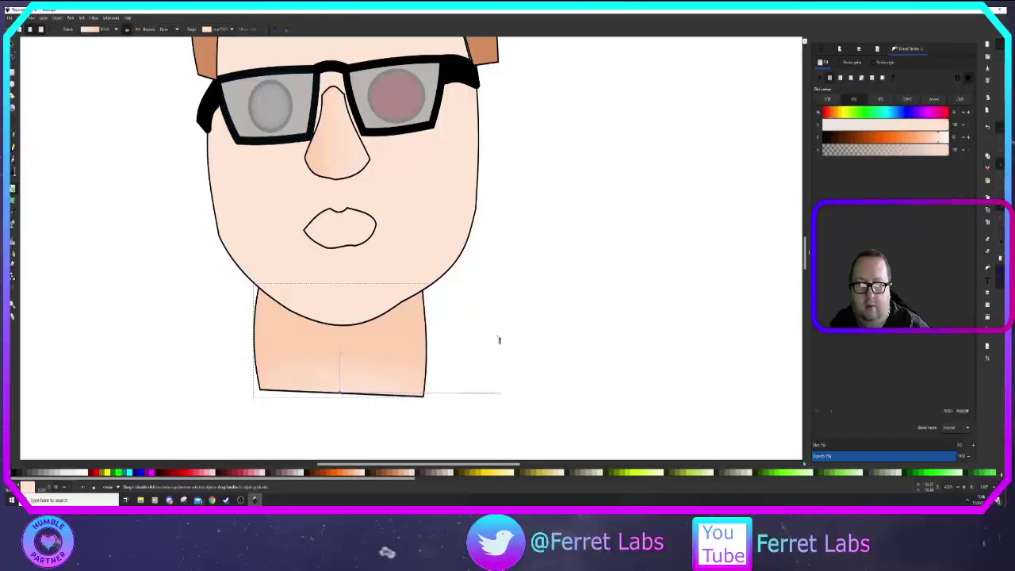
left_click(592, 325)
left_click_drag(344, 355, 344, 327)
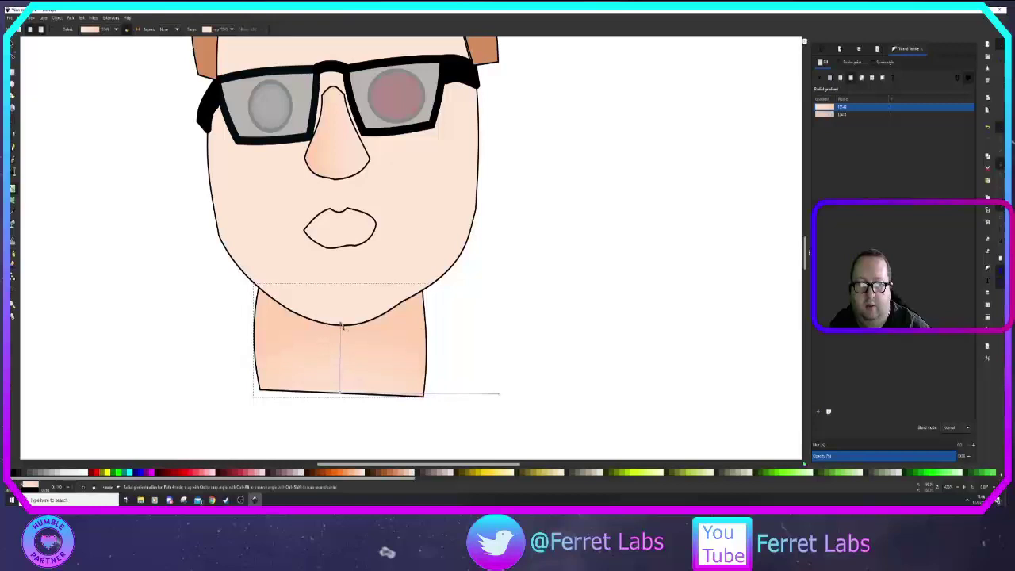
left_click(655, 313)
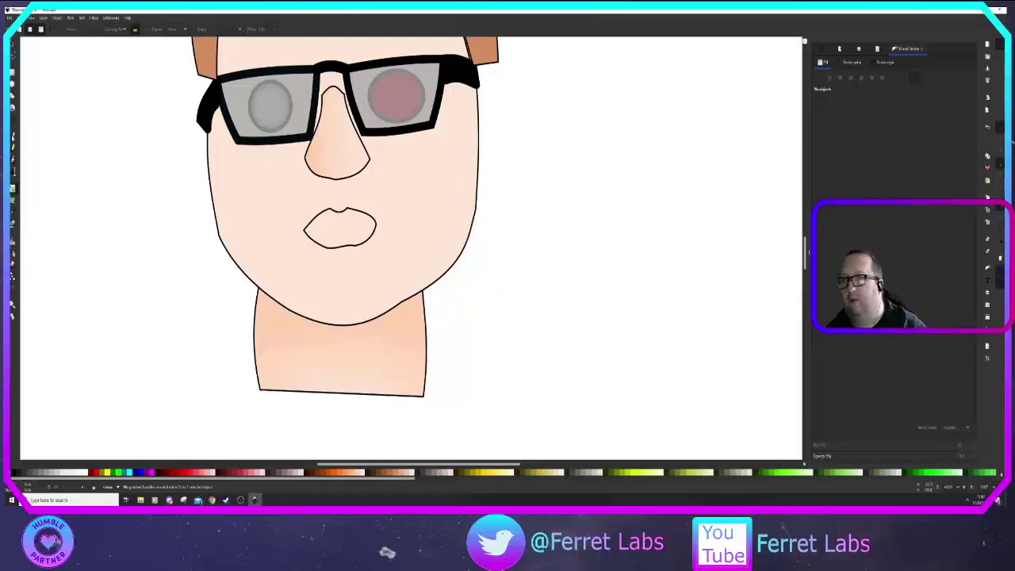
Step: Draw a closed straight-edged shirt collar outline over the neck, with two pointed flaps joined by a narrow band
left_click(13, 136)
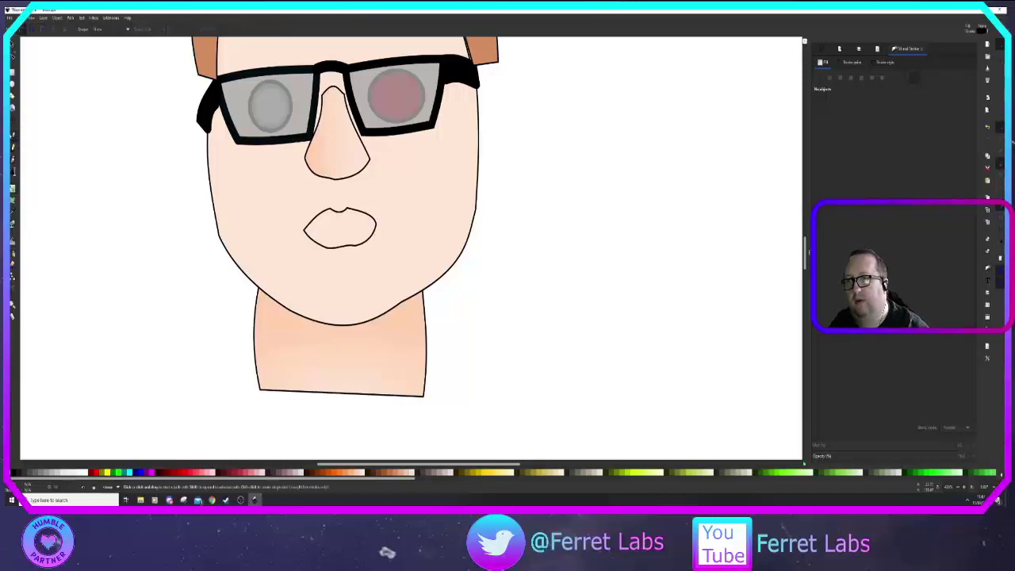
left_click(256, 301)
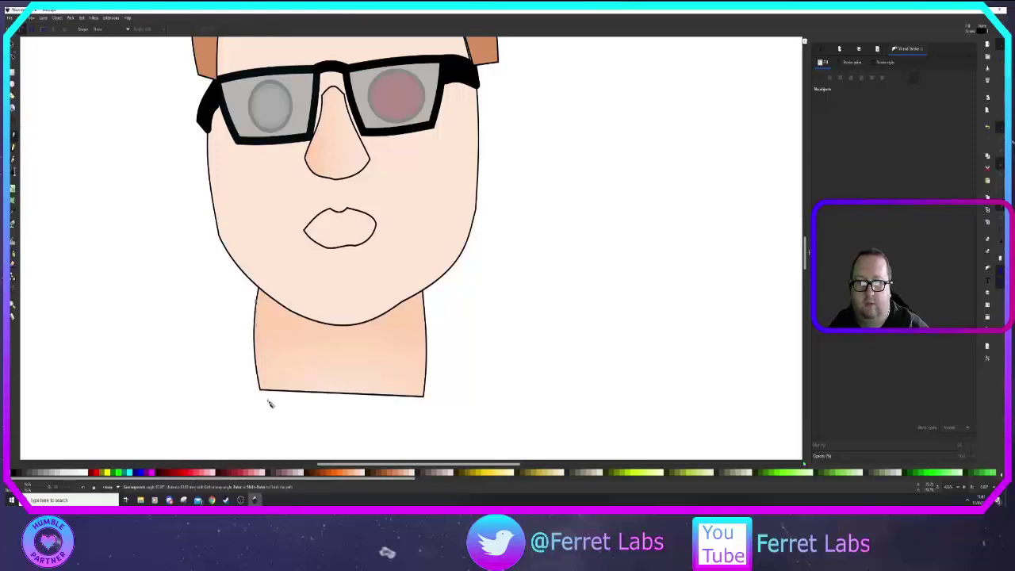
left_click(325, 385)
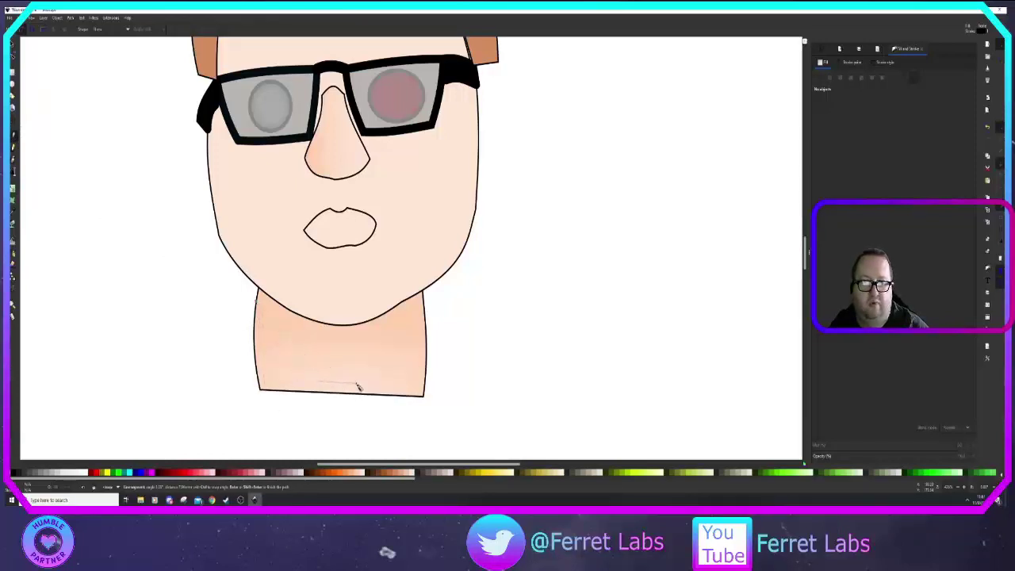
left_click(426, 314)
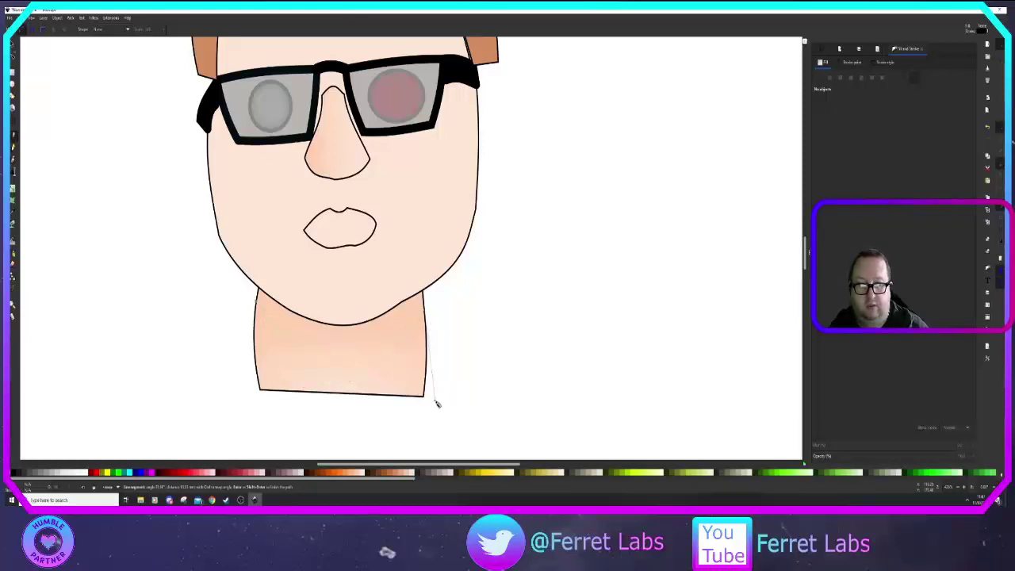
left_click(449, 383)
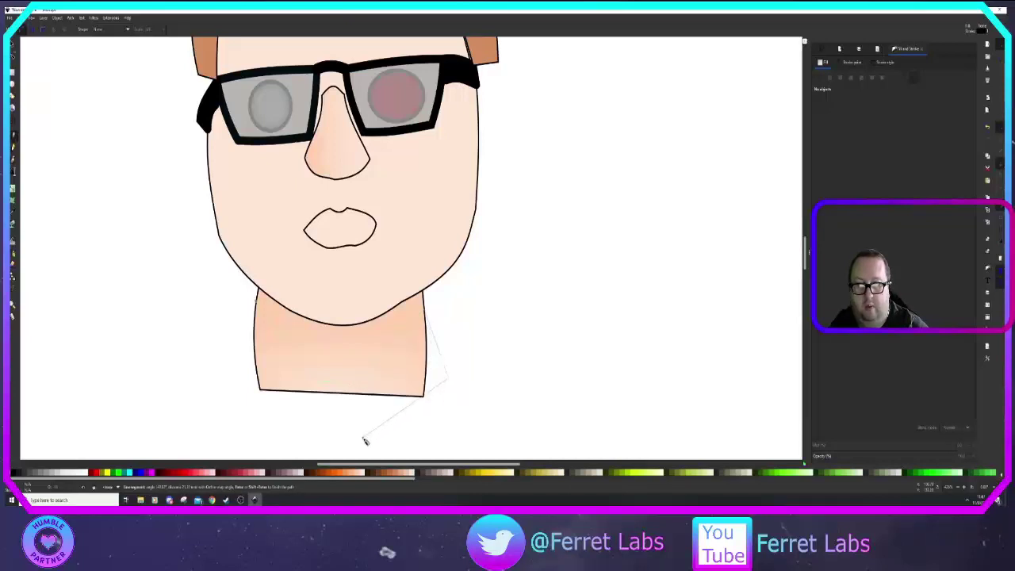
left_click(363, 436)
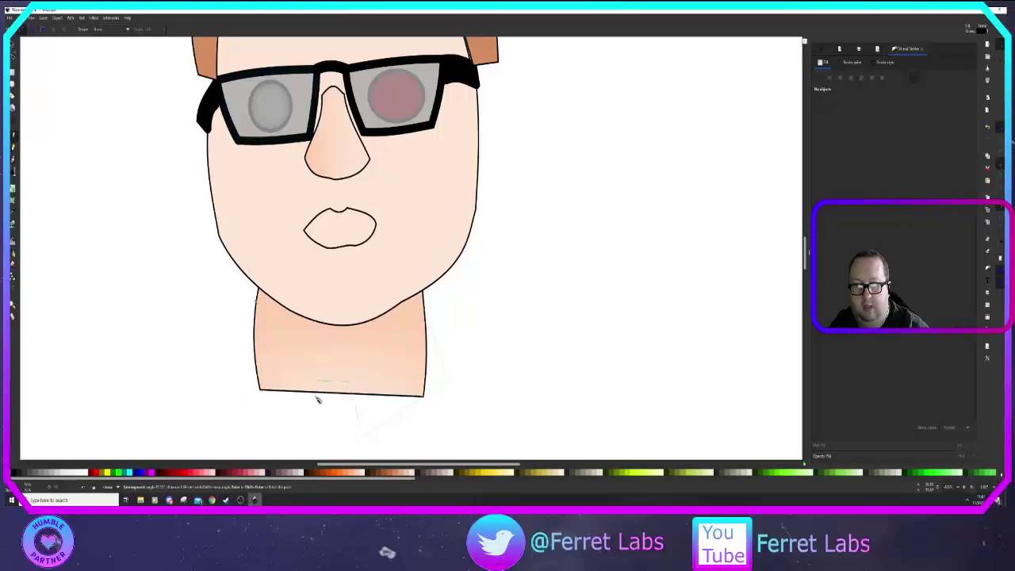
left_click(296, 429)
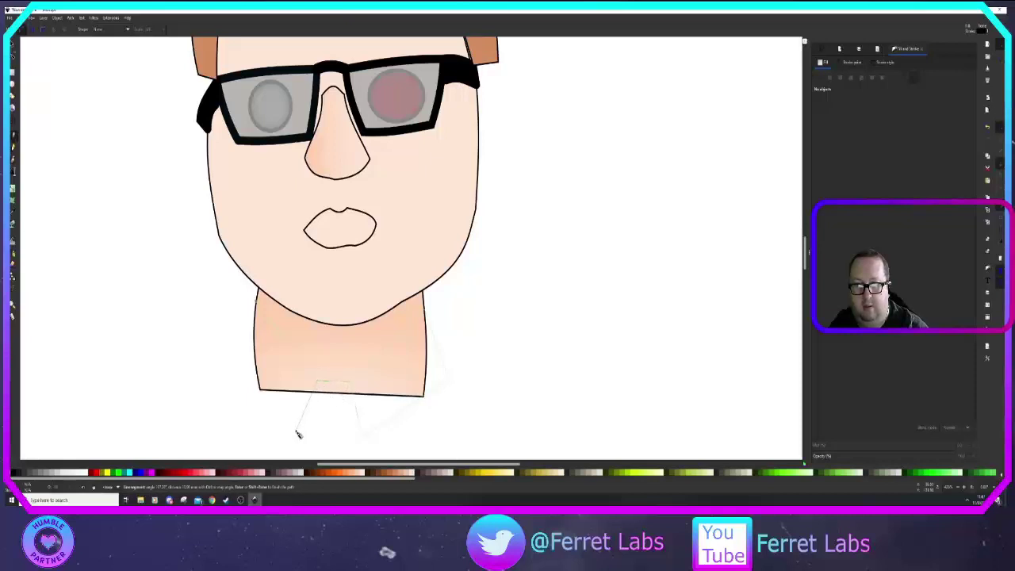
left_click(242, 357)
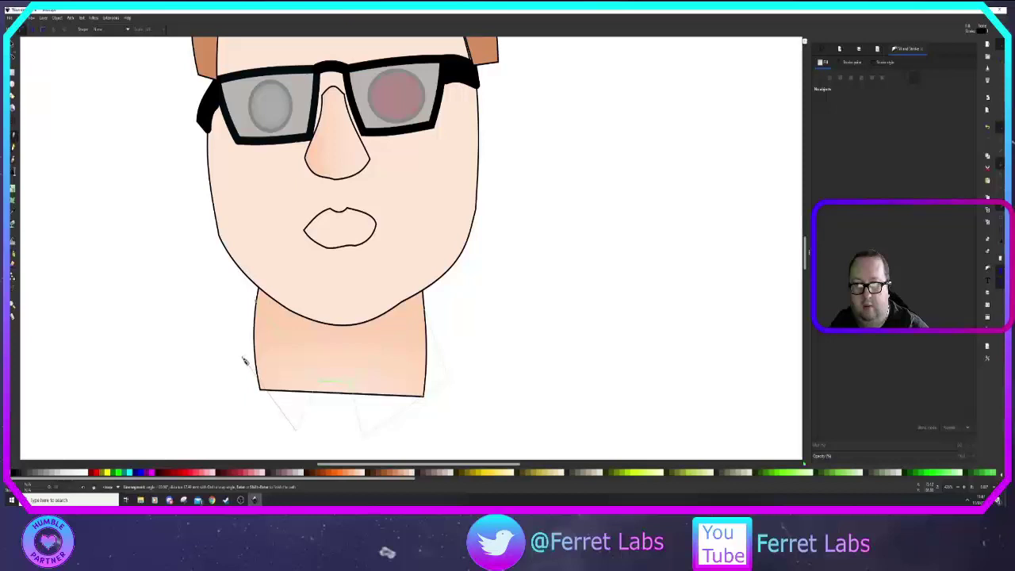
left_click(256, 304)
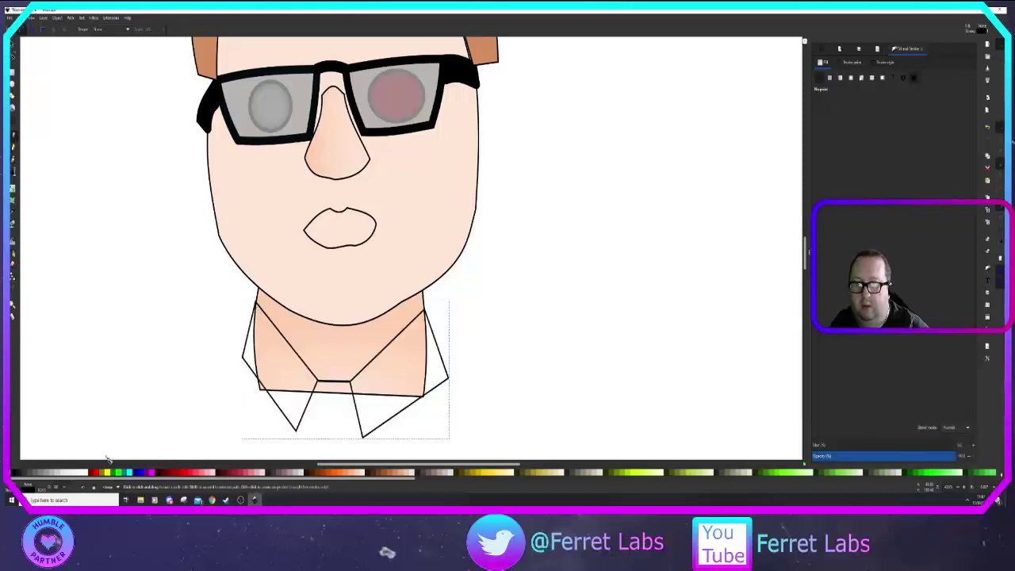
Step: Fill the collar with white and bend its straight edges into soft curves around both flaps
left_click(85, 474)
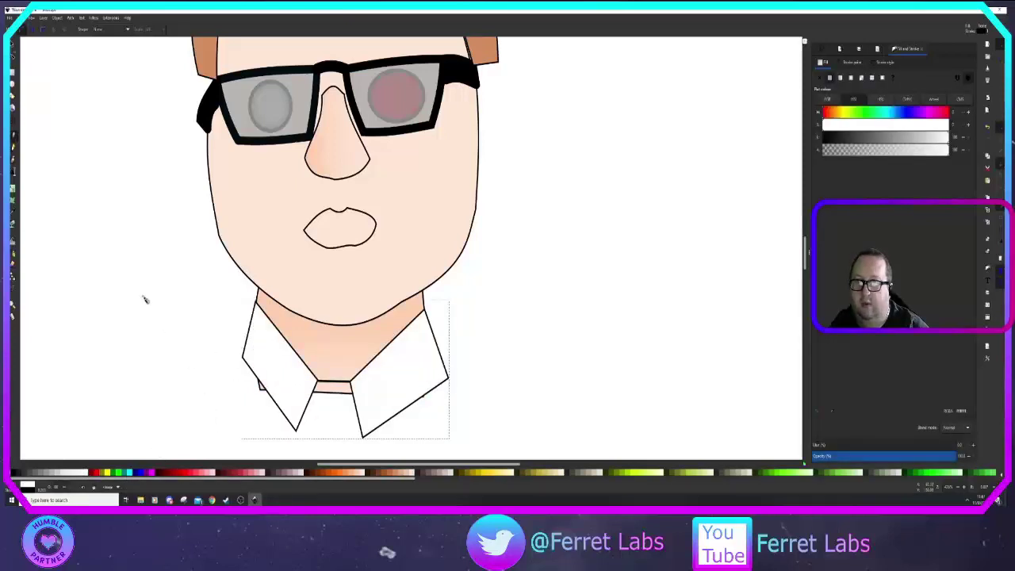
left_click(13, 58)
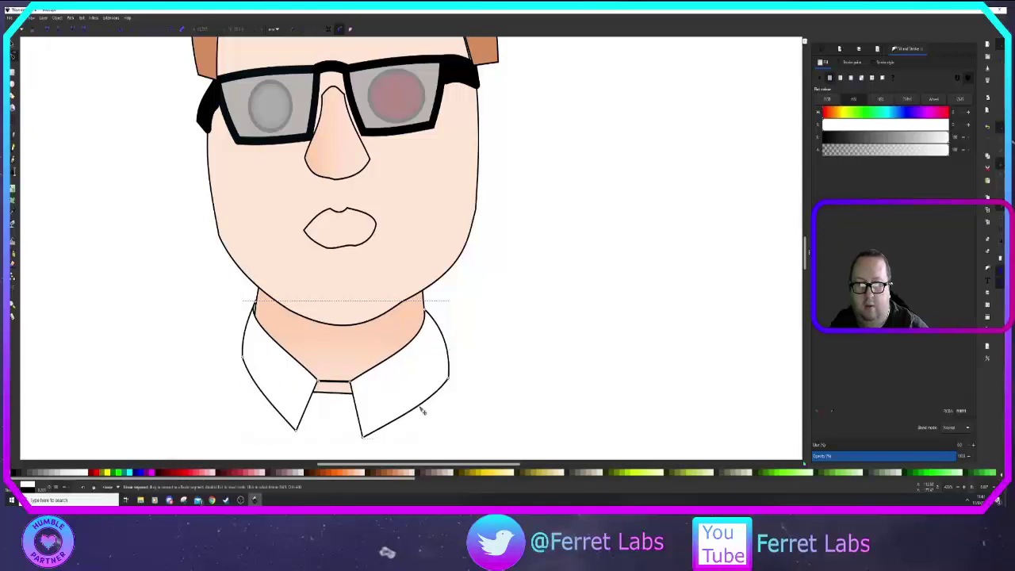
left_click_drag(364, 437, 360, 407)
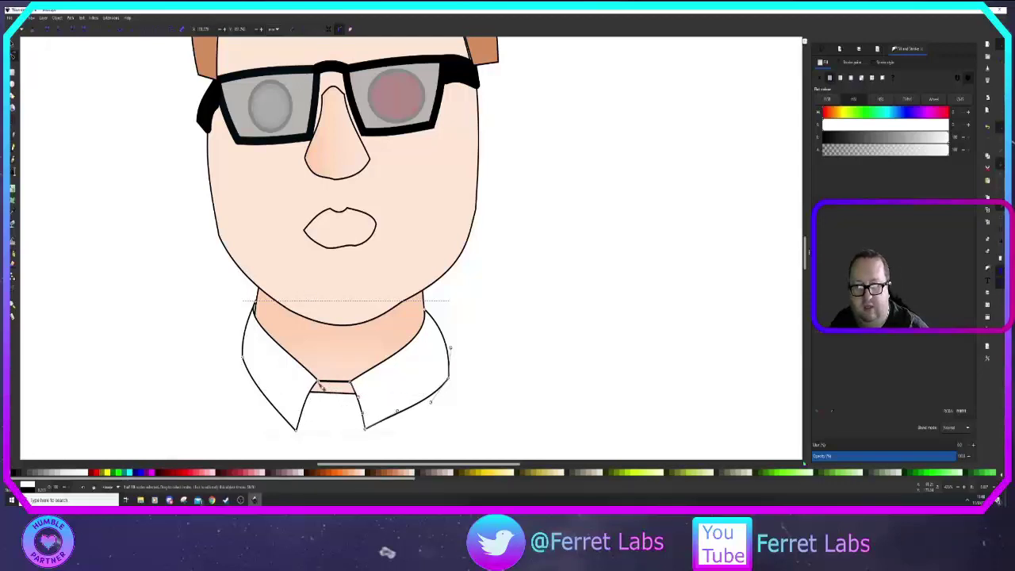
Step: Try to reshape the narrow band between the collar flaps by pulling its curve downward, and deselect the collar
left_click_drag(318, 382, 319, 429)
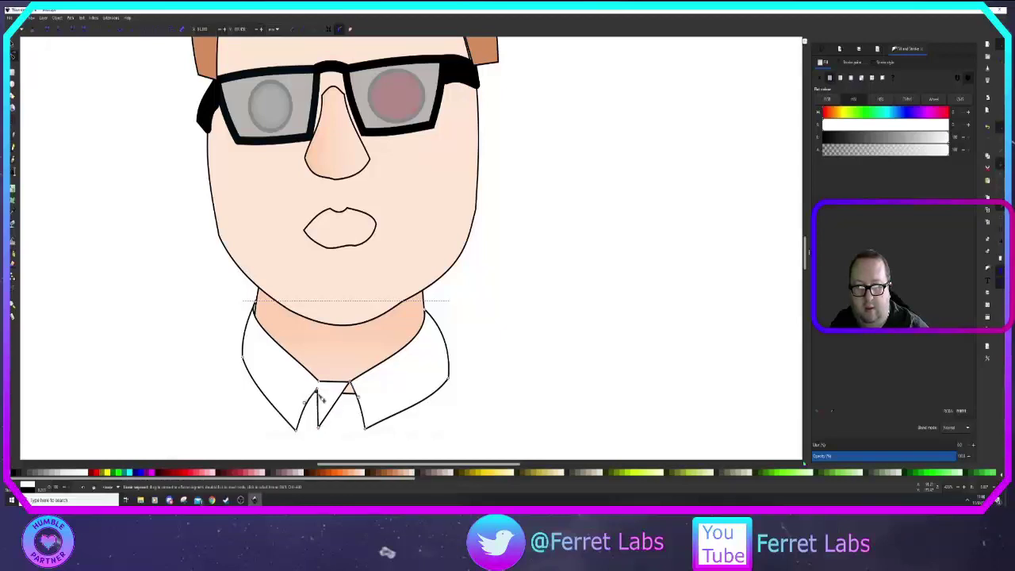
left_click_drag(318, 391, 318, 381)
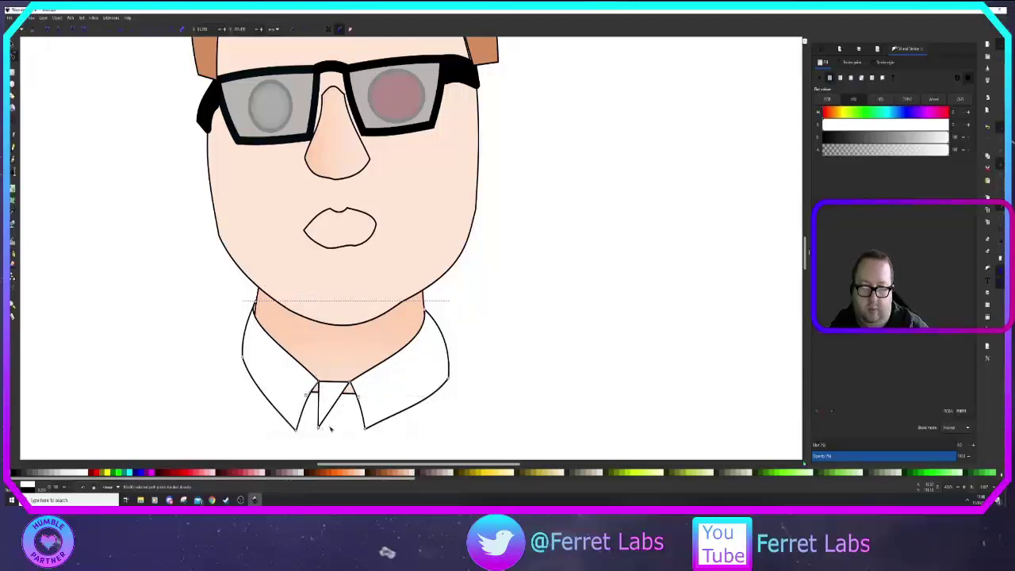
key("Delete")
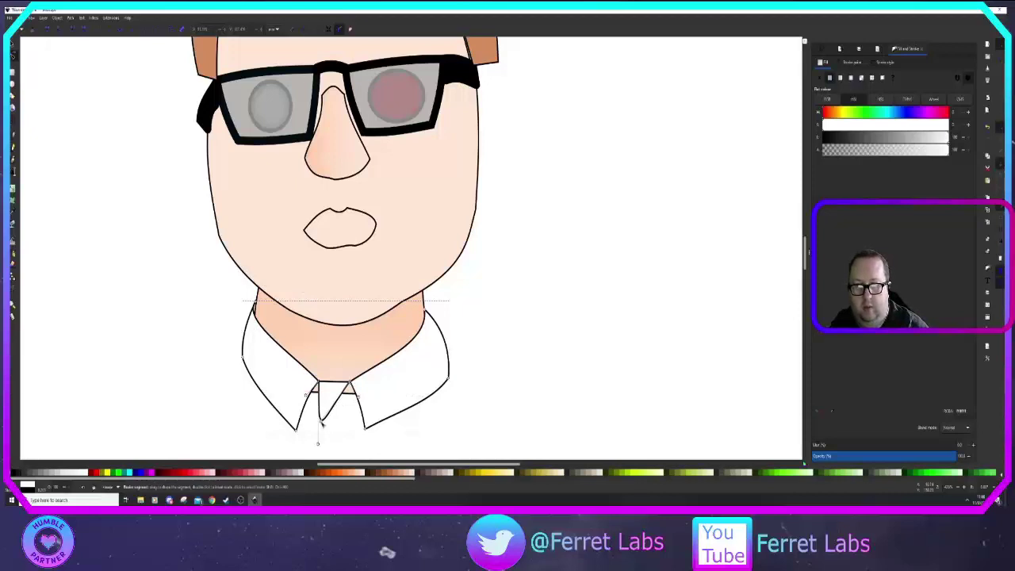
left_click_drag(324, 425, 346, 382)
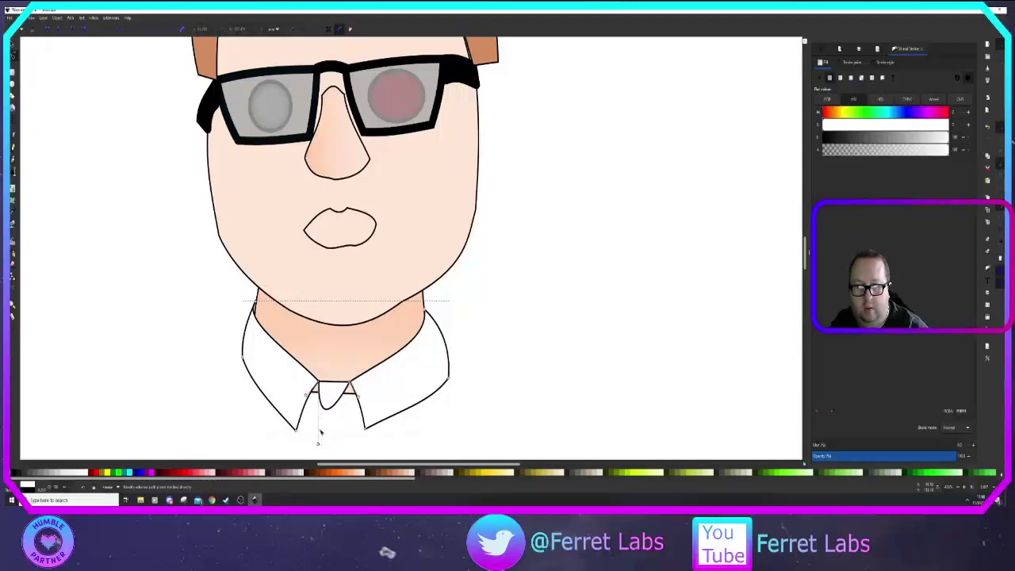
left_click_drag(318, 443, 321, 385)
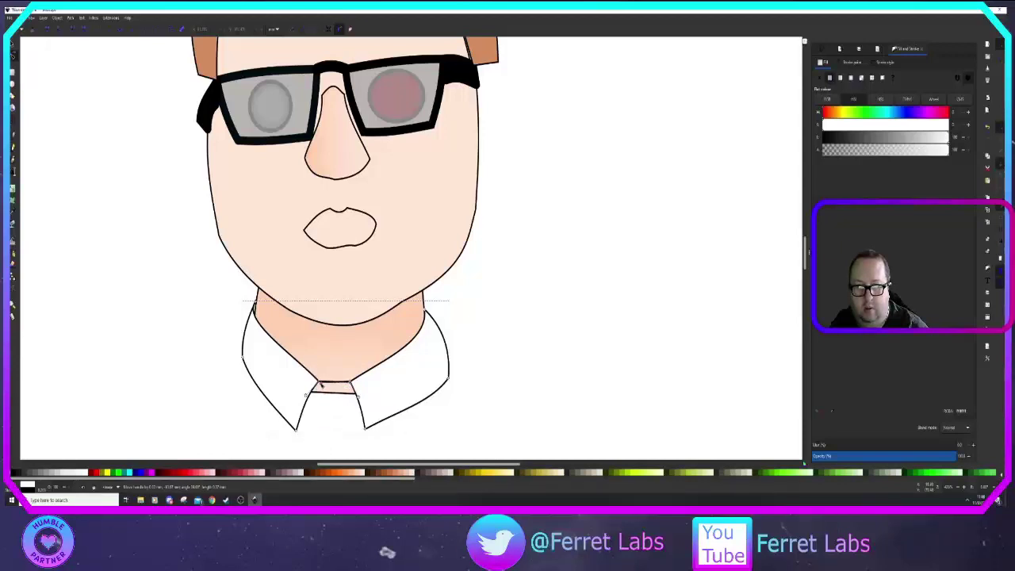
left_click(492, 420)
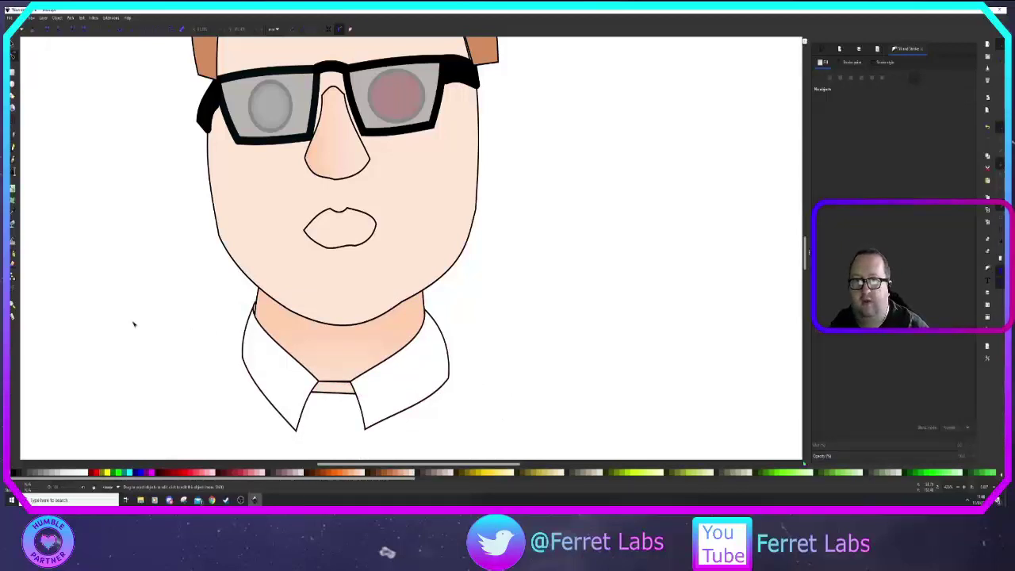
Step: Draw a closed four-sided shape filling the gap between the collar flaps, narrower at its upper edge, and move it clear beside the collar
scroll(122, 238, "down", 5)
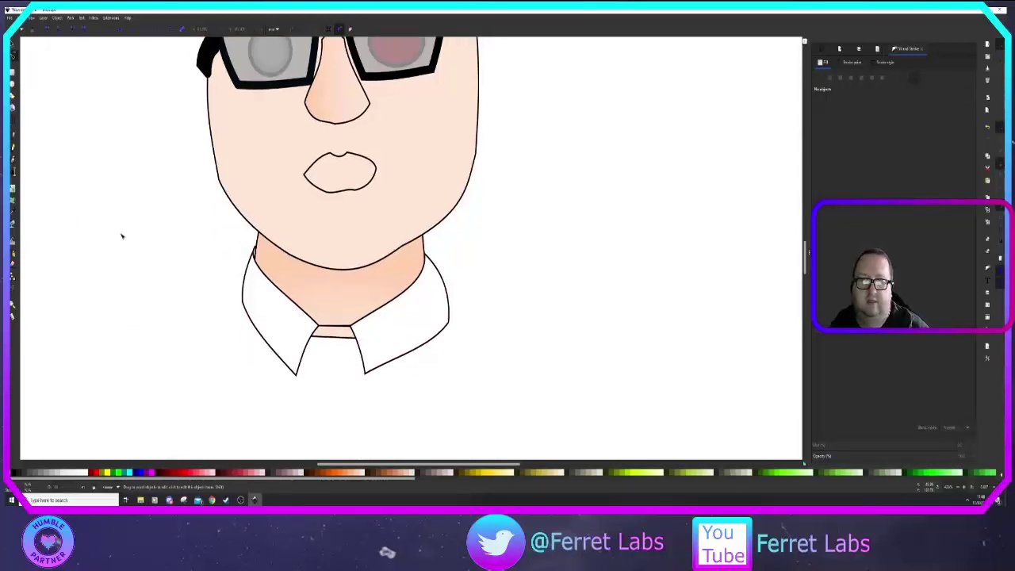
scroll(123, 236, "up", 4)
scroll(123, 236, "up", 1)
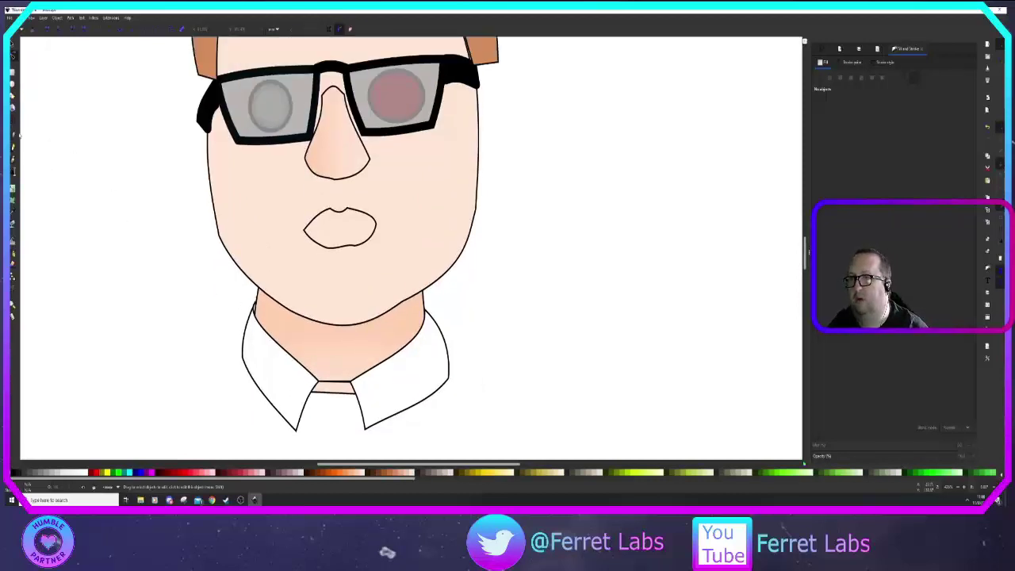
key("b")
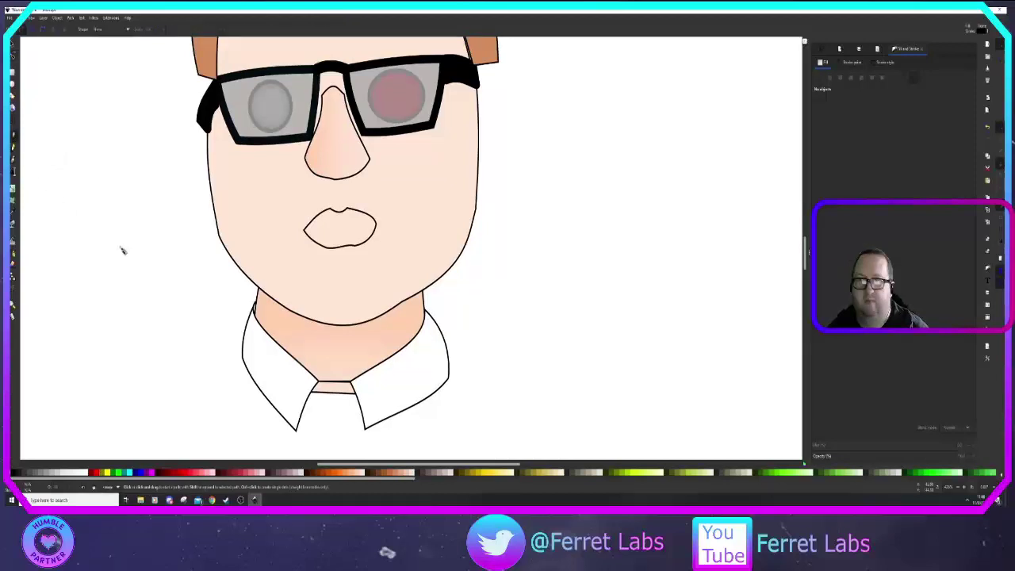
left_click(319, 387)
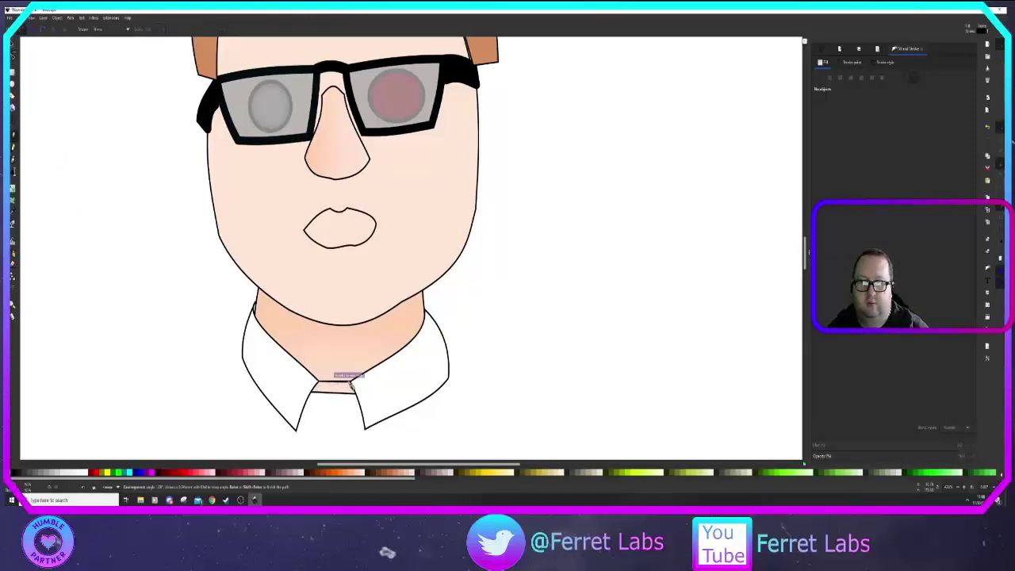
left_click(350, 384)
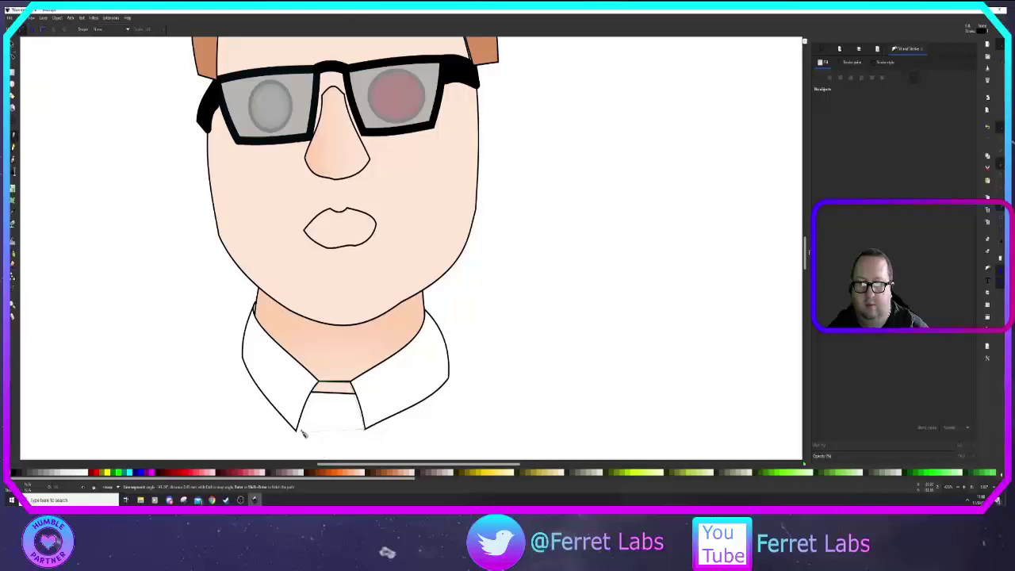
left_click(301, 430)
left_click(321, 384)
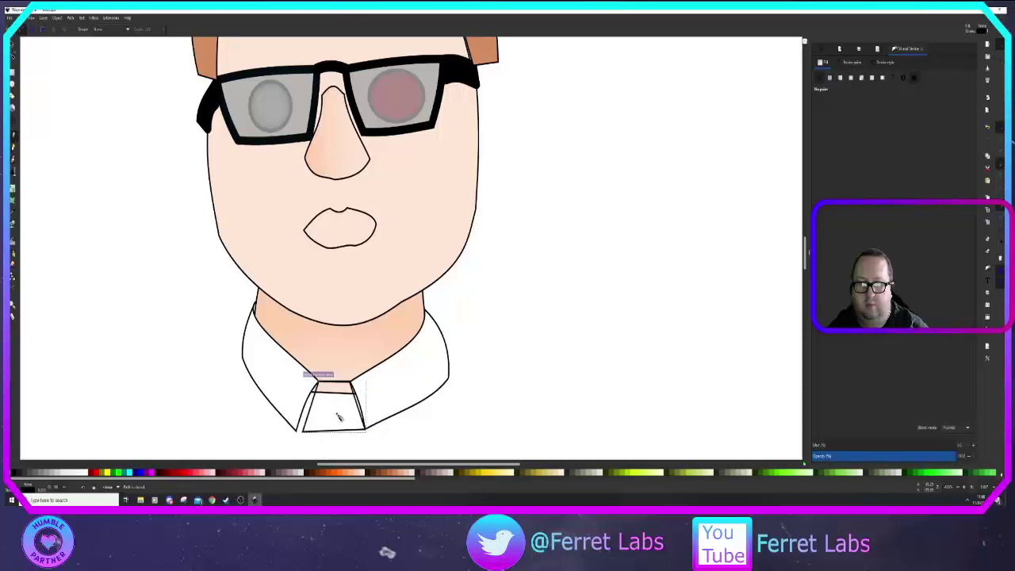
key("s")
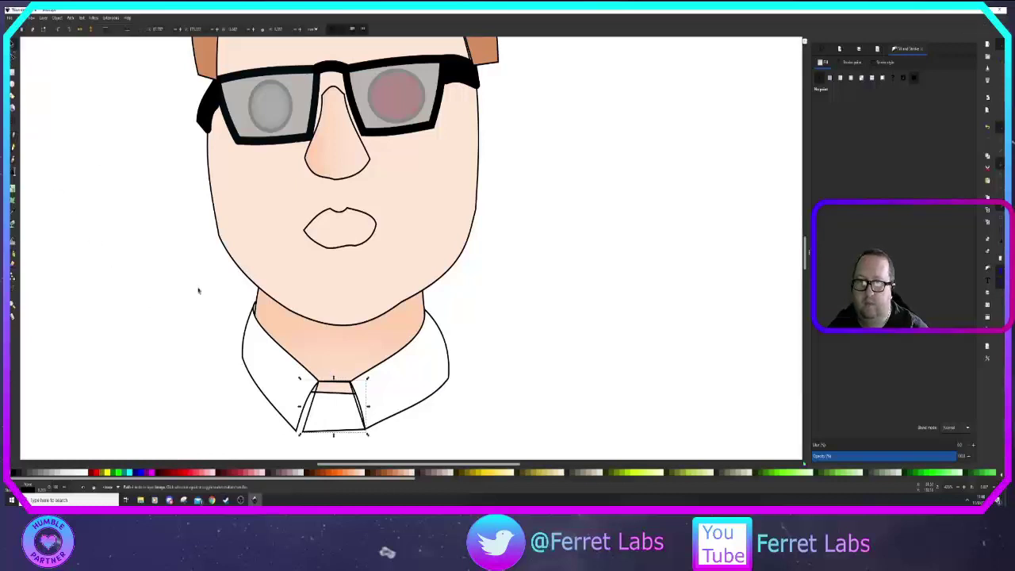
left_click_drag(383, 447, 556, 440)
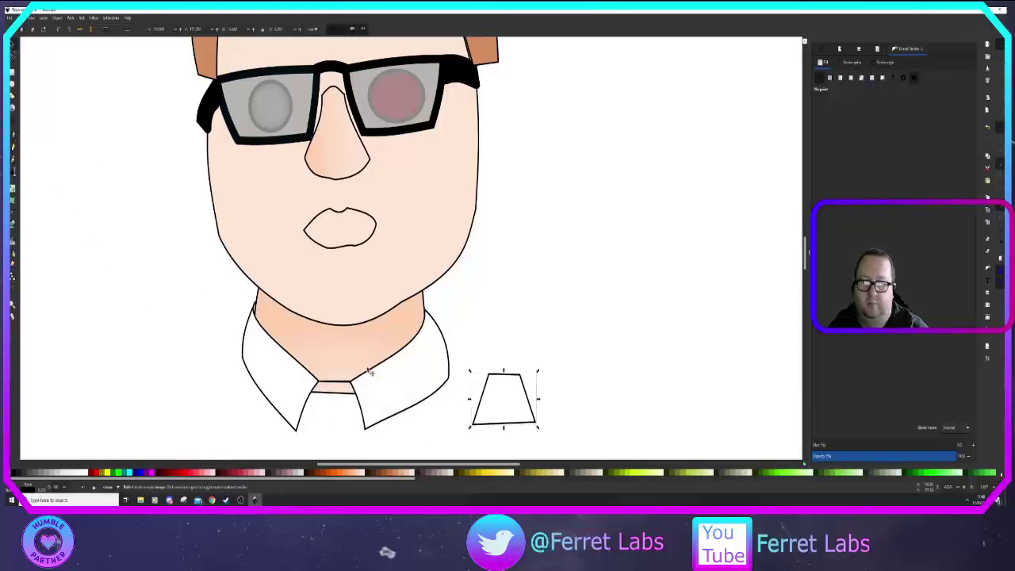
Step: Draw a closed straight-edged shirt body below the neck, running along the collar band and out to both shoulders
scroll(224, 336, "down", 3)
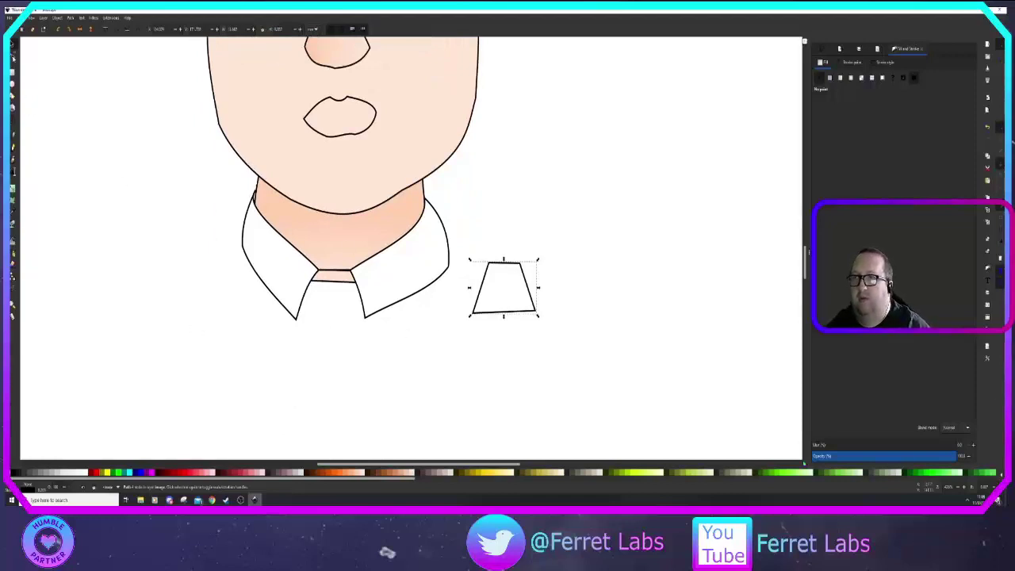
key("b")
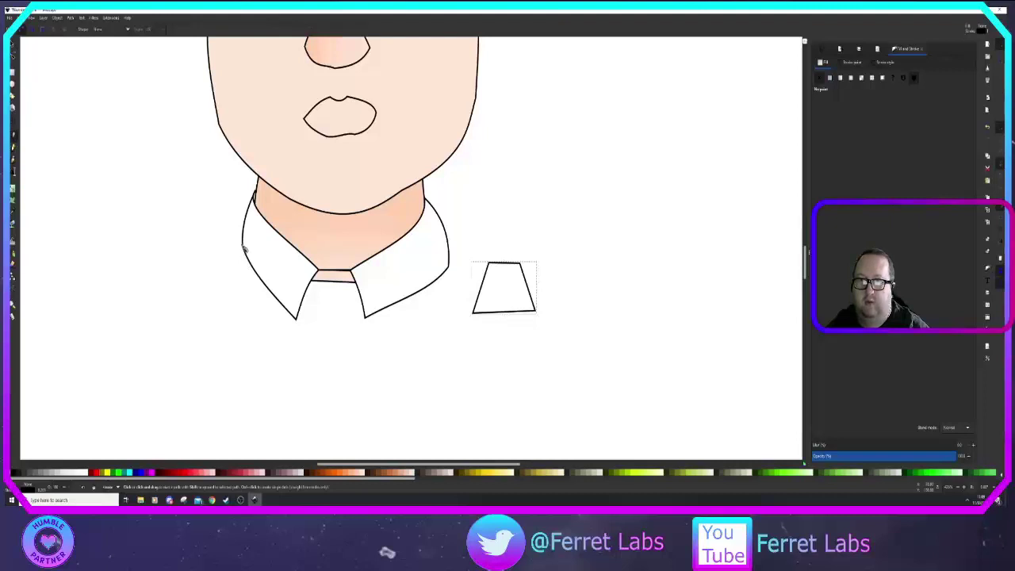
left_click(242, 247)
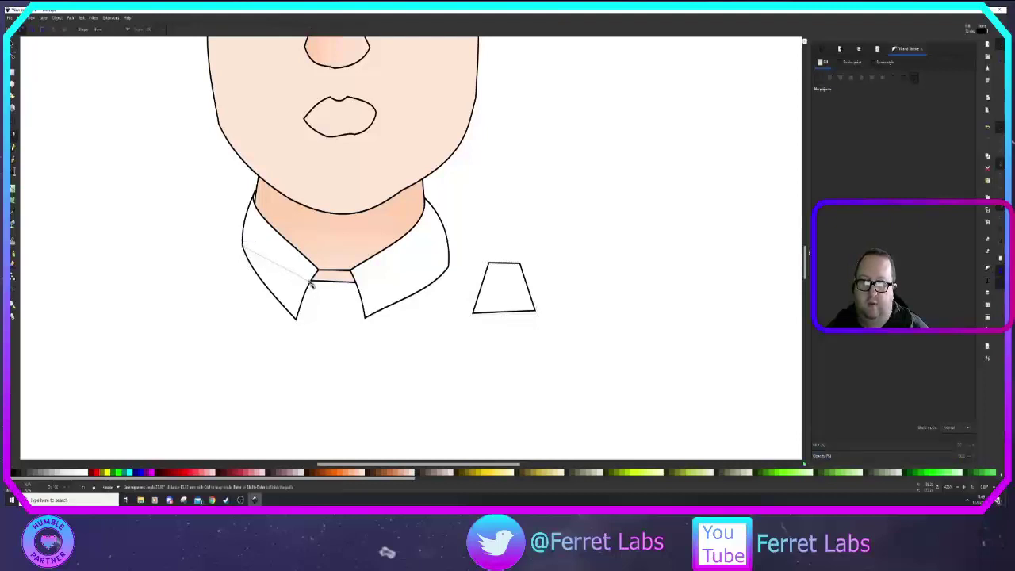
left_click(354, 281)
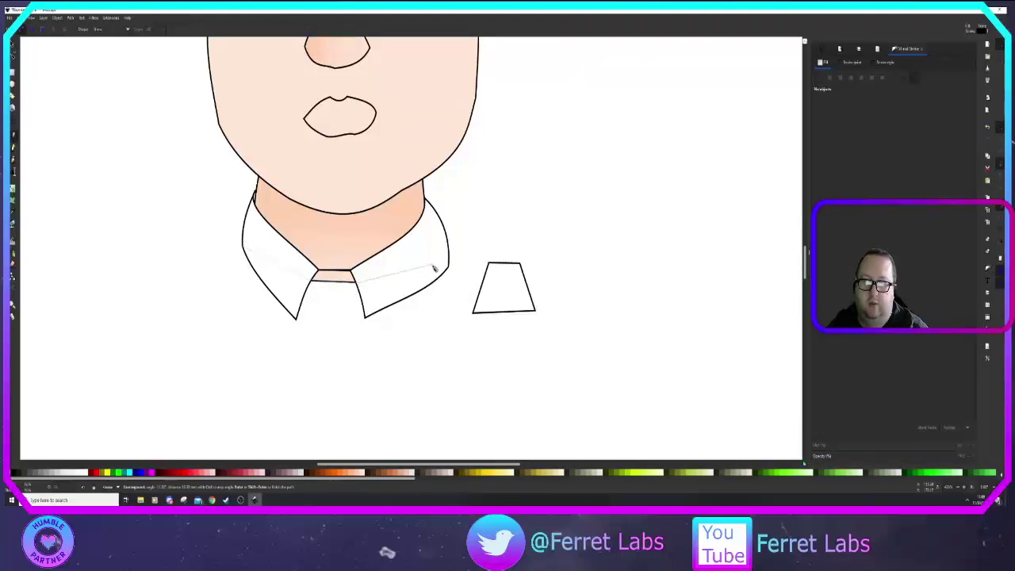
left_click(449, 268)
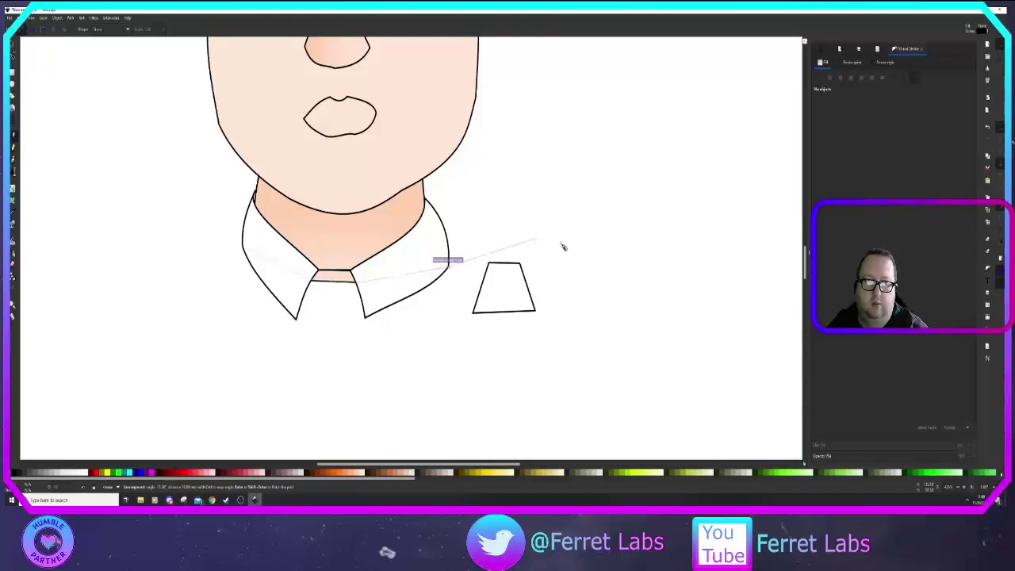
left_click(619, 270)
left_click(688, 410)
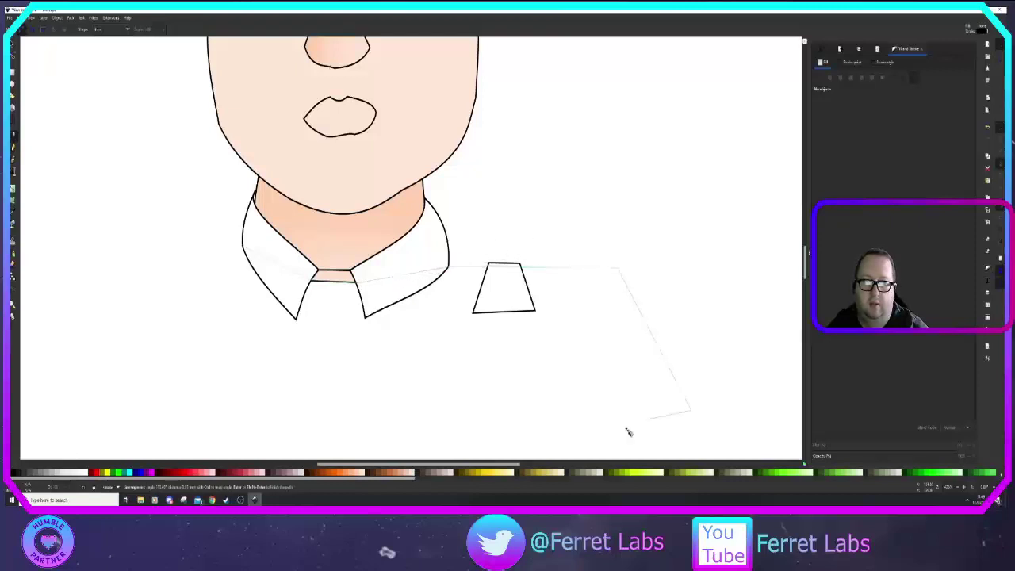
left_click(116, 405)
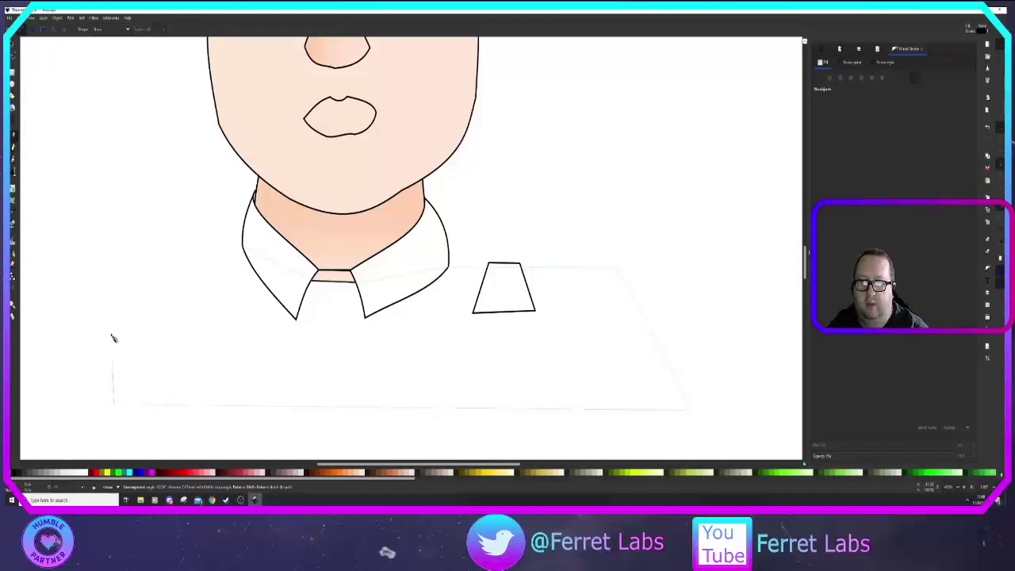
left_click(119, 265)
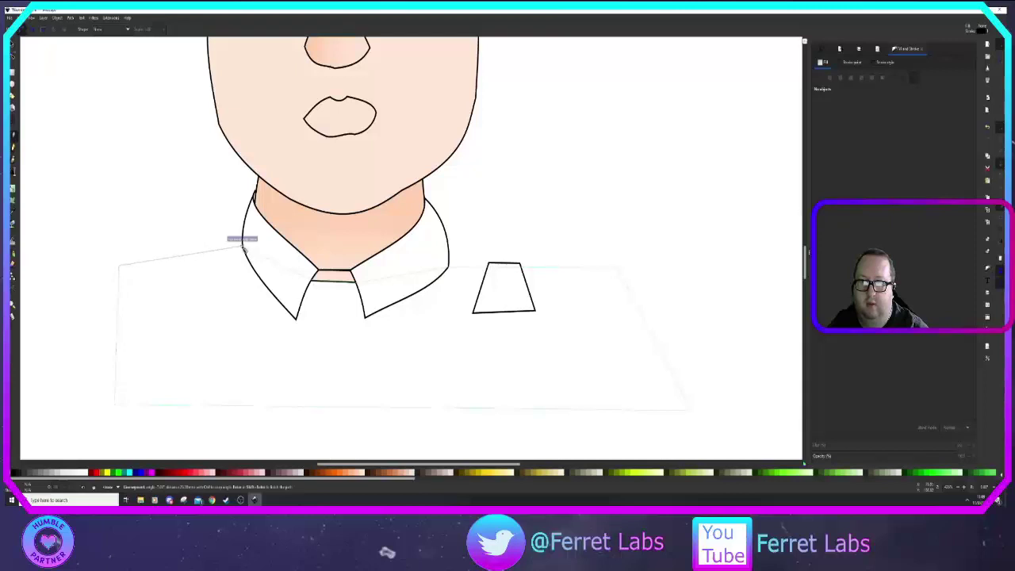
left_click(243, 249)
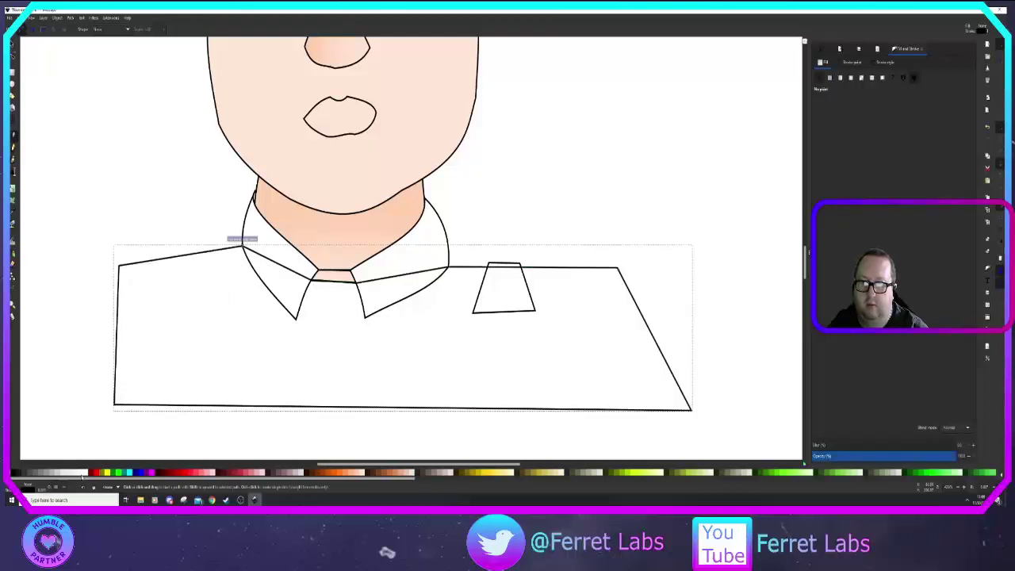
Step: Fill the shirt body with white and lower it behind the collar and the four-sided shape
left_click(84, 472)
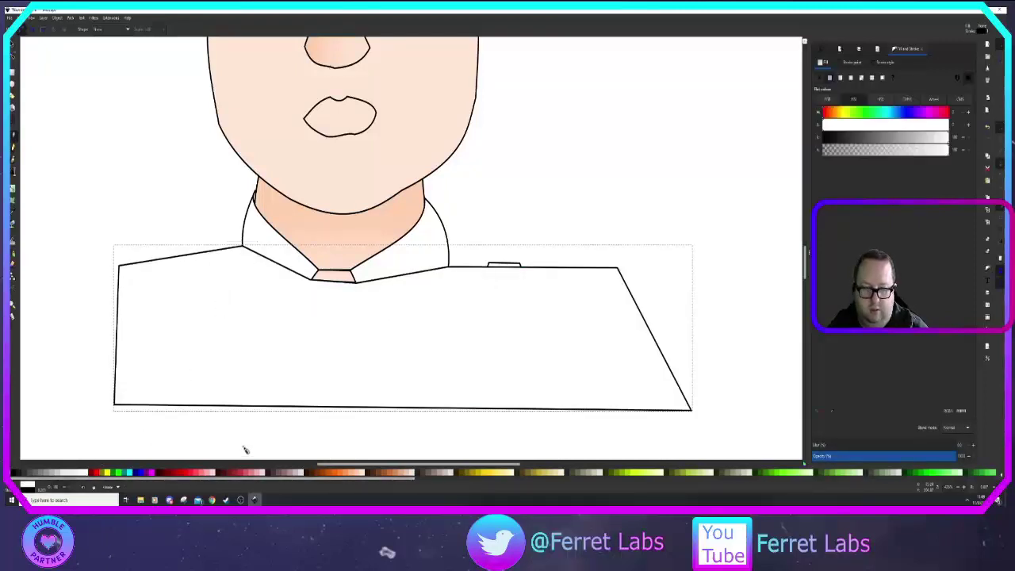
key("Page_Down")
key("Page_Down")
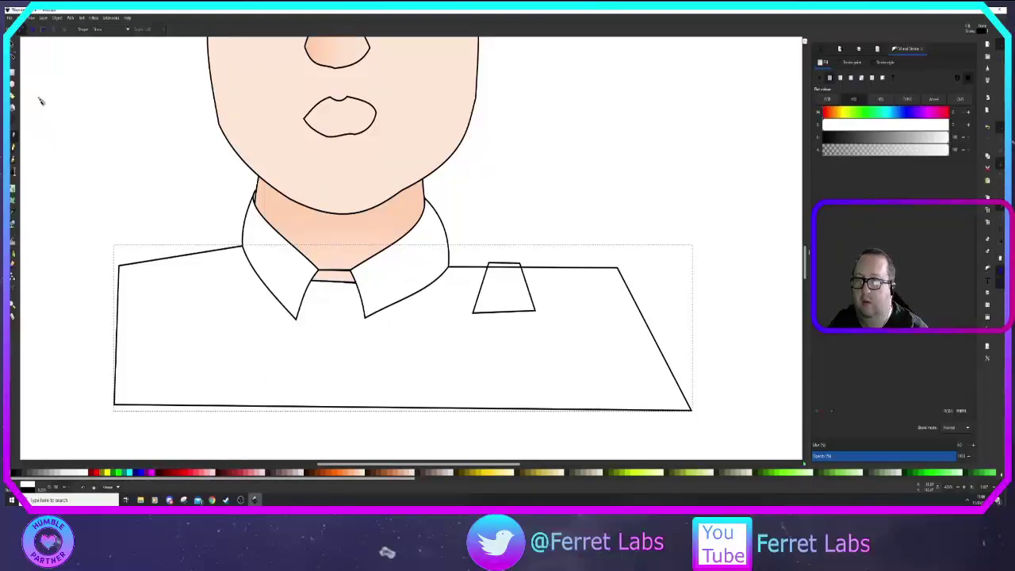
Step: Try to bend the shirt body's short neckline edge between the collar flaps into a downward curve
left_click(13, 57)
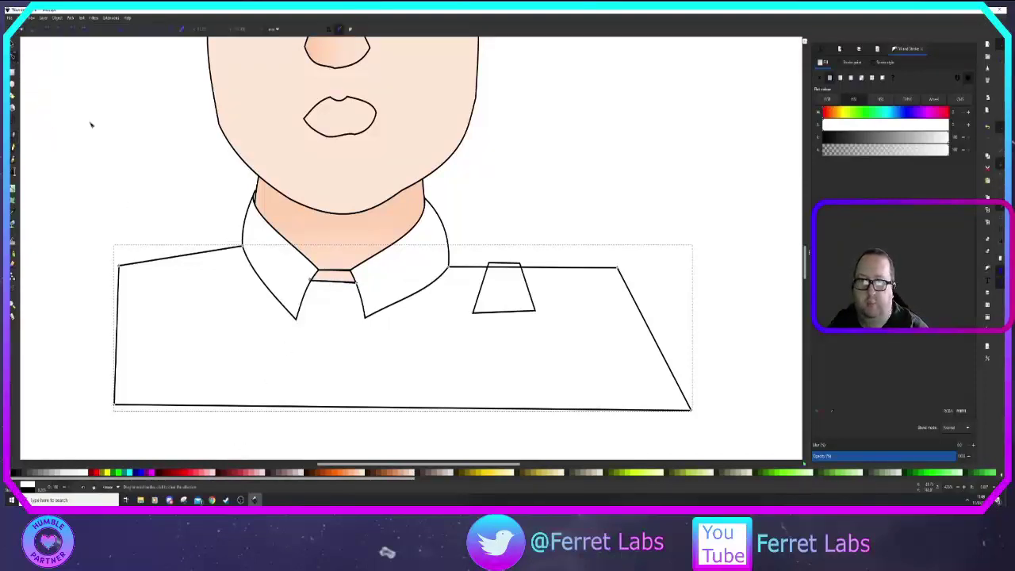
left_click(337, 281)
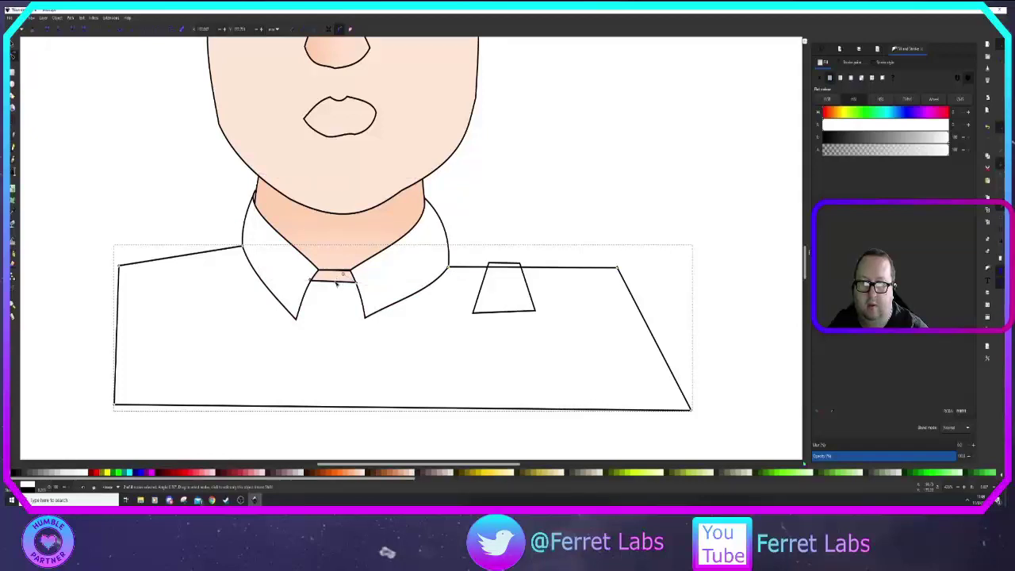
key("Escape")
scroll(324, 296, "up", 3)
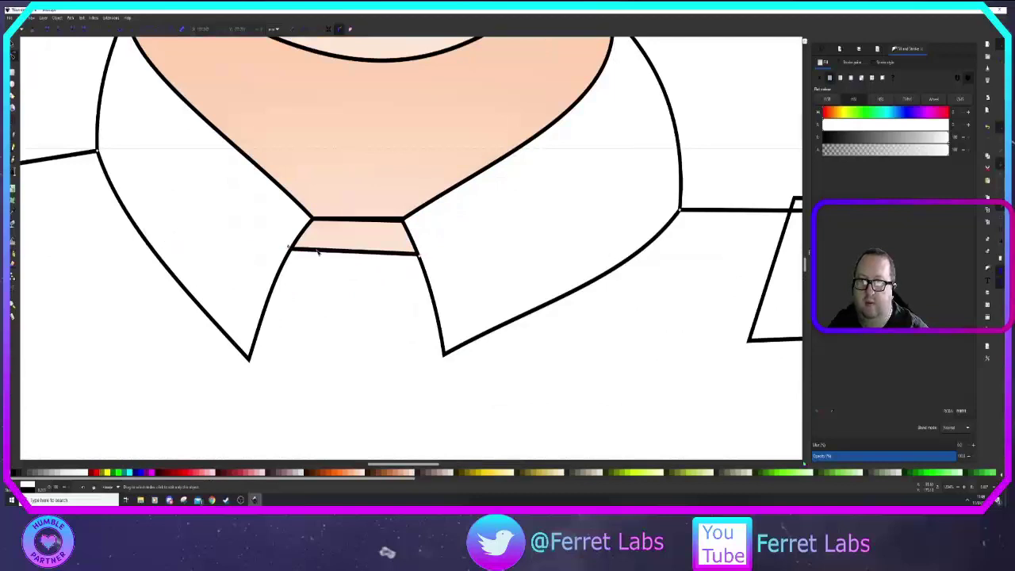
left_click(317, 251)
left_click(176, 311)
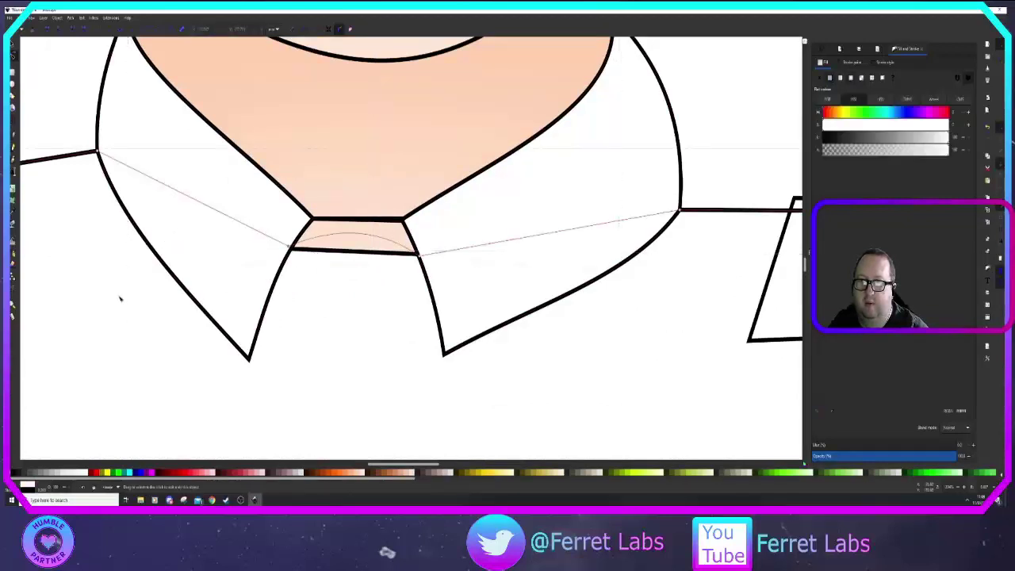
left_click(69, 155)
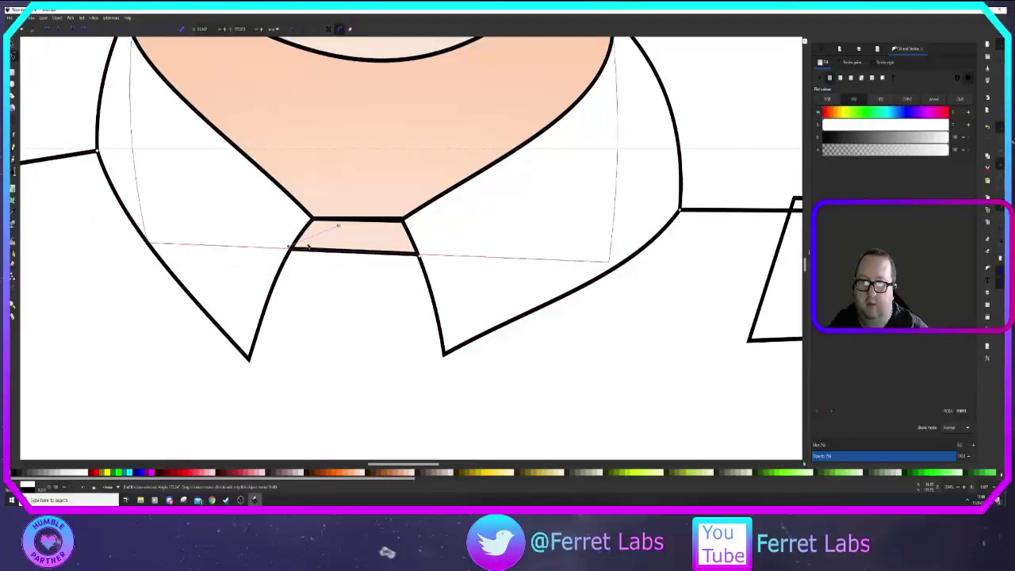
left_click_drag(339, 228, 346, 262)
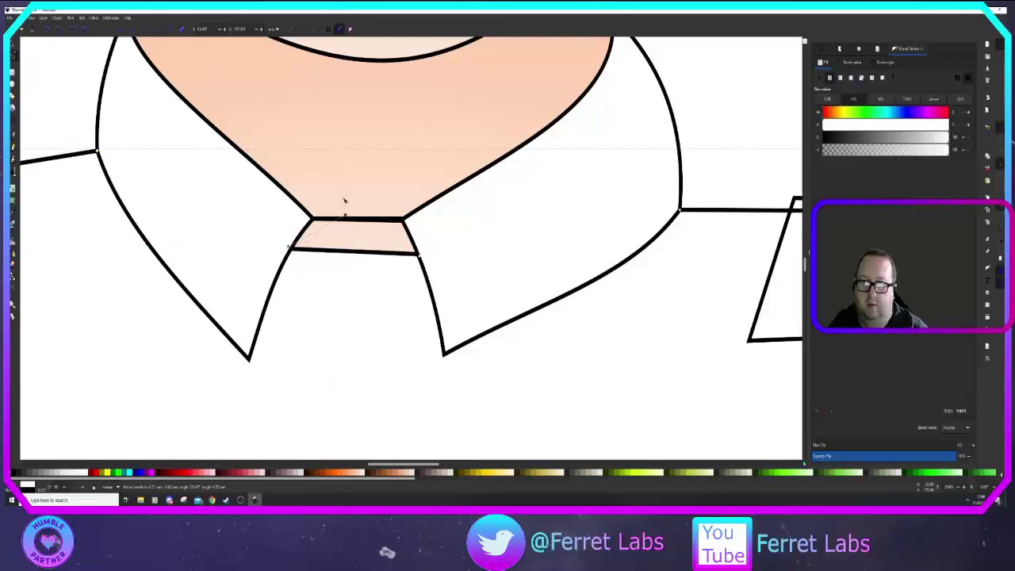
left_click_drag(357, 304, 355, 302)
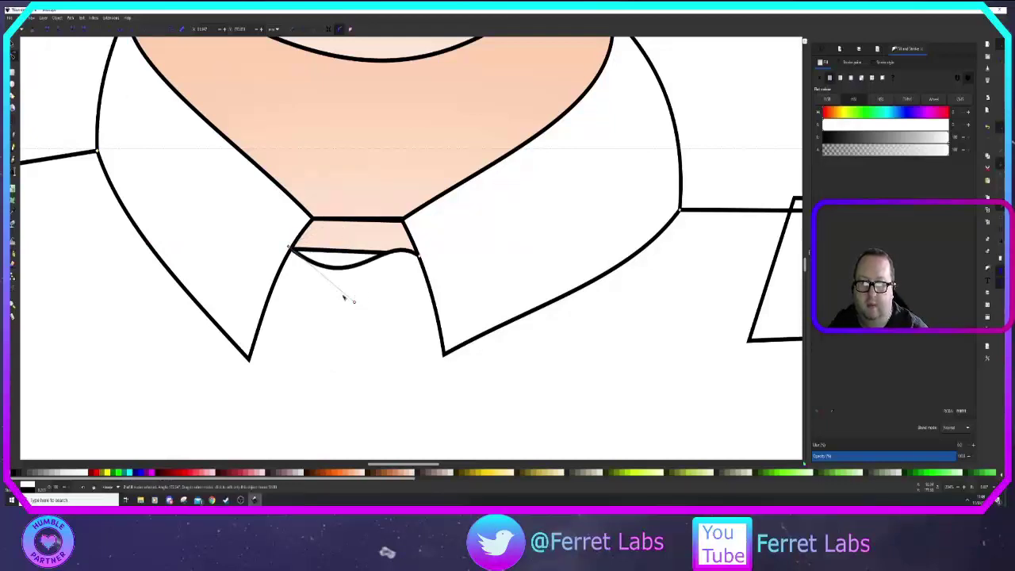
Step: Snap both ends of the shirt's neckline edge to the inner corners of the collar flaps and flatten the edge between them
mouse_move(356, 300)
left_mouse_down()
mouse_move(340, 221)
mouse_move(311, 229)
mouse_move(324, 255)
mouse_move(304, 233)
mouse_move(312, 219)
left_mouse_up()
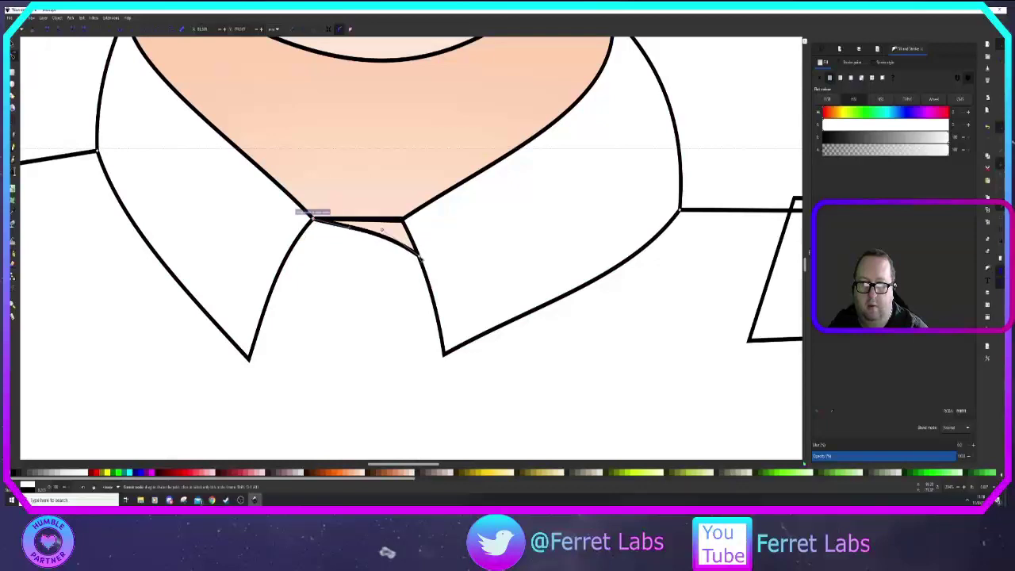
left_click_drag(417, 255, 403, 219)
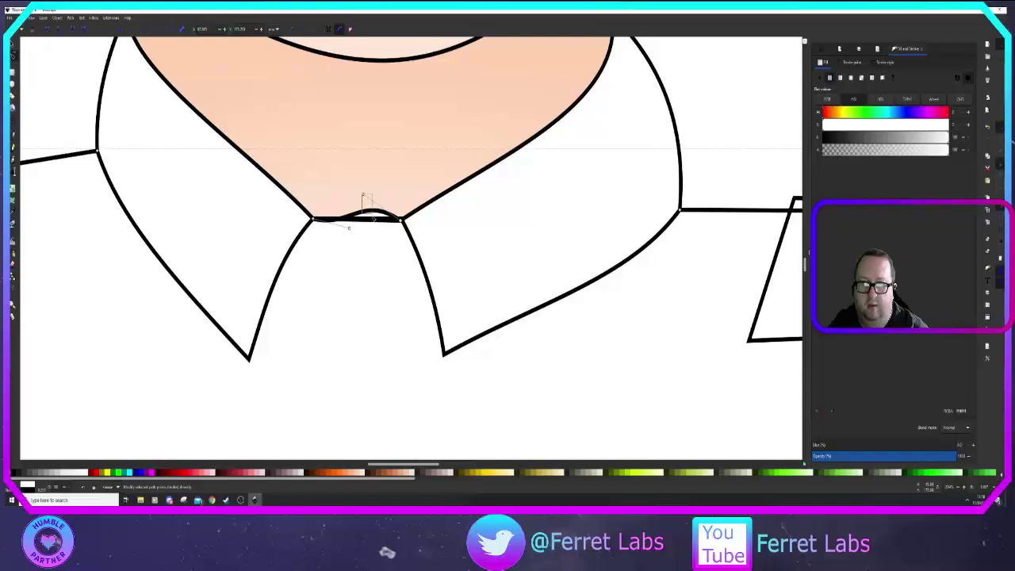
left_click(365, 198)
left_click(400, 221)
left_click(401, 222)
left_click_drag(364, 199, 326, 219)
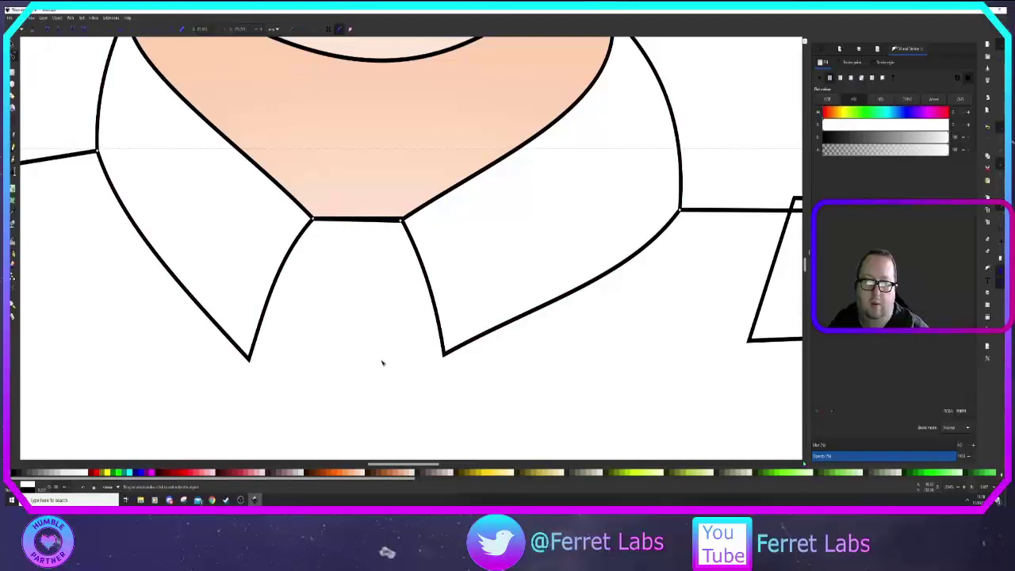
Step: Raise the shirt's shoulder line where it meets the collar above the four-sided shape, curve it gently and pull its outer corner inward
scroll(377, 349, "down", 3)
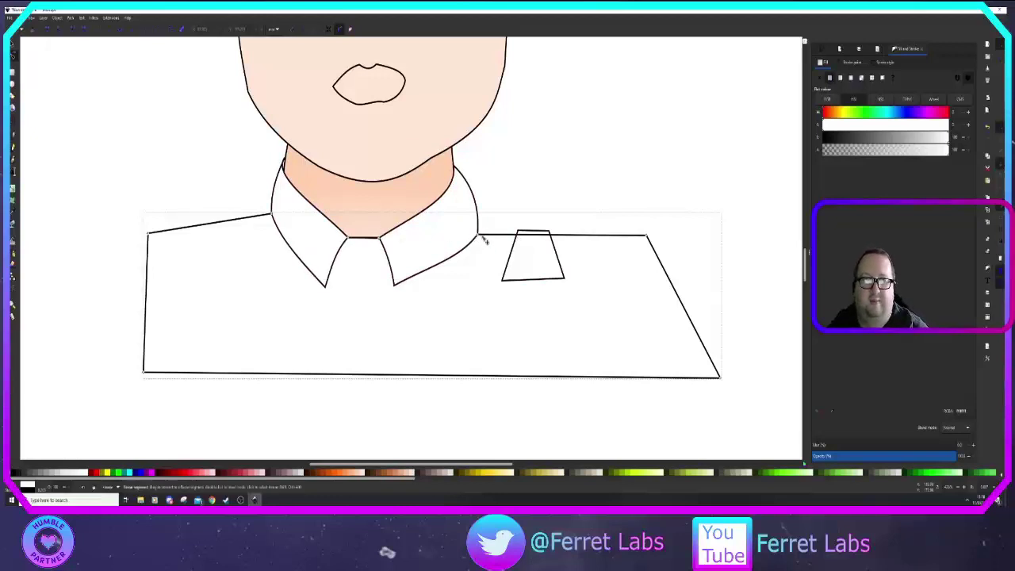
left_click_drag(479, 236, 478, 218)
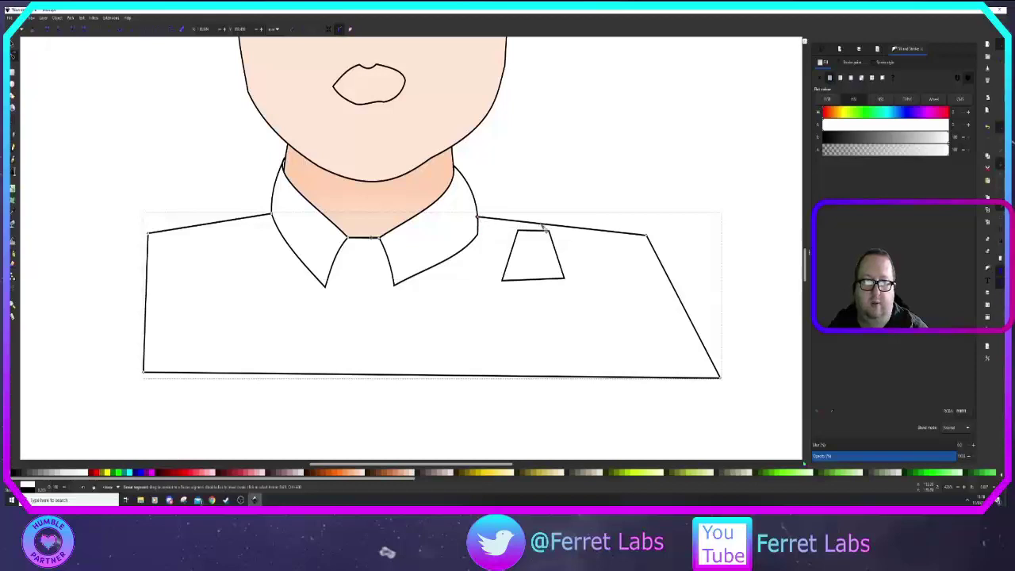
left_click_drag(543, 225, 545, 219)
left_click_drag(647, 236, 614, 228)
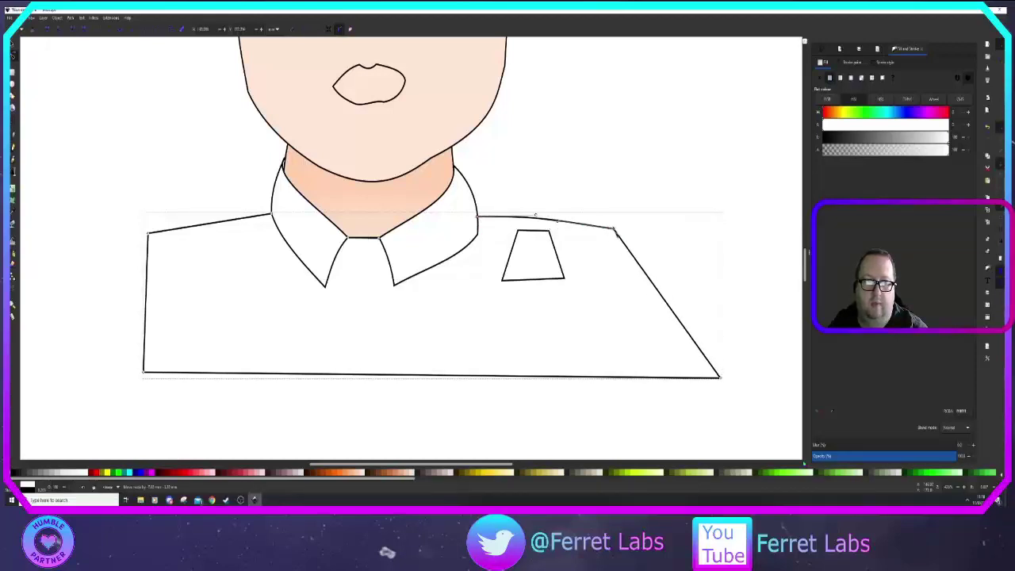
Step: Pull the shirt's protruding lower corner inward, then bow both sides and the opposite shoulder line outward into soft curves
left_click_drag(722, 382, 643, 370)
key("ctrl+z")
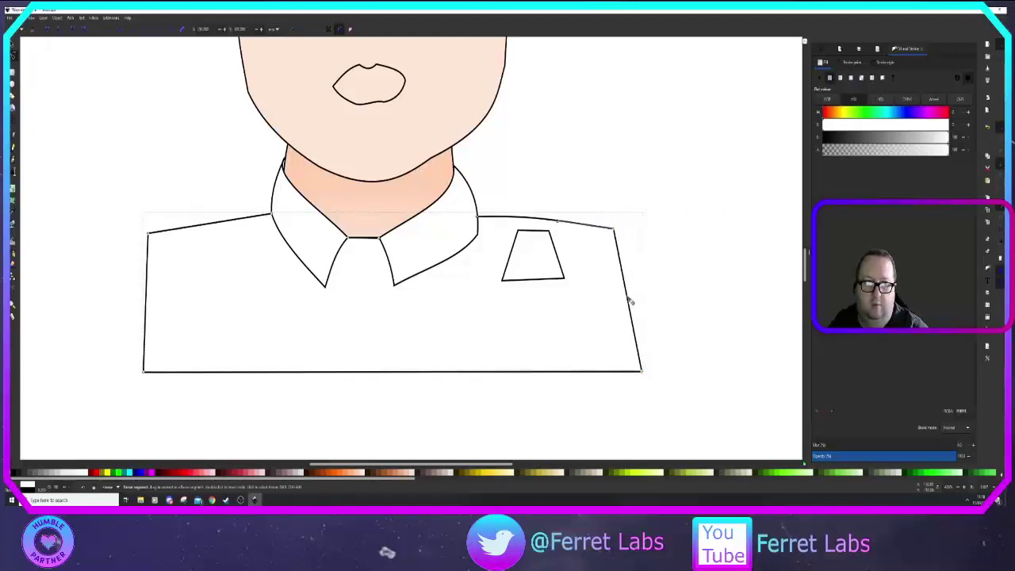
mouse_move(627, 294)
left_mouse_down()
mouse_move(637, 290)
mouse_move(632, 277)
left_mouse_up()
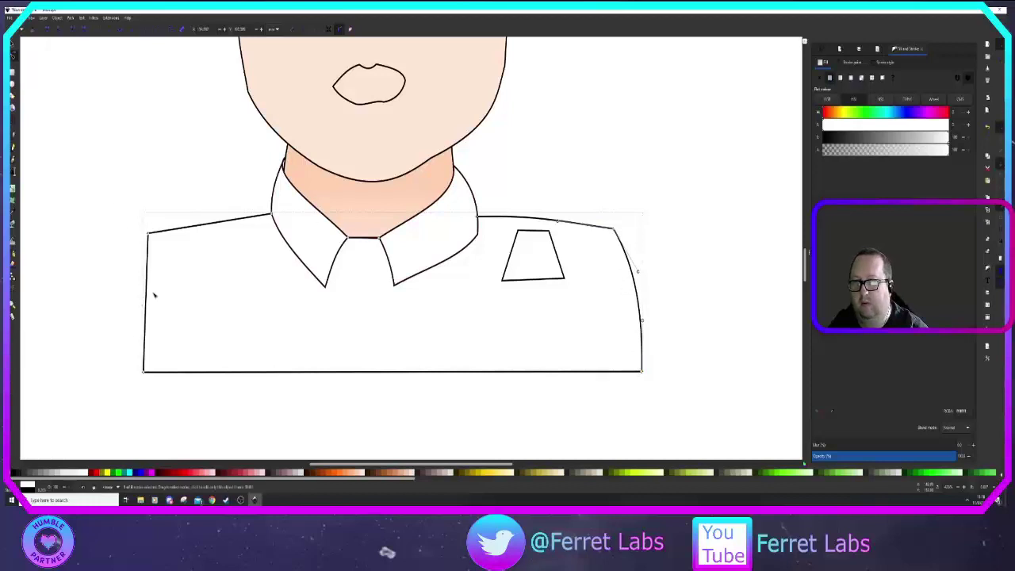
left_click_drag(149, 294, 140, 292)
left_click_drag(201, 229, 212, 221)
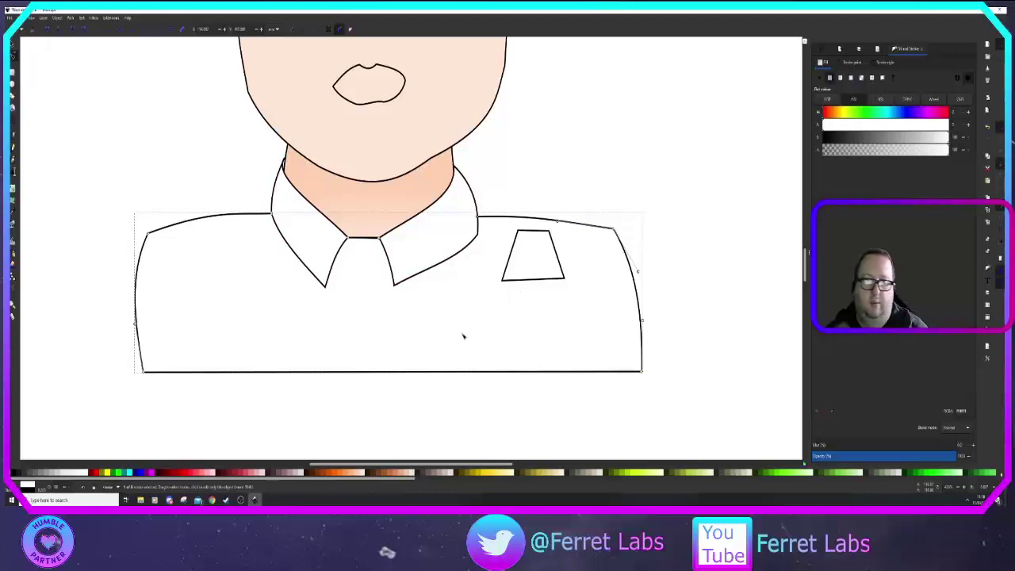
left_click(536, 279)
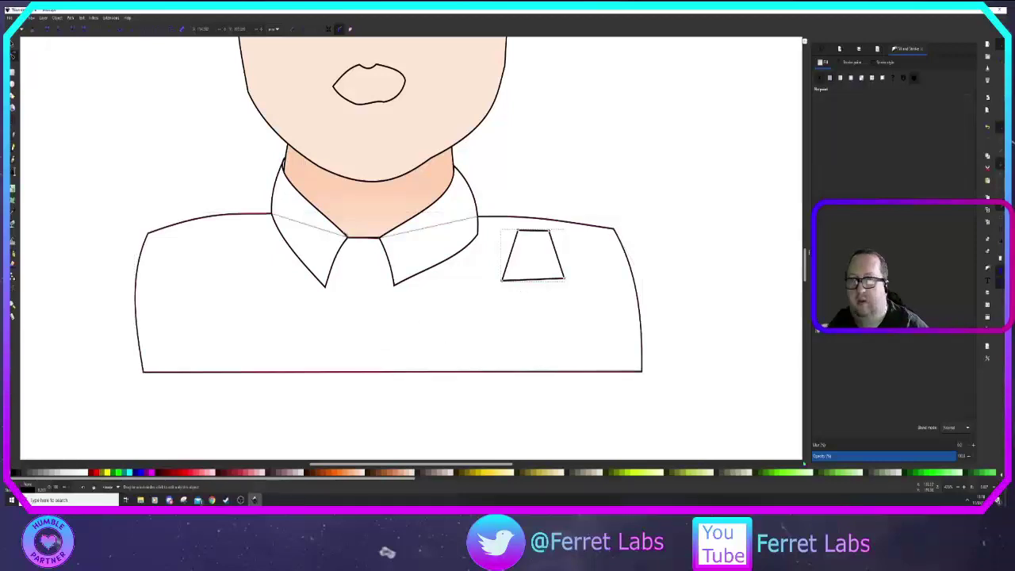
left_click(12, 44)
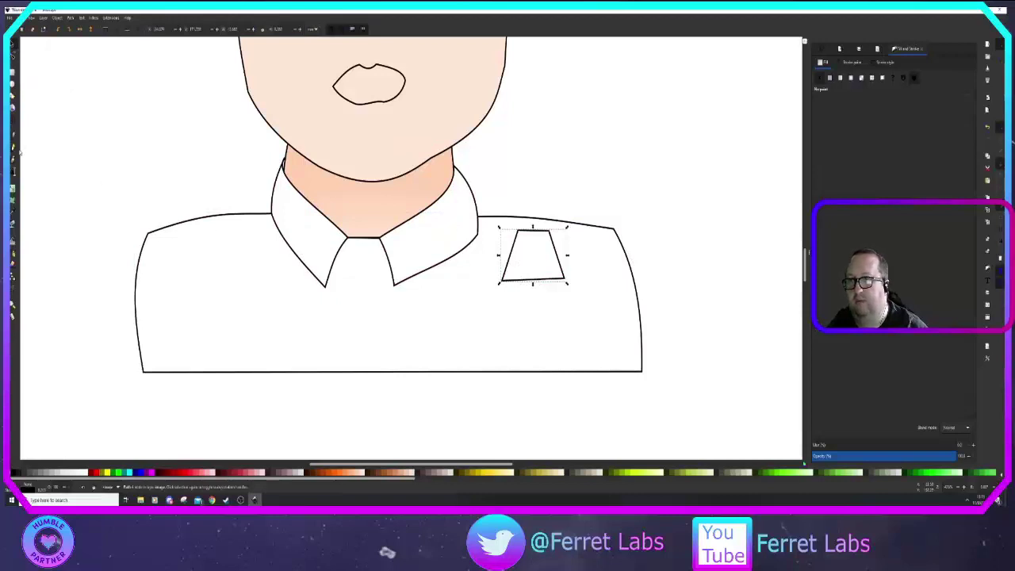
left_click(12, 134)
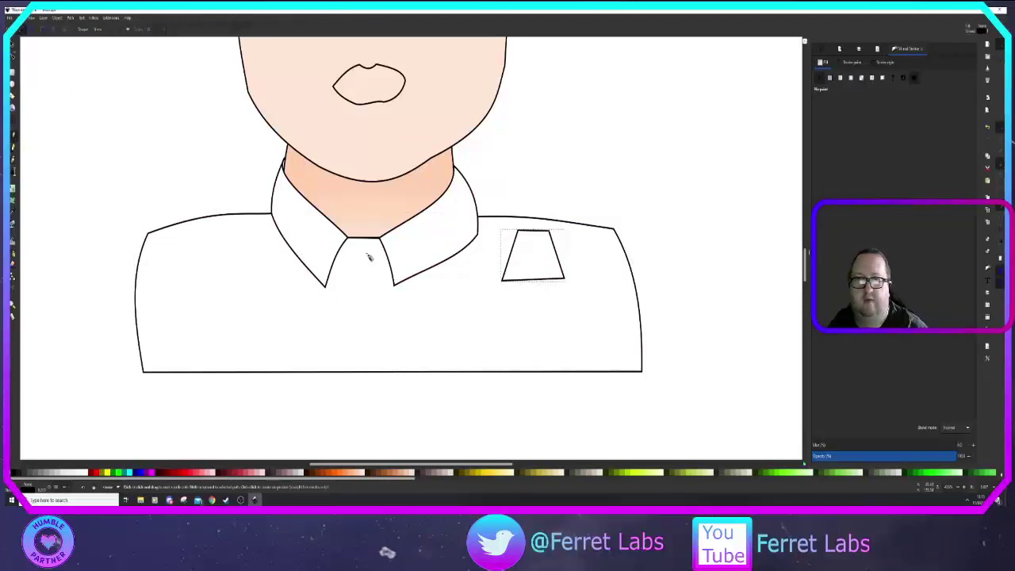
left_click(511, 256)
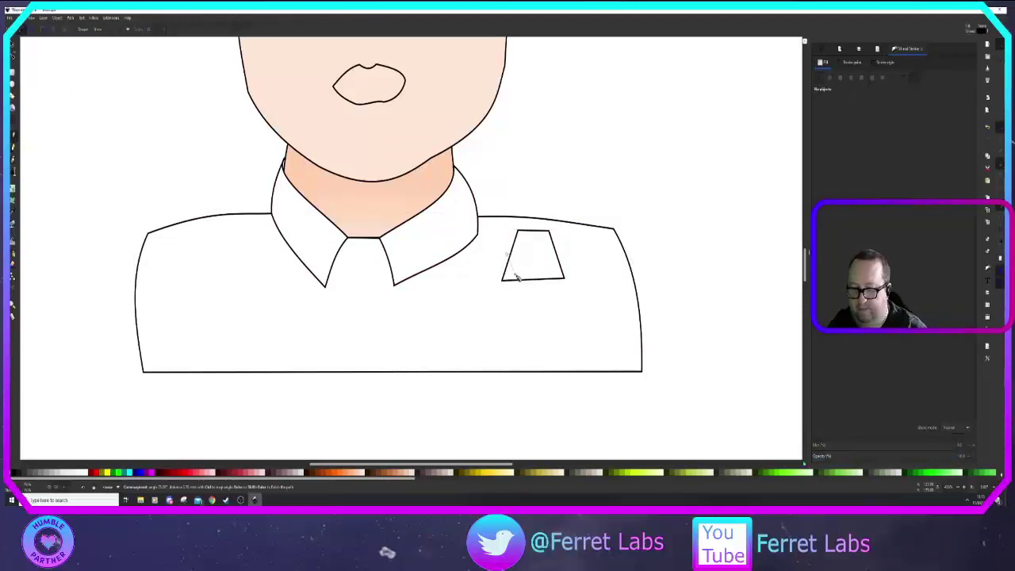
key("Escape")
Step: Bow both sides and the short upper edge of the four-sided tie knot outward, and curve its lower edge slightly upward
left_click(12, 54)
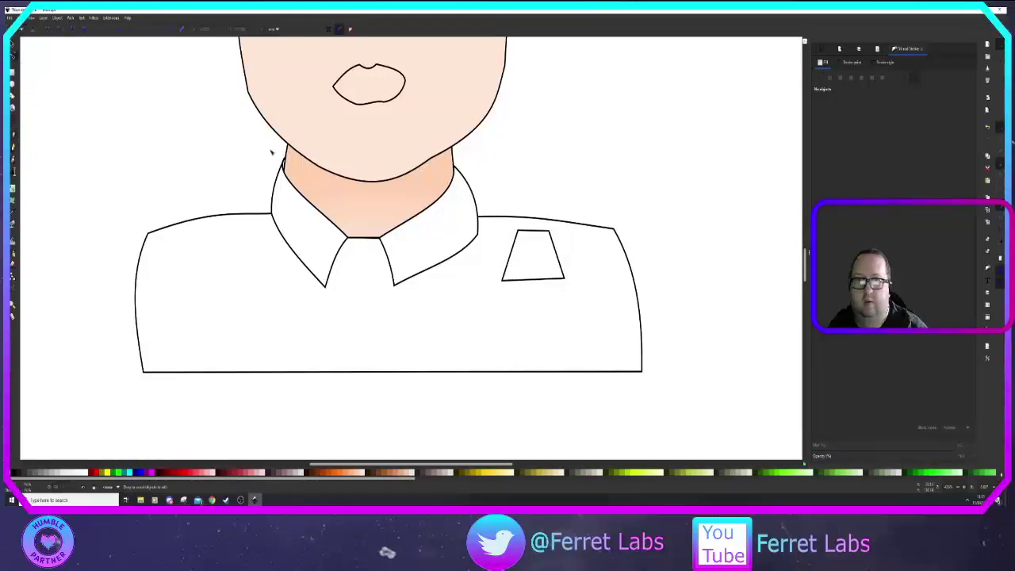
left_click(506, 253)
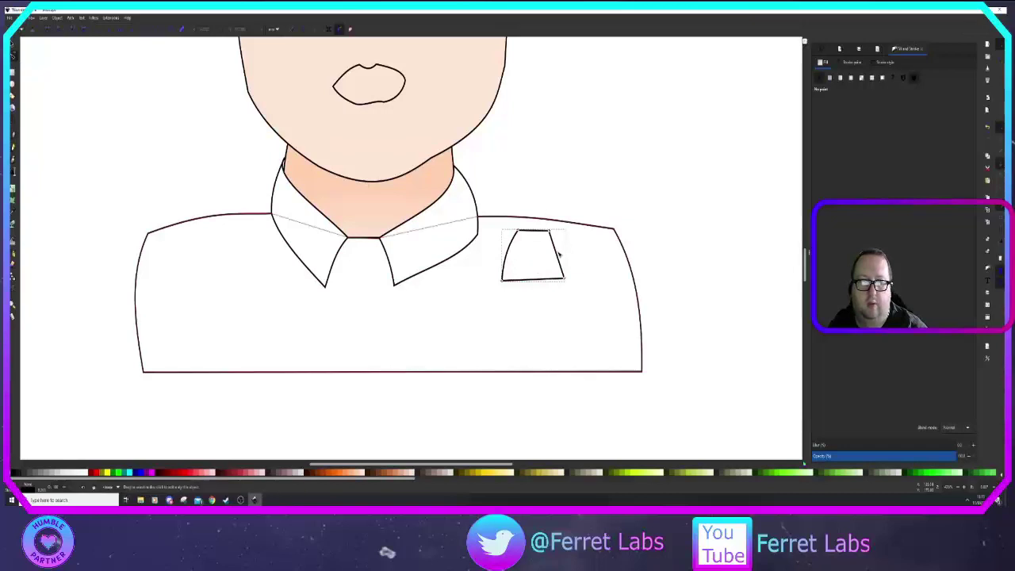
left_click_drag(557, 254, 536, 225)
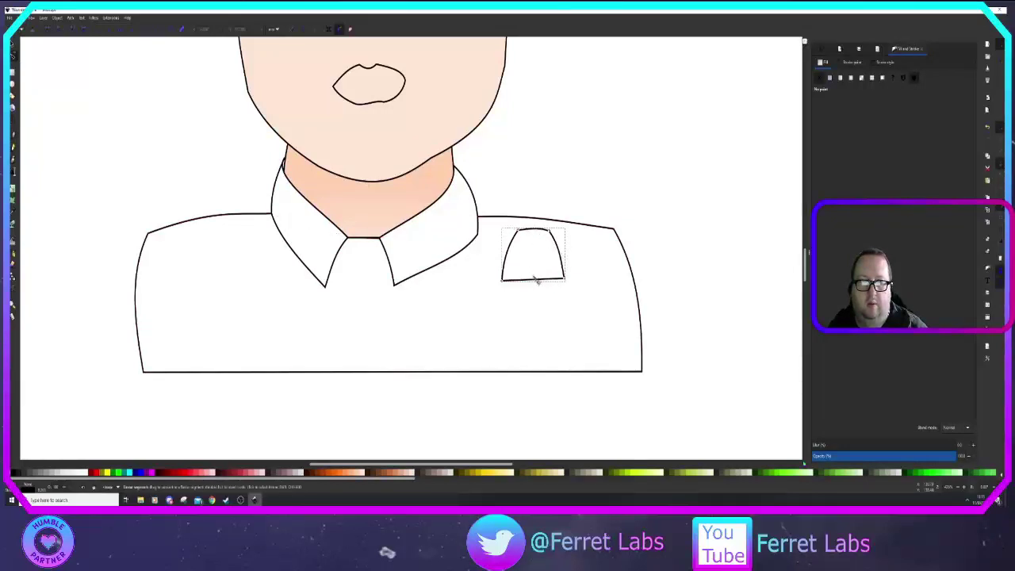
left_click_drag(537, 279, 561, 255)
left_click(600, 243)
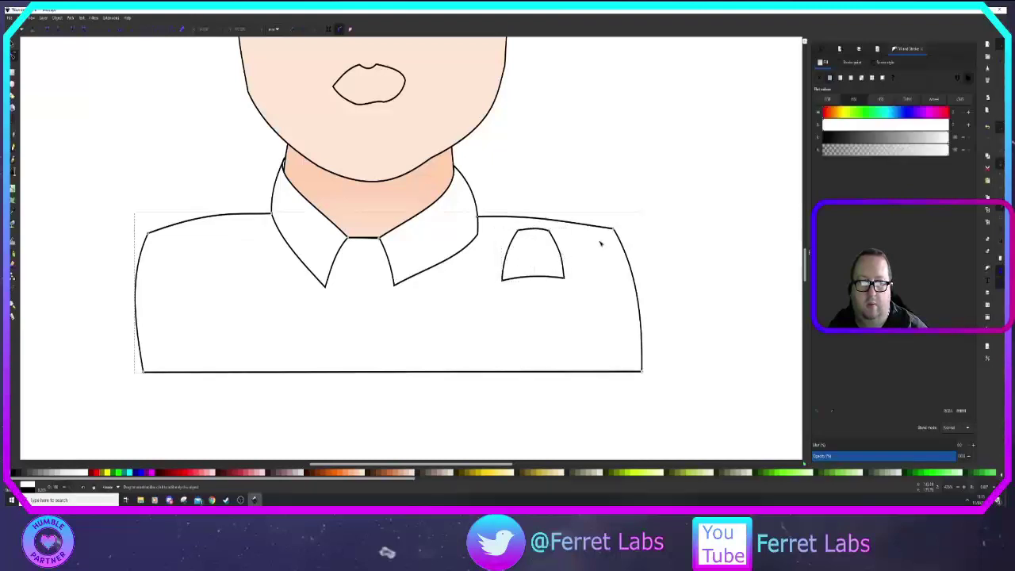
Step: Move the tie knot between the two collar flaps just below the neckline and fill it with light purple
left_click(12, 44)
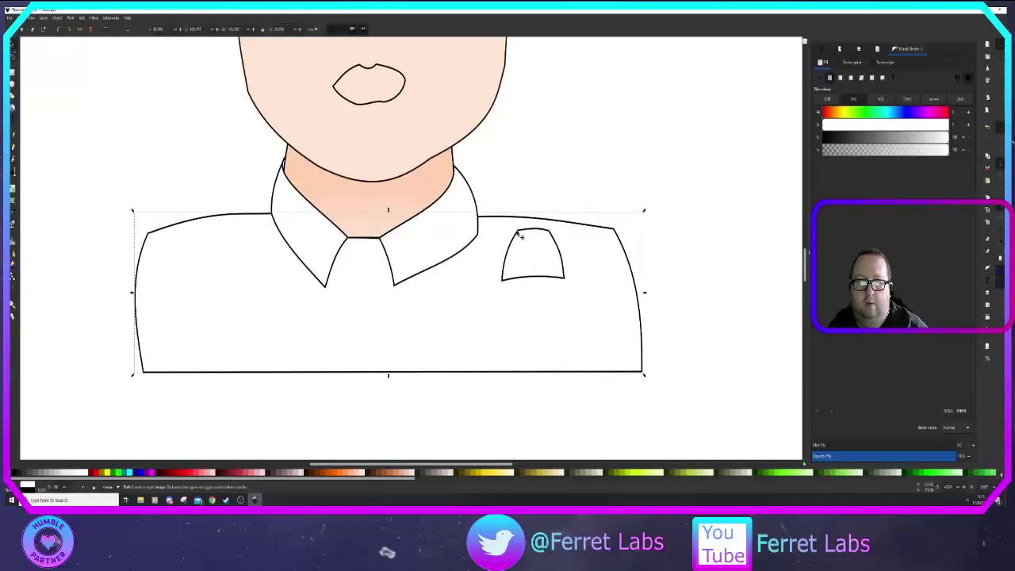
mouse_move(520, 235)
left_mouse_down()
mouse_move(424, 236)
mouse_move(350, 256)
left_mouse_up()
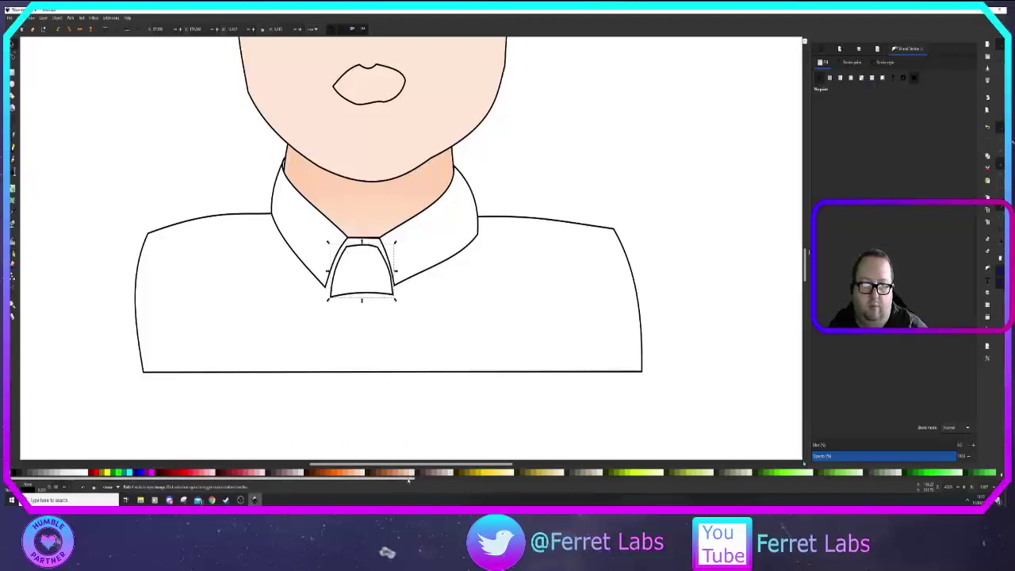
left_click_drag(419, 482, 941, 480)
left_click(626, 474)
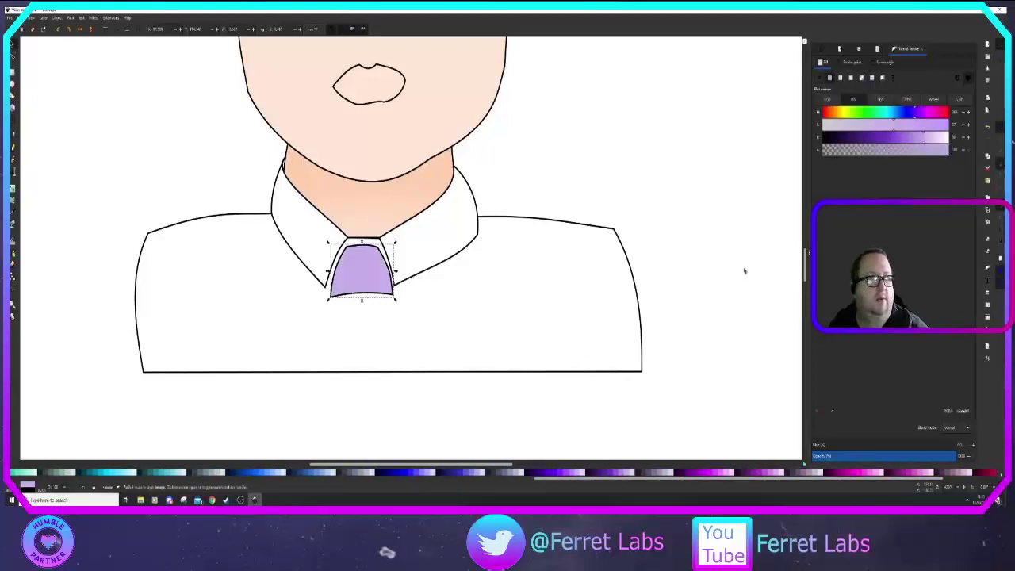
Step: Try the tie knot without an outline and restore its solid black stroke
left_click(851, 62)
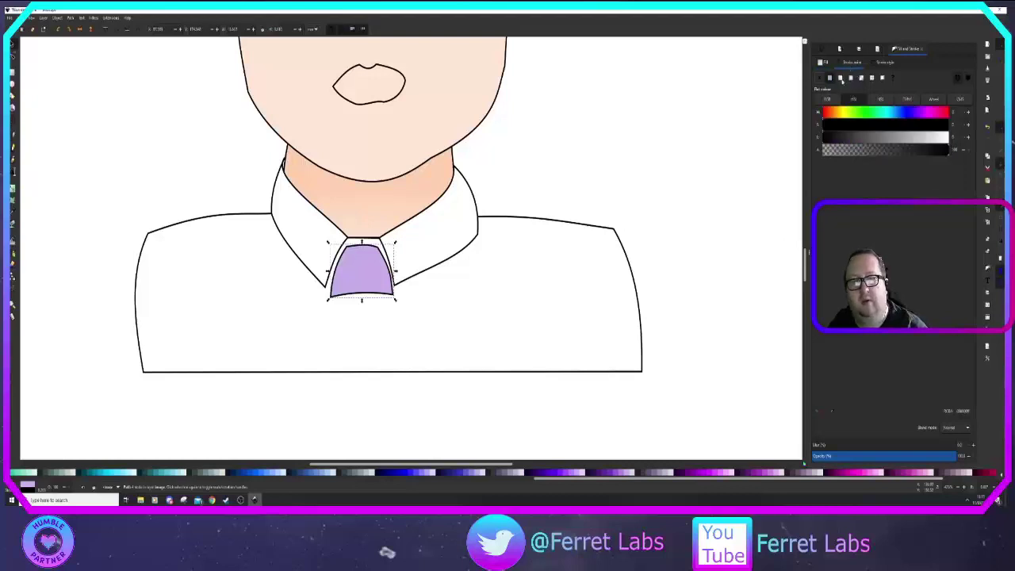
left_click(822, 79)
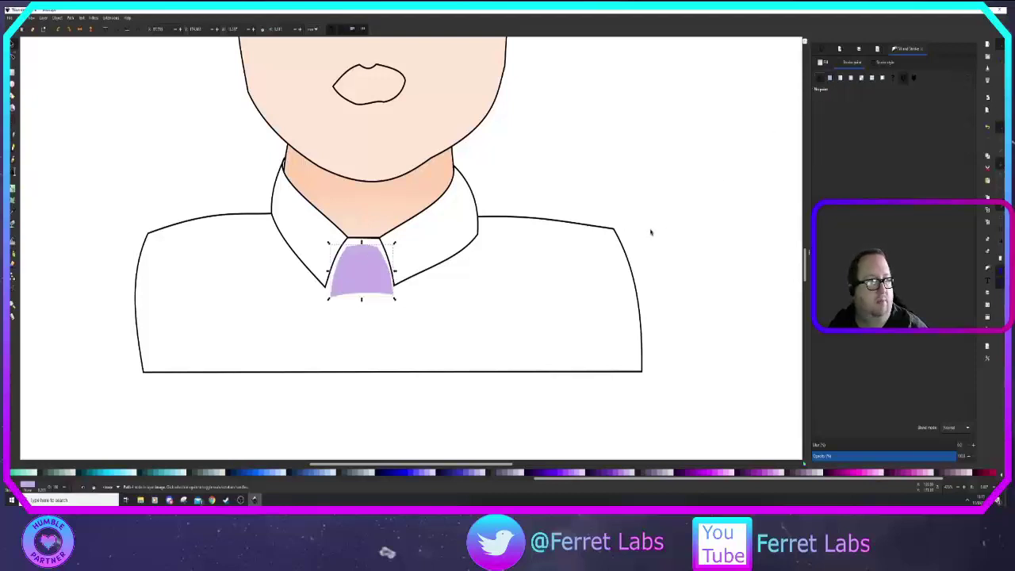
left_click(830, 78)
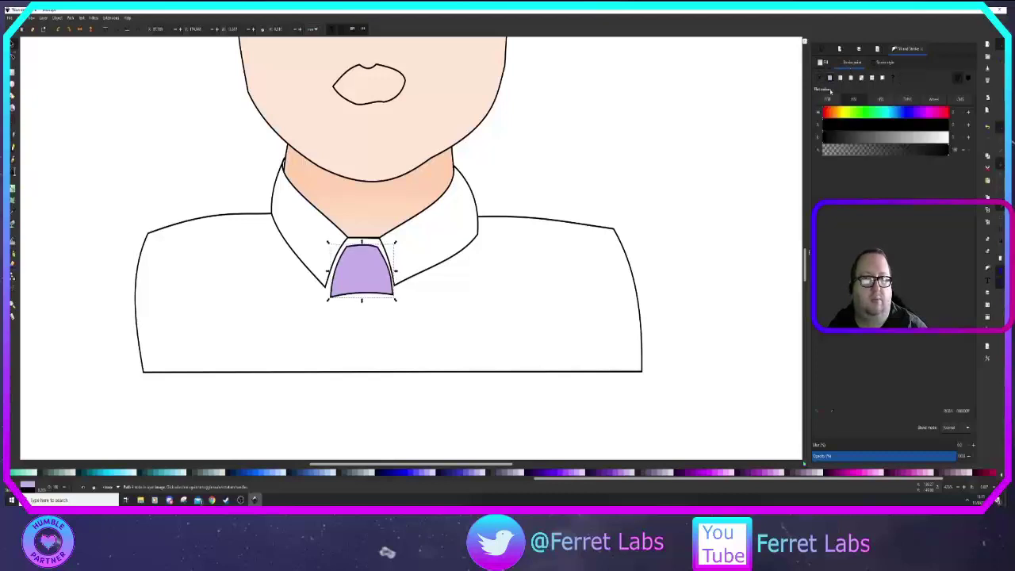
Step: Set the tie knot's stroke width to 0.1 and deselect it
left_click(886, 62)
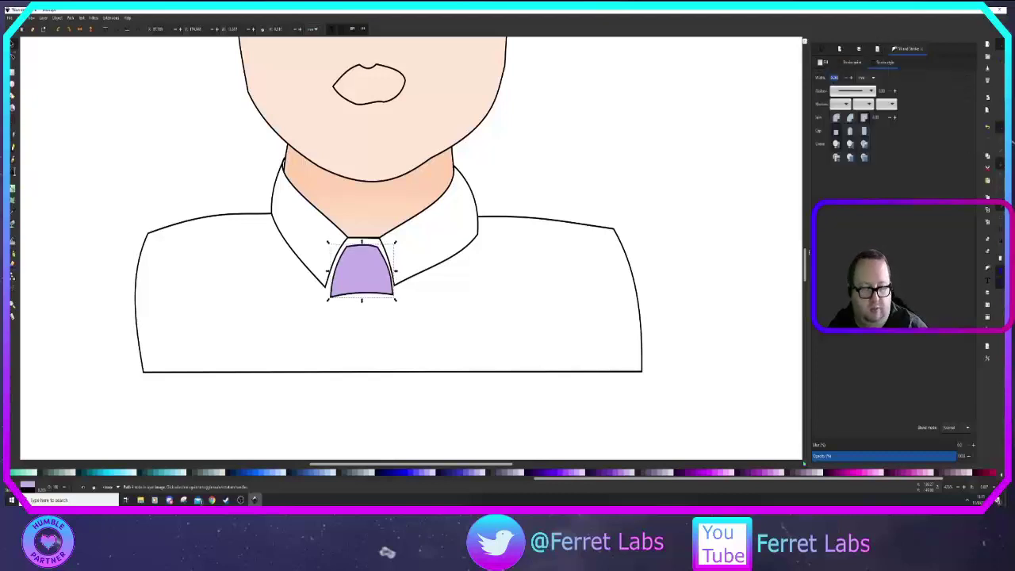
key("BackSpace")
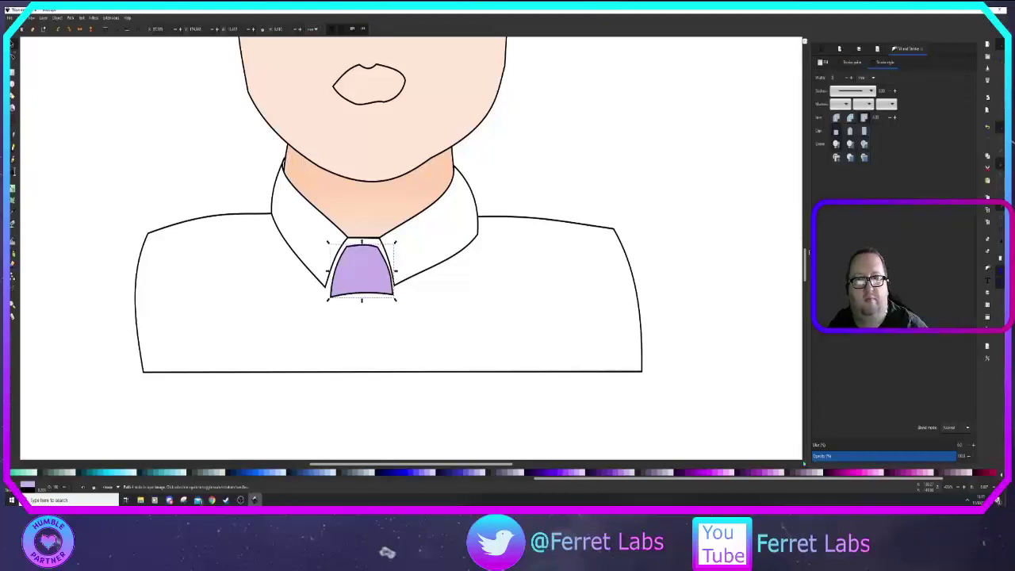
type(".1")
key("Return")
left_click(635, 172)
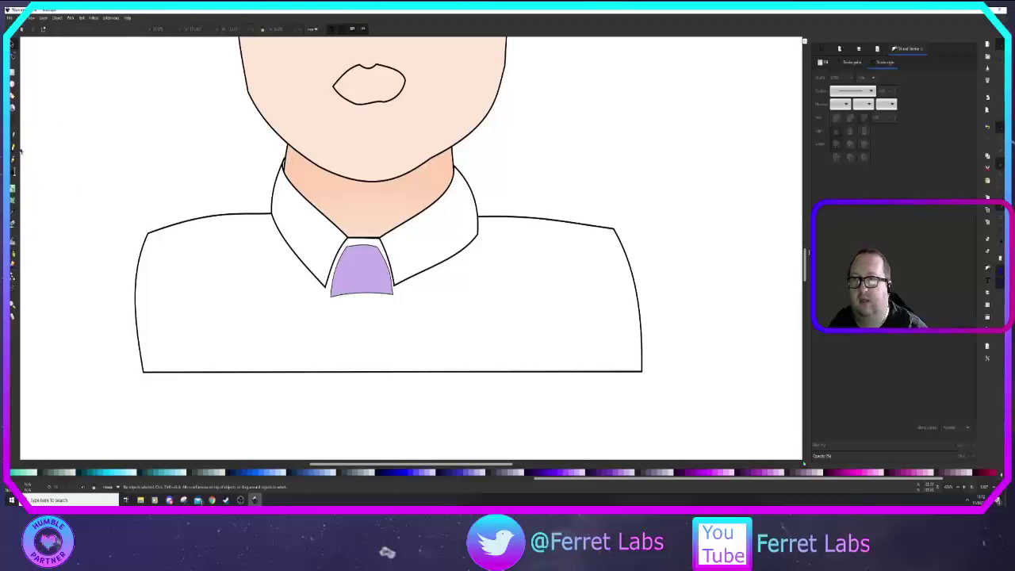
Step: Draw a closed four-sided tie blade widening from the knot down to the shirt's lower edge and thin its outline to match the knot
key("b")
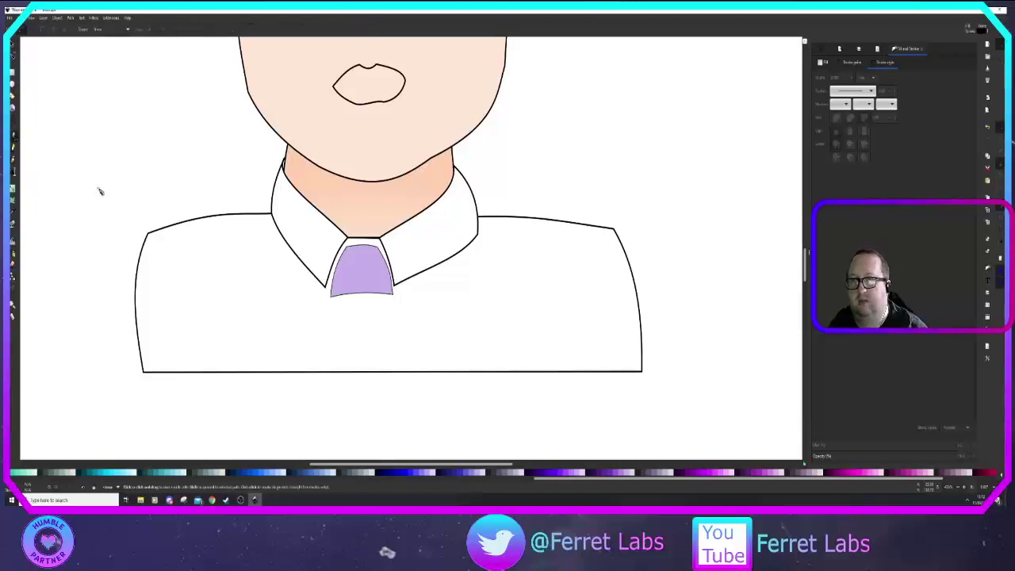
left_click(341, 296)
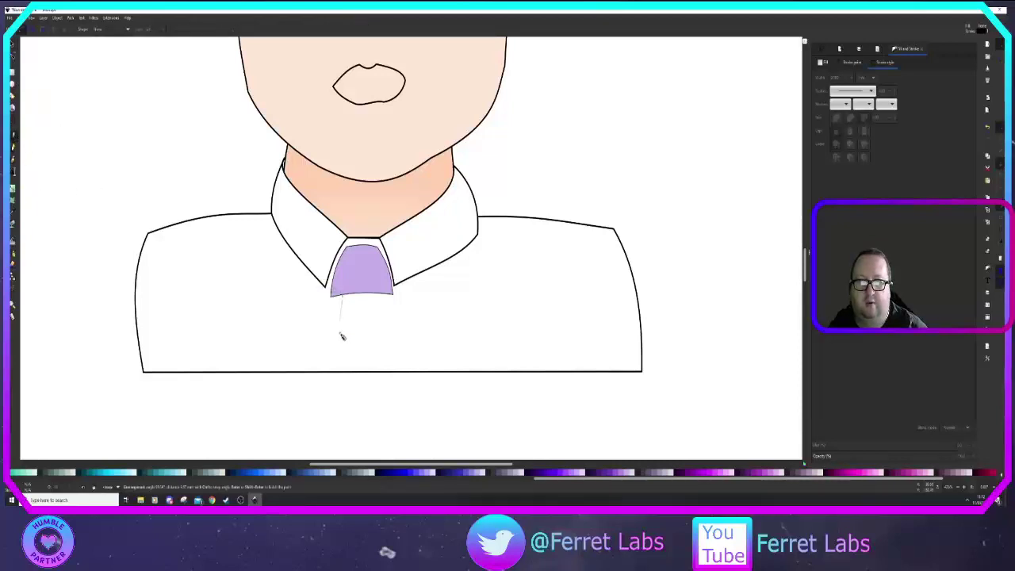
left_click(321, 372)
left_click(405, 374)
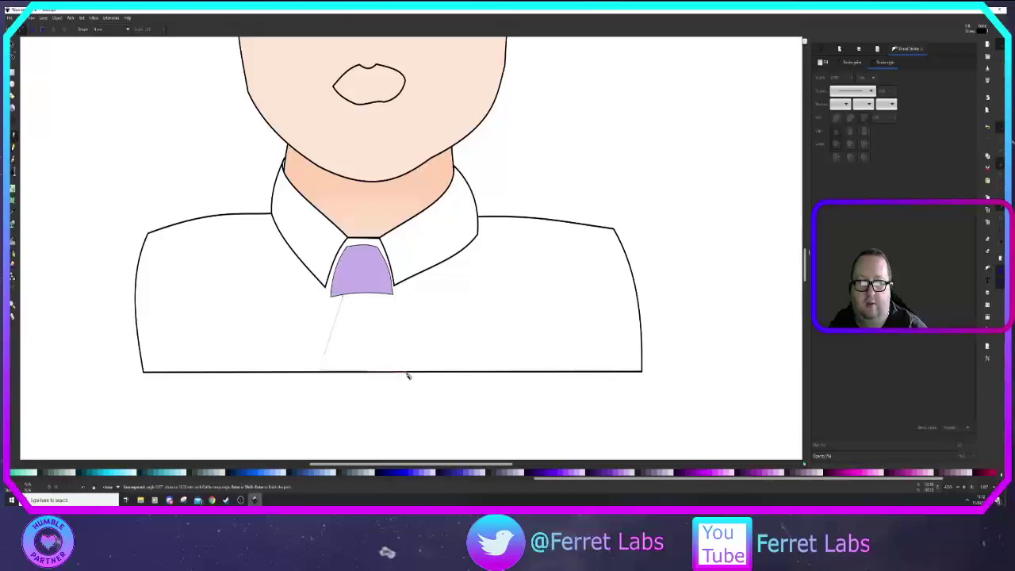
left_click(386, 297)
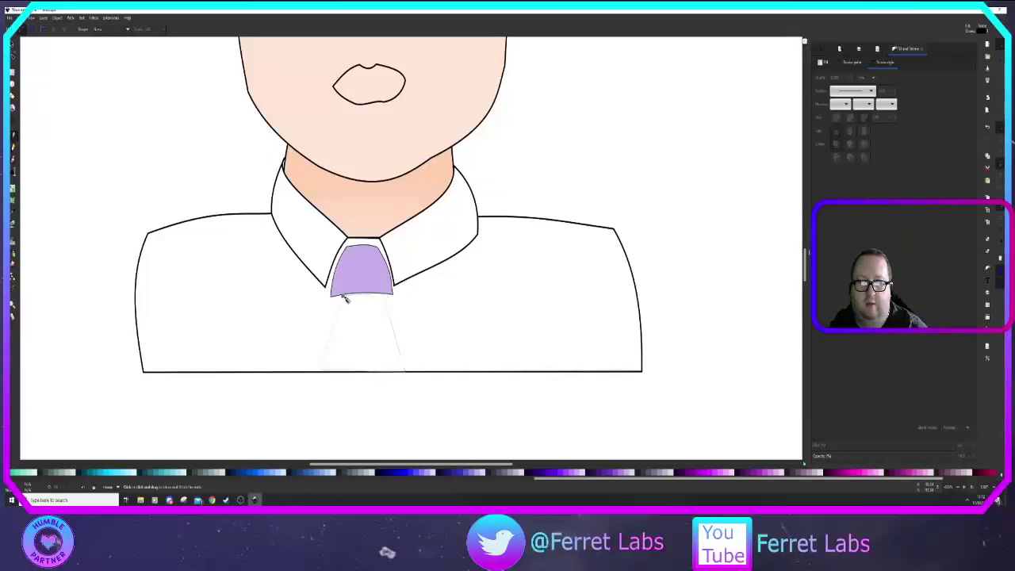
left_click(343, 297)
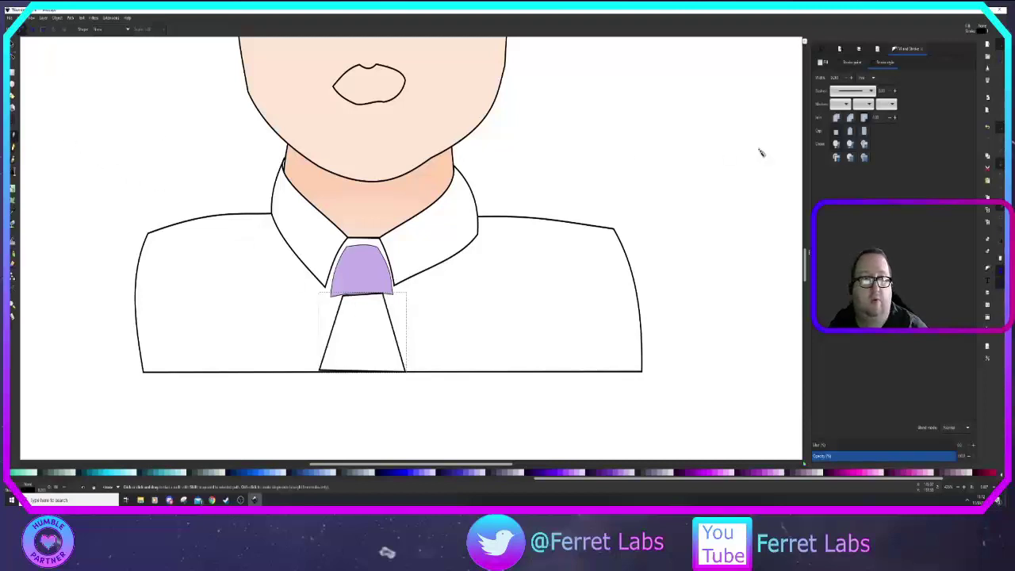
key("BackSpace")
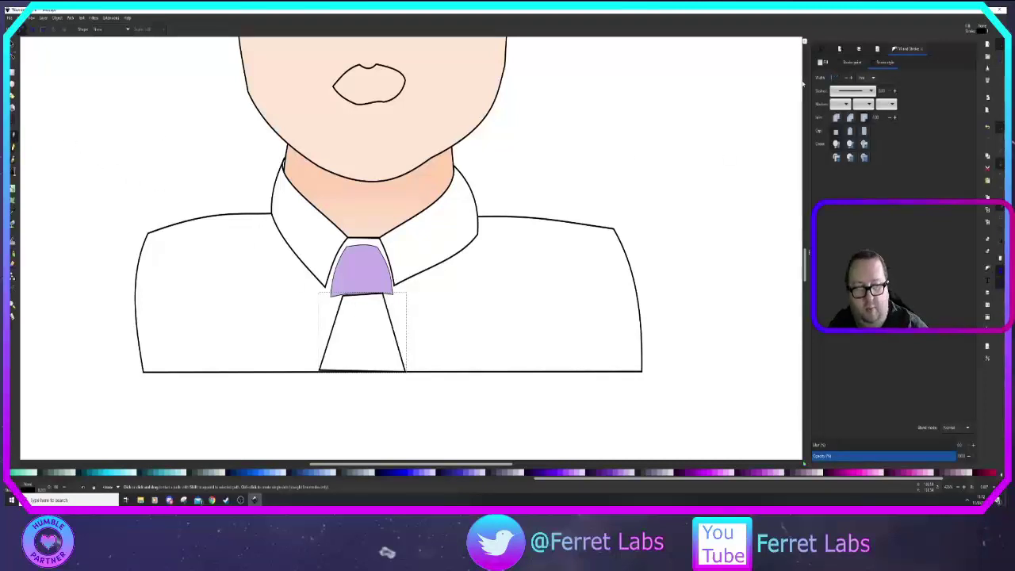
key("Return")
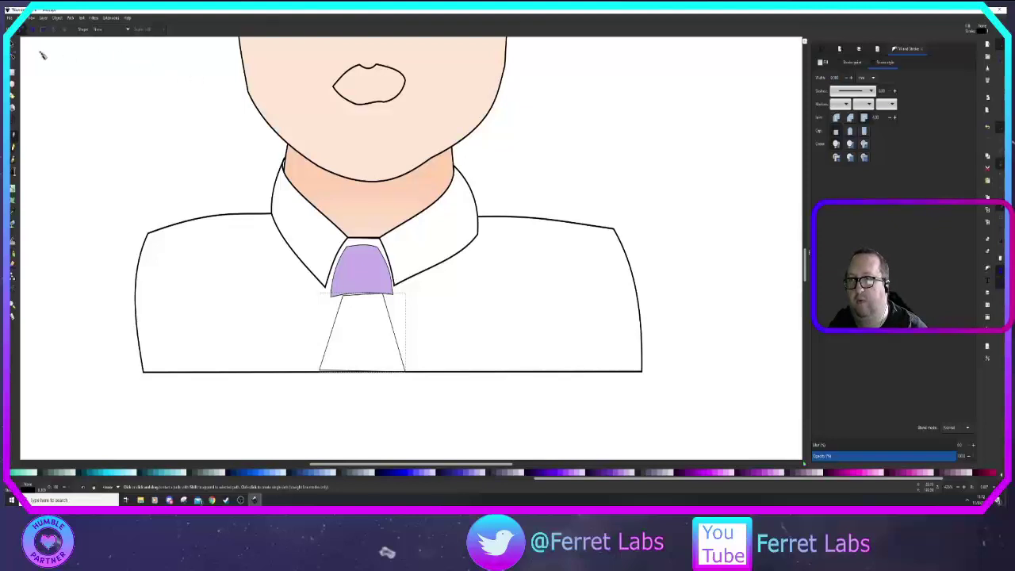
Step: Bow both long sides of the tie blade outward and align its lower corner with the shirt's bottom edge
left_click(13, 59)
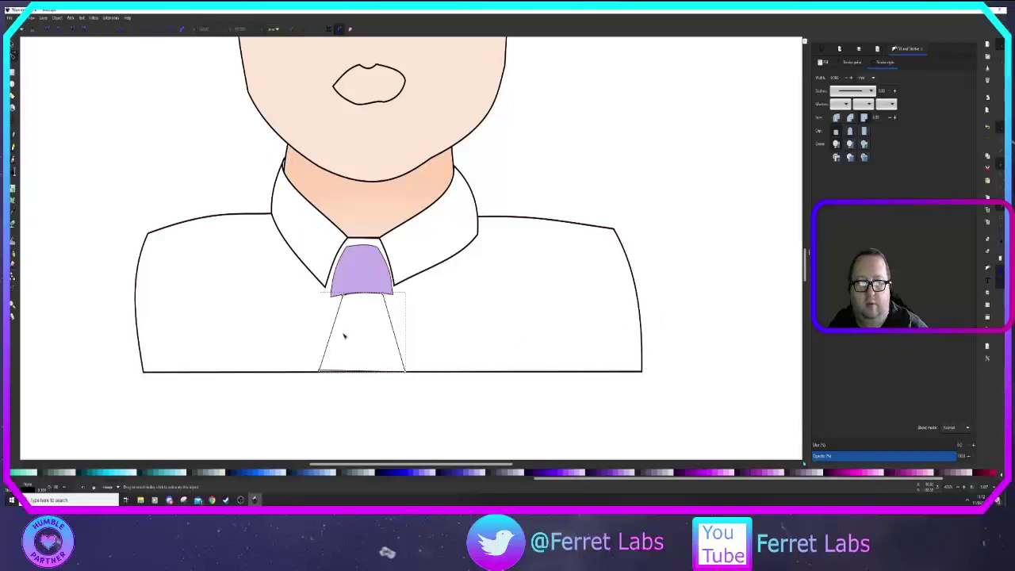
left_click_drag(333, 334, 326, 333)
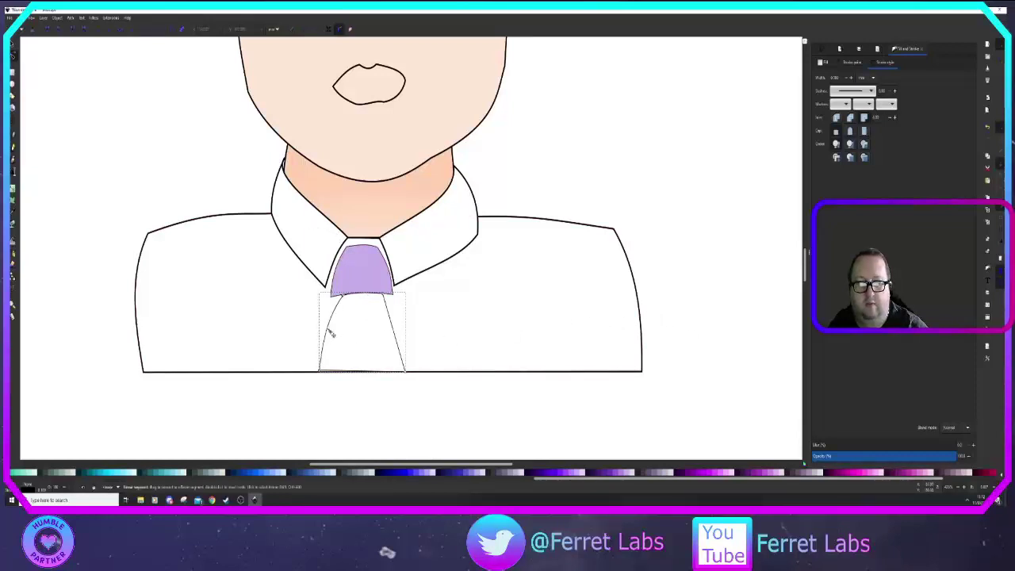
left_click_drag(397, 333, 402, 335)
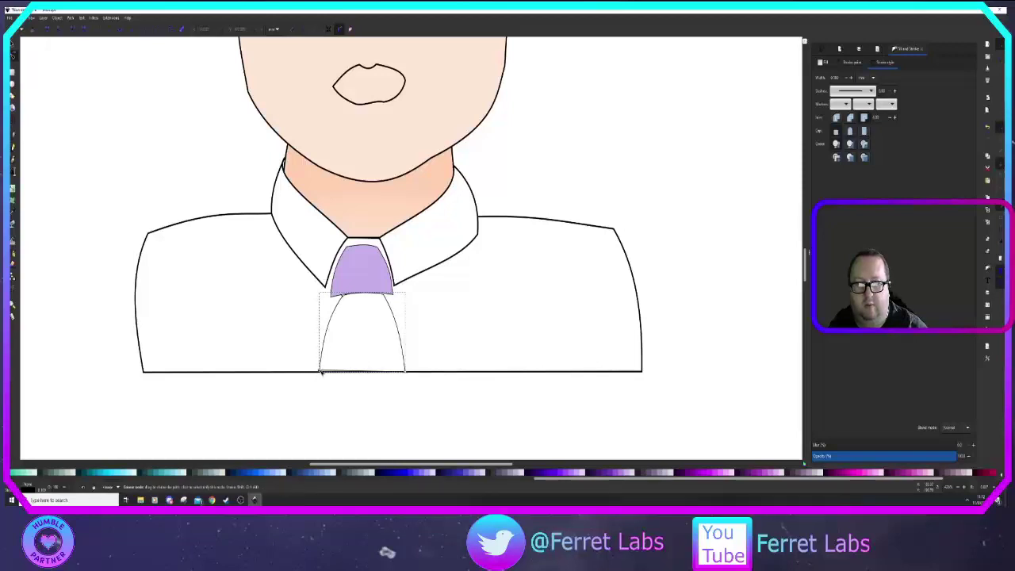
left_click(320, 373)
left_click_drag(319, 373, 321, 372)
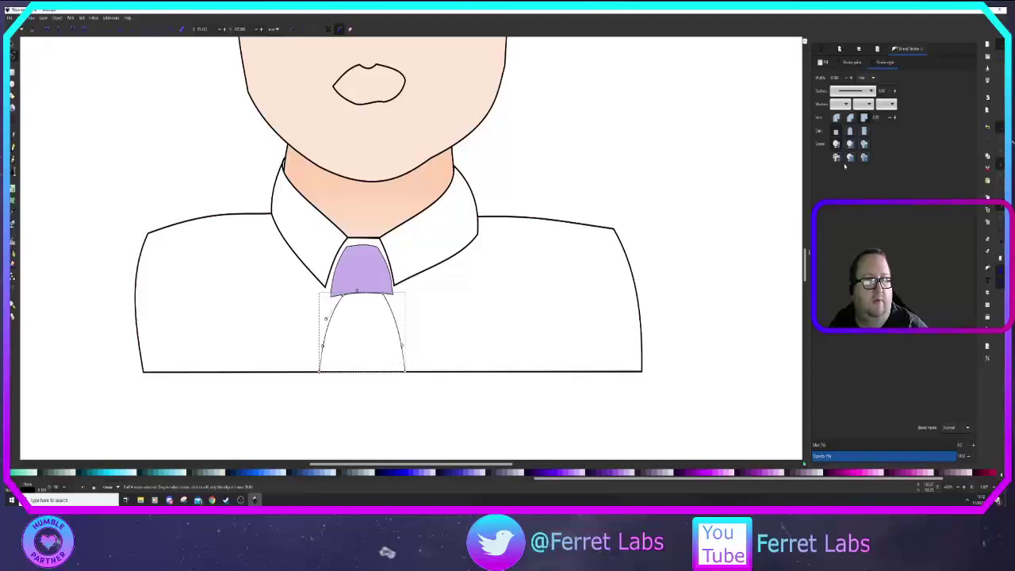
Step: Fill the tie blade with a flat light purple, raising its saturation and lightness so it is slightly paler than the knot
left_click(824, 63)
left_click(829, 78)
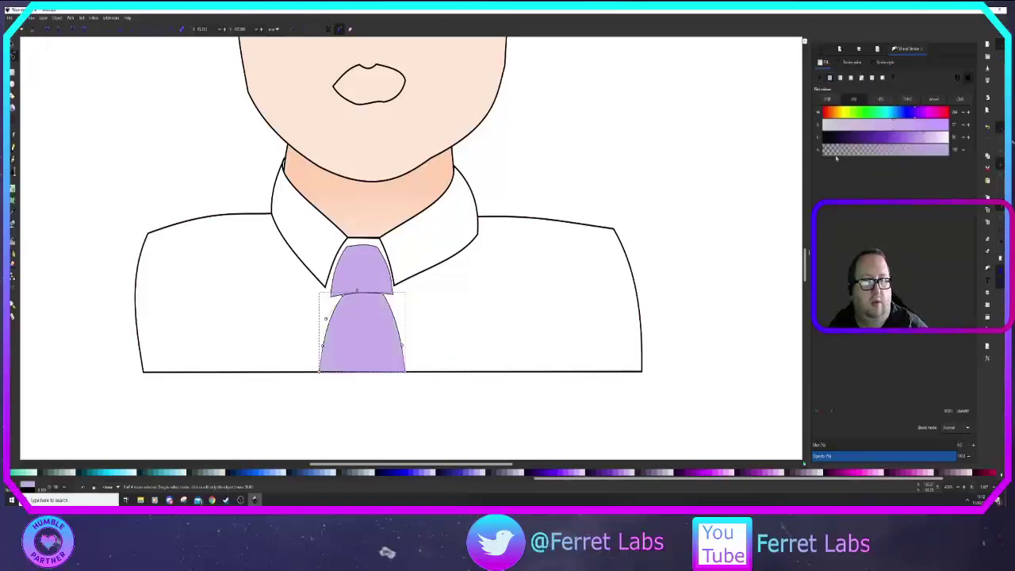
left_click(919, 138)
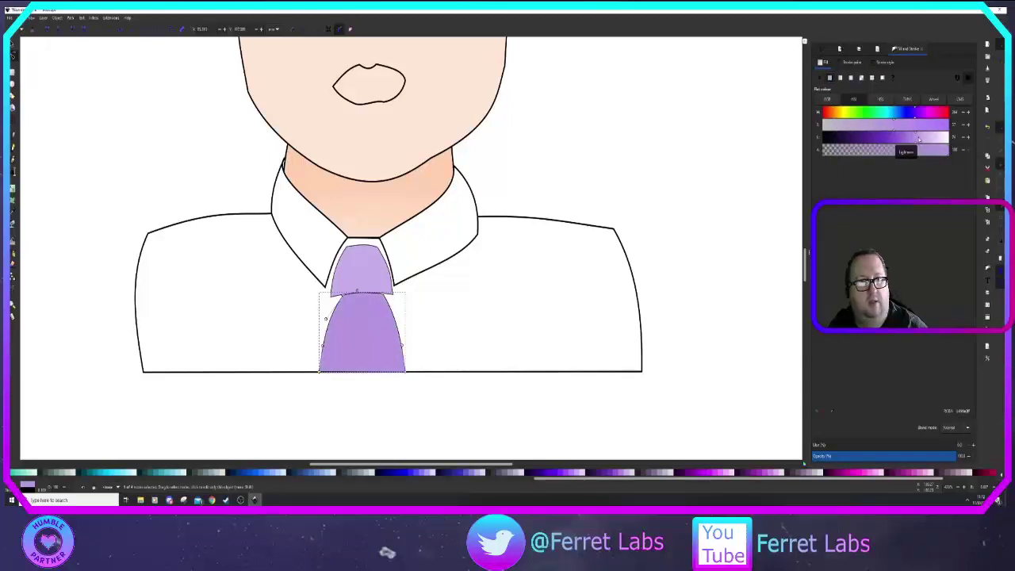
left_click(904, 126)
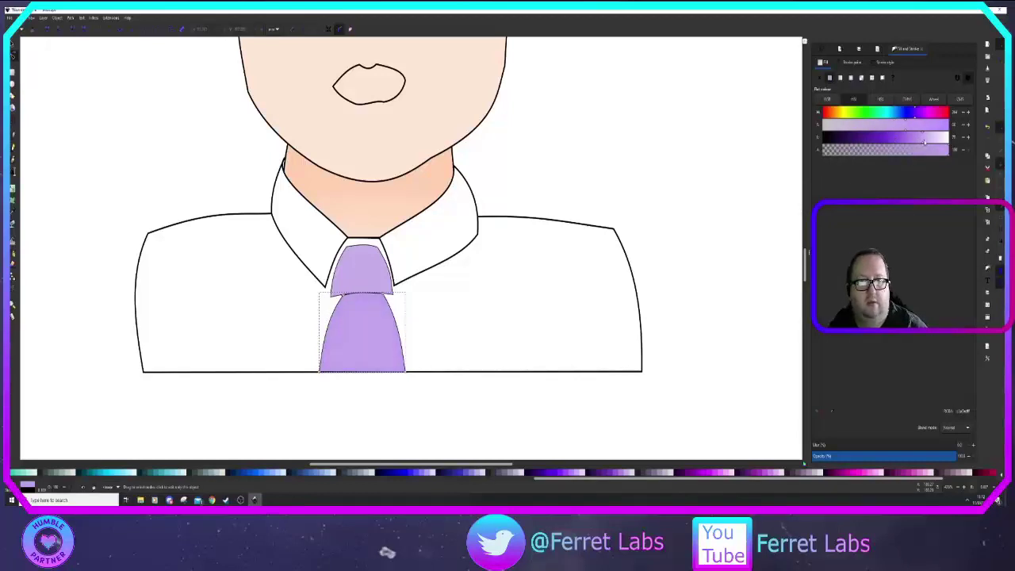
left_click_drag(924, 142, 929, 140)
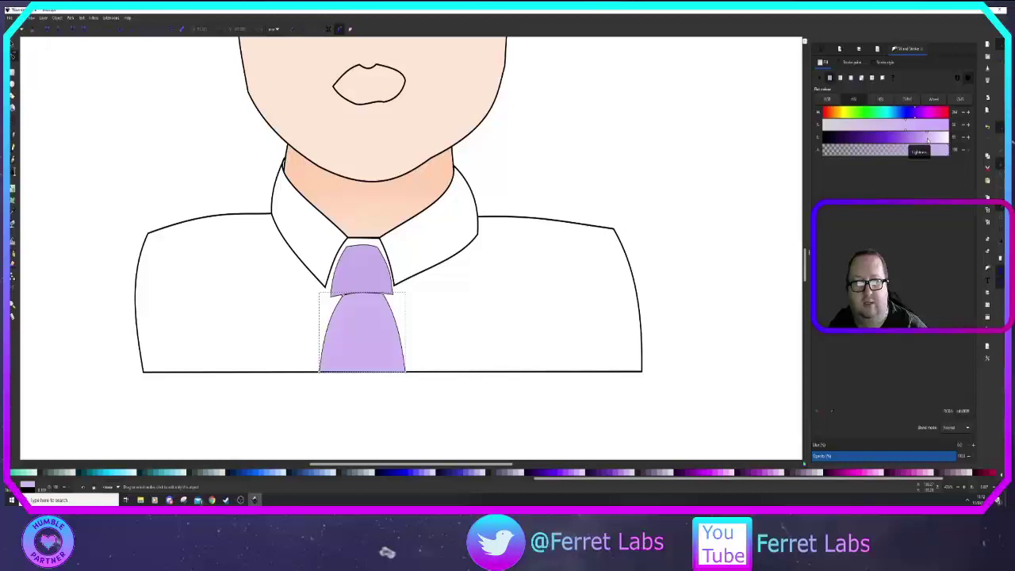
left_click(694, 262)
Step: Draw a large light purple ellipse covering the whole portrait from above the hair to below the shirt
scroll(693, 263, "down", 4)
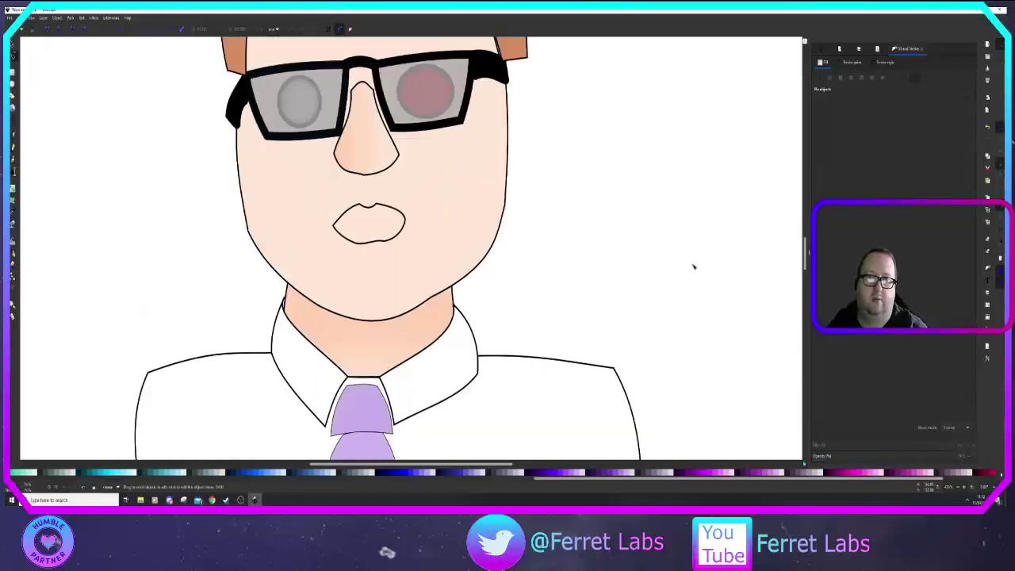
mouse_move(723, 265)
left_mouse_down()
mouse_move(623, 270)
mouse_move(602, 290)
left_mouse_up()
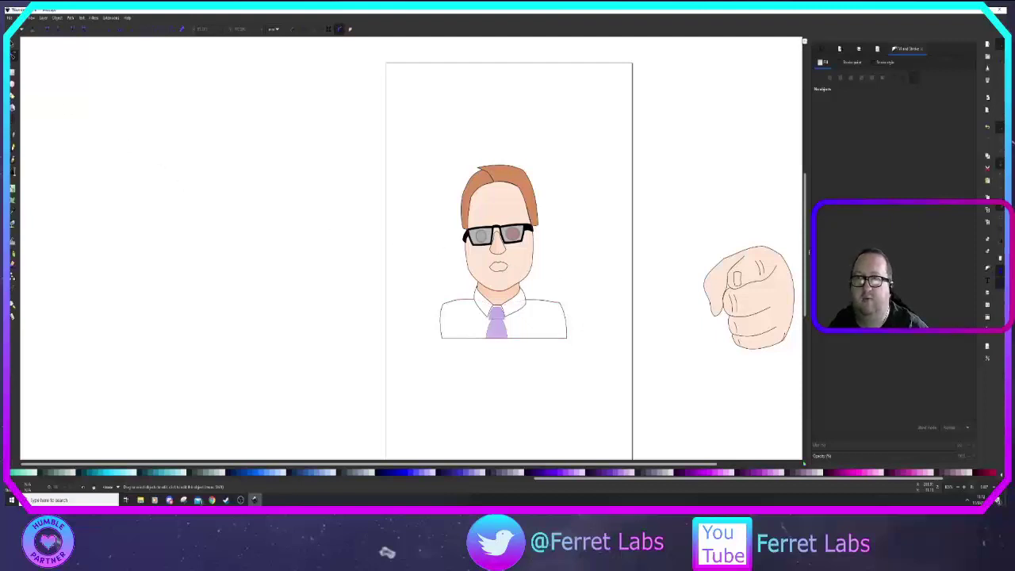
key("e")
mouse_move(356, 119)
left_mouse_down()
mouse_move(626, 402)
mouse_move(620, 410)
left_mouse_up()
key("s")
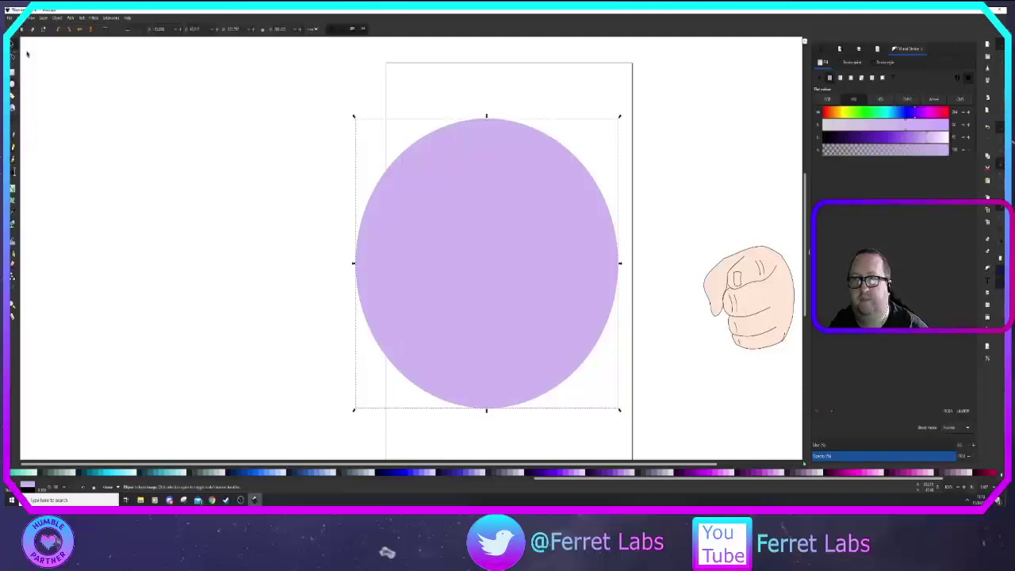
Step: Centre the purple ellipse on the page and adjust its horizontal and vertical radii to make a slightly taller oval
left_click_drag(391, 231, 412, 224)
key("e")
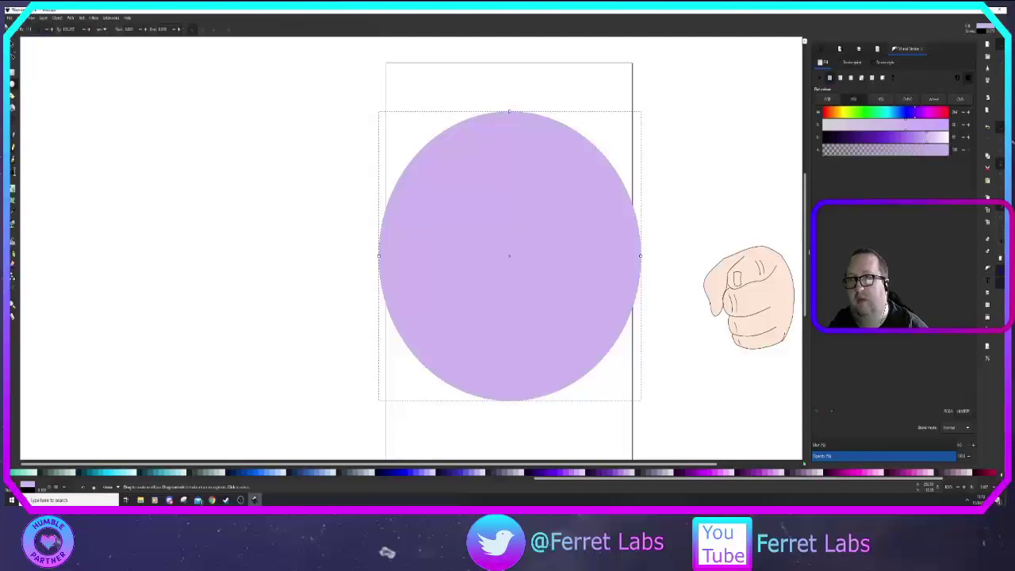
key("Tab")
type("1")
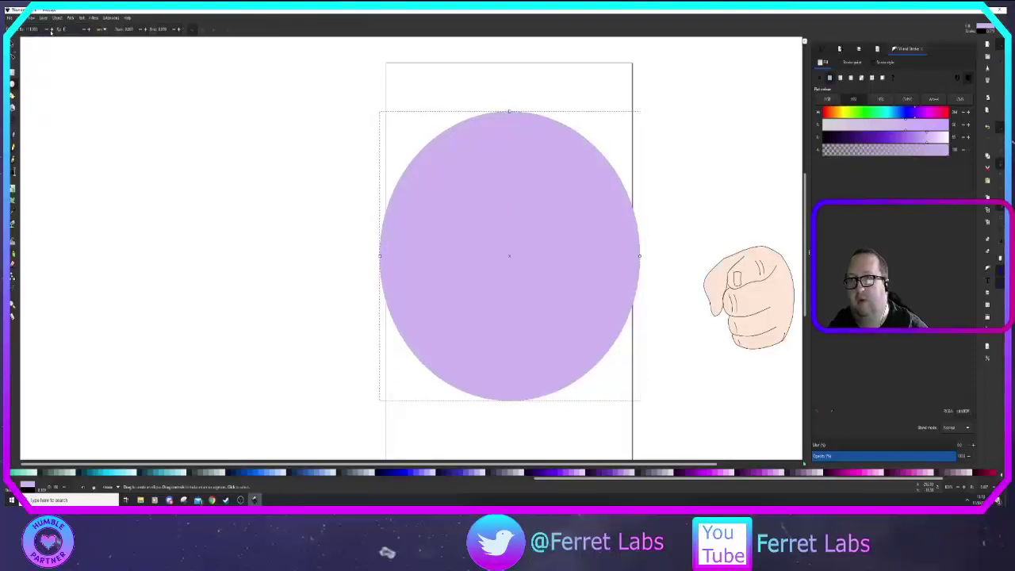
left_click_drag(212, 152, 226, 165)
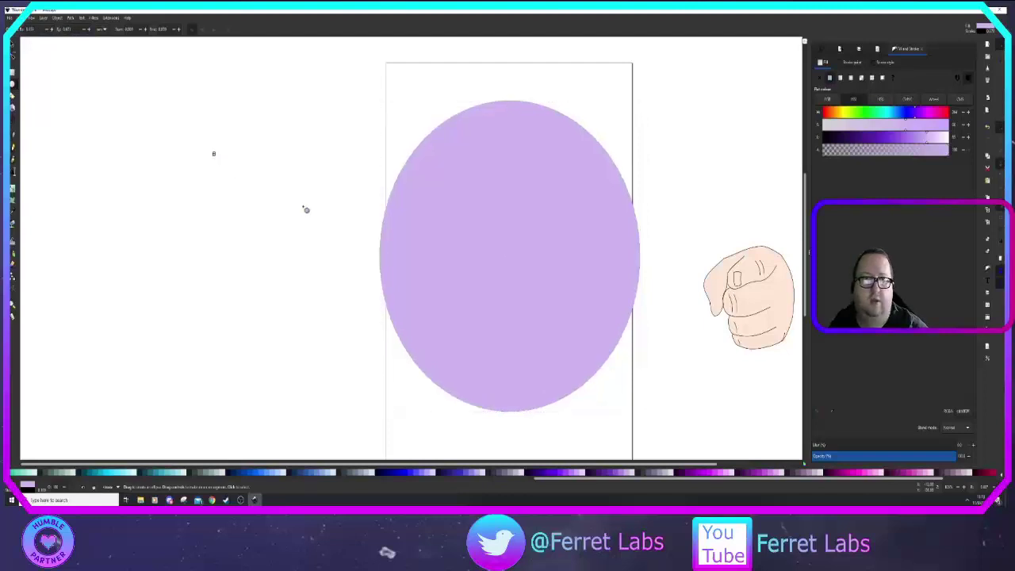
left_click(853, 63)
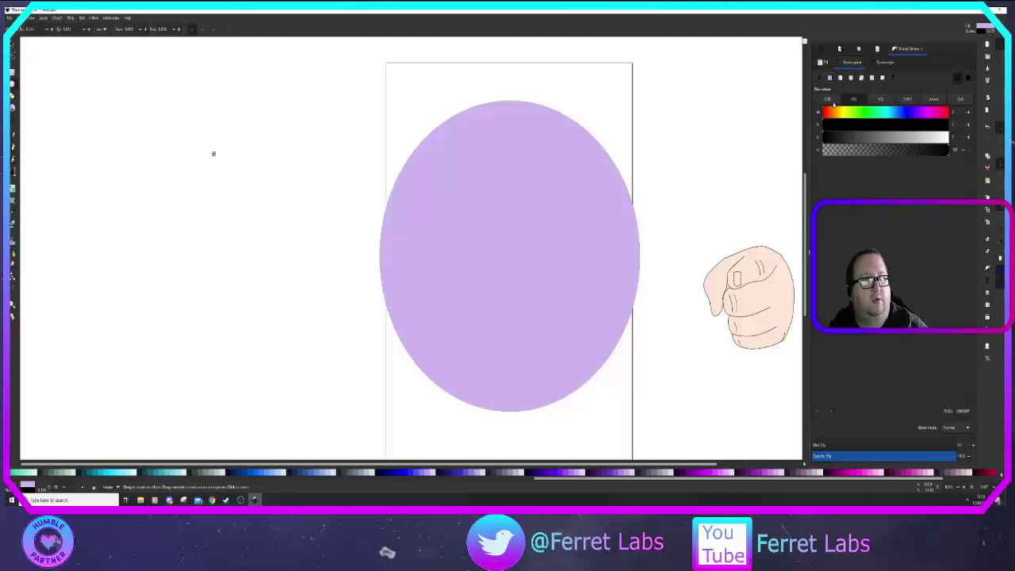
left_click(841, 128)
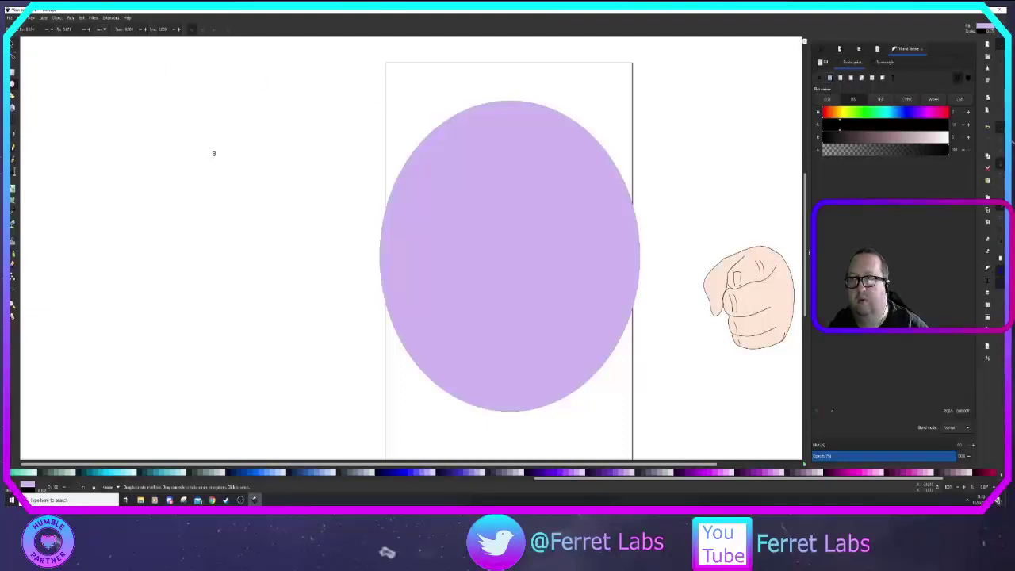
key("s")
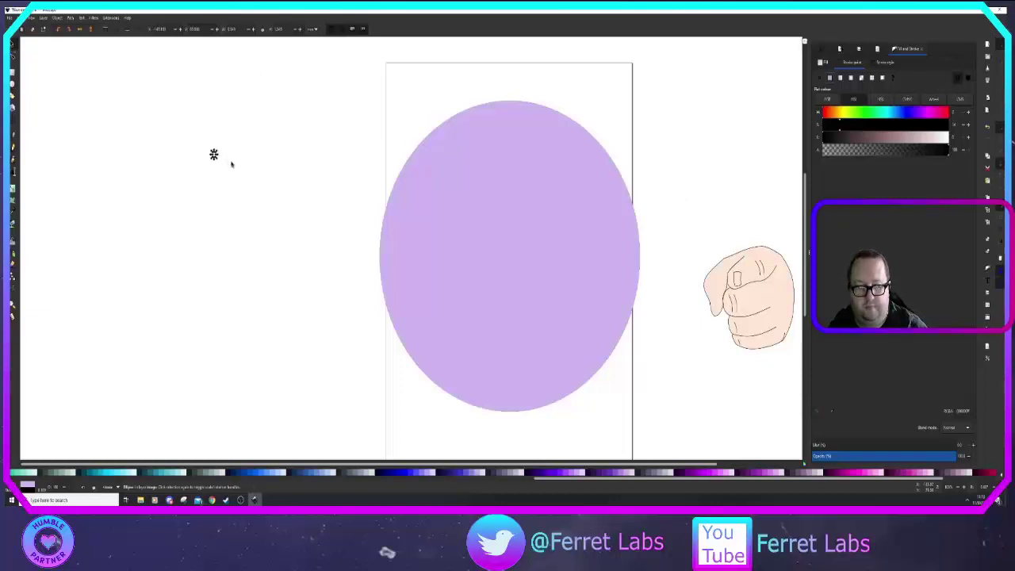
left_click(231, 164)
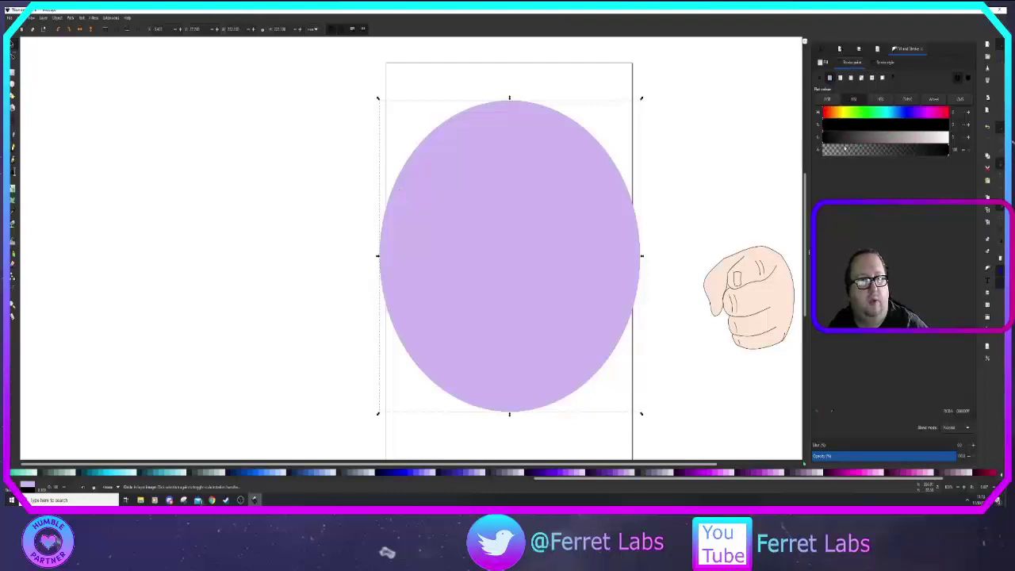
Step: Increase the large ellipse's stroke width to form a thick black frame around it
left_click(882, 64)
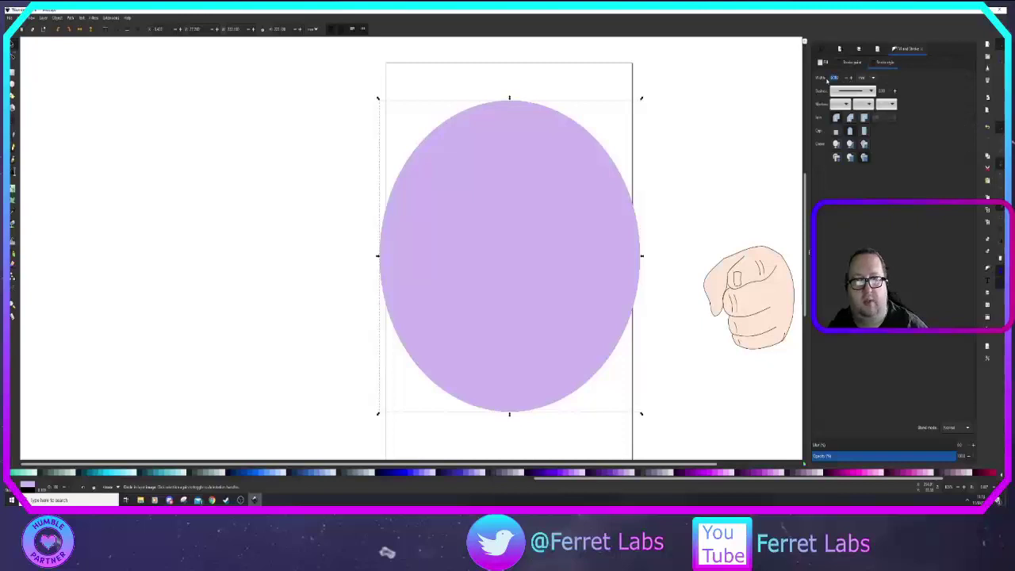
key("Return")
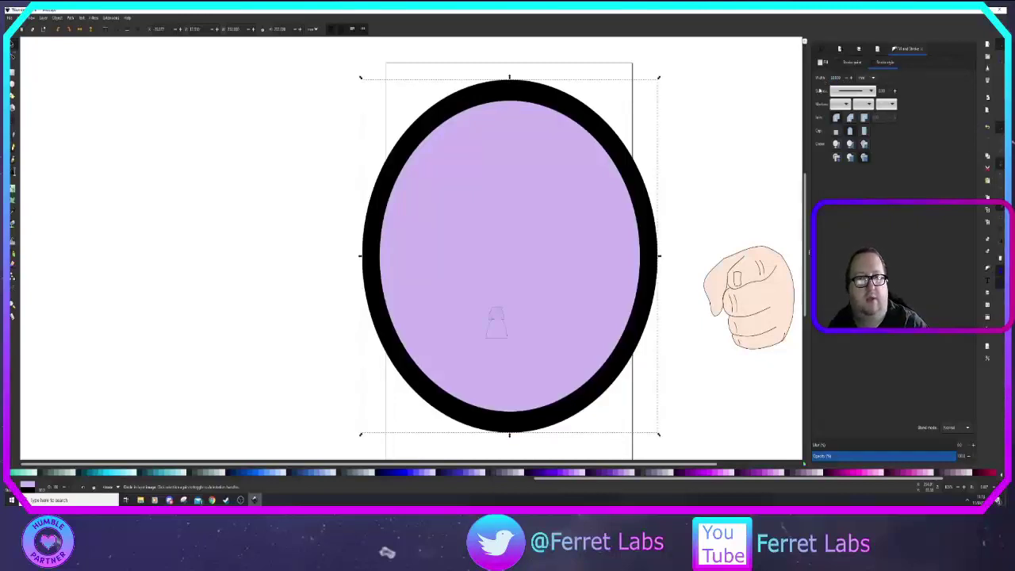
Step: Send the framed ellipse behind all the portrait shapes and move it so the figure sits centred inside
key("End")
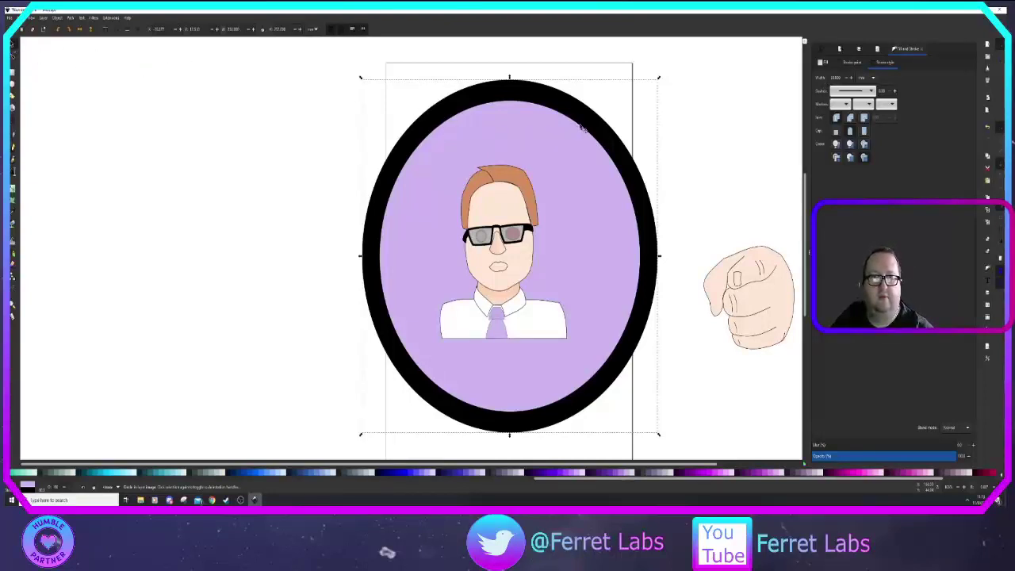
left_click_drag(581, 125, 577, 154)
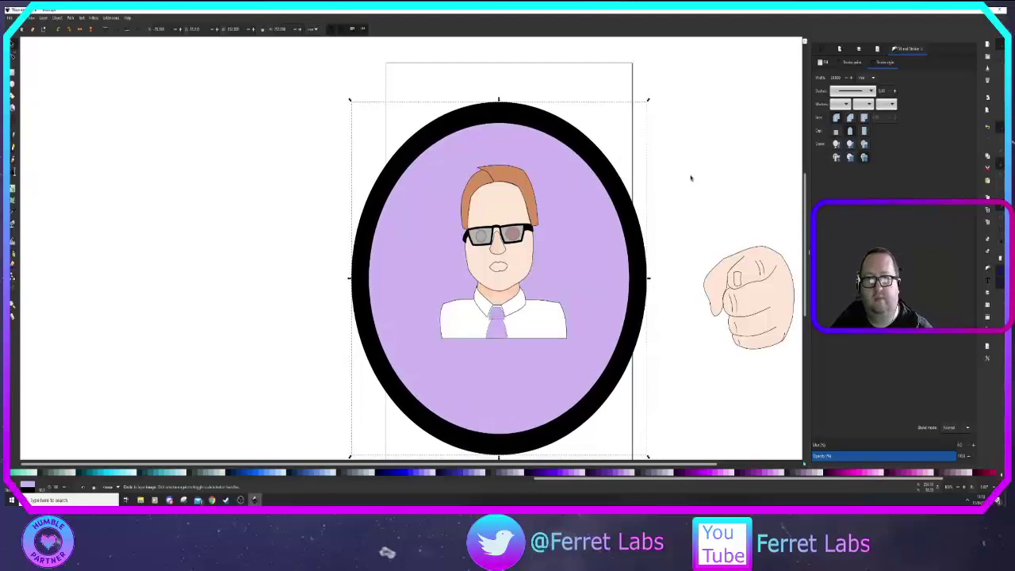
left_click(688, 210)
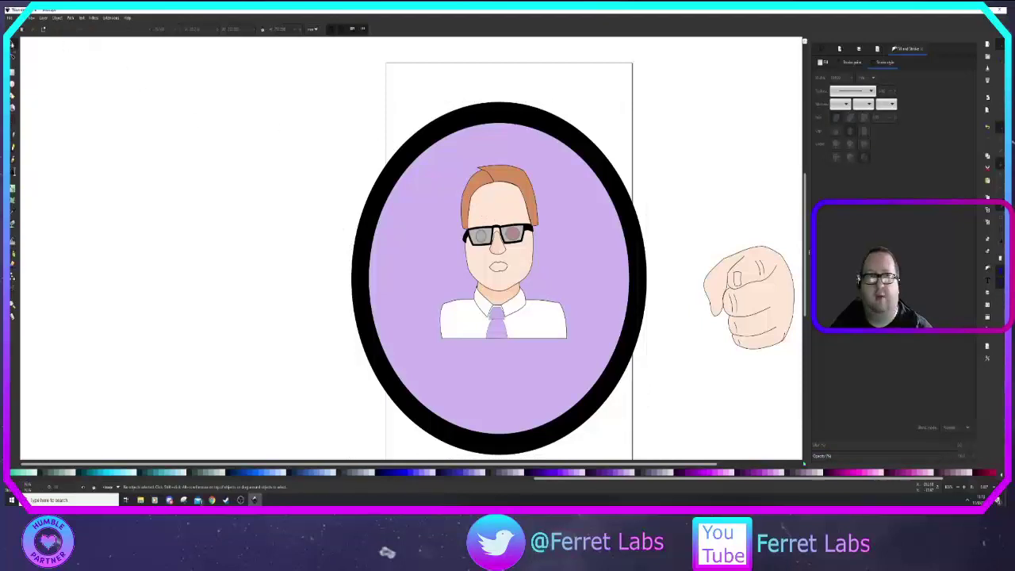
Step: Recolour the ellipse's thick outline from black to a golden yellow by raising saturation and lightness and shifting the hue
left_click(853, 64)
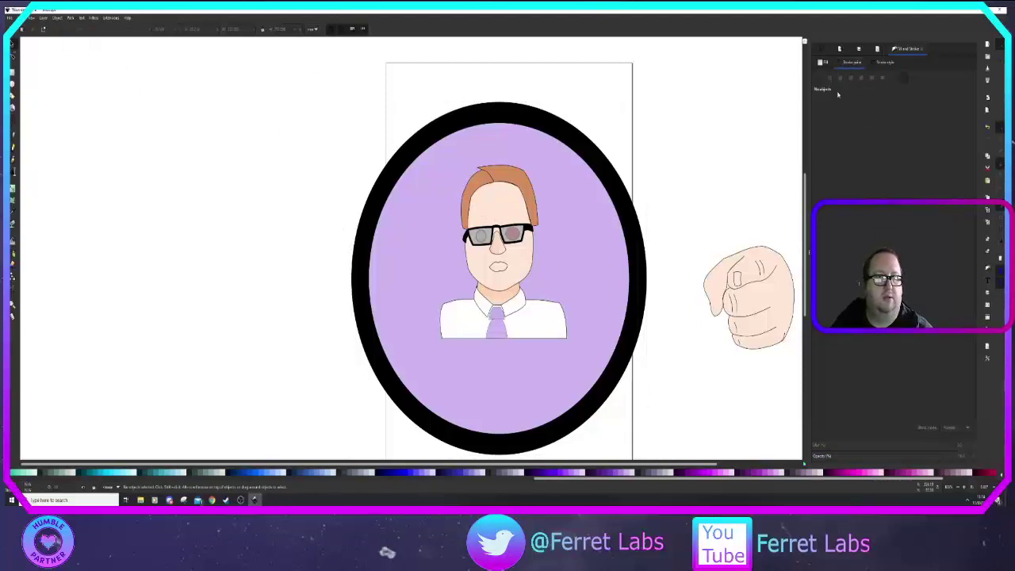
left_click(460, 129)
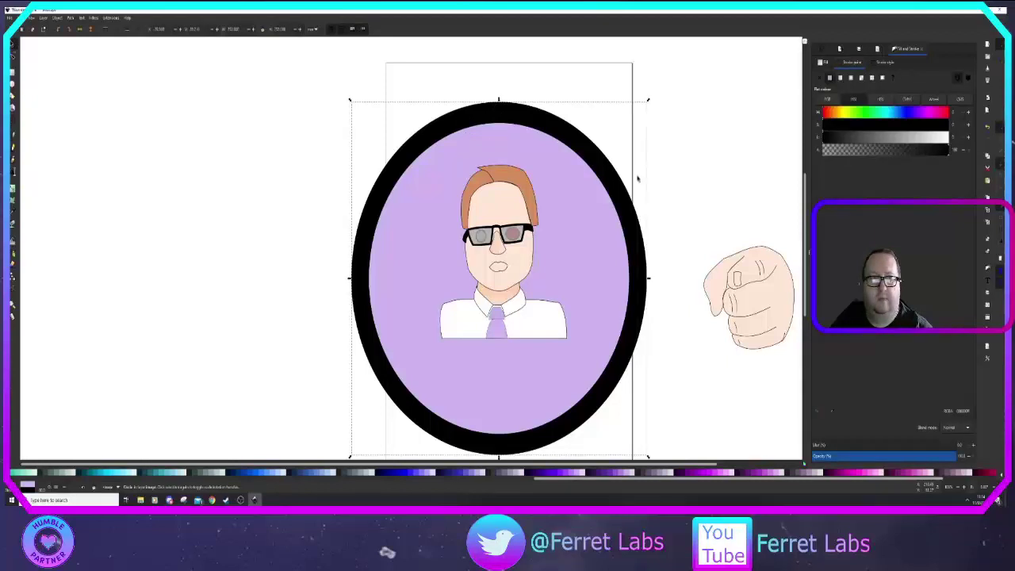
left_click_drag(867, 141, 912, 131)
left_click(835, 113)
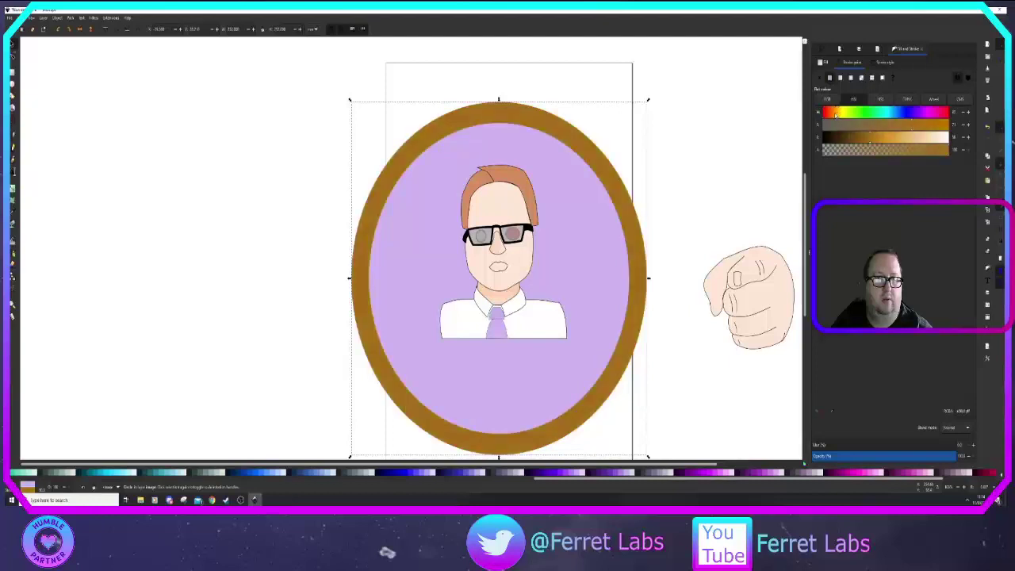
left_click_drag(834, 114, 884, 138)
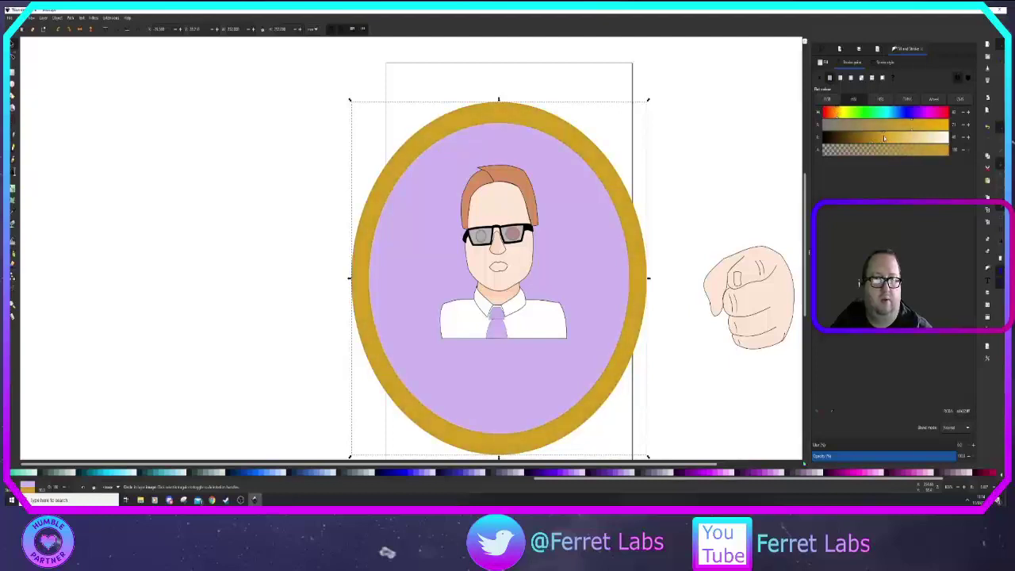
Step: Desaturate the ellipse's fill to a plain light grey and deselect it
left_click(821, 63)
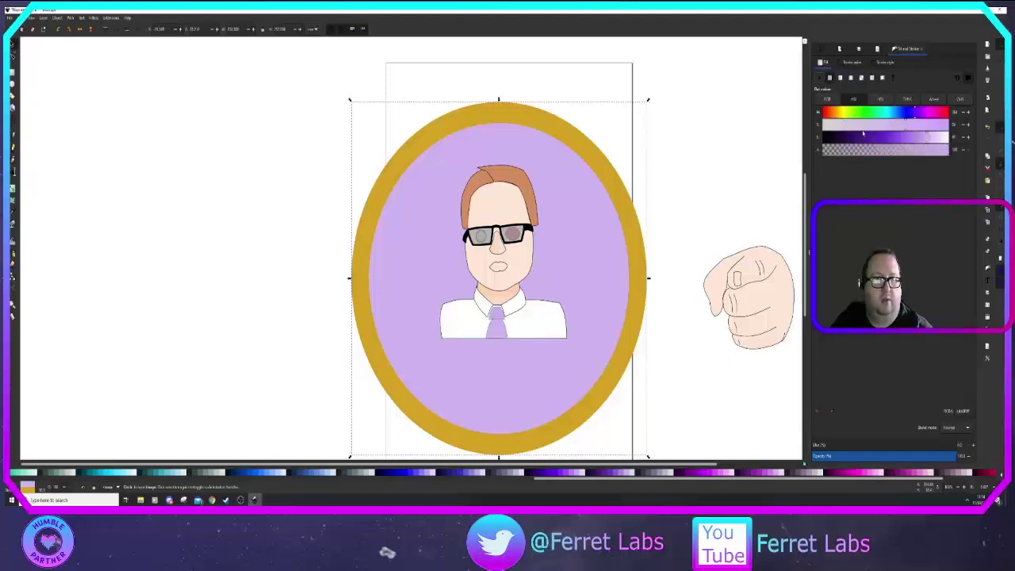
left_click_drag(847, 128, 828, 127)
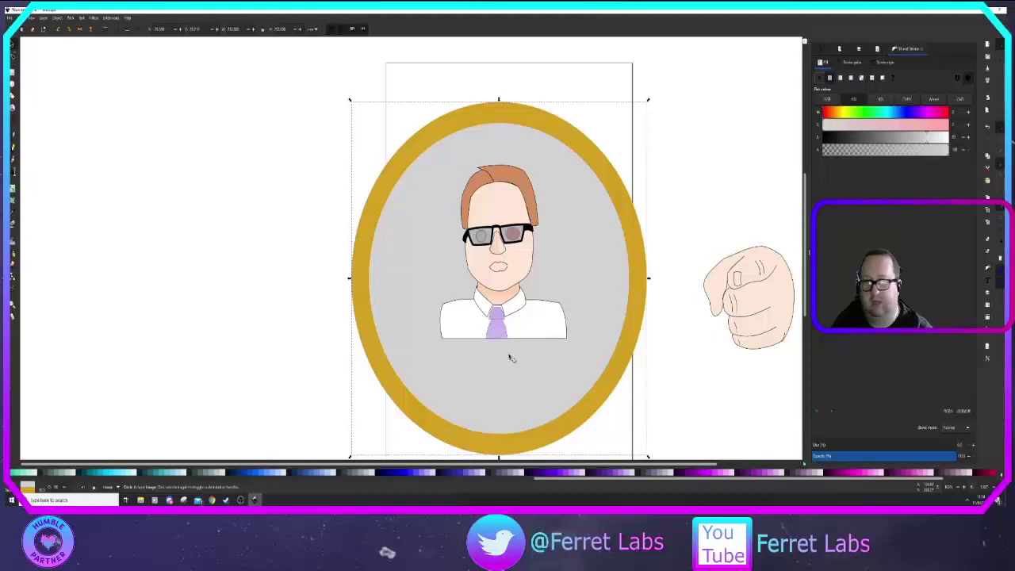
left_click(274, 175)
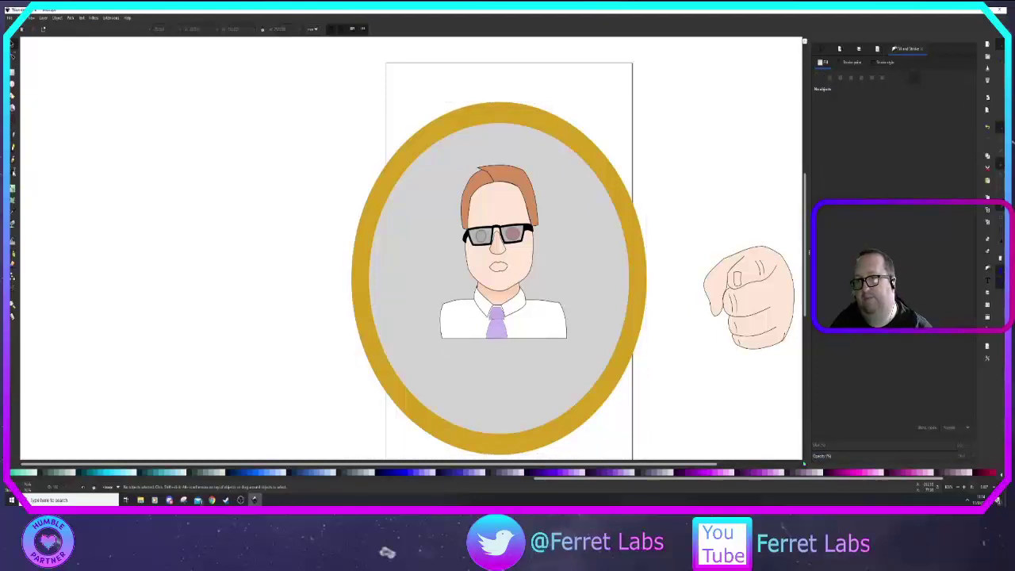
Step: Add the text "Ferret Labs" inside the oval just below the shirt
left_click(13, 171)
left_click(426, 356)
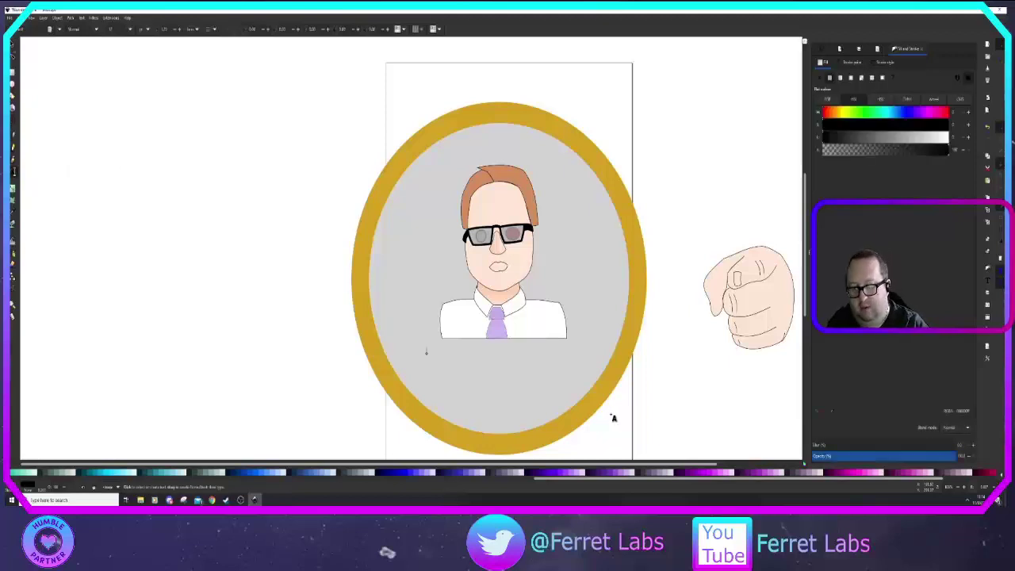
type("Ferret Labs")
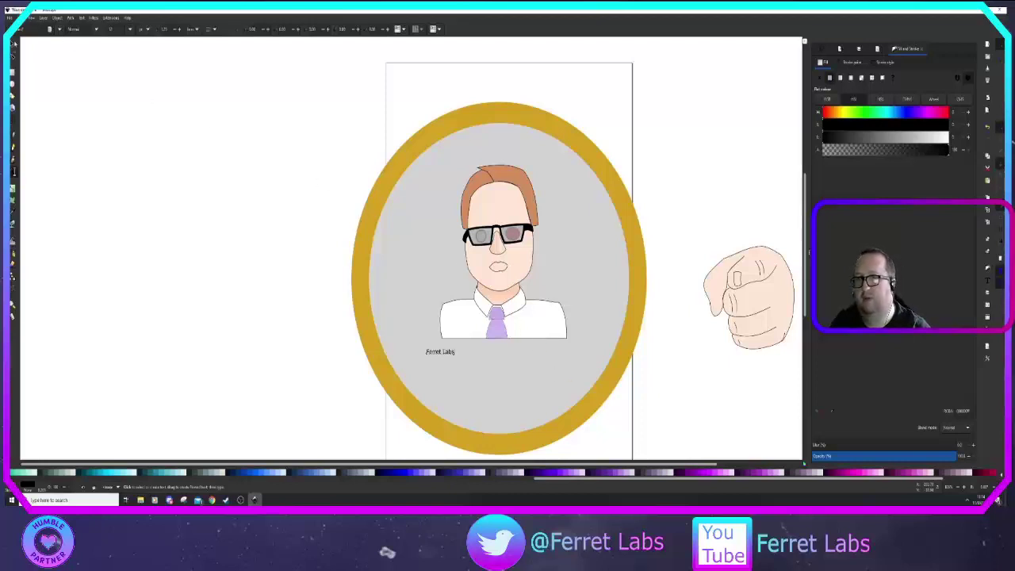
left_click(12, 44)
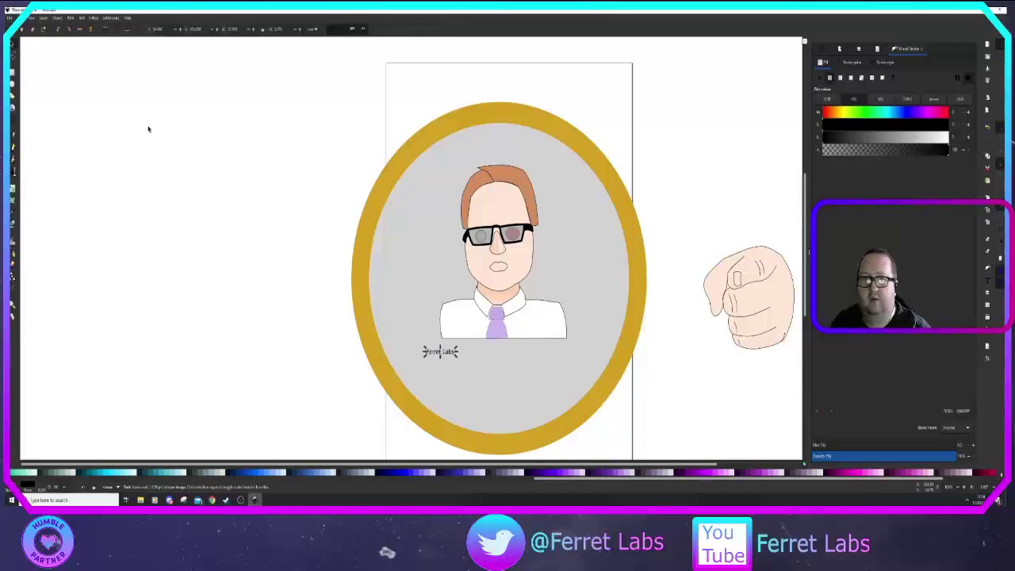
Step: Select all of the "Ferret Labs" text and set its font size to 64
left_click(439, 353)
key("t")
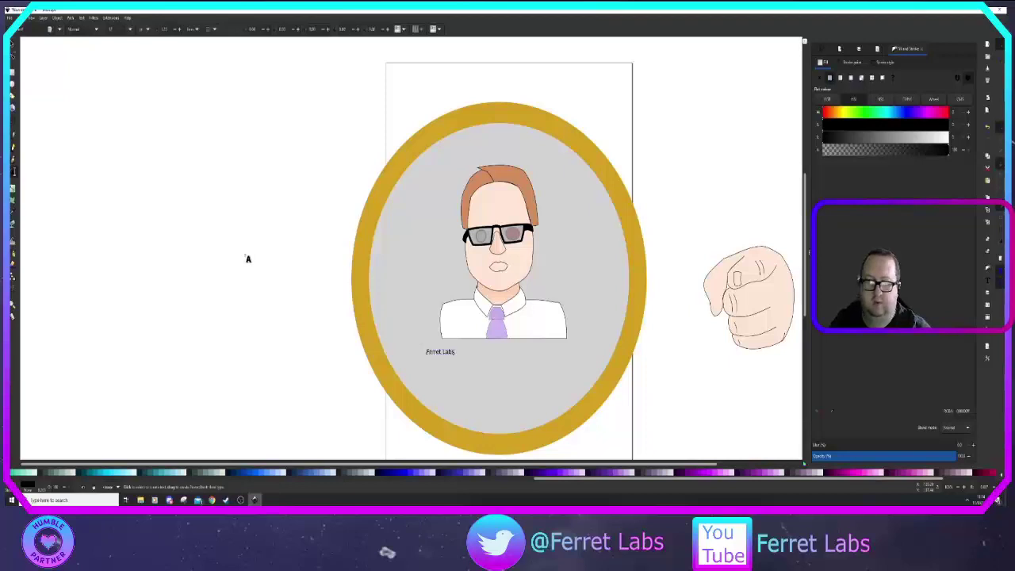
key("ctrl+a")
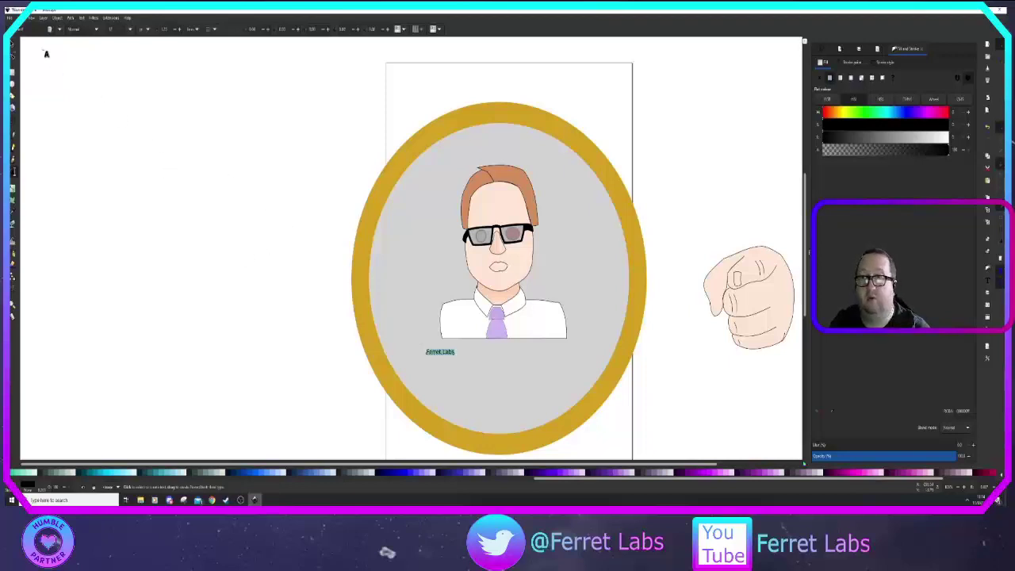
left_click(30, 17)
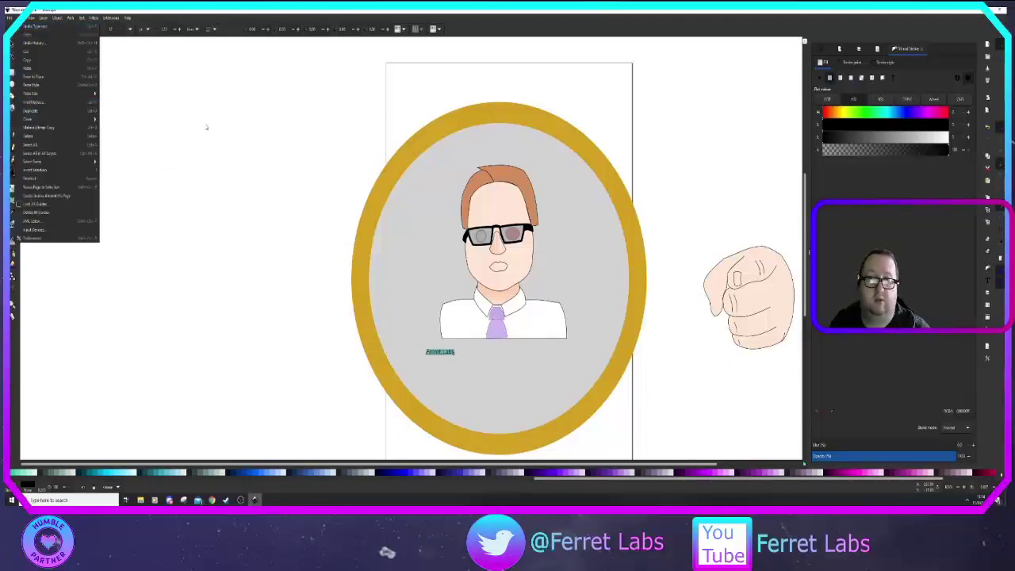
left_click(148, 12)
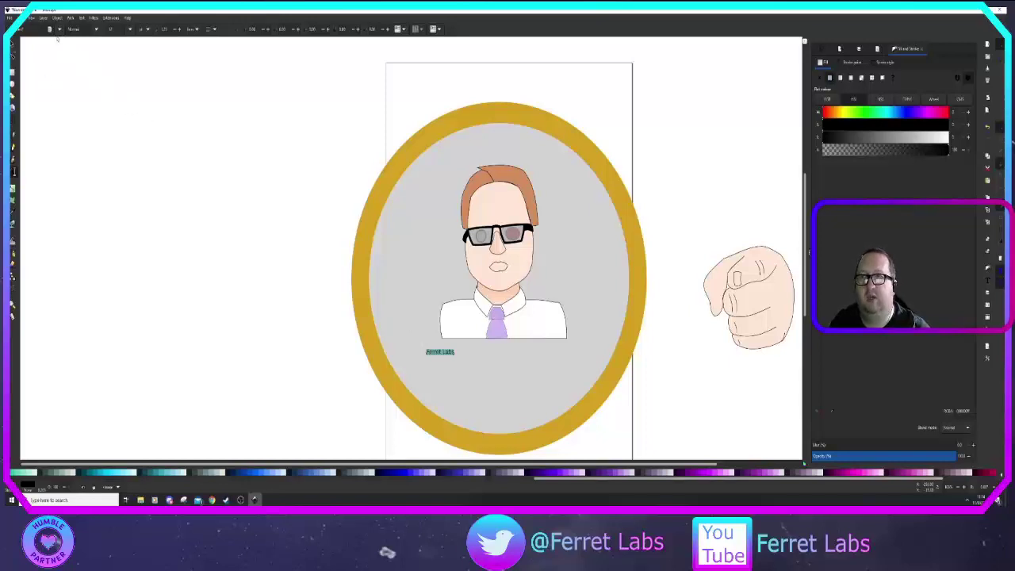
left_click(131, 30)
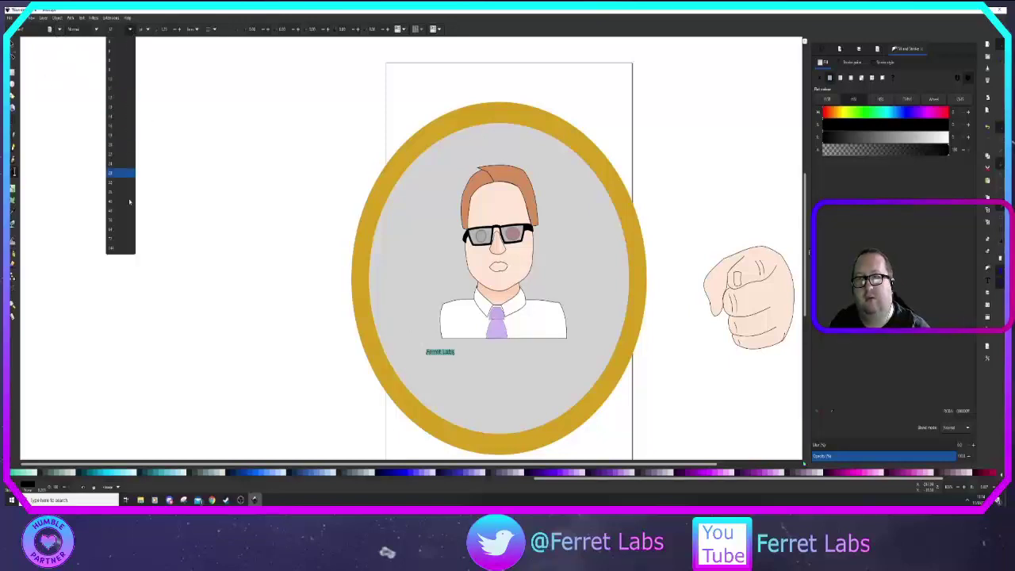
left_click(127, 230)
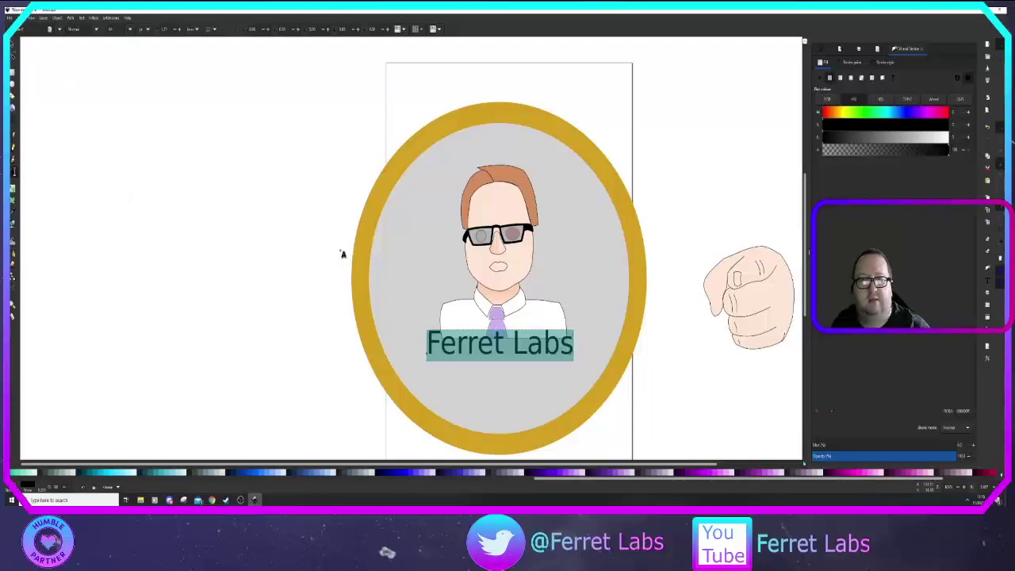
left_click(130, 29)
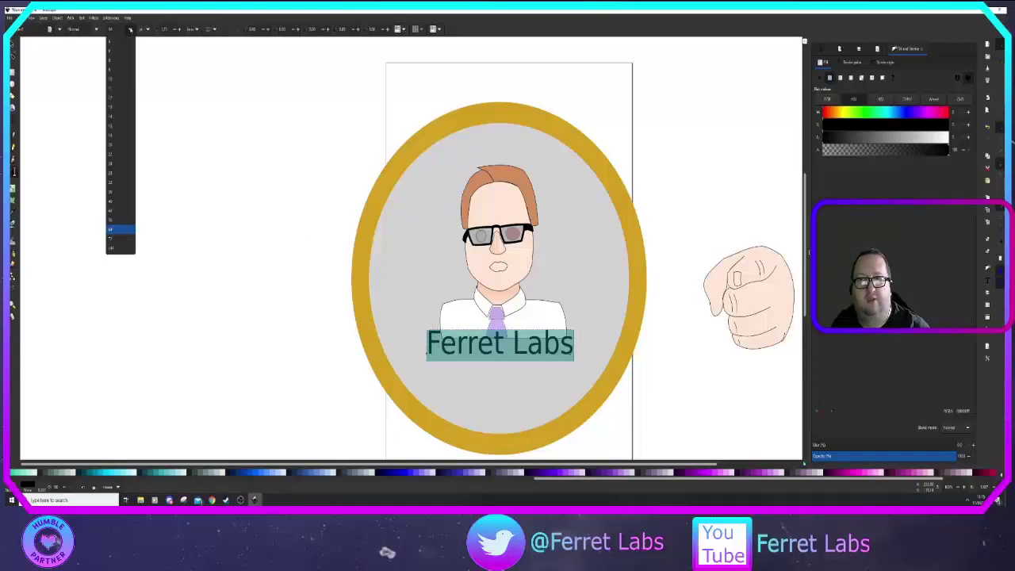
left_click(254, 215)
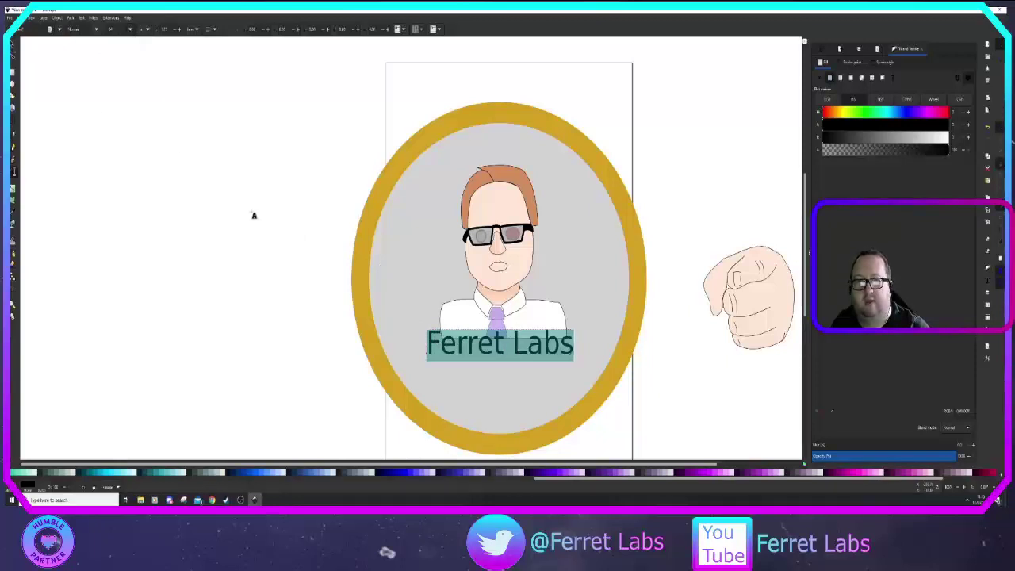
Step: Move the enlarged "Ferret Labs" text down so it sits just beneath the shirt's lower edge, and deselect it
left_click(12, 44)
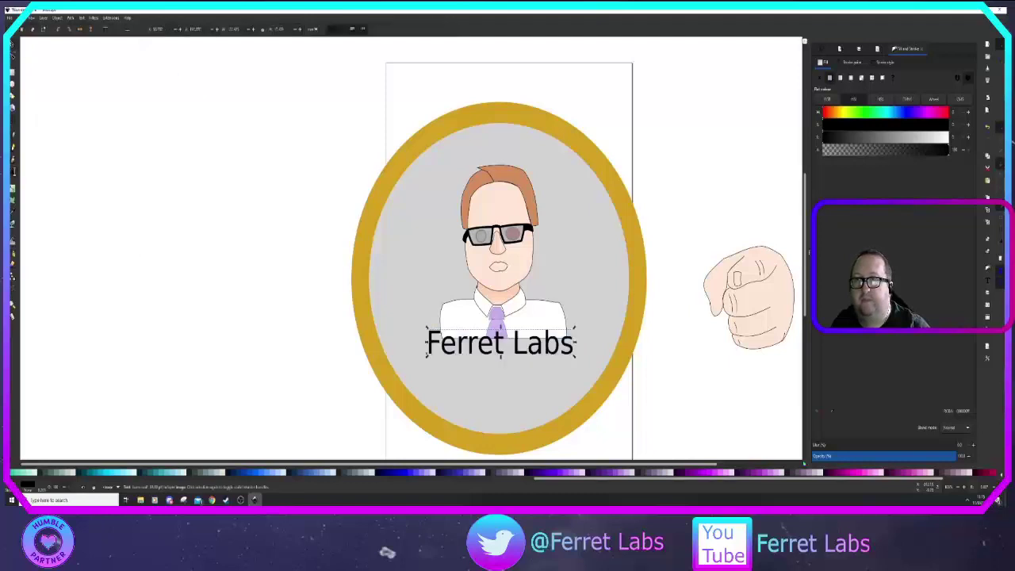
left_click_drag(454, 341, 451, 357)
left_click(229, 222)
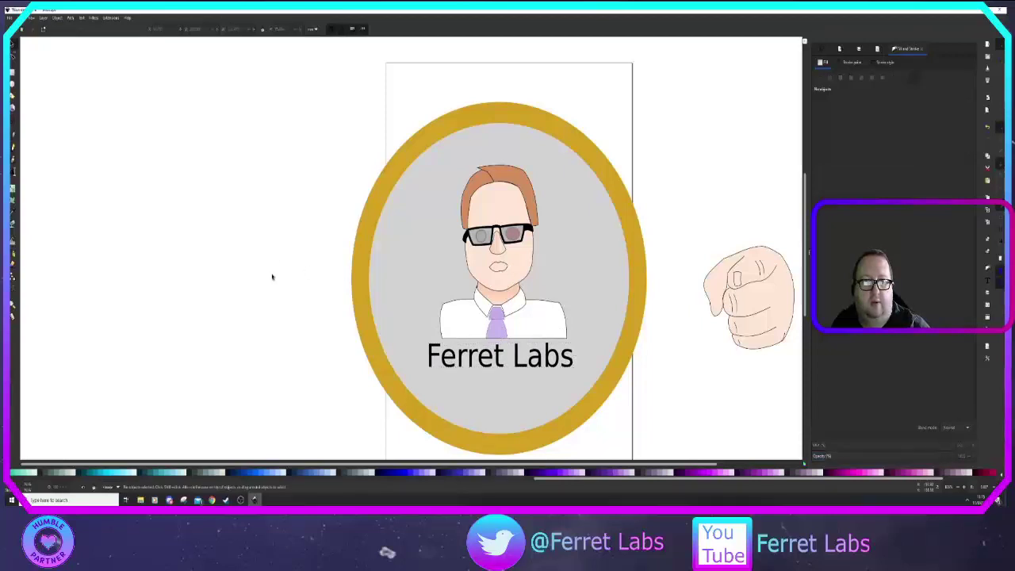
Step: Fill the "Ferret Labs" text with a saturated dark purple and give it a flat gold outline
left_click(436, 361)
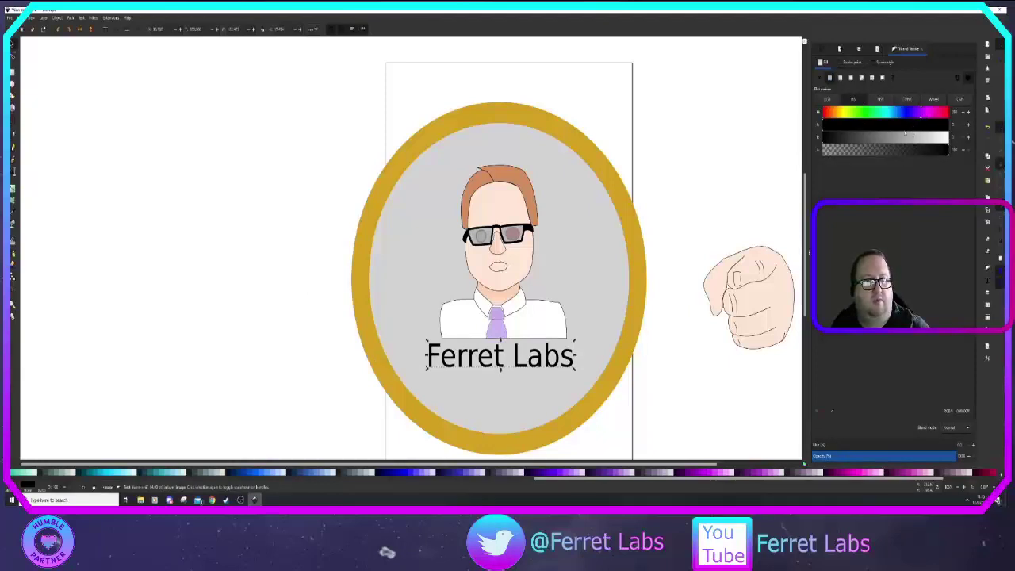
left_click(908, 127)
left_click(877, 139)
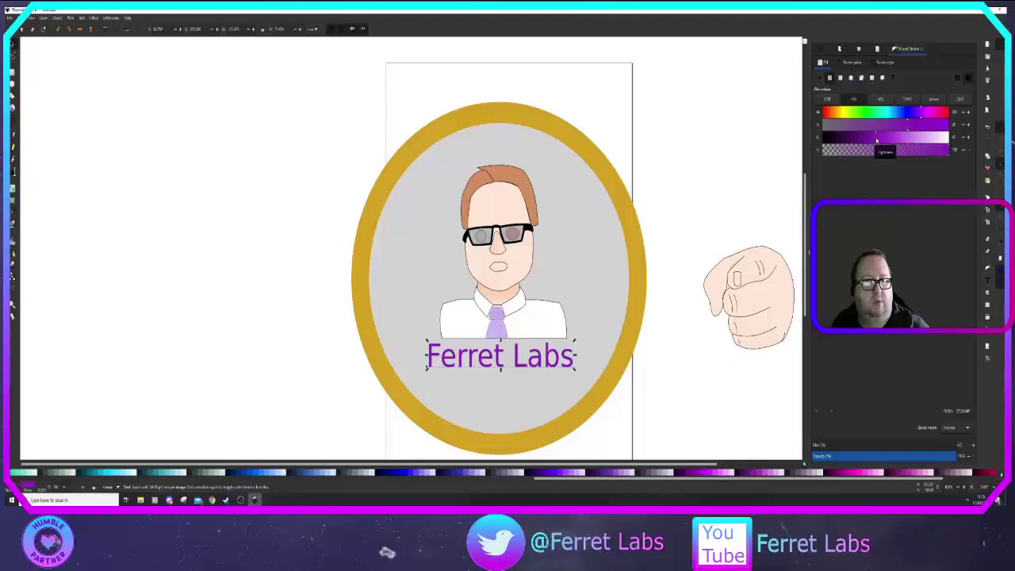
left_click(852, 62)
left_click(830, 77)
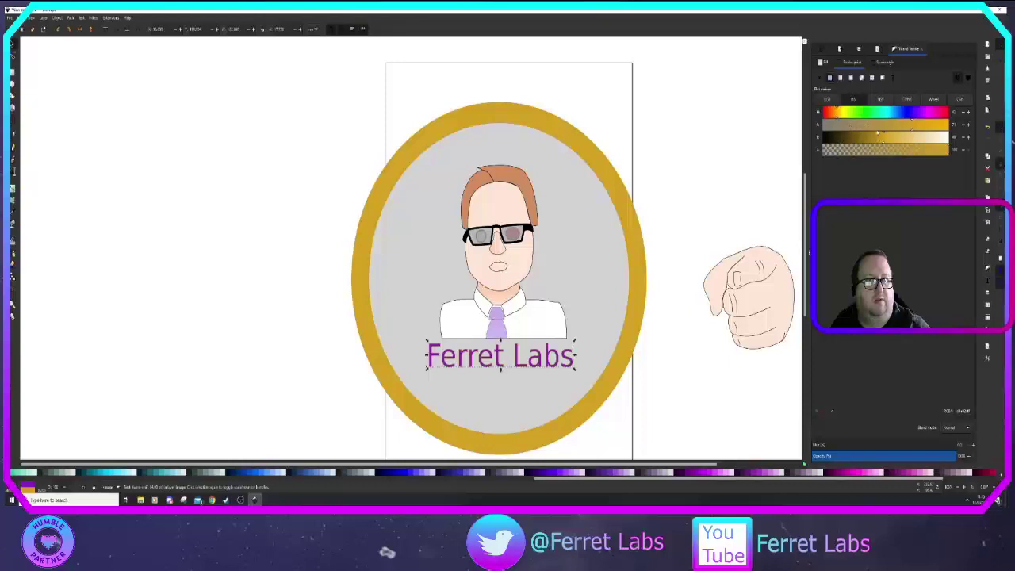
Step: Recolour the outline of the "Ferret Labs" text black and set its stroke width to 0.3 mm
left_click_drag(925, 131, 958, 130)
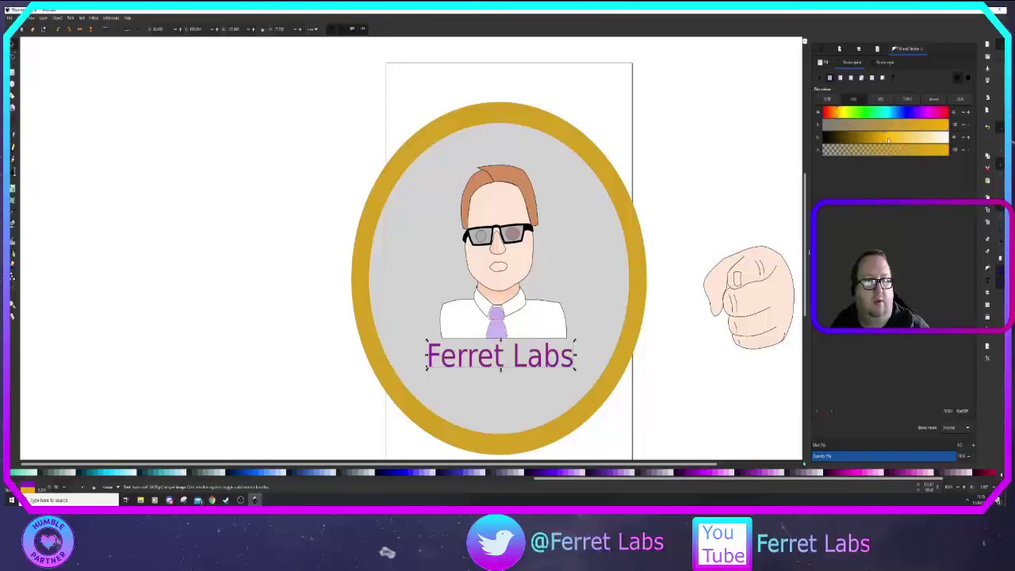
left_click_drag(888, 141, 825, 140)
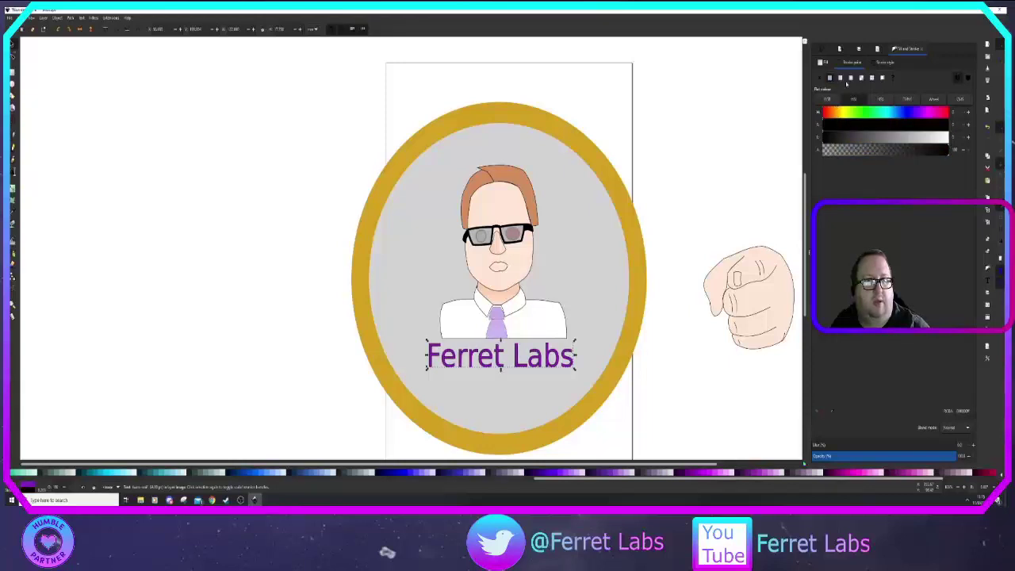
left_click(882, 63)
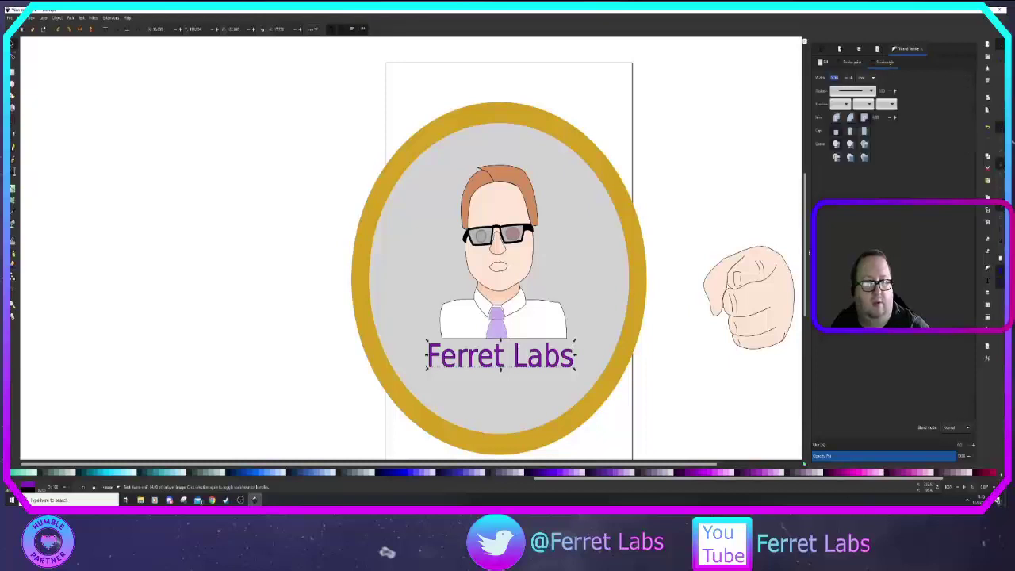
key("BackSpace")
type("0")
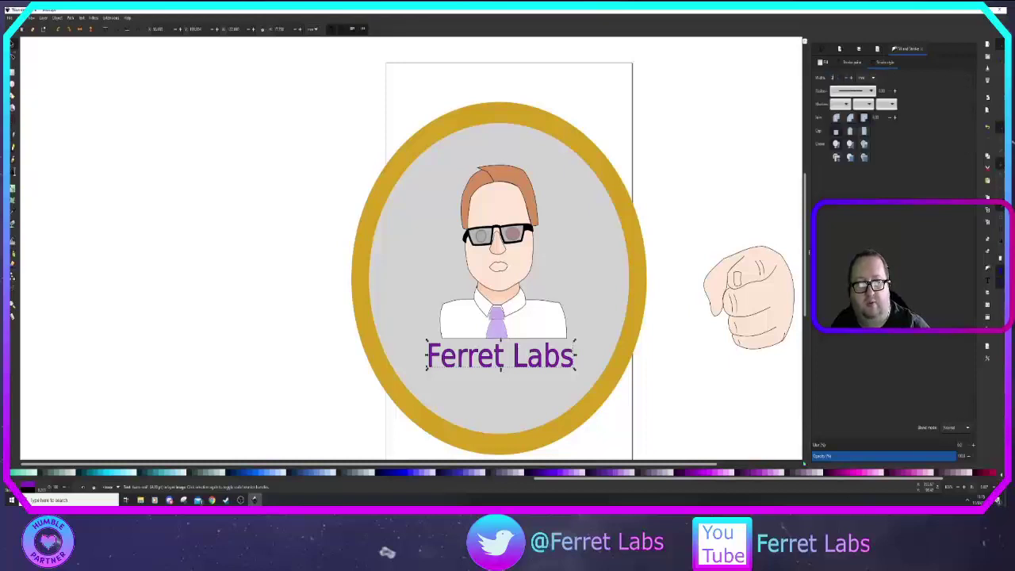
type(".3")
key("Return")
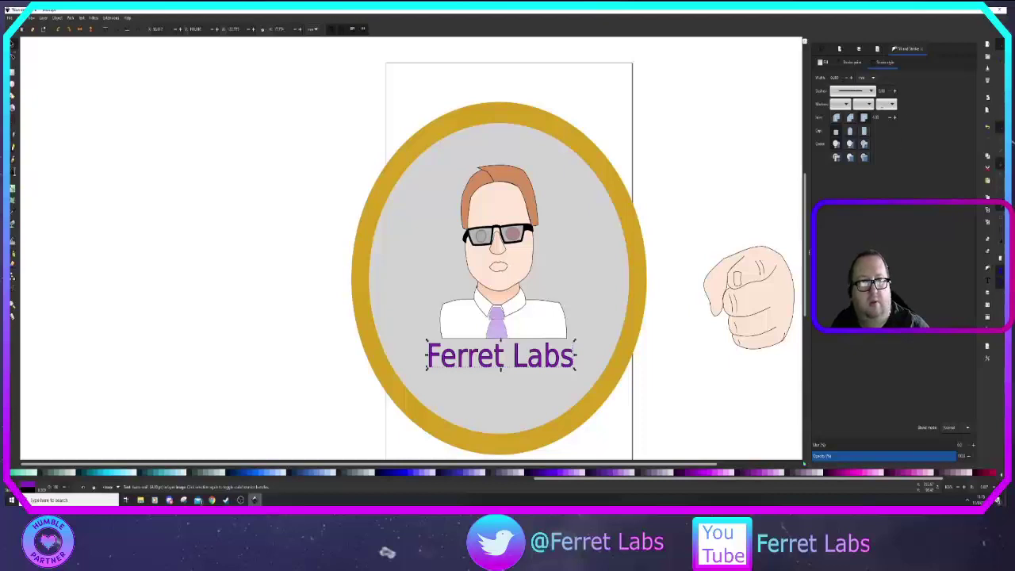
Step: Thicken the black outline of the "Ferret Labs" text, trying widths of 1 mm and 0.7 mm and keeping it under 1 mm
key("BackSpace")
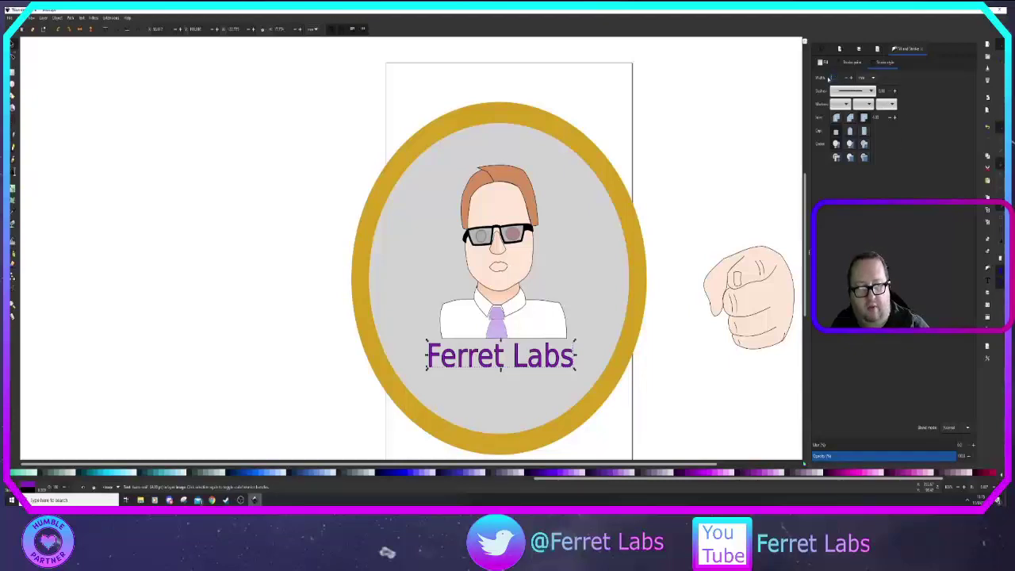
key("Return")
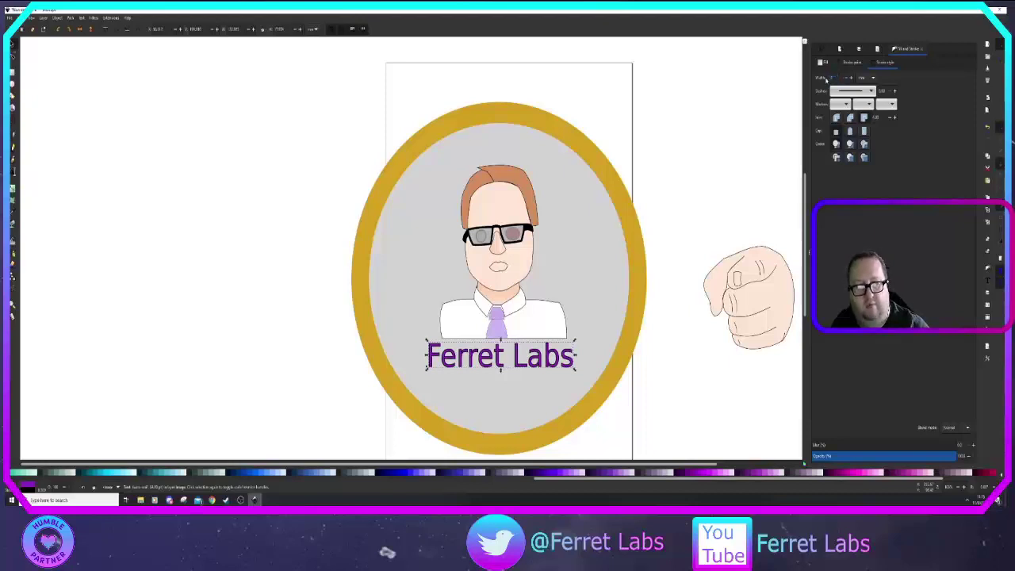
key("Return")
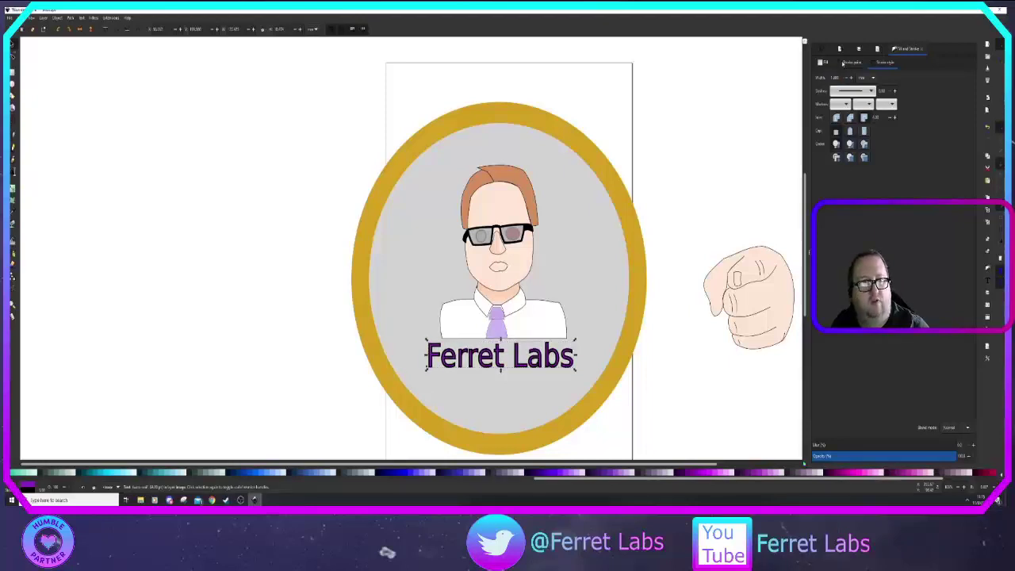
double_click(834, 78)
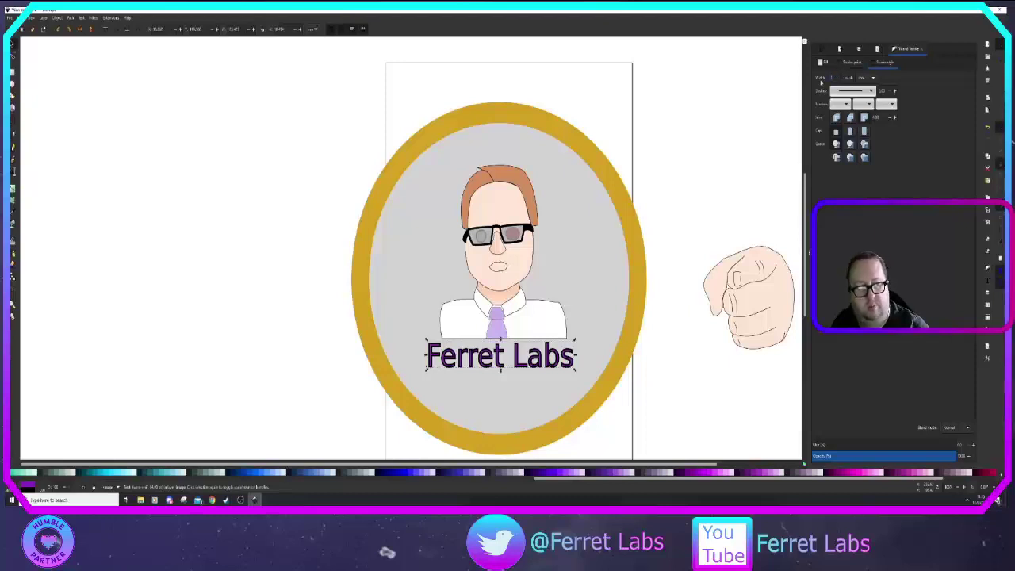
type(".7")
key("Return")
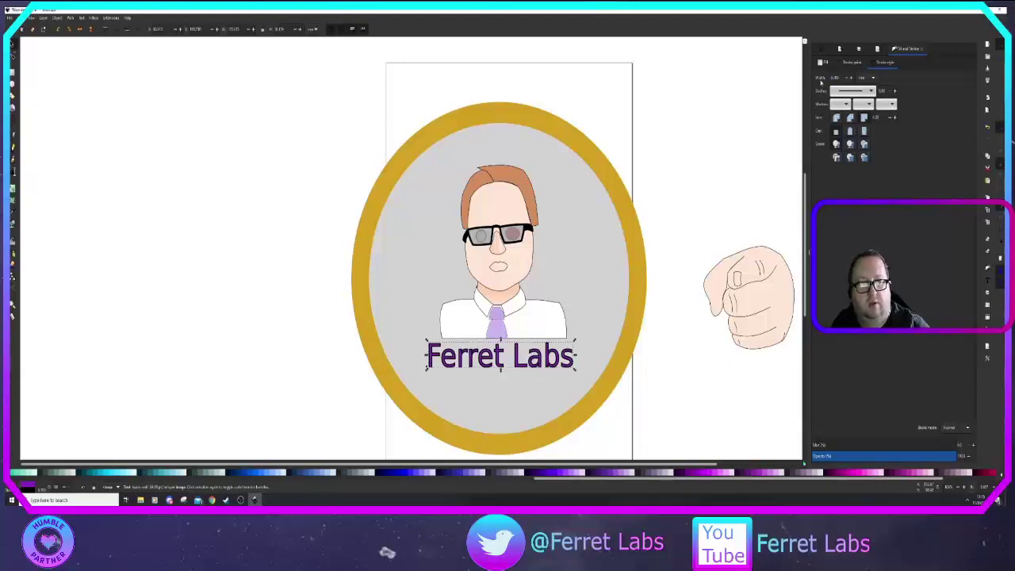
double_click(834, 77)
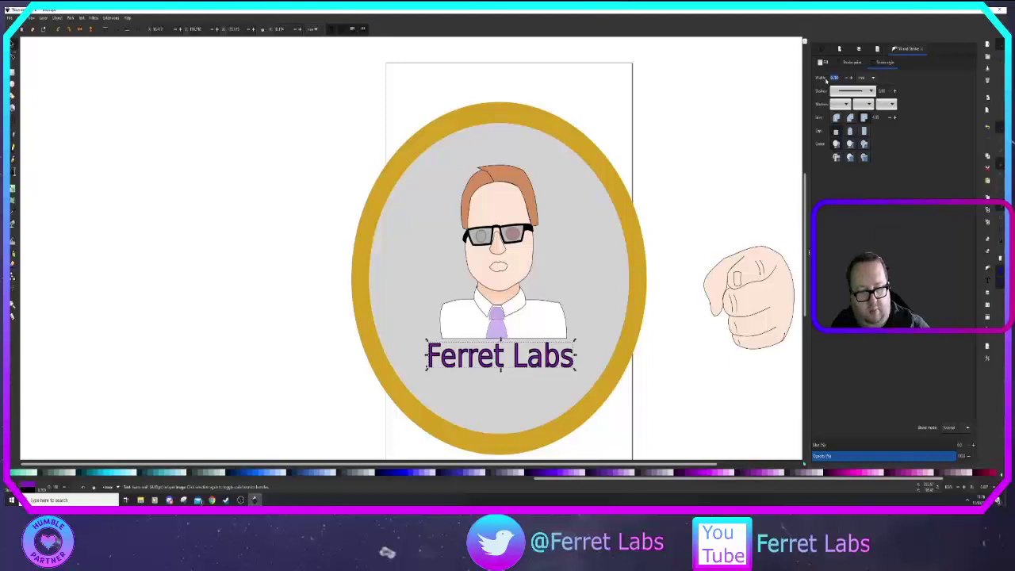
type(".")
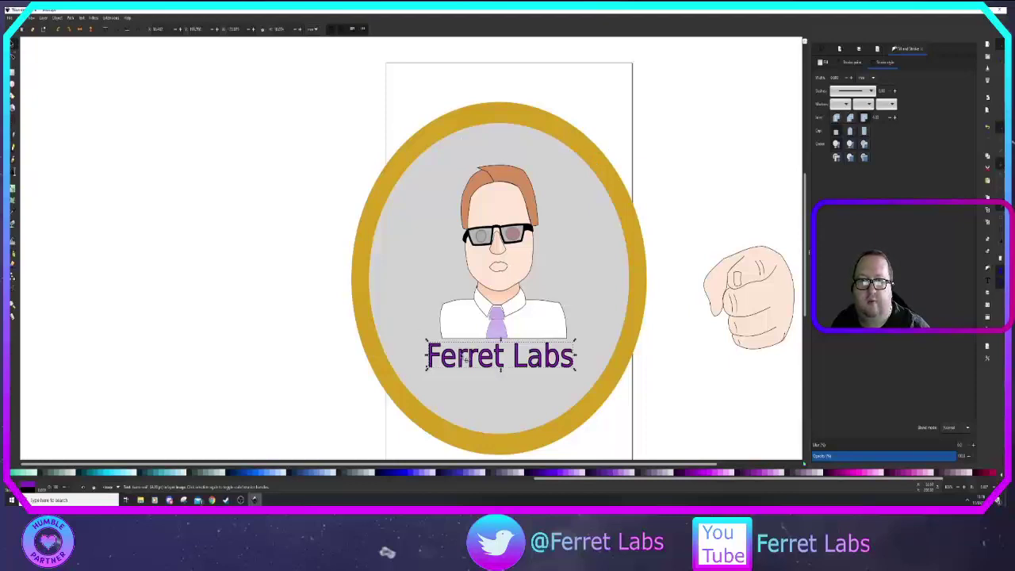
Step: Nudge the "Ferret Labs" text slightly down and to the right, and move the gold-bordered grey oval off the page beside the figure
left_click_drag(466, 358, 467, 358)
left_click(219, 302)
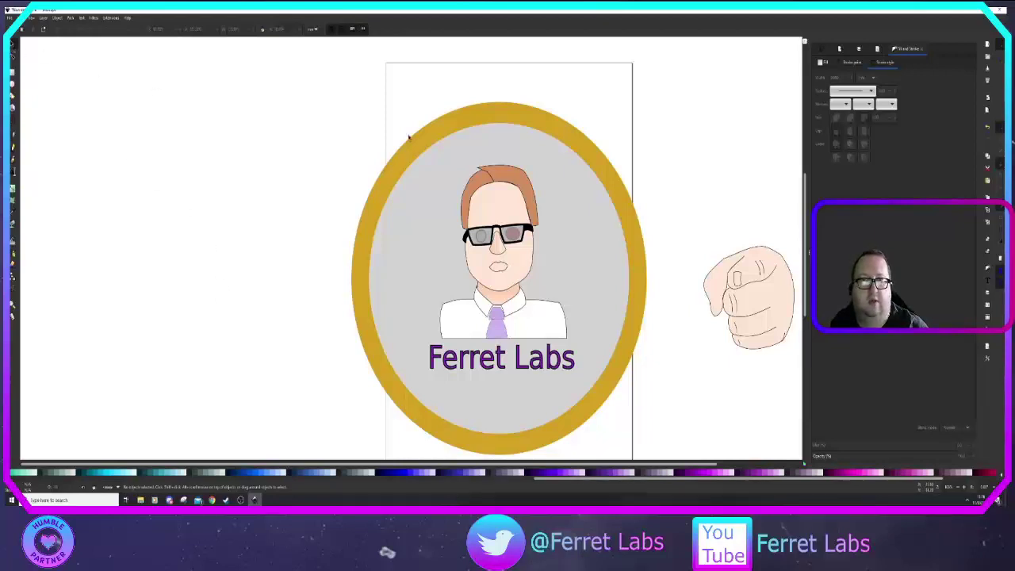
left_click(421, 144)
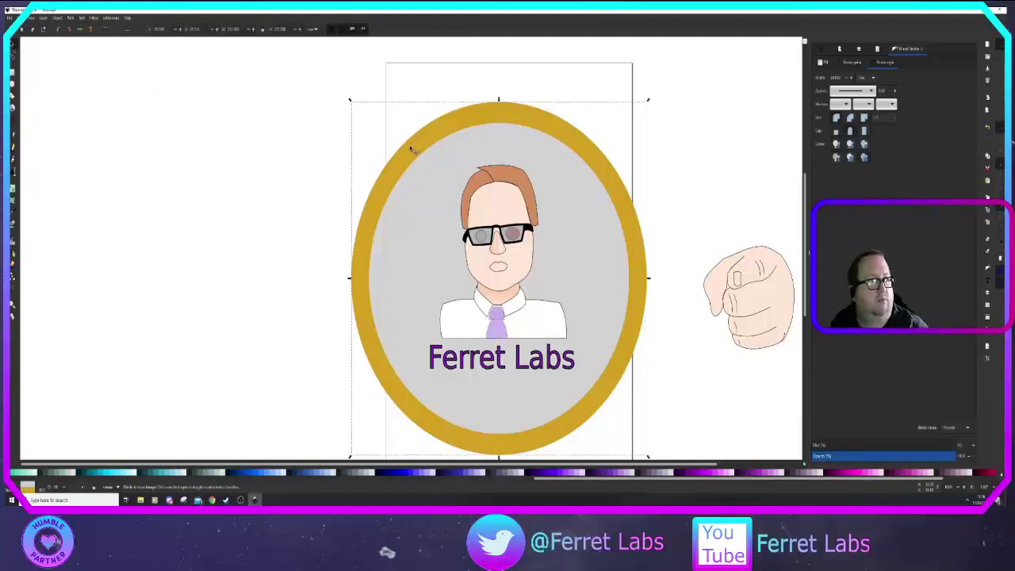
left_click_drag(412, 148, 783, 165)
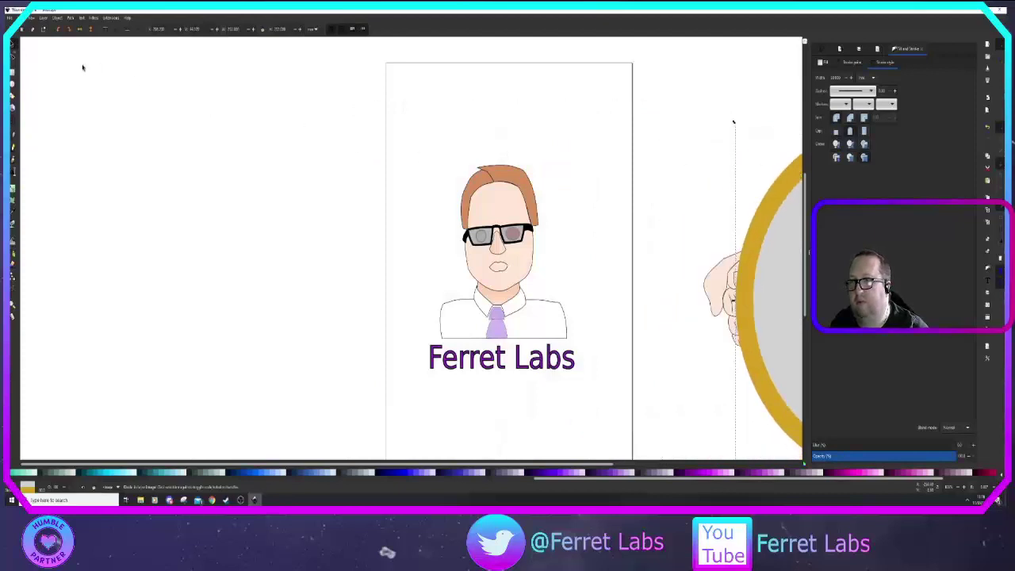
Step: Draw a closed four-point arrowhead shape around the figure, with a notched upper edge and a point below the text
left_click(12, 134)
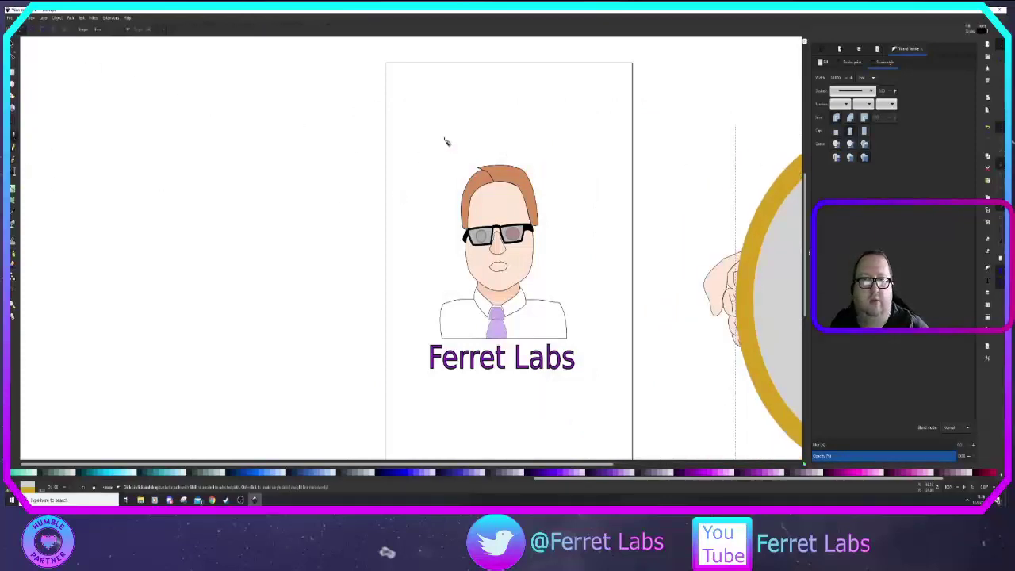
left_click(388, 102)
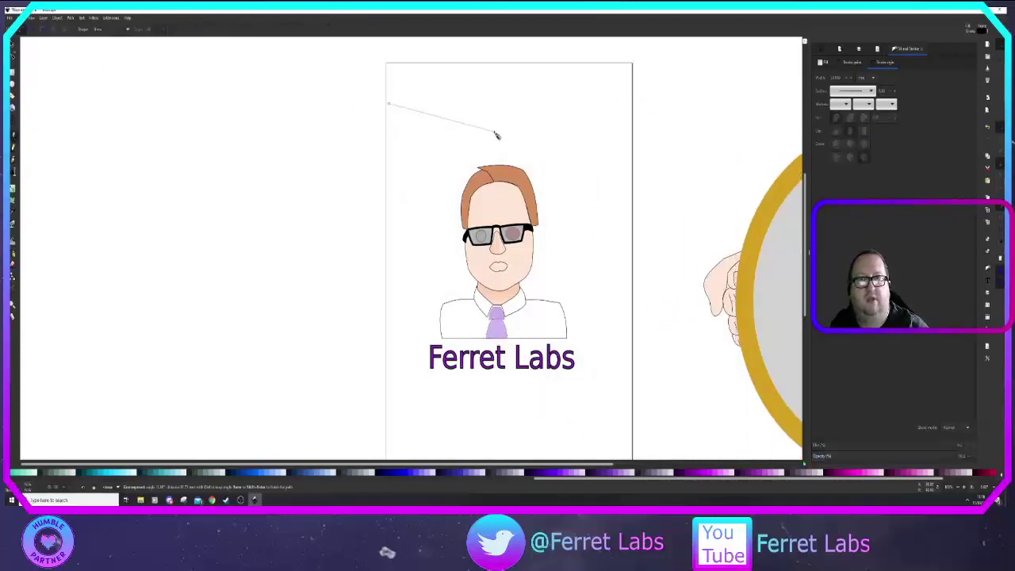
left_click(499, 134)
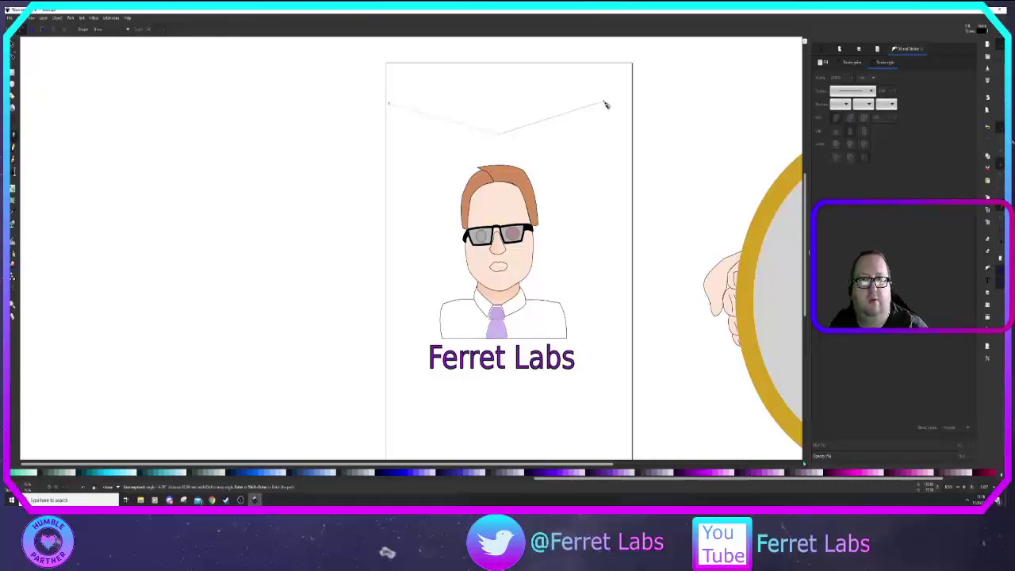
left_click(604, 102)
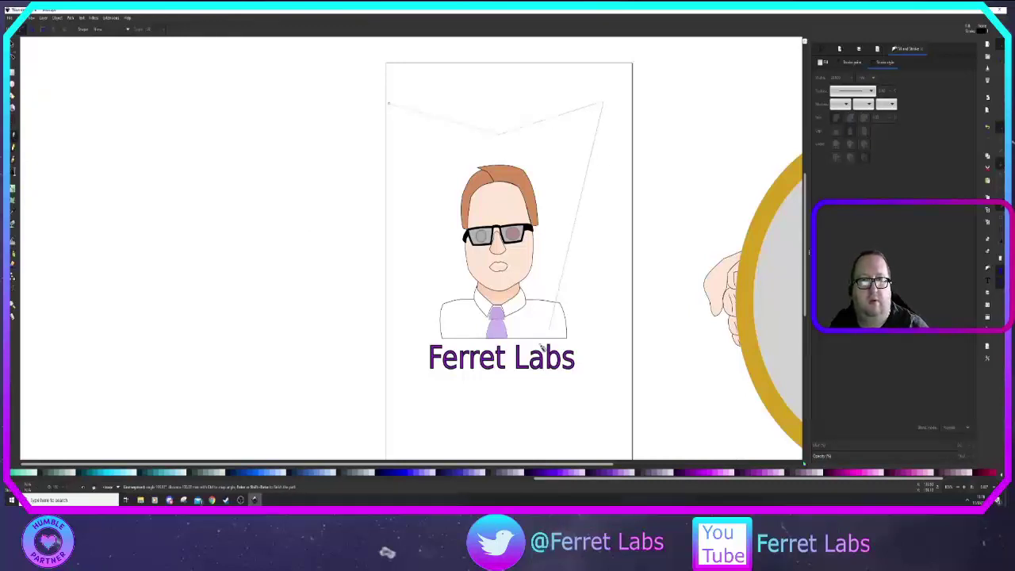
left_click(493, 433)
left_click(389, 104)
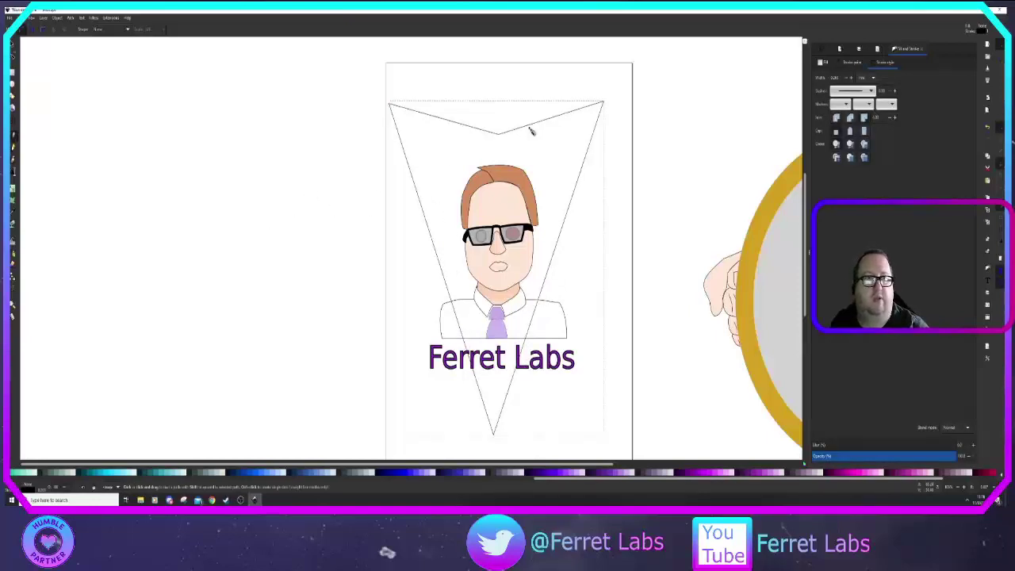
Step: Set the stroke width of the arrowhead shape to 10 mm
left_click(851, 63)
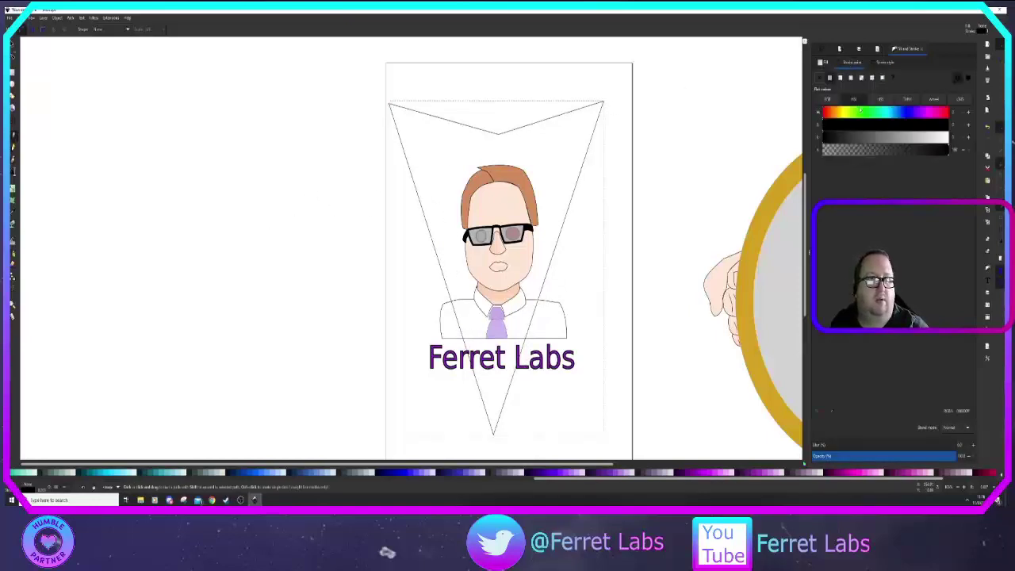
left_click(884, 63)
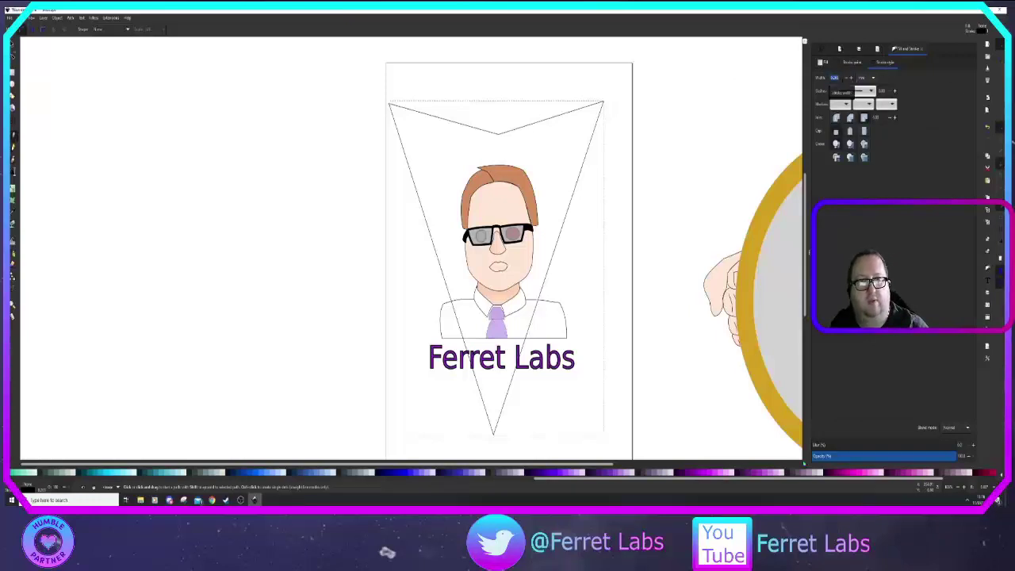
type("1")
key("Return")
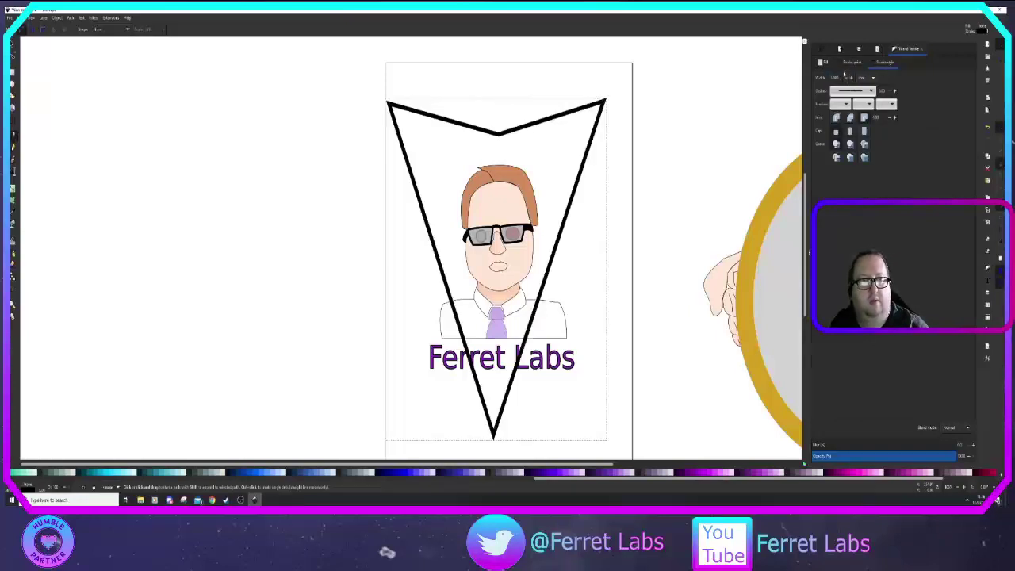
key("Return")
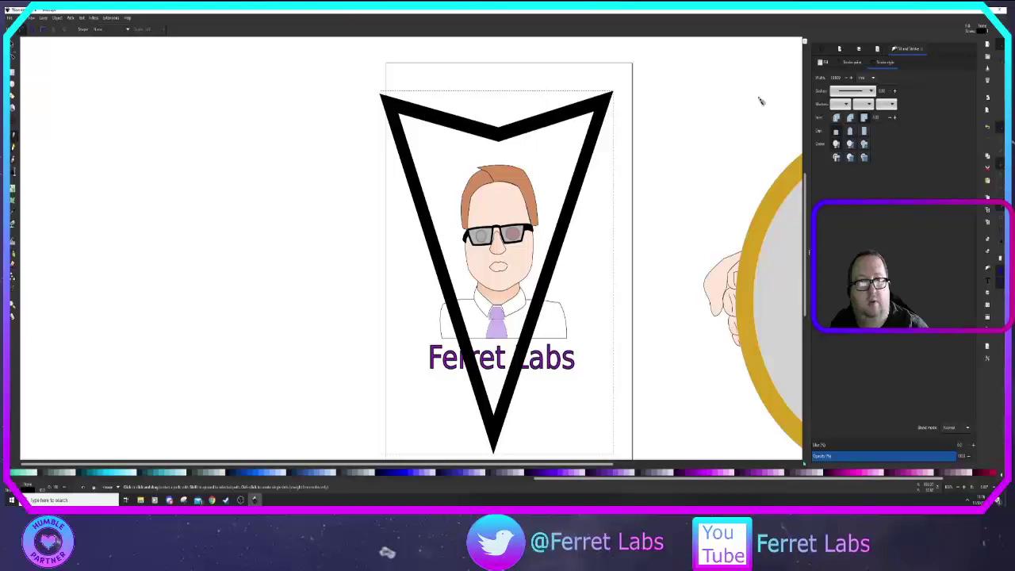
Step: Fill the arrowhead shape with flat light grey and recolour its thick border gold
left_click(825, 64)
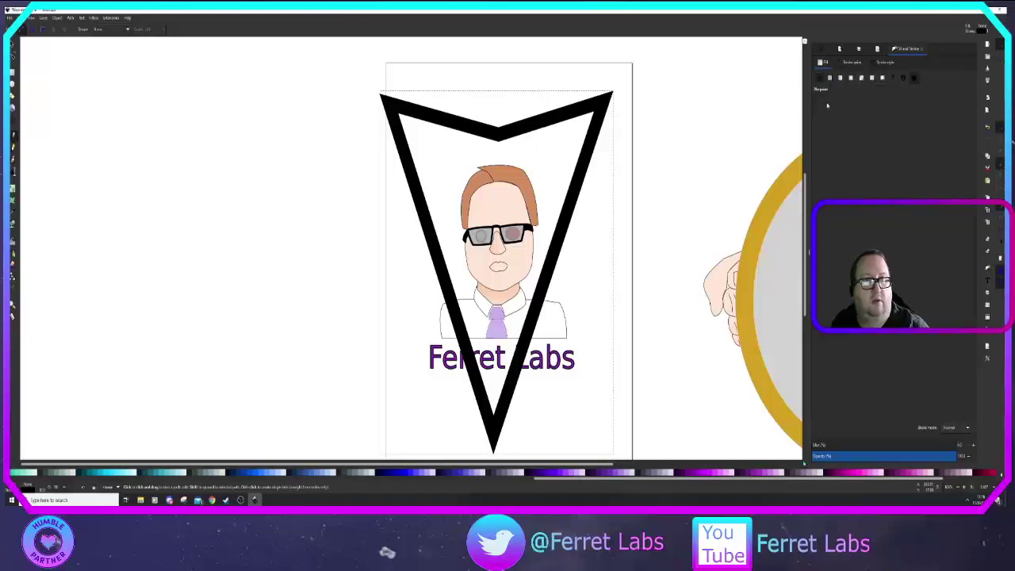
left_click(830, 78)
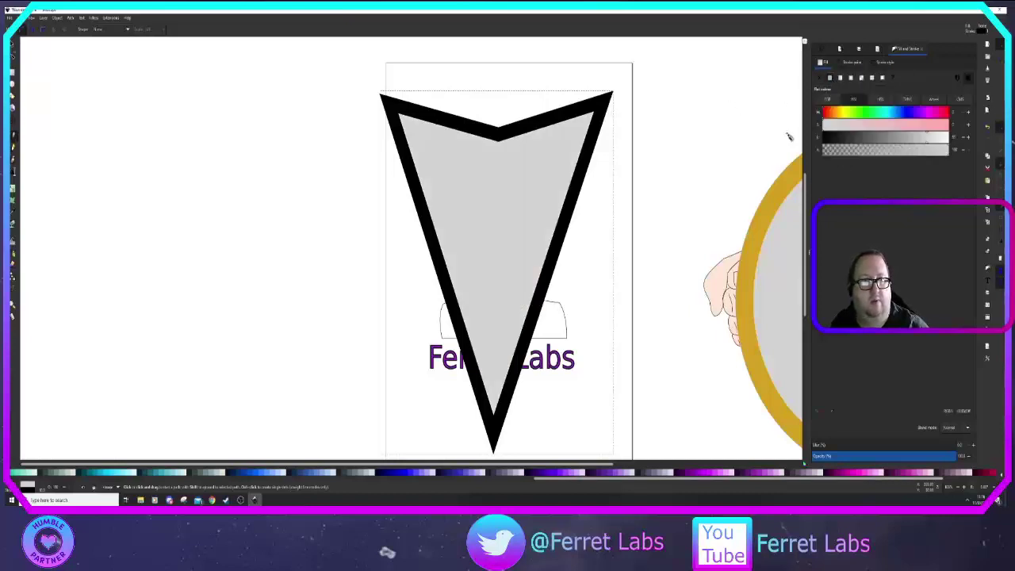
left_click(851, 63)
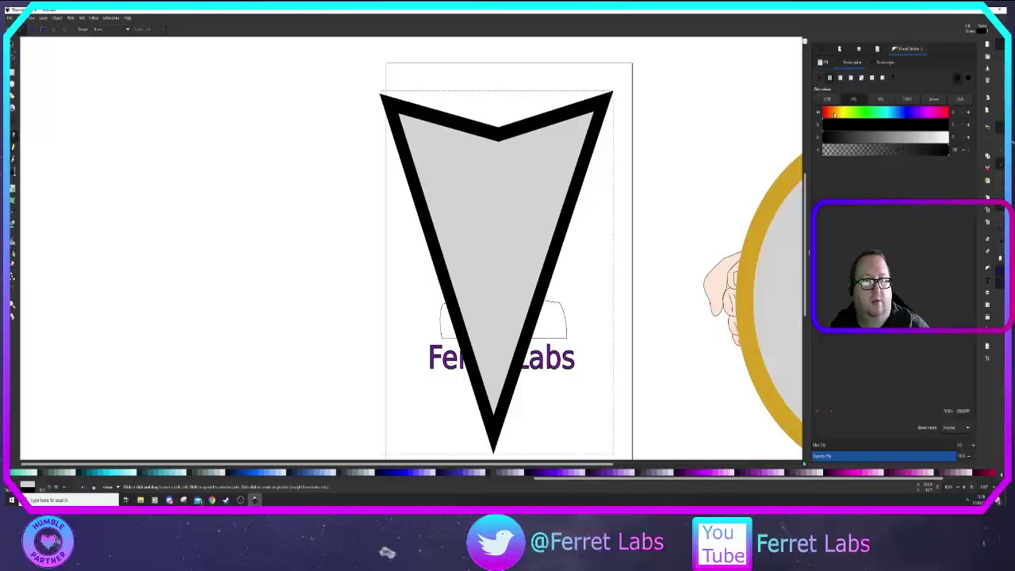
left_click(870, 140)
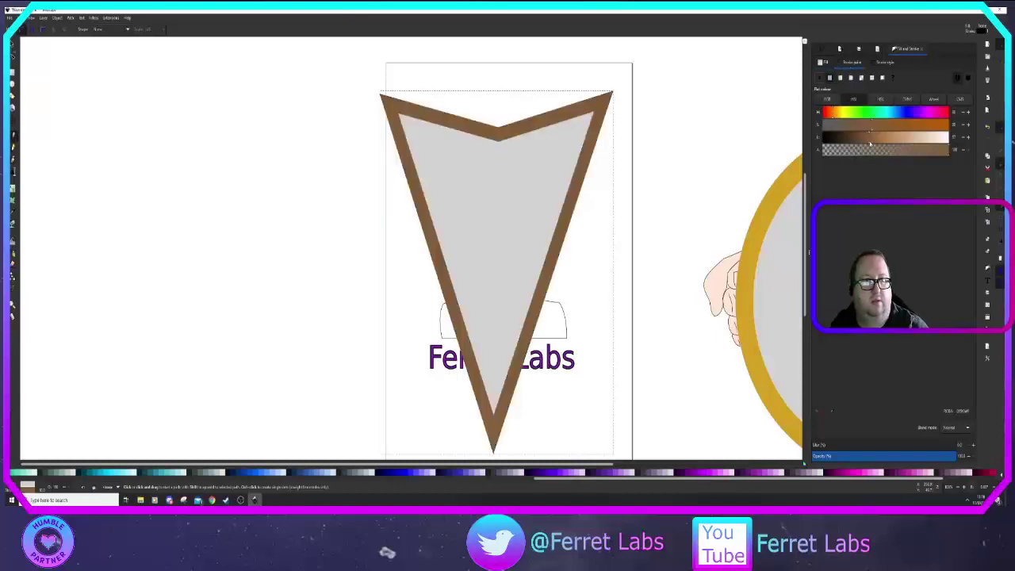
left_click(841, 112)
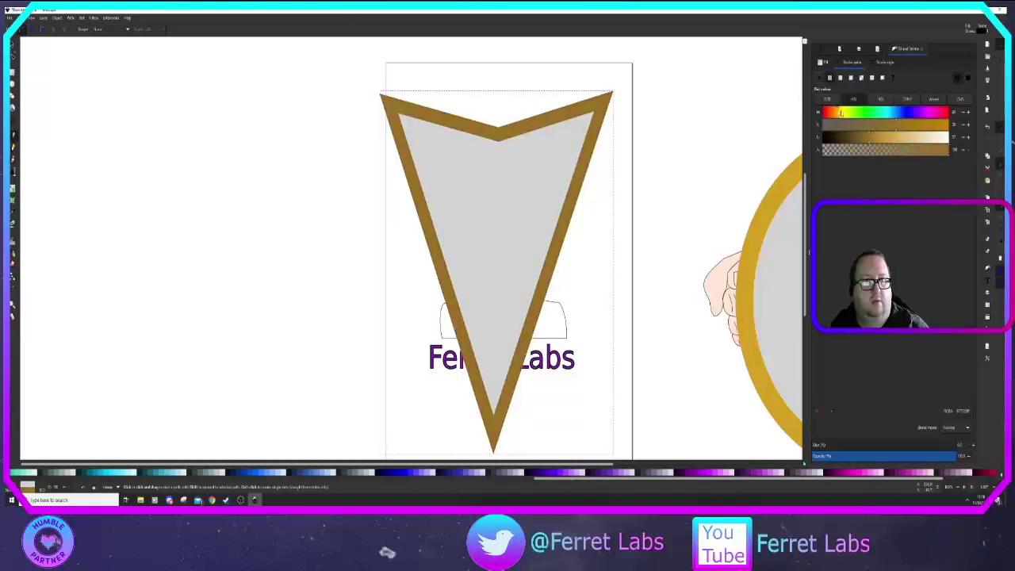
left_click(880, 139)
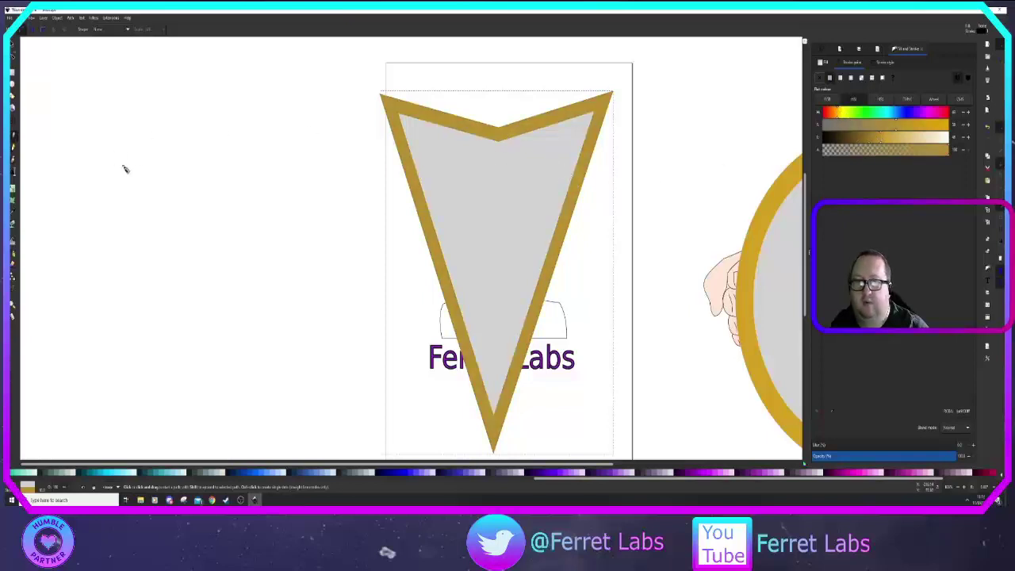
Step: Send the gold-bordered arrowhead shape behind the portrait and text, shift it slightly down, and deselect it
key("Page_Down")
key("Page_Down")
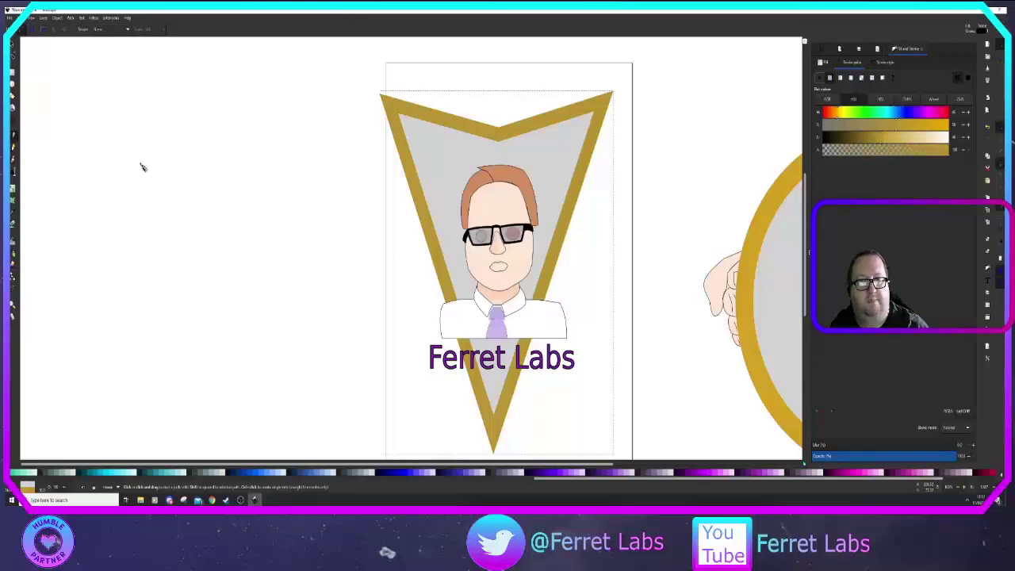
left_click(12, 49)
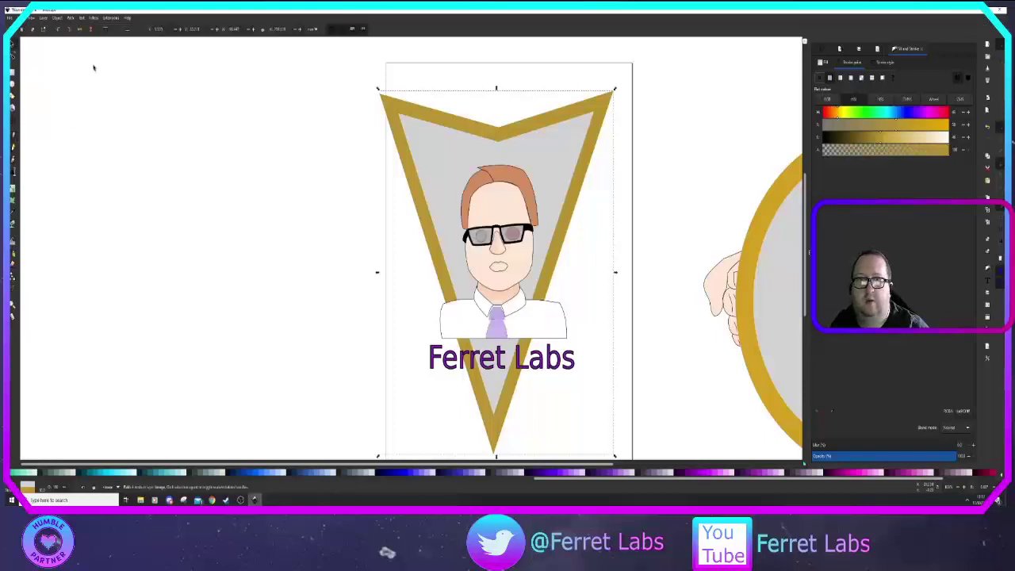
mouse_move(498, 129)
left_mouse_down()
mouse_move(499, 157)
mouse_move(499, 148)
left_mouse_up()
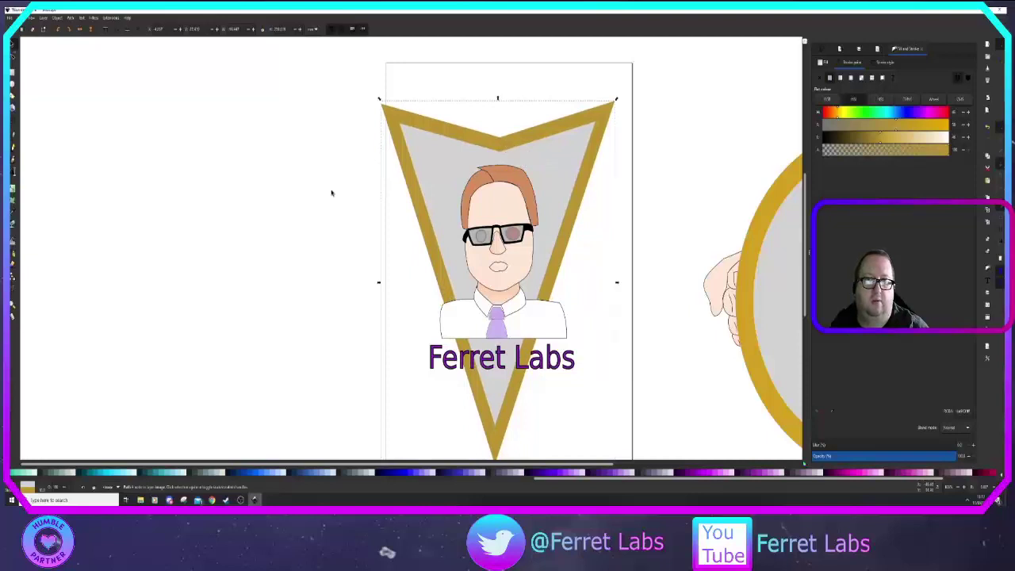
left_click(300, 220)
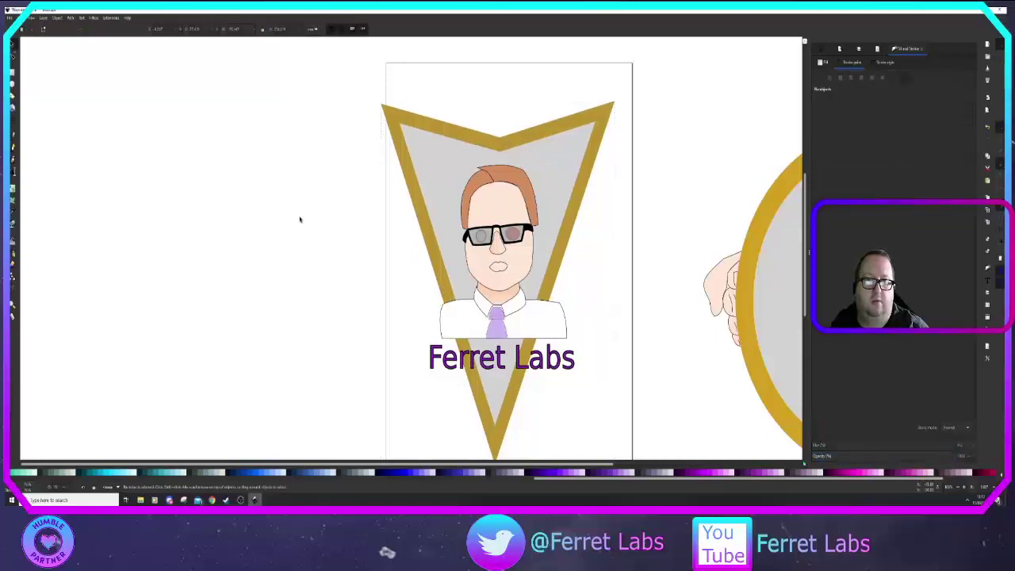
Step: Reshape the arrowhead's upper edge into two sagging curves that meet in a small raised peak at the centre
left_click(497, 146)
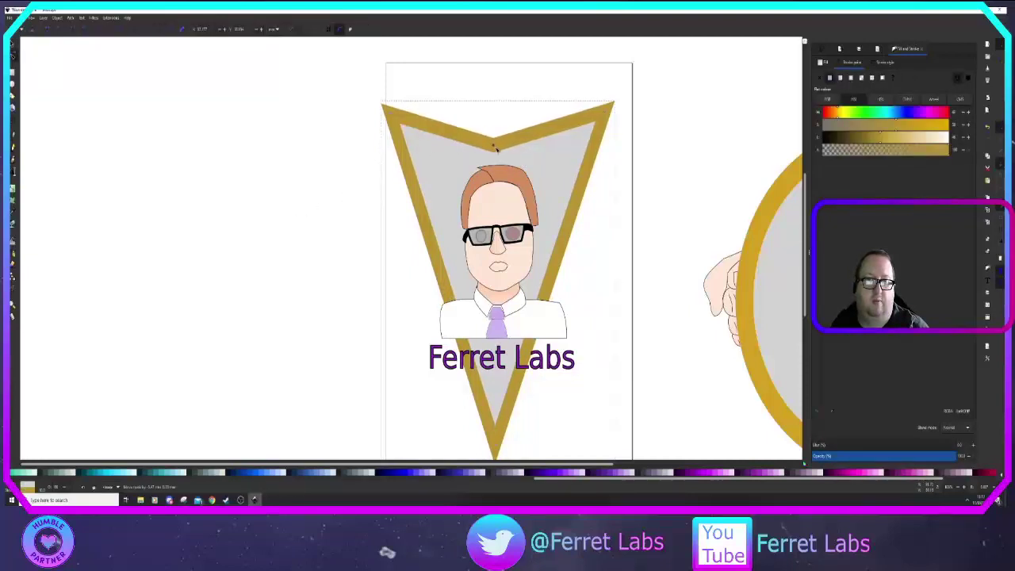
left_click_drag(440, 133, 446, 143)
left_click_drag(539, 139, 543, 149)
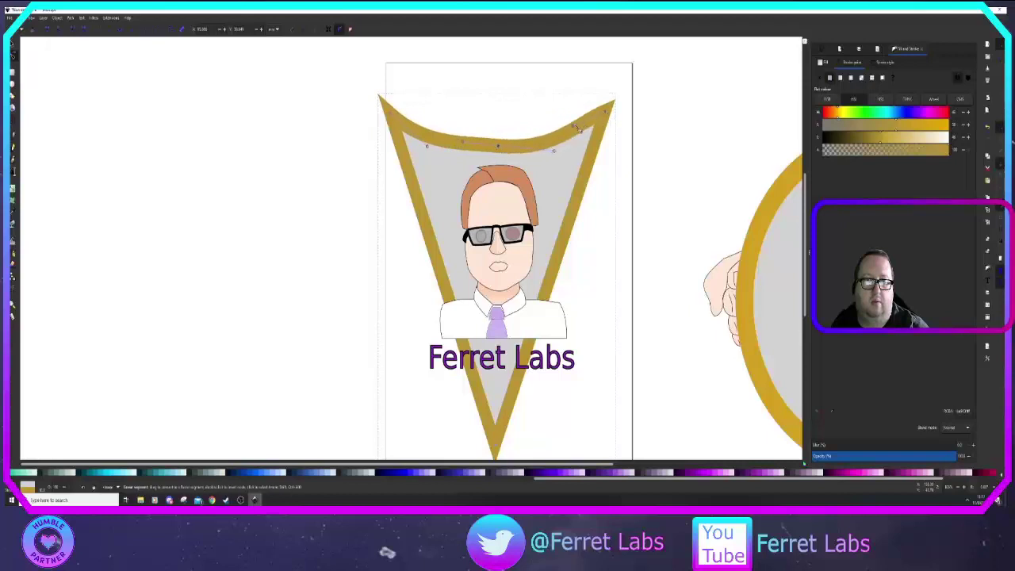
left_click_drag(577, 133, 580, 138)
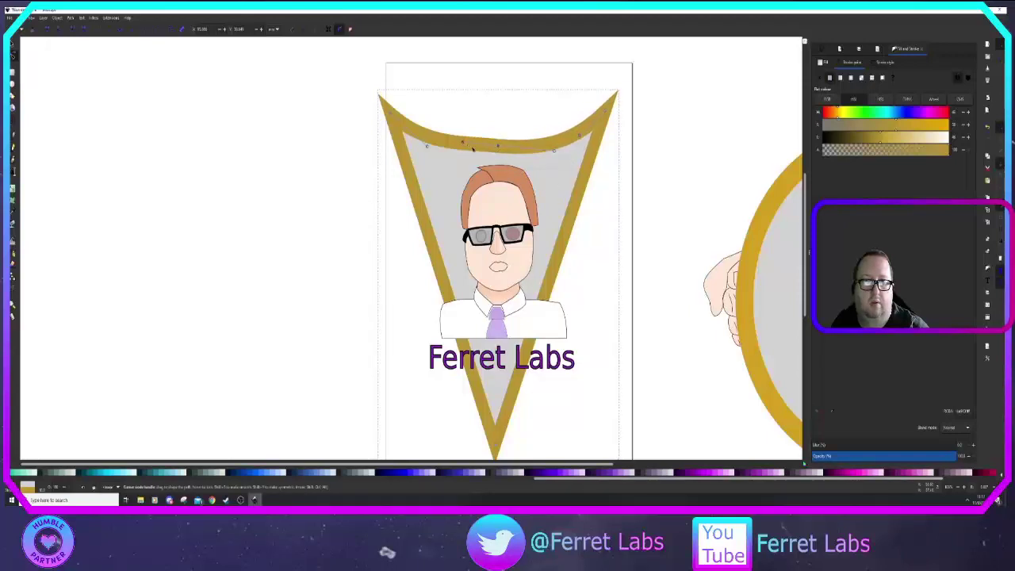
left_click_drag(463, 144, 497, 149)
left_click_drag(500, 150, 482, 168)
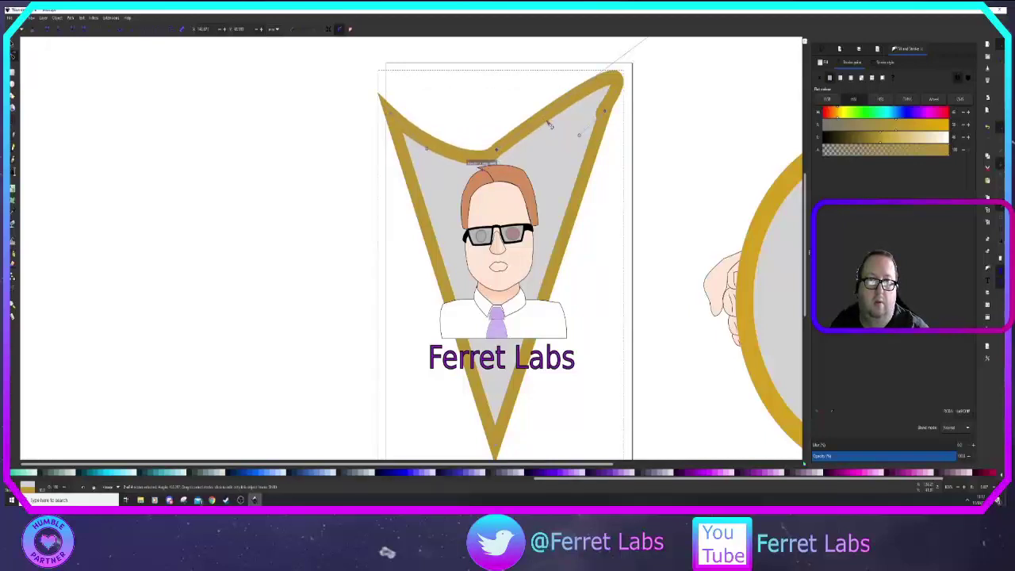
scroll(653, 110, "up", 3)
left_click_drag(700, 68, 499, 210)
scroll(637, 253, "down", 2)
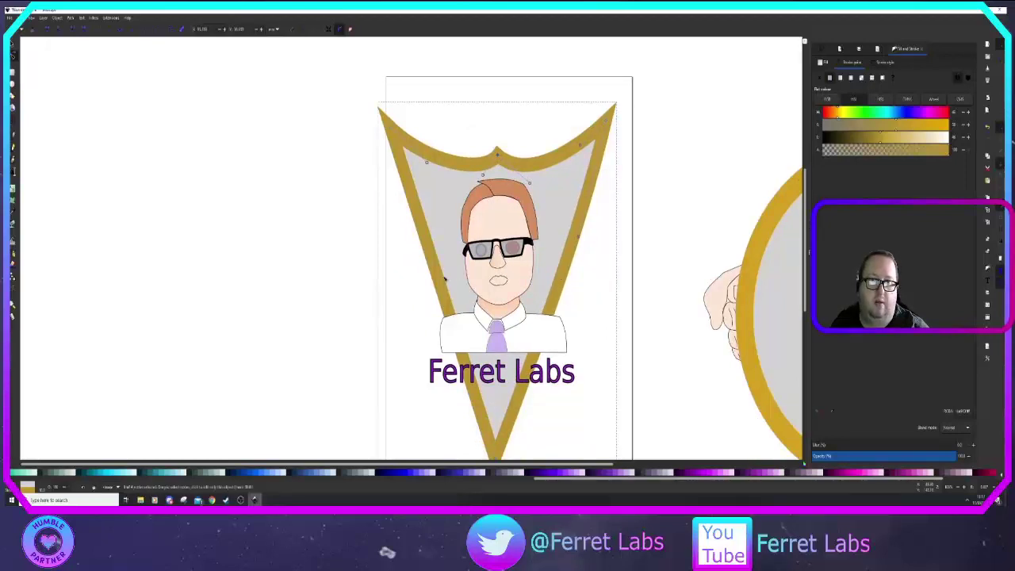
Step: Bow the arrowhead's left side slightly outward and shift the whole shape slightly down
left_click_drag(443, 282, 430, 284)
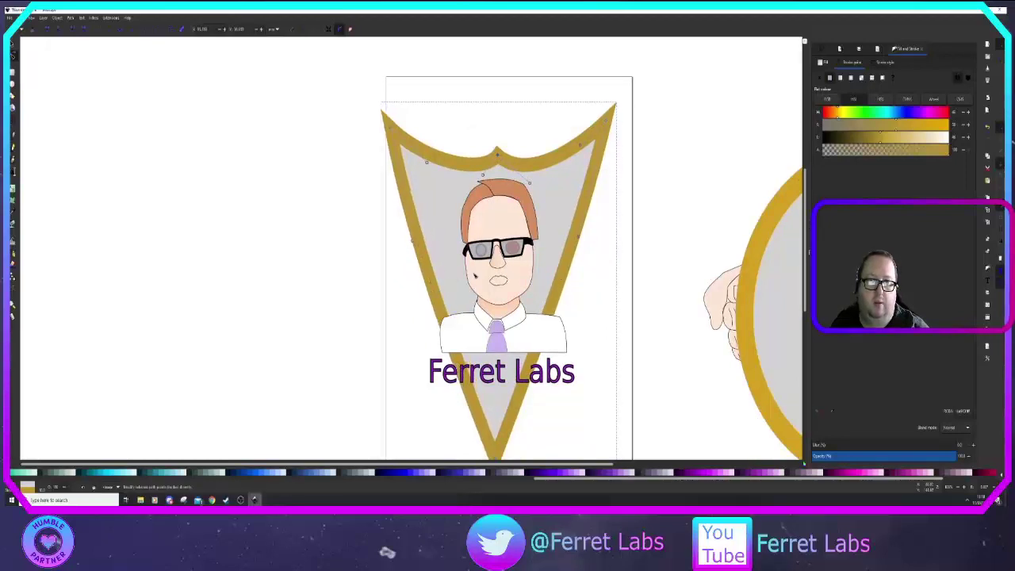
left_click(602, 301)
scroll(603, 307, "down", 4)
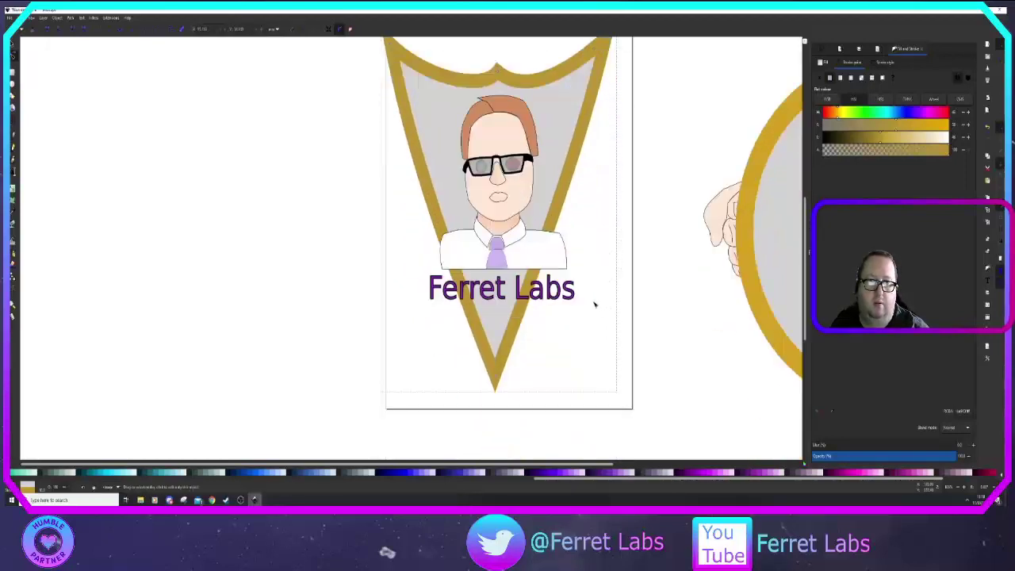
scroll(592, 304, "up", 4)
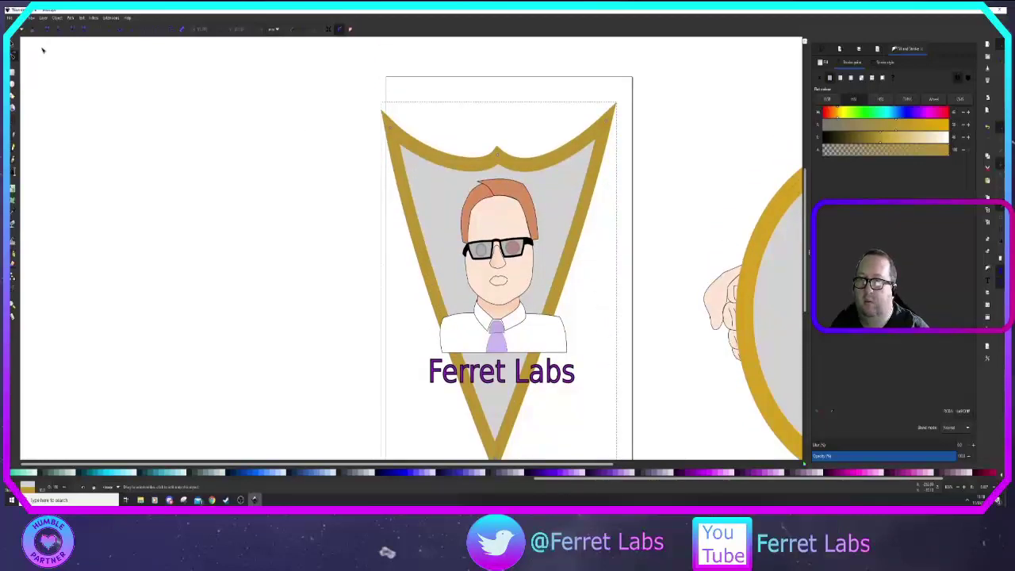
left_click(12, 44)
mouse_move(434, 162)
left_mouse_down()
mouse_move(422, 160)
mouse_move(442, 164)
mouse_move(441, 175)
left_mouse_up()
left_click(338, 175)
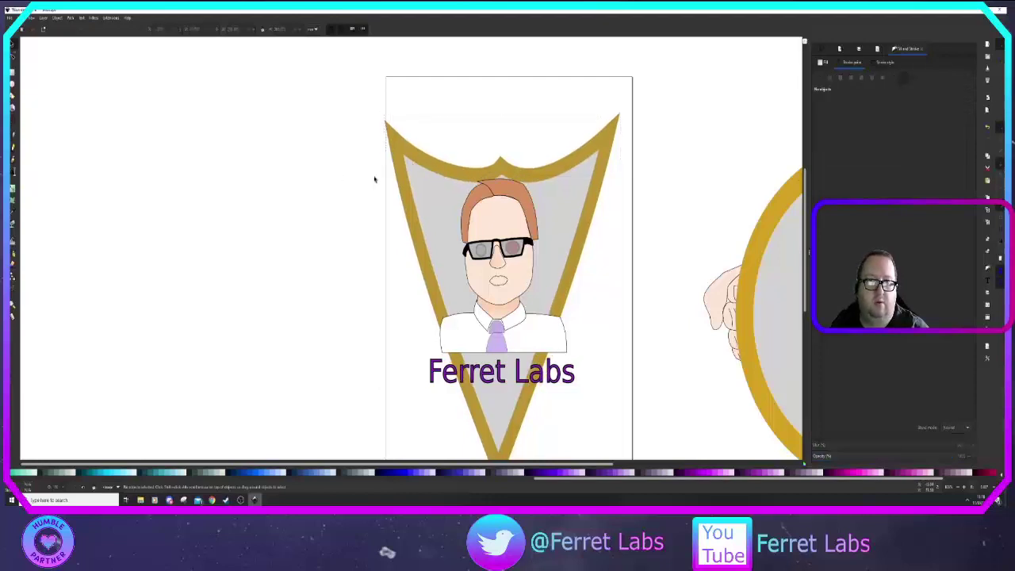
Step: Move the arrowhead shape off the page so it overlaps the spare oval, and deselect it
scroll(374, 177, "down", 2)
scroll(375, 178, "down", 2)
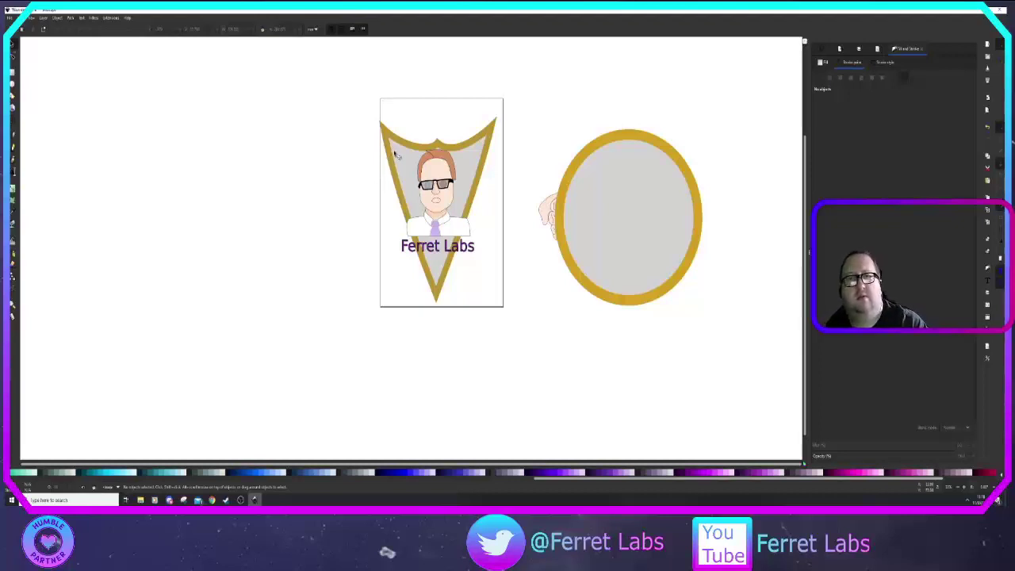
left_click_drag(401, 147, 652, 130)
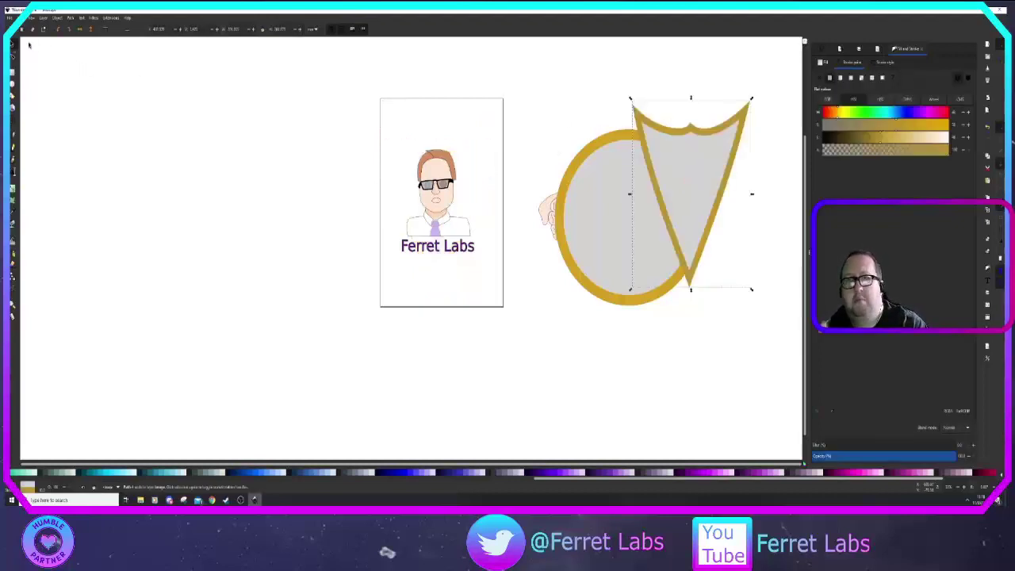
left_click(154, 120)
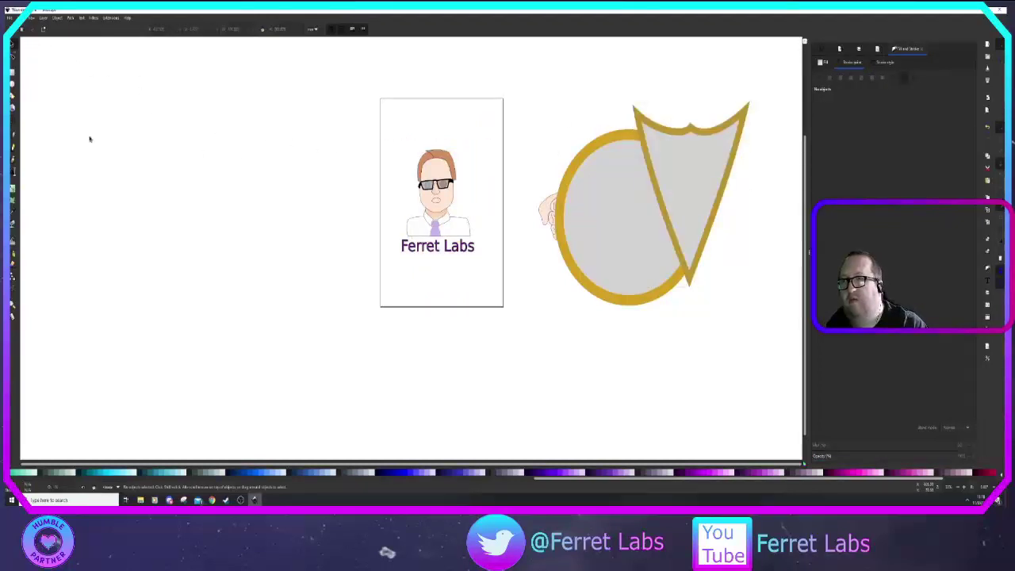
Step: Draw a gold-bordered grey rounded rectangle spanning the page width and lower it behind the portrait and text
key("r")
left_click_drag(380, 112, 504, 296)
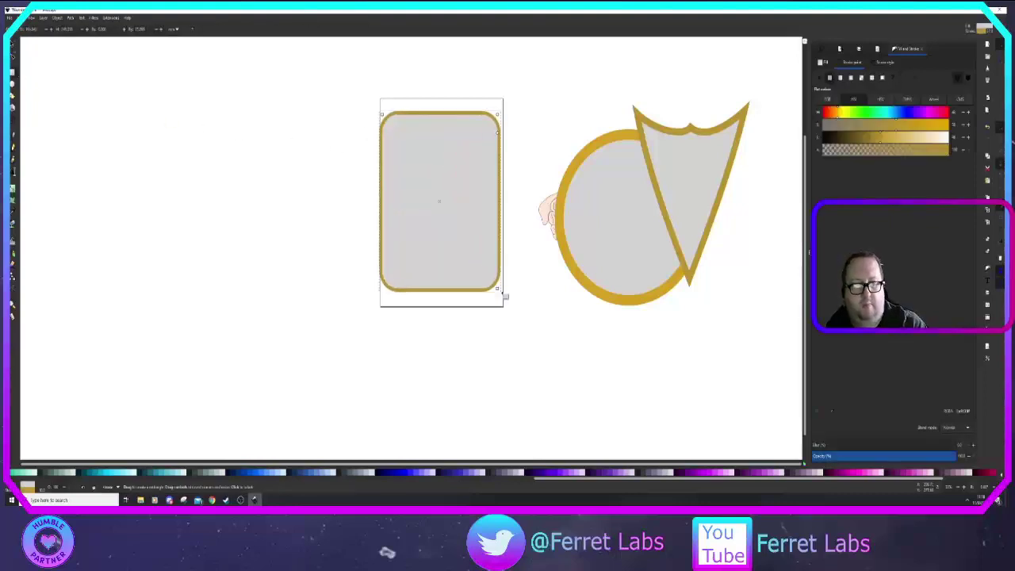
key("Page_Down")
key("Page_Down")
key("Page_Down")
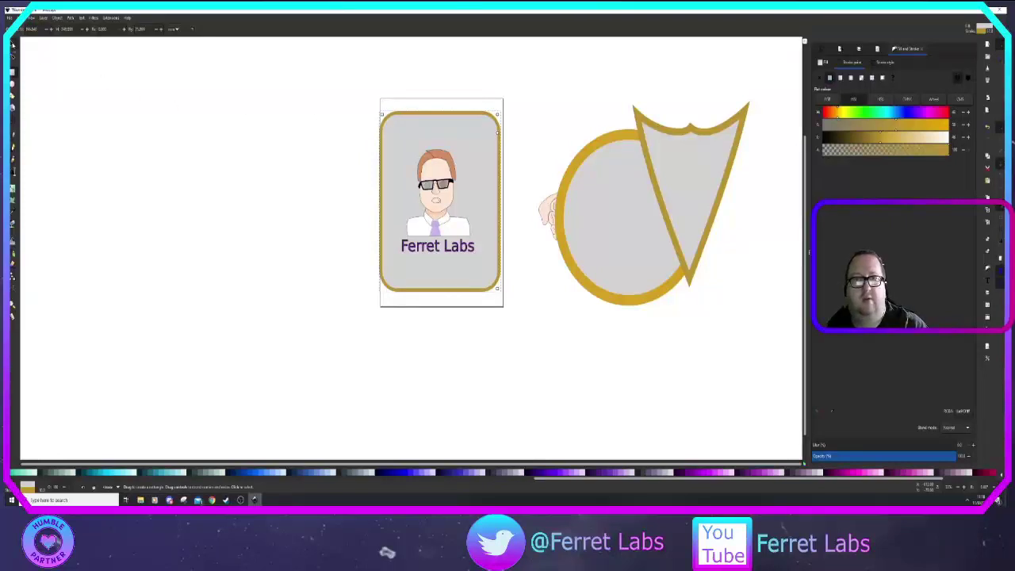
Step: Shift the rounded rectangle slightly and shorten it from both ends to fit closely around the portrait and caption
left_click(12, 44)
left_click_drag(471, 120, 467, 128)
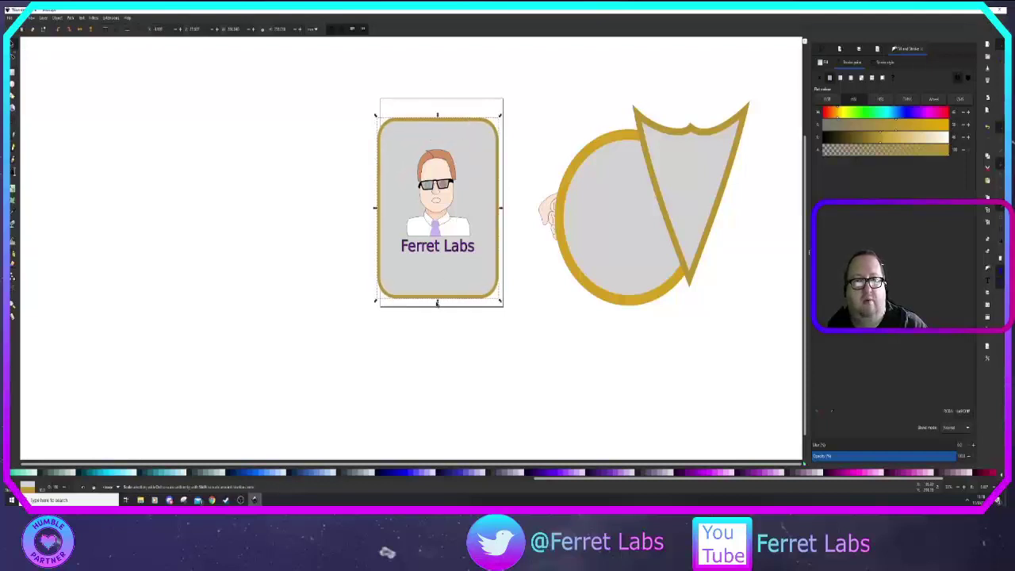
left_click_drag(437, 302, 441, 280)
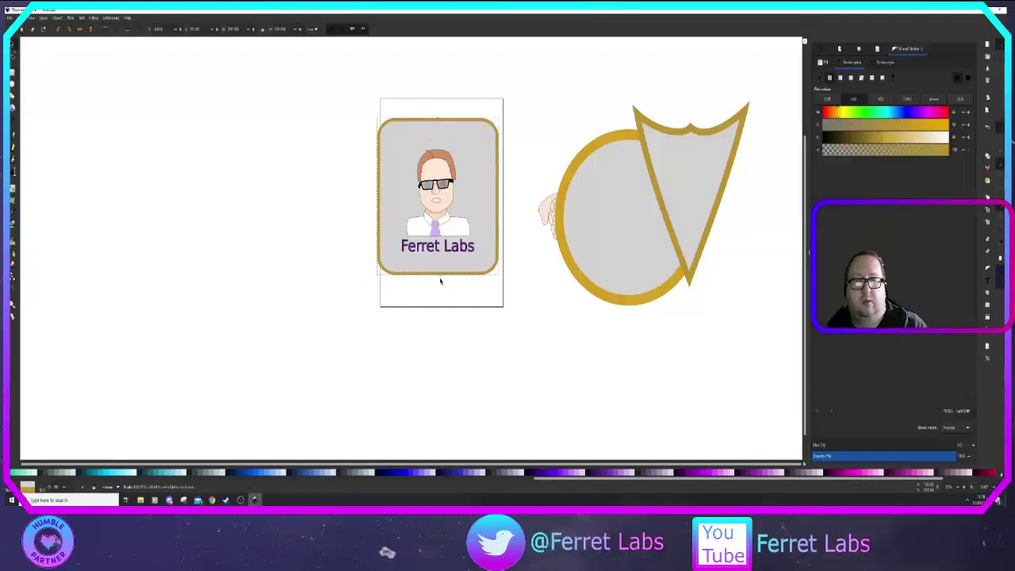
left_click_drag(437, 115, 438, 137)
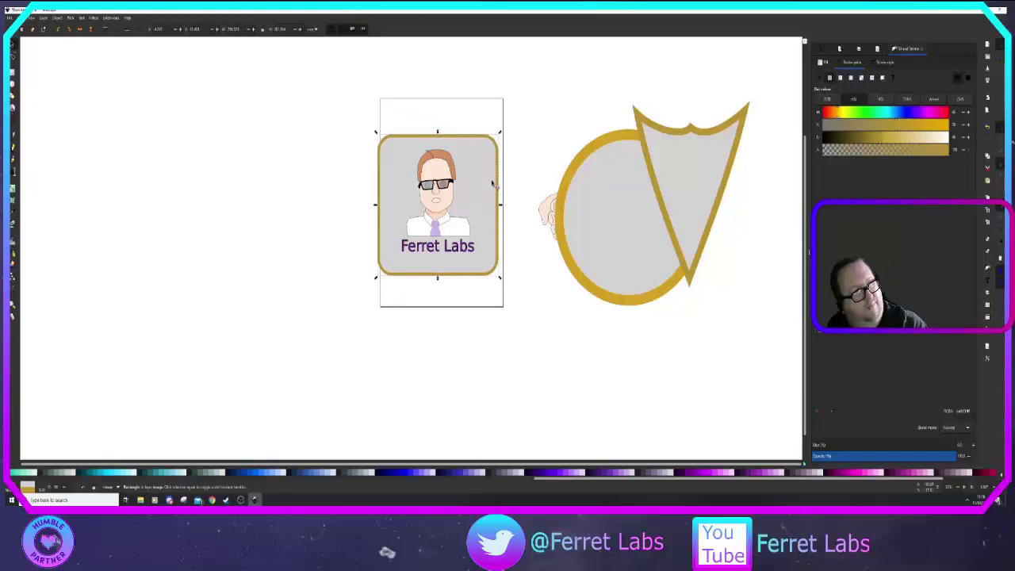
Step: Remove the rectangle's corner rounding and show its stroke style settings
key("r")
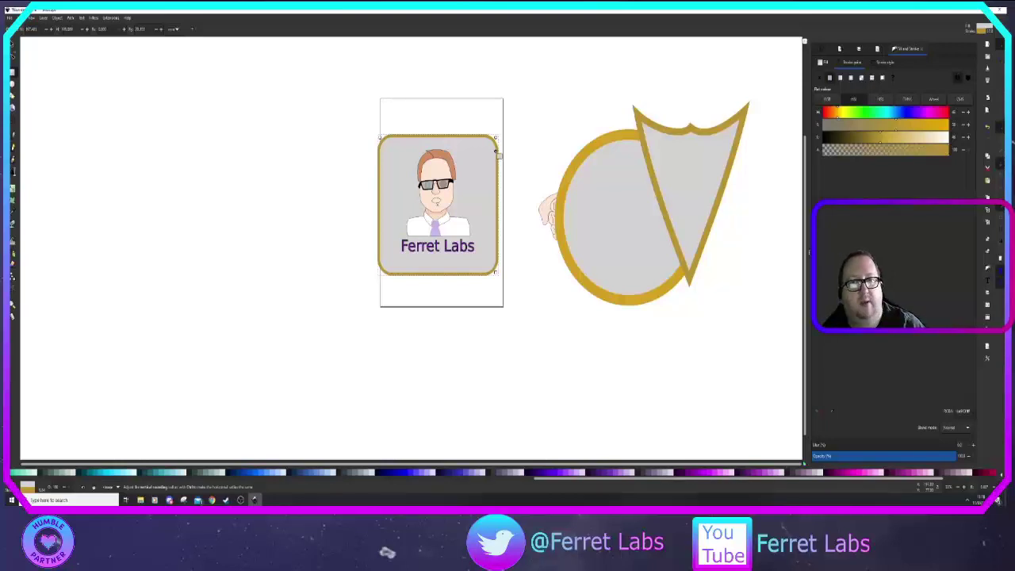
left_click_drag(498, 154, 501, 129)
left_click(523, 144)
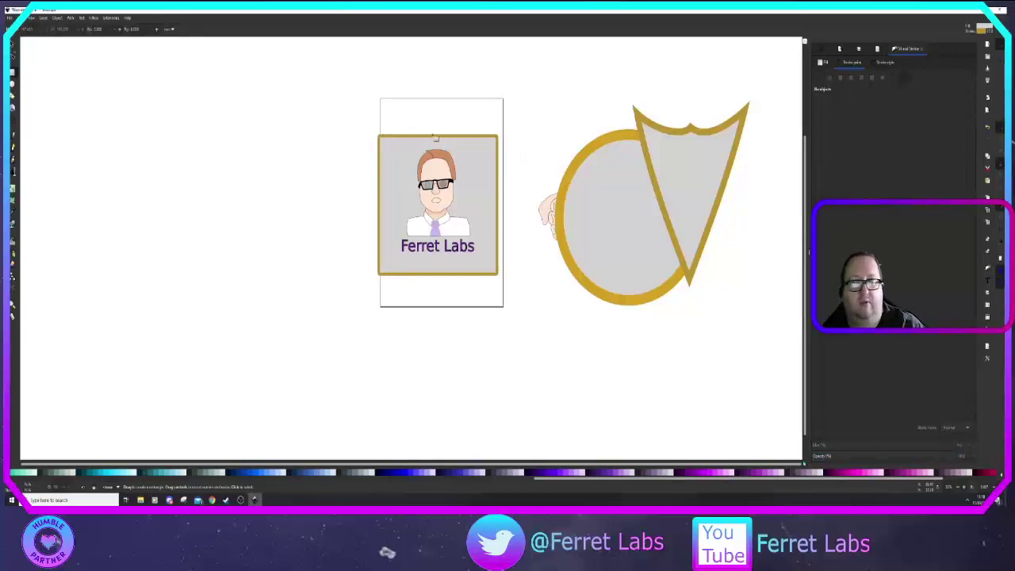
left_click(12, 44)
left_click(396, 136)
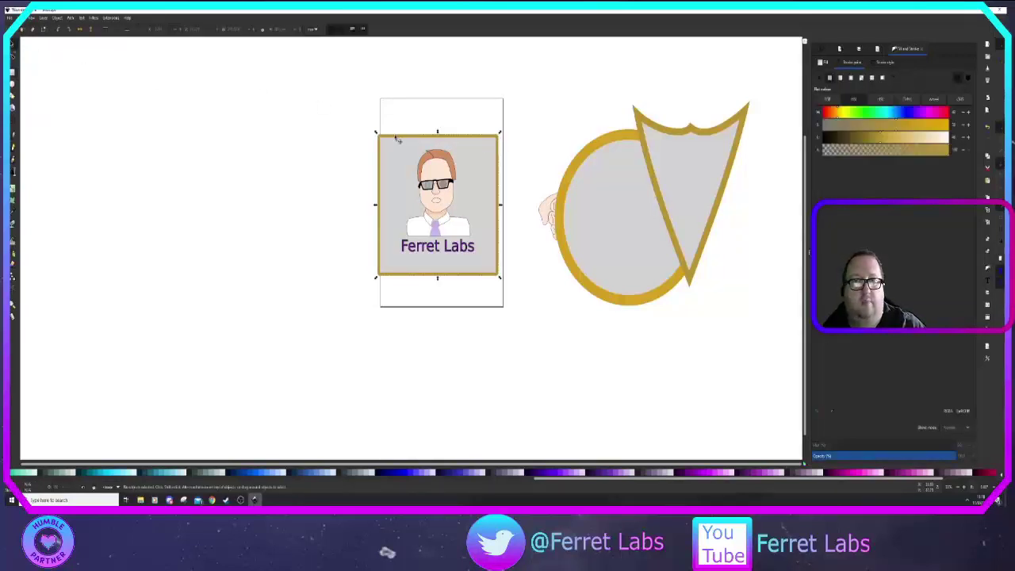
left_click(883, 64)
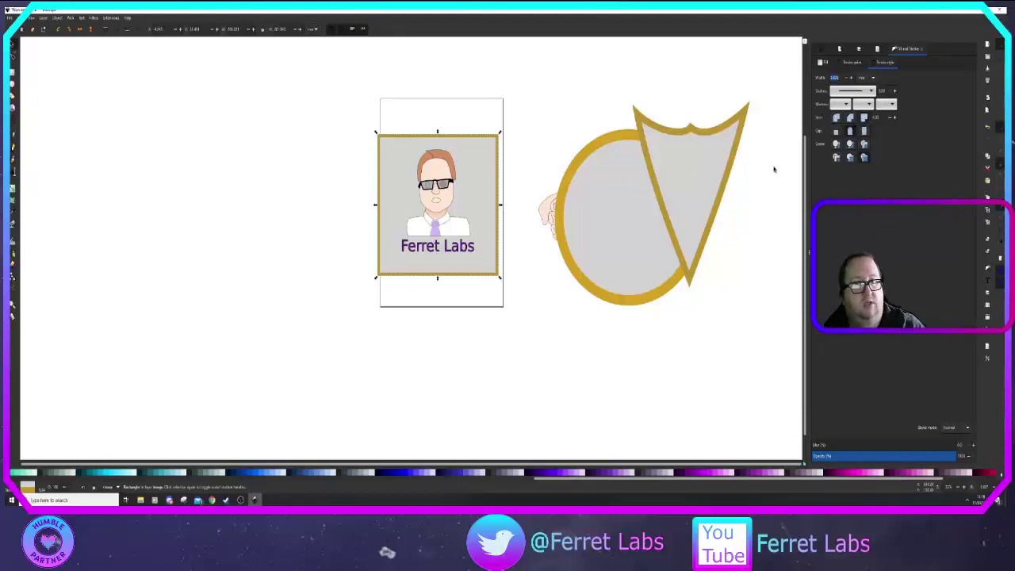
key("r")
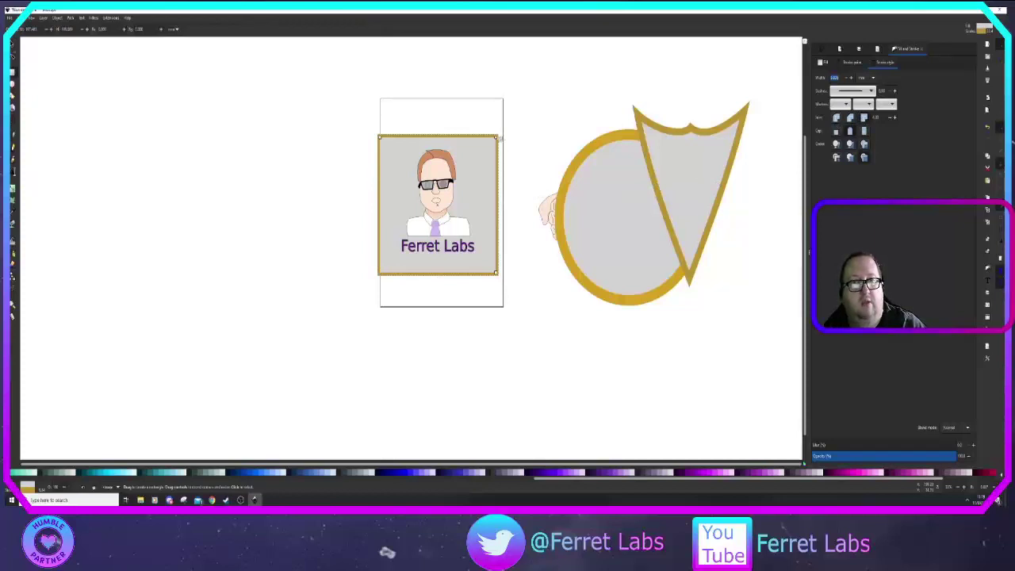
right_click(508, 150)
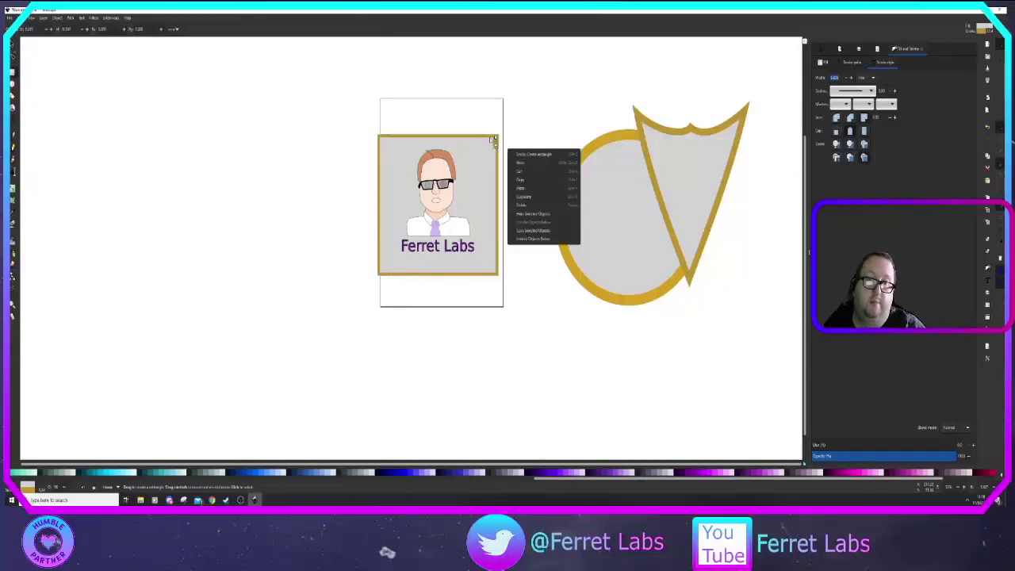
left_click(532, 134)
left_click(530, 134)
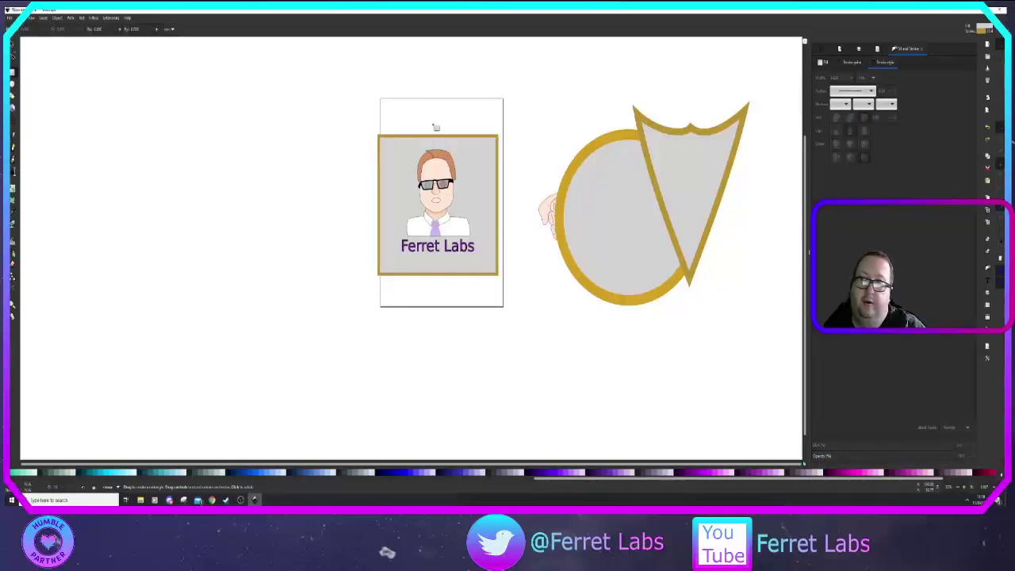
Step: Give the backdrop rectangle large rounded corners that still leave straight sections along all four sides
left_click(12, 45)
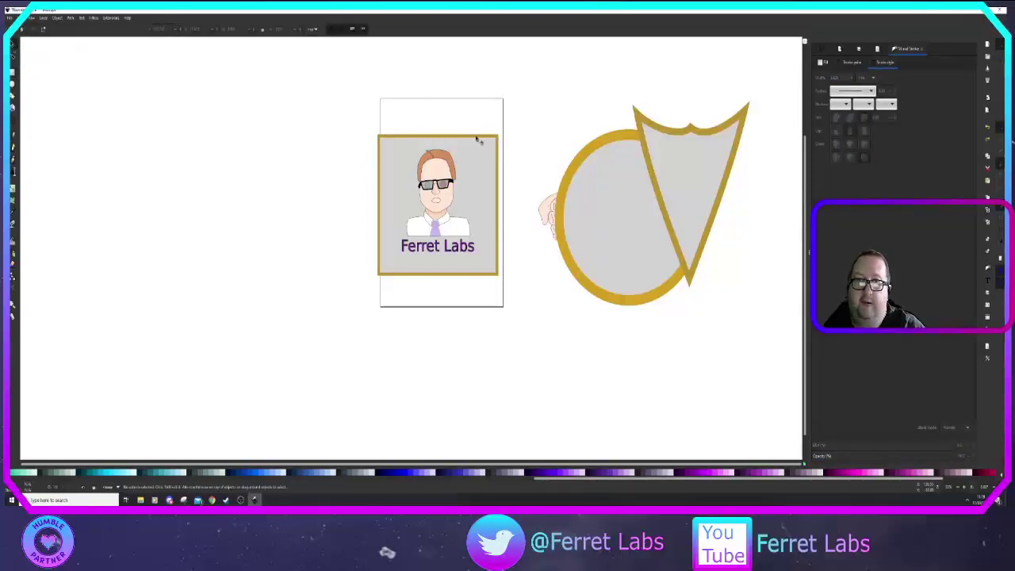
double_click(482, 140)
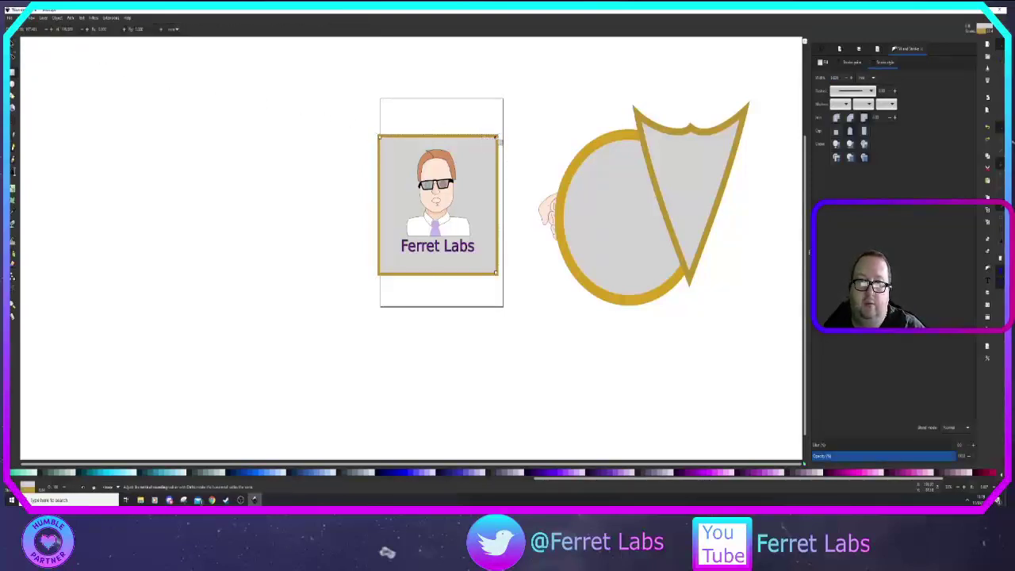
left_click_drag(498, 141, 493, 212)
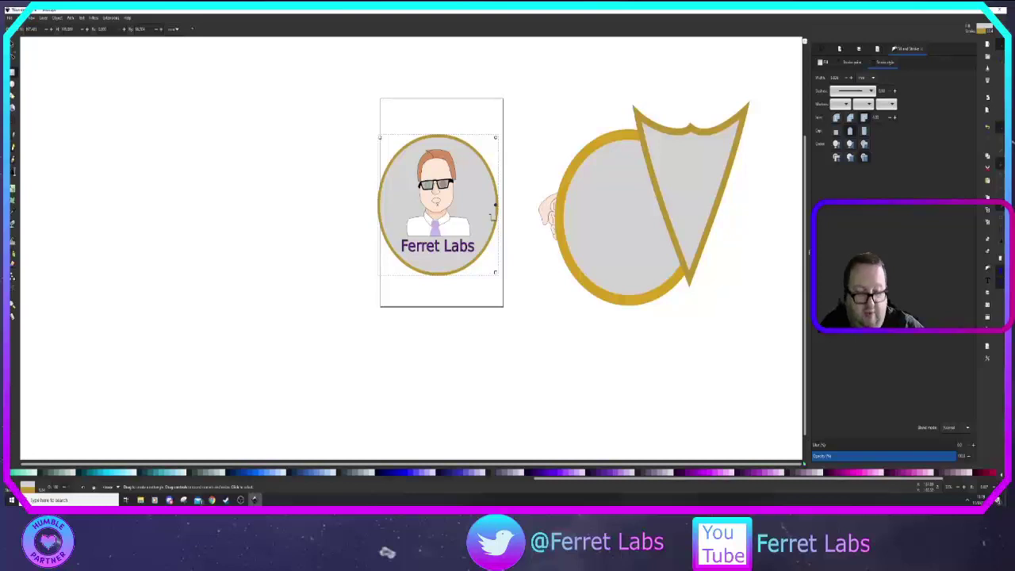
left_click_drag(498, 208, 494, 170)
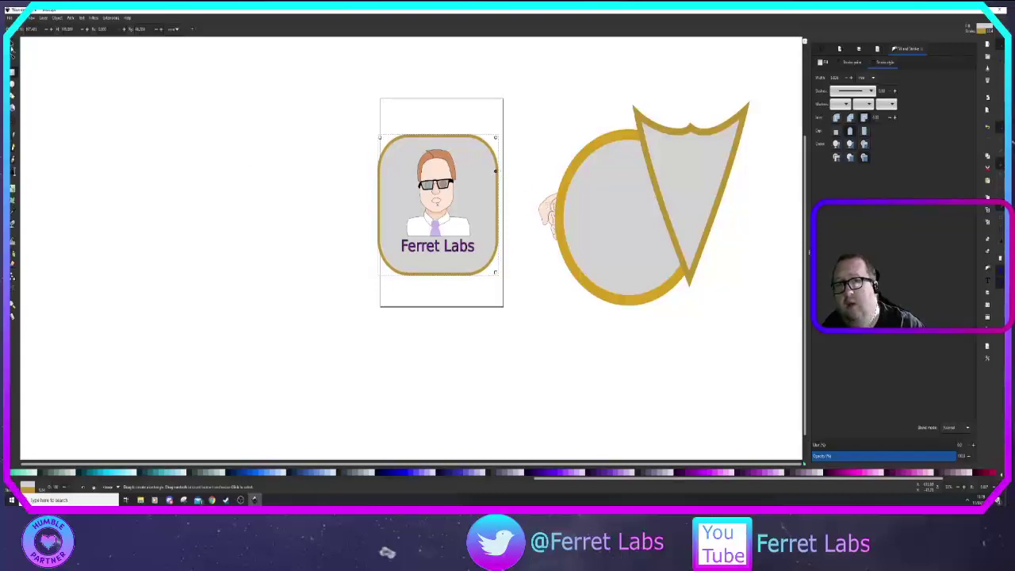
Step: Increase the stroke width of the rounded rectangle to give it a thick gold border, and deselect it
left_click(11, 46)
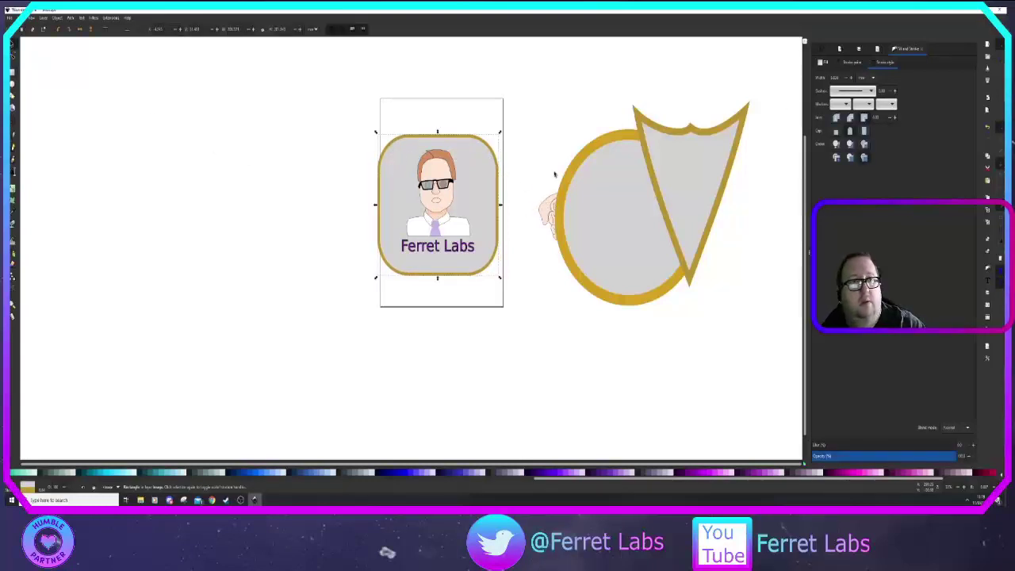
left_click(853, 62)
left_click(882, 63)
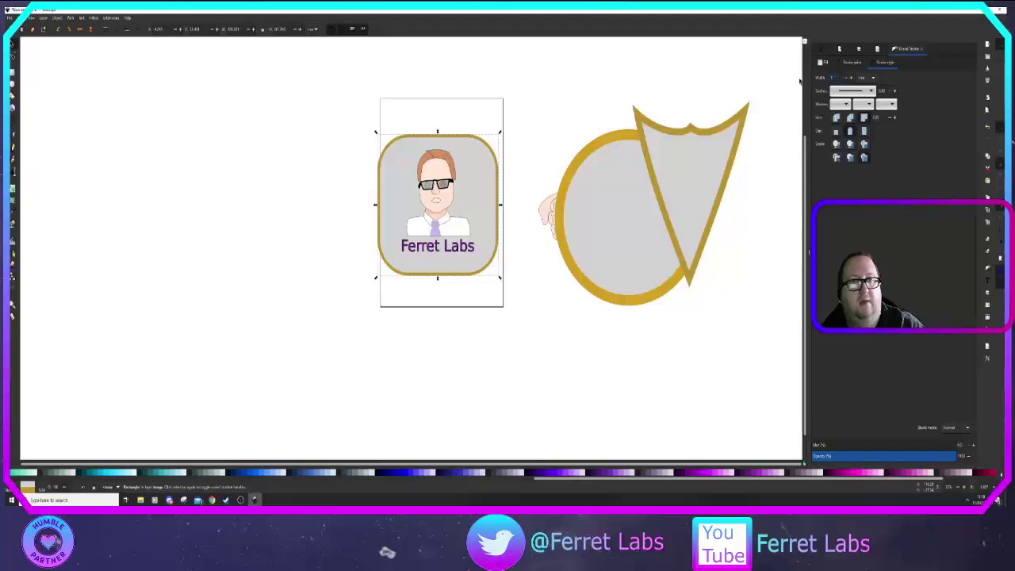
type("1")
key("Return")
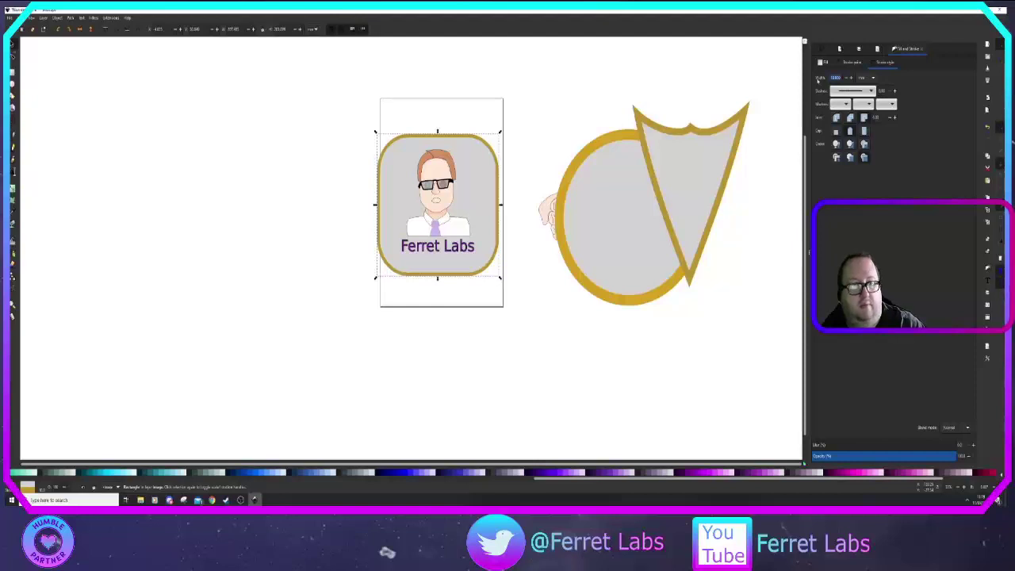
key("Return")
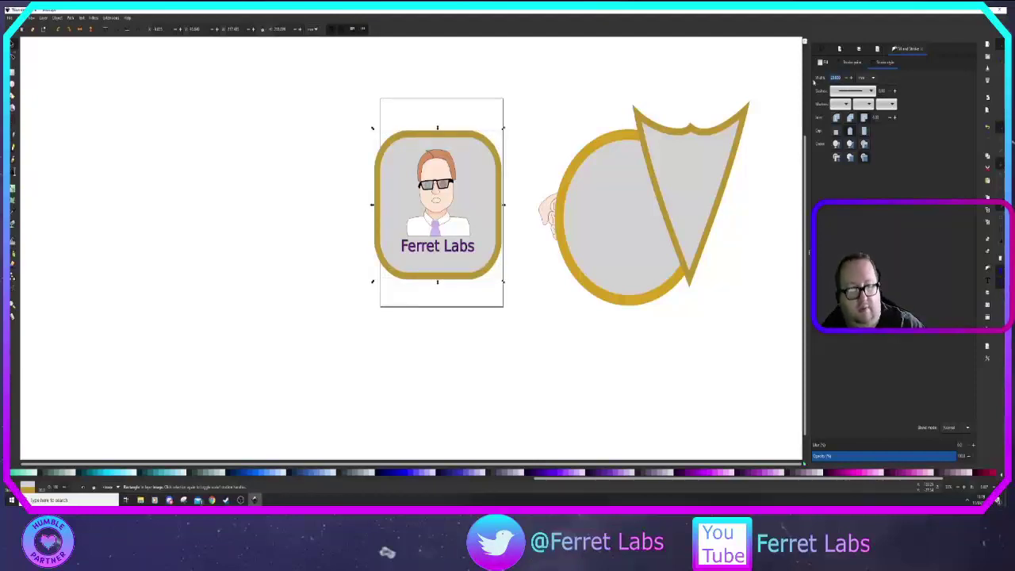
key("Return")
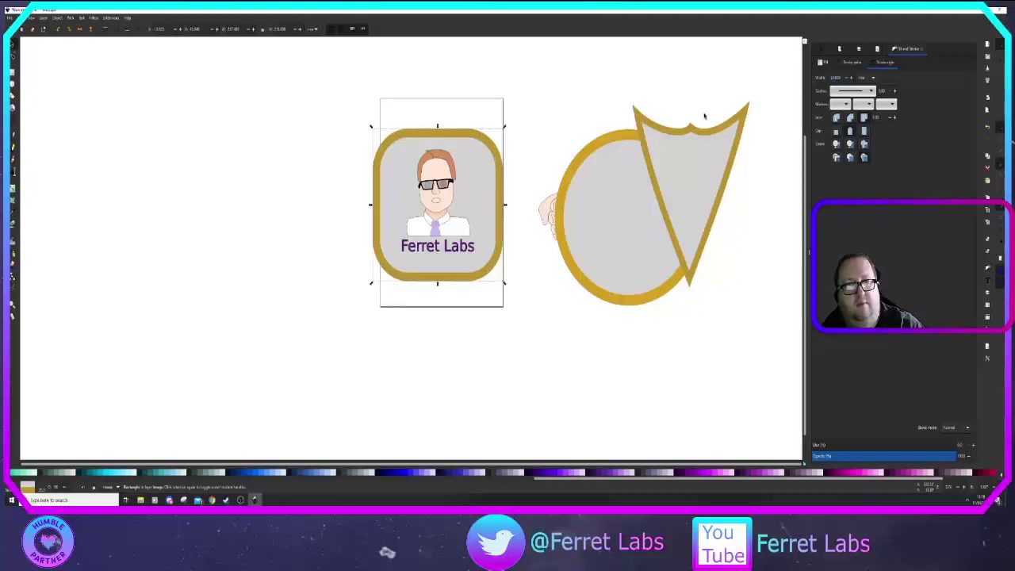
left_click(561, 108)
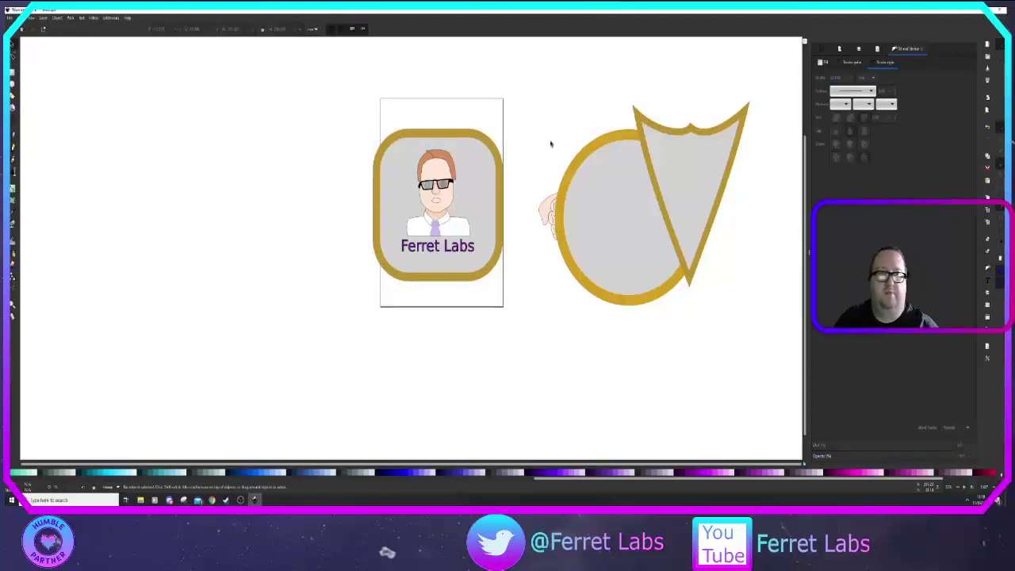
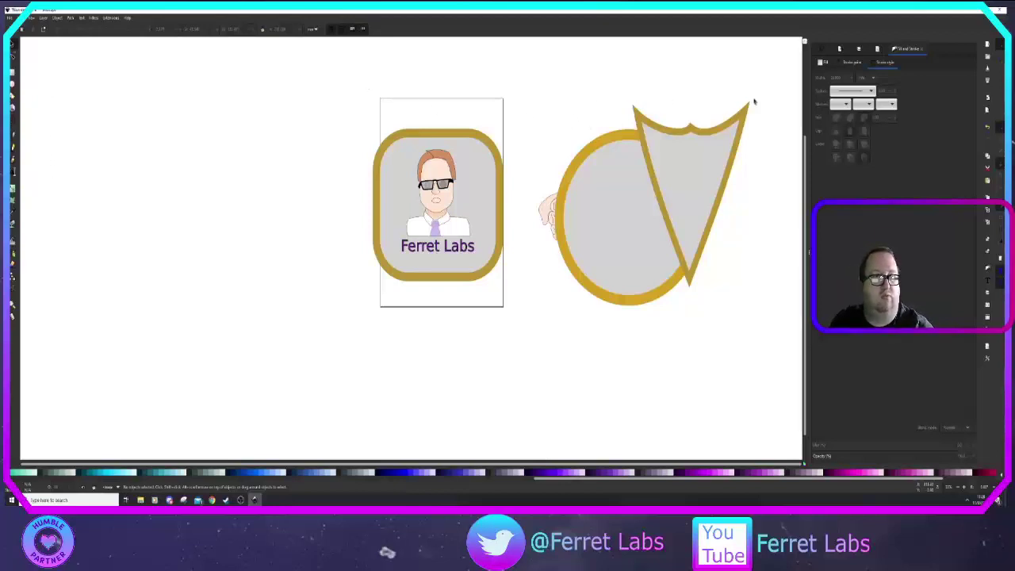
Step: Try a bright blue fill on the rounded rectangle behind the portrait
left_click(826, 62)
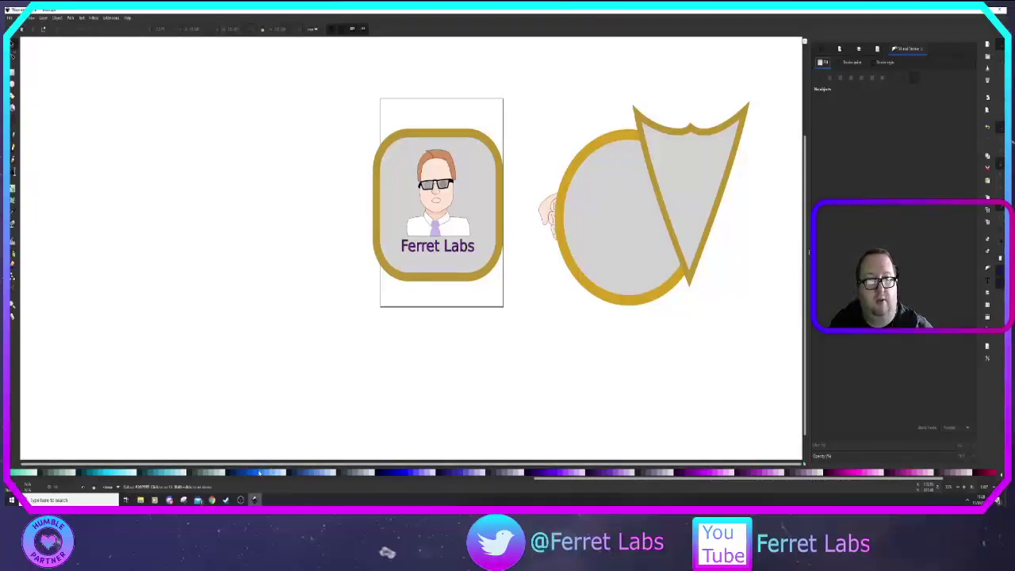
left_click(385, 230)
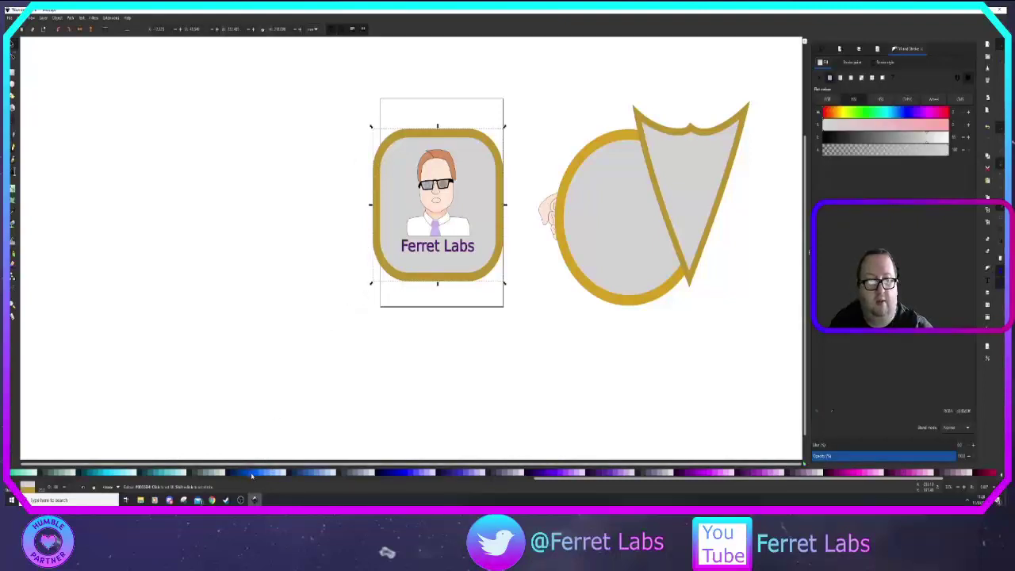
left_click(270, 472)
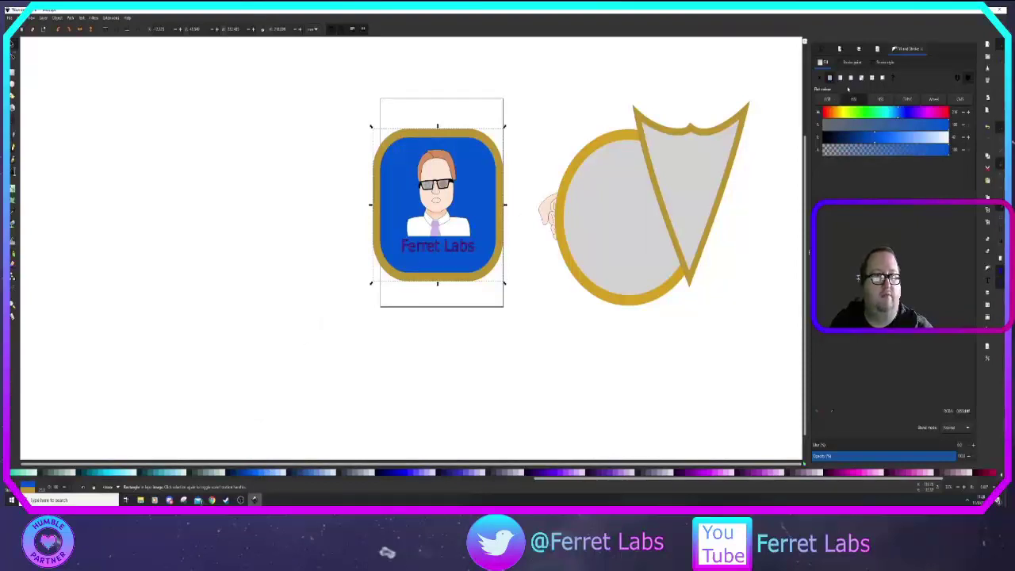
Step: Try a blue border sampled from the rounded rectangle's own fill, combined with dark purple and magenta fills
left_click(856, 63)
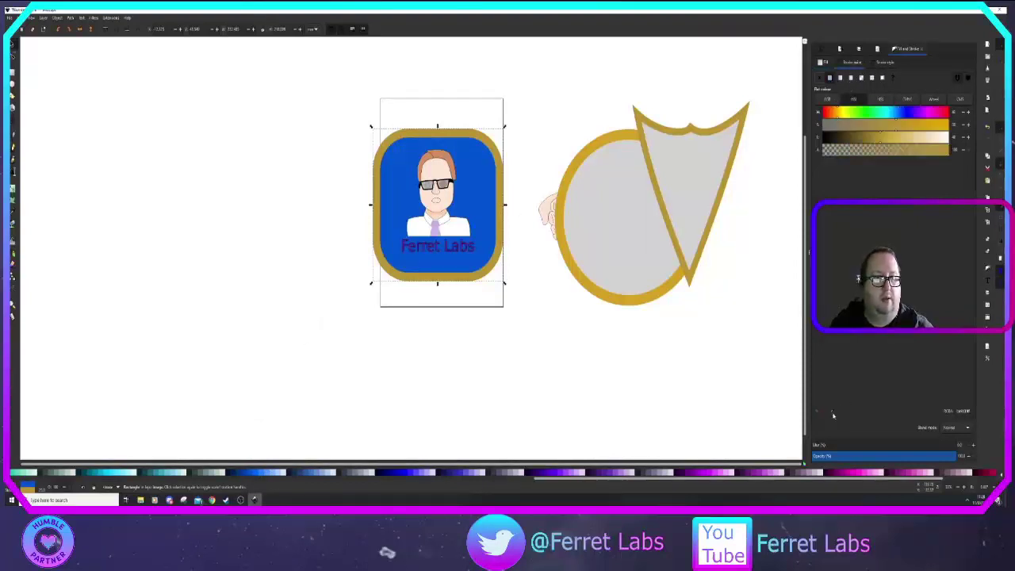
left_click(832, 412)
left_click(389, 167)
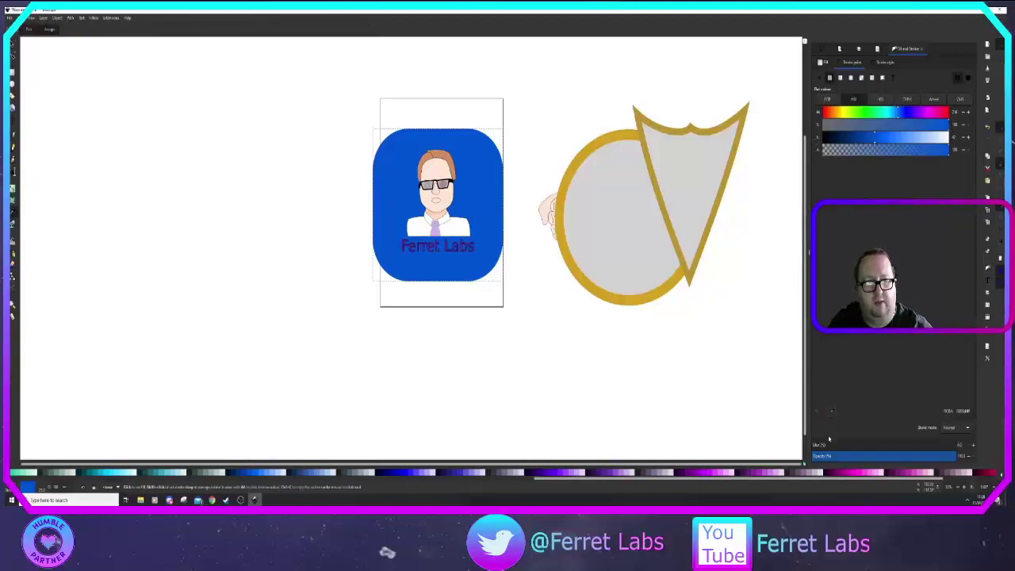
left_click(839, 475)
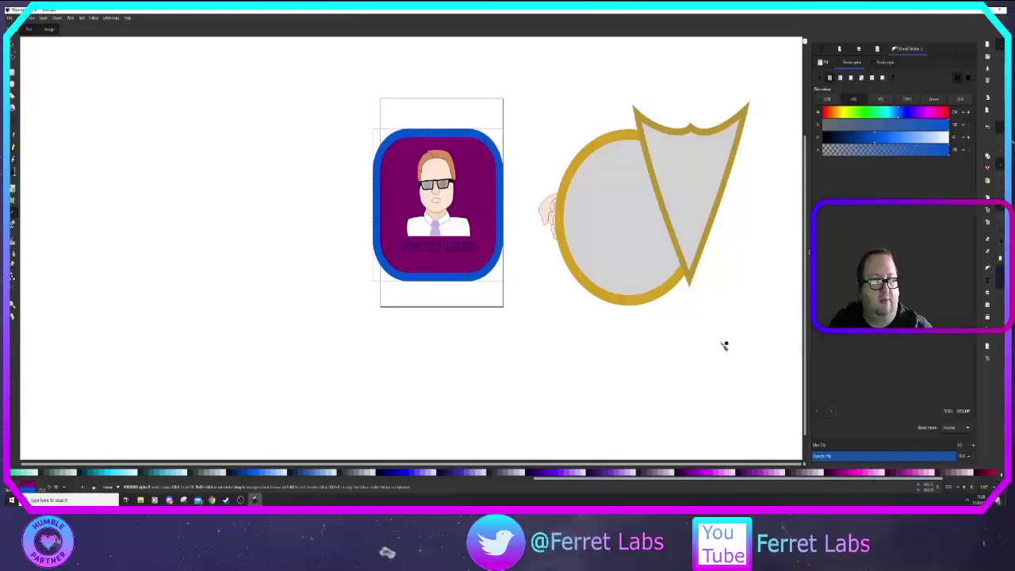
left_click(850, 474)
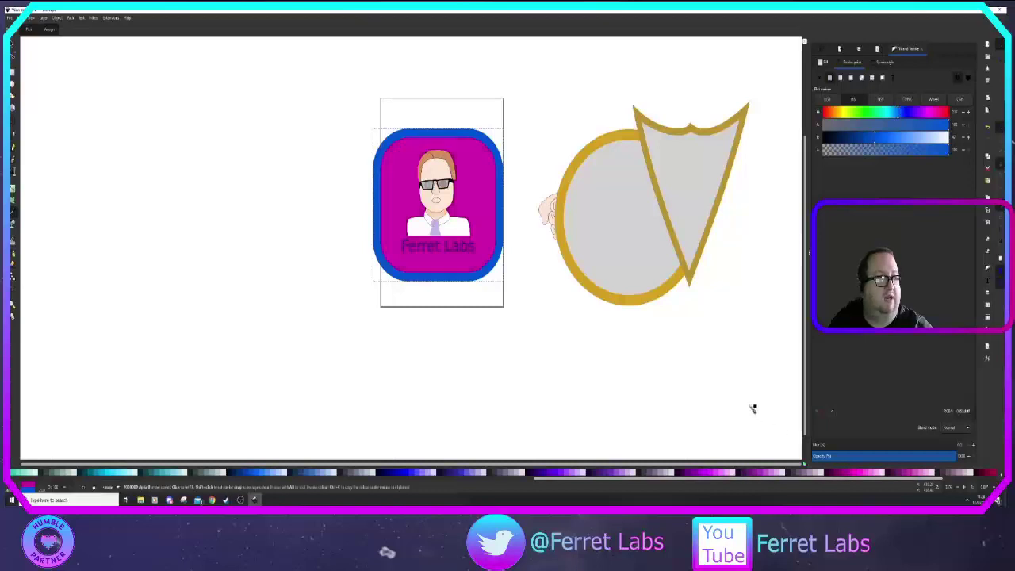
Step: Undo all the blue, purple and magenta colour trials on the rounded rectangle's fill and border
key("ctrl+z")
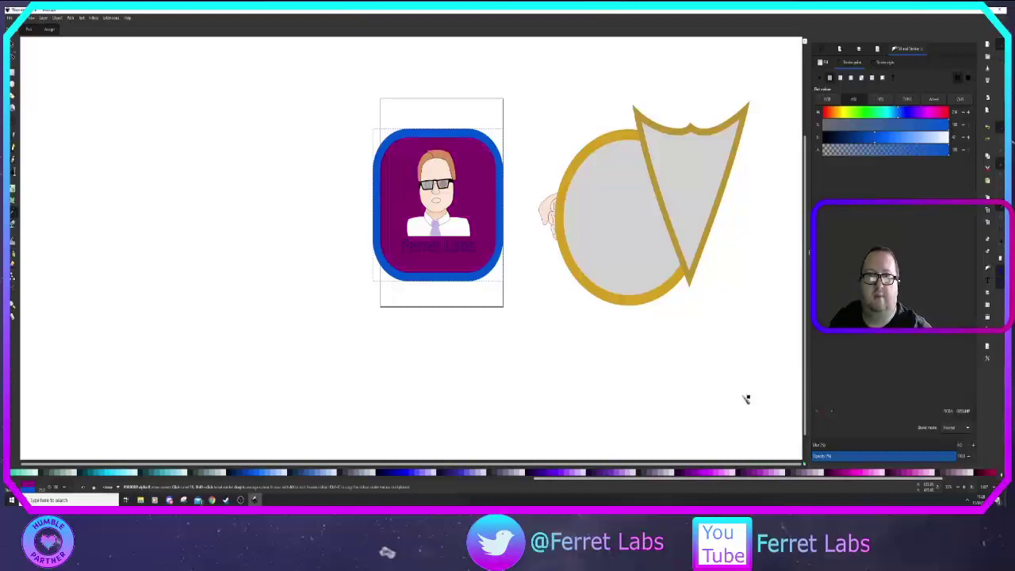
key("ctrl+z")
key("ctrl+z")
key("ctrl+z")
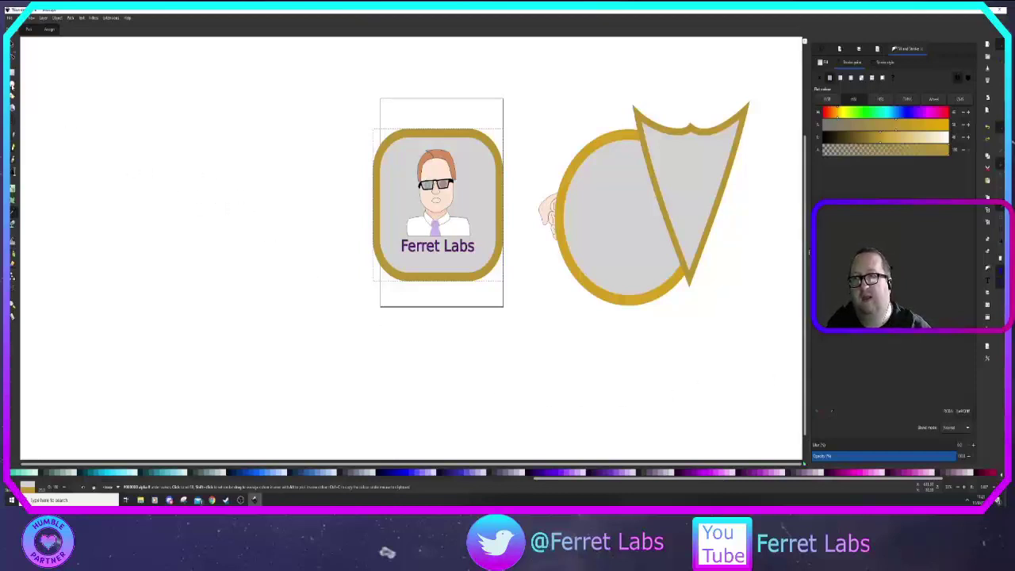
Step: Draw a small upright ellipse on the empty canvas to the left of the portrait page
left_click(13, 88)
left_click_drag(205, 136, 253, 213)
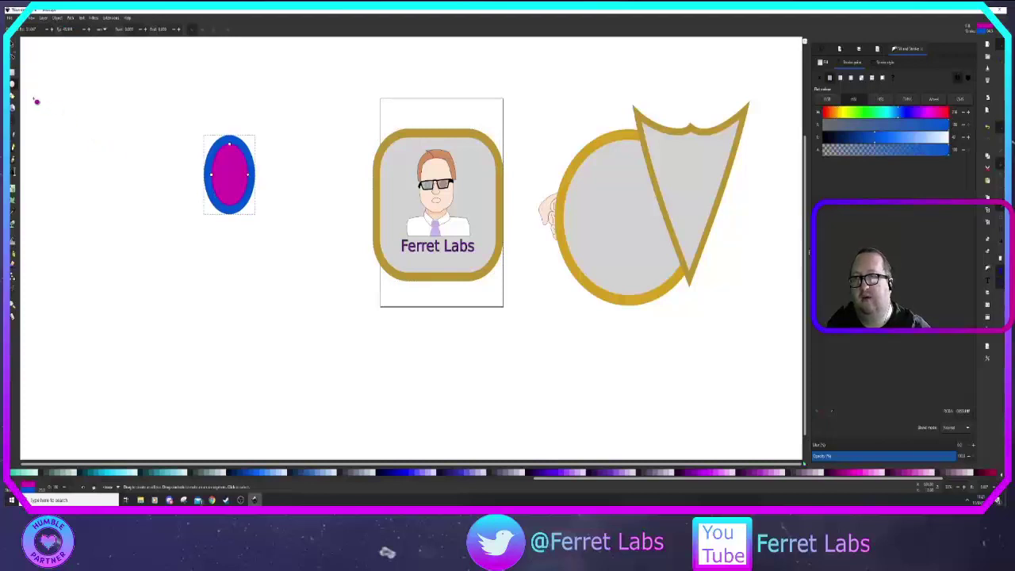
Step: Fill the blue-outlined ellipse with purple and reduce its height to make it rounder
left_click(612, 472)
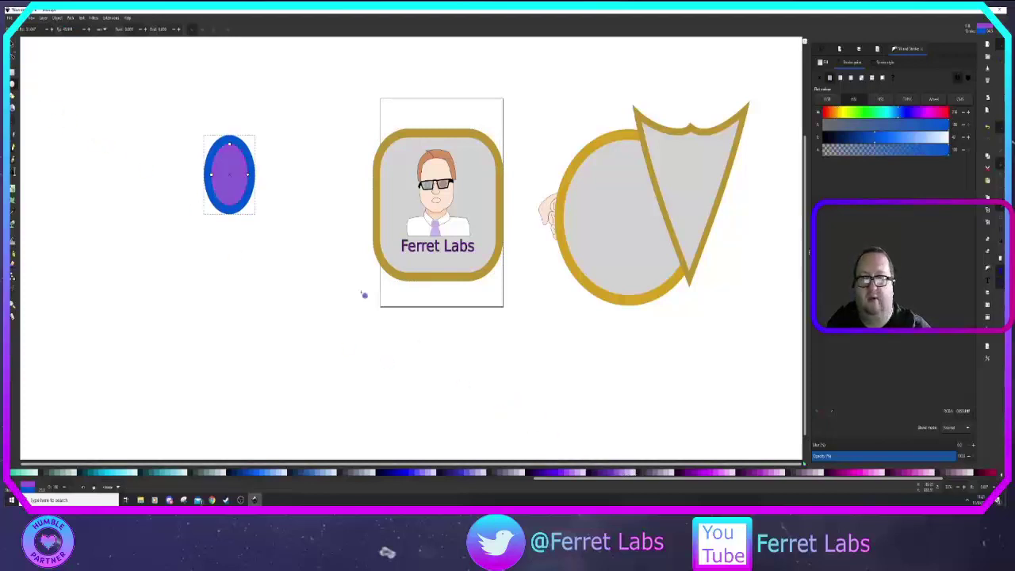
left_click(12, 44)
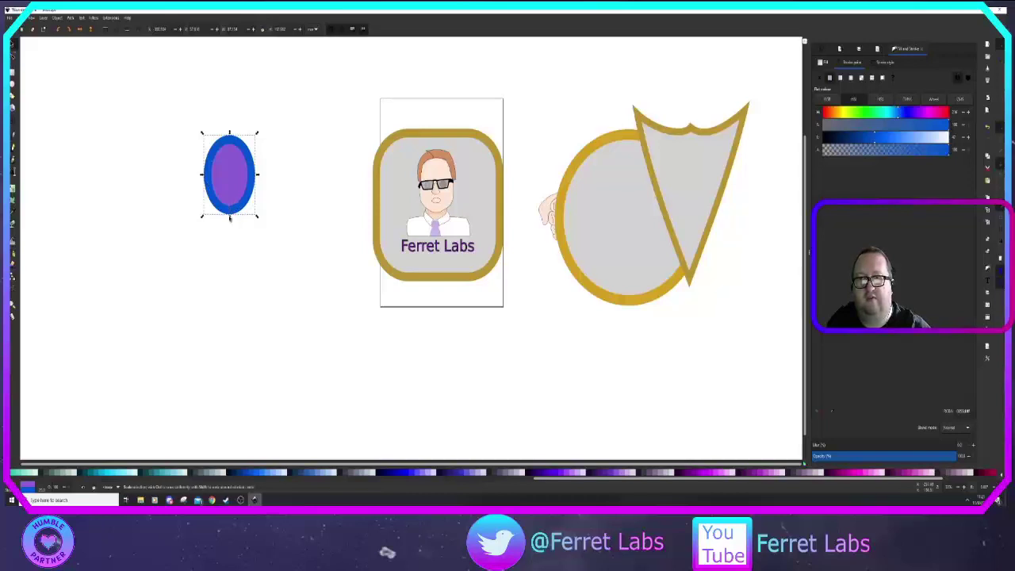
mouse_move(230, 215)
left_mouse_down()
mouse_move(229, 194)
mouse_move(228, 205)
left_mouse_up()
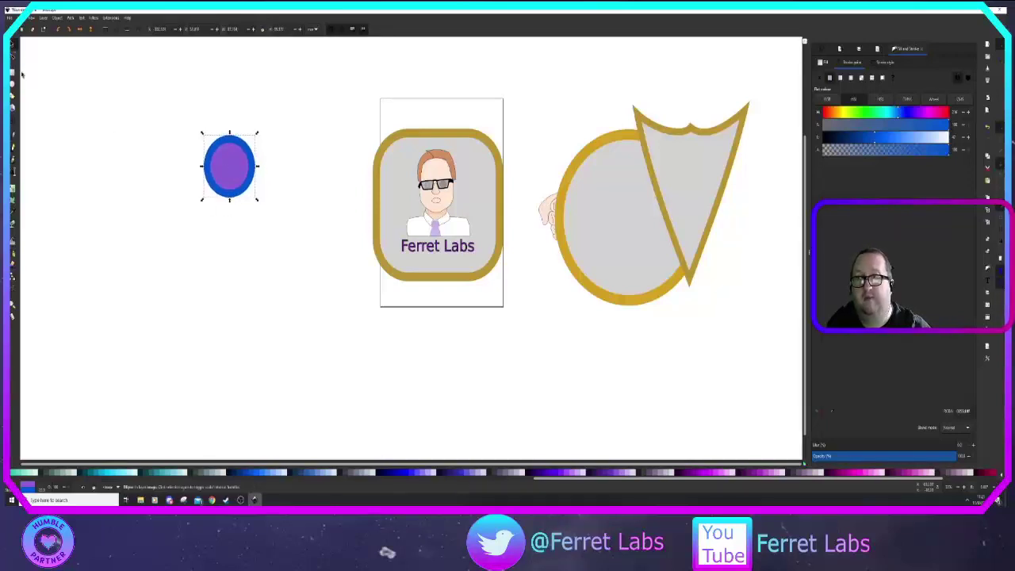
Step: Draw a second ellipse below the purple one and fill it with teal
left_click(13, 84)
left_click_drag(205, 230, 252, 290)
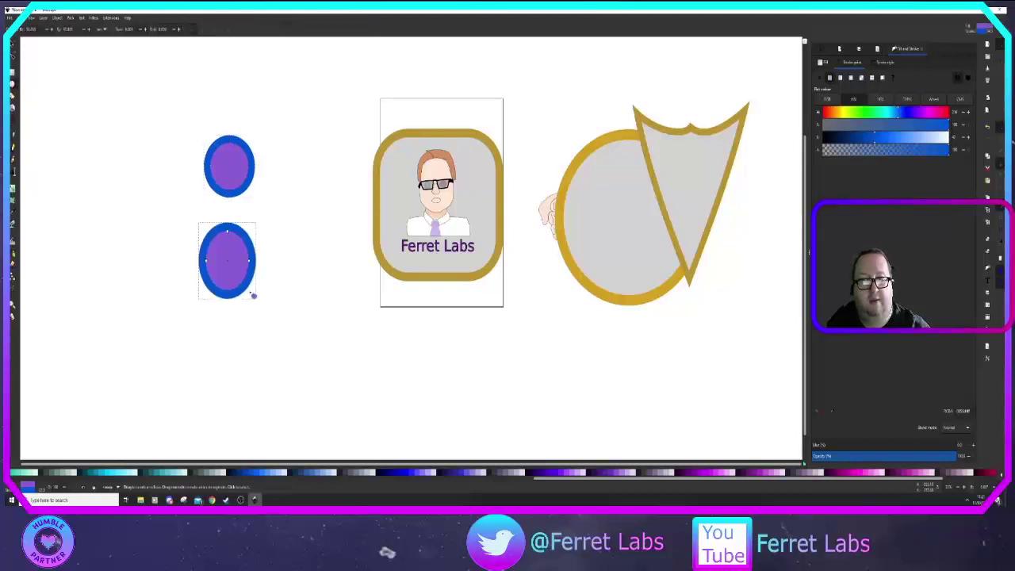
left_click(154, 471)
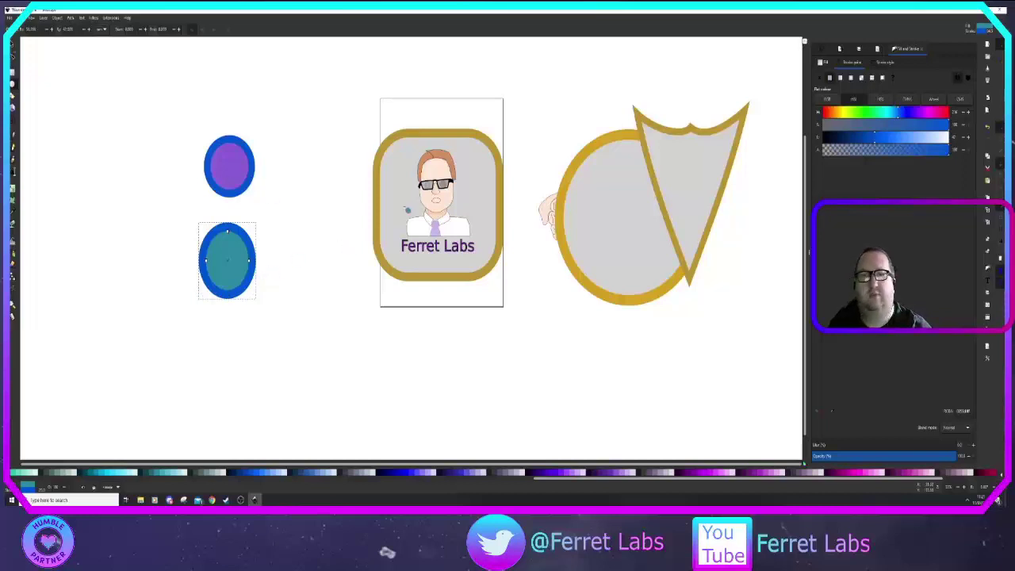
Step: Draw a line across the portrait's lips from corner to corner and bend it into a gentle curve
scroll(407, 209, "up", 10)
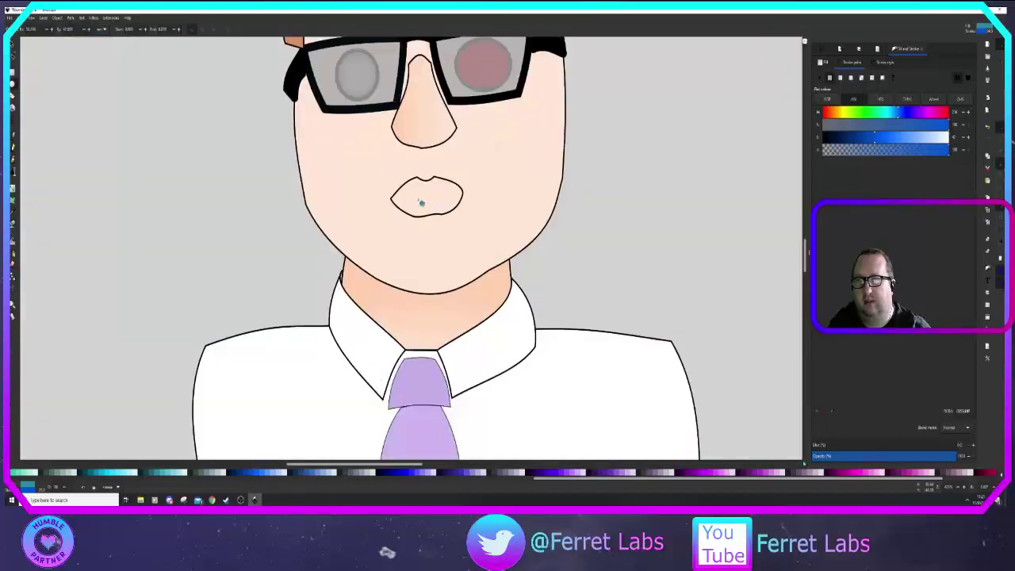
left_click(13, 135)
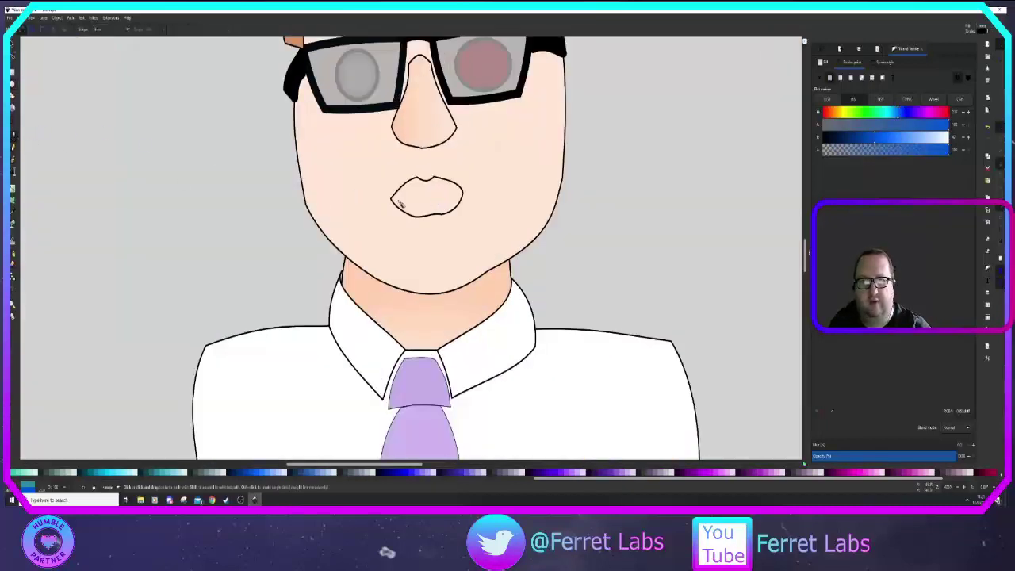
left_click(393, 198)
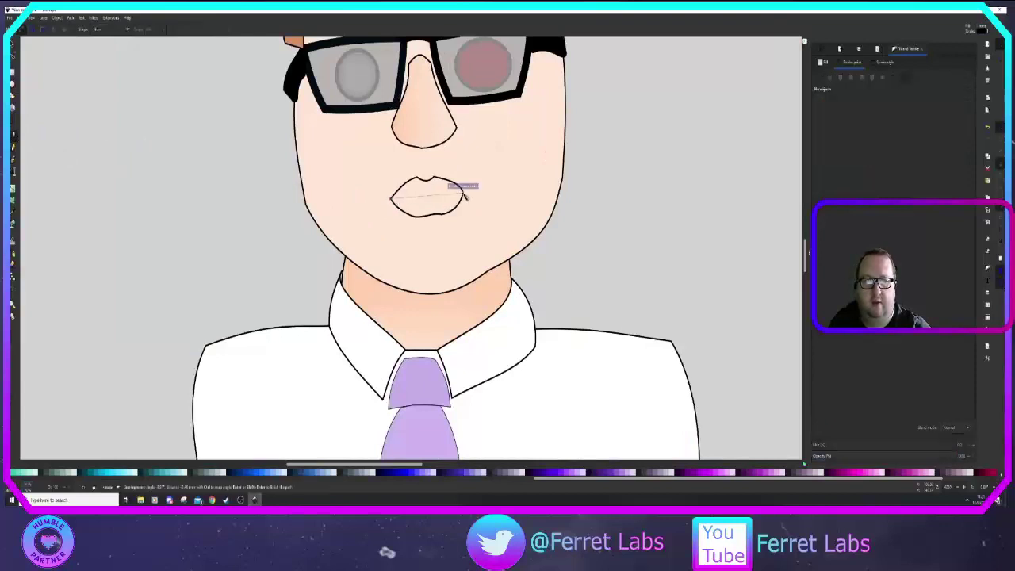
double_click(465, 196)
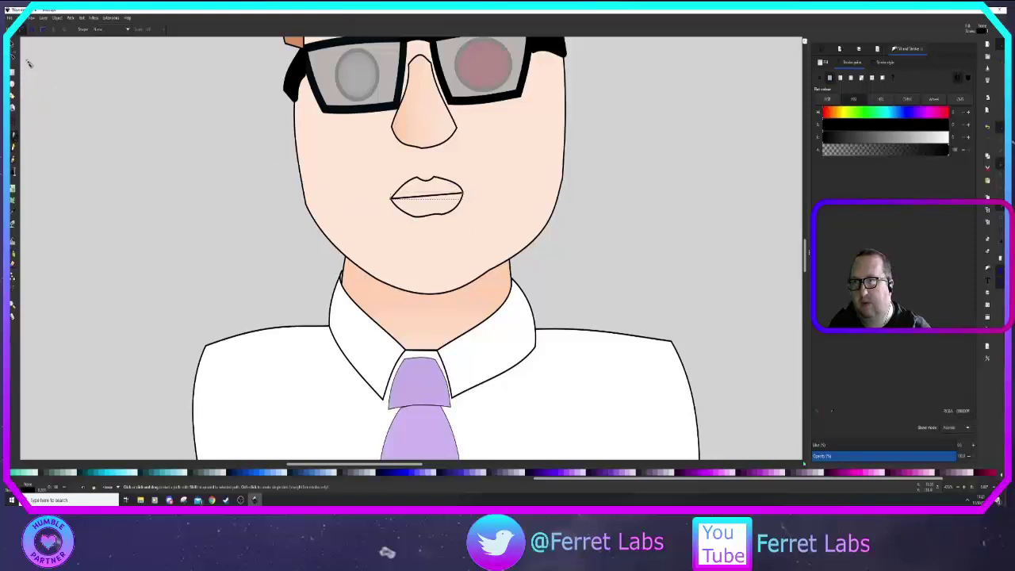
left_click(13, 56)
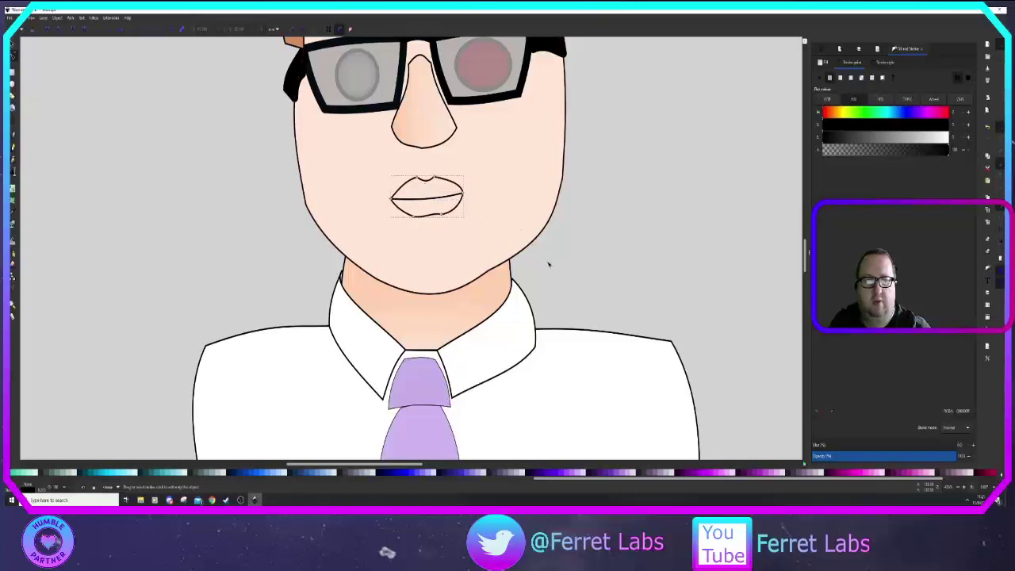
scroll(547, 265, "up", 2)
scroll(547, 265, "down", 3)
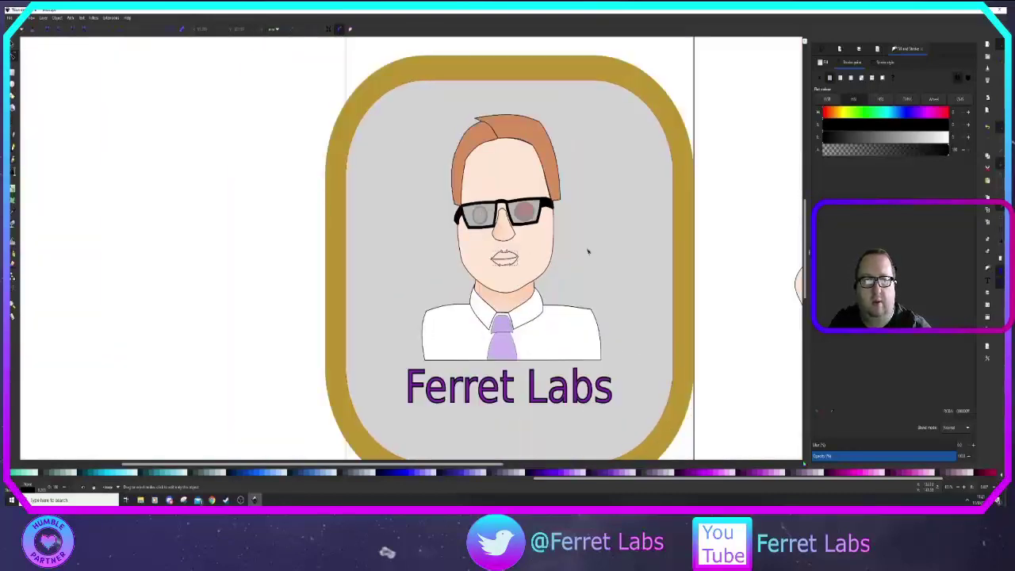
left_click(613, 245)
scroll(314, 228, "down", 3)
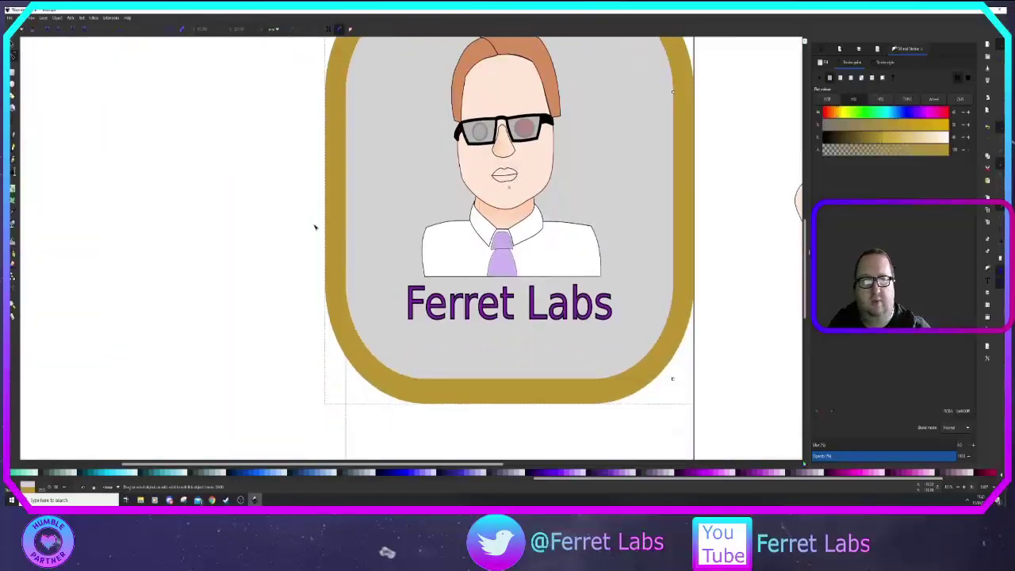
scroll(314, 227, "down", 3)
scroll(361, 252, "up", 2)
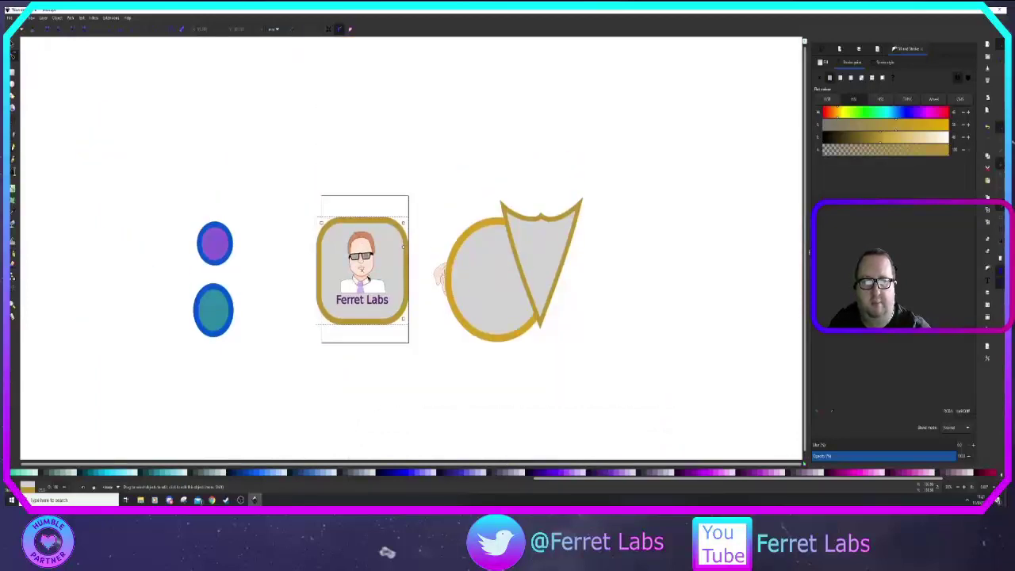
scroll(365, 293, "up", 1)
scroll(366, 304, "up", 2)
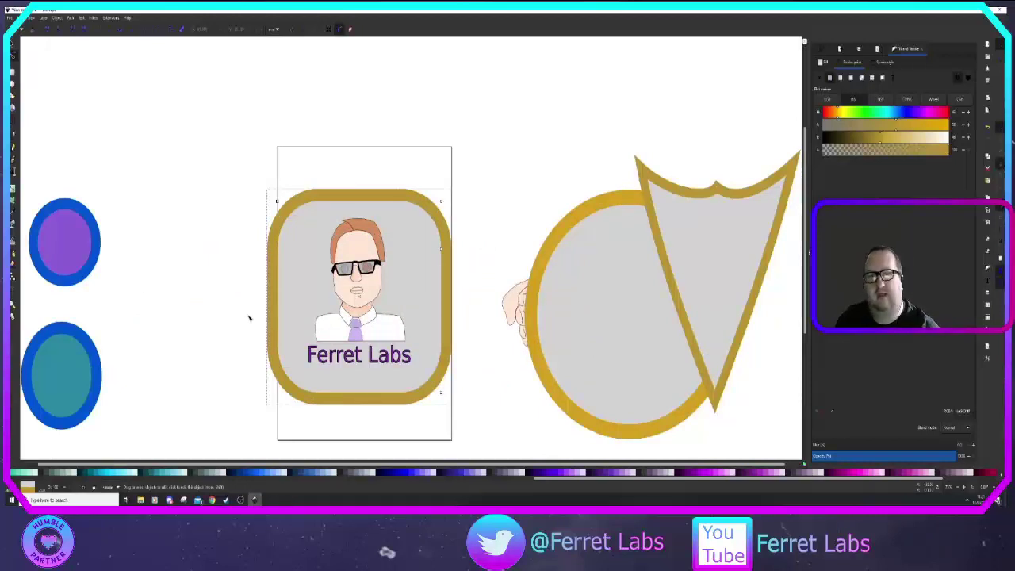
left_click(511, 247)
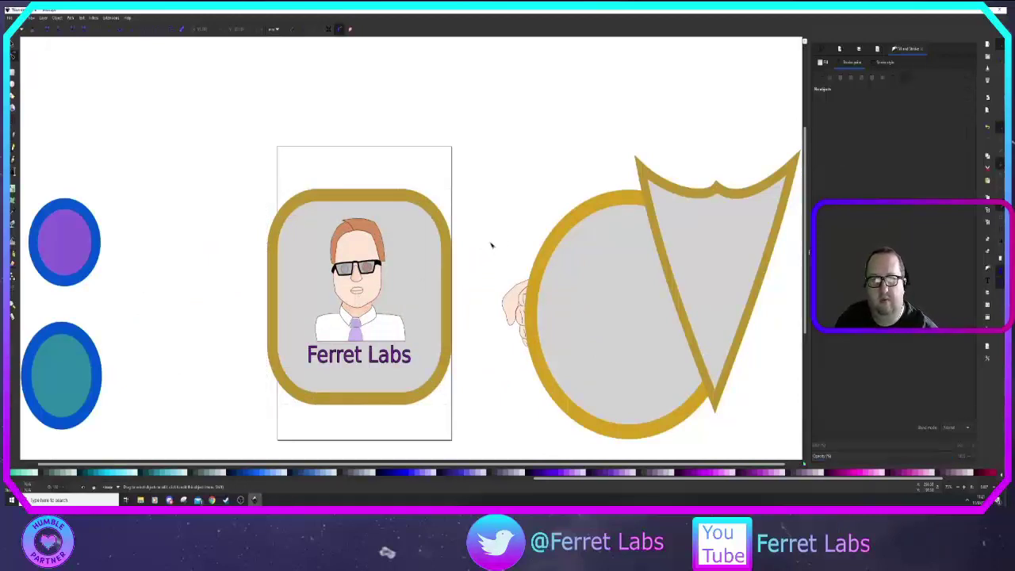
Step: Move the gold-bordered circle off the pointing hand and place the hand over the portrait's chest inside the badge
left_click(568, 213)
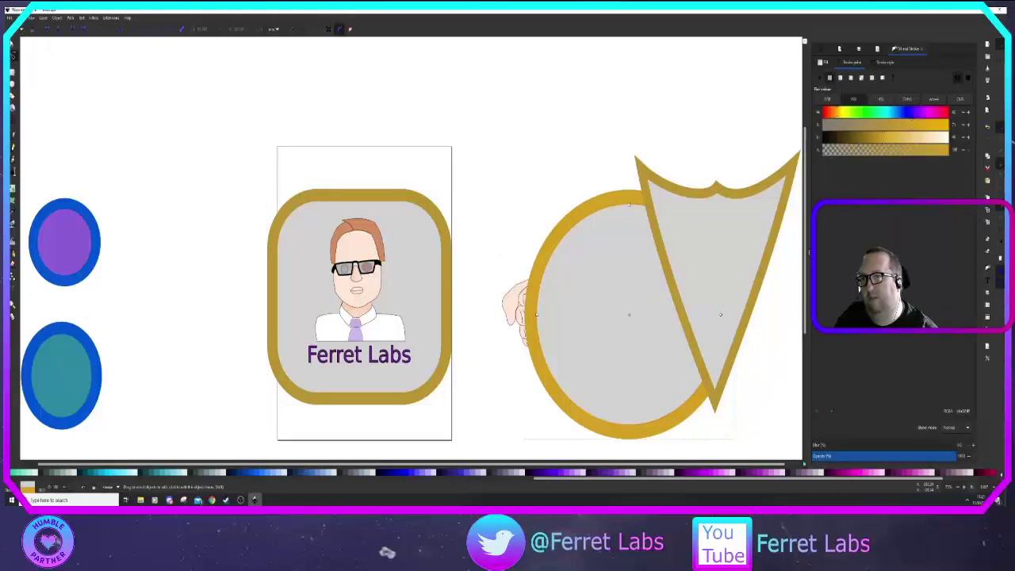
left_click(13, 43)
left_click_drag(605, 220, 714, 188)
left_click_drag(478, 254, 572, 358)
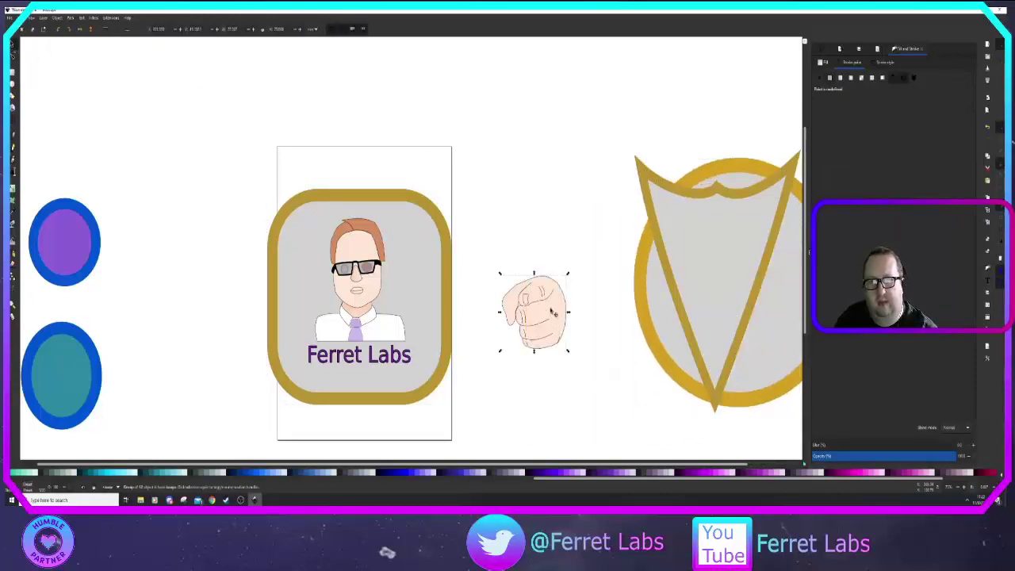
mouse_move(555, 314)
left_mouse_down()
mouse_move(431, 336)
mouse_move(399, 328)
left_mouse_up()
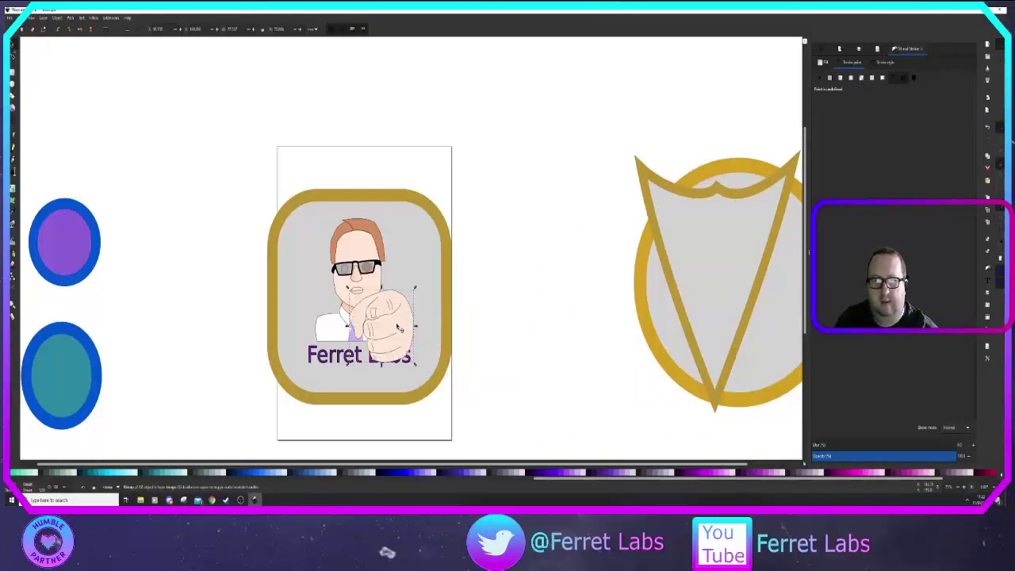
left_click_drag(399, 328, 406, 341)
Step: Stretch the badge's gold-bordered rectangle downward and move the "Ferret Labs" text below the pointing hand
scroll(485, 300, "down", 3)
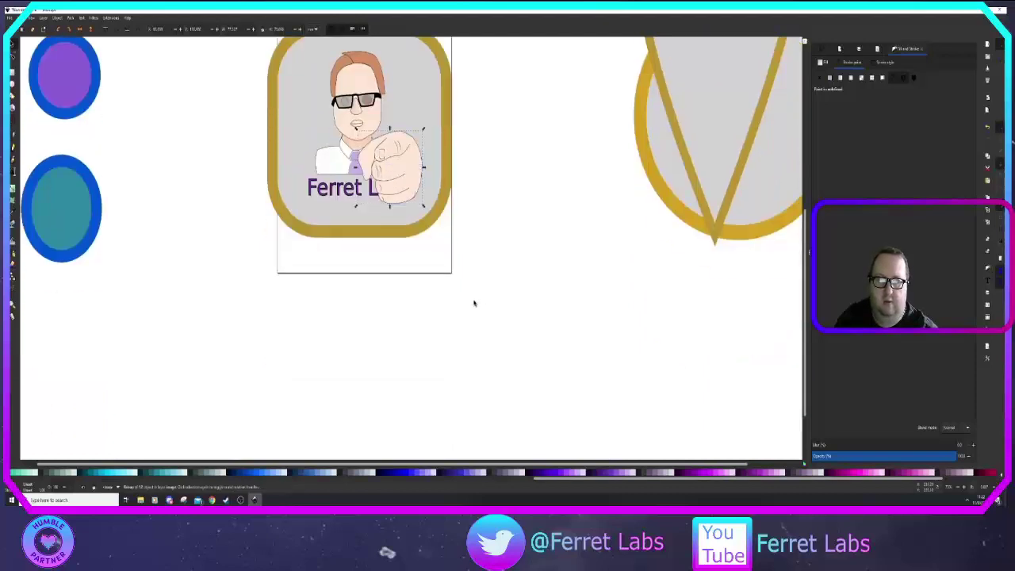
scroll(474, 302, "up", 1)
scroll(458, 293, "down", 2)
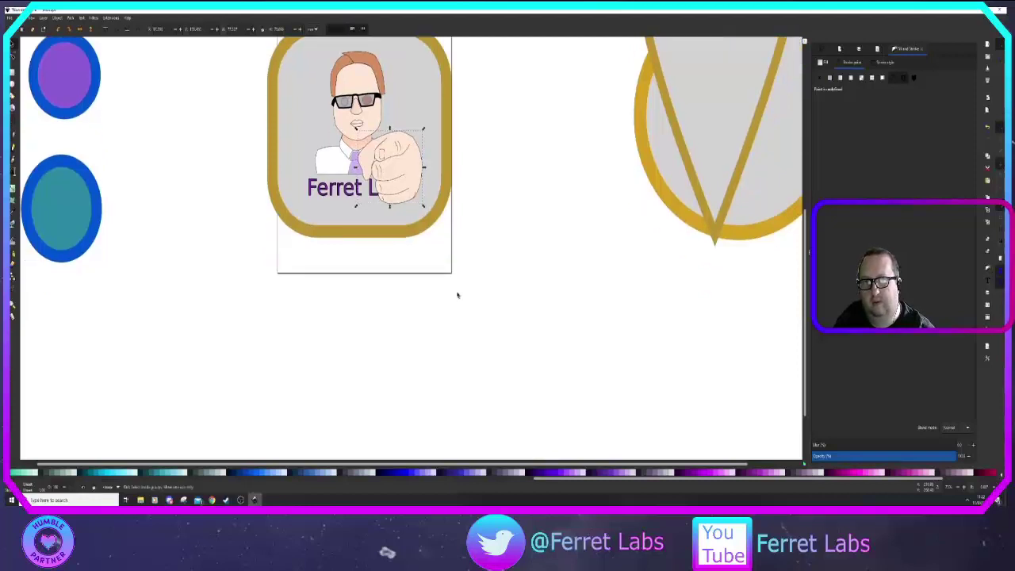
scroll(457, 293, "down", 2, "ctrl")
scroll(438, 287, "up", 2, "ctrl")
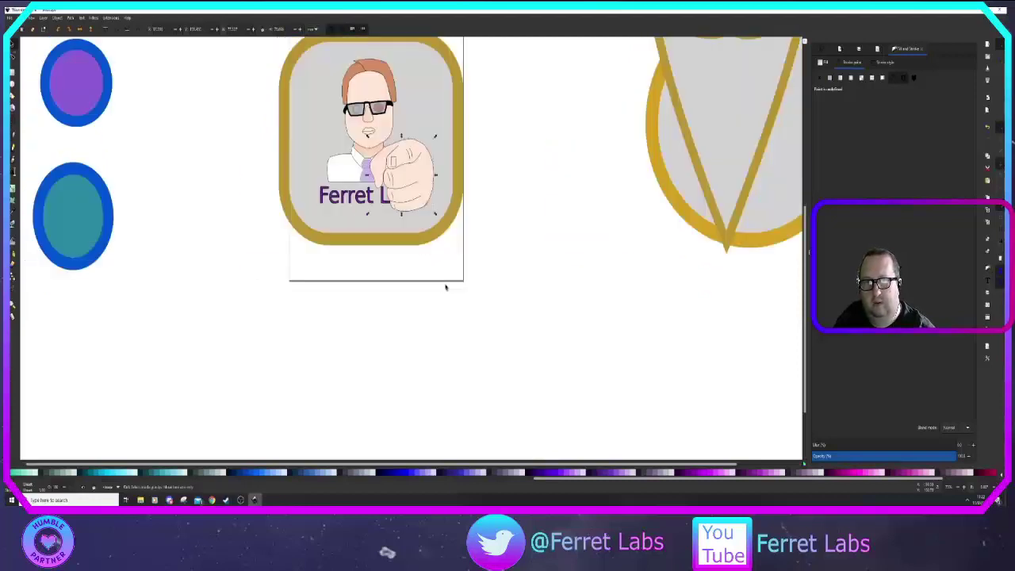
left_click(375, 238)
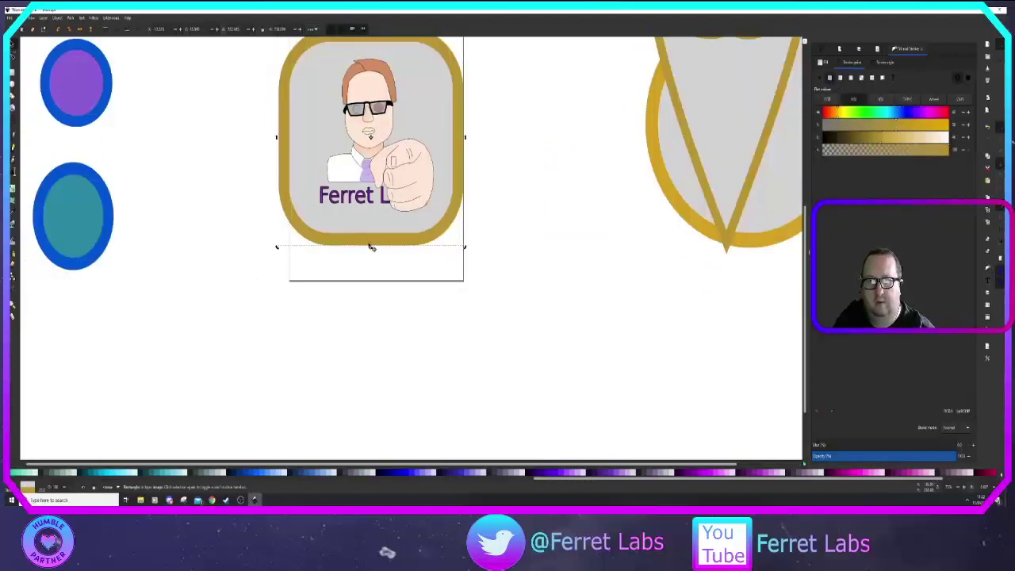
left_click_drag(371, 249, 368, 413)
left_click(353, 203)
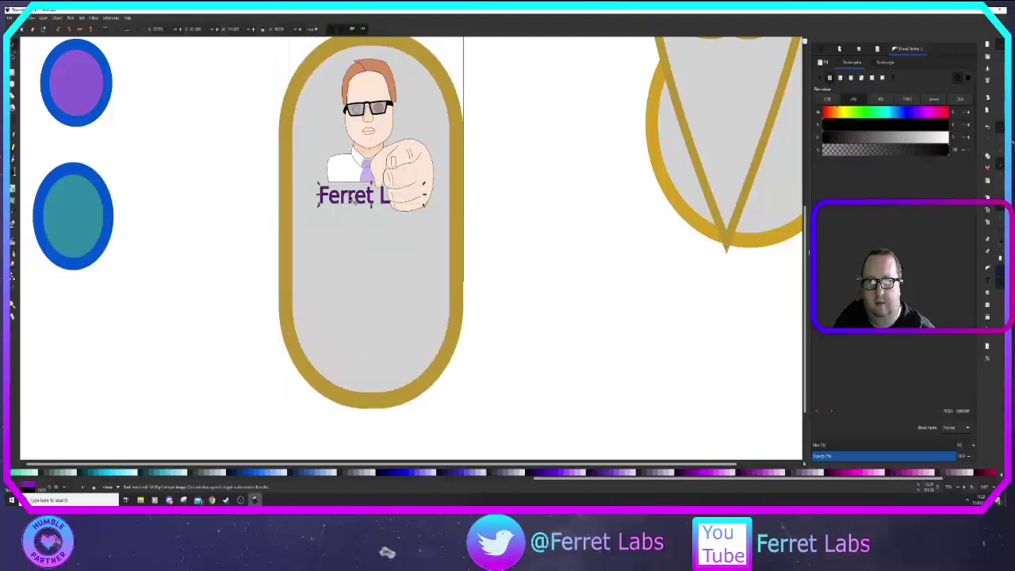
left_click_drag(355, 203, 354, 246)
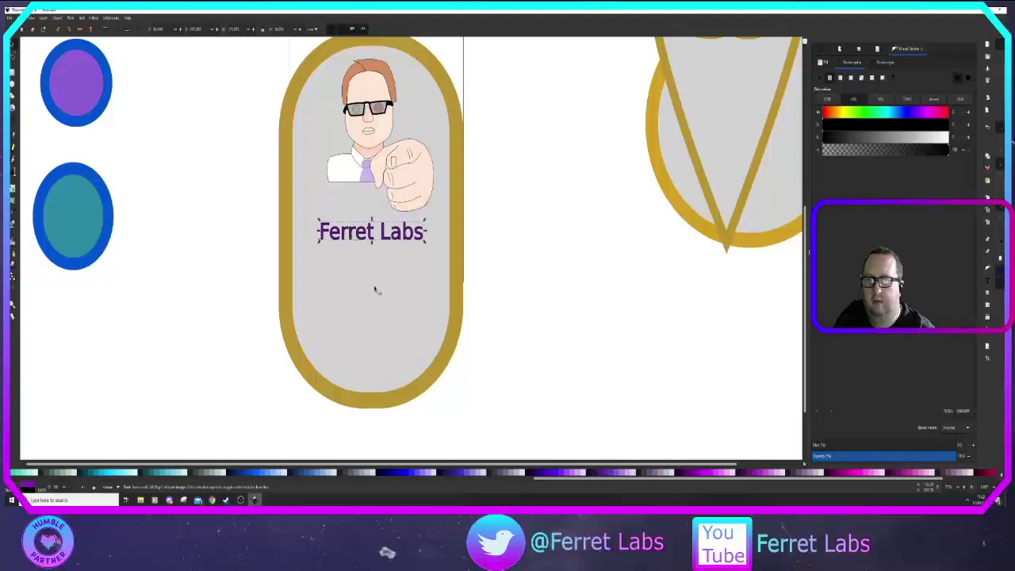
Step: Add the text "Needs You!!!" below "Ferret Labs" inside the badge
key("t")
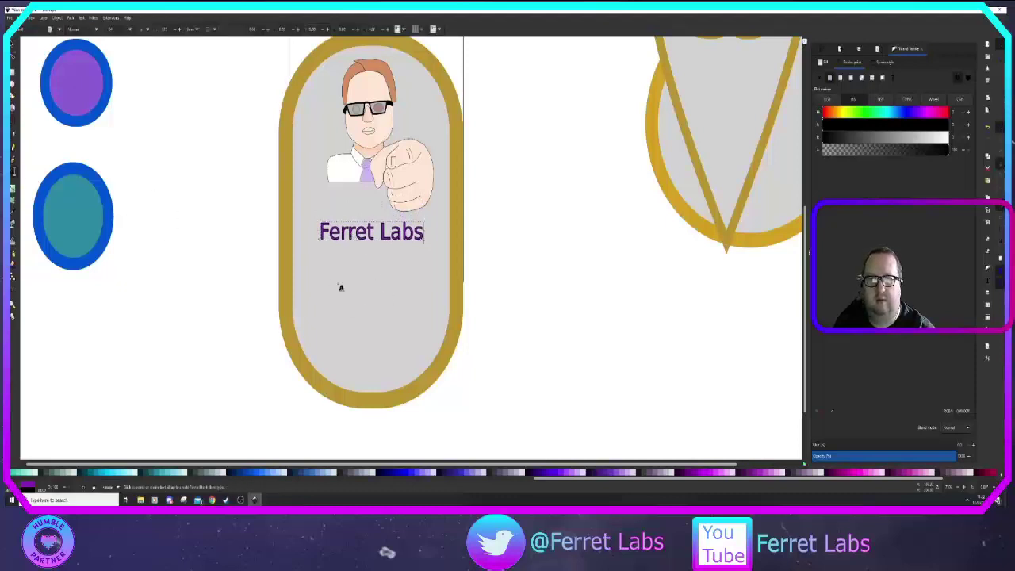
left_click(315, 274)
type("iKB")
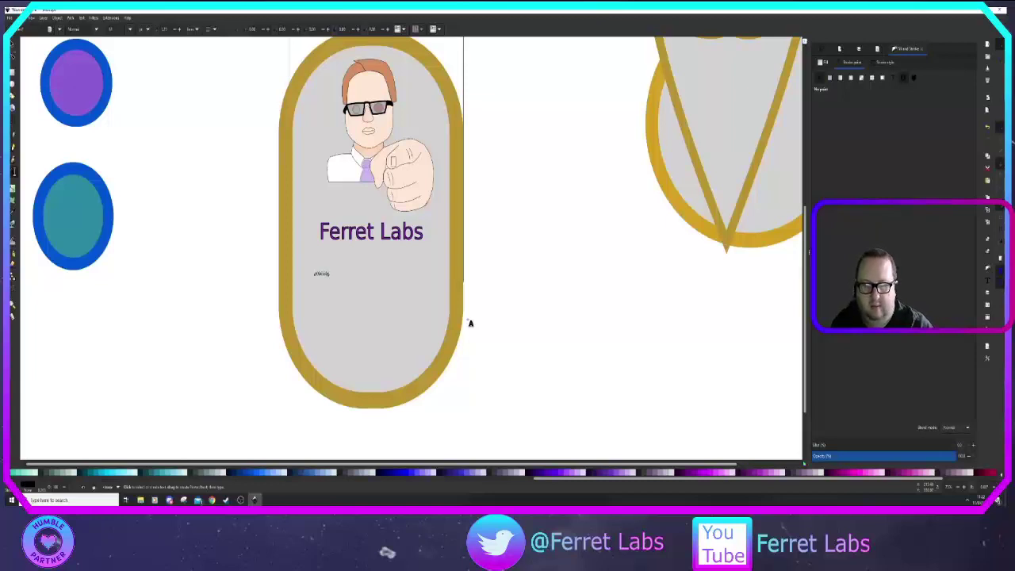
type("ds")
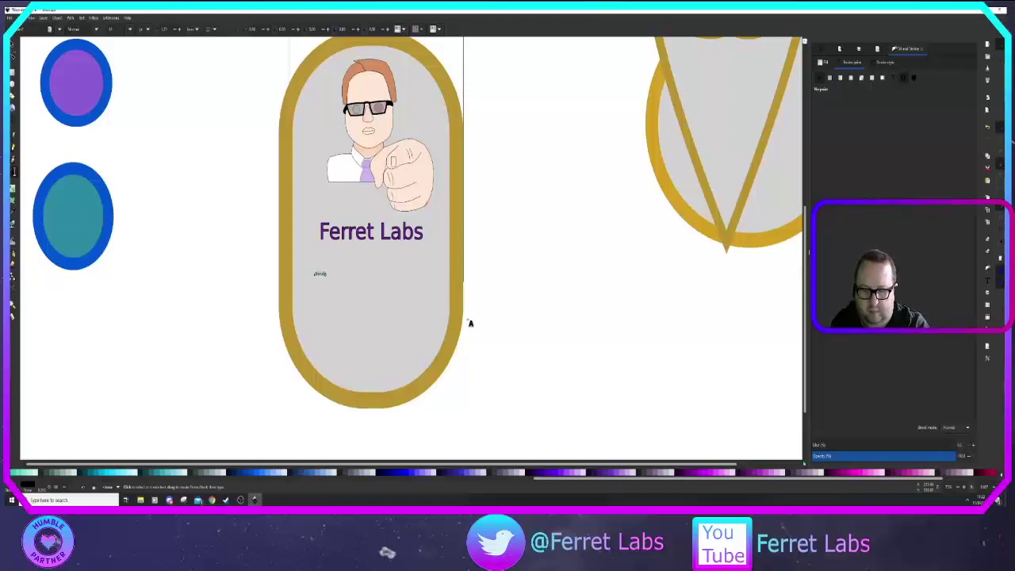
type(" You")
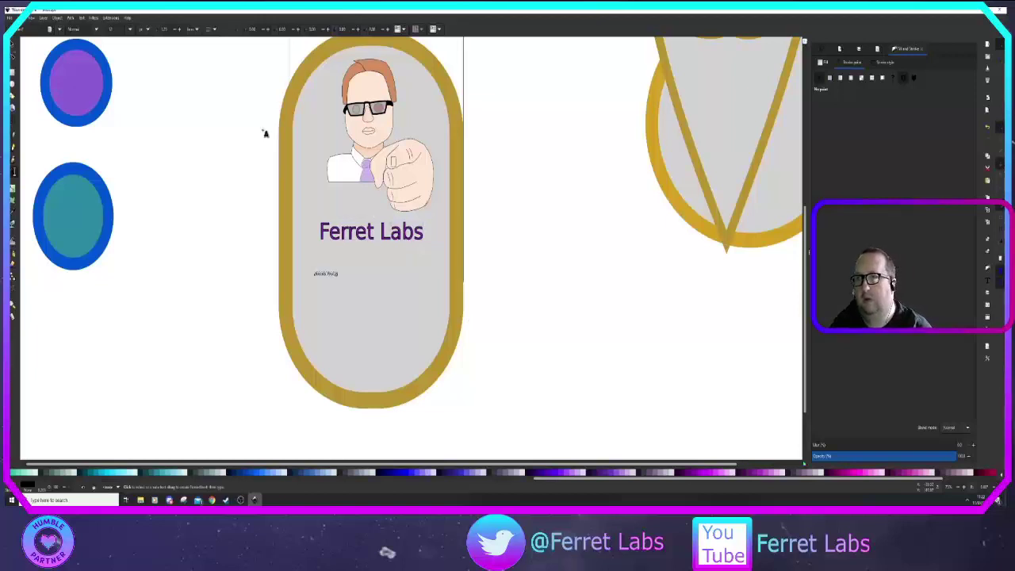
Step: Enlarge the font of "Needs You!!!" to nearly fill the badge's width and centre the text below "Ferret Labs"
left_click(130, 29)
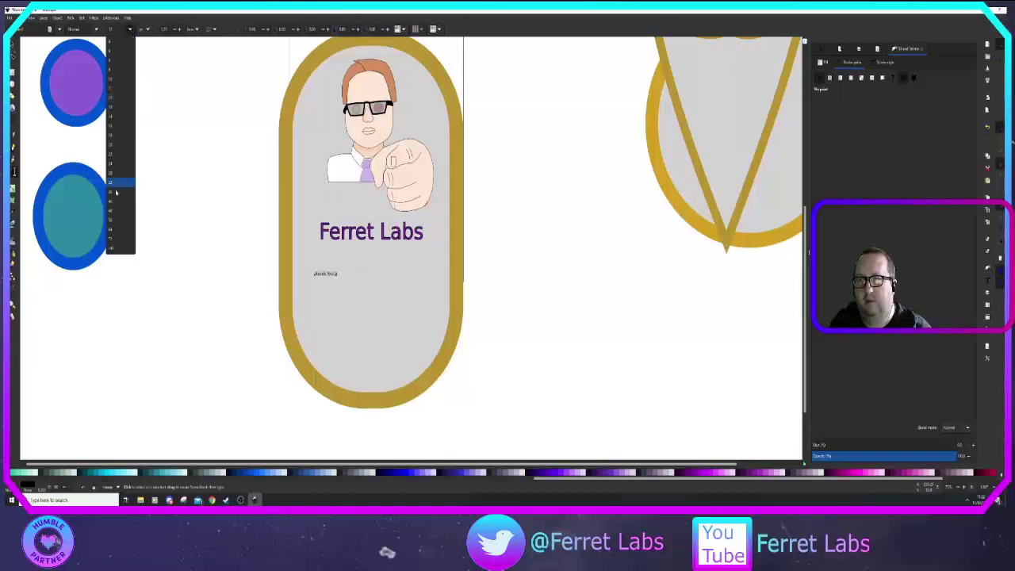
left_click(120, 242)
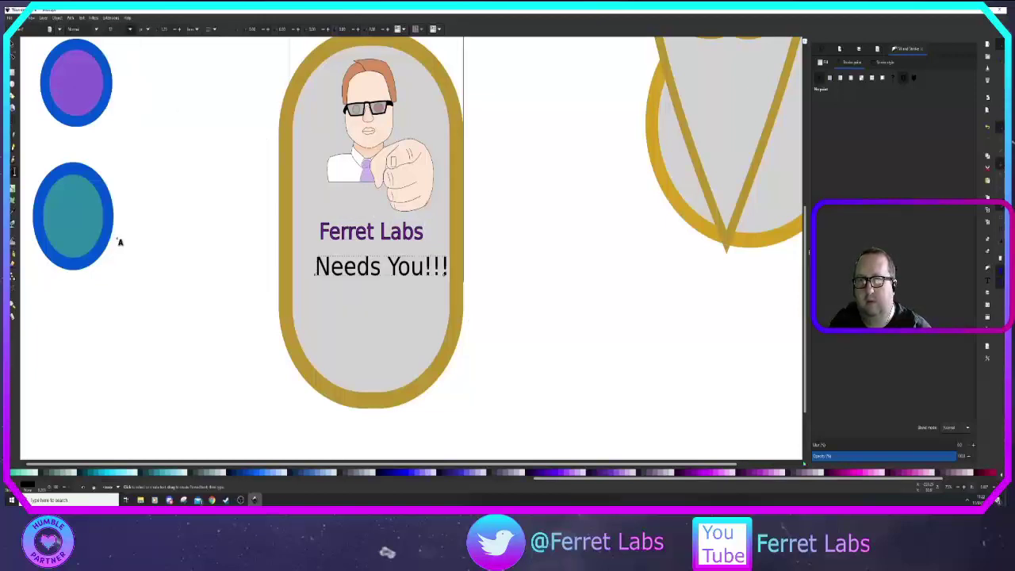
left_click(14, 46)
left_click_drag(328, 273, 320, 283)
left_click(545, 275)
Step: Shorten the badge rectangle to end just below "Needs You!!!" and make its rounded corners tighter
scroll(514, 310, "up", 2)
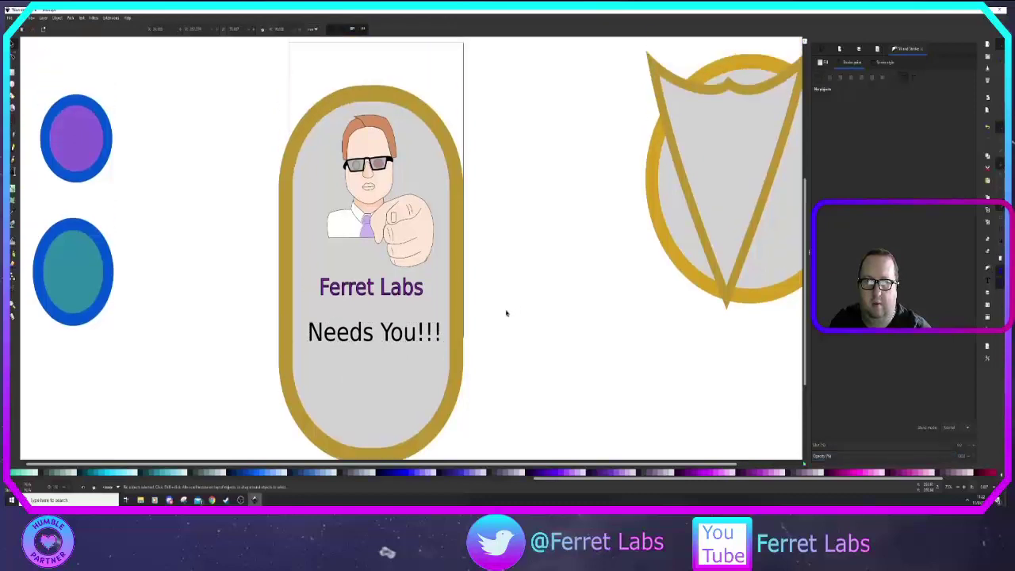
left_click(412, 433)
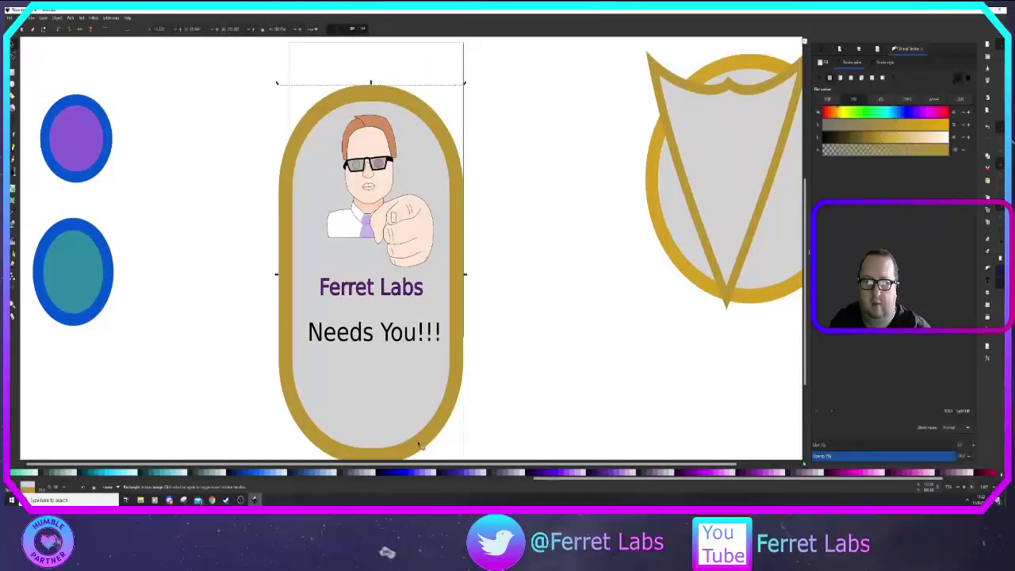
scroll(412, 392, "down", 3)
left_click_drag(371, 384, 375, 301)
scroll(447, 290, "up", 4)
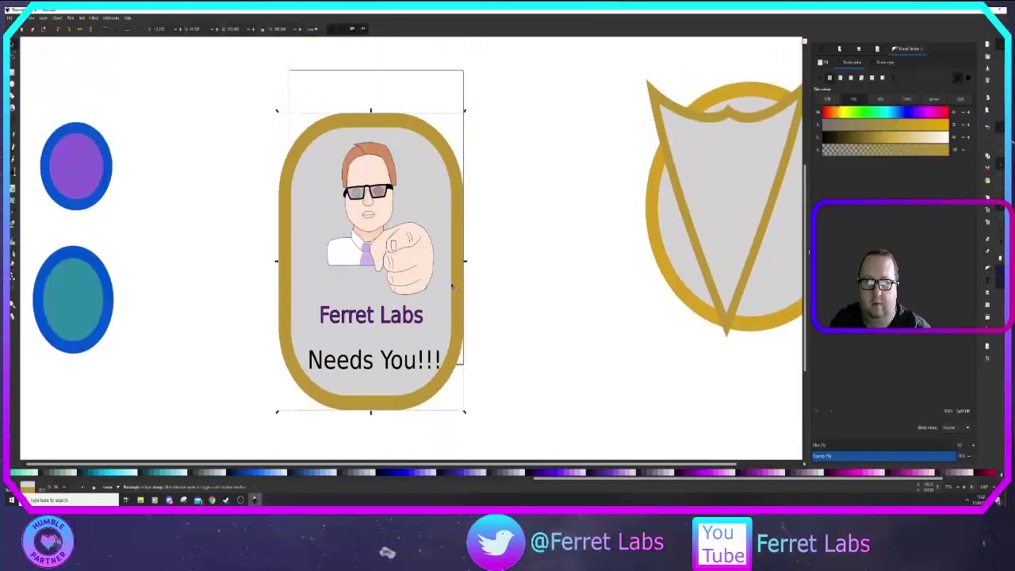
double_click(457, 242)
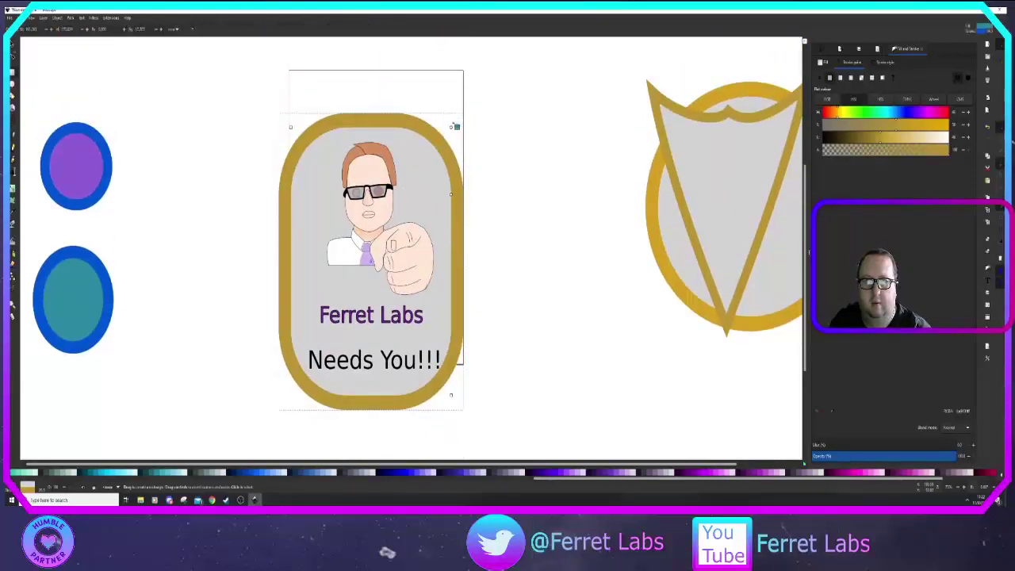
left_click_drag(452, 128, 454, 166)
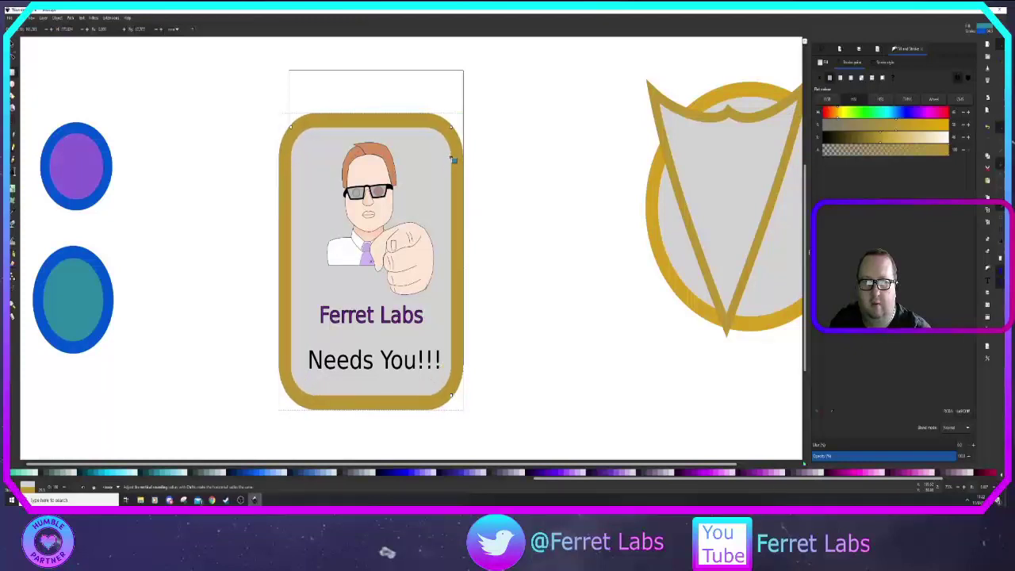
Step: Give the "Needs You!!!" text a flat-colour stroke and change its fill to purple
left_click(547, 224)
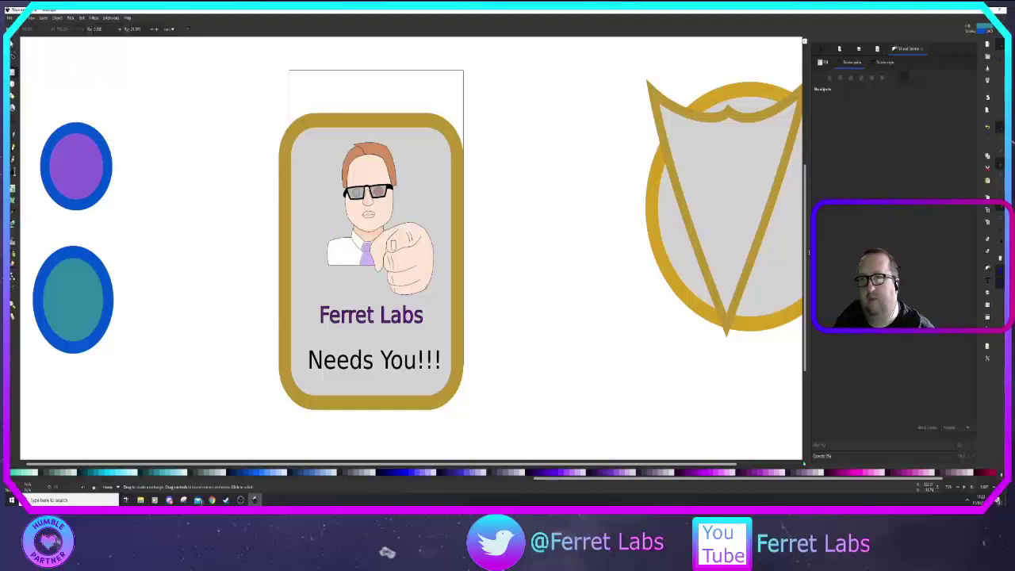
left_click(12, 44)
left_click(321, 378)
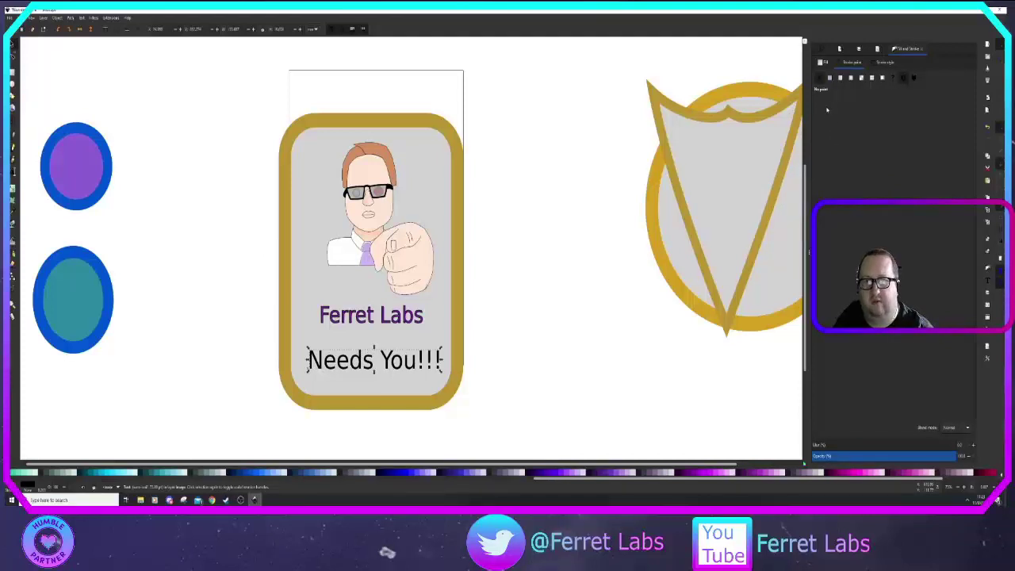
left_click(830, 78)
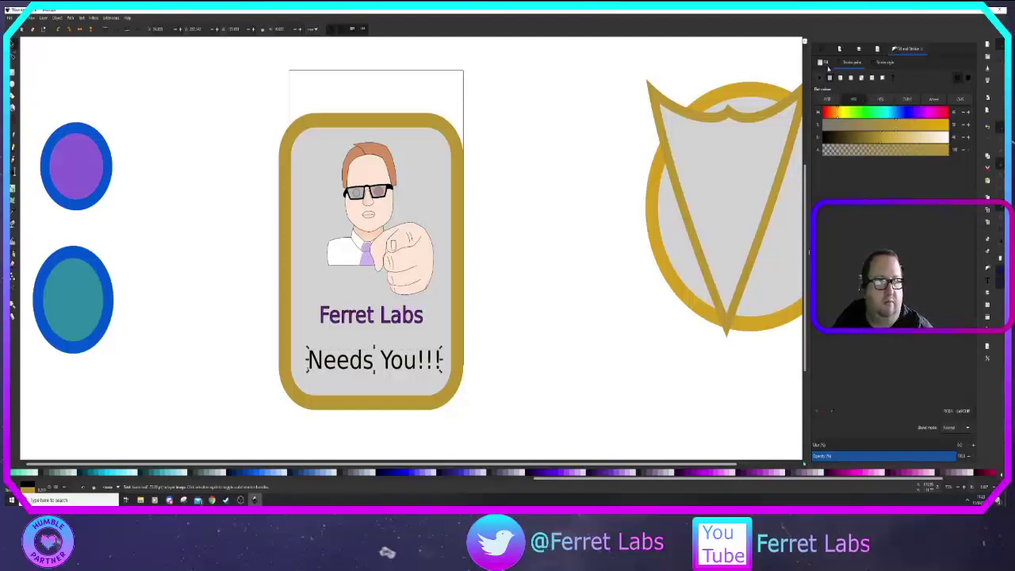
left_click(824, 65)
left_click(876, 124)
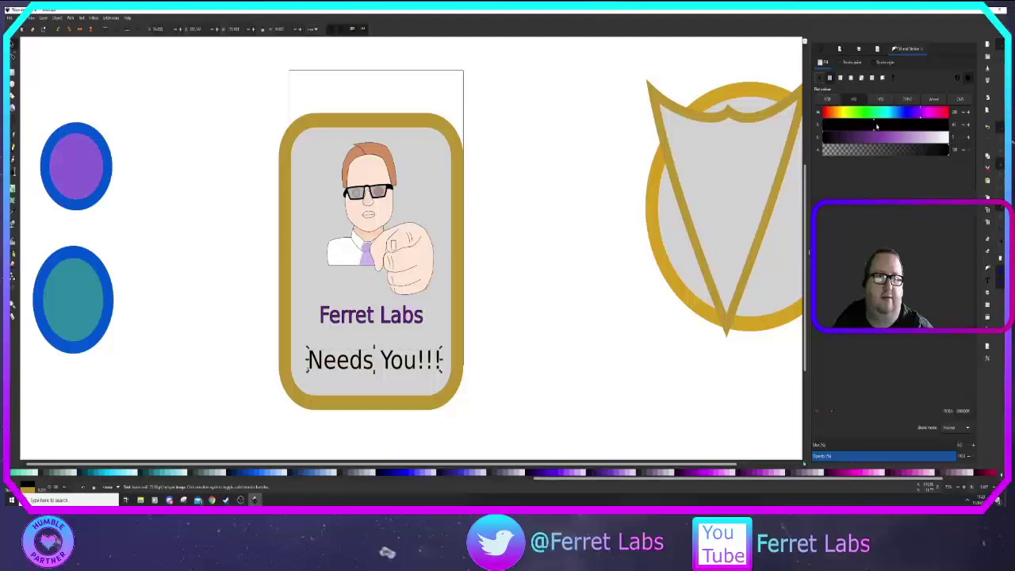
left_click(874, 138)
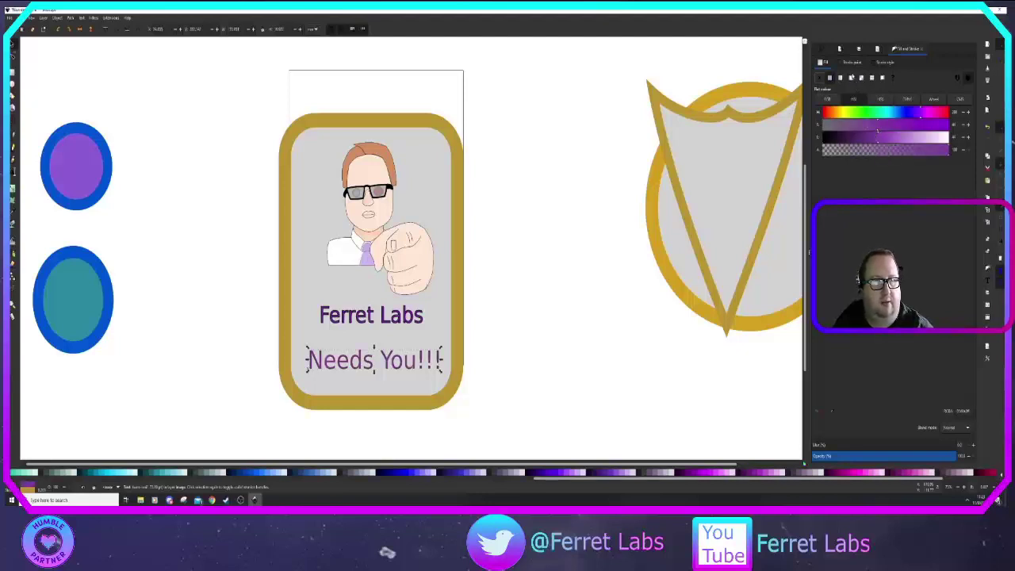
Step: Try wider stroke widths on the outline of the "Needs You!!!" text
left_click(884, 62)
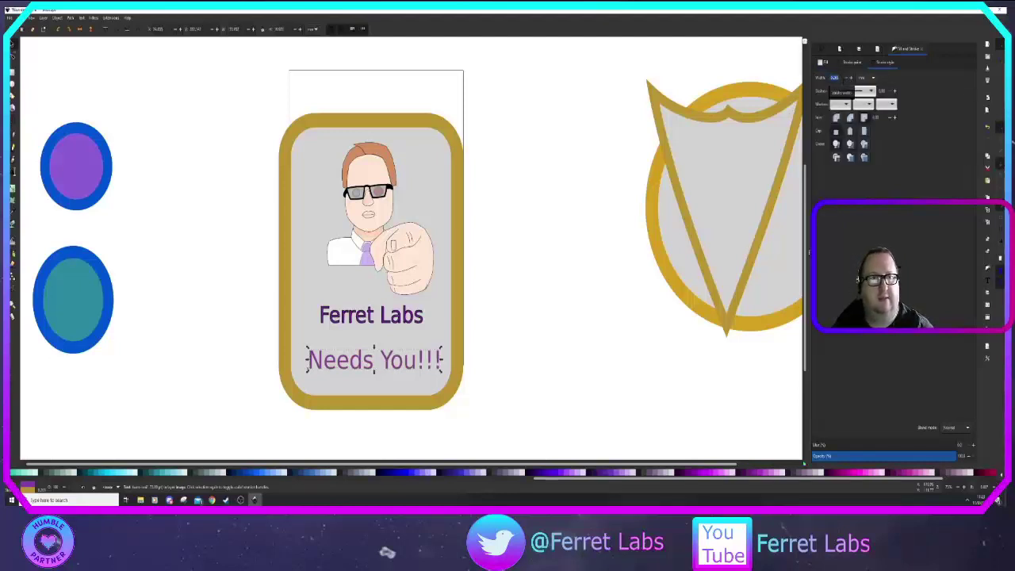
type("3")
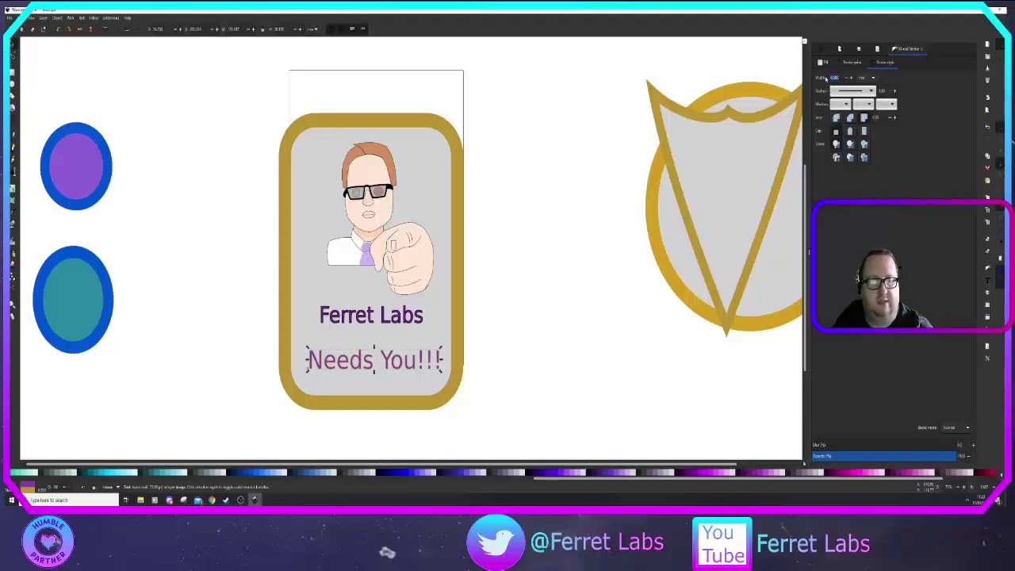
key("Return")
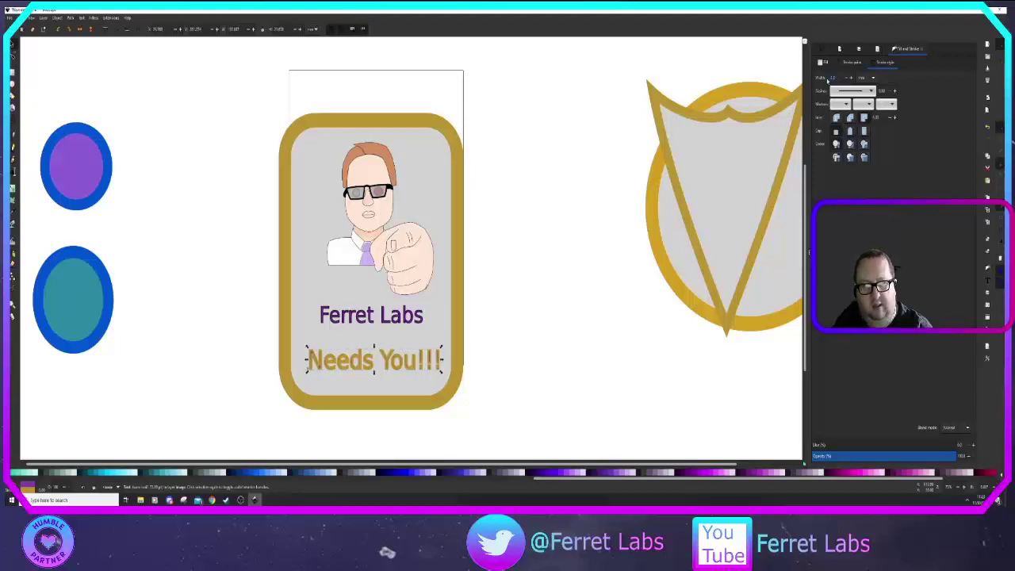
key("Return")
double_click(835, 78)
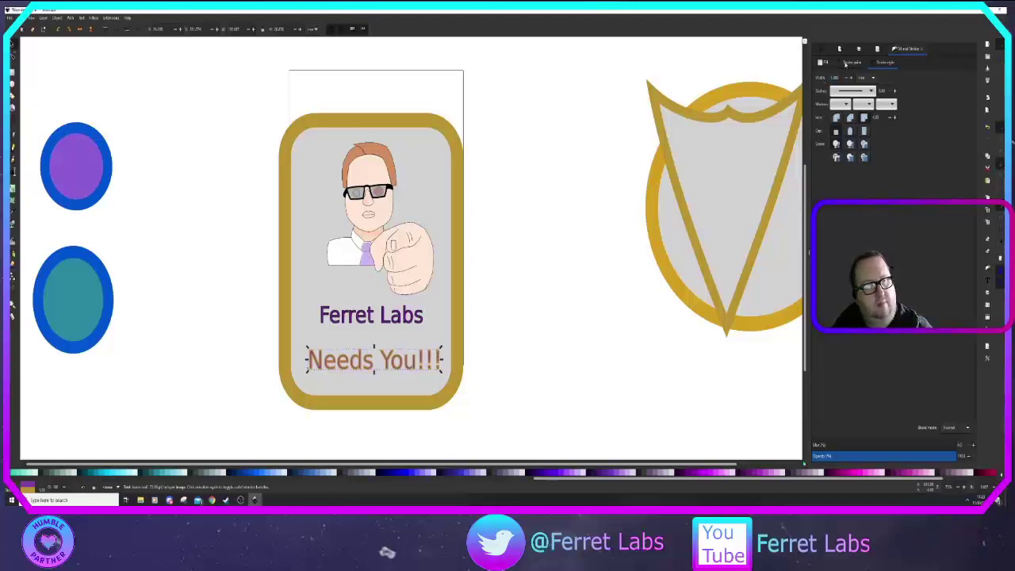
Step: Make the outline of "Needs You!!!" black and set its stroke width to 0.5
left_click(855, 62)
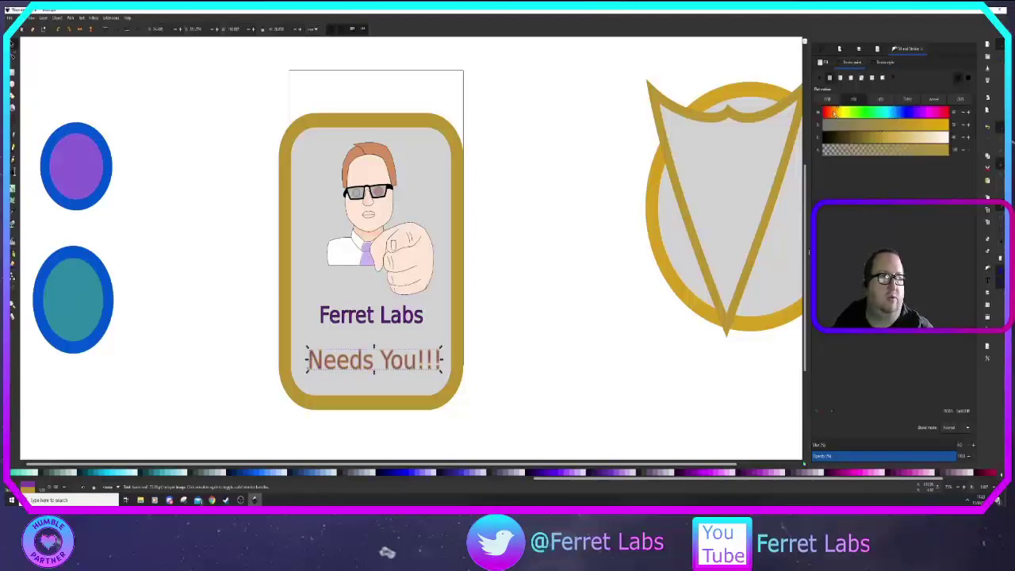
left_click_drag(832, 138, 819, 138)
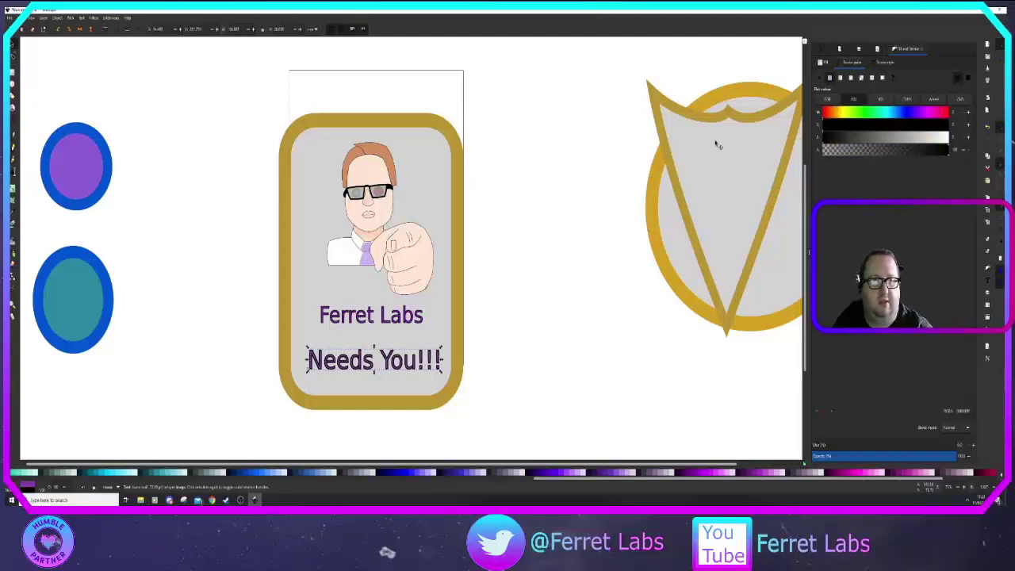
left_click(879, 62)
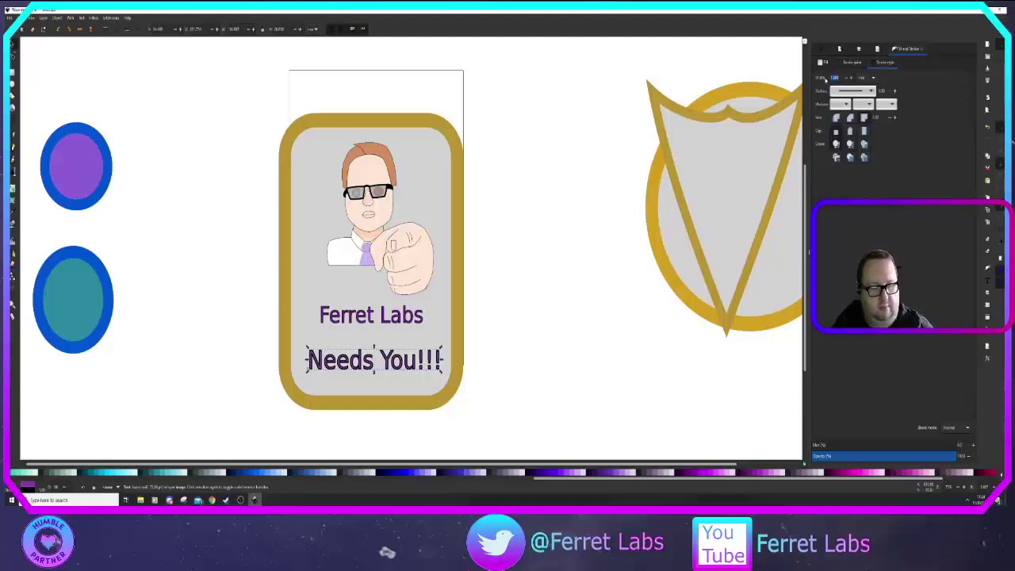
type("0.5")
key("Return")
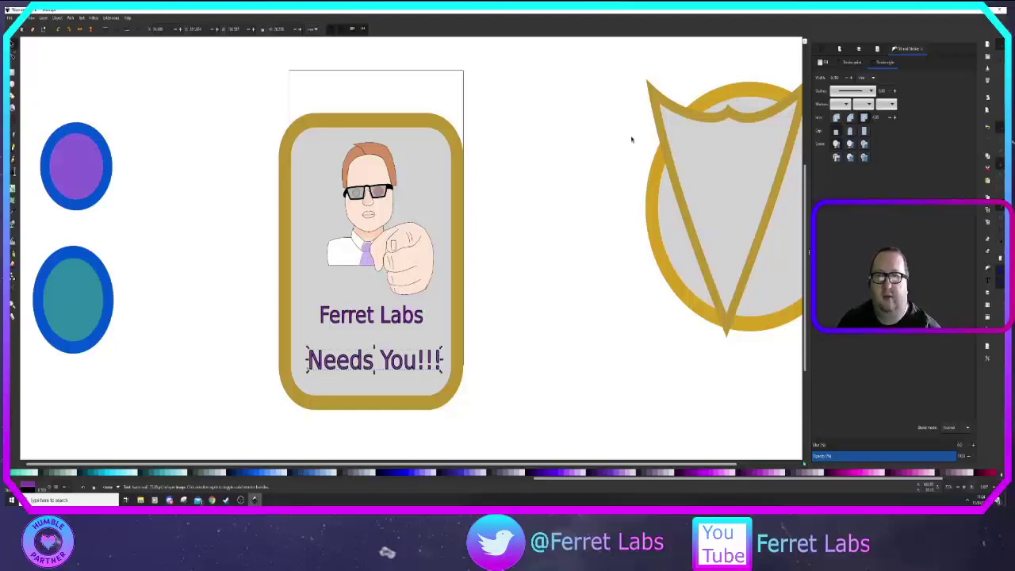
left_click(594, 164)
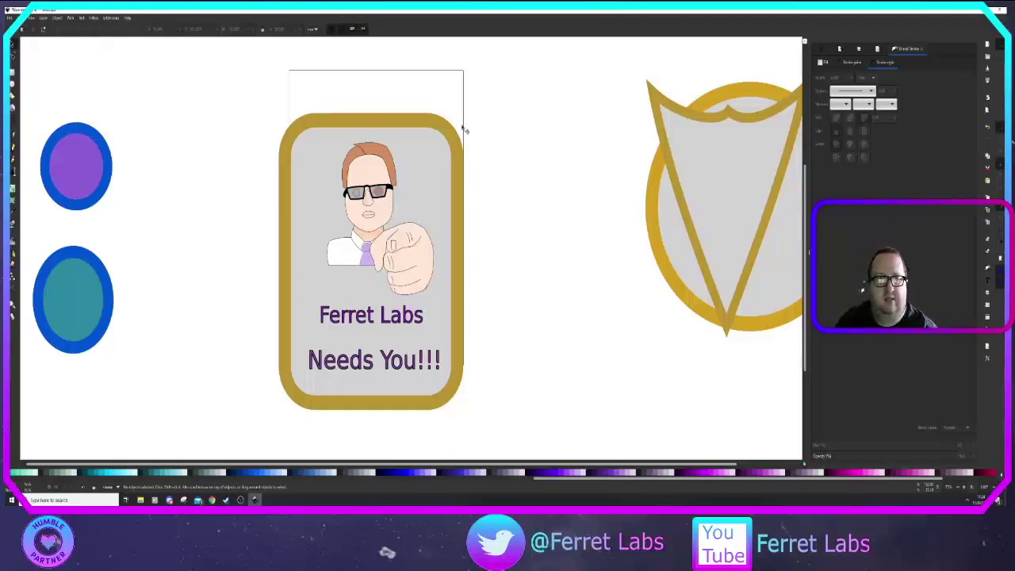
Step: Move the gold-bordered pointed shield off the circle into the gap between the badge and the circle
left_click(666, 97)
left_click_drag(668, 95, 496, 127)
scroll(496, 253, "up", 1)
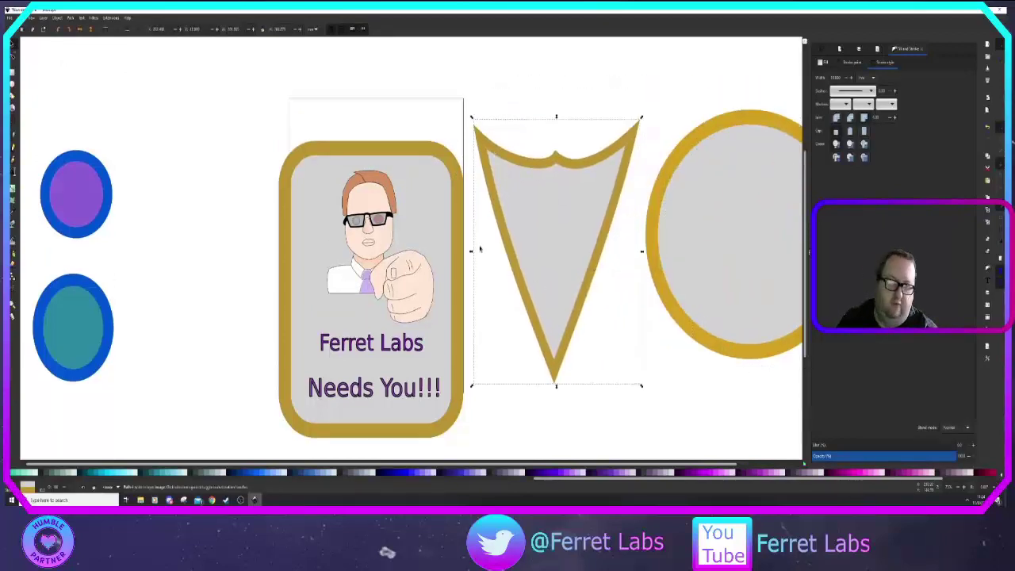
scroll(480, 249, "down", 2)
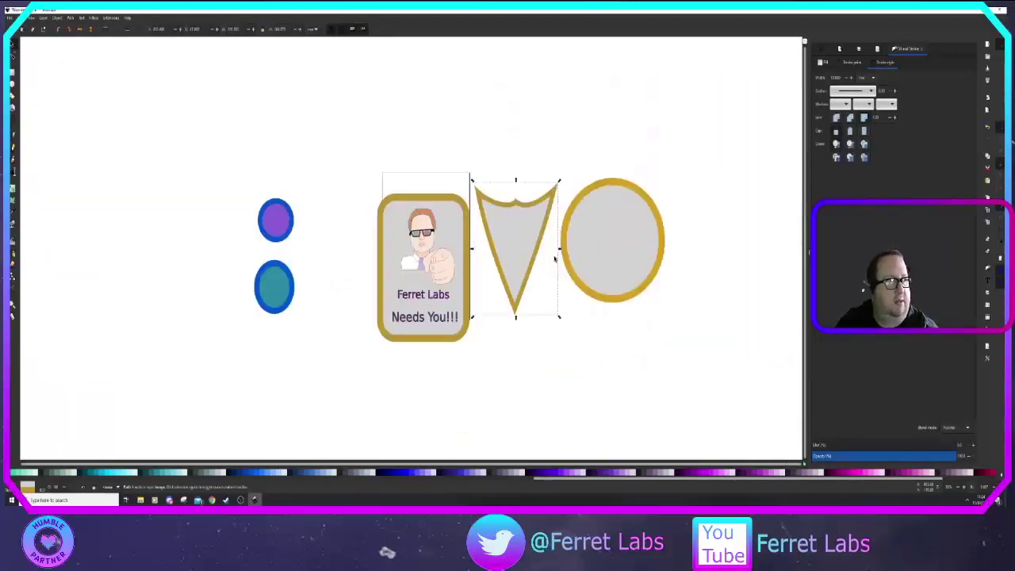
scroll(556, 258, "up", 1)
scroll(554, 271, "up", 1)
scroll(553, 278, "down", 3)
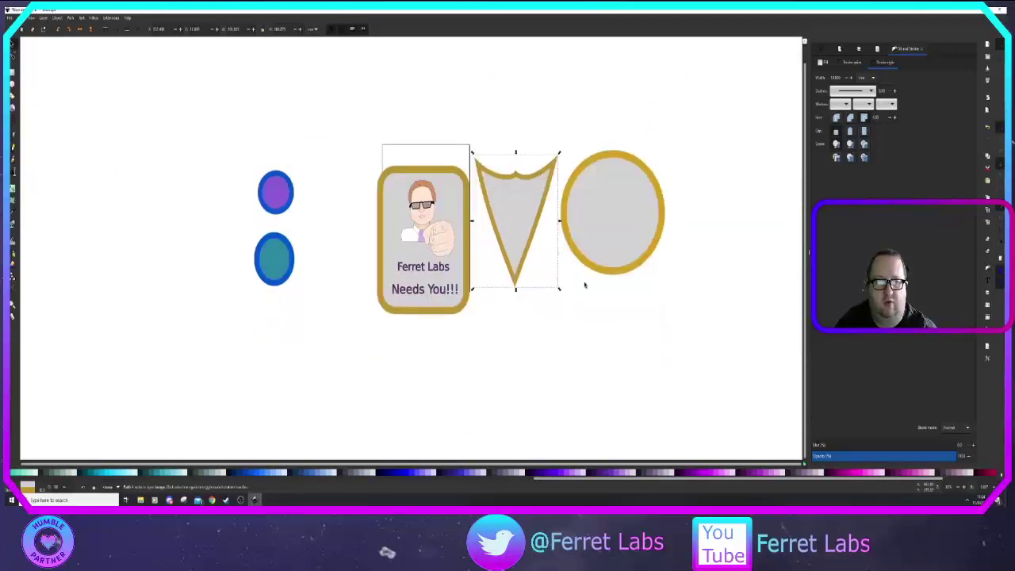
left_click_drag(584, 285, 526, 295)
scroll(465, 254, "up", 3)
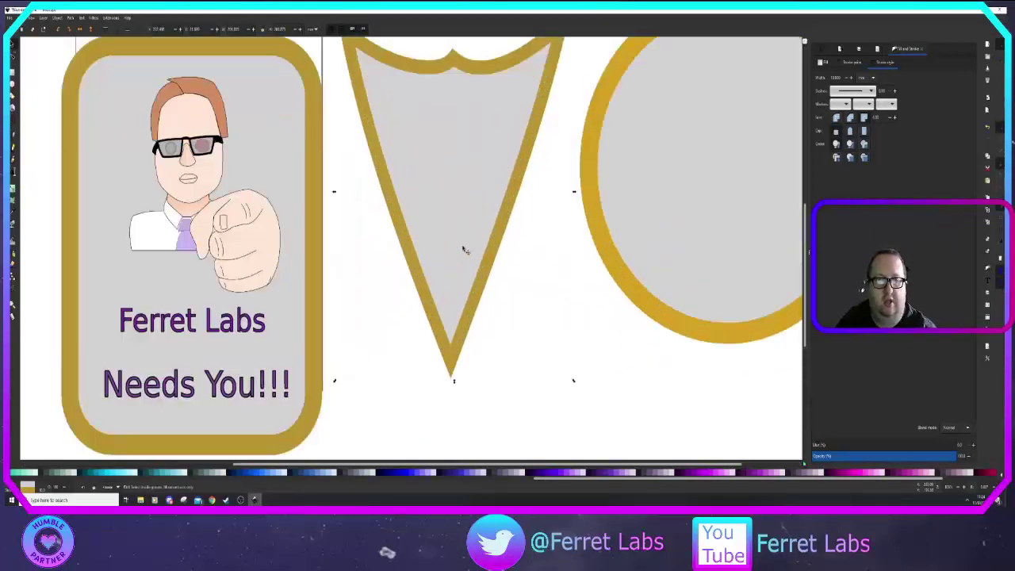
scroll(464, 248, "down", 3)
scroll(462, 247, "up", 4)
scroll(465, 250, "up", 1)
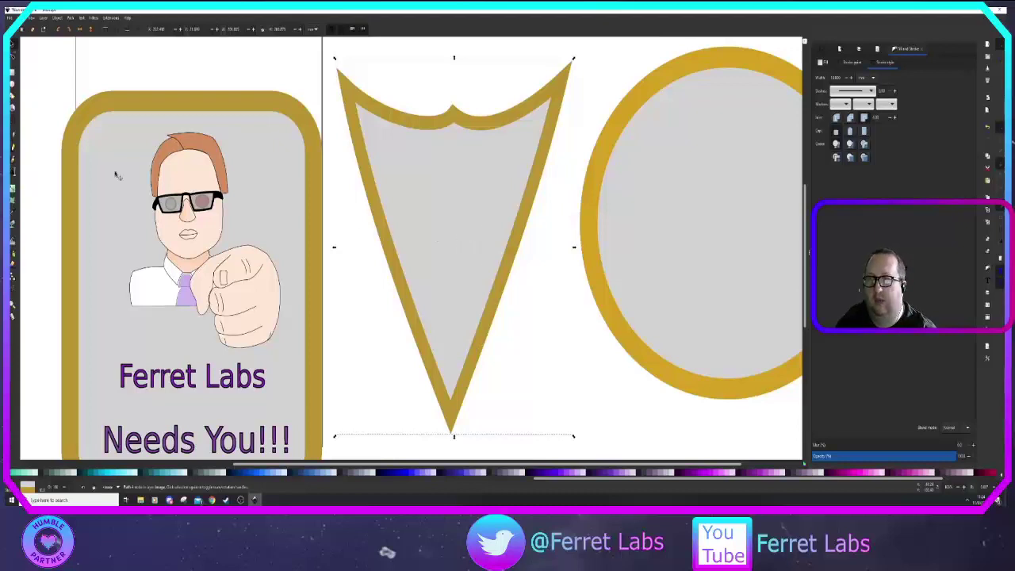
scroll(361, 234, "down", 2)
scroll(361, 234, "up", 2)
scroll(361, 234, "down", 2)
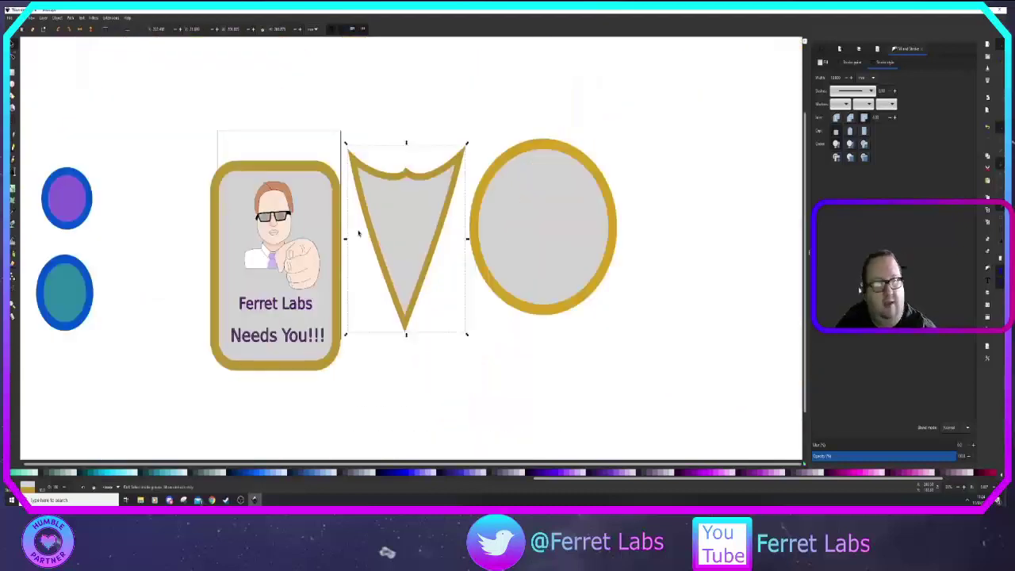
left_click(502, 339)
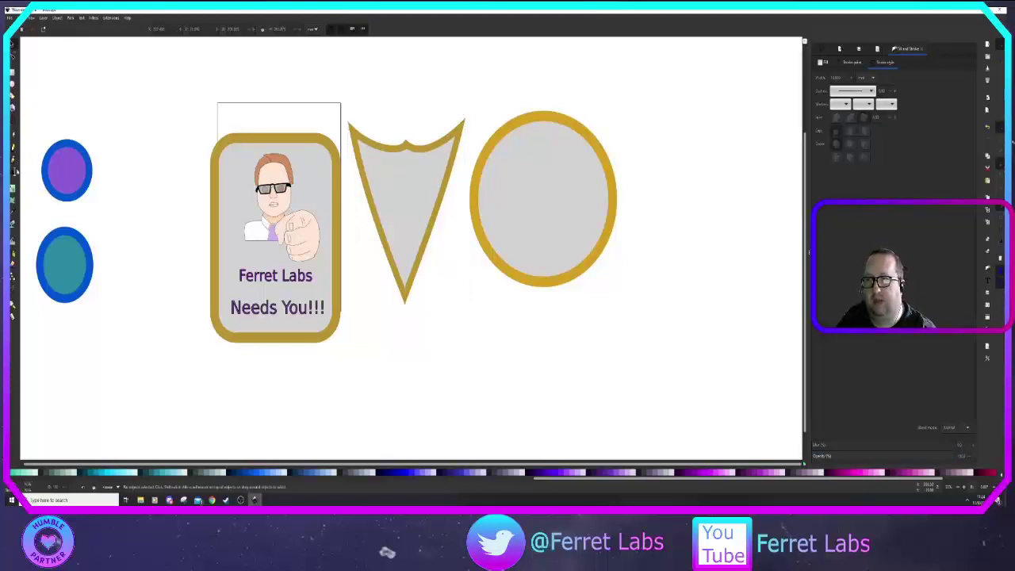
Step: Add the text "F" below the pointed shield and enlarge it to about half the shield's height
left_click(16, 173)
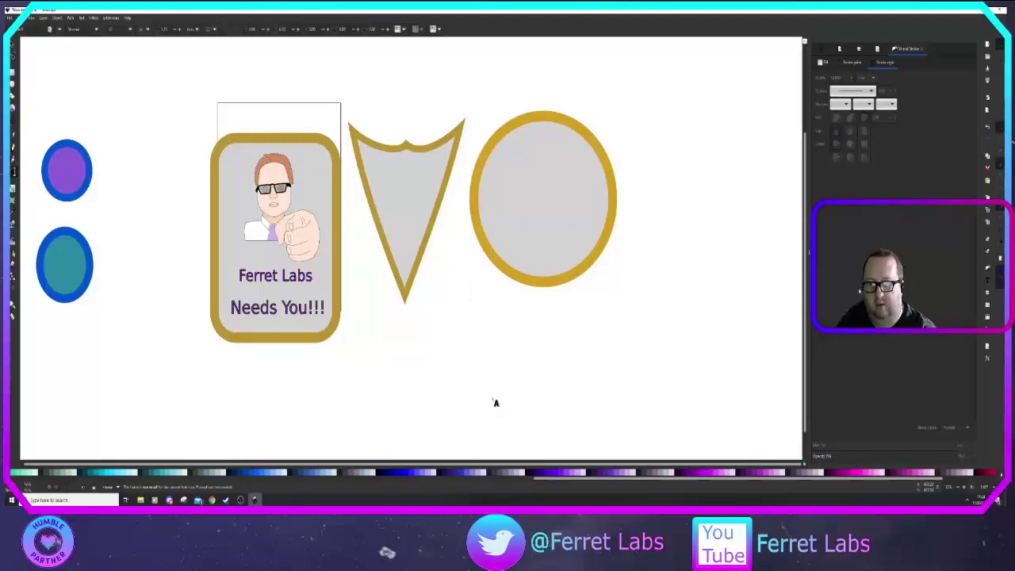
left_click(398, 328)
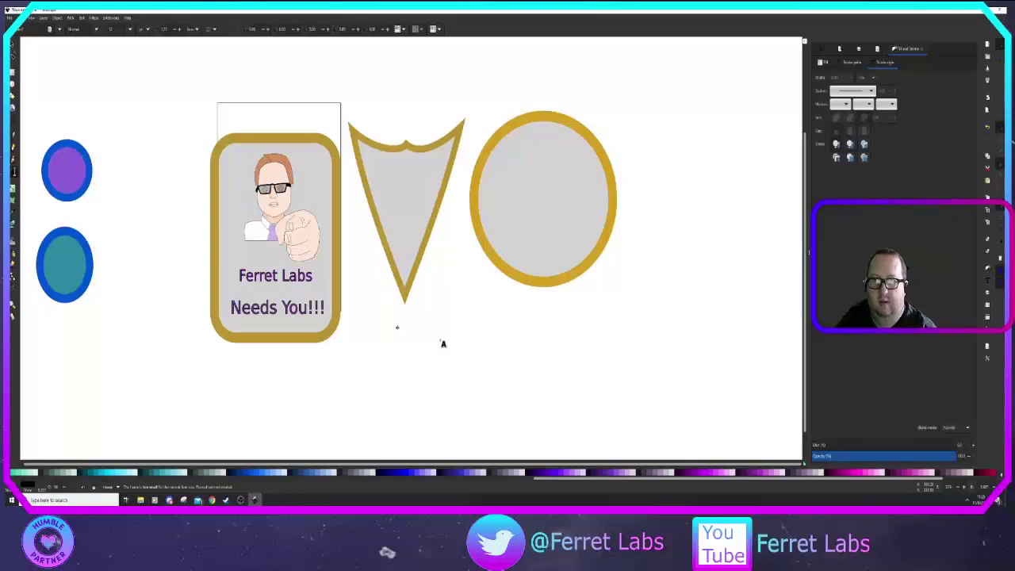
left_click(12, 44)
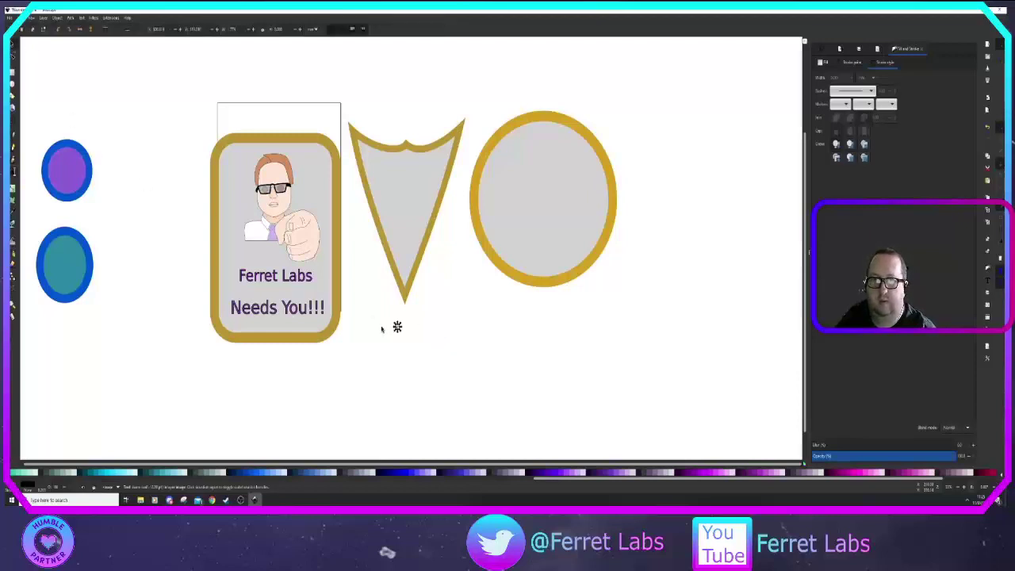
left_click_drag(401, 330, 449, 420)
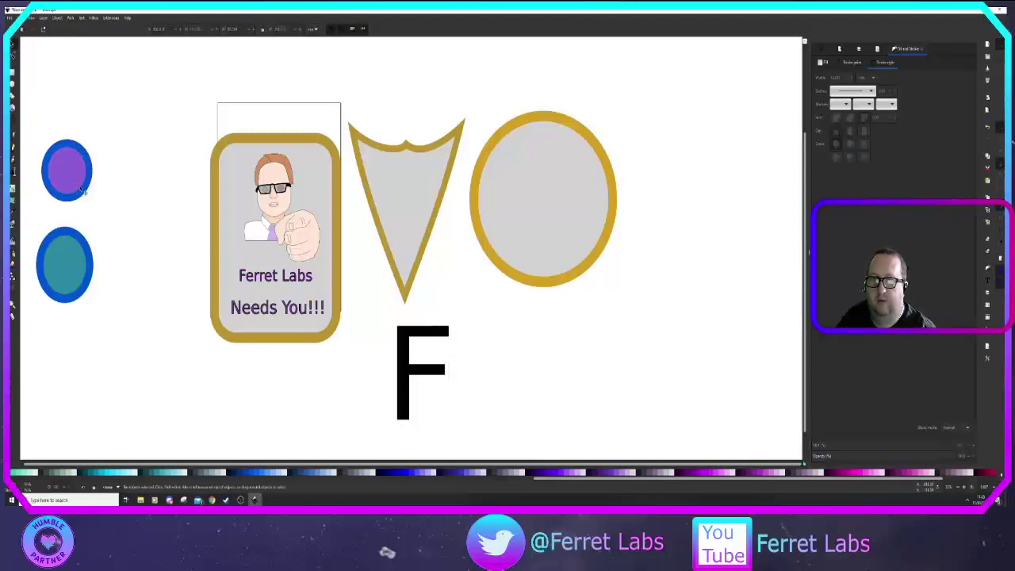
Step: Change the font of the large "F" to a decorative face with a notched stem and a curved upper bar
key("t")
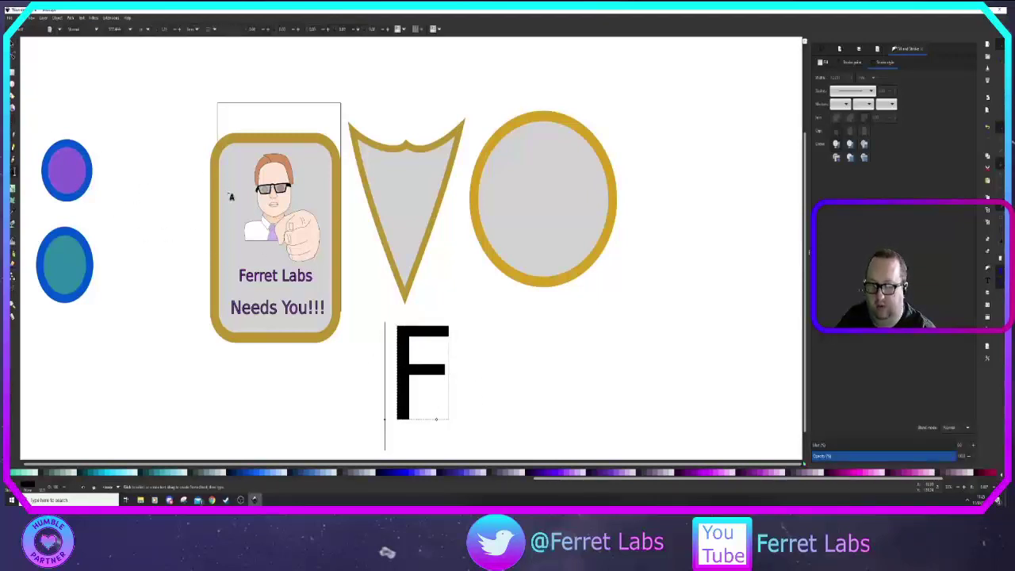
key("ctrl+a")
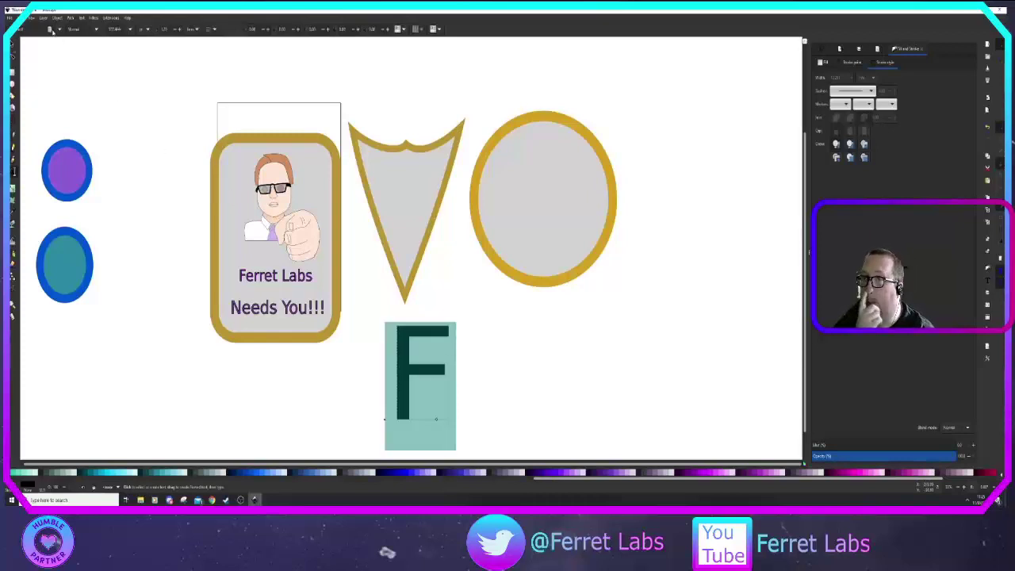
left_click(54, 30)
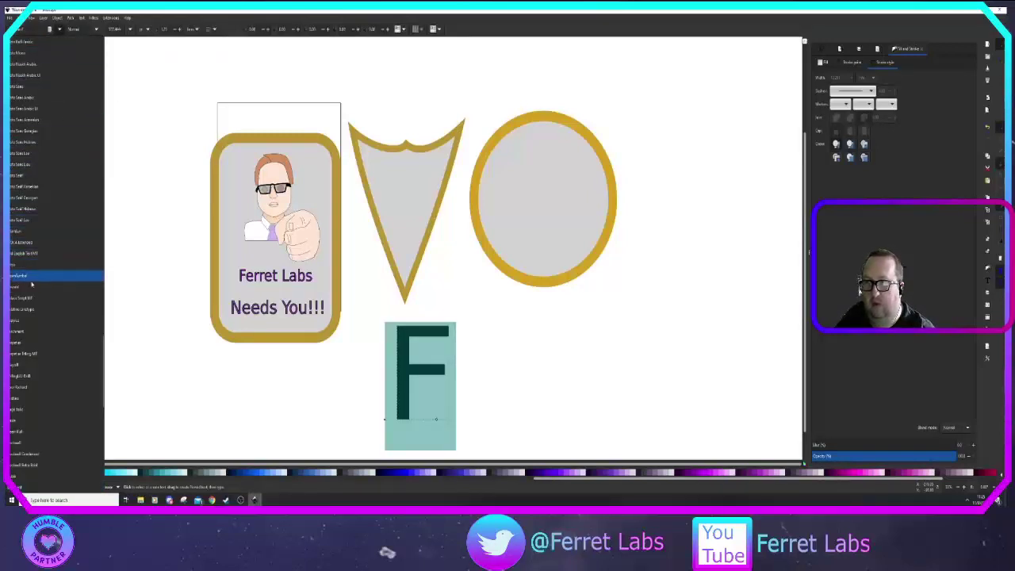
left_click(31, 287)
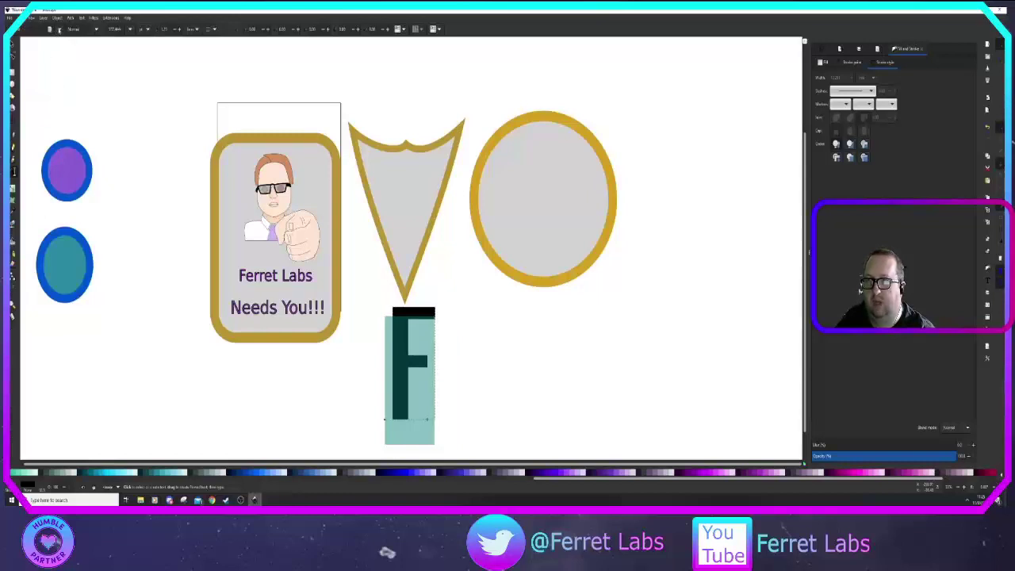
left_click(54, 30)
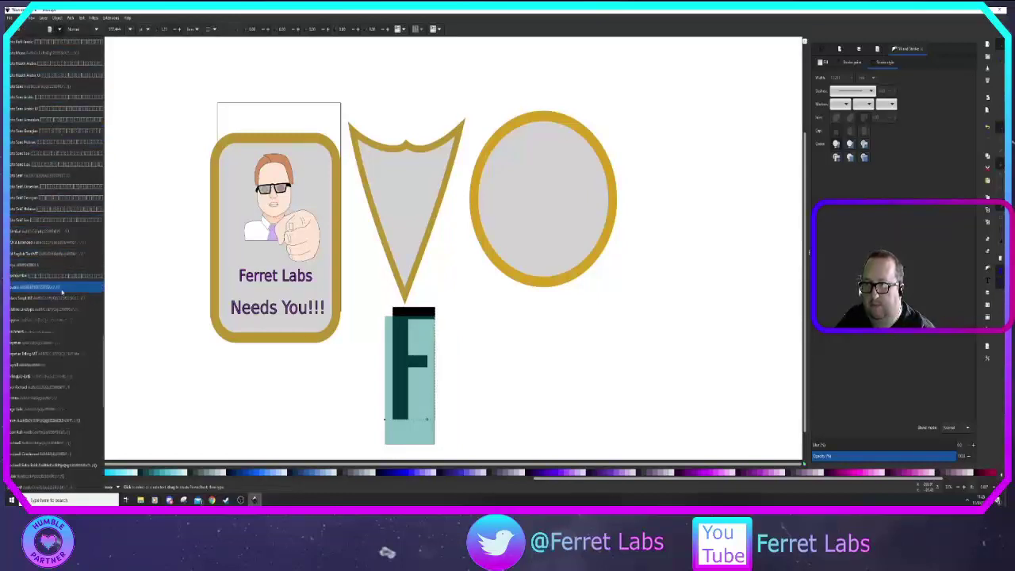
scroll(64, 338, "up", 10)
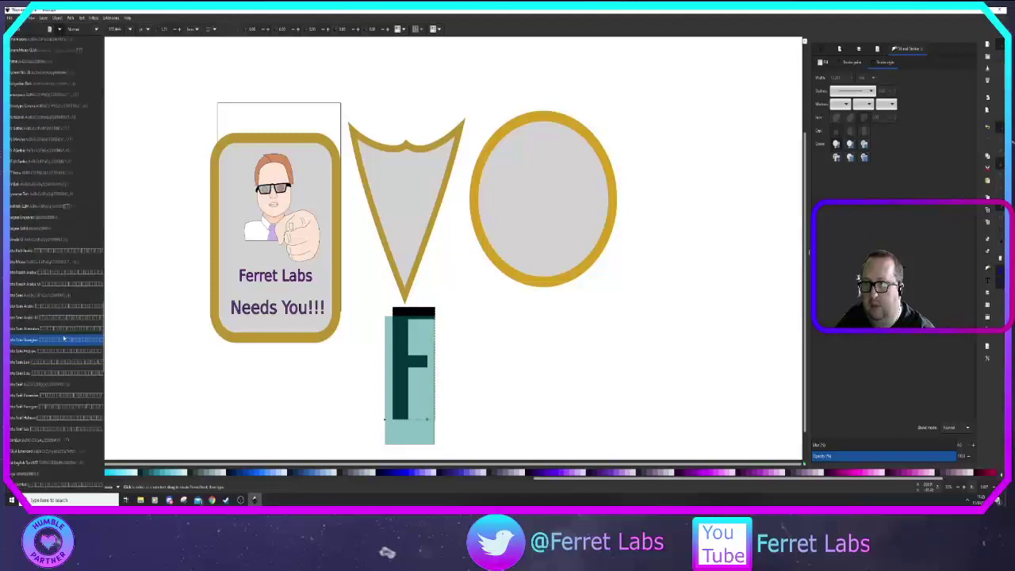
scroll(63, 338, "up", 5)
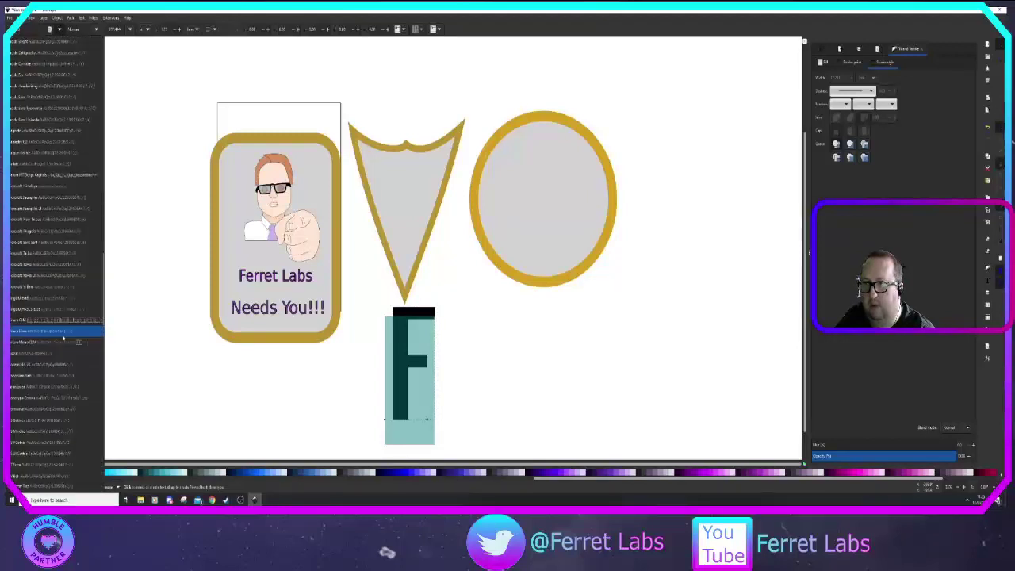
scroll(62, 337, "up", 5)
scroll(61, 337, "up", 4)
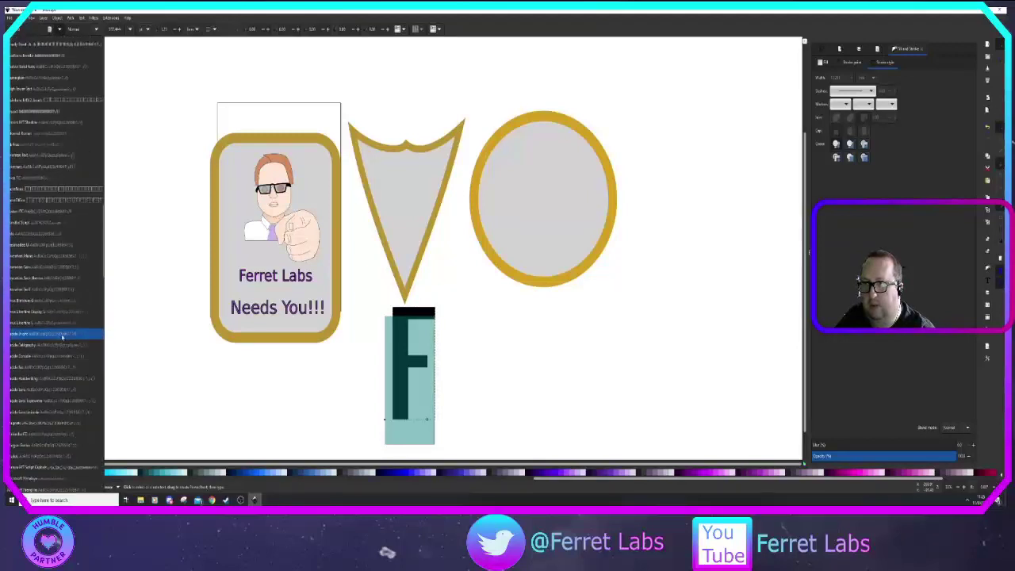
left_click(59, 172)
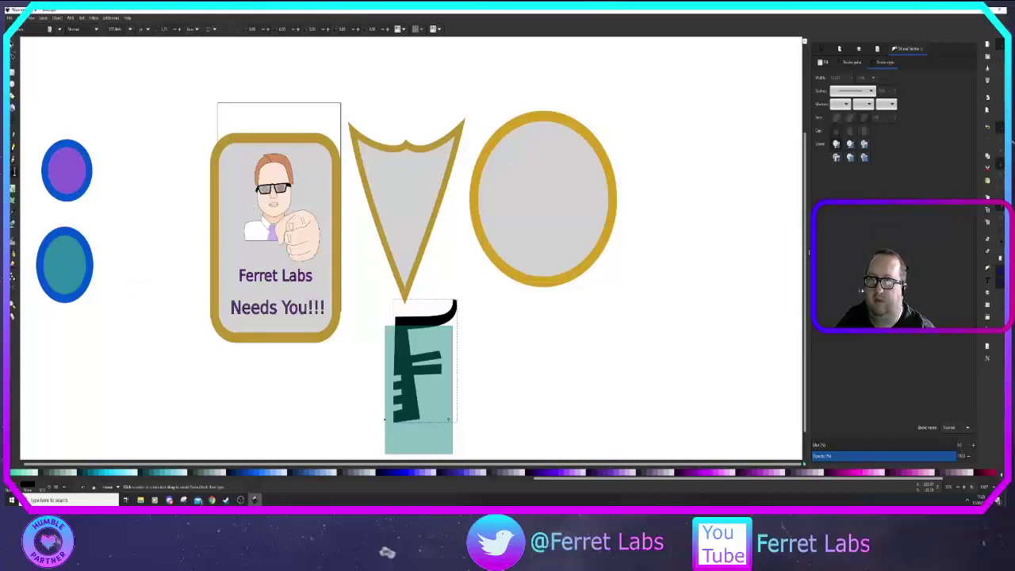
left_click(12, 45)
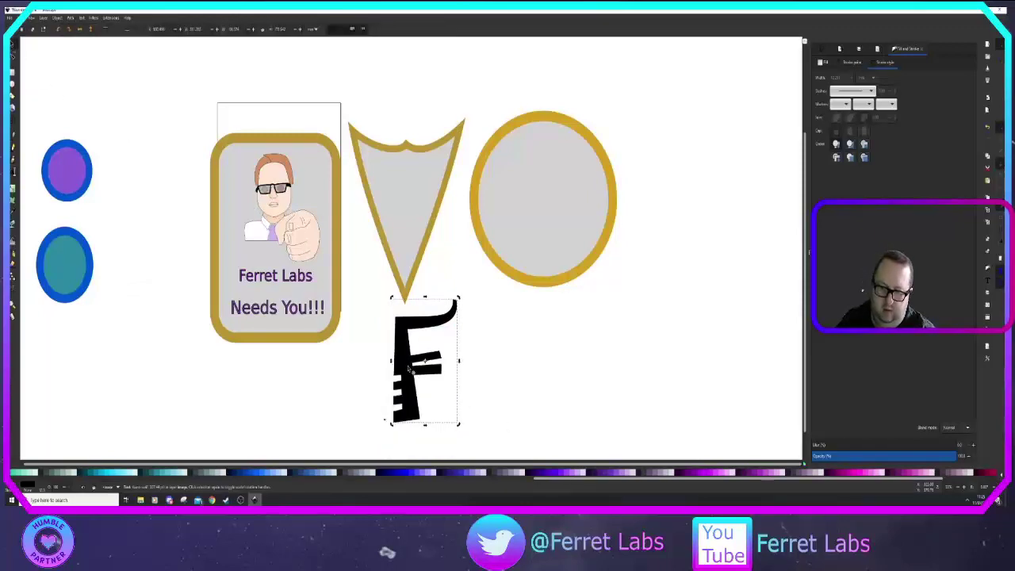
Step: Duplicate the large "F", place the copy below the gold-bordered circle, and change its text to "L"
key("ctrl+c")
key("ctrl+v")
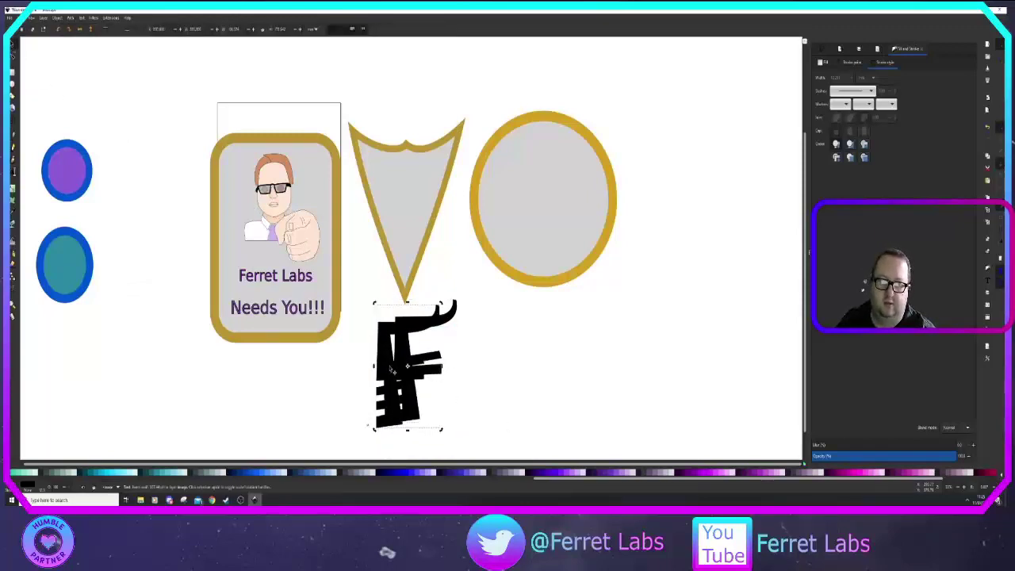
left_click_drag(392, 370, 530, 362)
double_click(529, 362)
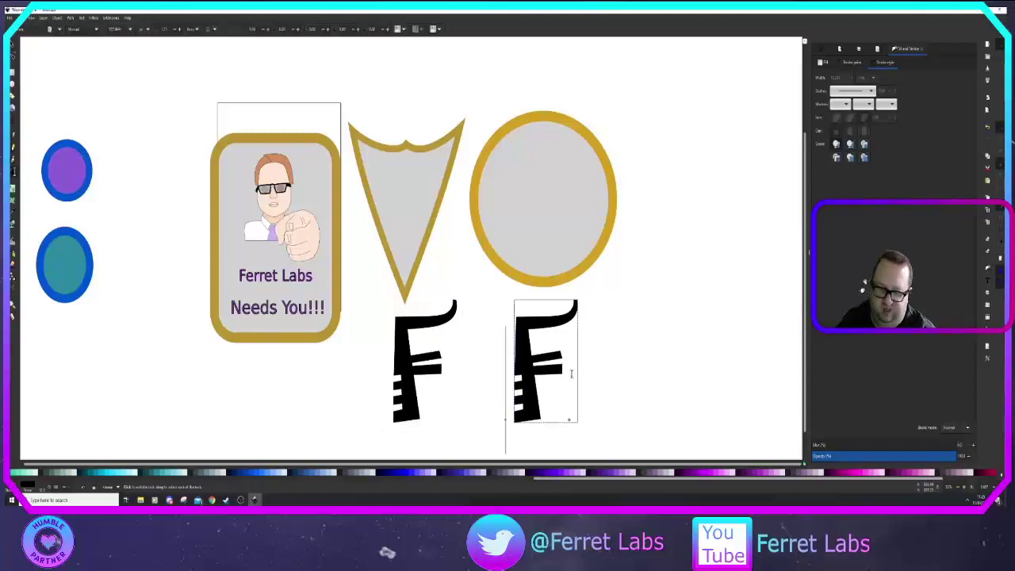
key("ctrl+a")
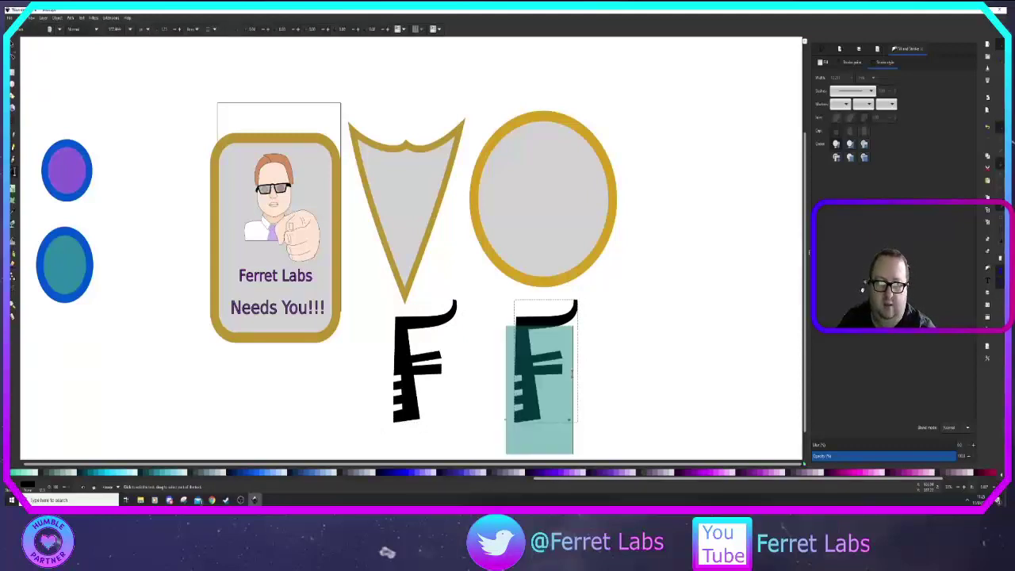
type("L")
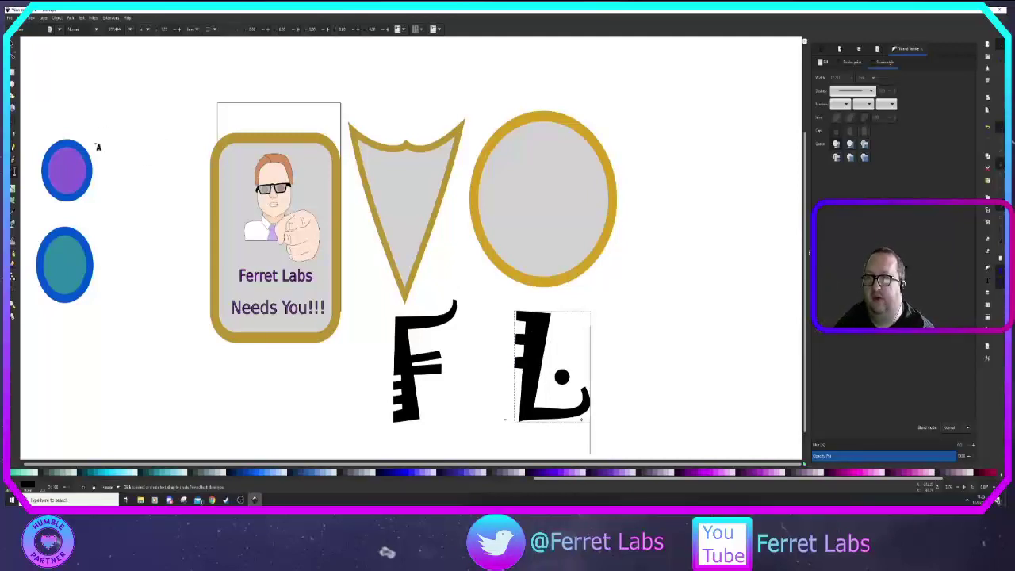
Step: Move the "F" and "L" side by side over the pointed shield
left_click(12, 44)
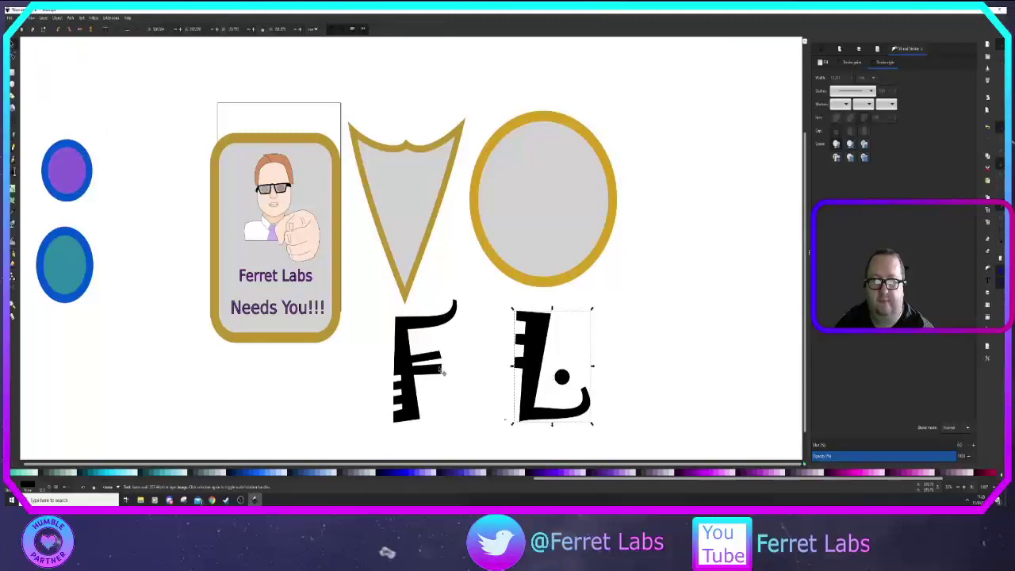
left_click_drag(404, 363, 360, 216)
left_click_drag(540, 375, 440, 230)
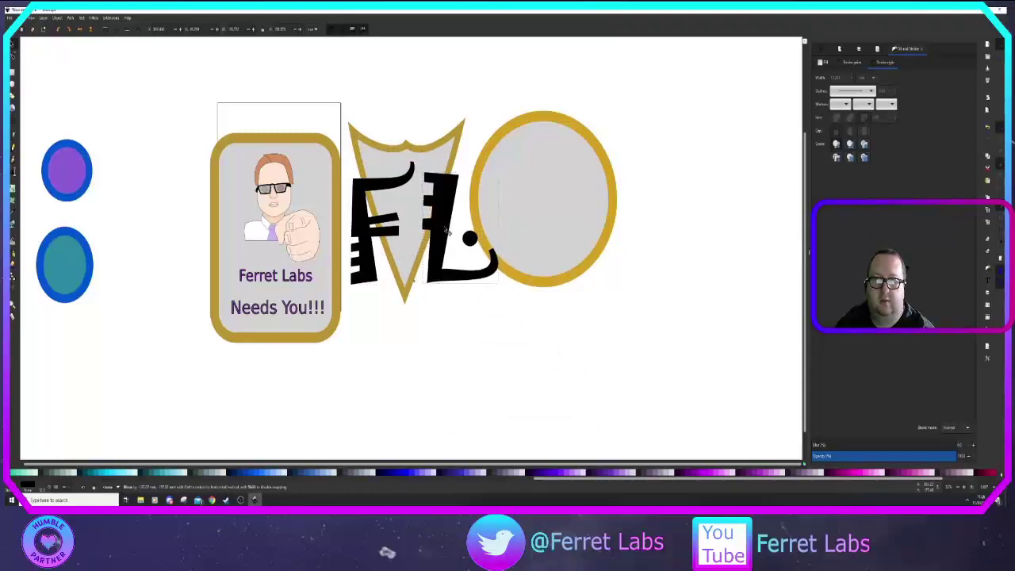
Step: Move the whole badge next to the two blue-bordered ellipses and enlarge the pointed shield to about twice its width
left_click_drag(192, 103, 217, 301)
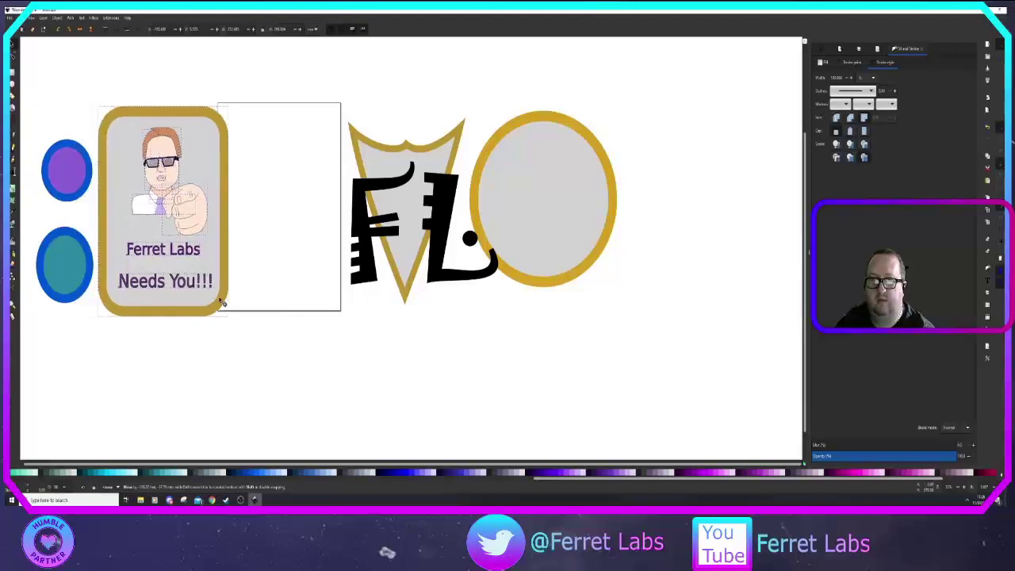
left_click(361, 152)
left_click_drag(349, 306, 240, 425)
Step: Reposition the "F" and "L" side by side in the upper part of the enlarged shield
left_click(559, 338)
left_click_drag(514, 309, 338, 168)
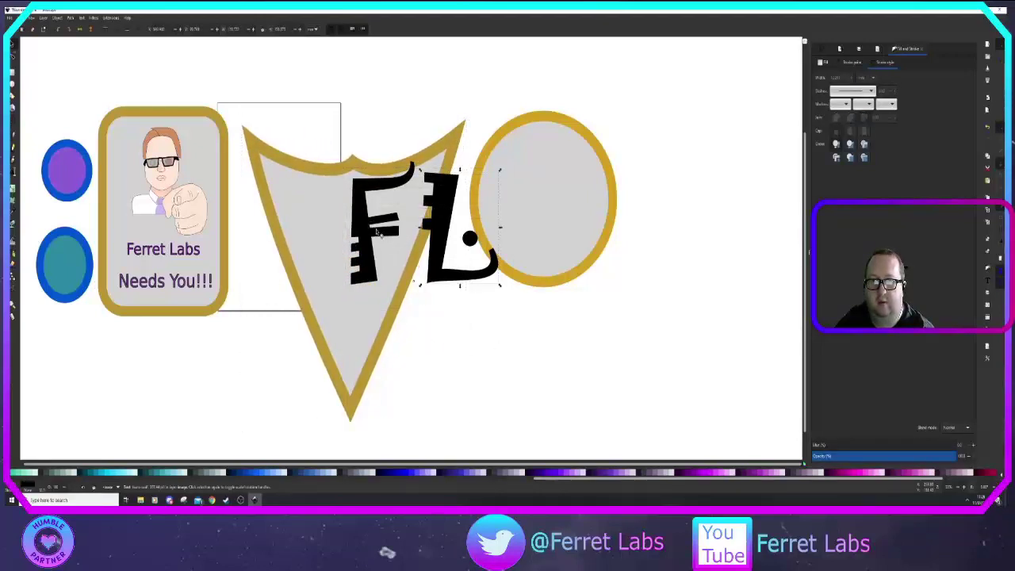
left_click(364, 230)
left_click_drag(363, 230, 303, 246)
mouse_move(444, 225)
left_mouse_down()
mouse_move(403, 242)
mouse_move(376, 239)
left_mouse_up()
left_click(451, 351)
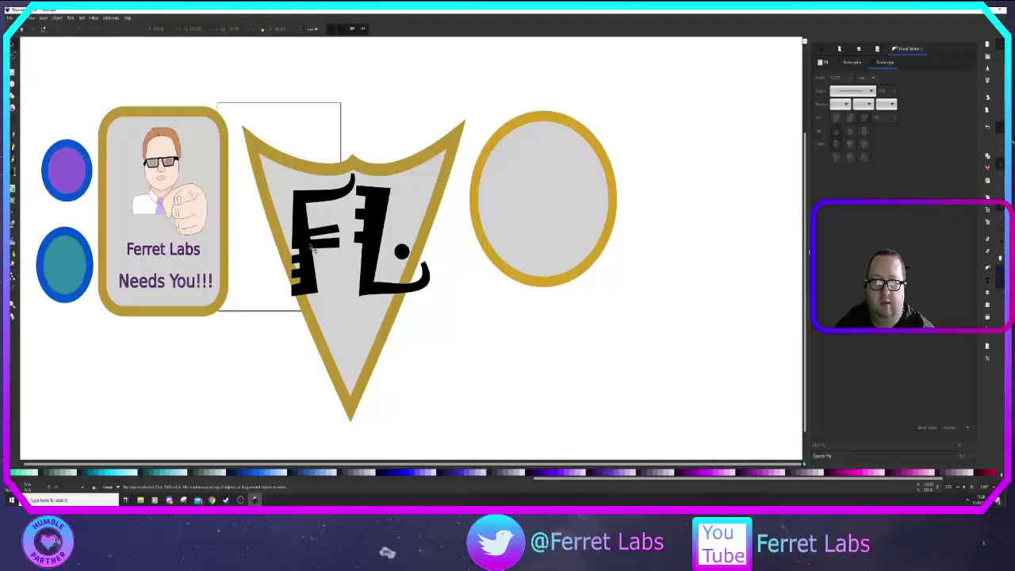
Step: Fill the "F" with blue-violet and the "L" with dark purple
left_click(310, 246)
left_click(545, 473)
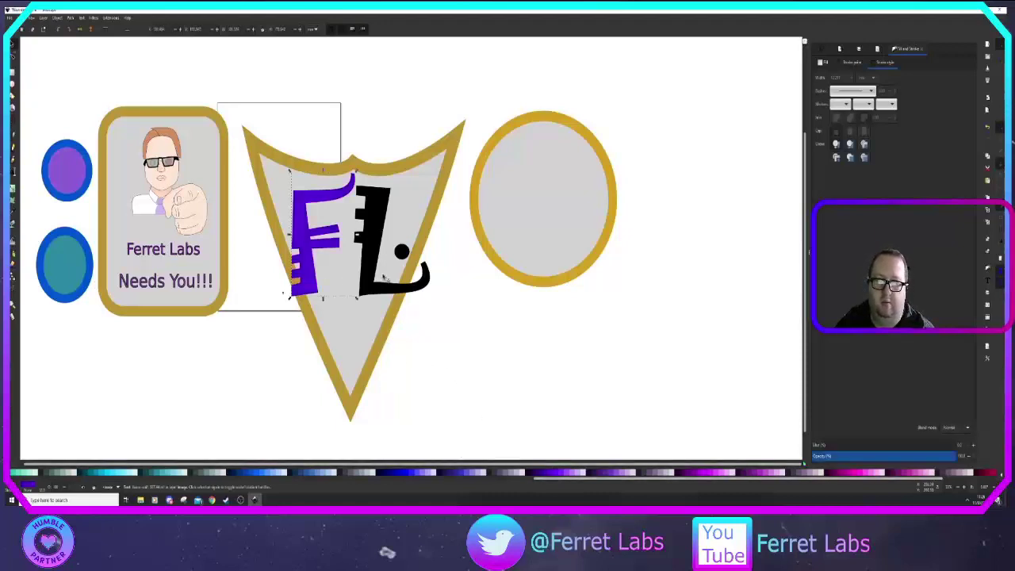
left_click(375, 247)
left_click(537, 472)
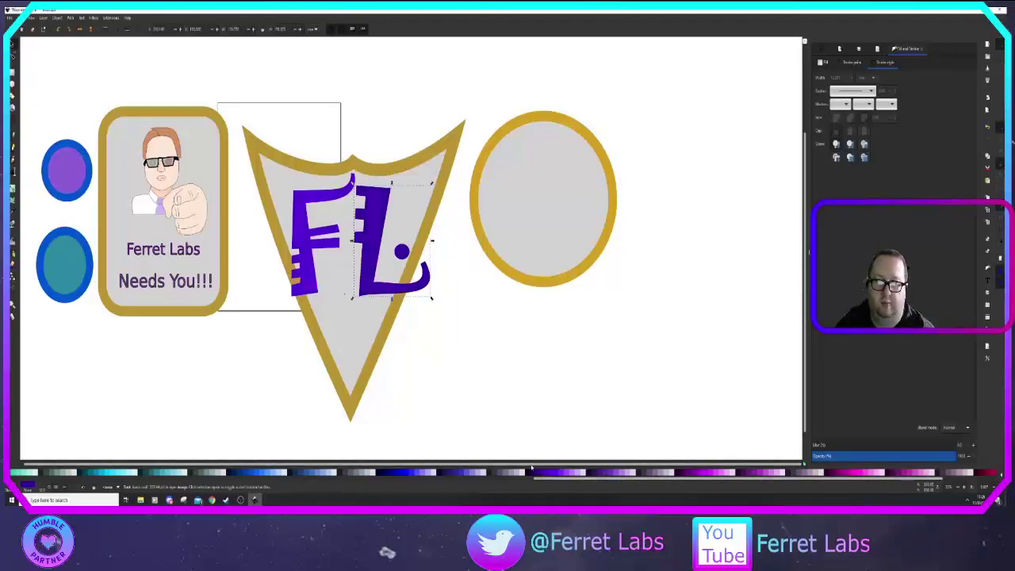
Step: Fill both the "F" and the "L" on the shield with the same medium purple
left_click(314, 247)
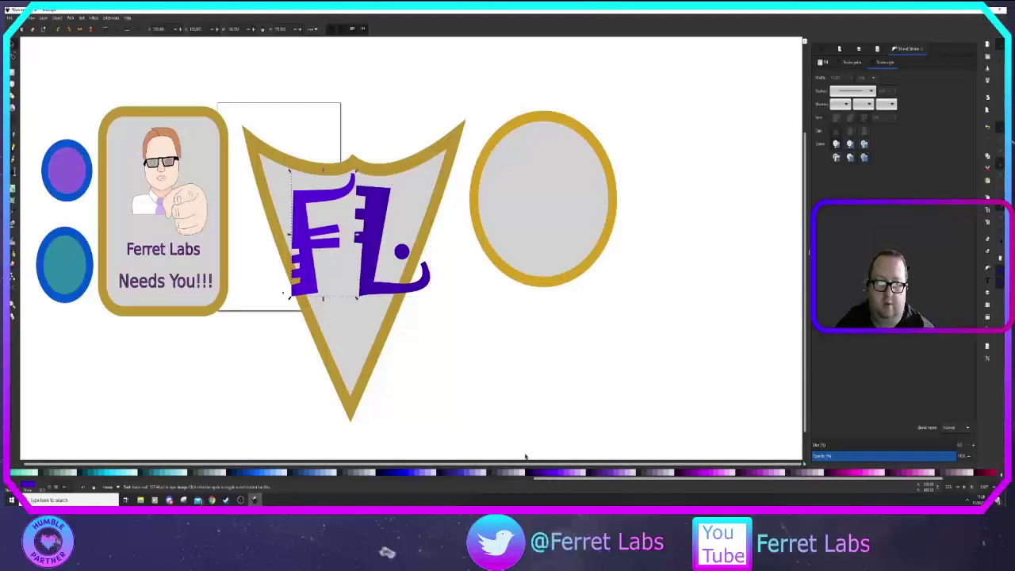
left_click(527, 471)
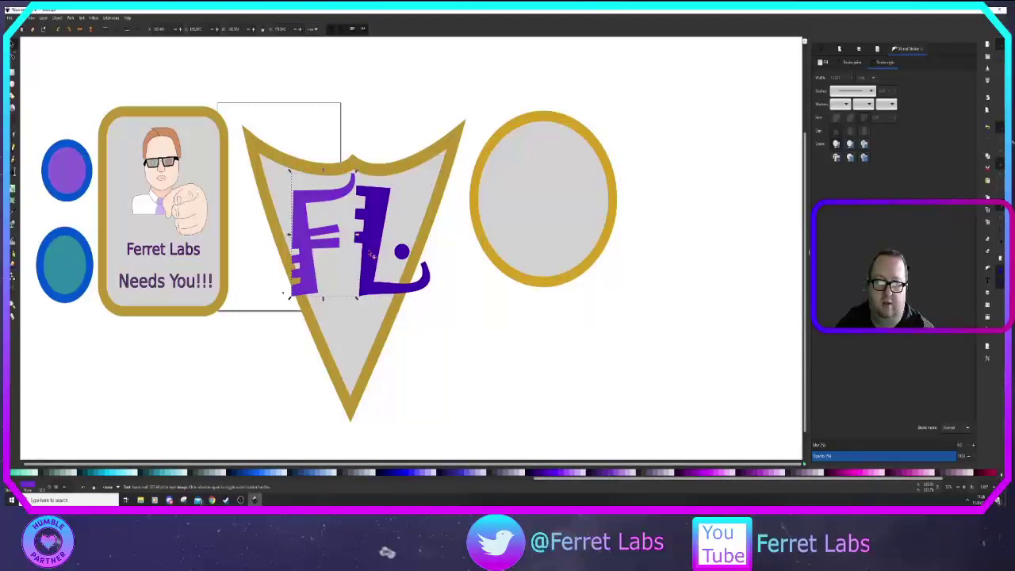
left_click(373, 254)
left_click(527, 471)
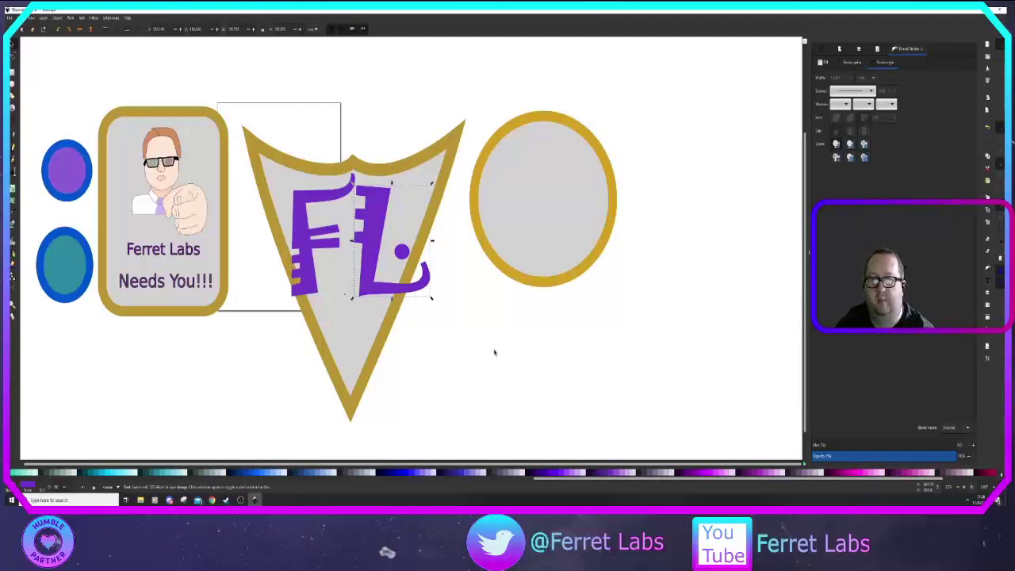
left_click(522, 434)
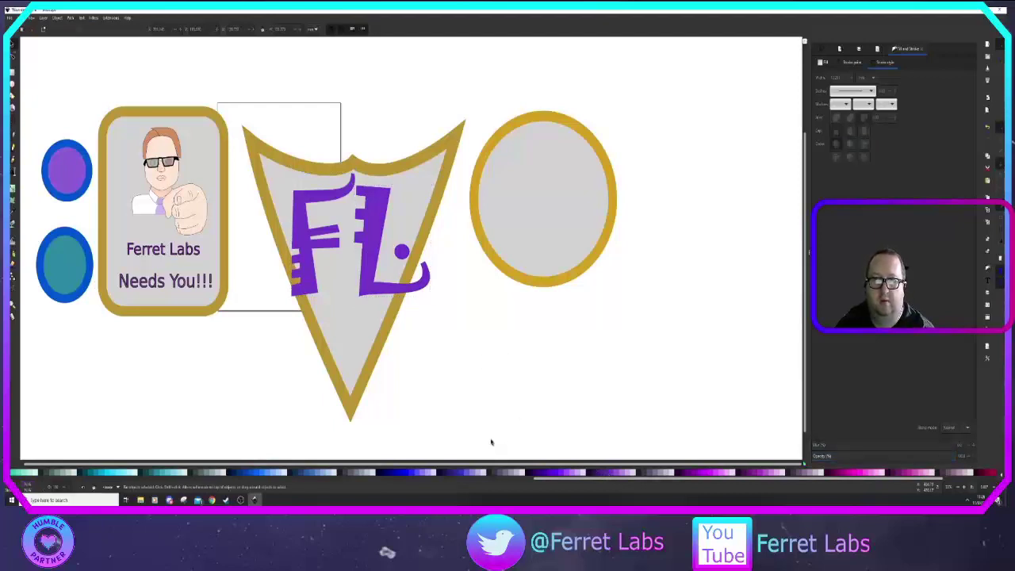
Step: Scale the "F" and "L" down together to fit inside the shield's border and center them in its upper part
left_click_drag(479, 334, 262, 154)
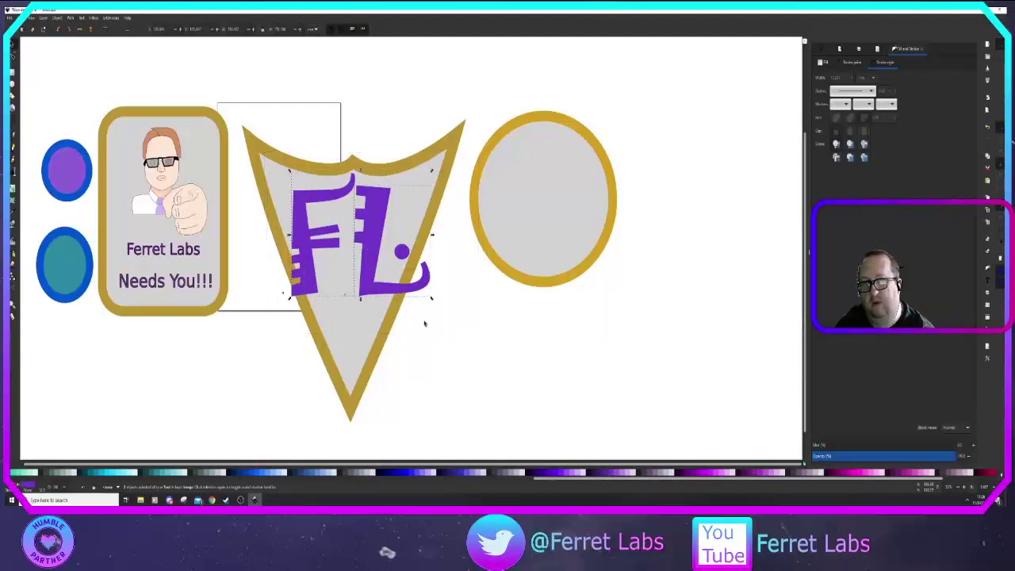
left_click_drag(431, 298, 398, 275)
left_click_drag(392, 272, 392, 269)
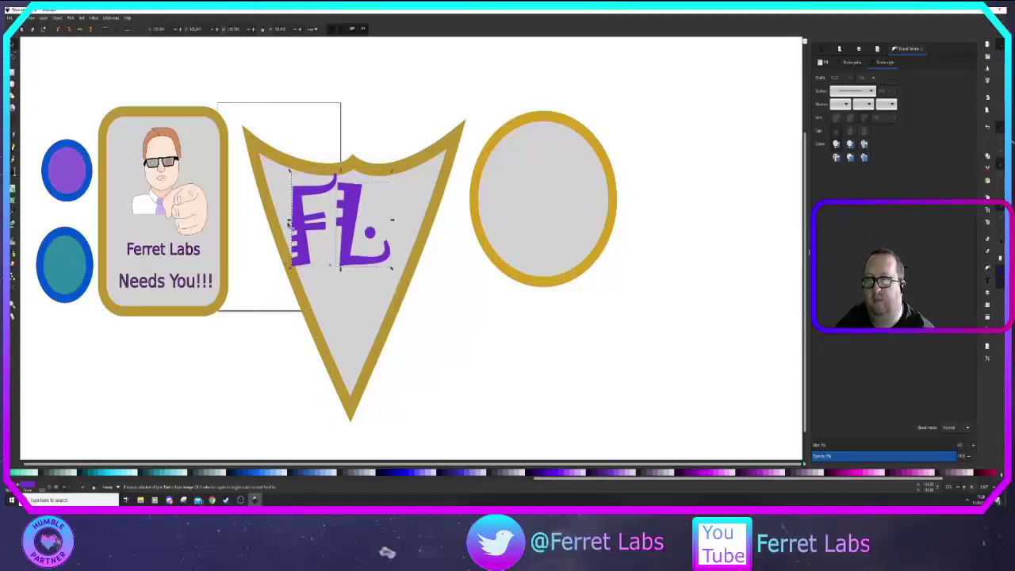
left_click_drag(357, 215, 369, 222)
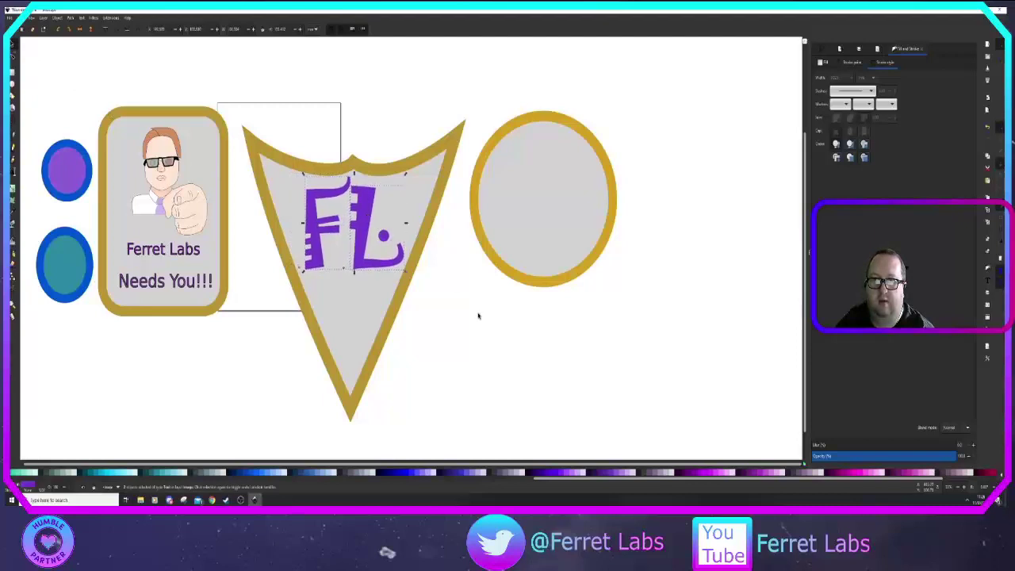
left_click(470, 339)
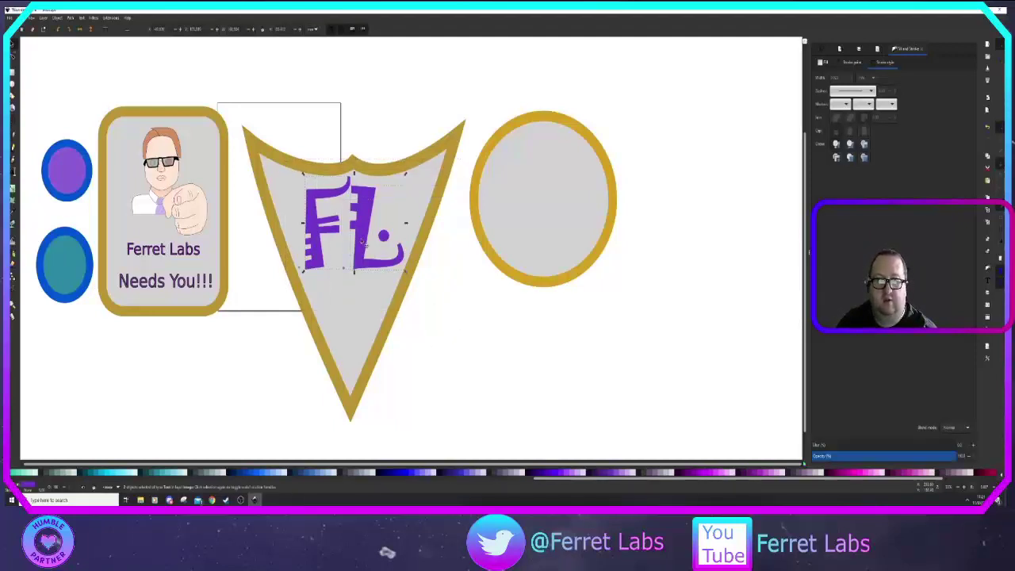
Step: Try the purple "FL" letters on the gold-bordered circle and return them to the shield
left_click_drag(369, 208, 557, 192)
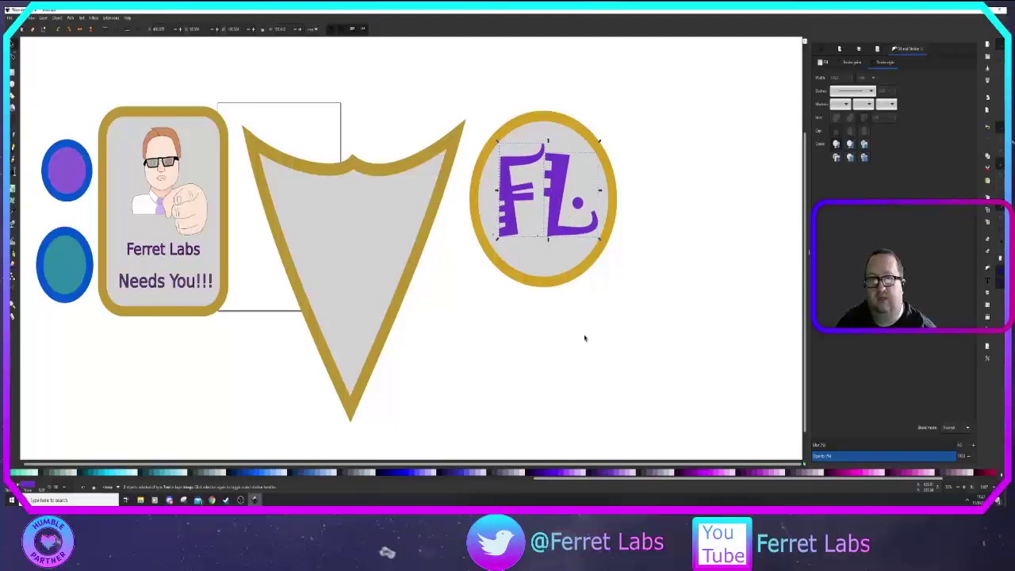
left_click_drag(558, 203, 364, 231)
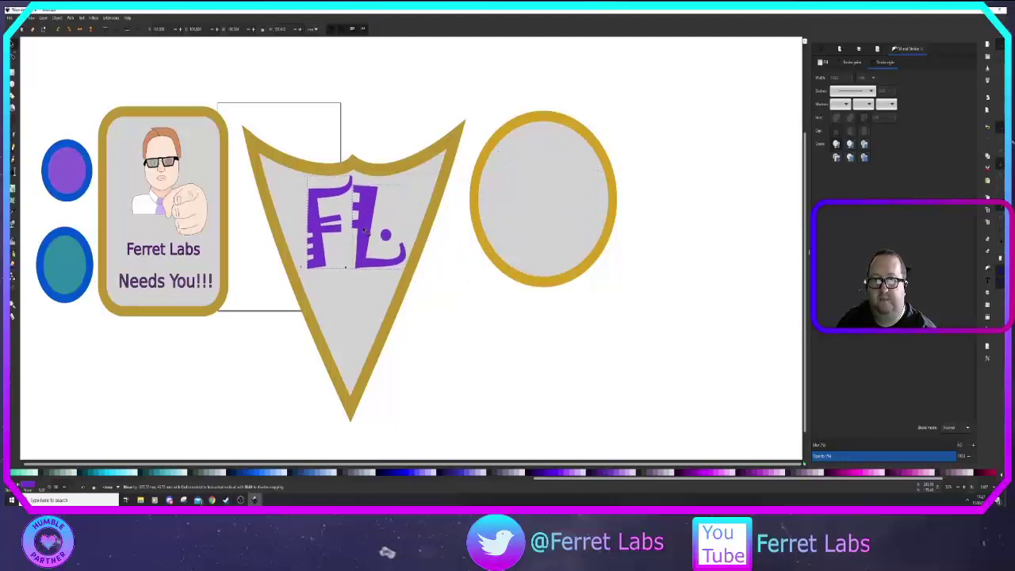
left_click(467, 334)
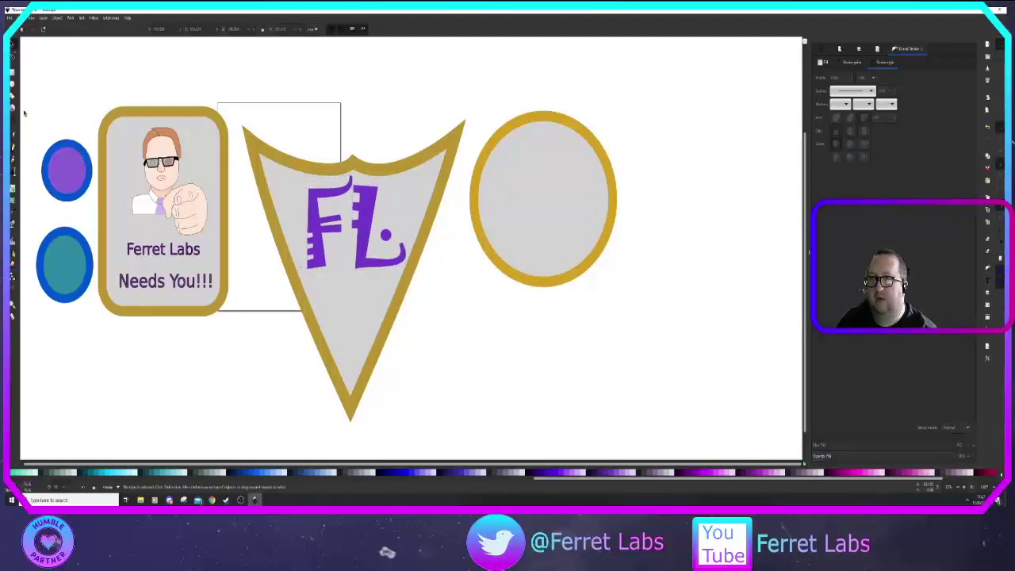
Step: Draw a closed straight-sided flask outline with a narrow neck and flared base below the letters on the shield
key("b")
left_click(323, 323)
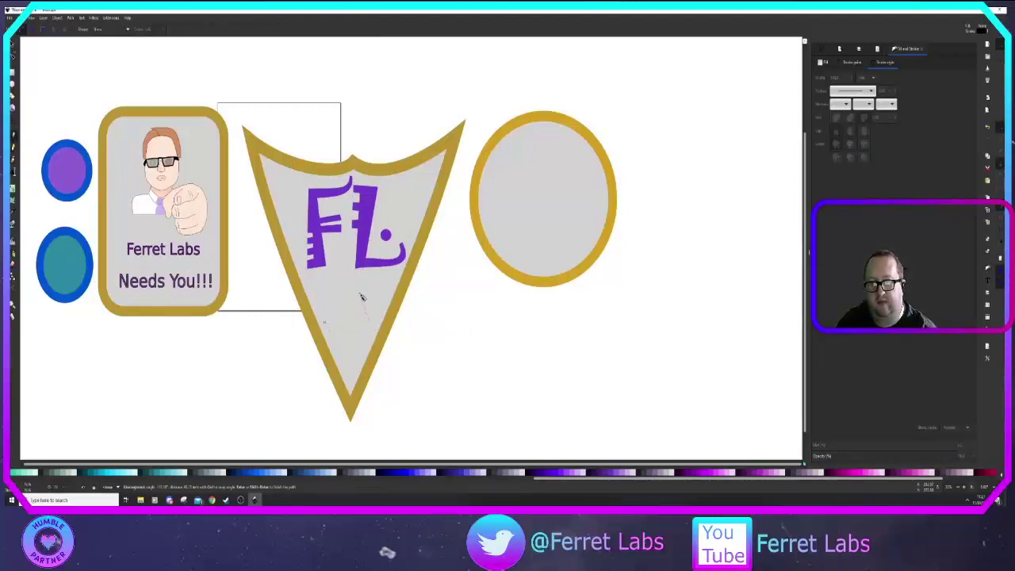
left_click(337, 271)
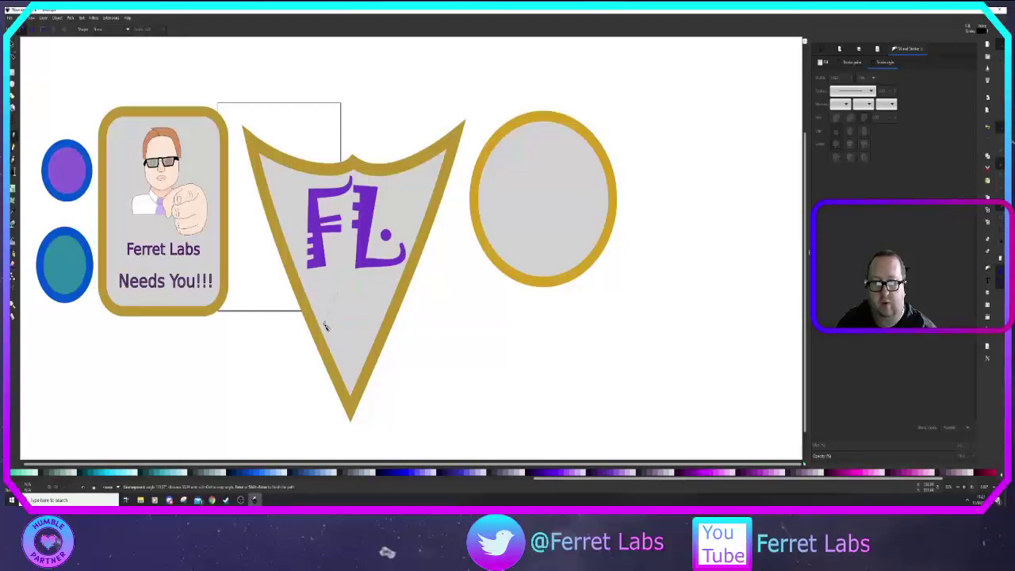
left_click(325, 324)
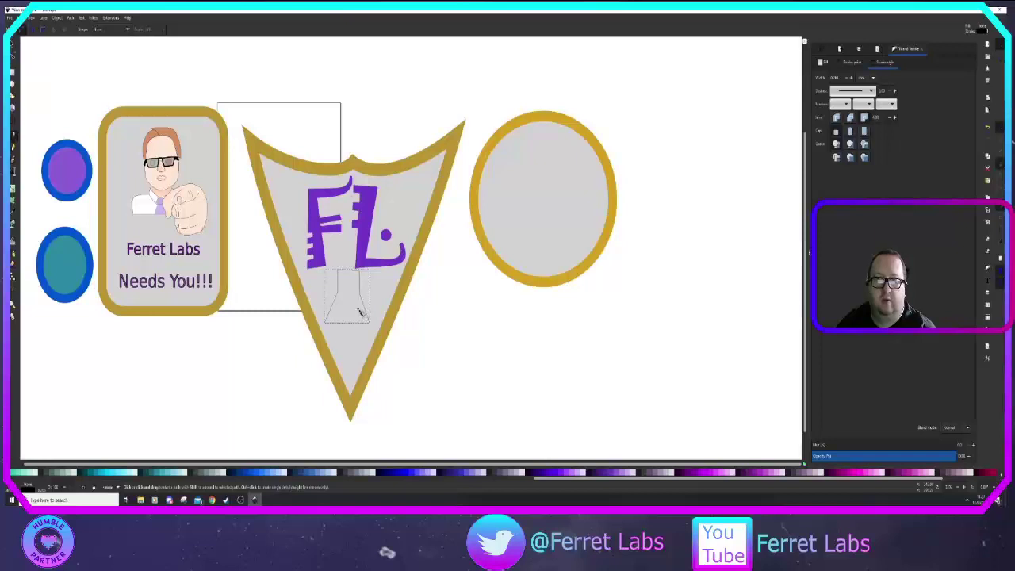
Step: Curve the flask's lower sides outward, its base downward and its top edge slightly downward by reshaping the path segments
scroll(360, 313, "up", 1)
scroll(357, 309, "up", 2)
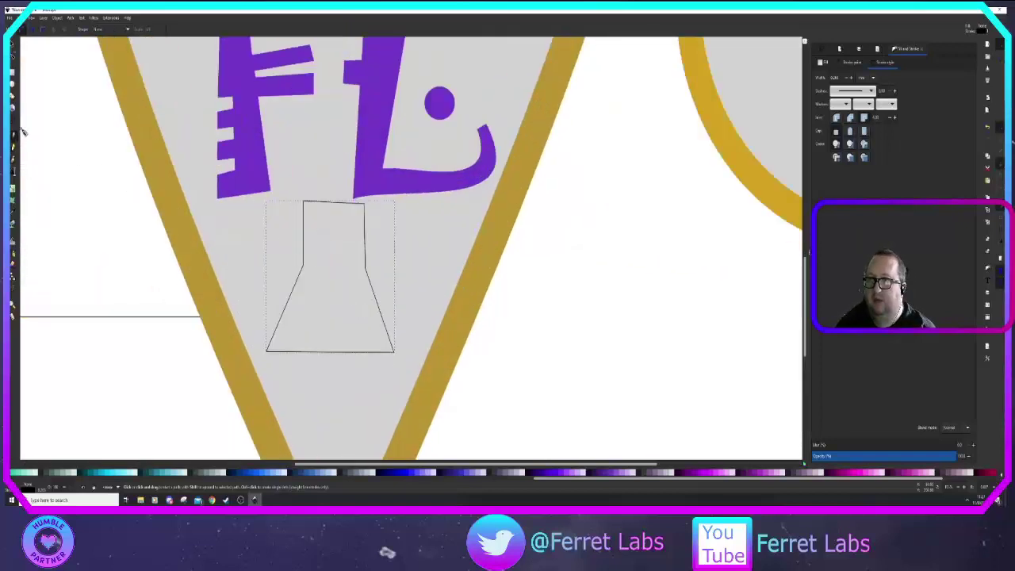
left_click(13, 56)
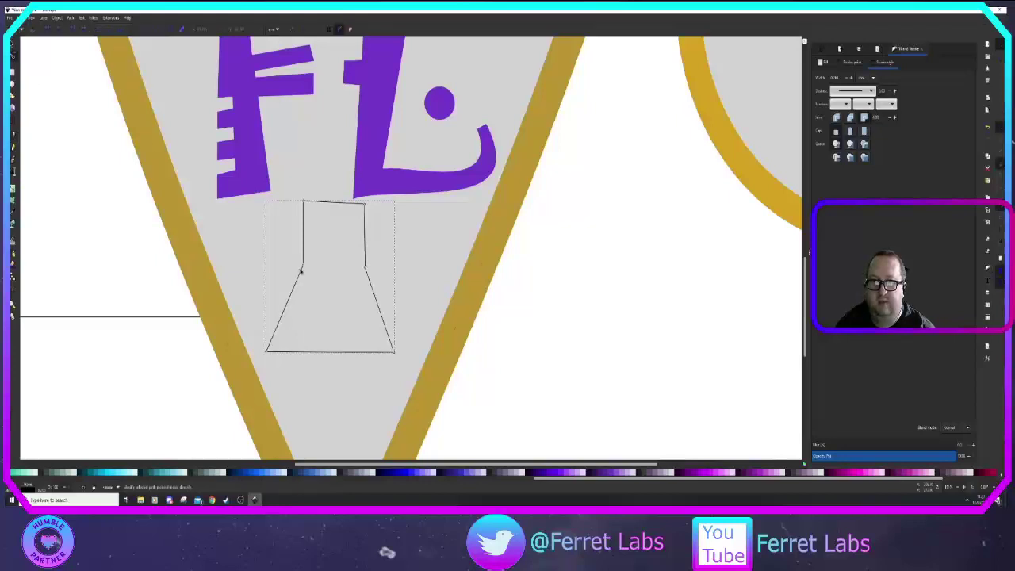
left_click_drag(303, 266, 303, 269)
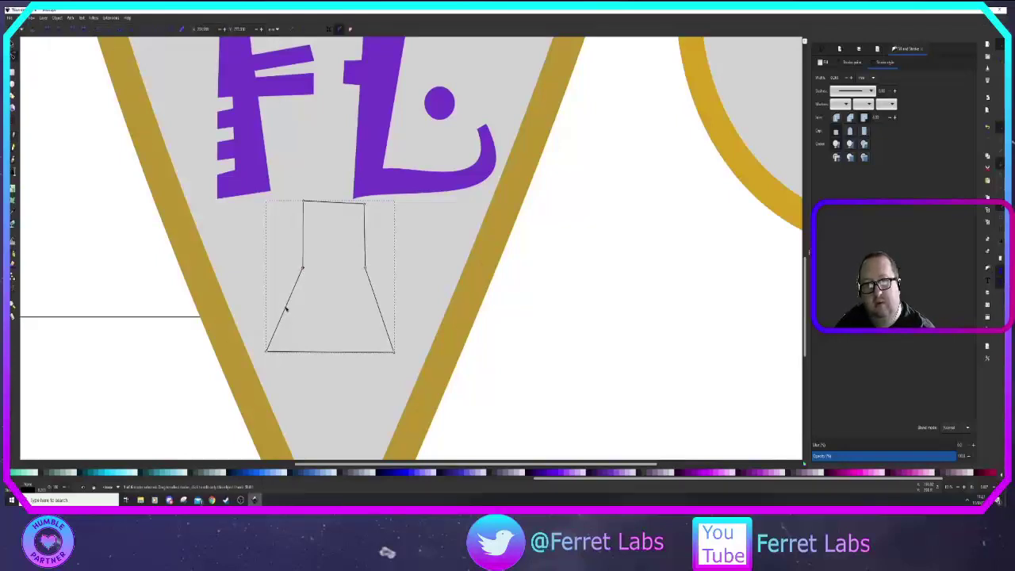
left_click_drag(287, 313, 277, 303)
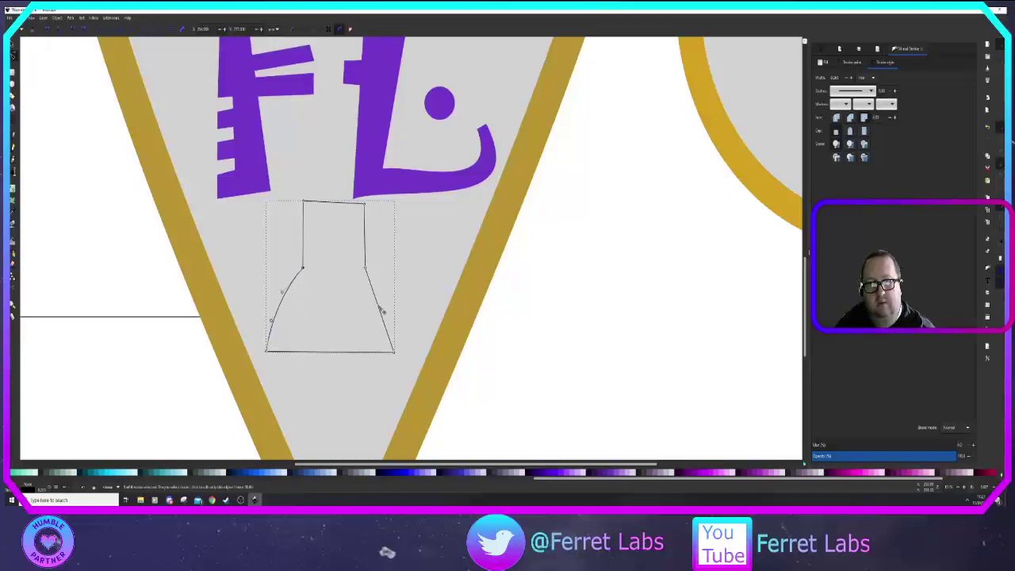
left_click_drag(379, 307, 387, 310)
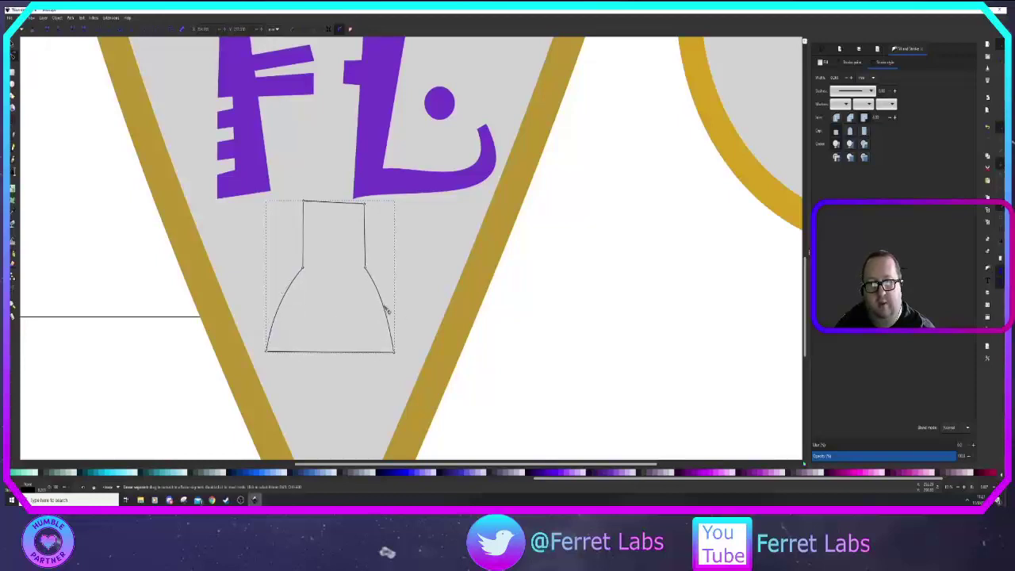
left_click_drag(335, 354, 335, 365)
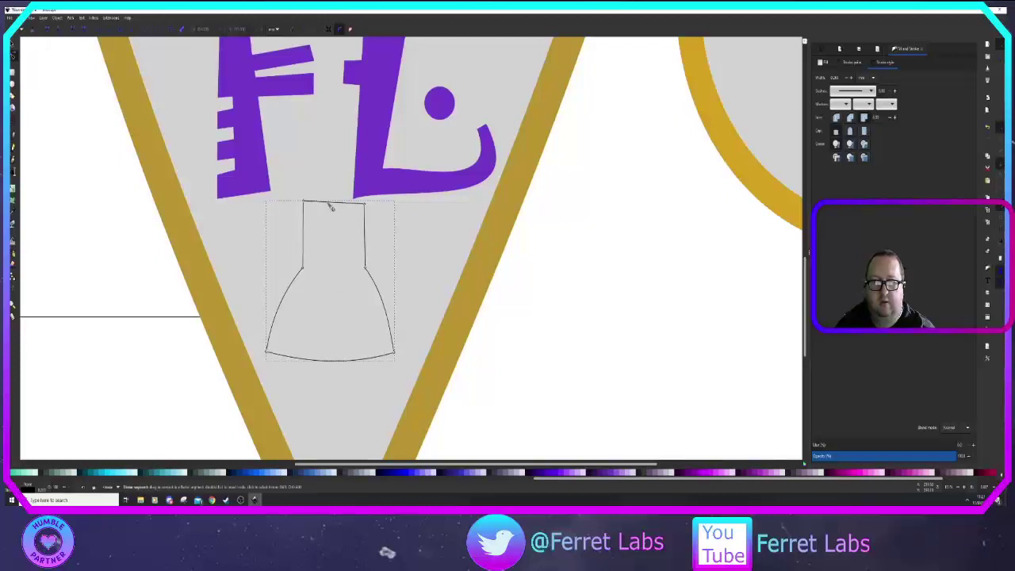
left_click_drag(332, 206, 336, 211)
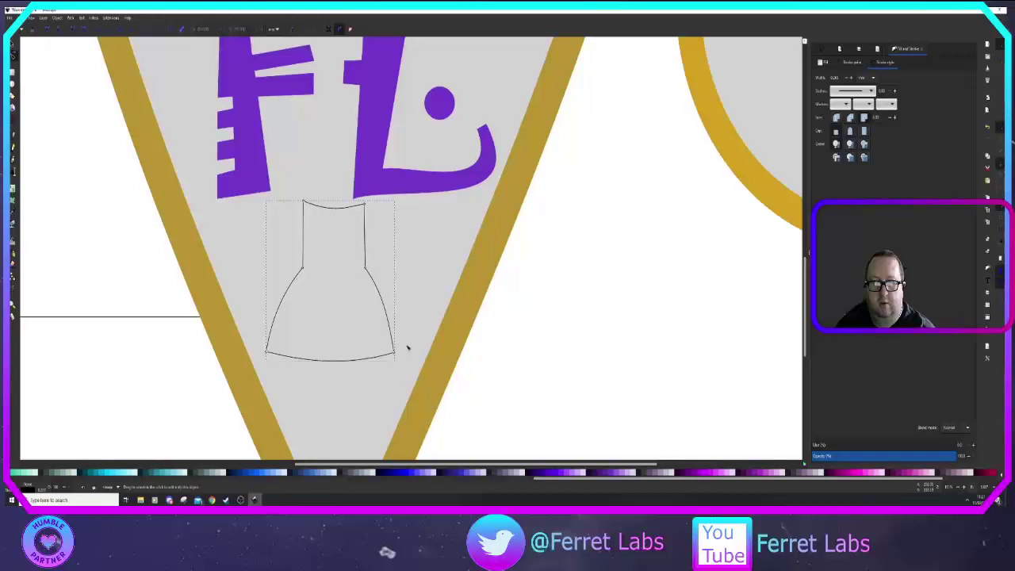
left_click(444, 311)
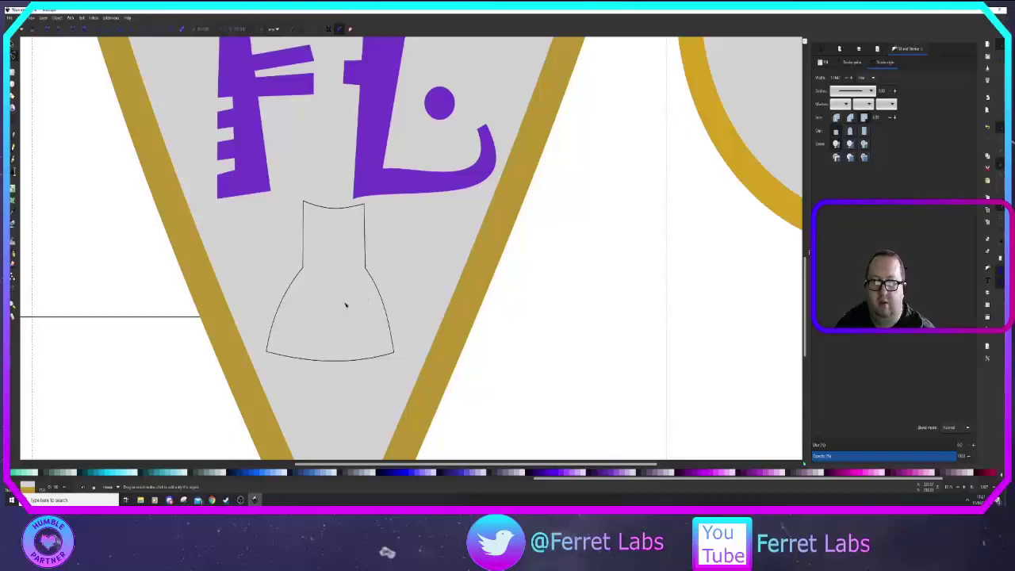
left_click(301, 273)
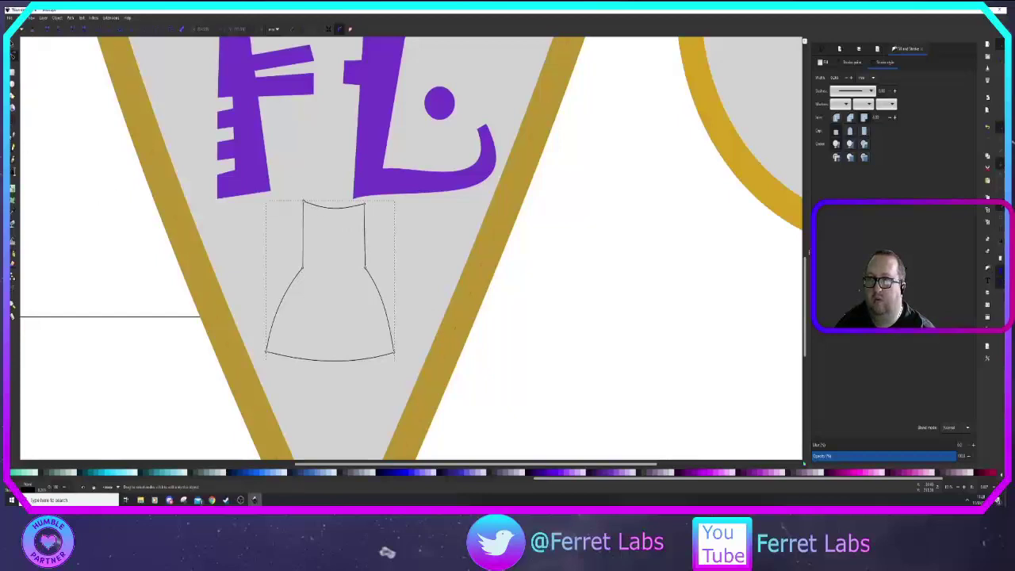
Step: Draw a line across the flask's mouth and bend it slightly upward to form an oval rim
key("b")
left_click(303, 203)
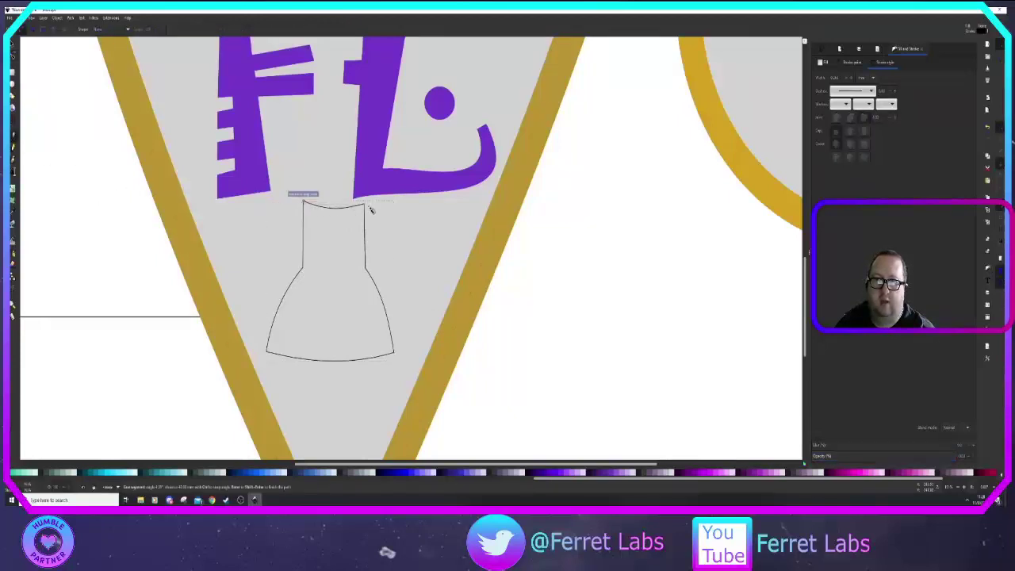
double_click(366, 206)
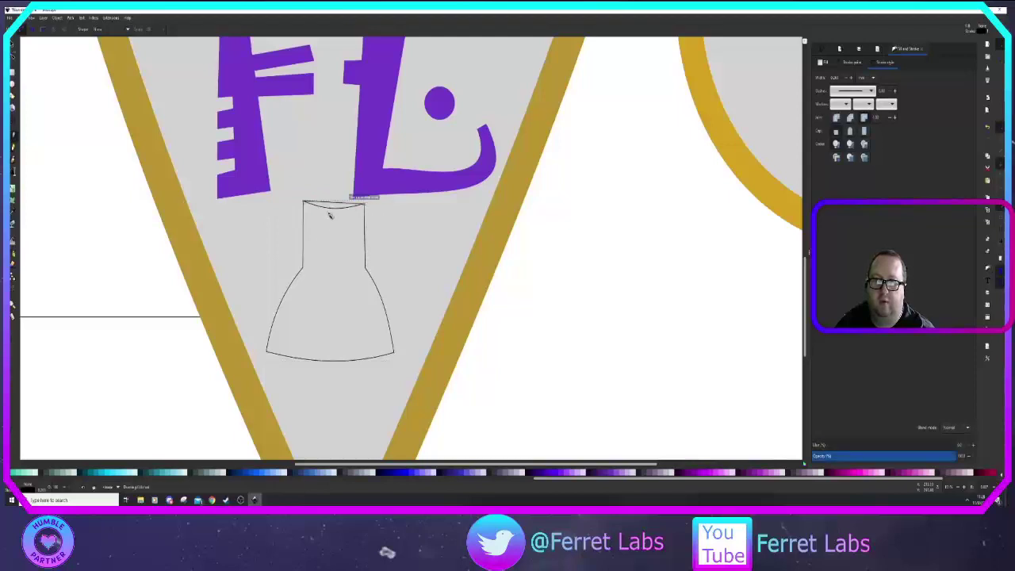
key("n")
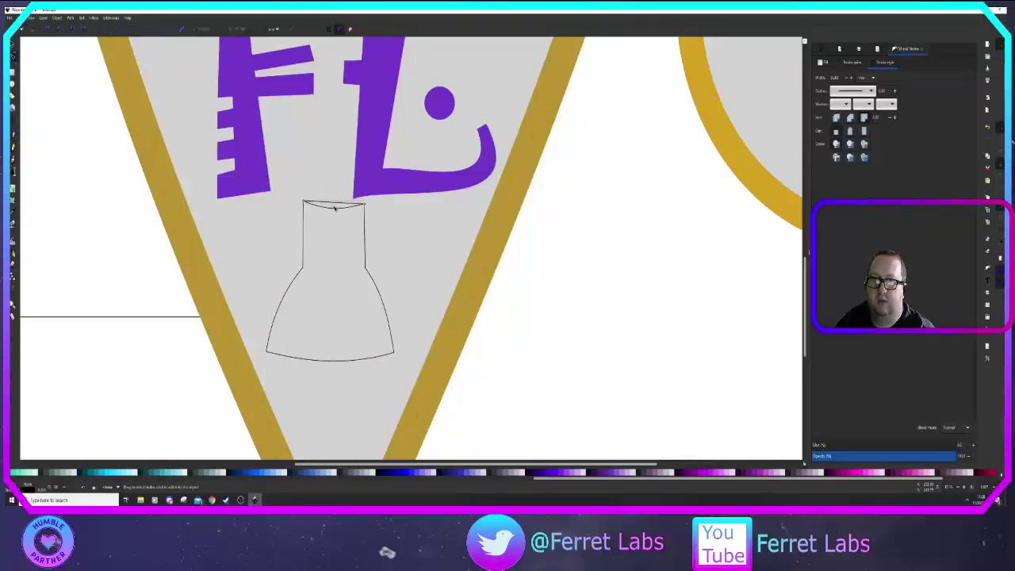
left_click(338, 205)
left_click_drag(337, 200, 338, 203)
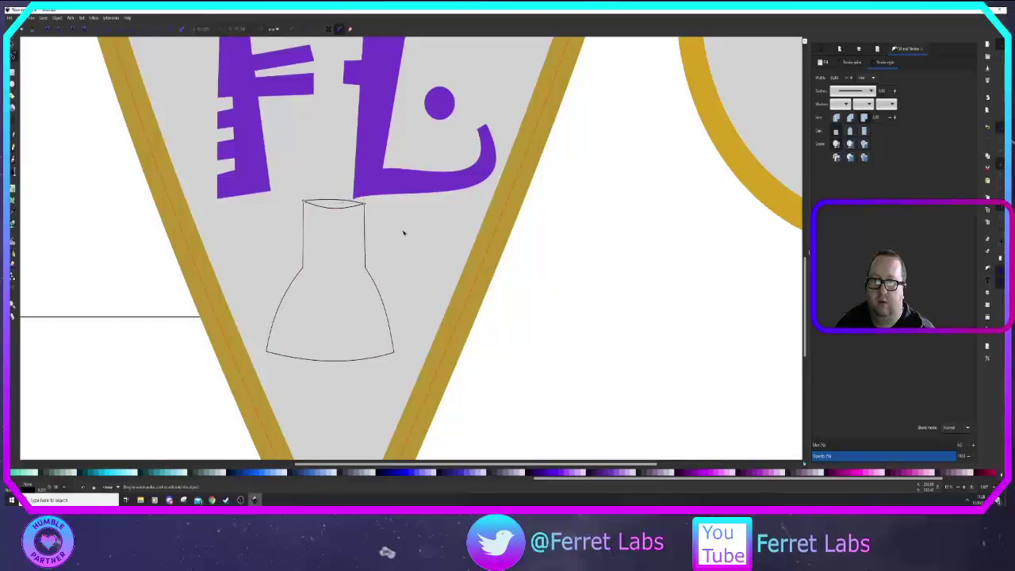
left_click(442, 268)
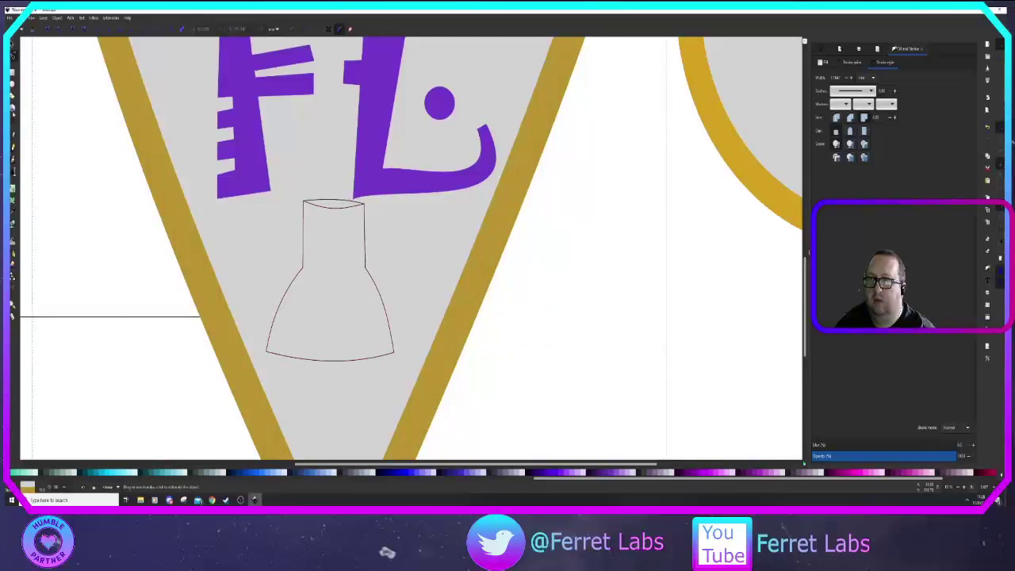
Step: Draw a closed four-sided liquid shape inside the flask's base and curve its edges to follow the flask outline
left_click(13, 141)
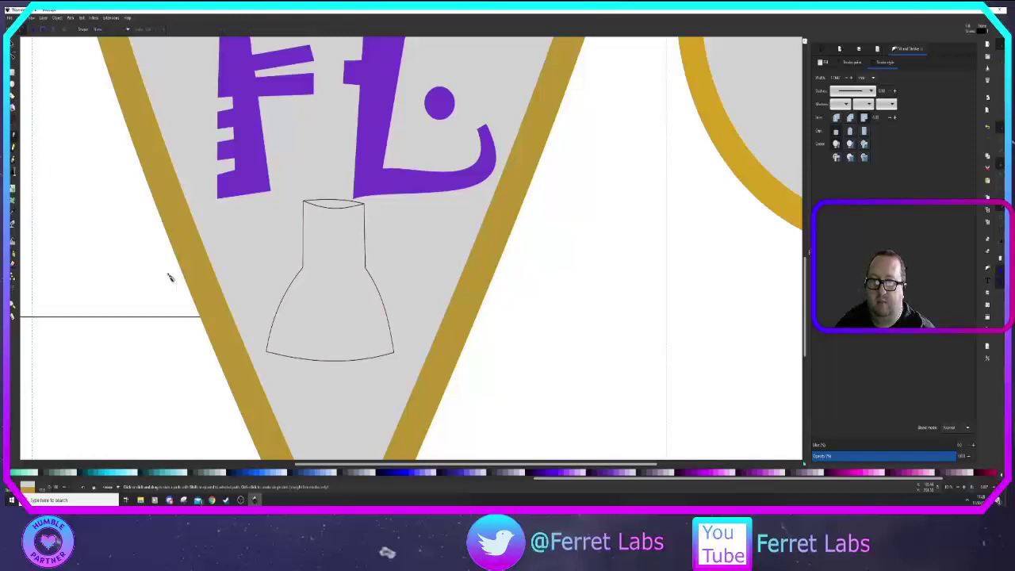
left_click(283, 321)
left_click(270, 348)
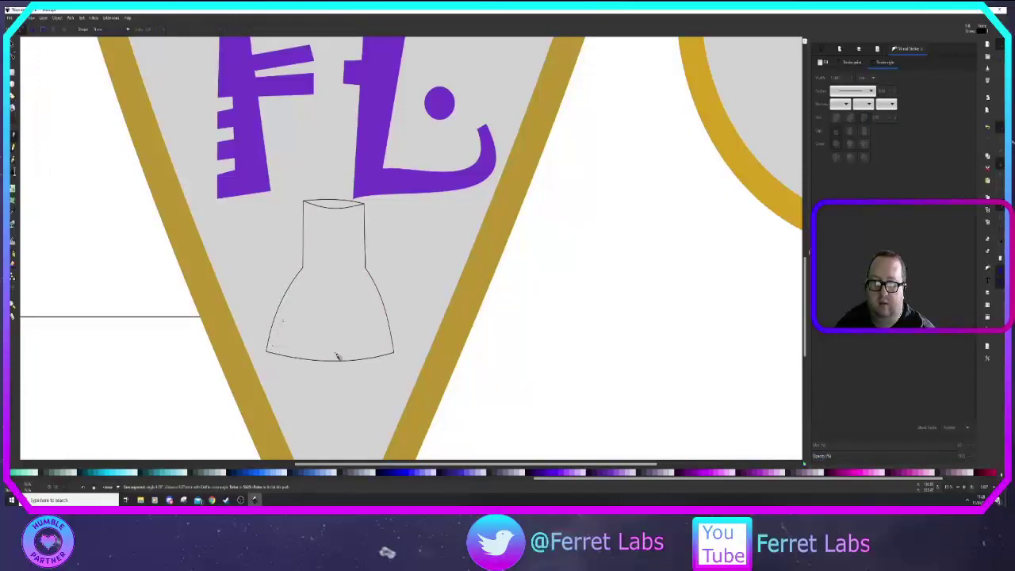
left_click(388, 351)
left_click(384, 321)
left_click(283, 321)
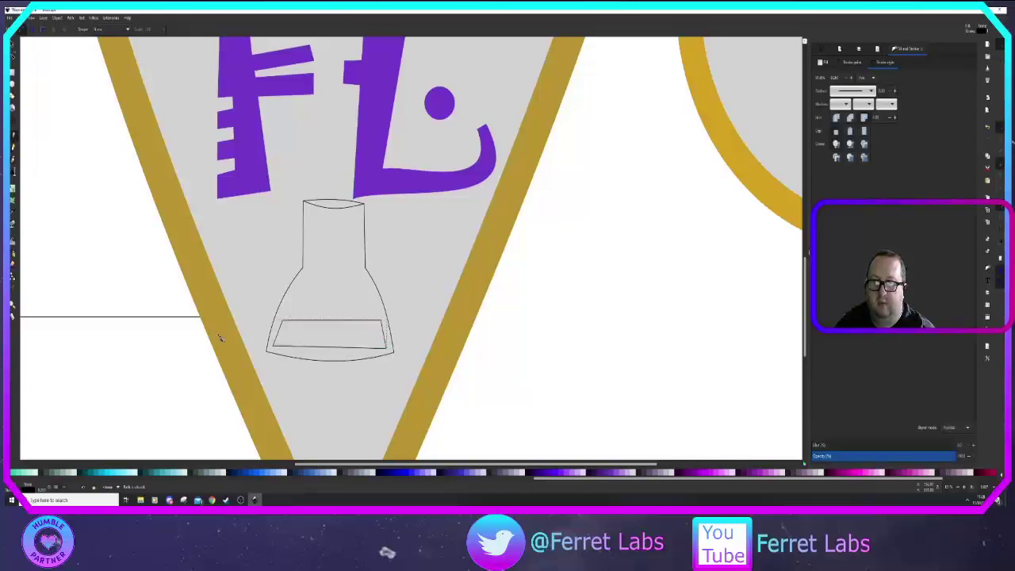
left_click(13, 57)
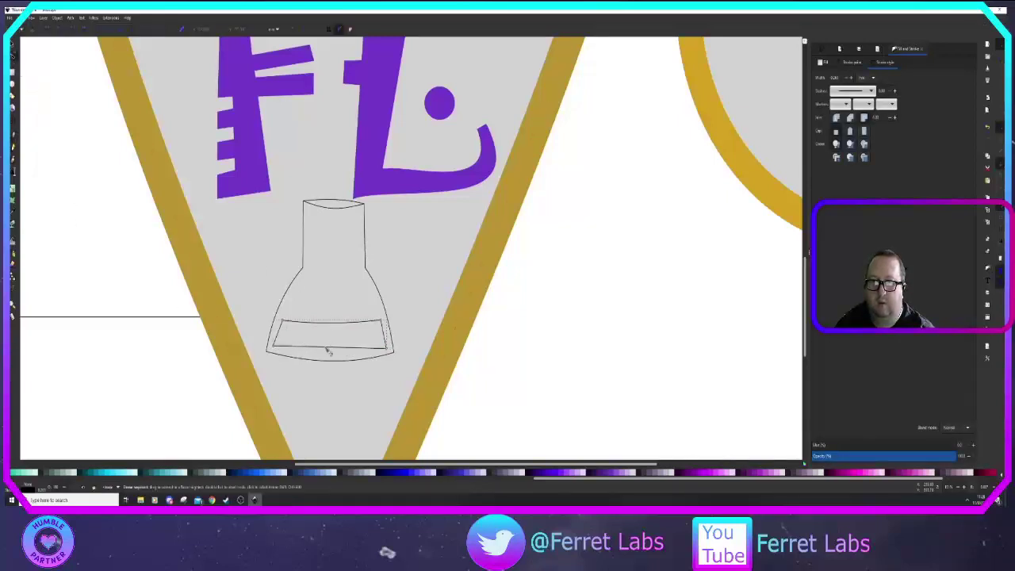
left_click_drag(329, 348, 329, 359)
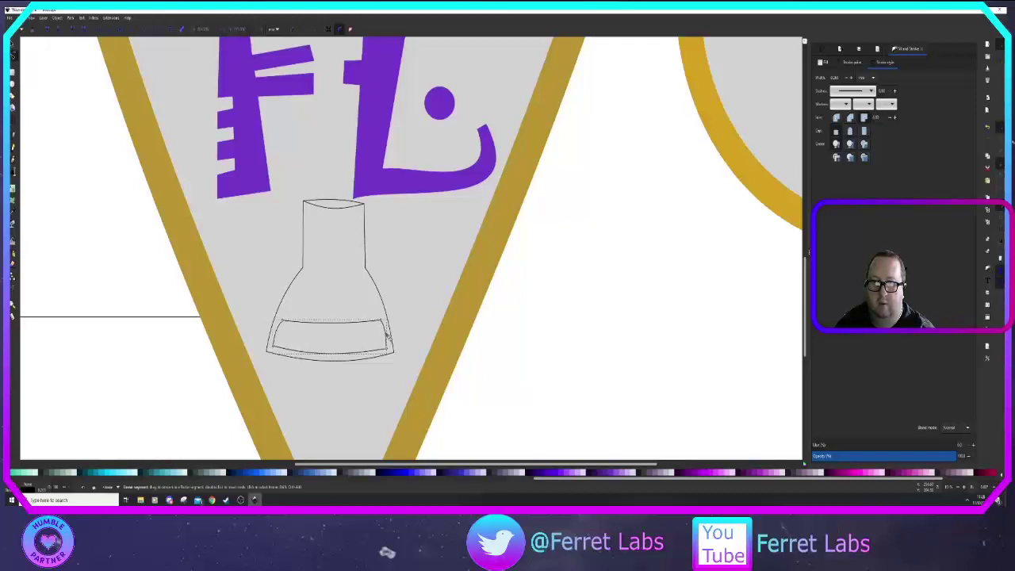
Step: Fill the liquid shape with pale blue and remove its outline
left_click(178, 471)
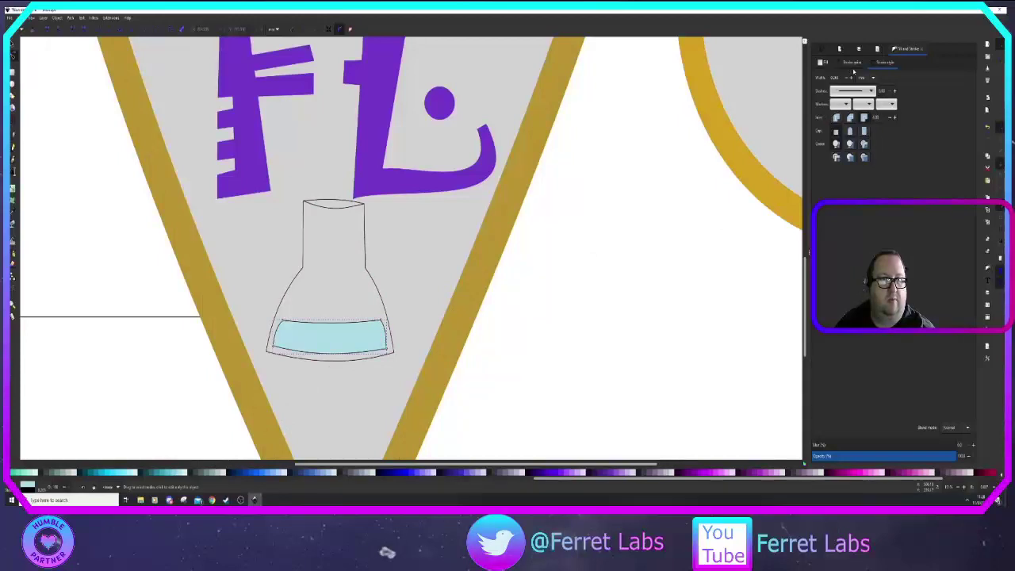
left_click(850, 62)
left_click(820, 77)
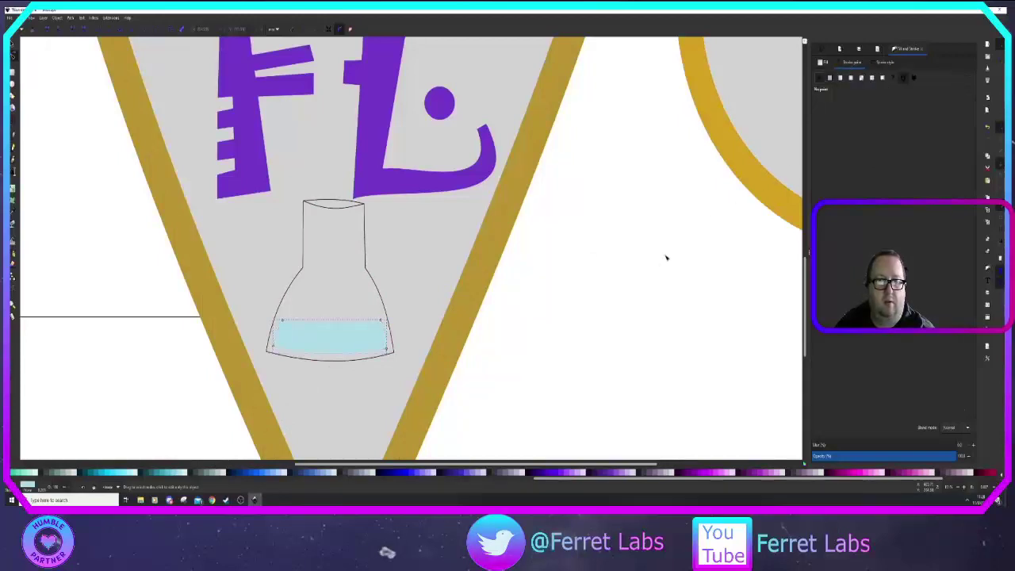
left_click(529, 364)
Step: Draw a large pale blue near-circular ellipse without an outline to the left of the two small blue-bordered ovals
scroll(544, 329, "down", 1)
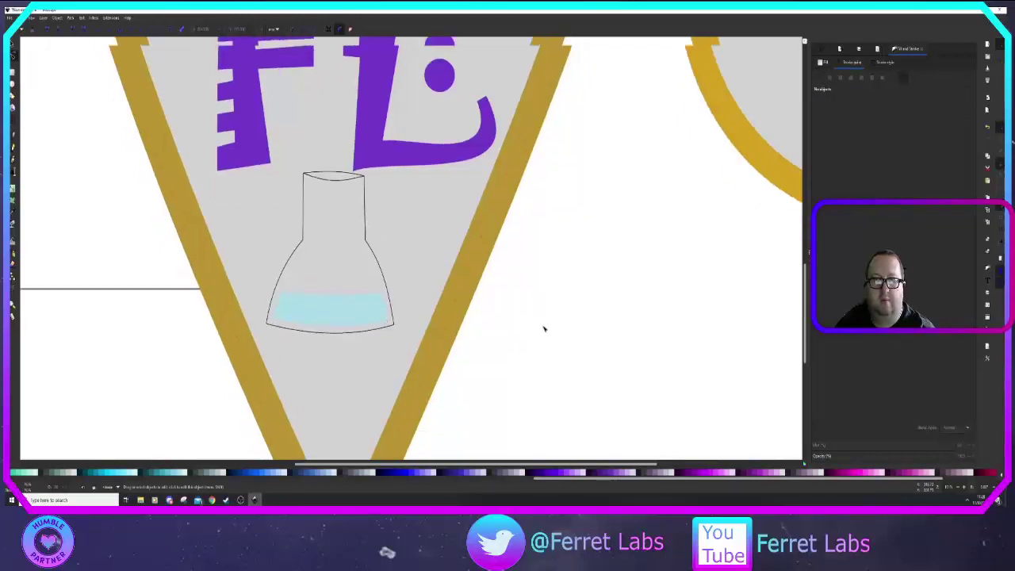
scroll(546, 323, "down", 3)
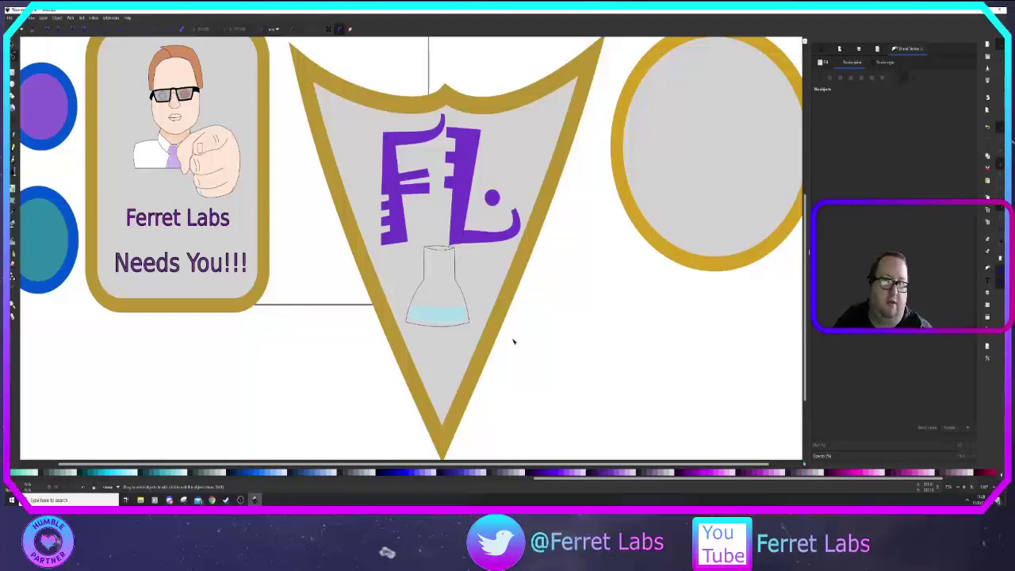
scroll(487, 291, "down", 1)
scroll(487, 291, "up", 2)
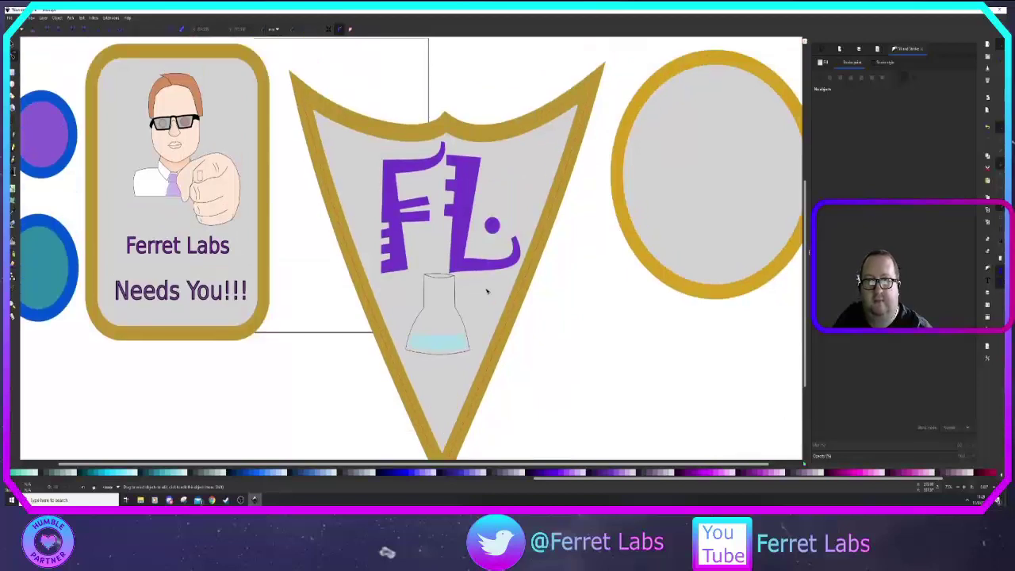
scroll(487, 291, "down", 2)
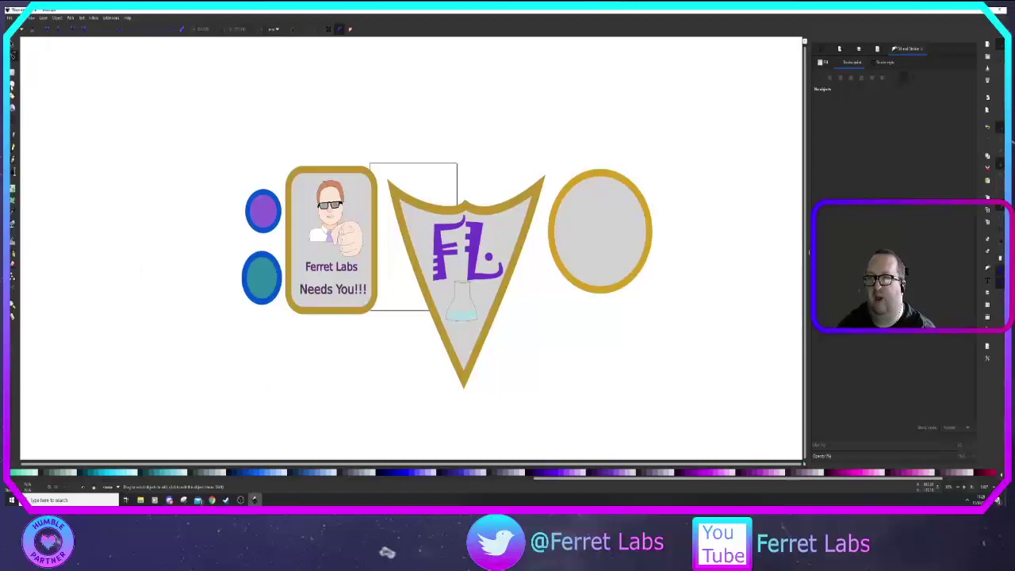
left_click(13, 87)
mouse_move(95, 170)
left_mouse_down()
mouse_move(156, 262)
mouse_move(208, 294)
left_mouse_up()
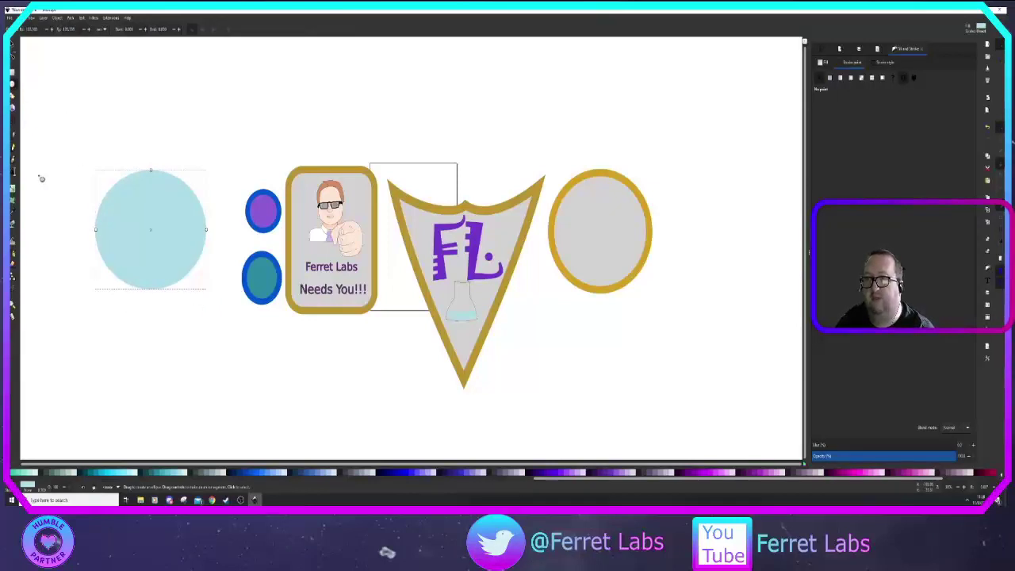
Step: Draw a closed straight-sided bird silhouette with a pointed beak and three jagged wing tips on the pale circle and fill it blue
left_click(14, 136)
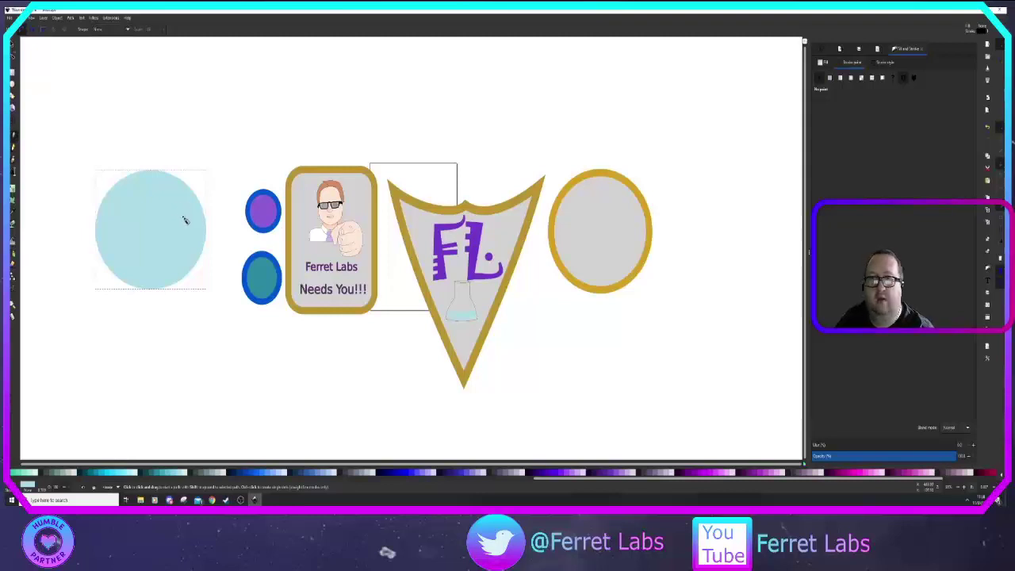
left_click(183, 218)
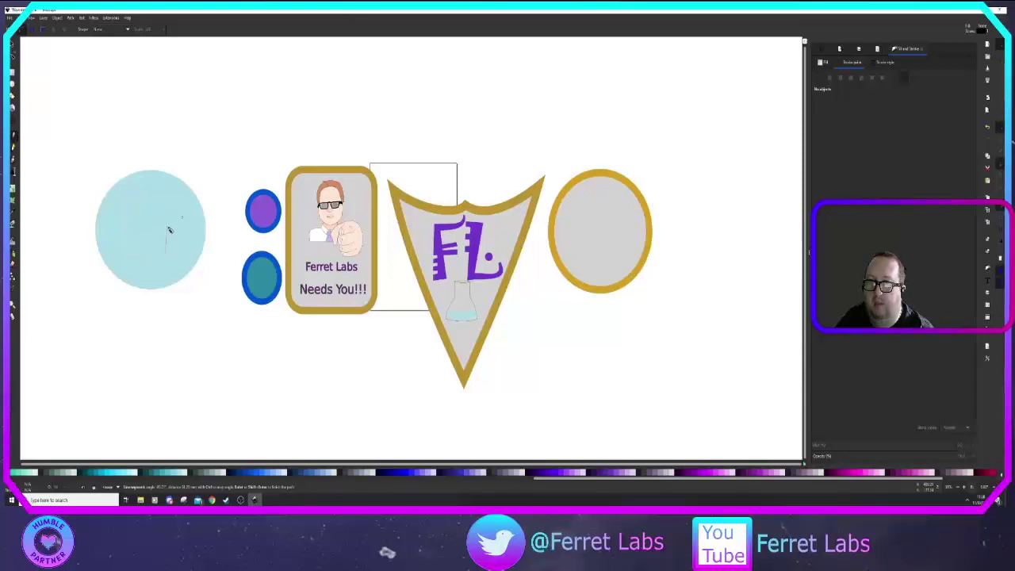
left_click(167, 225)
left_click(182, 217)
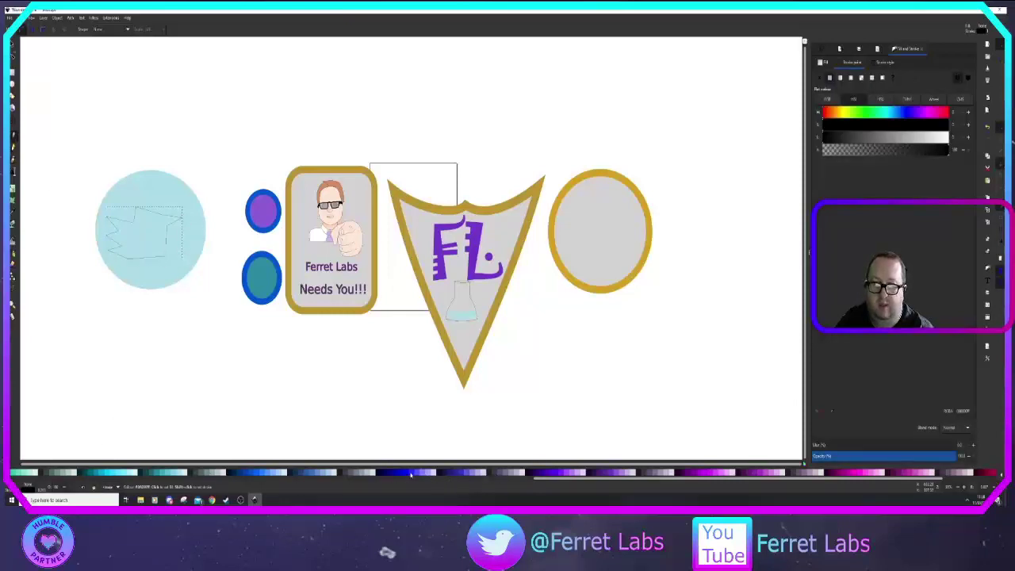
left_click(402, 474)
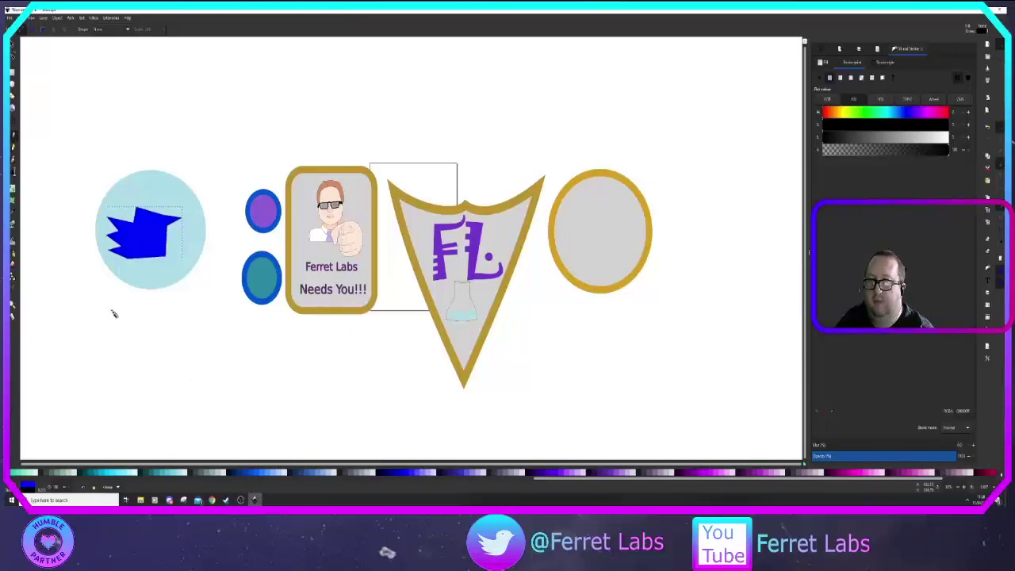
Step: Round the bird's head, beak and breast by bending its path segments and moving its nodes
left_click_drag(134, 309, 354, 334)
scroll(379, 320, "up", 4)
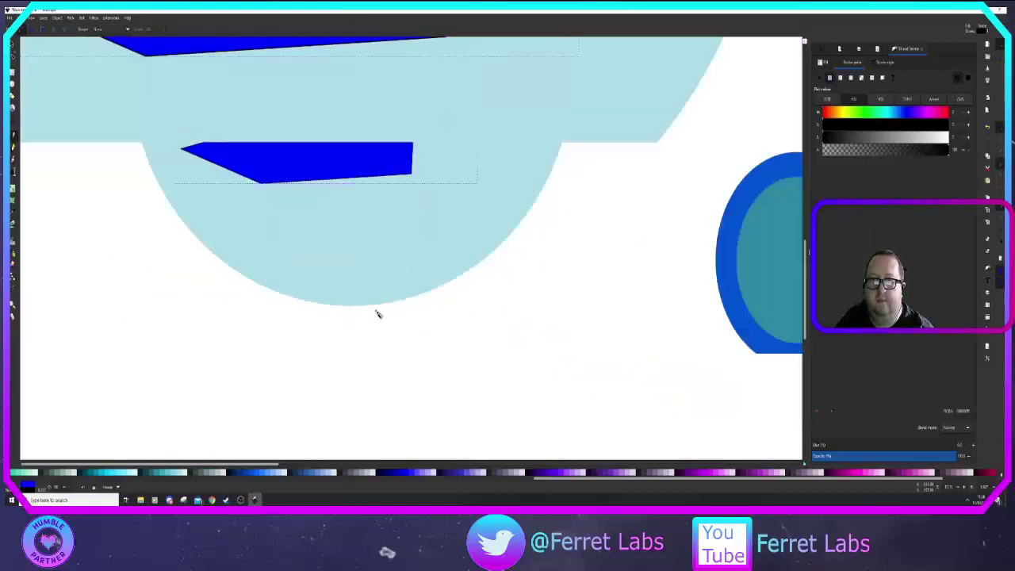
scroll(378, 314, "down", 5)
scroll(365, 309, "up", 2)
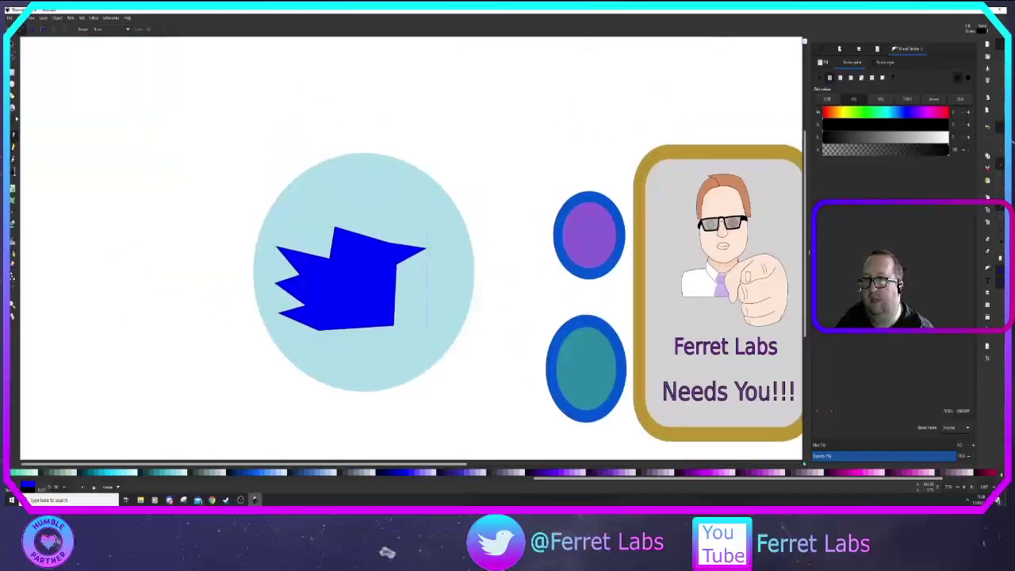
left_click(13, 59)
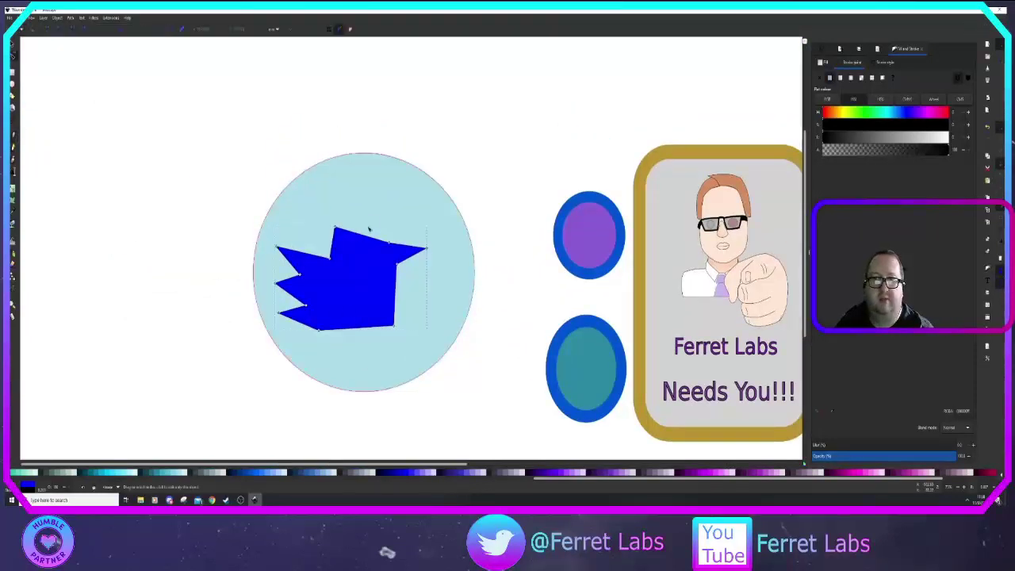
mouse_move(366, 226)
left_mouse_down()
mouse_move(332, 248)
mouse_move(338, 229)
mouse_move(358, 222)
left_mouse_up()
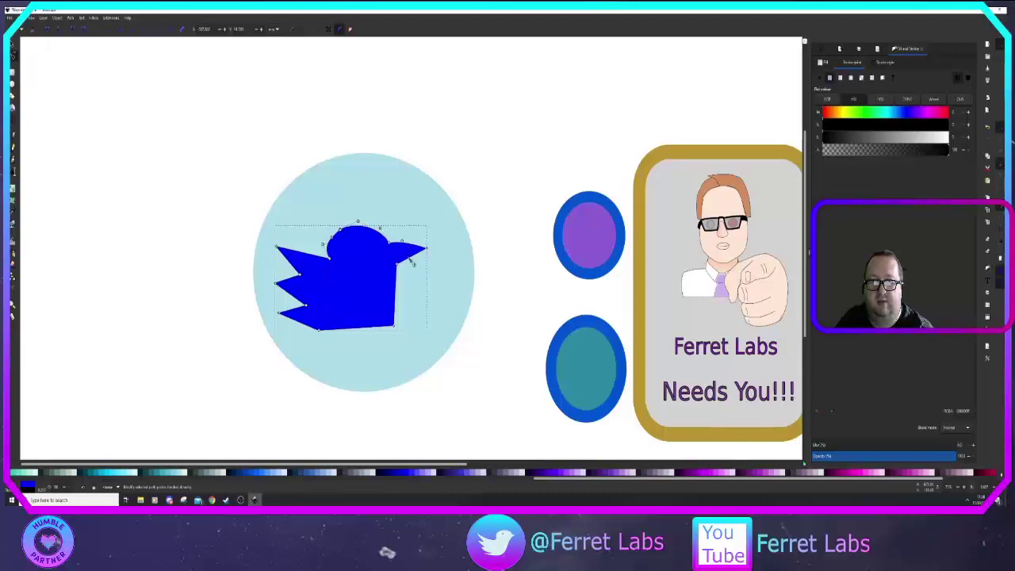
left_click_drag(397, 265, 409, 259)
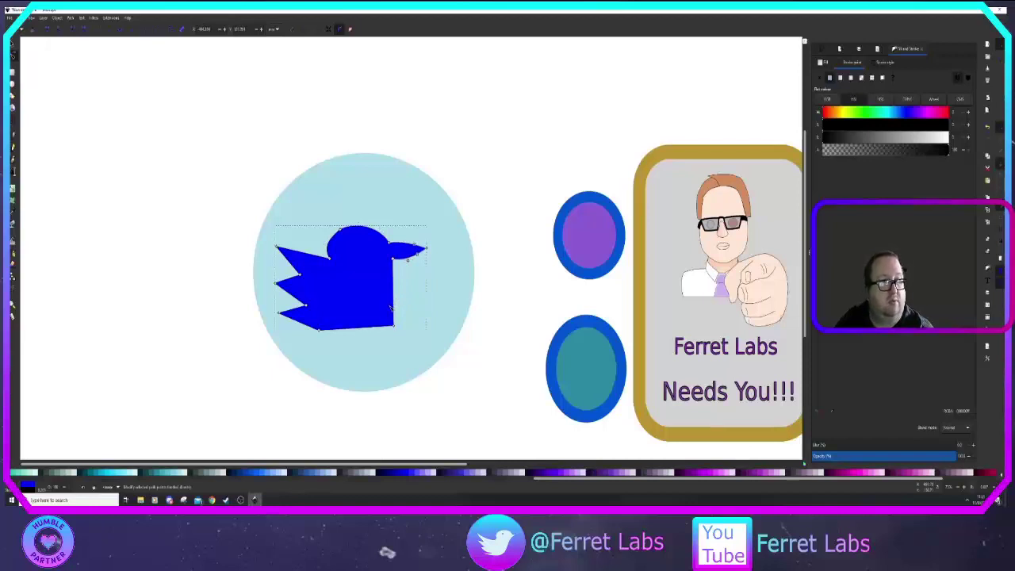
left_click_drag(392, 330, 393, 289)
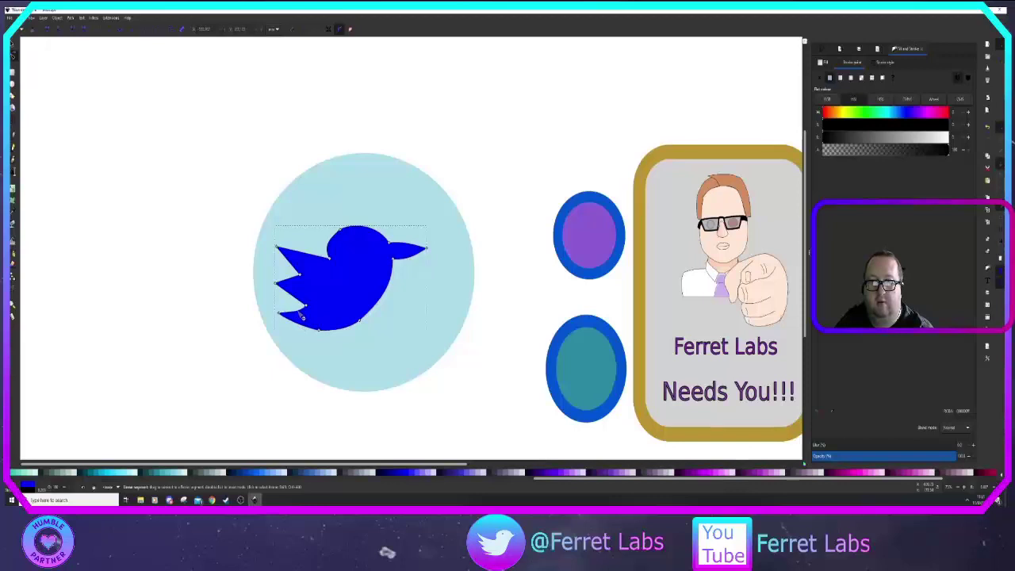
Step: Reshape the bird's three wing tips into curved feathers by moving their nodes and bending the segments between them
left_click_drag(278, 288, 275, 292)
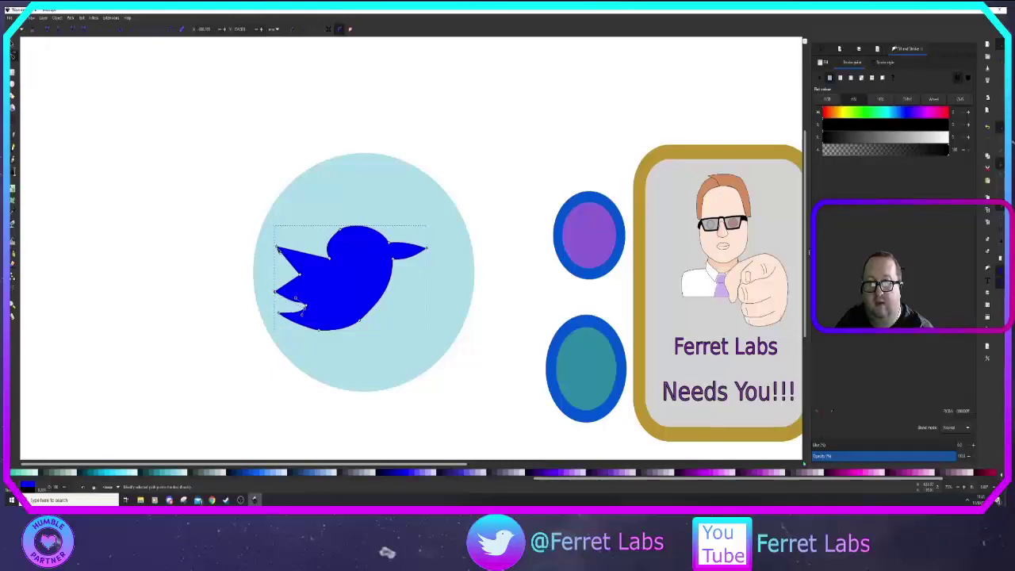
left_click_drag(277, 247, 272, 264)
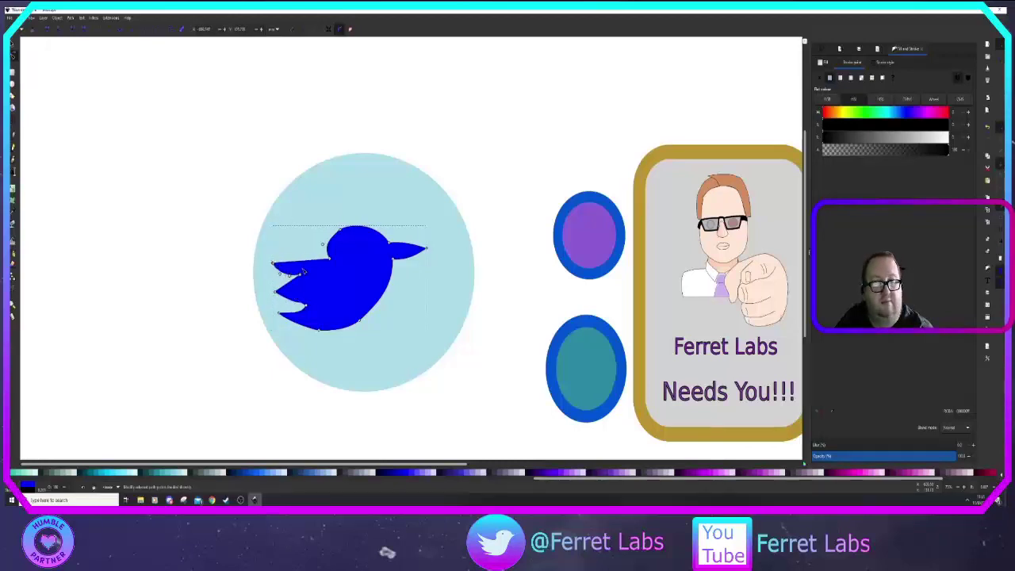
left_click_drag(272, 263, 309, 266)
left_click(181, 236)
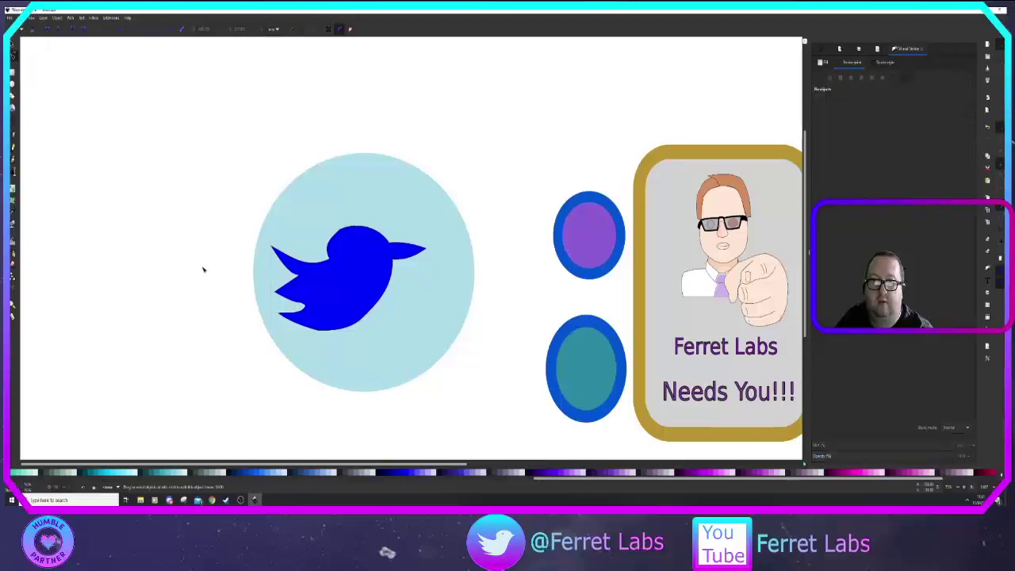
left_click(281, 294)
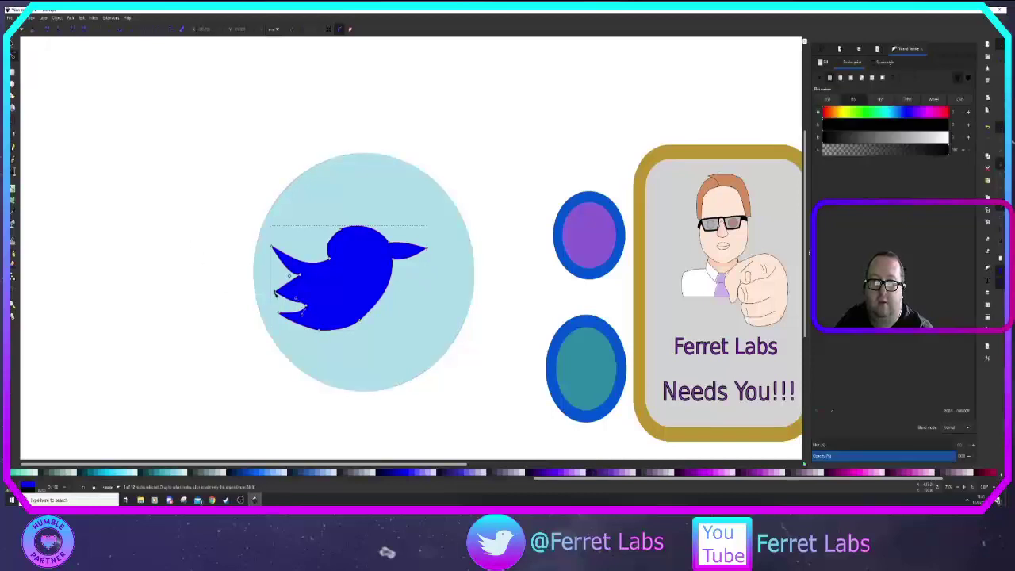
mouse_move(276, 294)
left_mouse_down()
mouse_move(268, 286)
mouse_move(295, 287)
left_mouse_up()
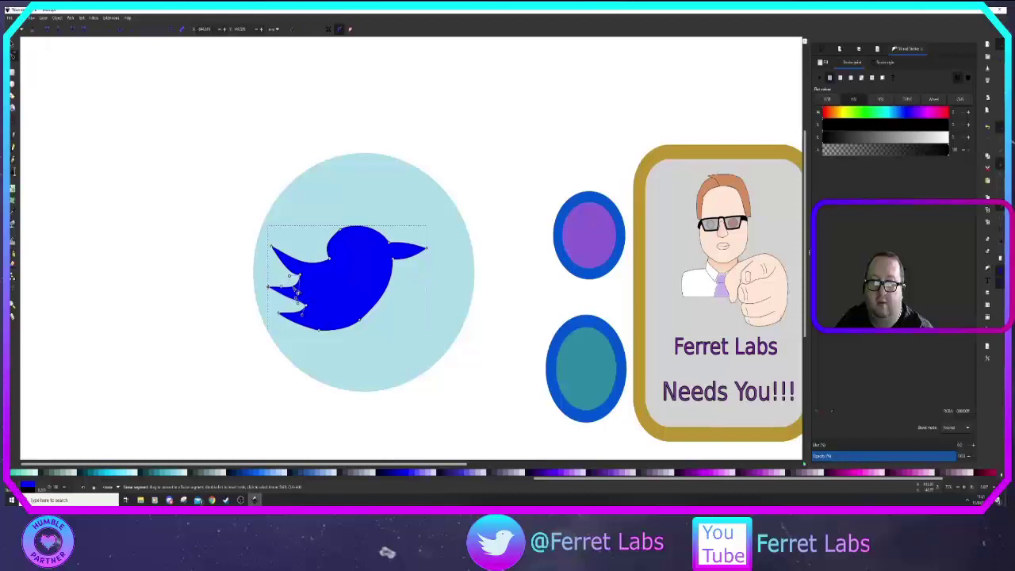
left_click(122, 206)
Step: Move the blue bird to the center of the pale blue circle
left_click(12, 45)
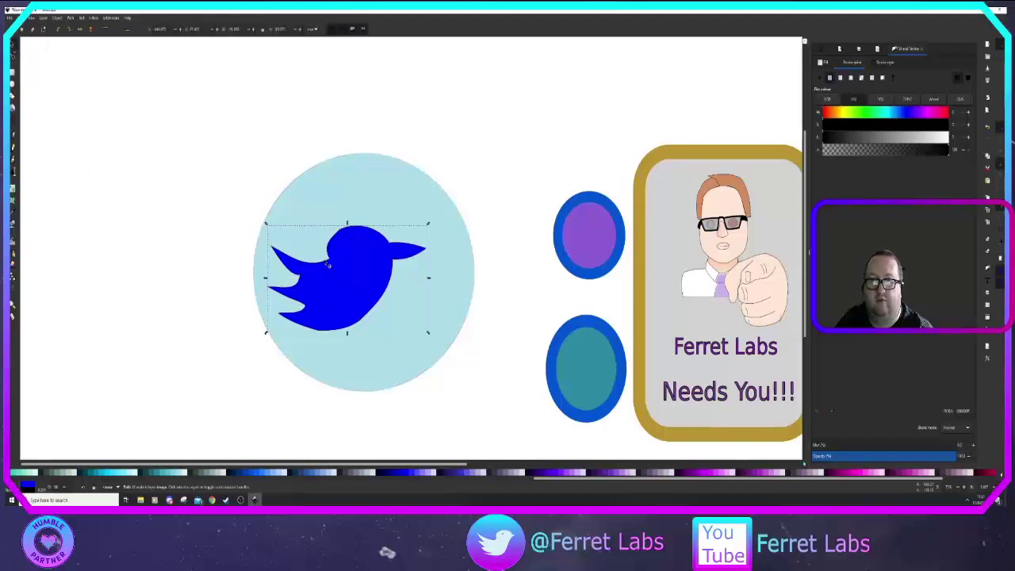
left_click_drag(347, 280, 368, 273)
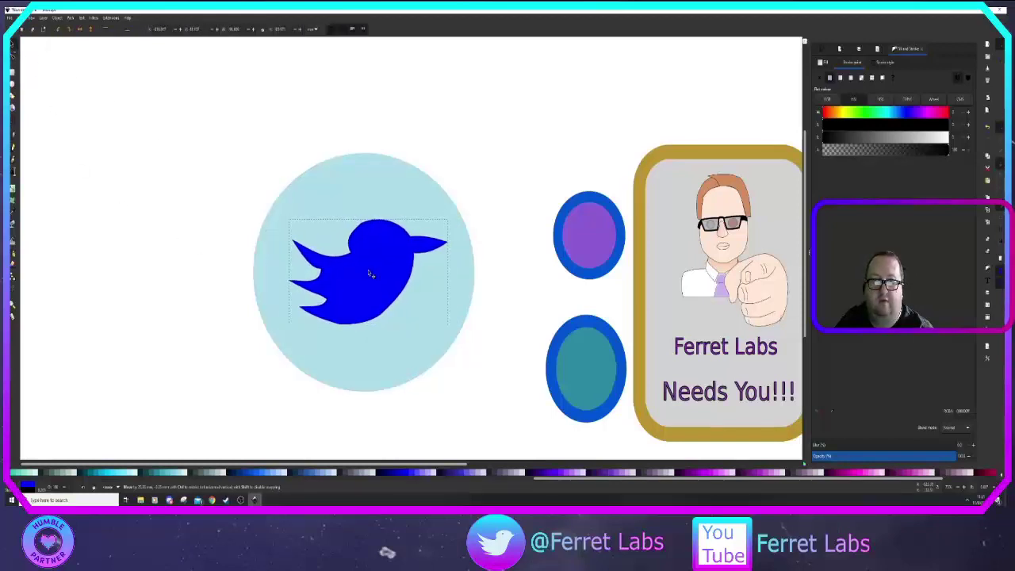
left_click(511, 168)
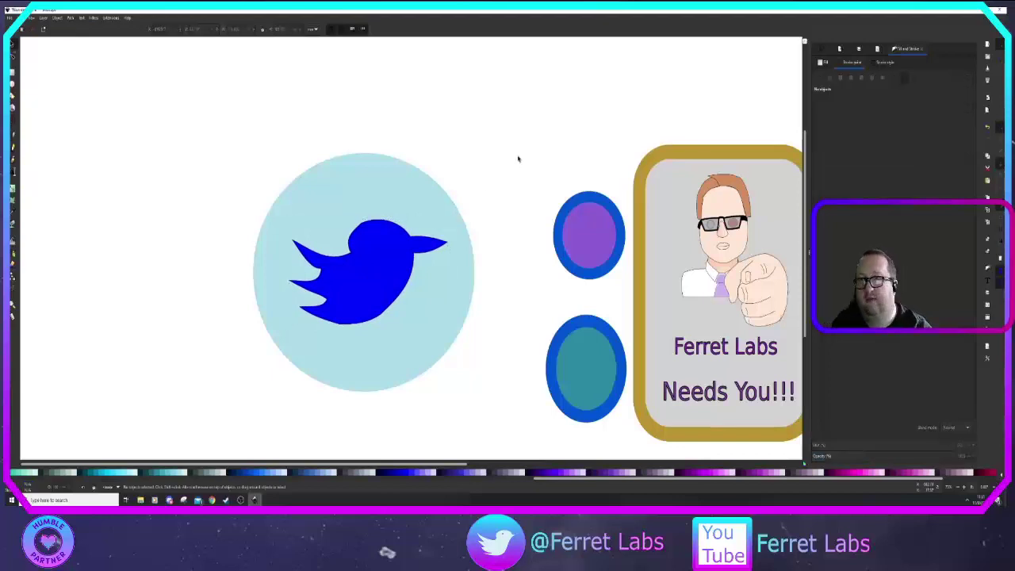
Step: Smooth the crown and back of the bird's head by adjusting its curve handles and removing surplus nodes
left_click(369, 232)
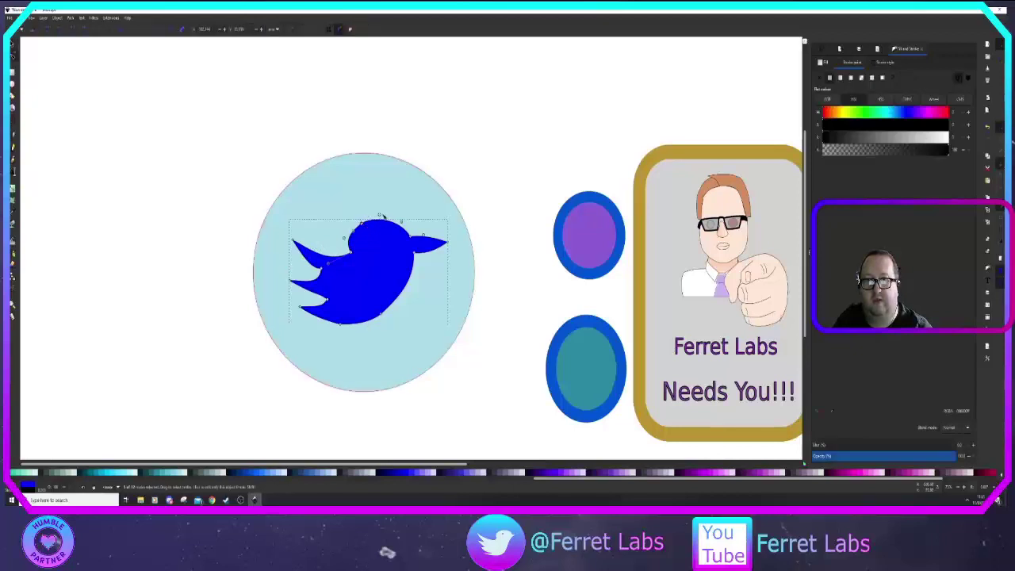
left_click(380, 216)
mouse_move(380, 215)
left_mouse_down()
mouse_move(371, 209)
mouse_move(373, 223)
mouse_move(372, 212)
left_mouse_up()
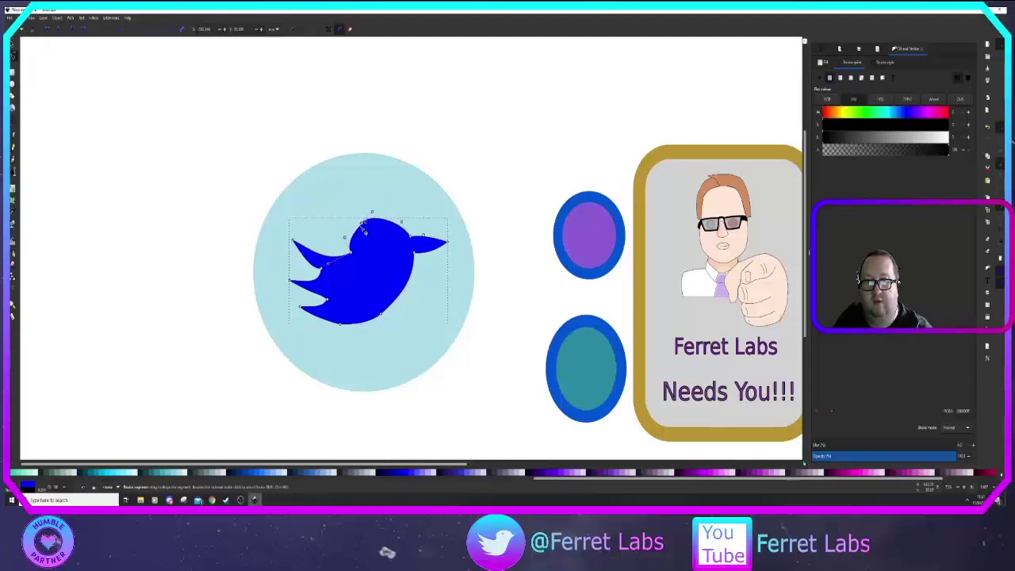
left_click_drag(360, 226, 355, 229)
left_click(259, 171)
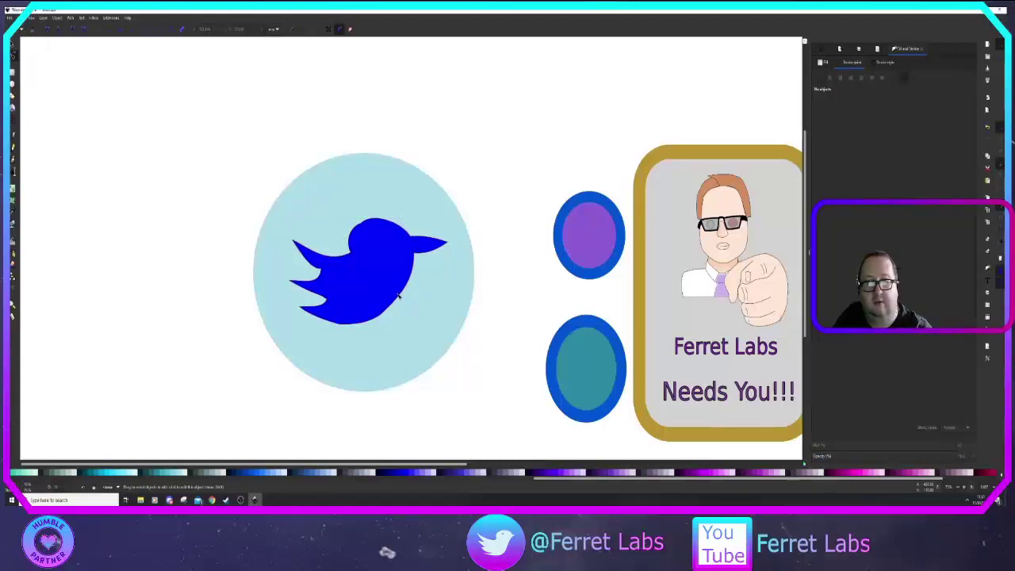
left_click(368, 242)
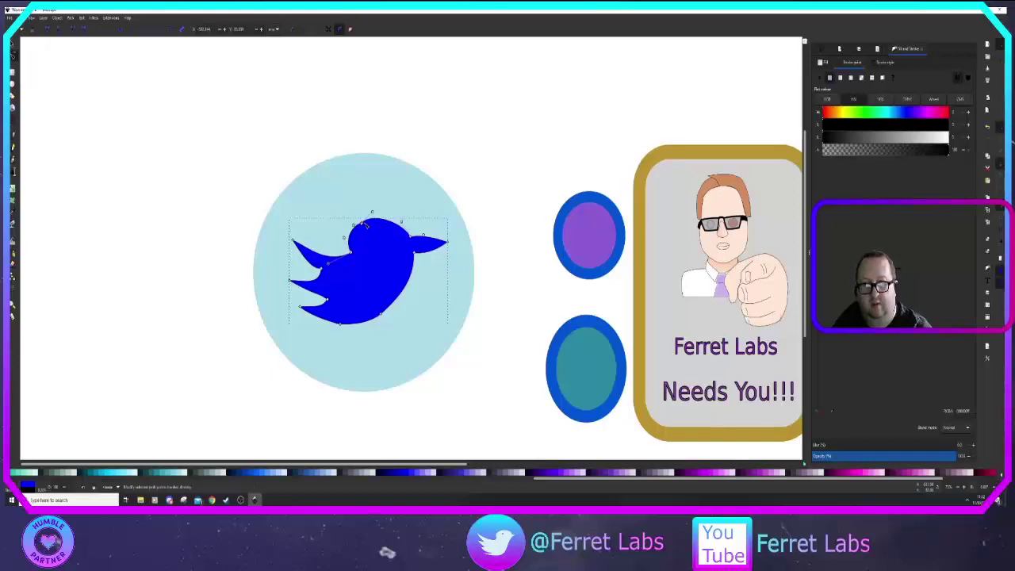
left_click(439, 140)
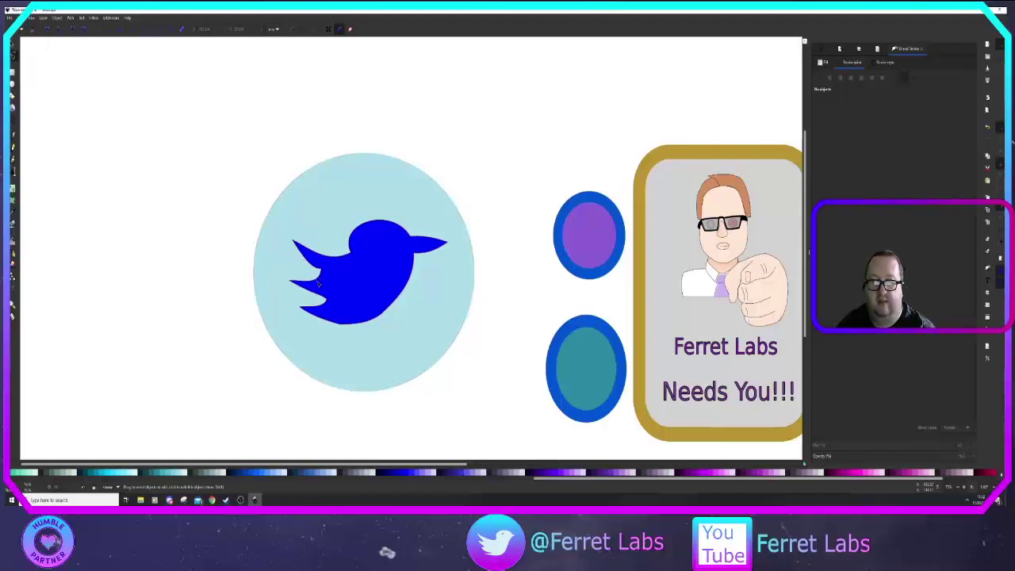
Step: Add a fourth feather to the bird's wing, then lengthen and sharpen the upper feather tips by moving nodes and handles
left_click(317, 282)
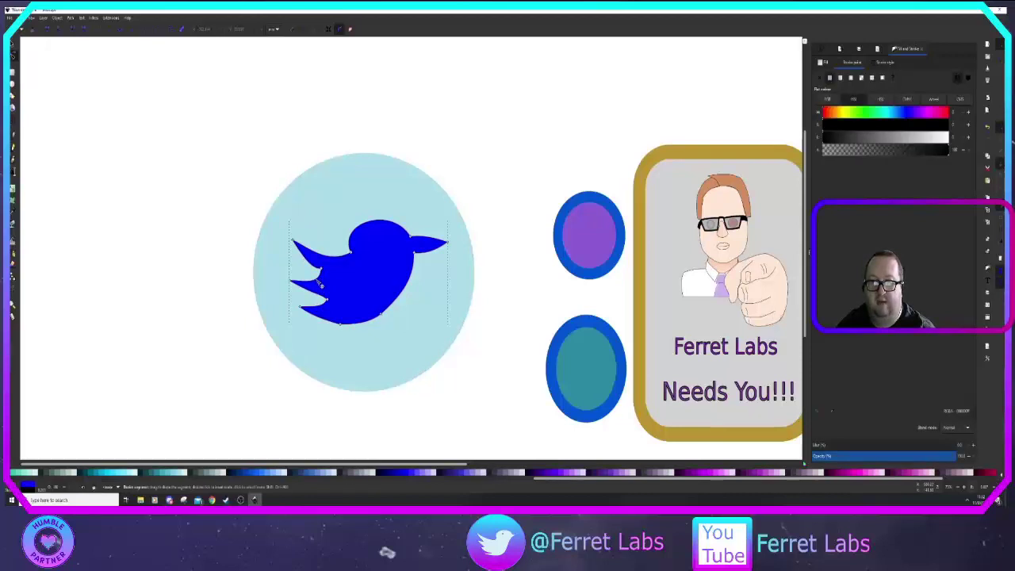
left_click_drag(315, 276, 283, 281)
double_click(289, 272)
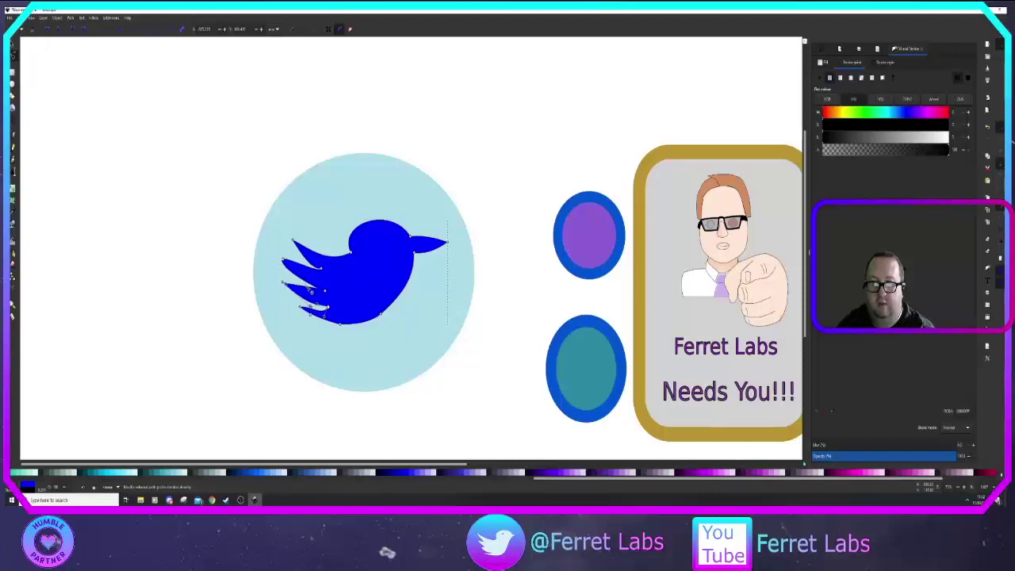
left_click(324, 291)
left_click_drag(324, 292, 284, 239)
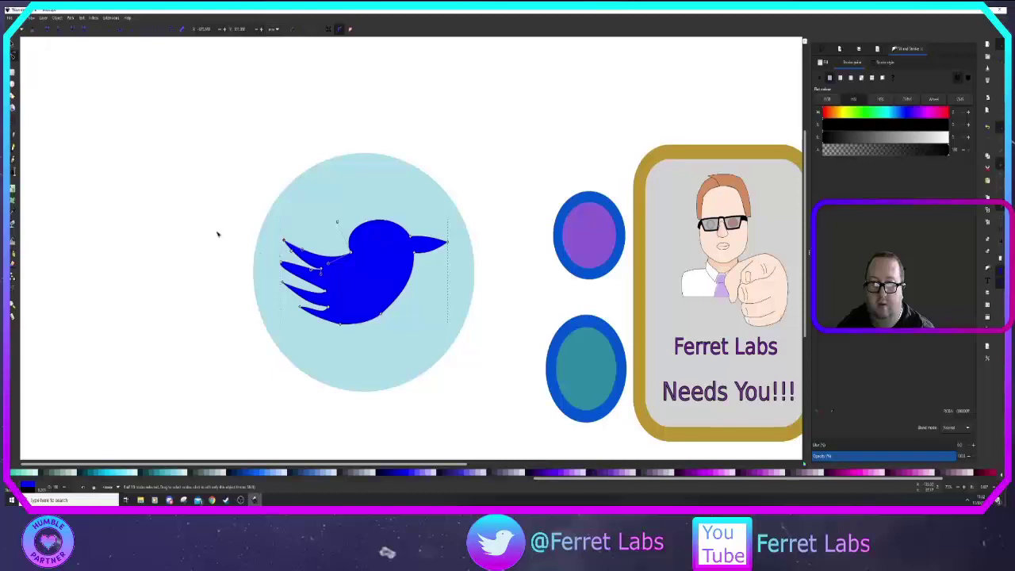
left_click(210, 258)
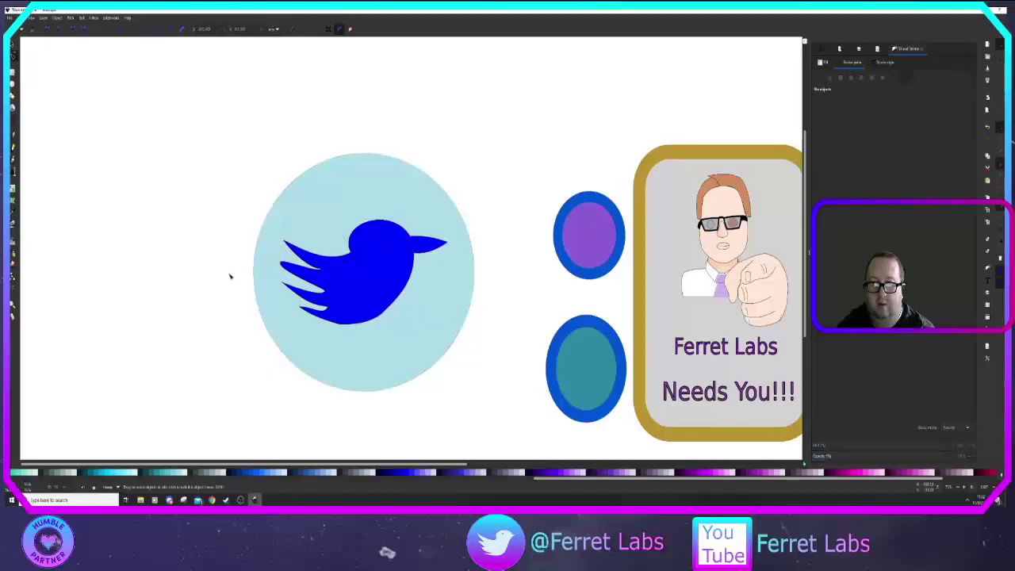
left_click(289, 269)
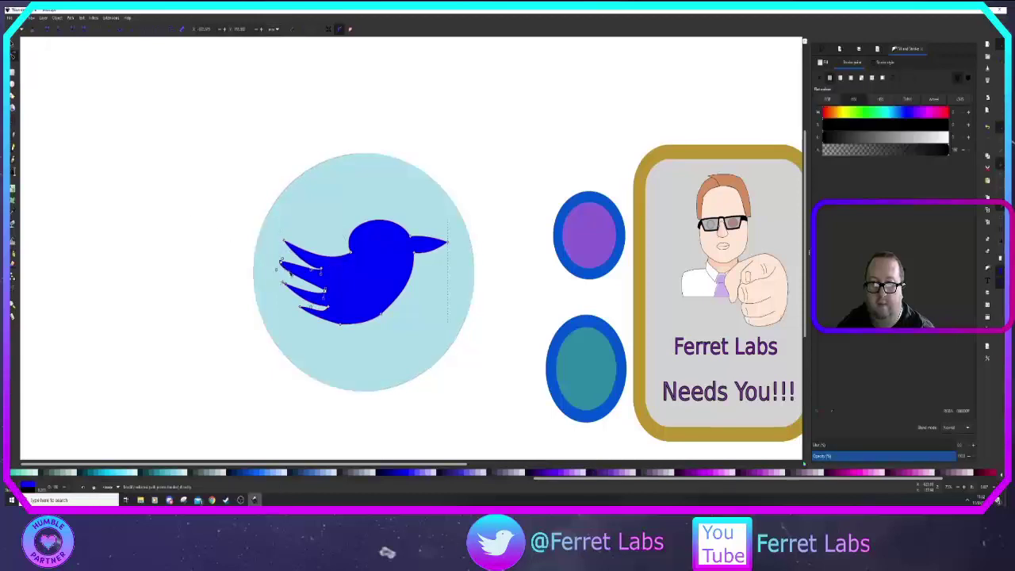
left_click_drag(276, 269, 279, 264)
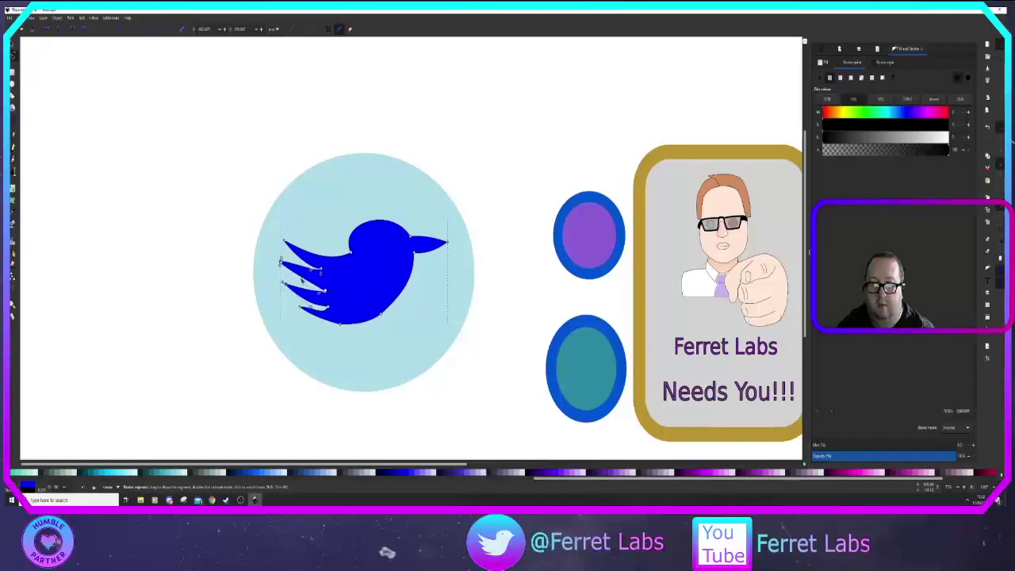
left_click(201, 305)
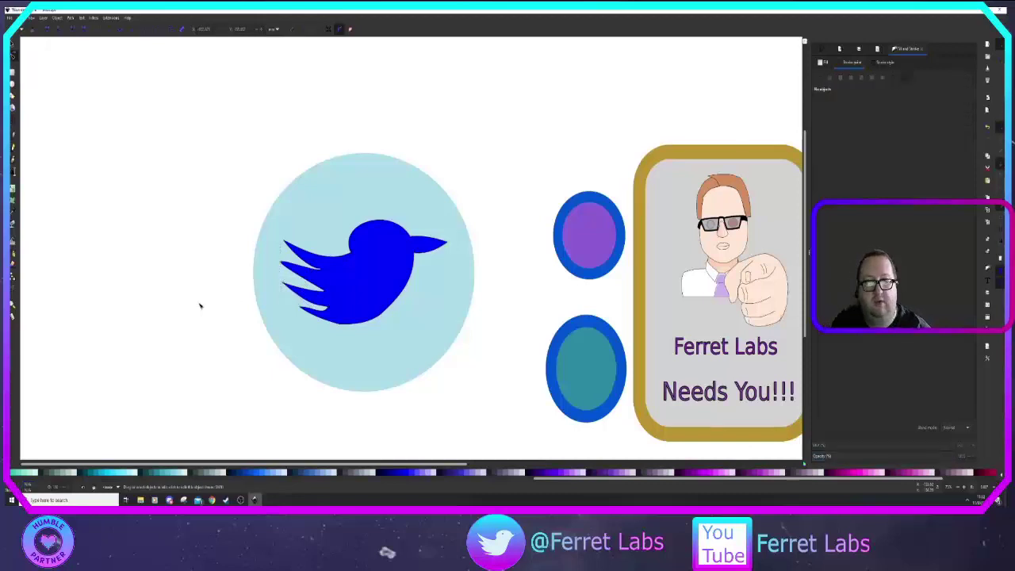
Step: Remove the node on the bird's lower breast and bend the remaining segment outward into a fuller, rounder belly
left_click(399, 291)
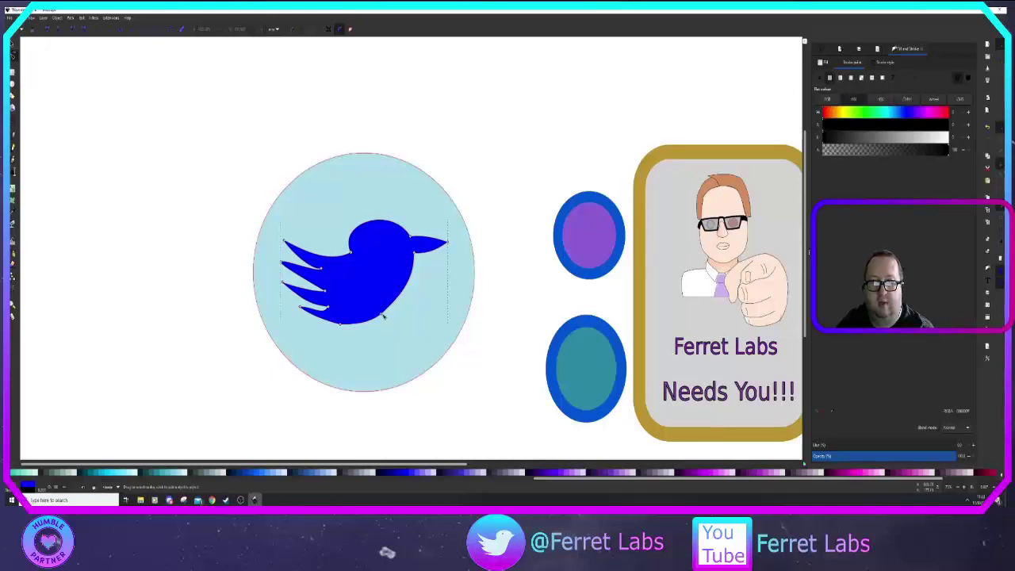
left_click(381, 316)
key("Delete")
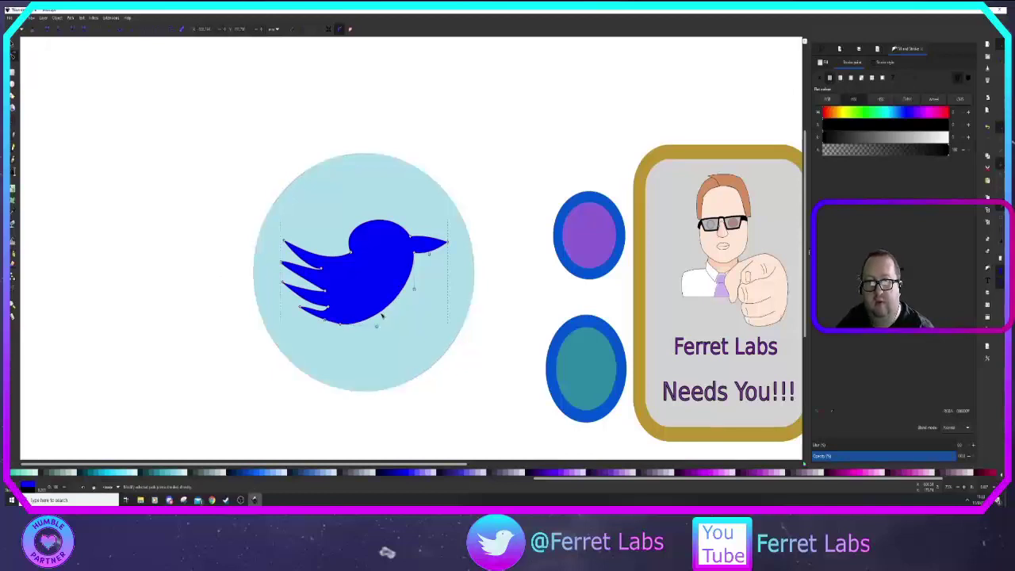
left_click_drag(414, 288, 421, 319)
left_click(518, 175)
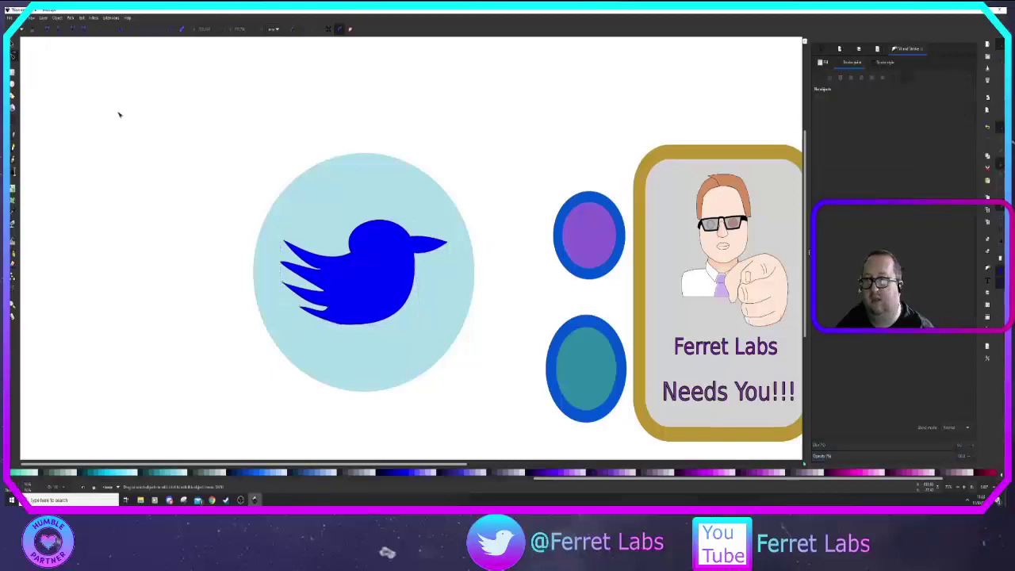
Step: Draw a small oval eye on the bird's head and fill it with an off-white color
left_click(13, 85)
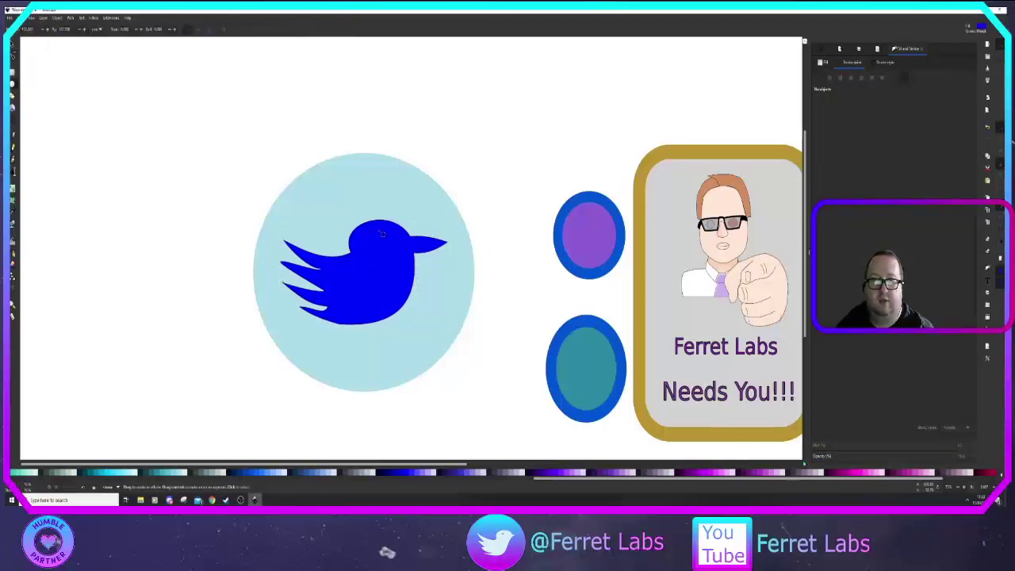
left_click_drag(381, 231, 394, 250)
left_click(40, 473)
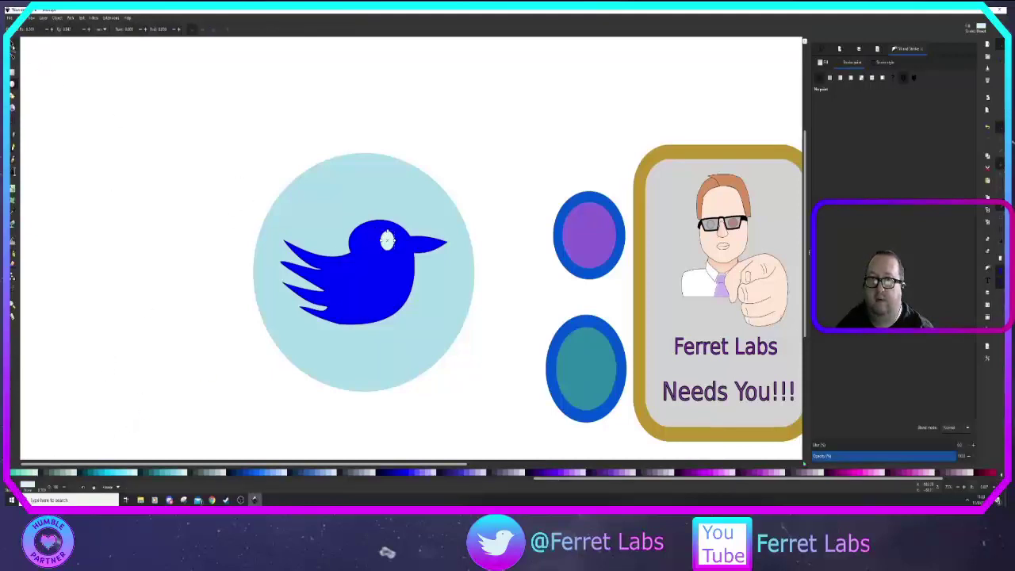
Step: Shrink the eye to a rounder shape, position it on the head, and shift the bird slightly toward its beak side
key("s")
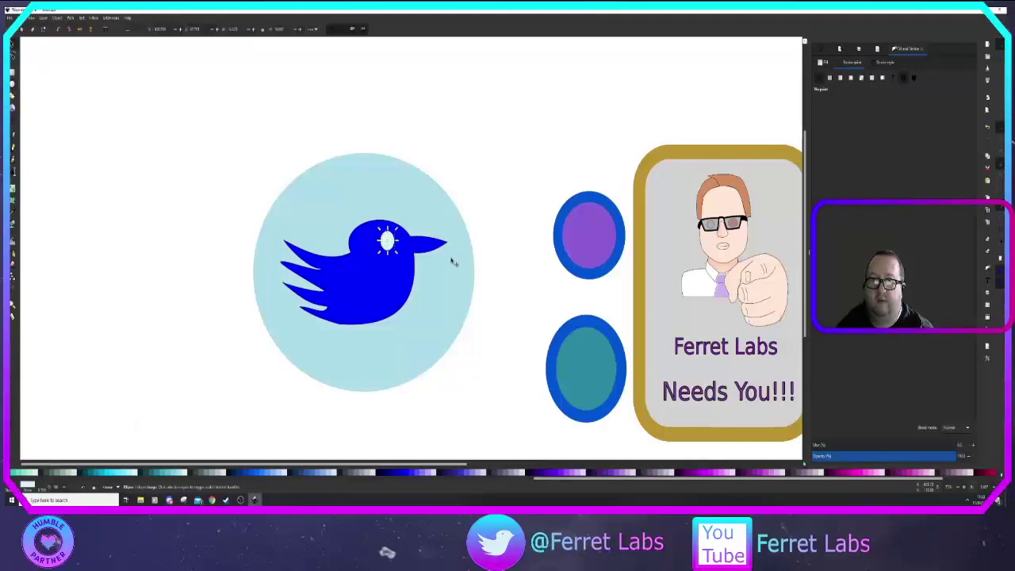
left_click_drag(400, 259, 396, 251)
left_click(391, 245)
left_click(390, 242)
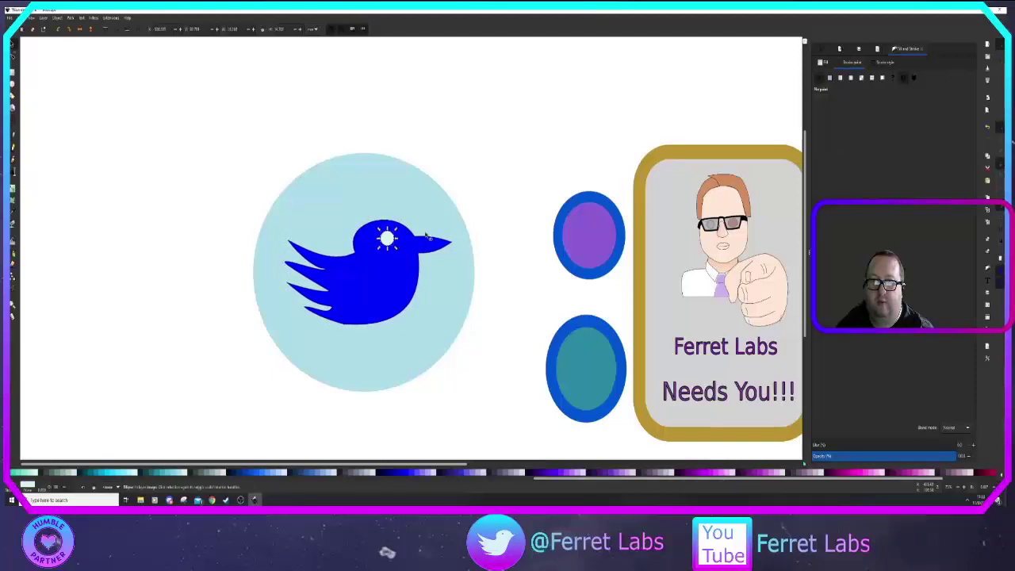
left_click(493, 180)
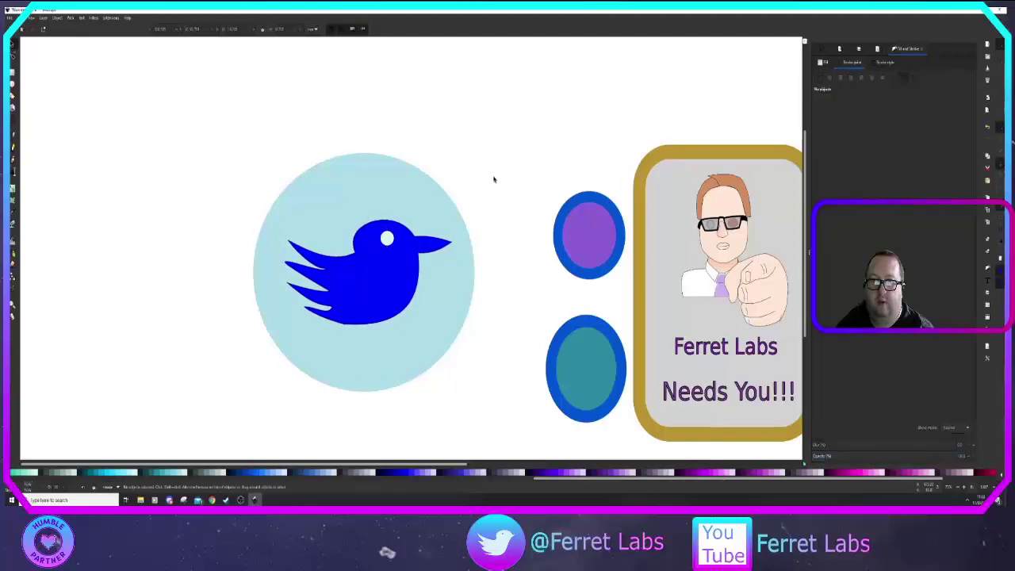
Step: Set the eye's fill to the pale blue sampled from the background circle
left_click(388, 239)
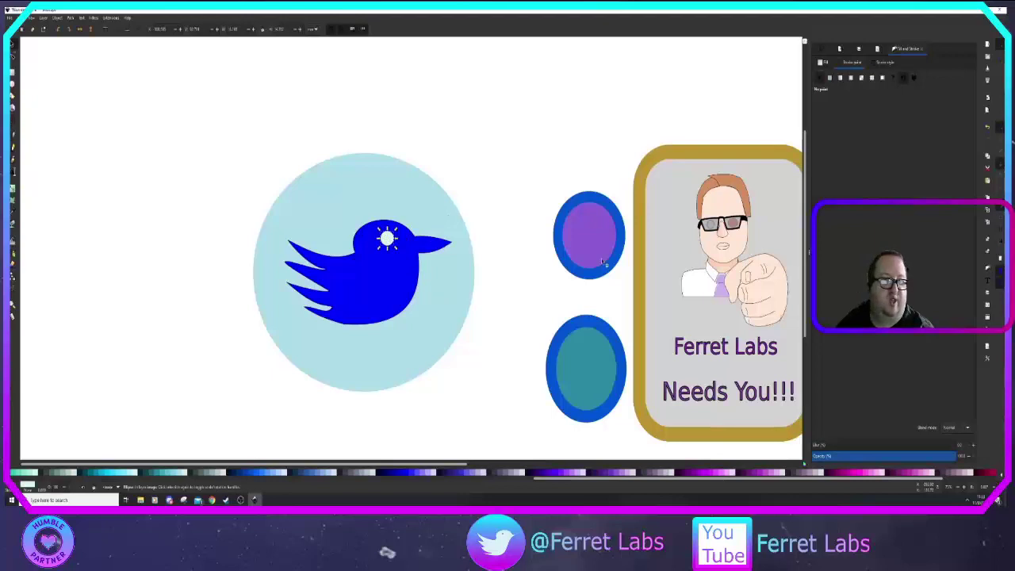
left_click(877, 50)
left_click(922, 51)
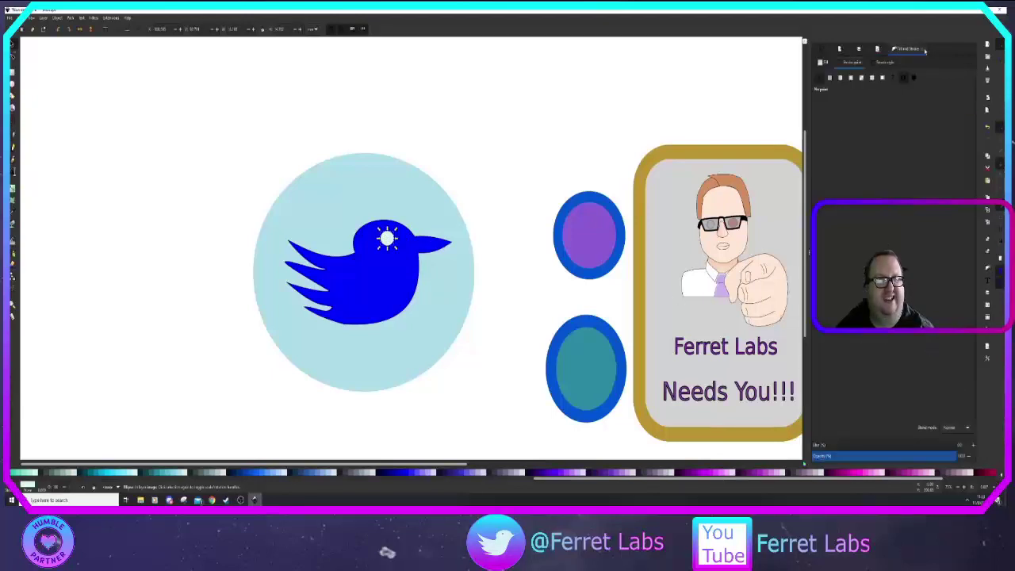
left_click(822, 62)
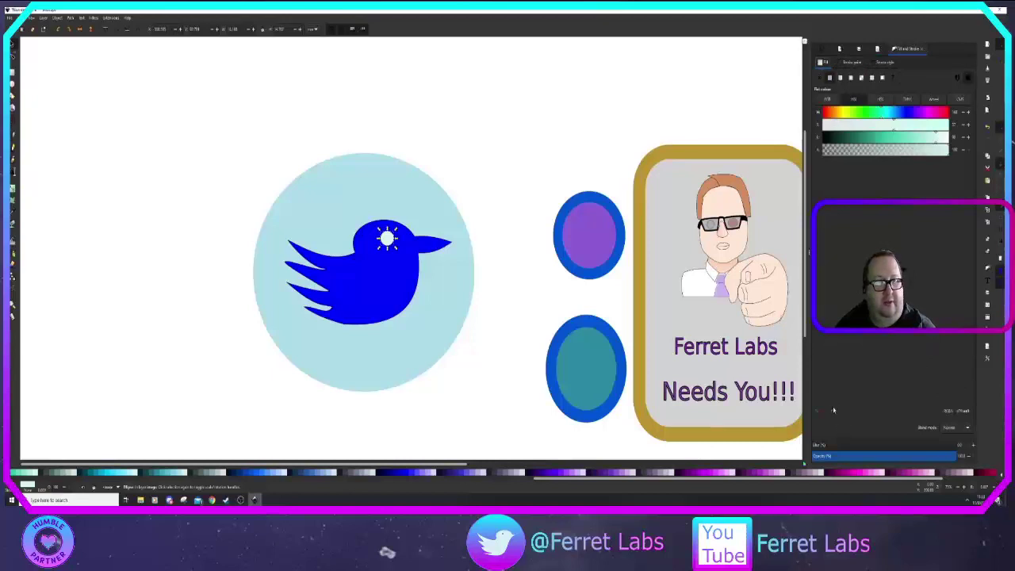
left_click(546, 124)
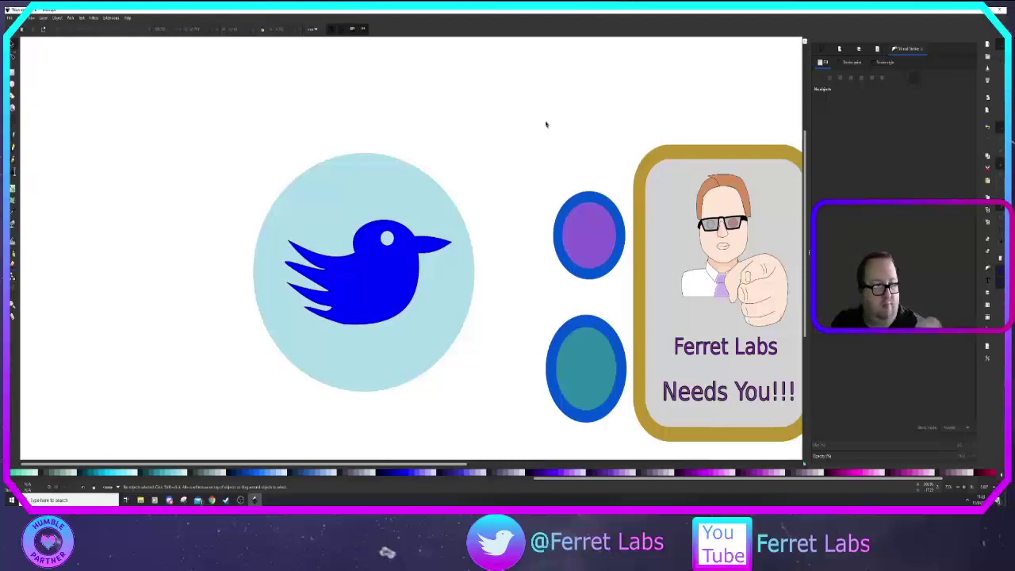
Step: Delete the blue bird and its eye, leaving only the pale blue circle
left_click(398, 267)
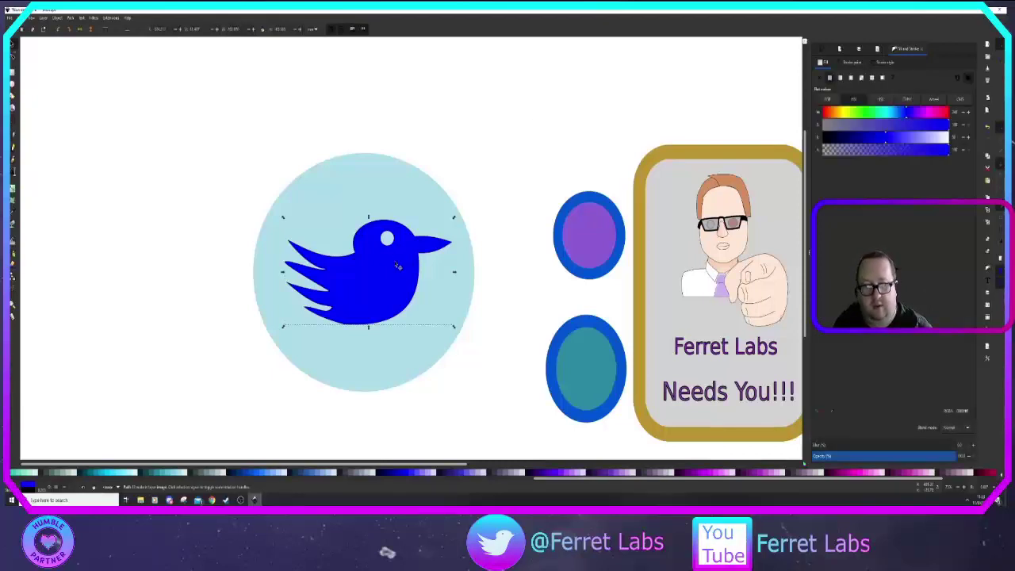
key("Delete")
left_click(389, 239)
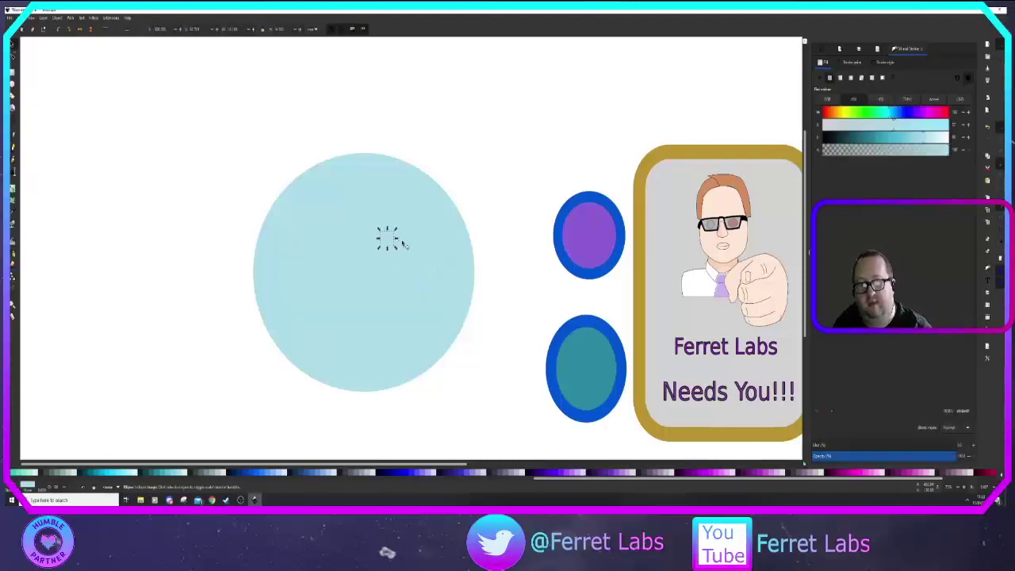
key("Escape")
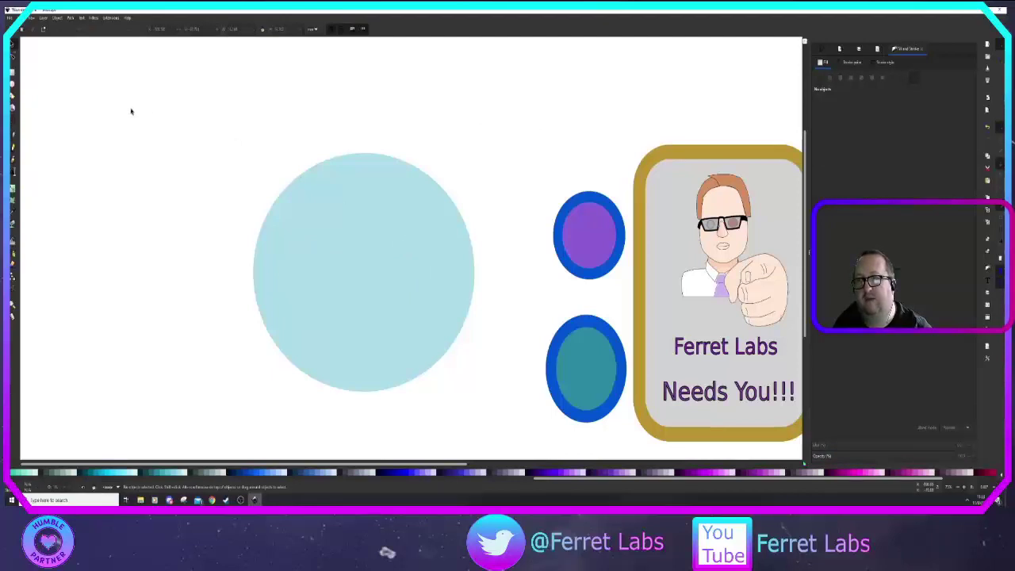
Step: Draw a closed eight-sided, straight-edged outline with cut corners at the center of the pale blue circle
key("b")
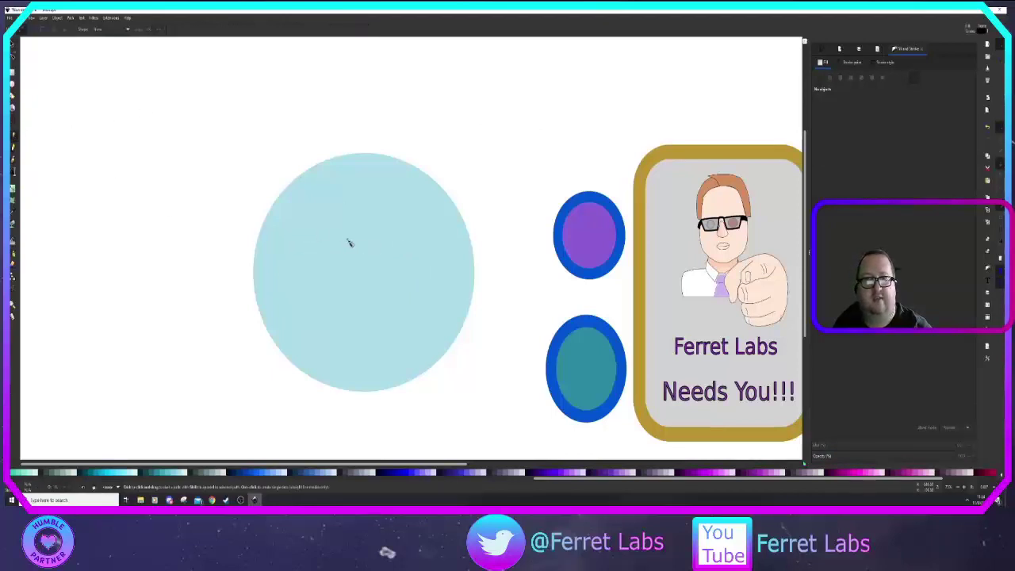
left_click(336, 233)
left_click(403, 233)
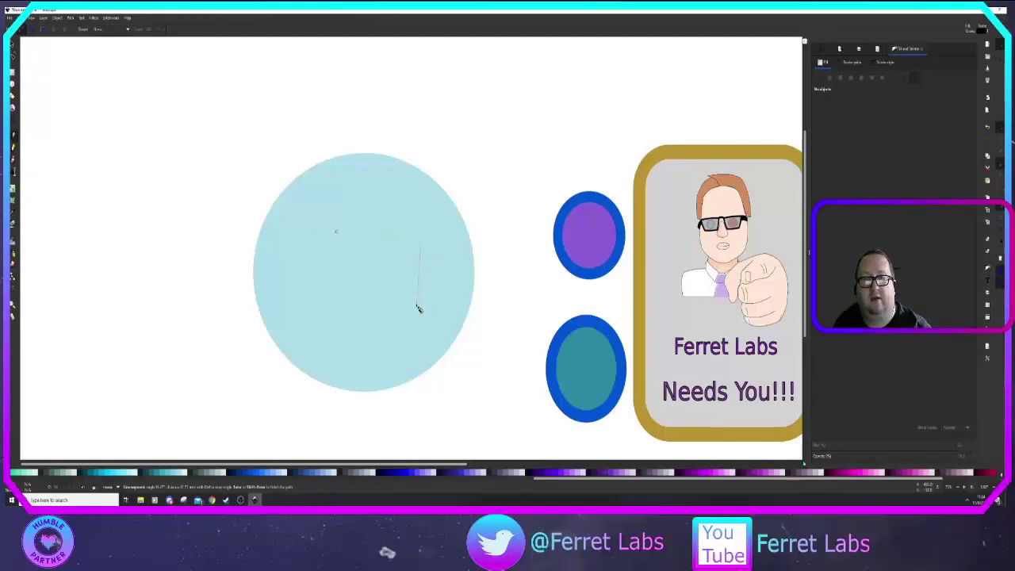
left_click(419, 308)
left_click(381, 323)
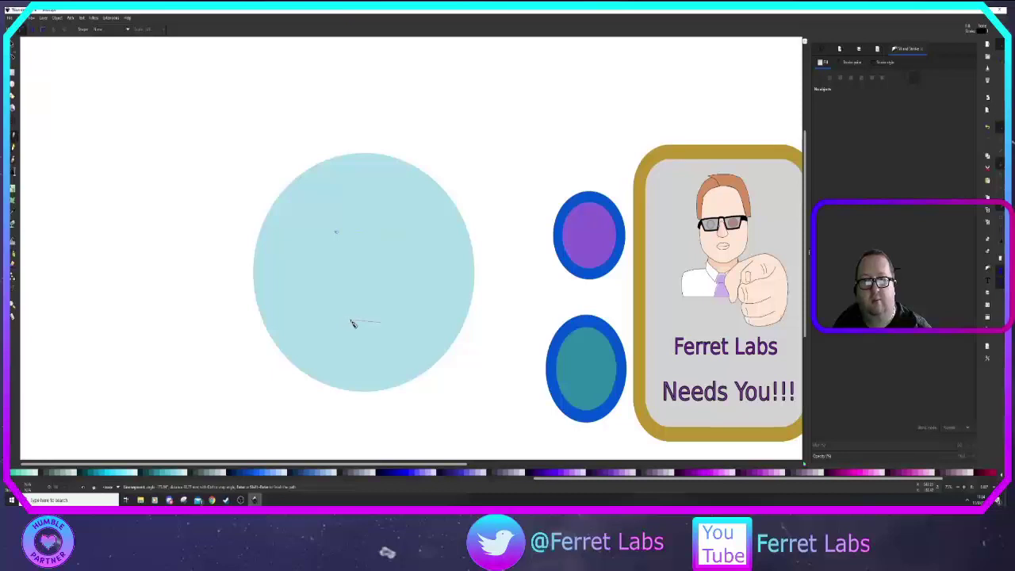
left_click(321, 302)
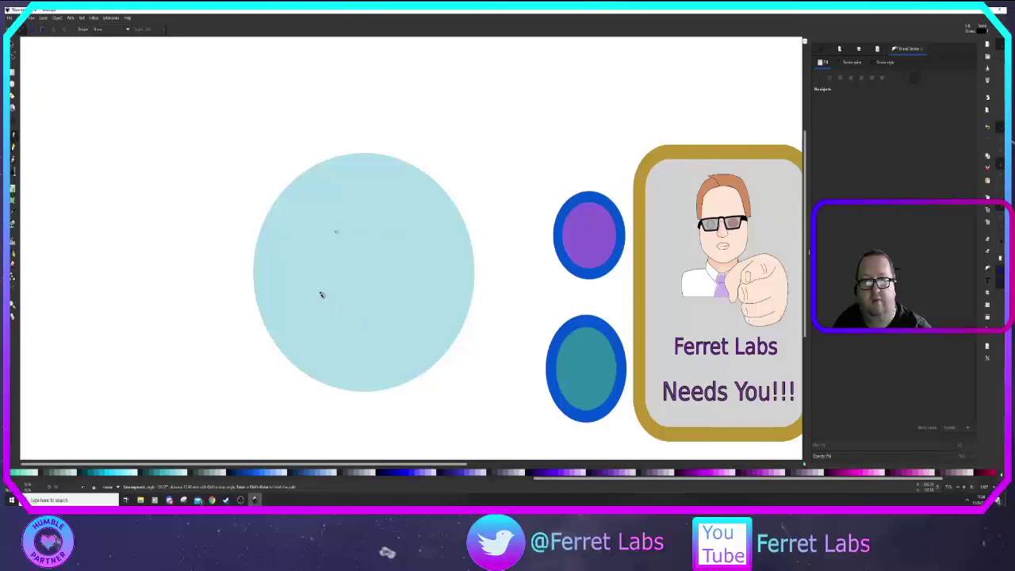
left_click(345, 238)
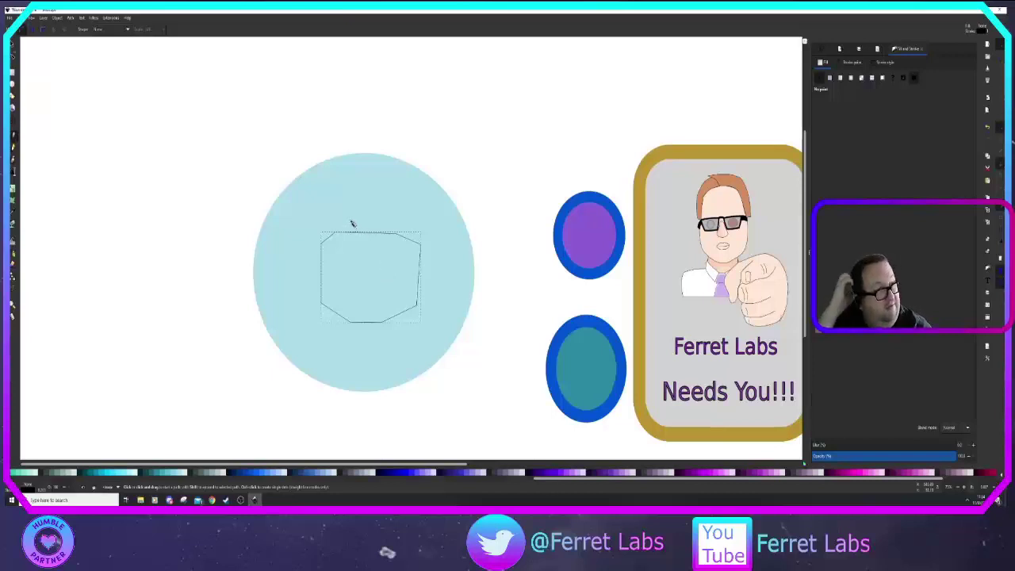
Step: Bend the two cut upper corners of the outline outward into rounded ears, adjusting the right ear's curve handles
key("n")
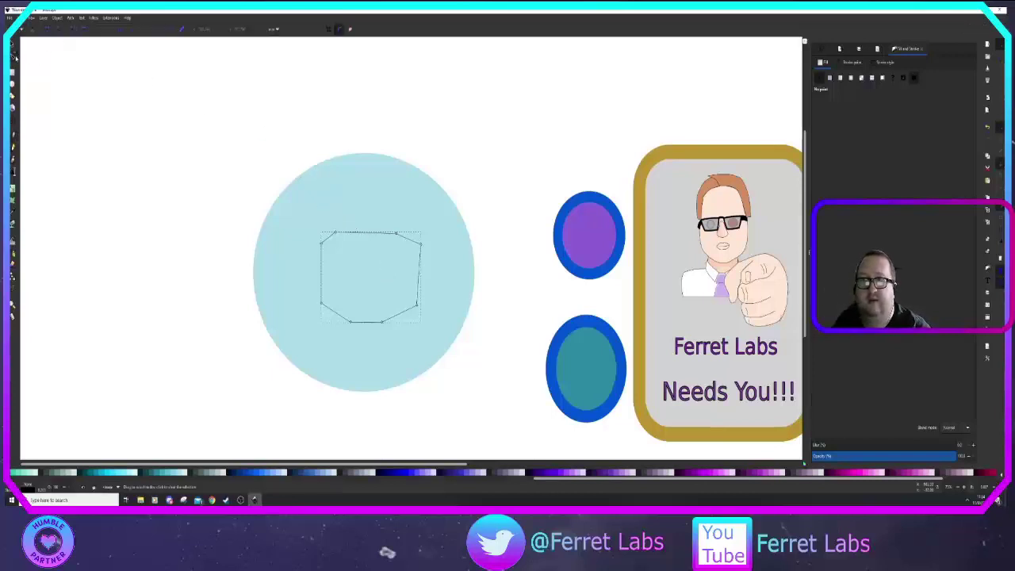
left_click_drag(332, 240, 300, 235)
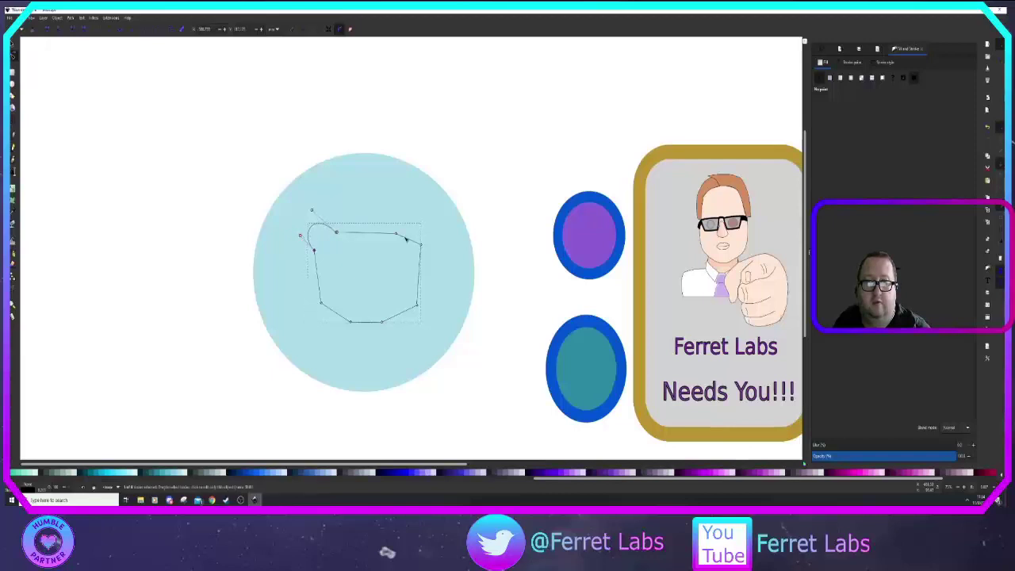
left_click_drag(418, 243, 425, 227)
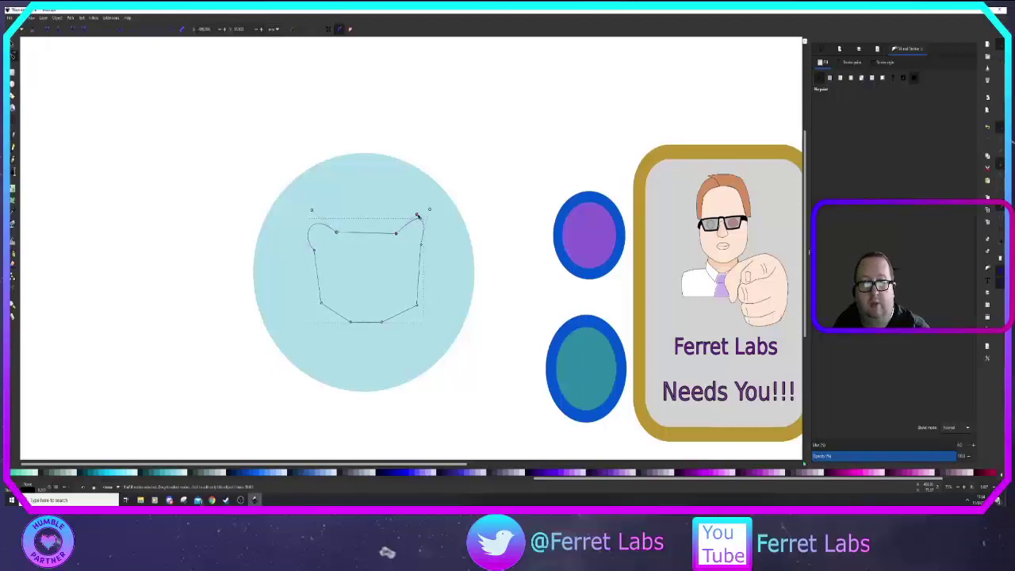
mouse_move(417, 214)
left_mouse_down()
mouse_move(407, 214)
mouse_move(436, 219)
left_mouse_up()
left_click(422, 280)
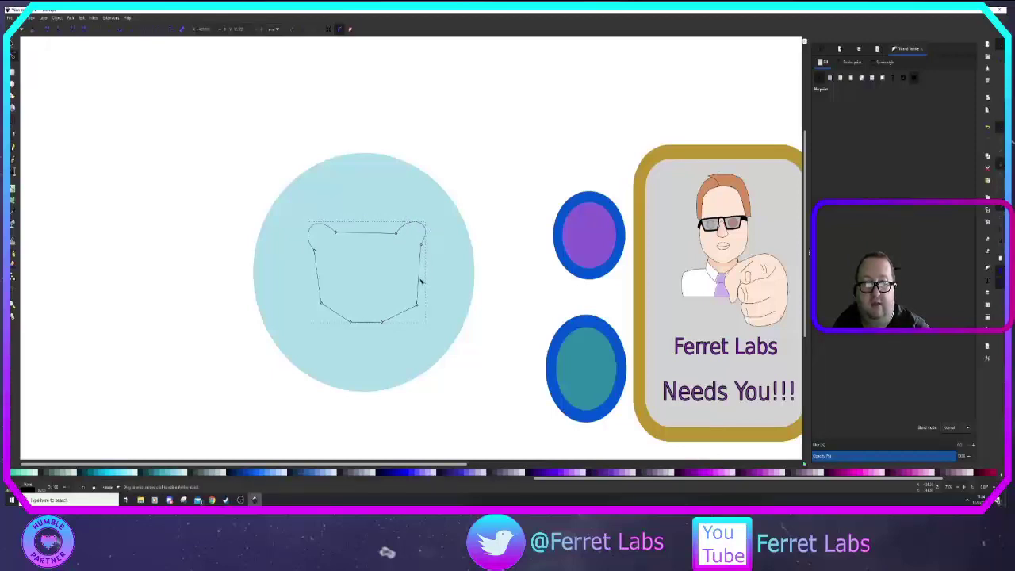
Step: Curve the outline's sides, lower corners and chin outward, and fill the bear head with light purple
left_click_drag(420, 281, 425, 284)
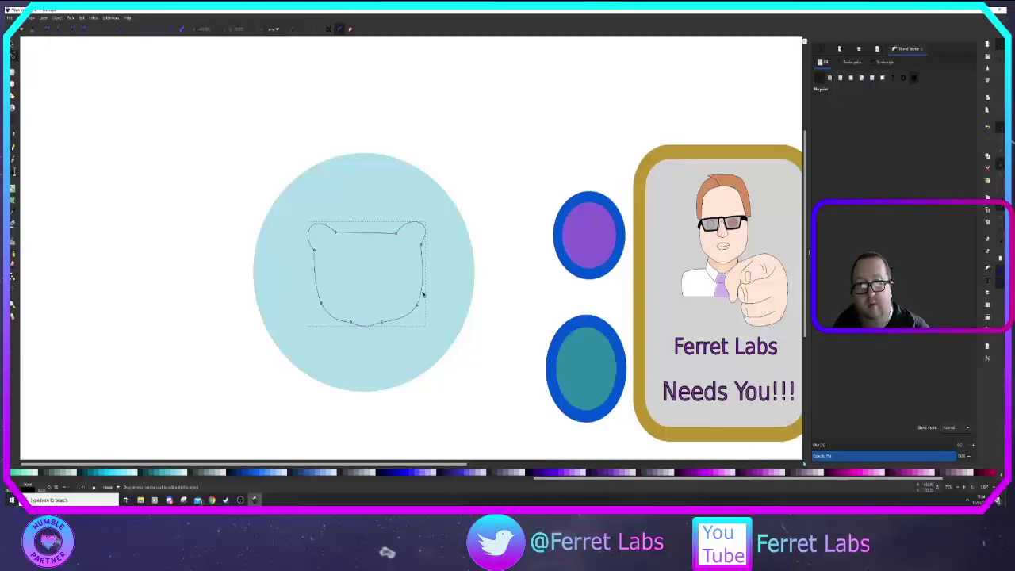
left_click(436, 251)
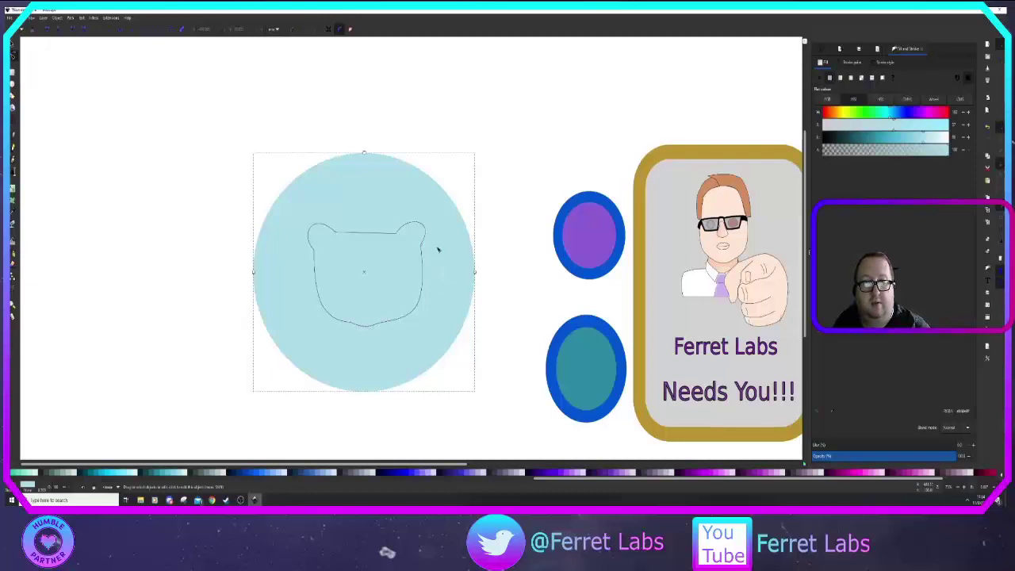
left_click(349, 234)
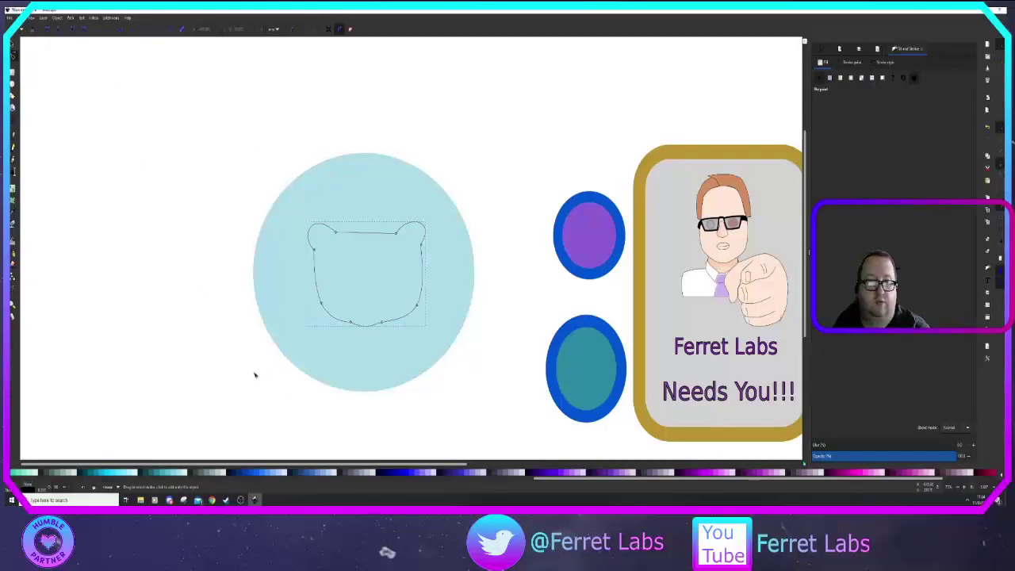
left_click(573, 474)
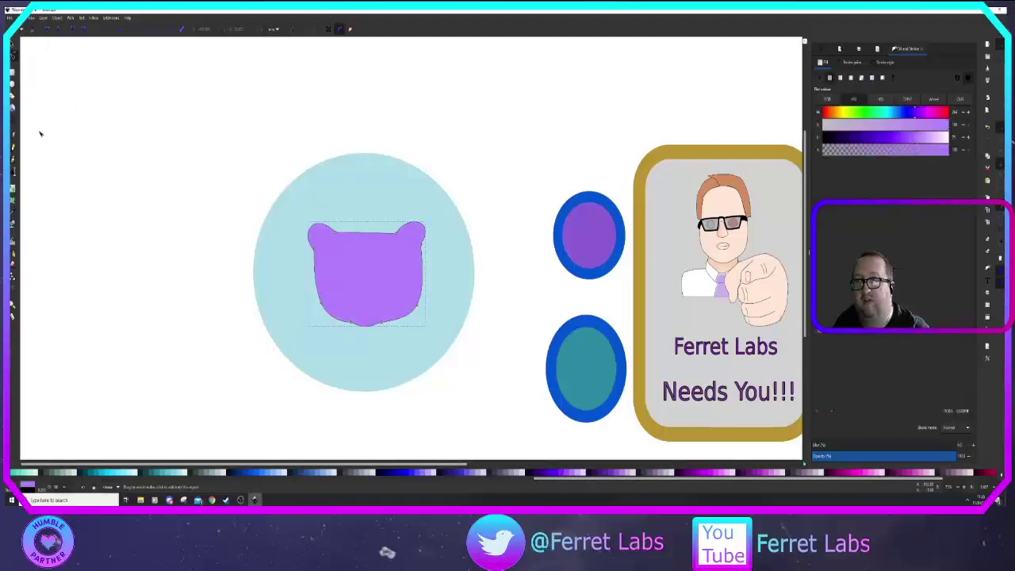
Step: Draw a small ellipse inside the bear's left ear and fill it with light grey
scroll(372, 319, "up", 3)
scroll(372, 318, "down", 1)
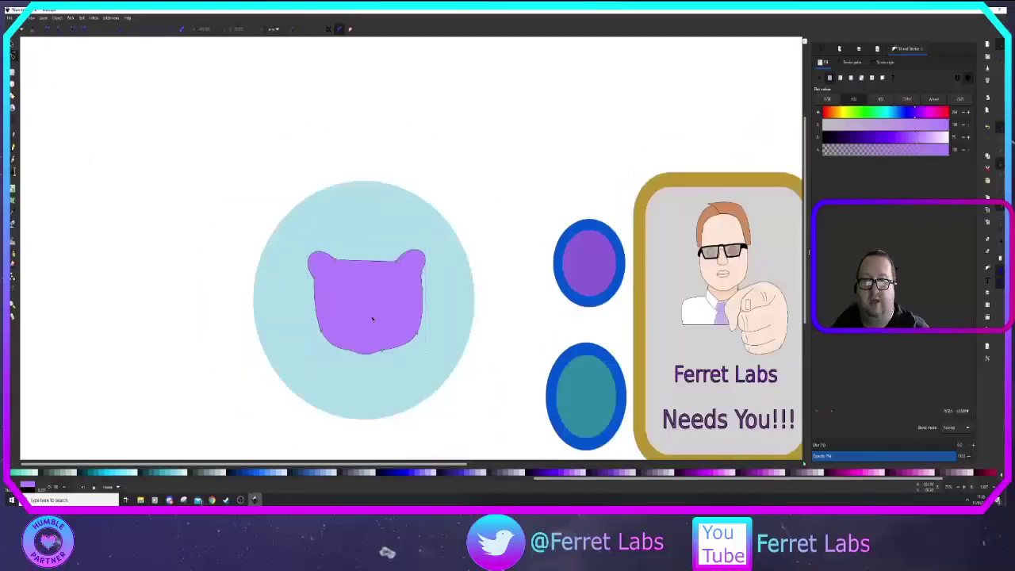
scroll(372, 318, "up", 1)
scroll(374, 318, "up", 2)
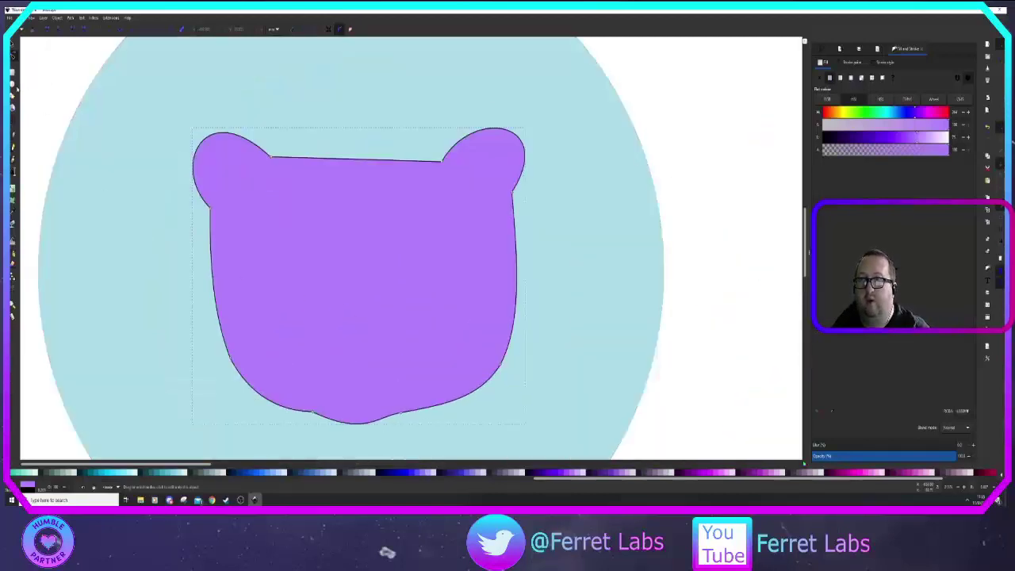
key("e")
left_click_drag(148, 103, 233, 177)
key("s")
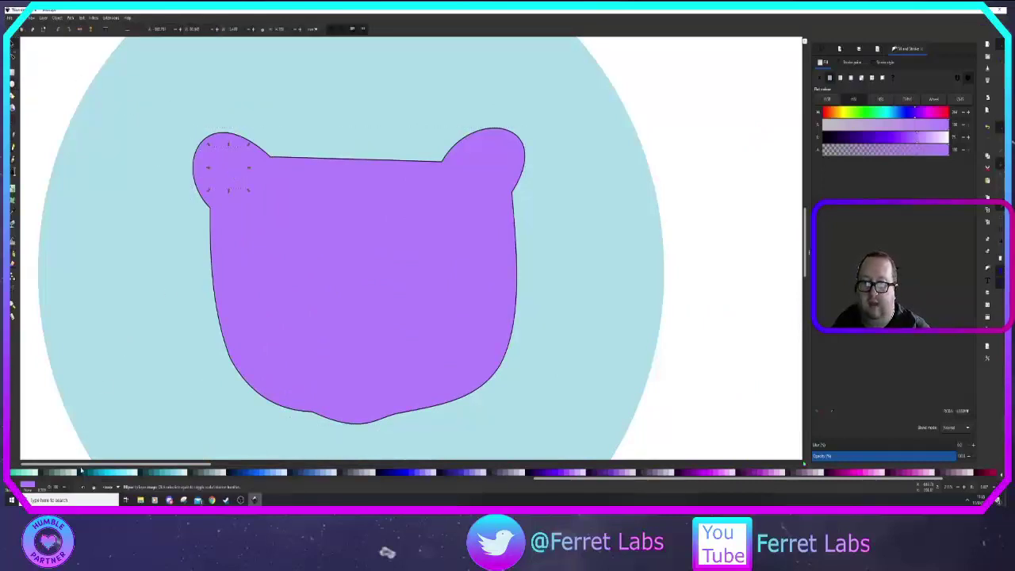
left_click(77, 473)
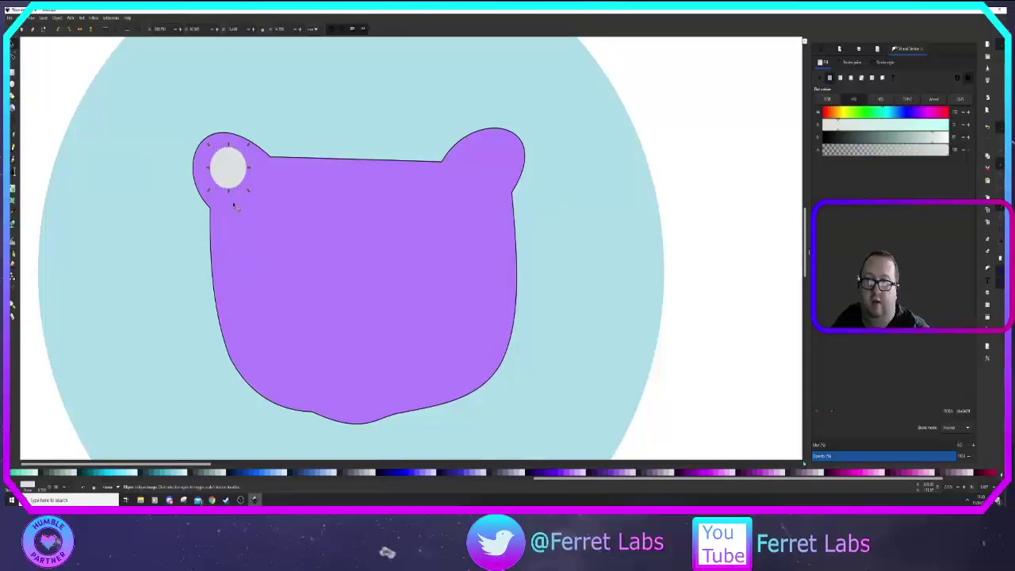
Step: Copy the light grey inner-ear ellipse and place the duplicate centrally in the right ear
left_click_drag(231, 175, 488, 172)
key("ctrl+c")
key("ctrl+v")
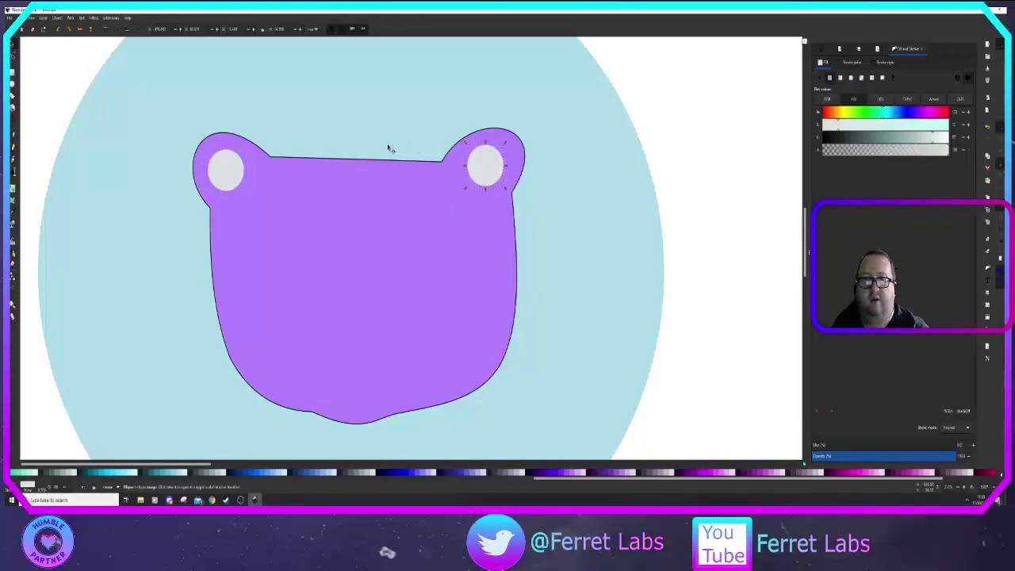
left_click_drag(487, 171, 492, 164)
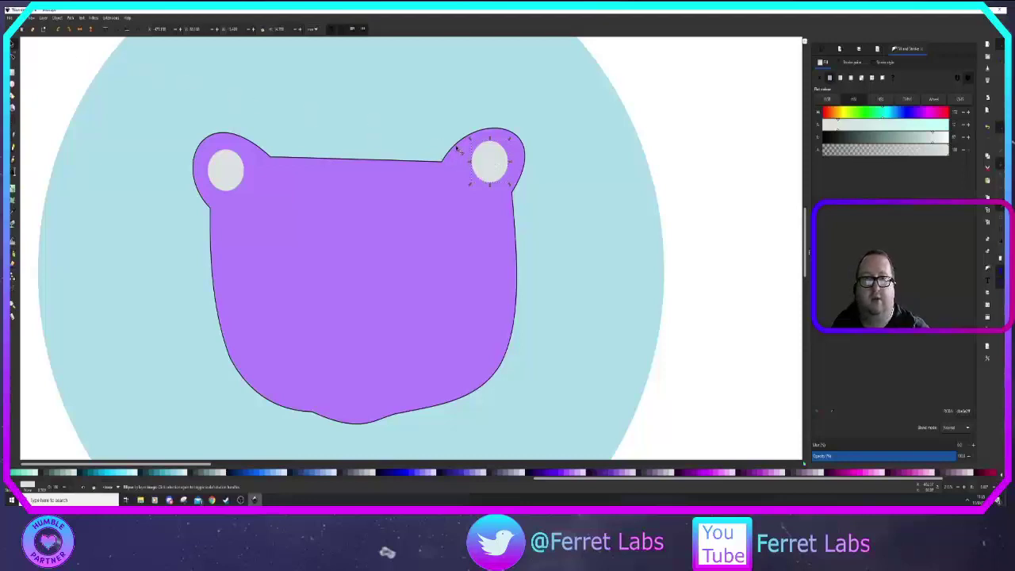
Step: Reshape the right ear by shifting its inner base node outward and adjusting the curve handles around the inner ellipse
left_click(457, 148)
left_click(444, 160)
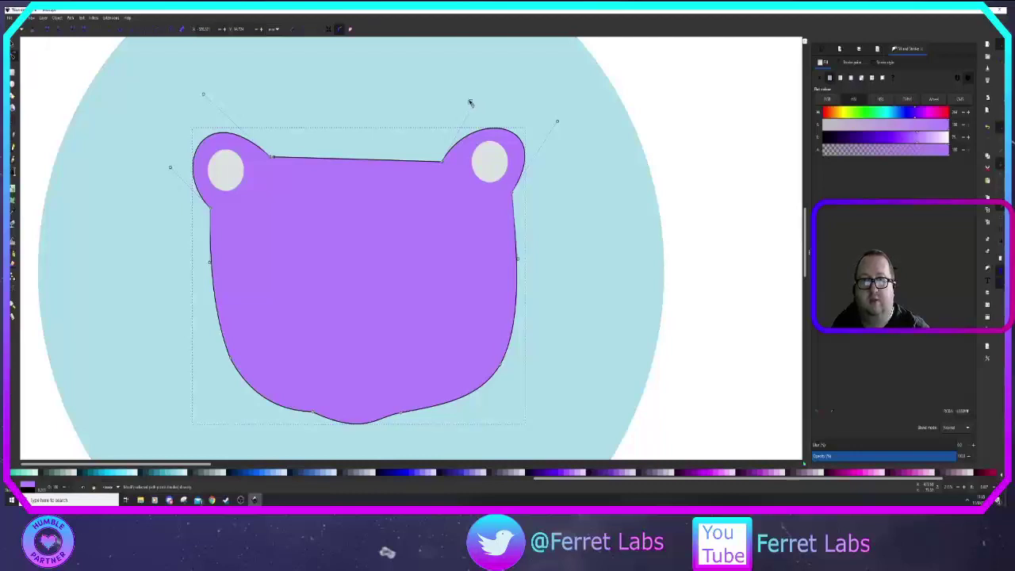
left_click(474, 105)
left_click(445, 162)
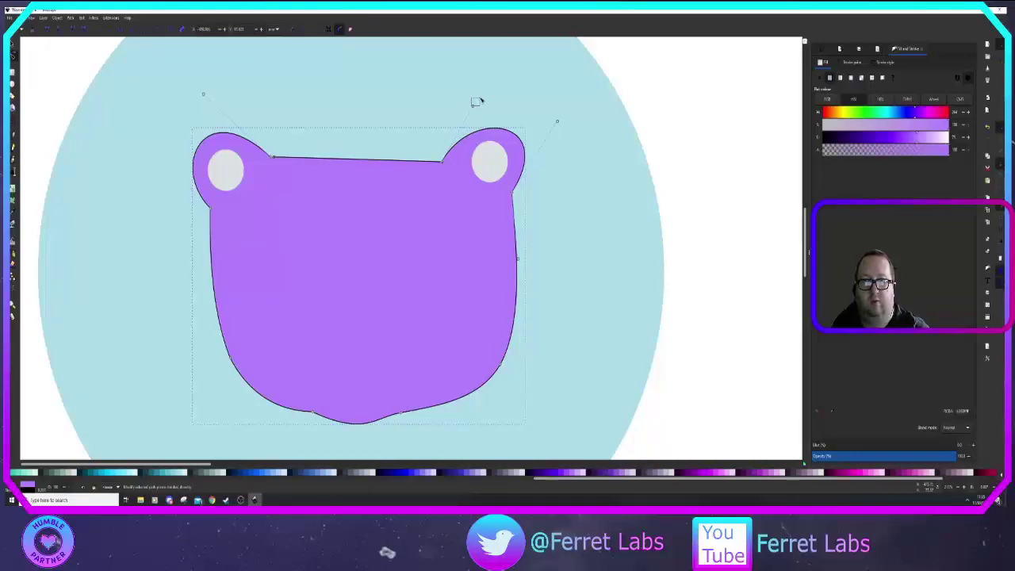
left_click(437, 178)
left_click(445, 162)
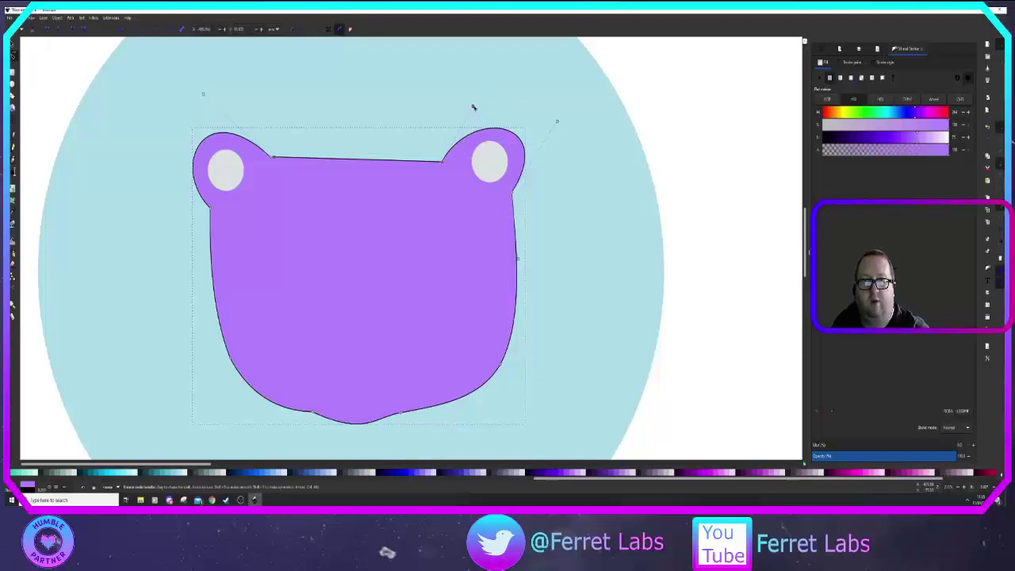
left_click_drag(474, 108, 476, 99)
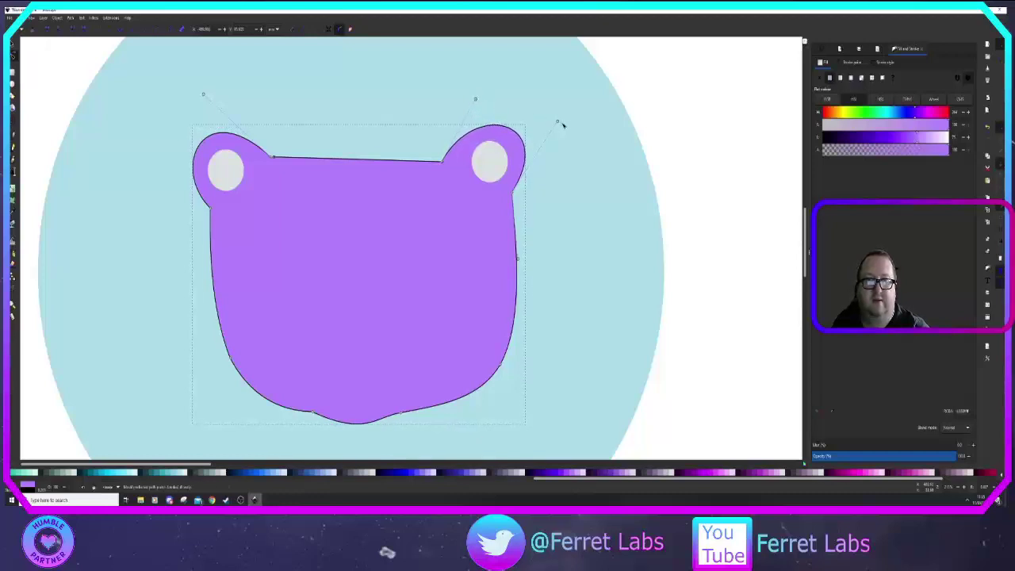
mouse_move(556, 121)
left_mouse_down()
mouse_move(552, 146)
mouse_move(549, 129)
left_mouse_up()
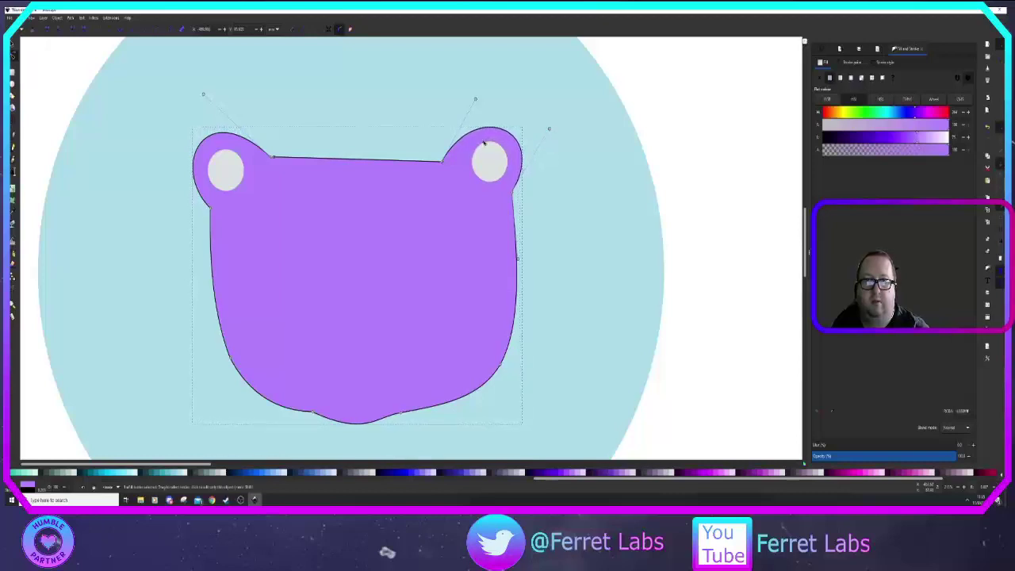
left_click_drag(442, 161, 452, 160)
left_click_drag(484, 100, 476, 99)
left_click(575, 235)
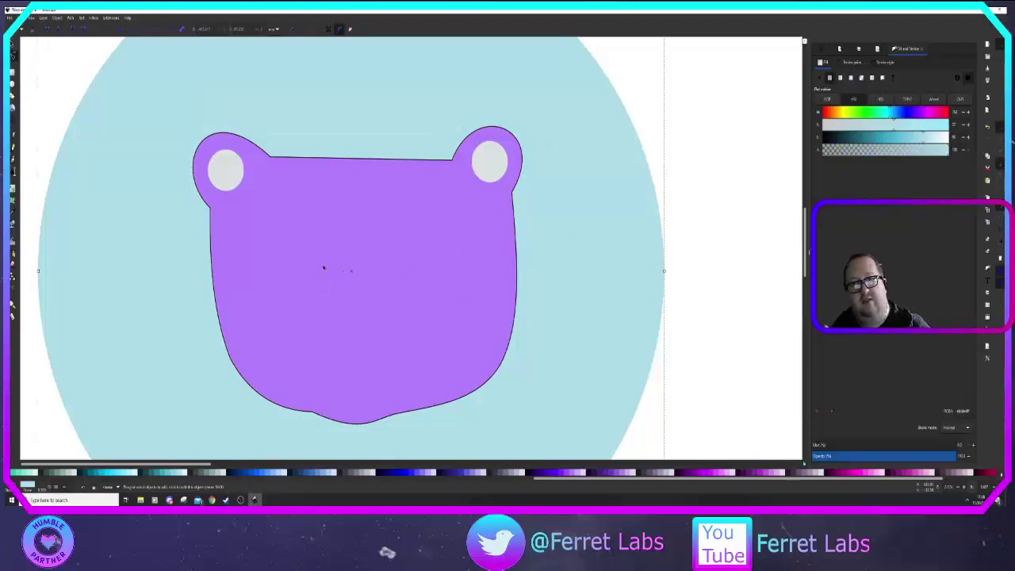
Step: Draw a small, flat, downward-pointing closed triangle just above the bear's chin
left_click(13, 139)
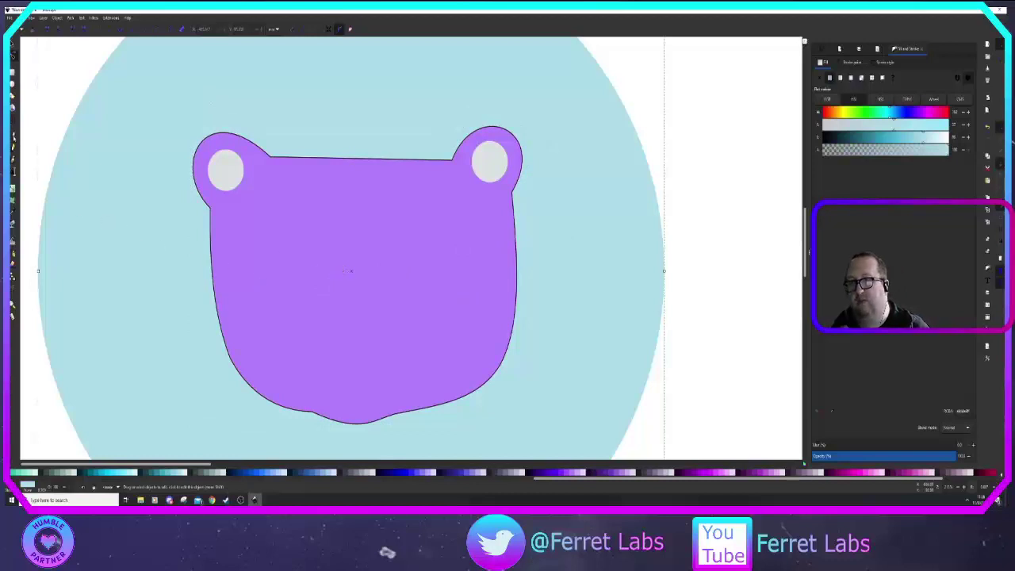
left_click(326, 392)
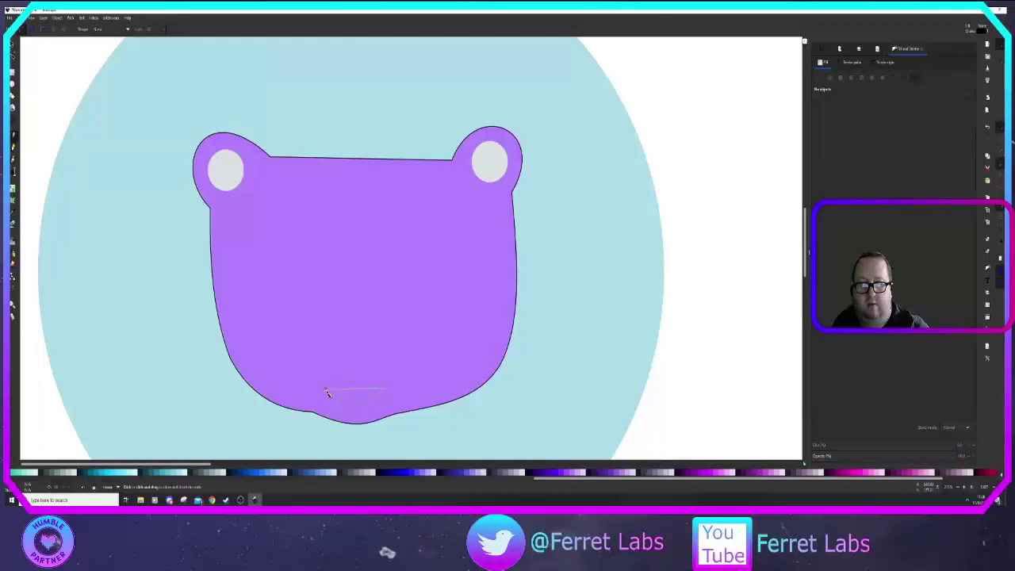
left_click(326, 393)
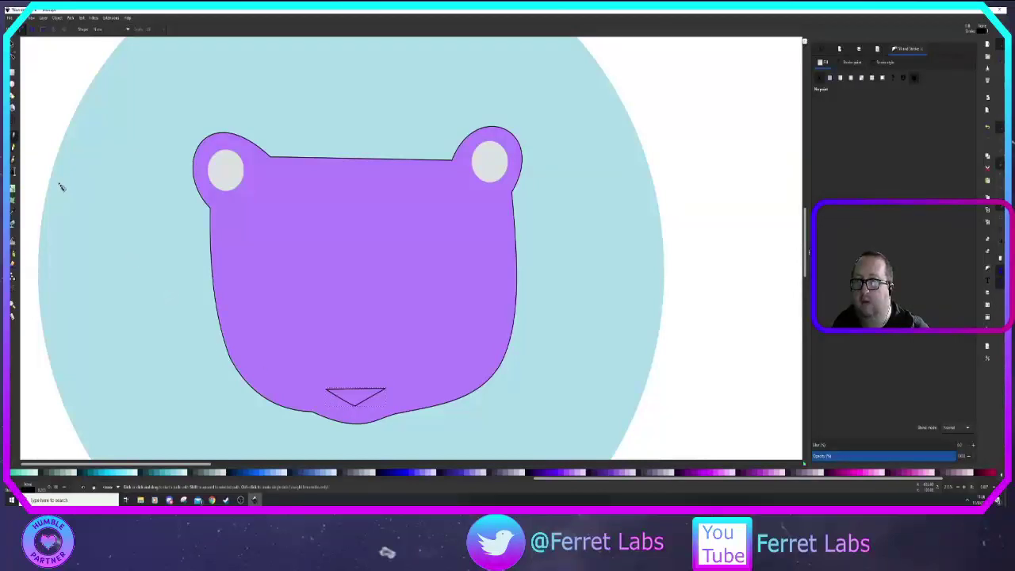
Step: Bend the chin triangle's edges into a smiling mouth and fill it with light grey
left_click(12, 56)
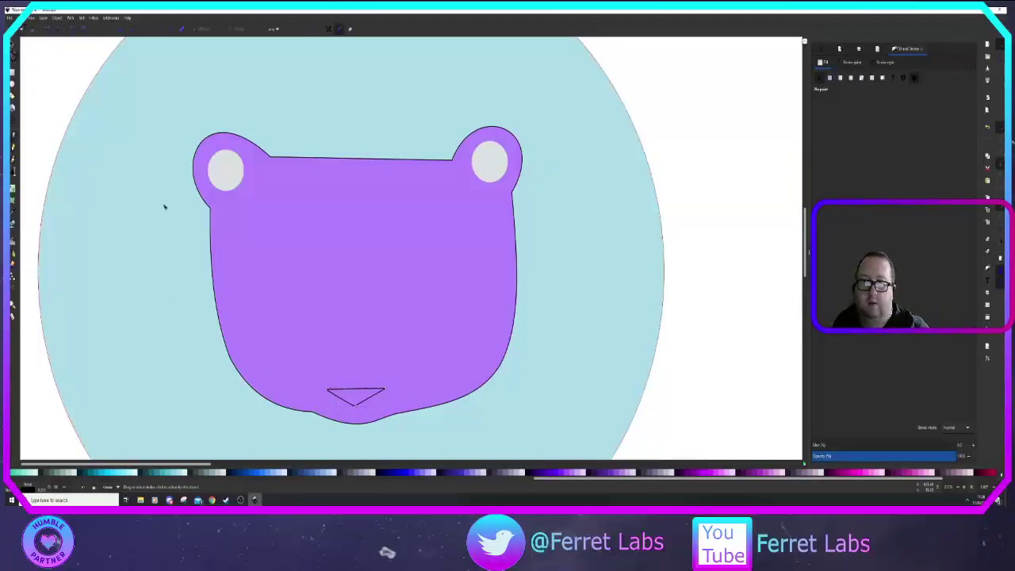
left_click_drag(340, 400, 373, 403)
left_click(351, 405)
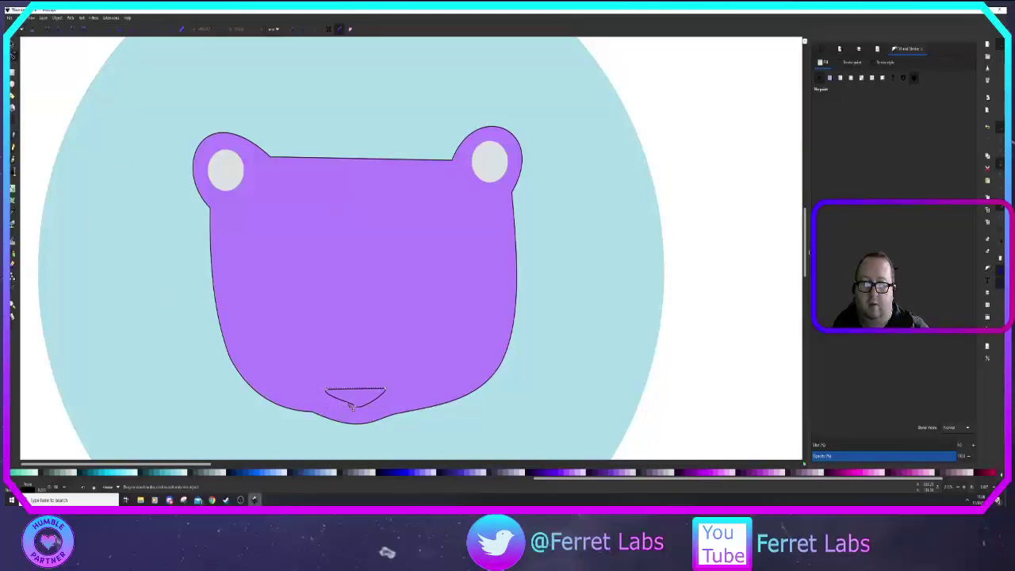
left_click_drag(354, 406, 357, 395)
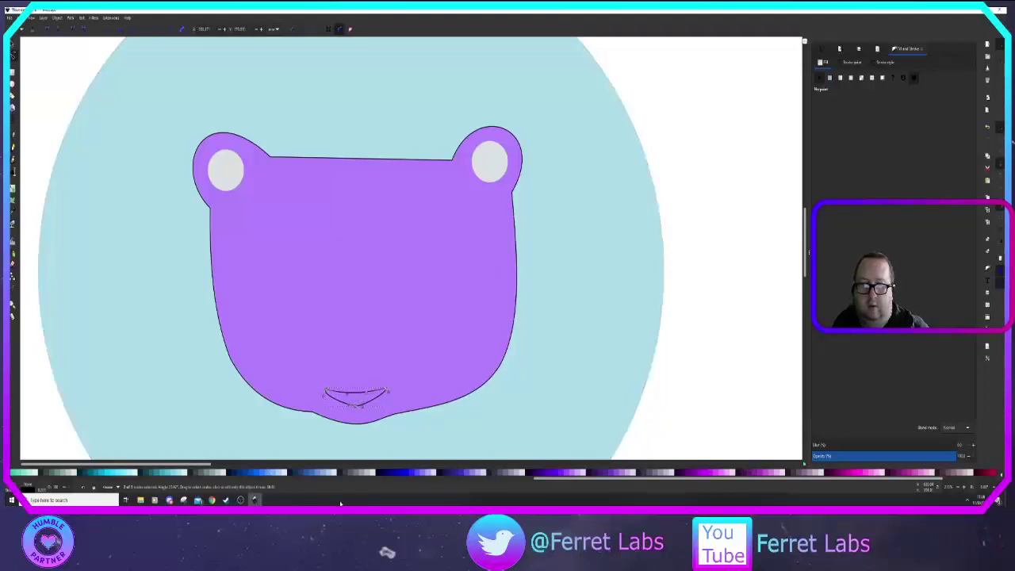
left_click(517, 474)
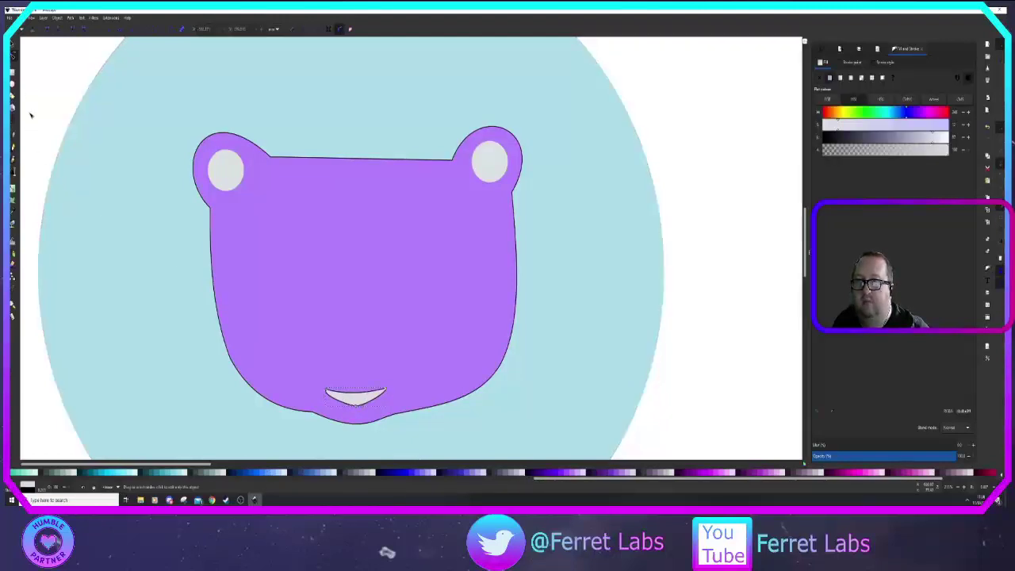
Step: Draw a closed upward-pointing triangle for the nose at the middle of the face, above the mouth
key("b")
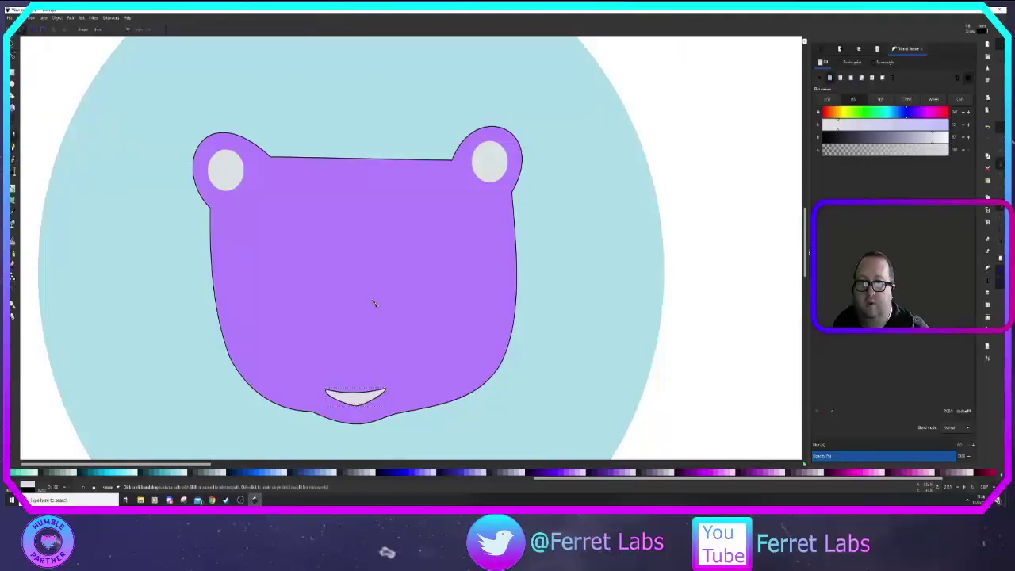
left_click(355, 291)
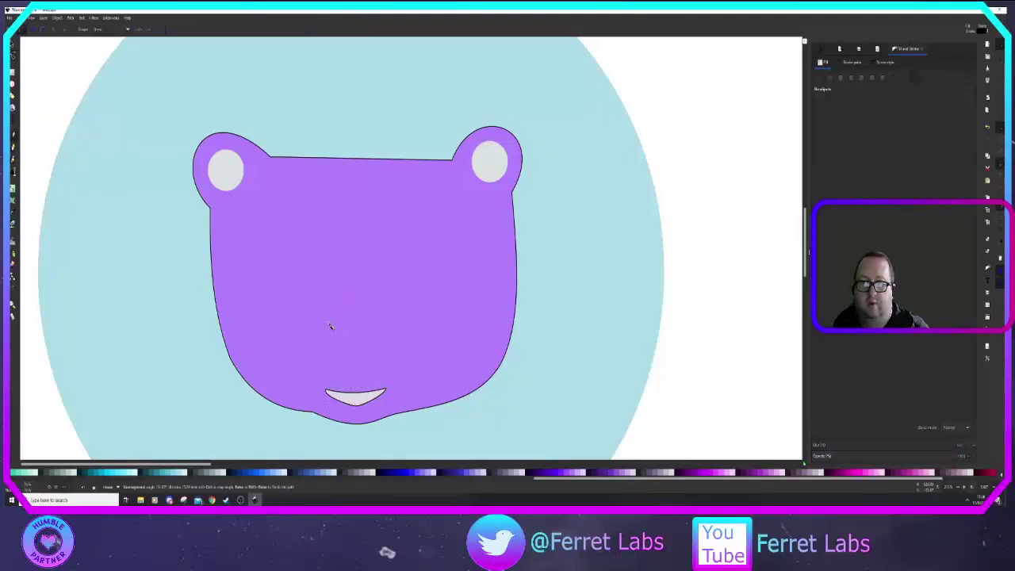
left_click(331, 322)
left_click(379, 319)
left_click(354, 291)
left_click(329, 322)
Step: Curve all three edges of the nose triangle outward and fill it with light grey
left_click(12, 55)
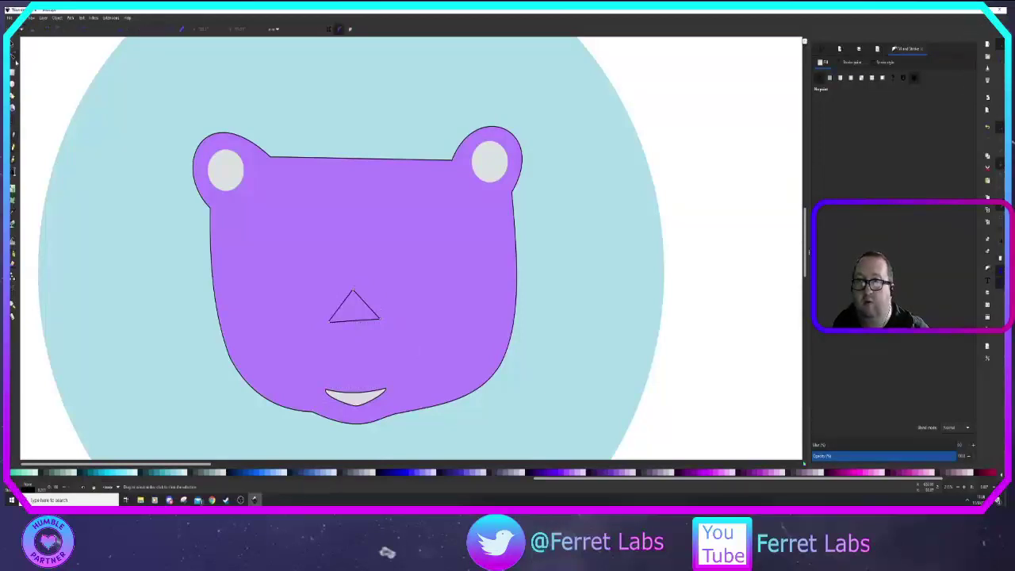
left_click_drag(342, 307, 358, 329)
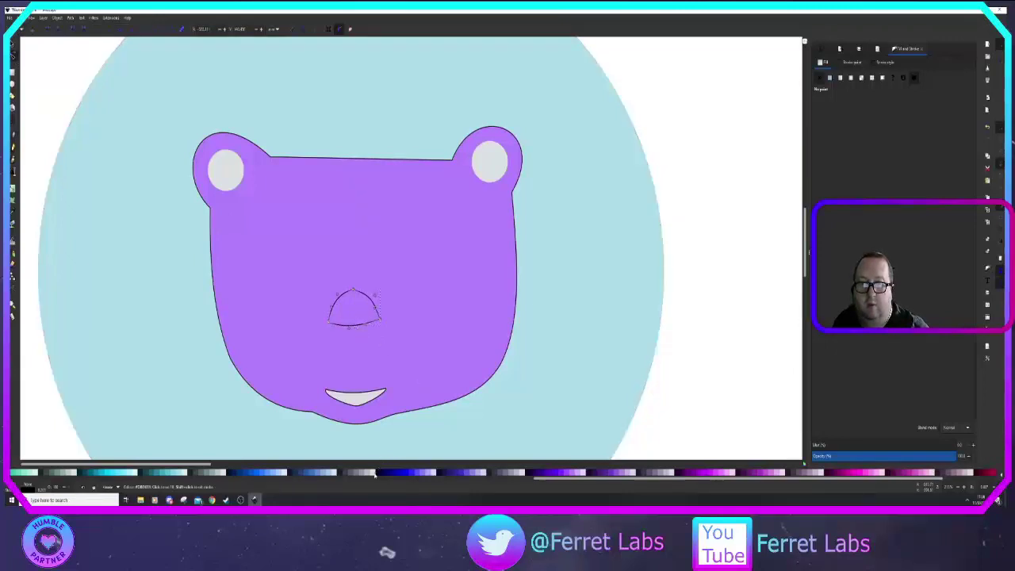
left_click(830, 78)
Step: Rotate the nose slightly to level its base and center it above the mouth
left_click(11, 45)
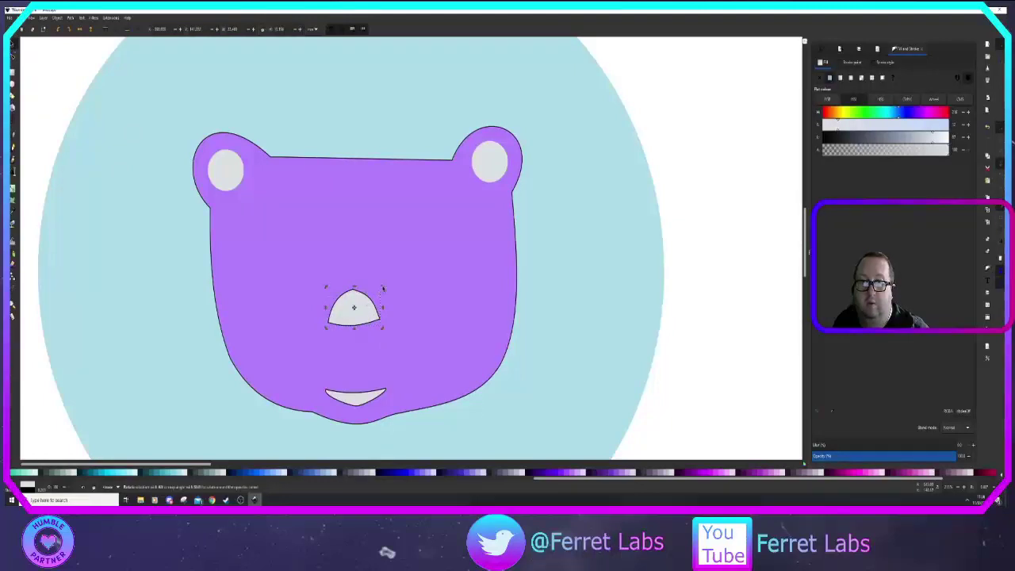
left_click_drag(382, 289, 384, 291)
left_click_drag(356, 310, 360, 308)
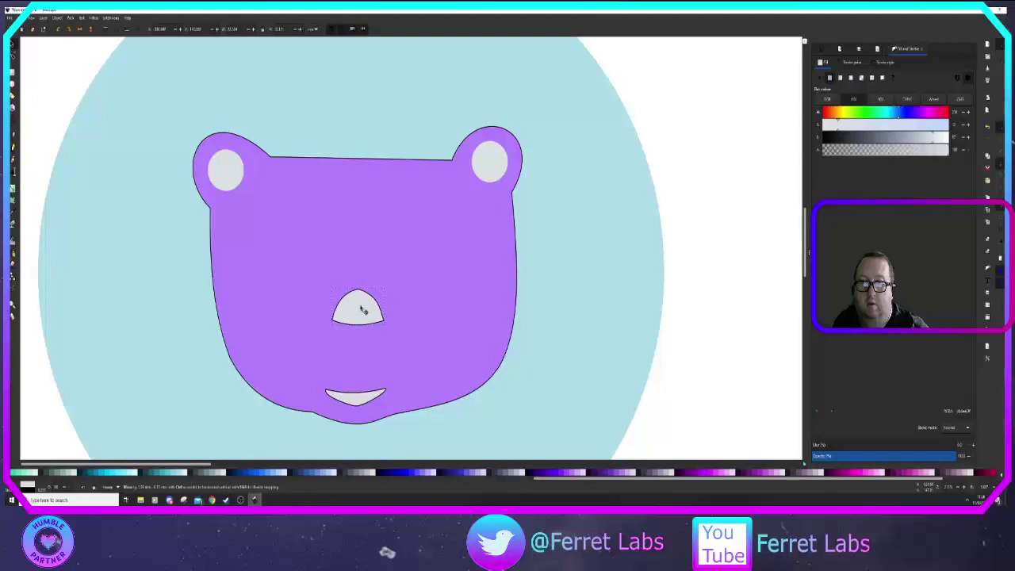
left_click(646, 259)
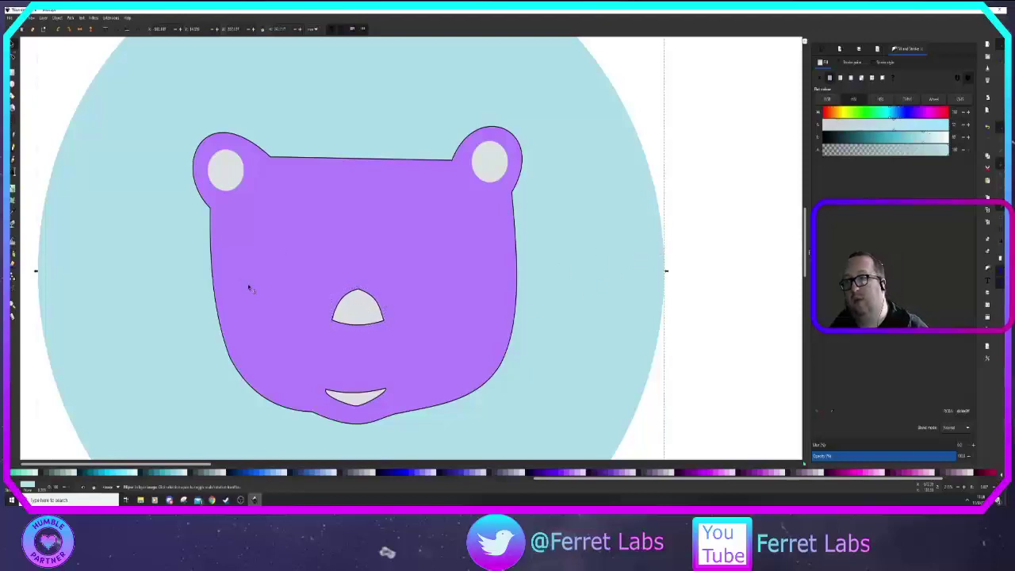
key("b")
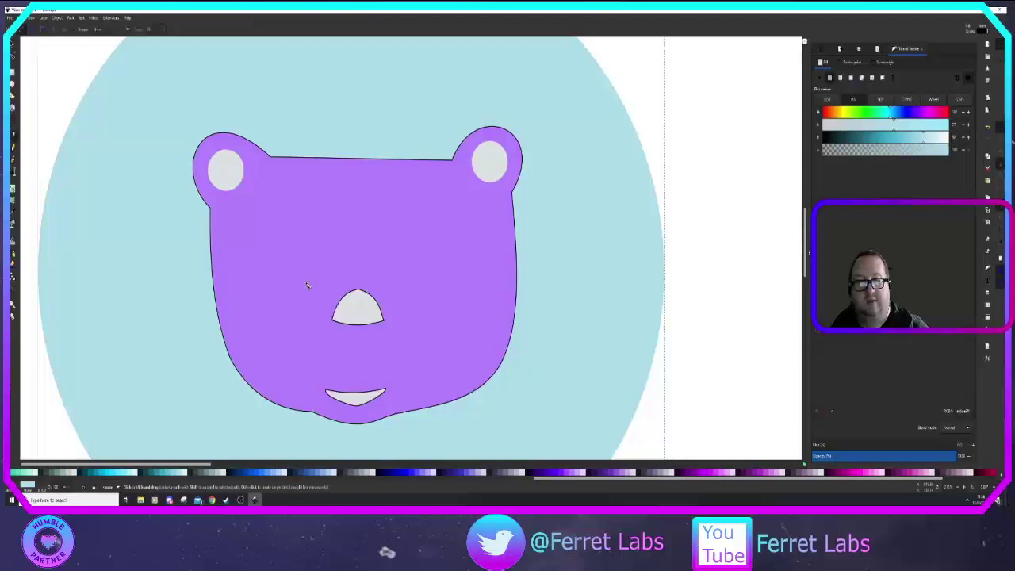
left_click(276, 239)
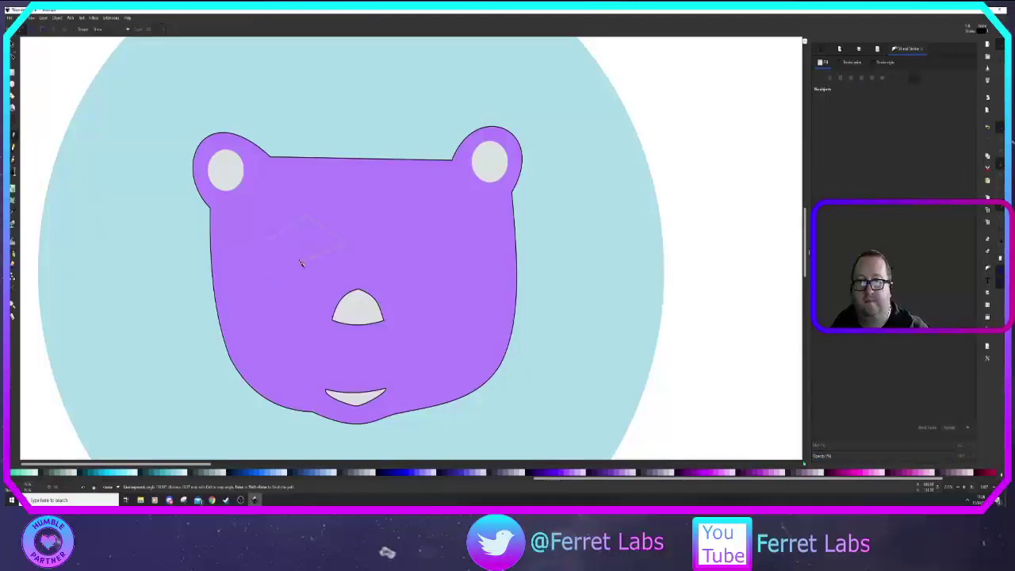
left_click(301, 263)
left_click(268, 241)
right_click(278, 256)
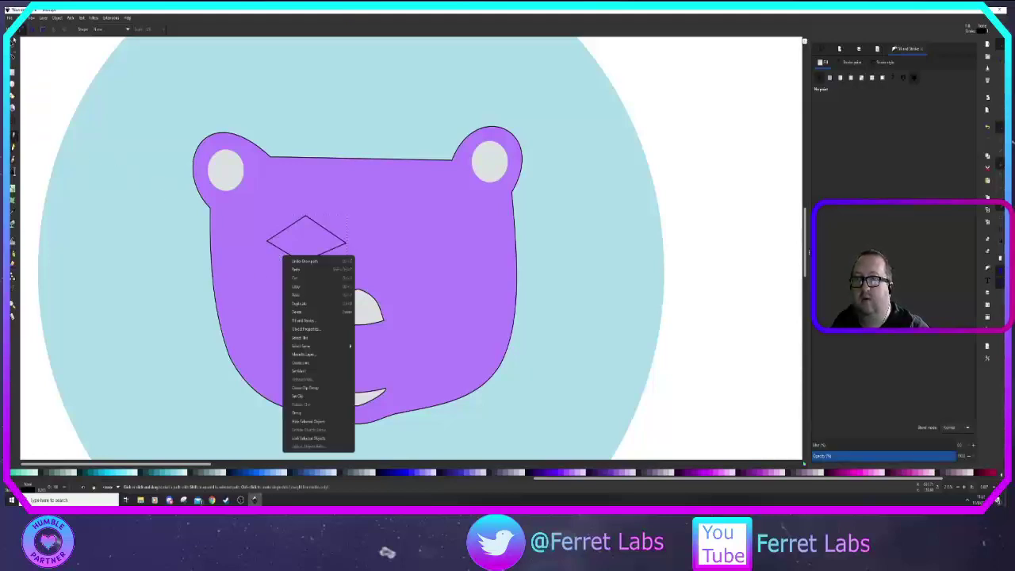
left_click(13, 39)
key("Escape")
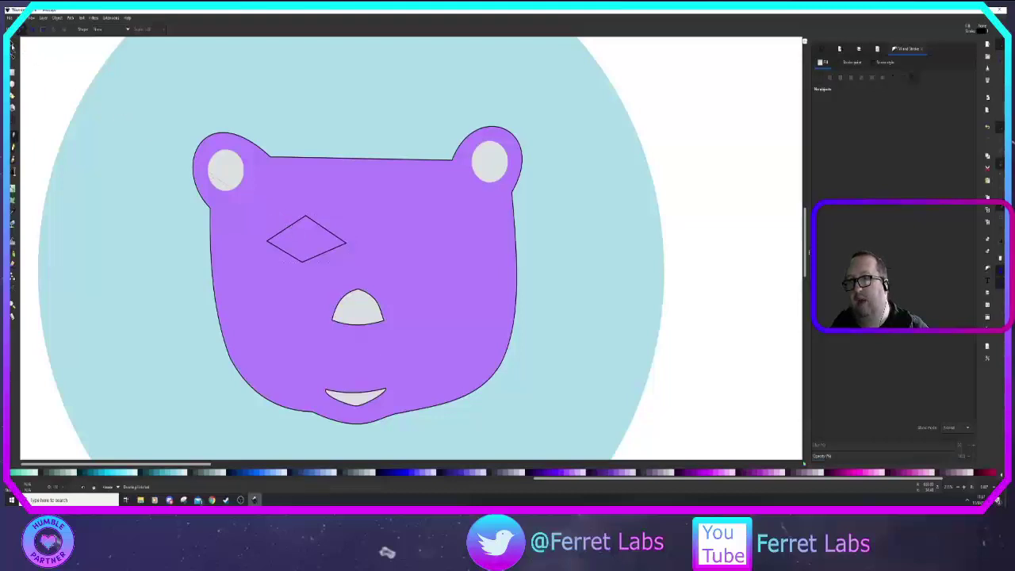
left_click(13, 44)
left_click(300, 230)
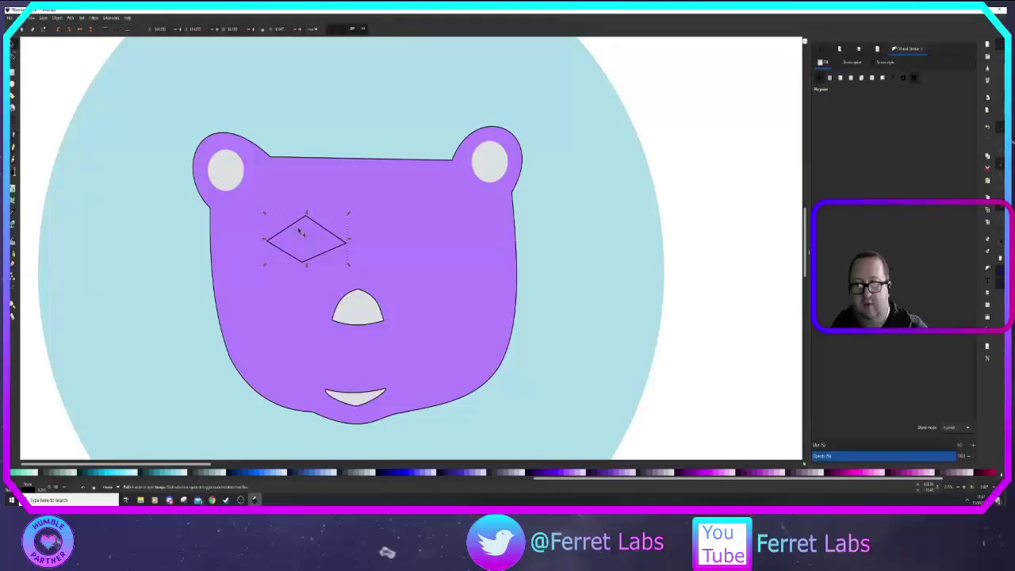
key("Delete")
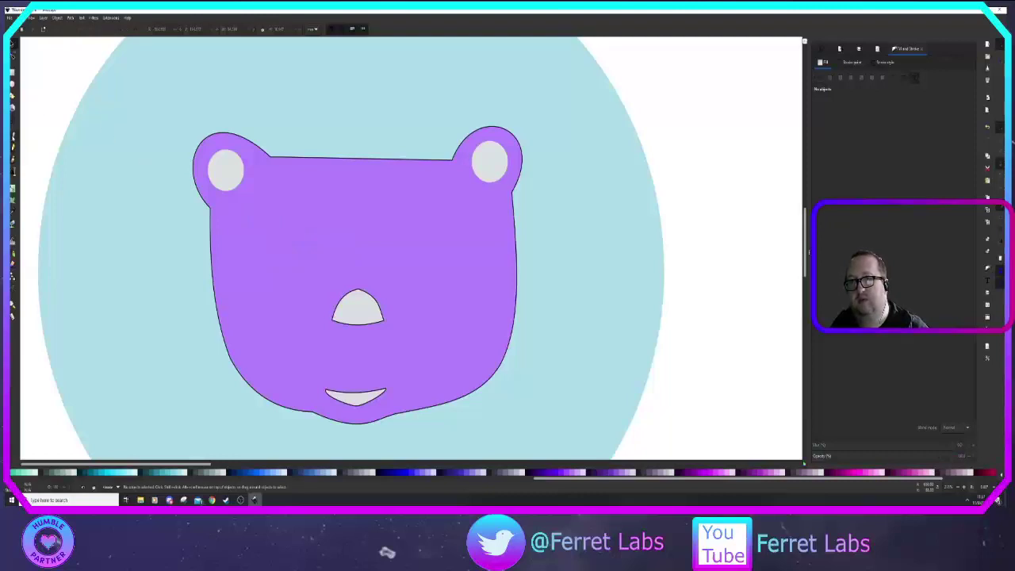
Step: Draw a closed four-cornered, roughly rectangular path for the first eye, above the nose on the side of the left ear
key("b")
left_click(281, 223)
left_click(280, 264)
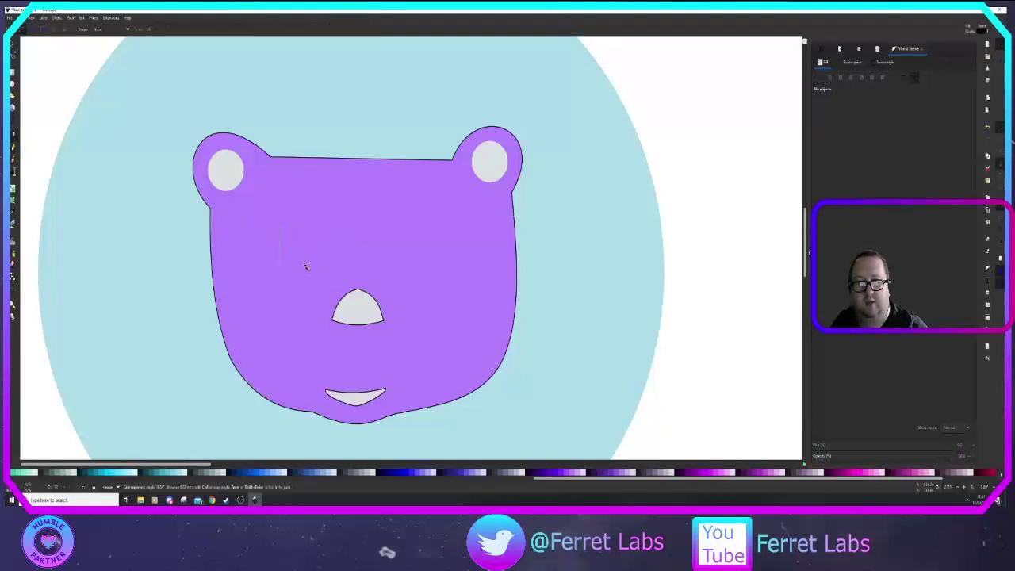
left_click(339, 265)
left_click(341, 222)
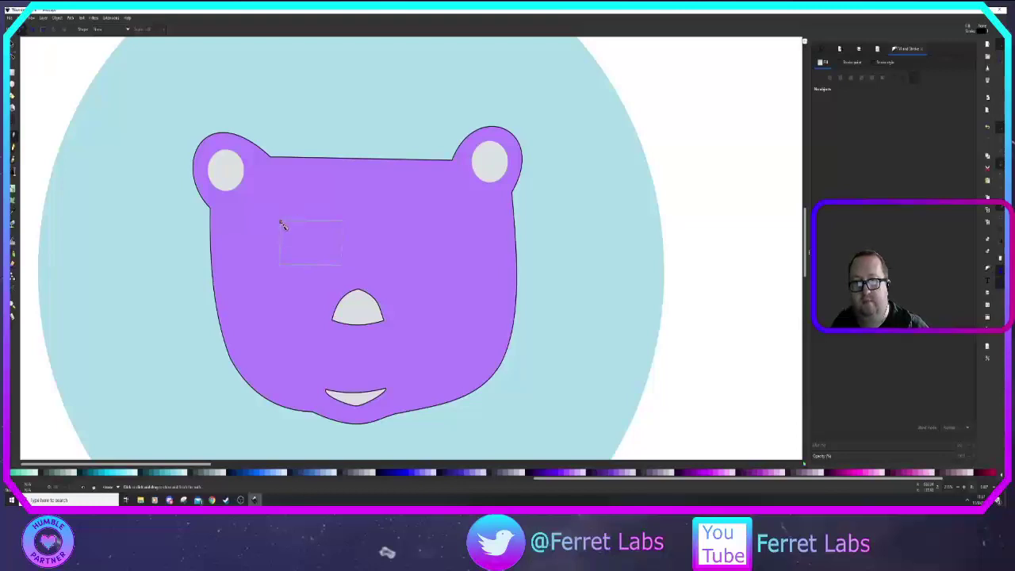
scroll(282, 238, "up", 3)
scroll(280, 304, "up", 6)
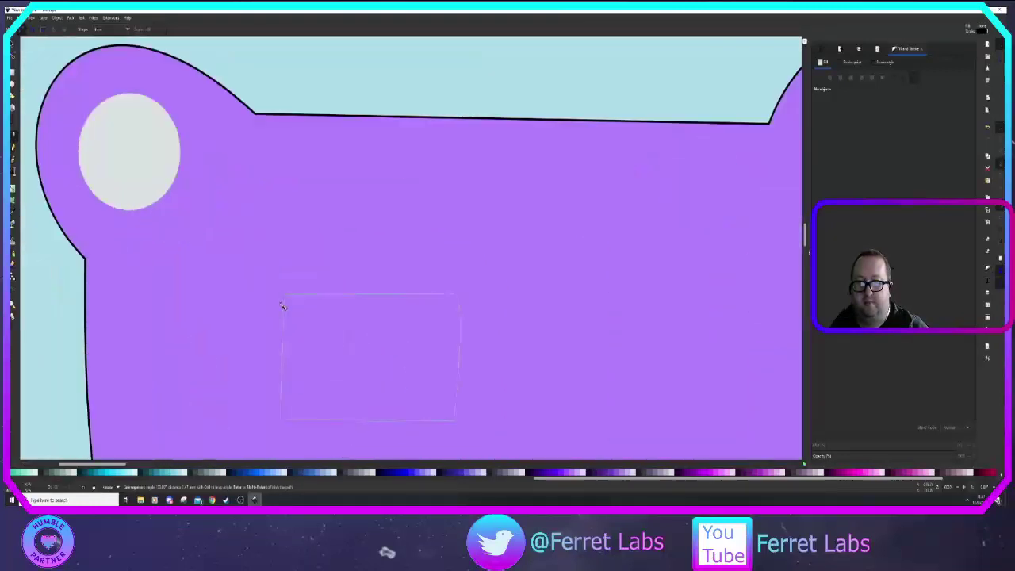
left_click(271, 297)
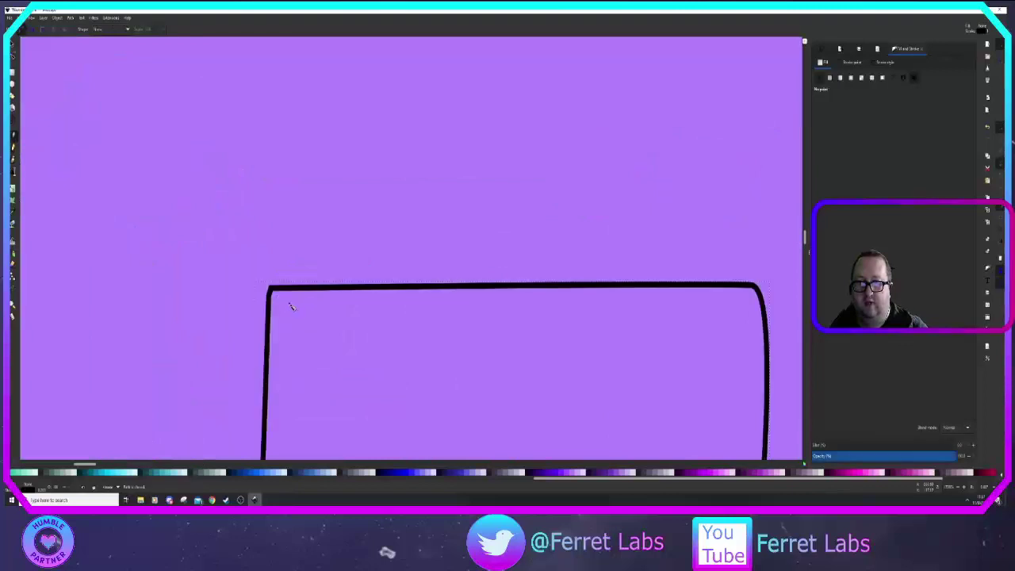
Step: Delete the surplus node at the eye outline's upper-left corner and straighten the warped top edge
left_click(13, 57)
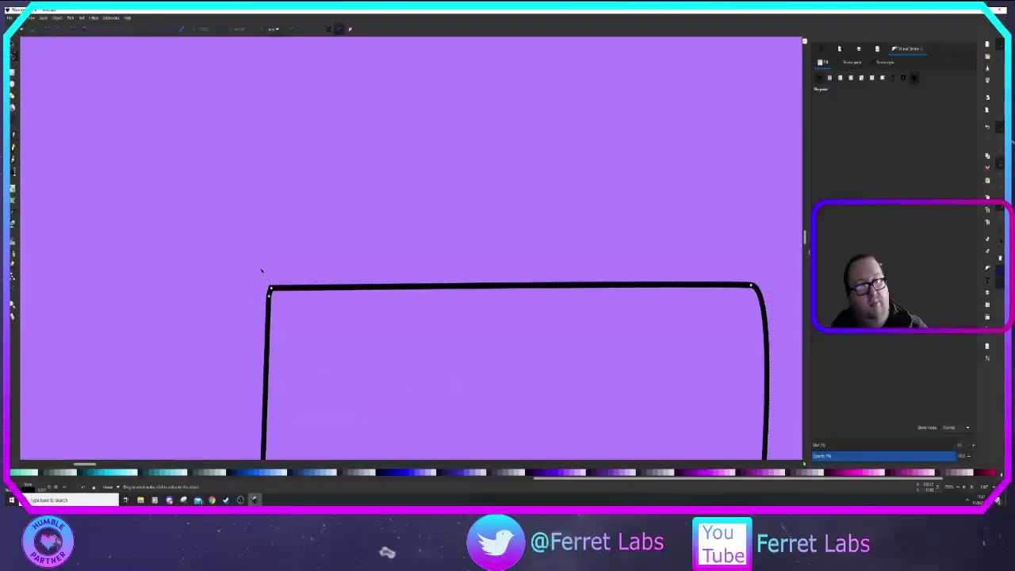
left_click(272, 288)
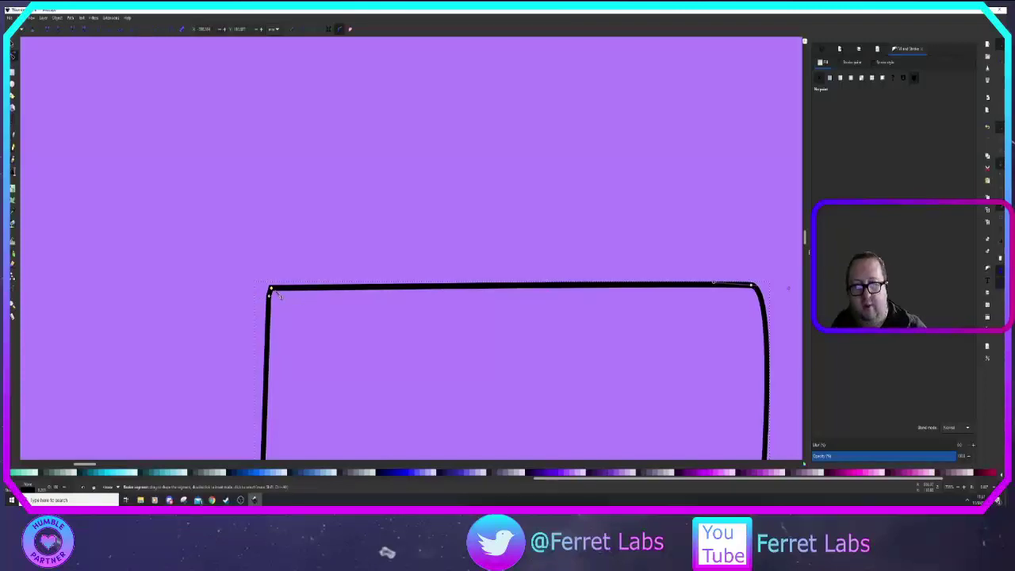
key("Delete")
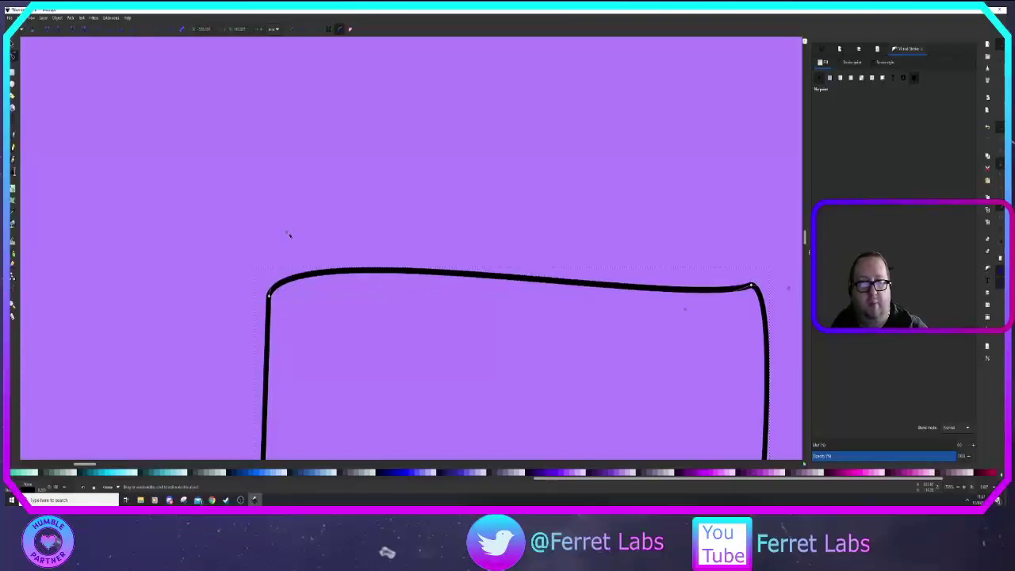
left_click_drag(288, 235, 266, 277)
left_click_drag(684, 306, 752, 287)
Step: Bend all four edges of the eye rectangle slightly inward
scroll(577, 328, "down", 3)
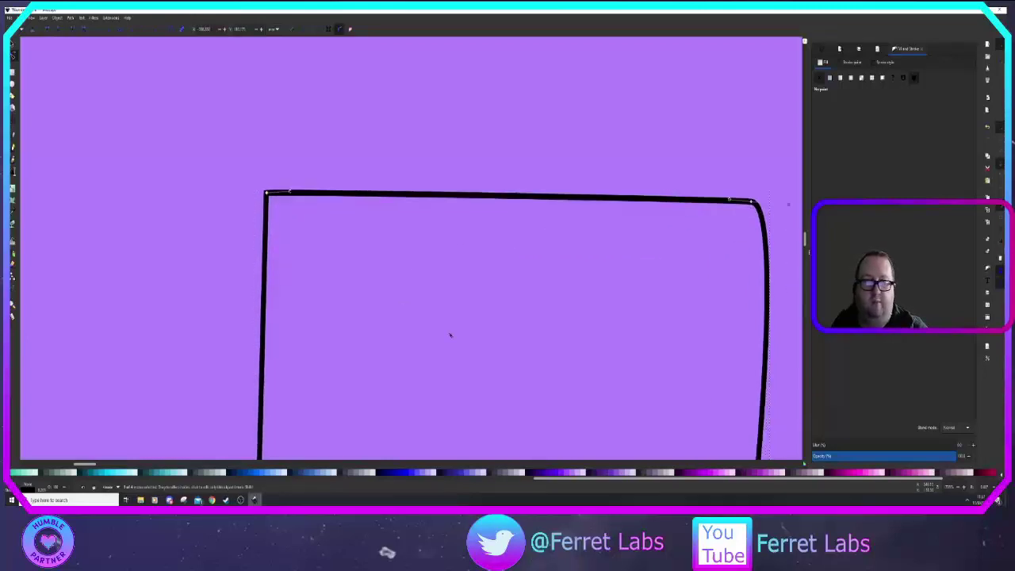
scroll(473, 297, "down", 1, "ctrl")
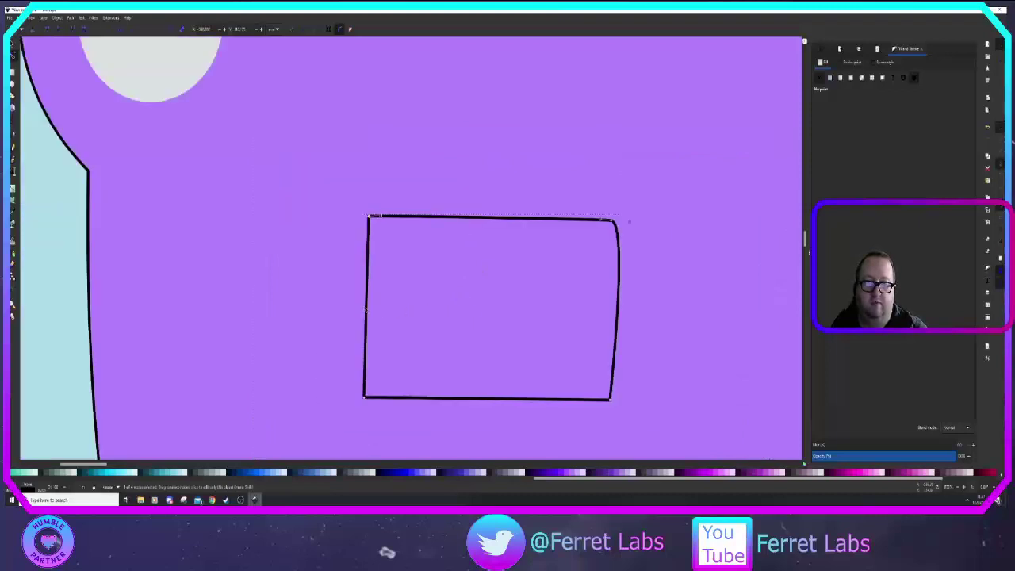
left_click_drag(370, 310, 376, 309)
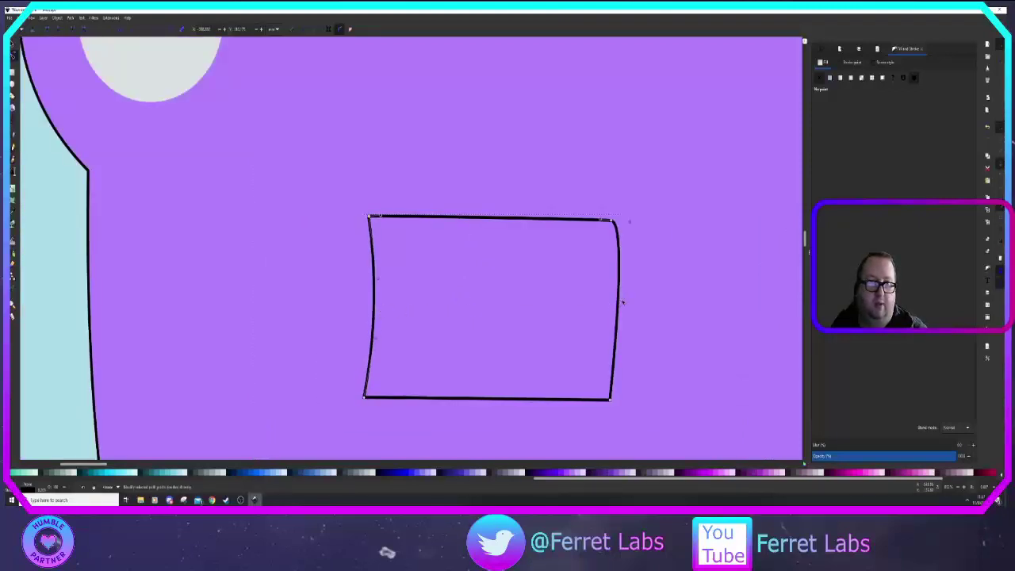
left_click_drag(617, 305, 600, 304)
left_click_drag(482, 401, 481, 394)
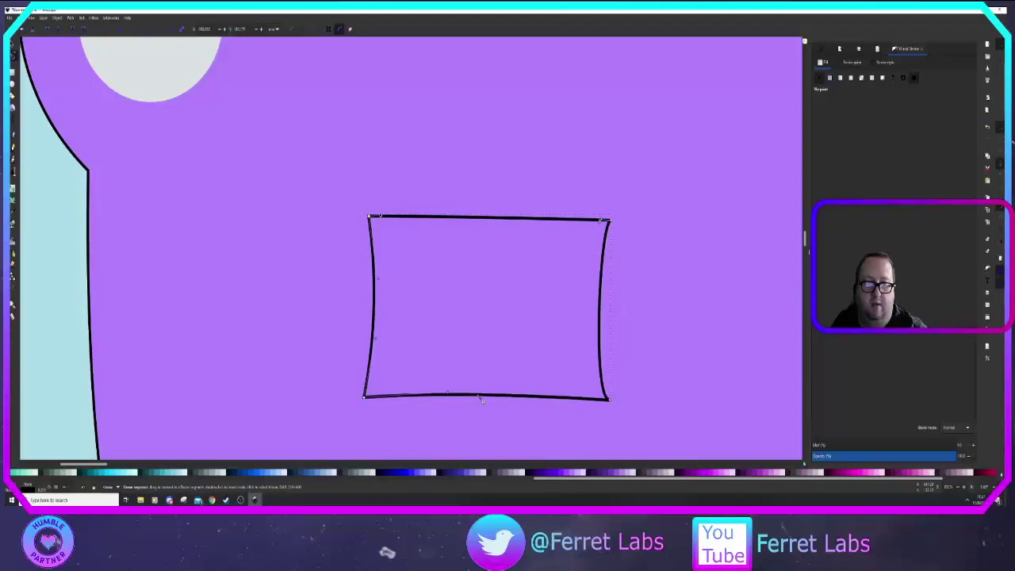
left_click_drag(474, 218, 474, 229)
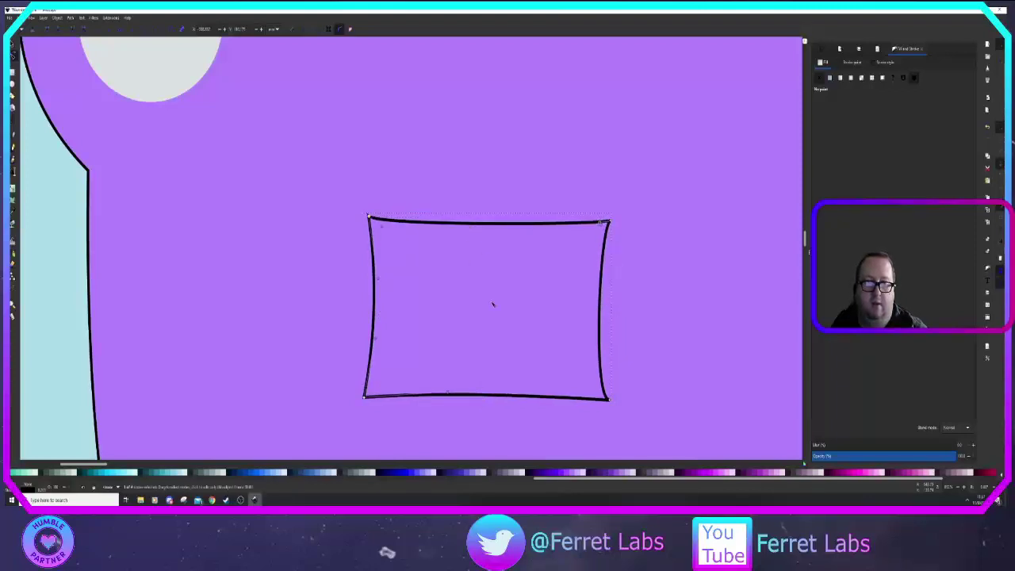
Step: Fill the eye shape with light grey and shift it slightly up and outward on the face
scroll(492, 282, "down", 2)
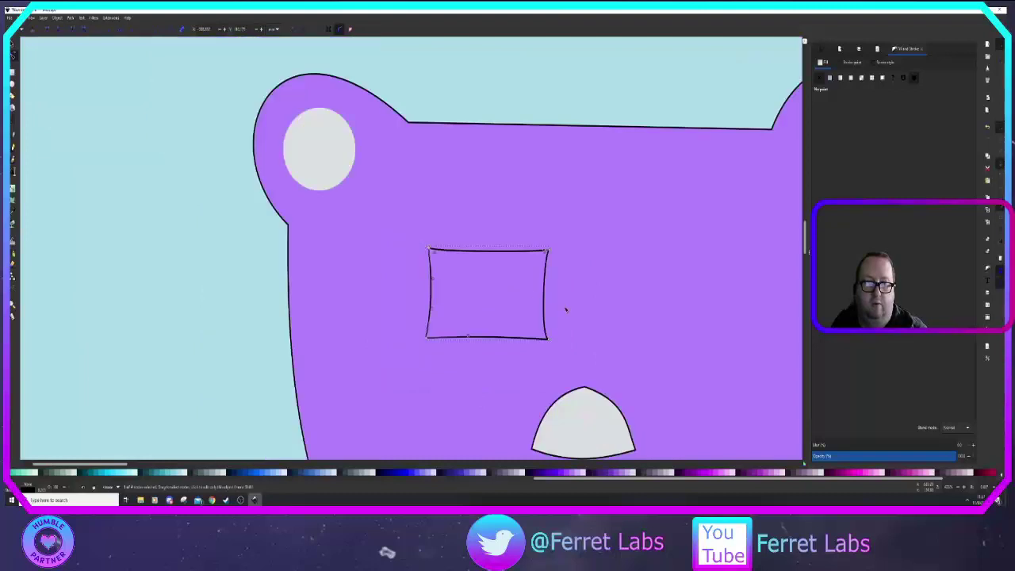
left_click_drag(579, 311, 437, 243)
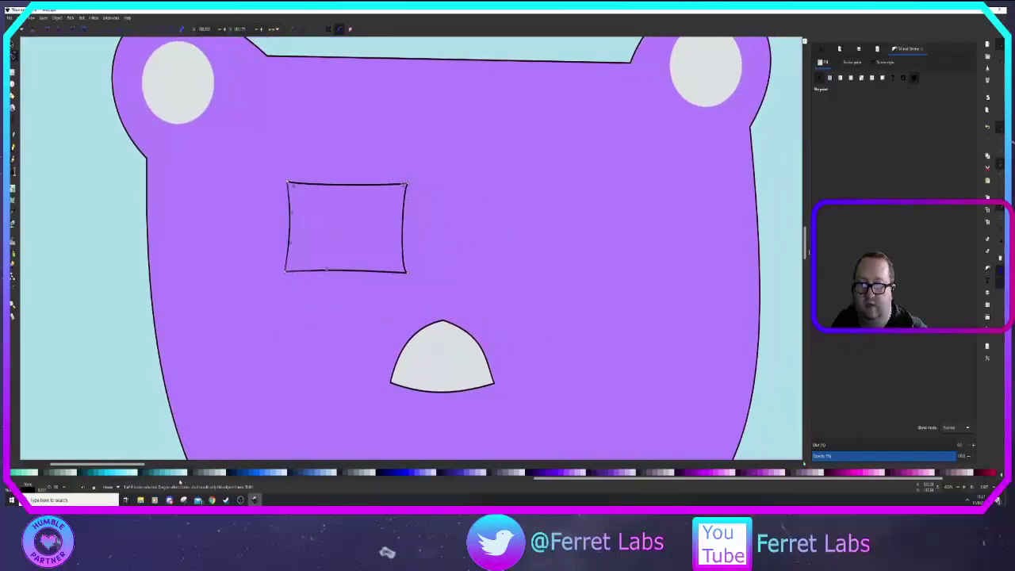
scroll(187, 474, "left", 5)
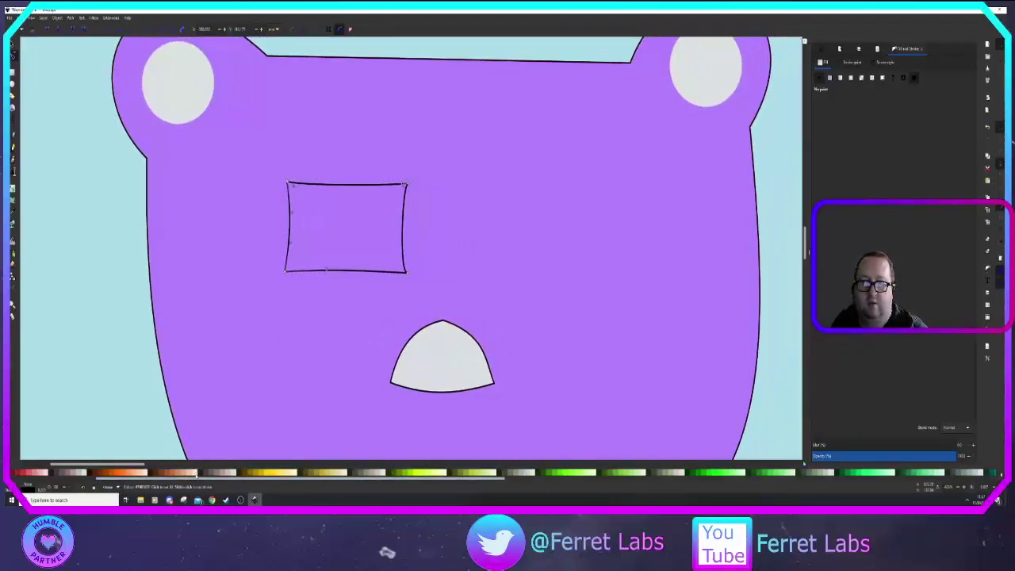
left_click(195, 473)
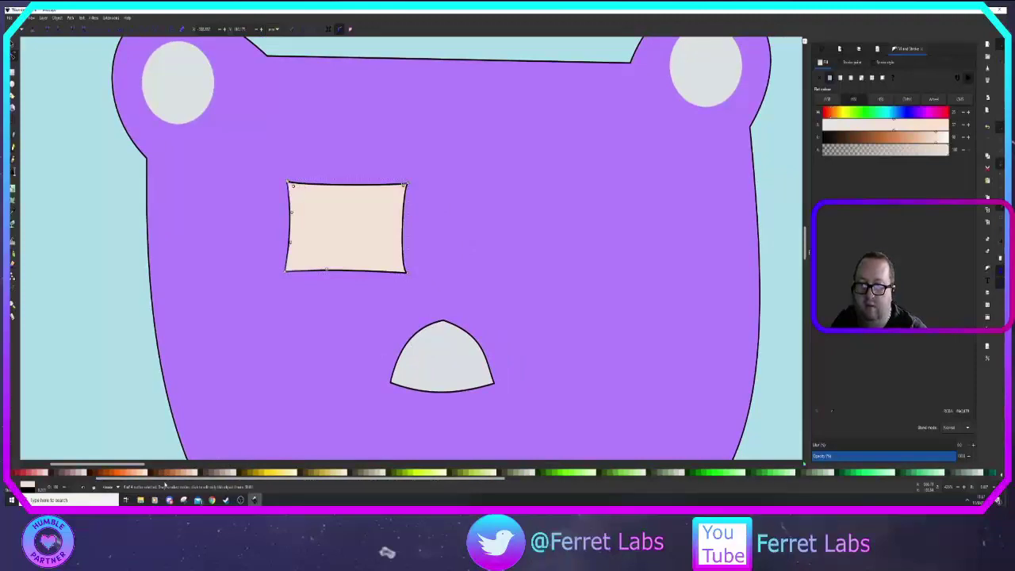
scroll(59, 474, "left", 5)
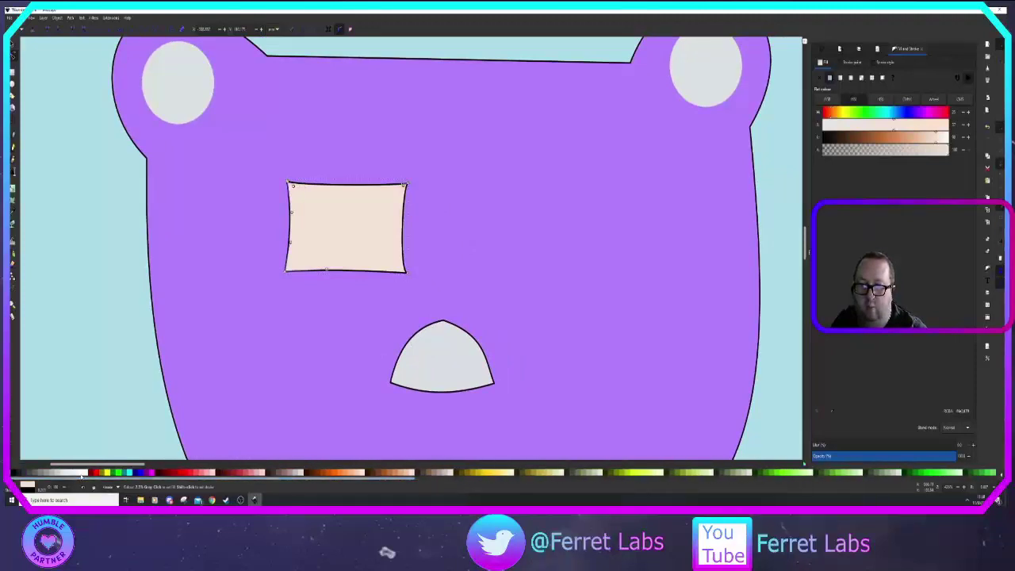
left_click(58, 474)
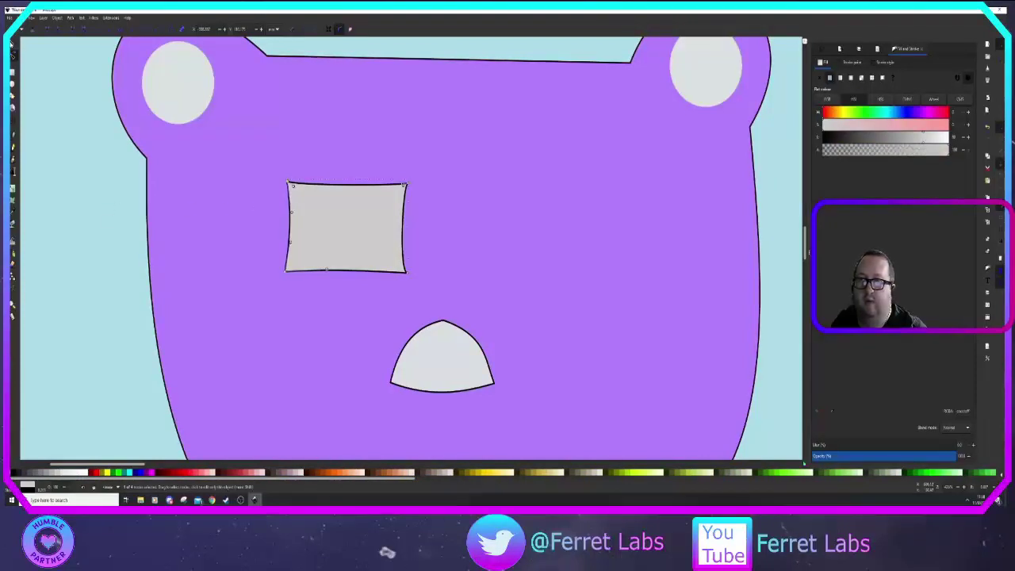
key("s")
mouse_move(341, 219)
left_mouse_down()
mouse_move(321, 219)
mouse_move(335, 240)
mouse_move(329, 225)
left_mouse_up()
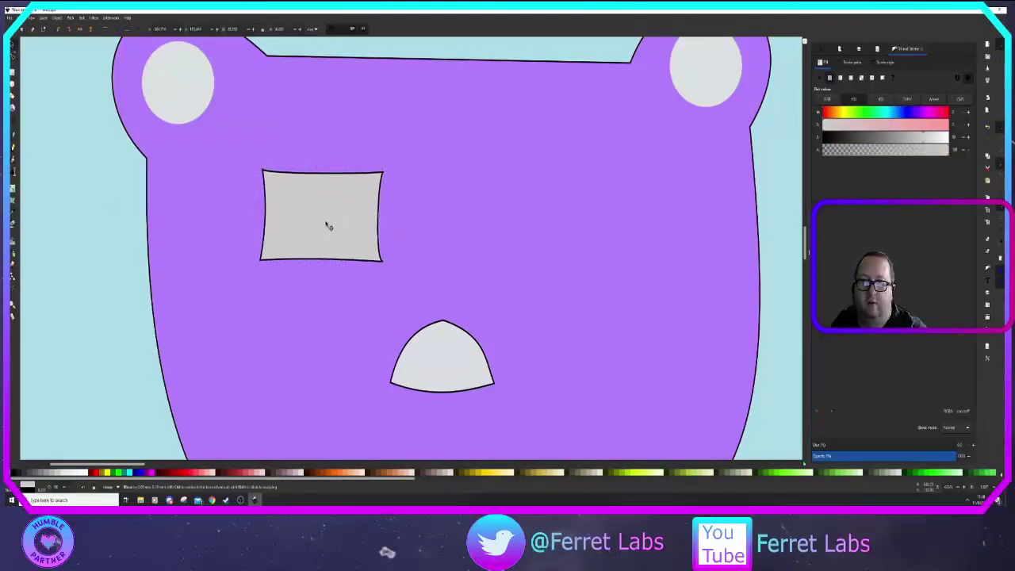
Step: Draw a narrow upright ellipse as the pupil, fill it with orange and center it inside the grey eye
left_click(57, 150)
key("e")
left_click_drag(306, 184, 341, 246)
left_click(341, 474)
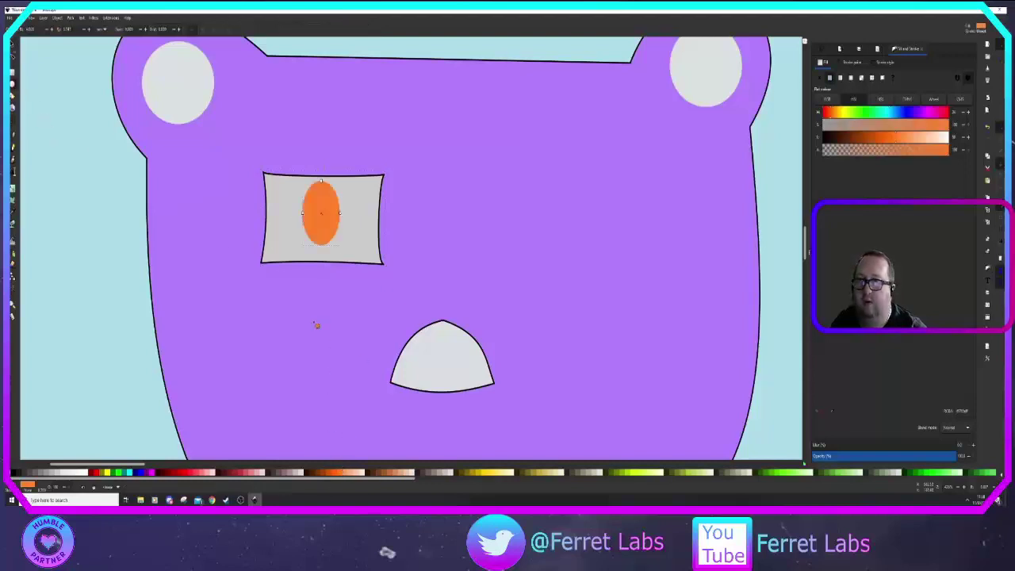
key("s")
left_click_drag(322, 210, 322, 219)
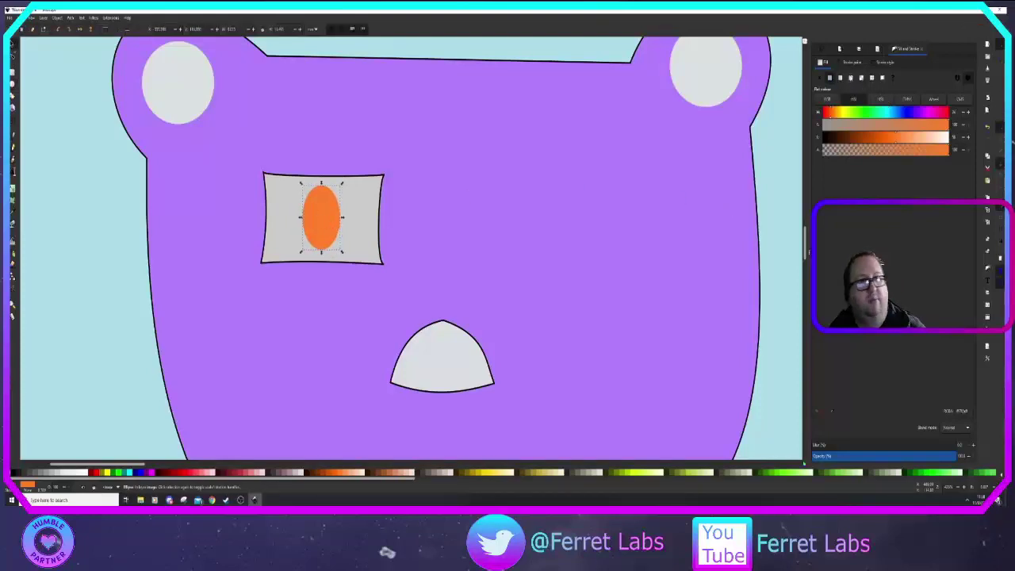
Step: Give the pupil a radial gradient fill and set its center stop to black
left_click(851, 78)
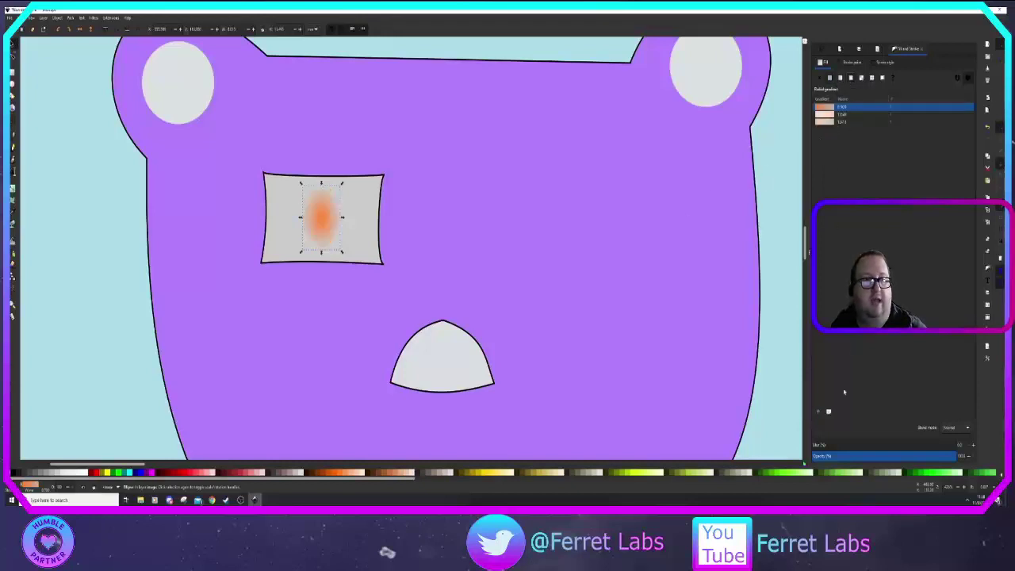
left_click(829, 413)
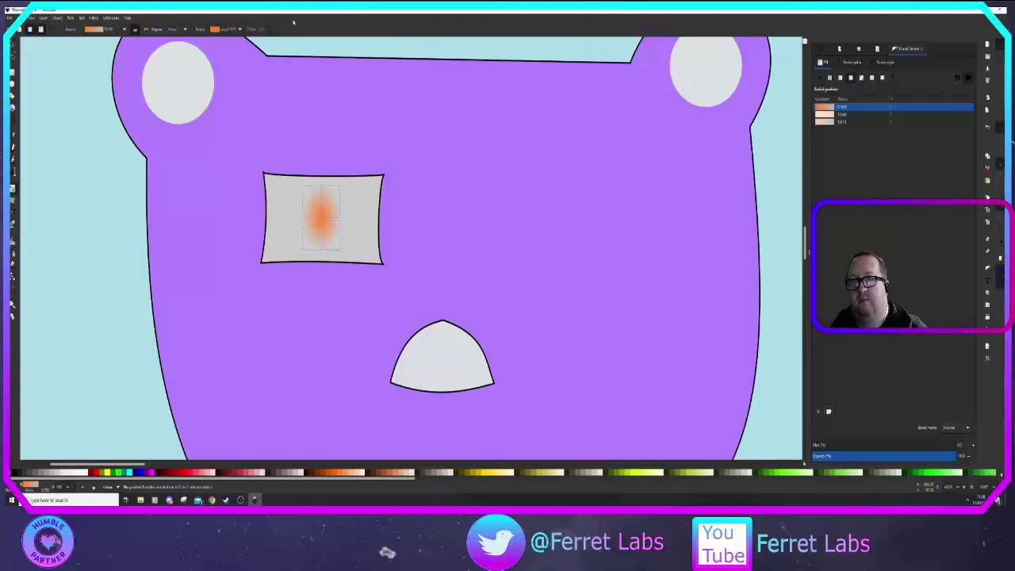
left_click(236, 32)
left_click(233, 43)
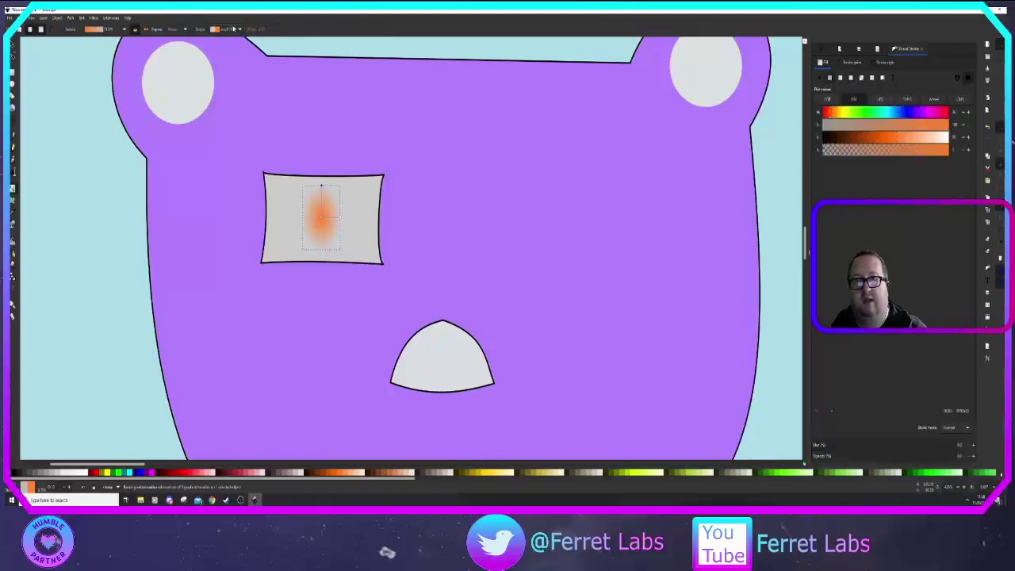
left_click(231, 32)
left_click(229, 30)
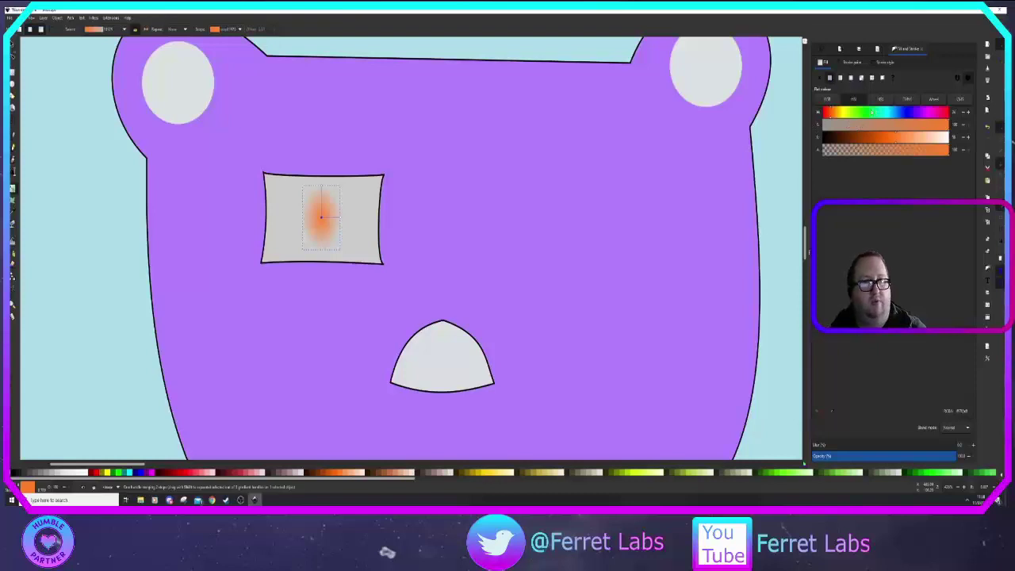
left_click_drag(825, 137, 822, 137)
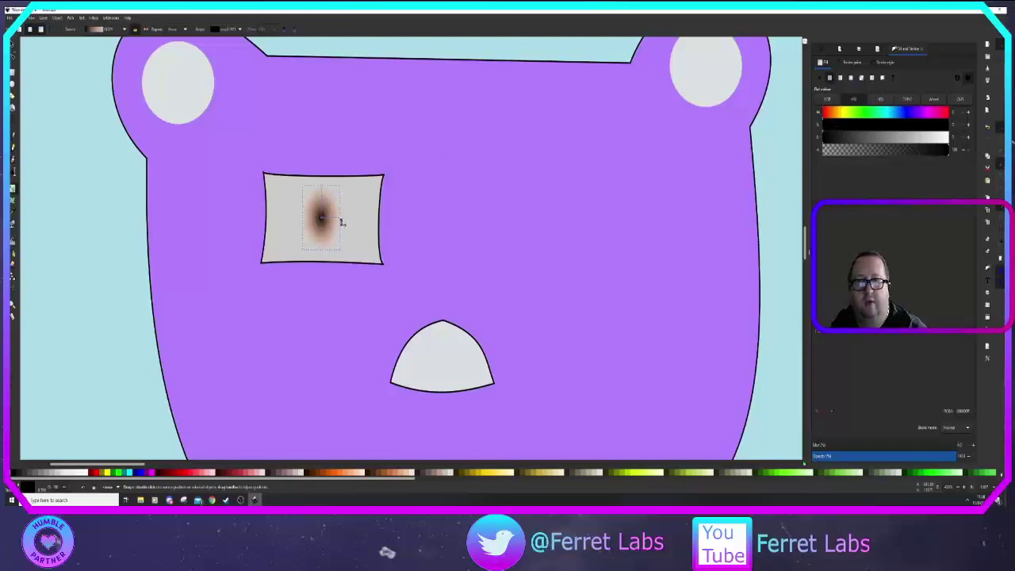
Step: Extend the pupil gradient's radii beyond the ellipse and make its orange outer stop fully opaque
left_click_drag(339, 219, 366, 219)
left_click_drag(324, 191, 394, 216)
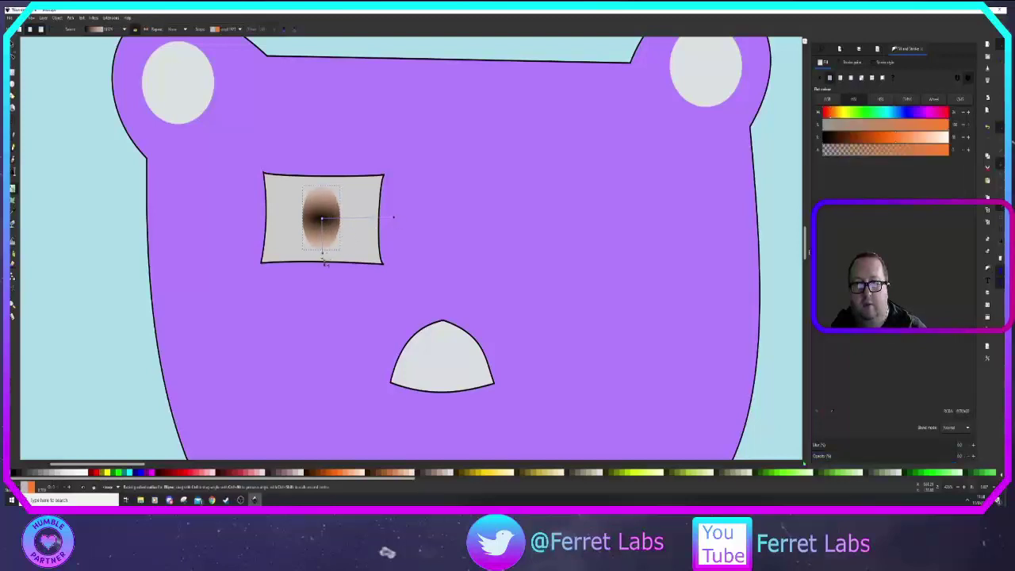
left_click_drag(324, 262, 325, 268)
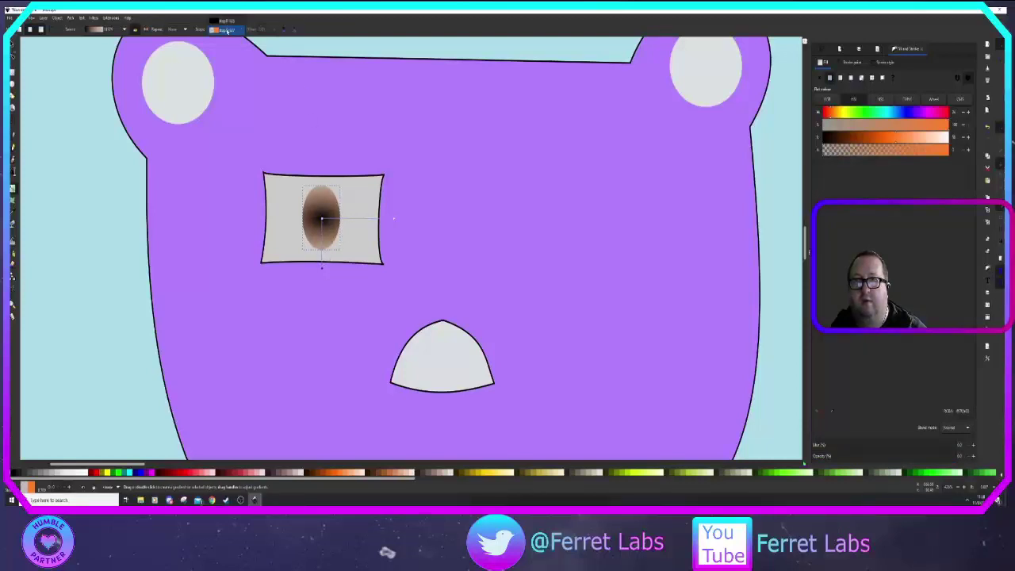
left_click_drag(900, 151, 967, 147)
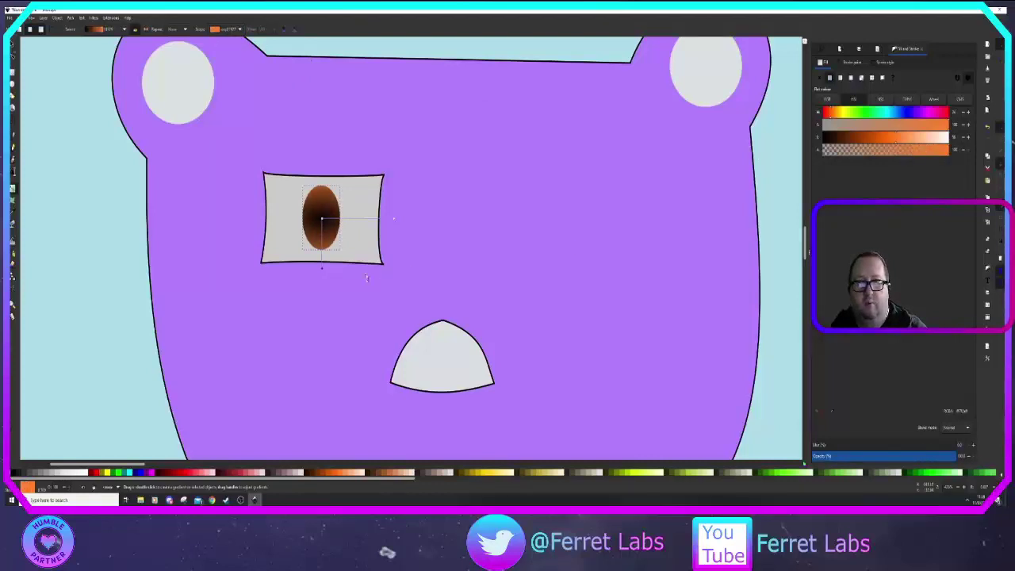
Step: Shorten both radii of the pupil's radial gradient to the ellipse's edge so the orange stop reaches its rim
left_click_drag(325, 270, 324, 251)
left_click_drag(395, 219, 347, 225)
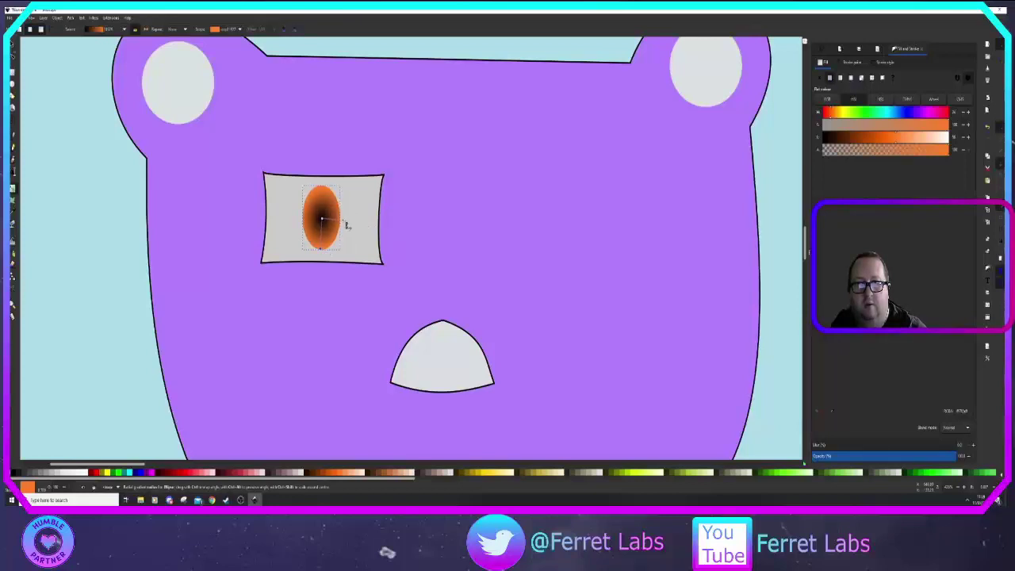
left_click(465, 238)
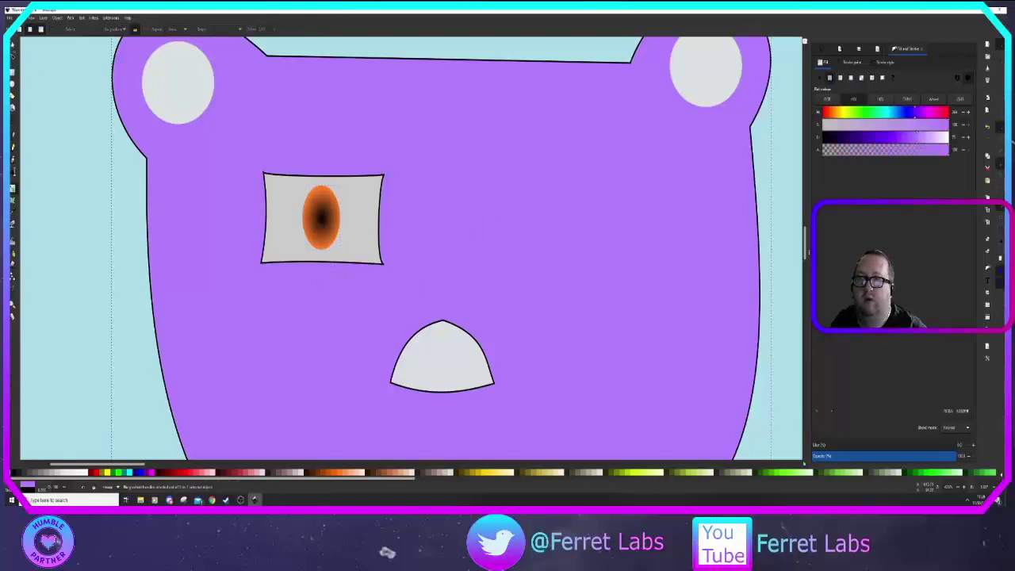
left_click(13, 45)
left_click_drag(98, 143, 329, 234)
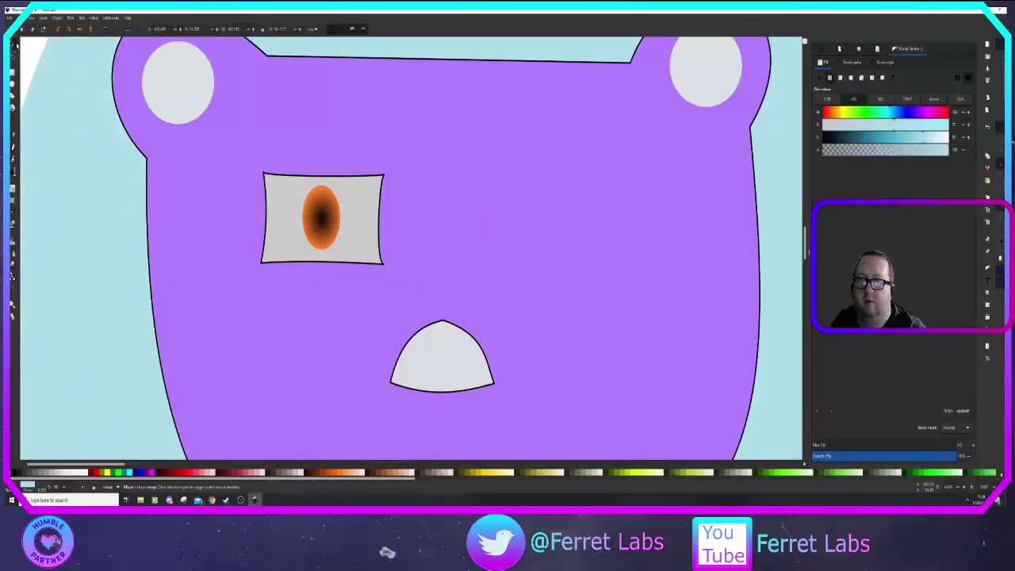
scroll(55, 98, "down", 3)
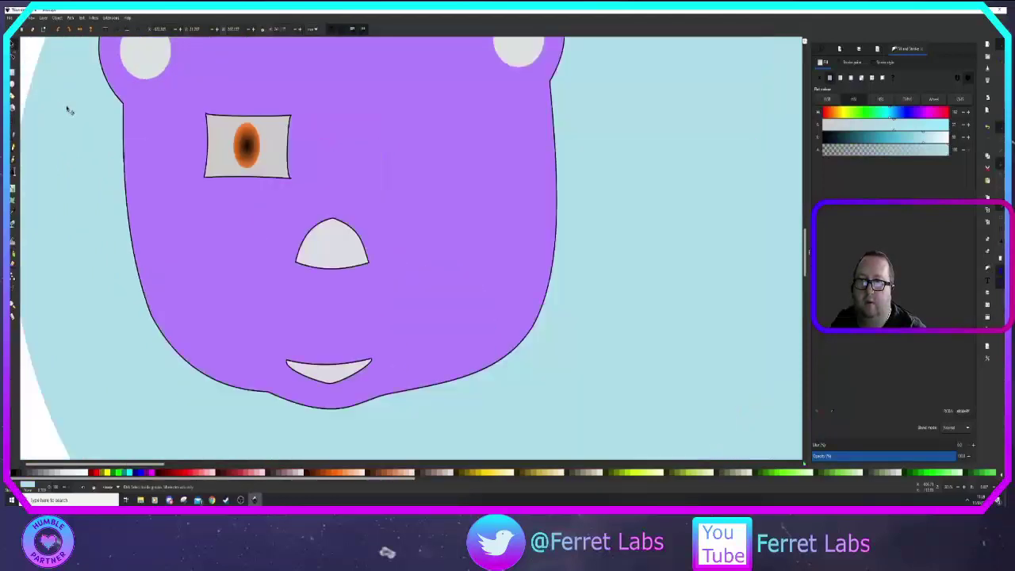
scroll(92, 147, "down", 5)
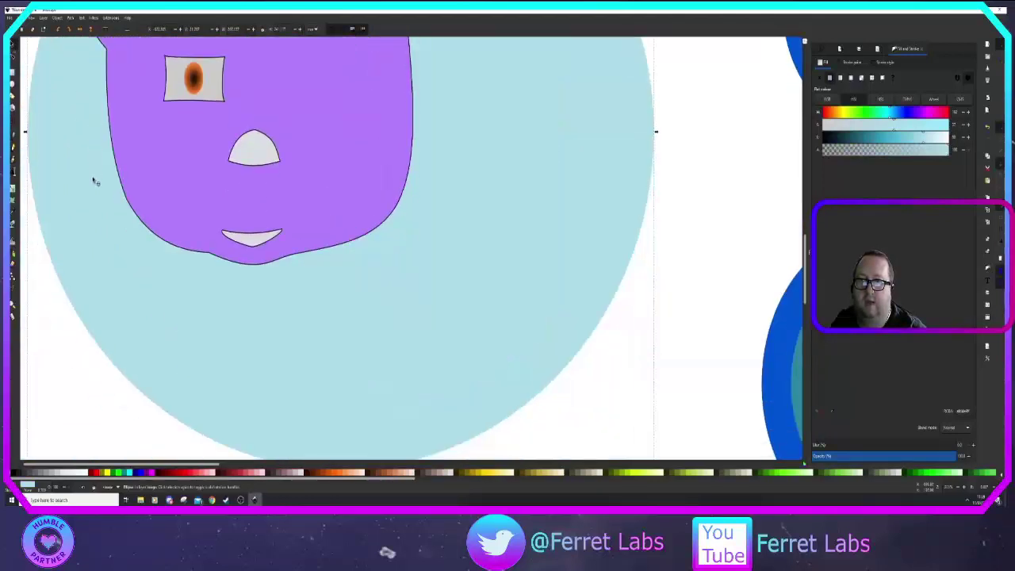
scroll(94, 208, "up", 4)
scroll(93, 207, "down", 3)
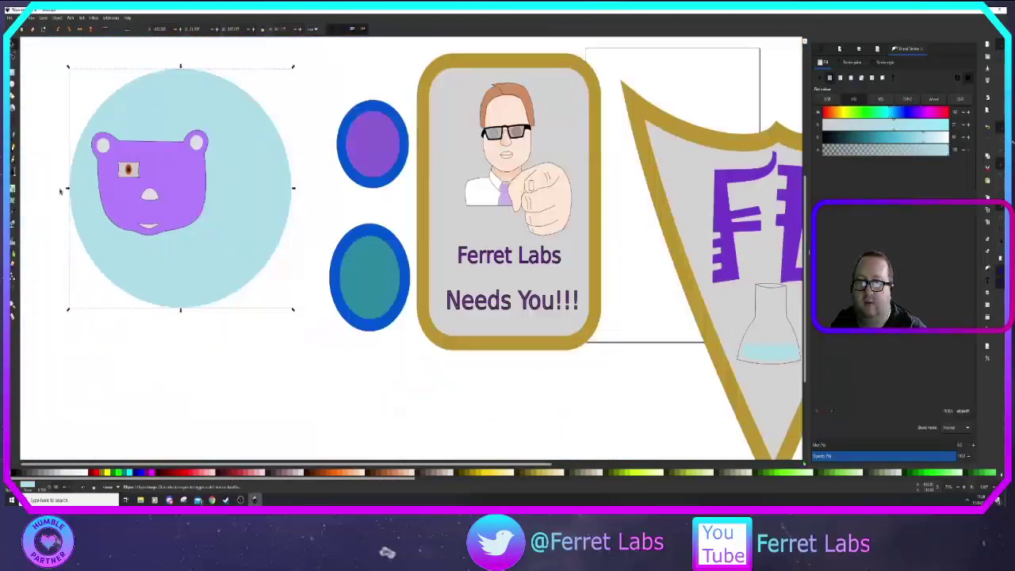
left_click_drag(22, 124, 120, 199)
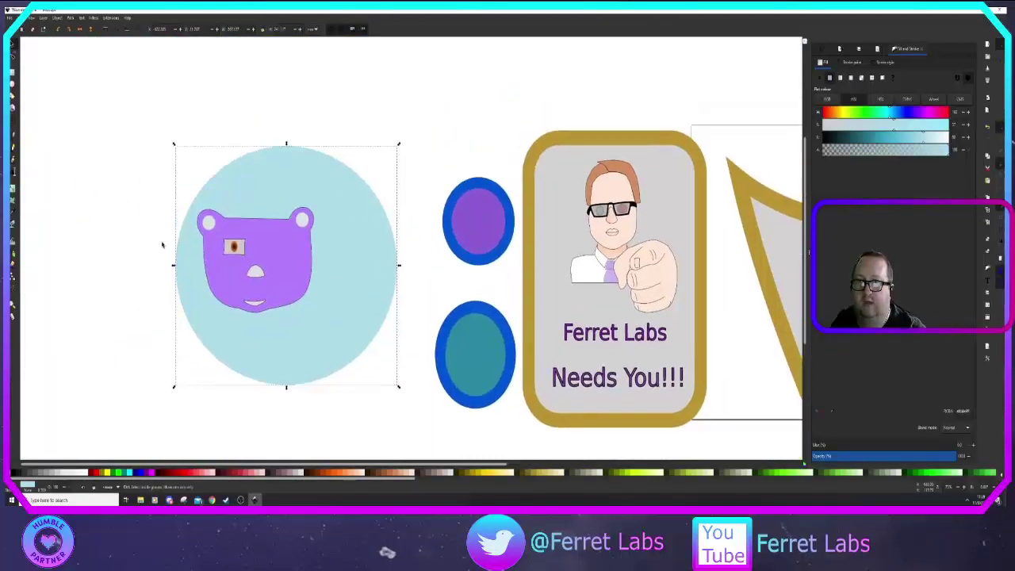
scroll(164, 244, "up", 4)
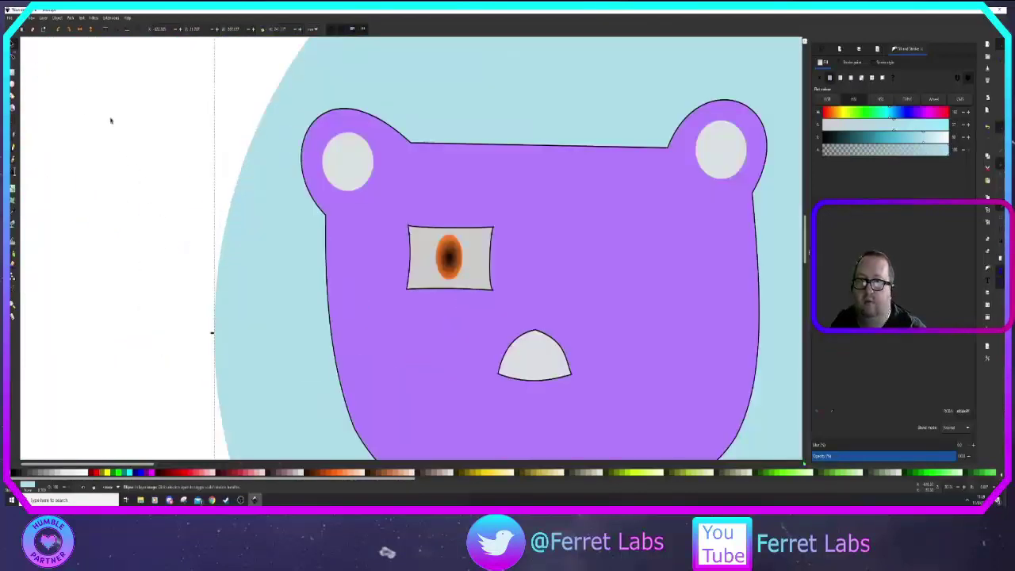
Step: Draw a straight line slightly wider than the eye, bow its middle downward and place it along the eye's upper edge
key("b")
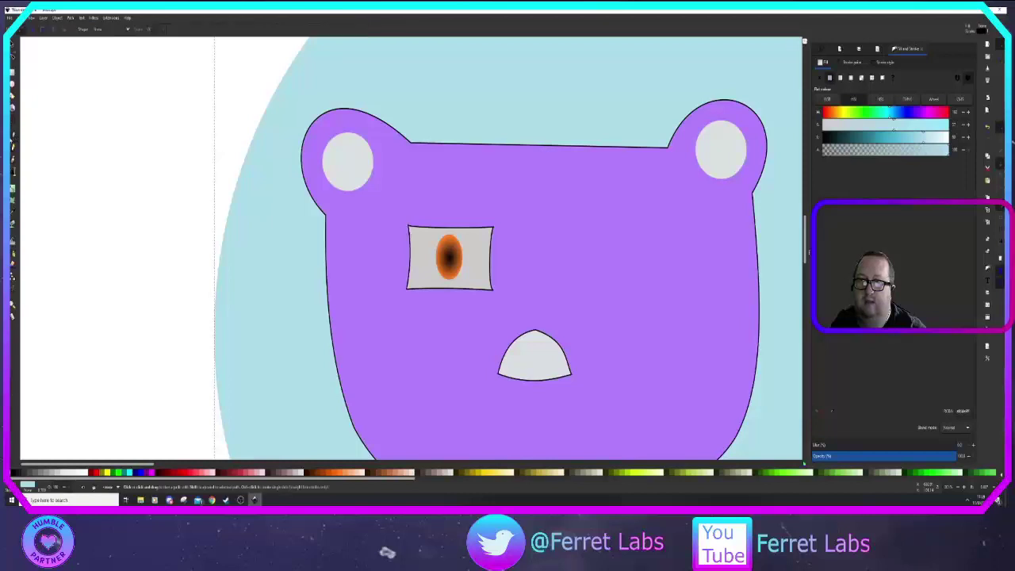
left_click(408, 227)
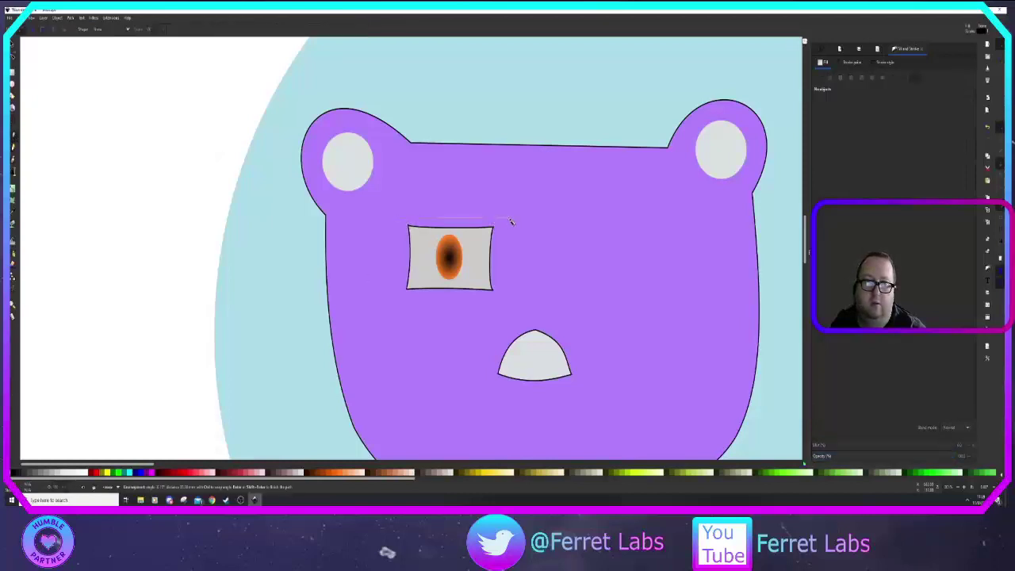
left_click(510, 220, "ctrl")
key("Return")
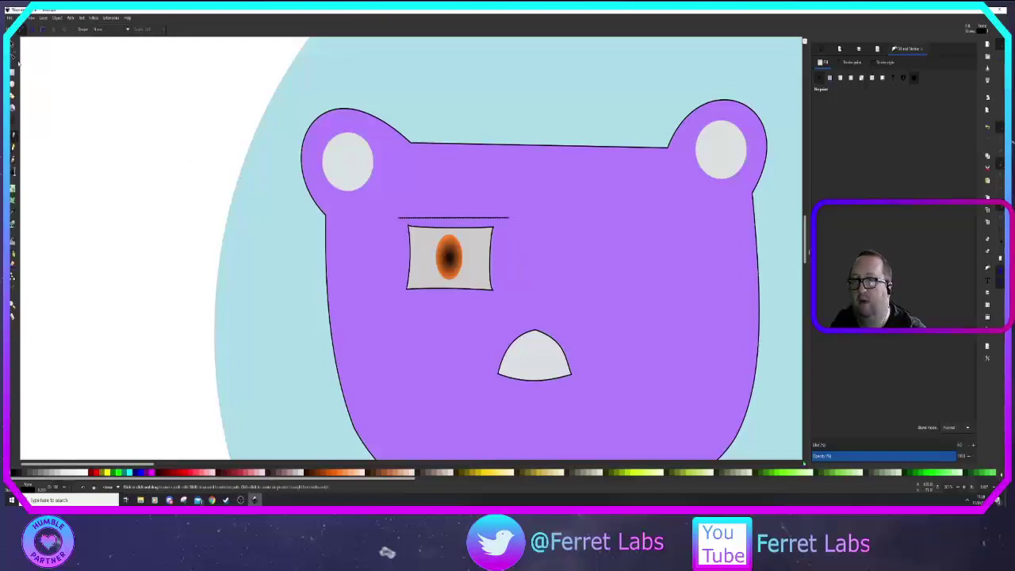
left_click(12, 57)
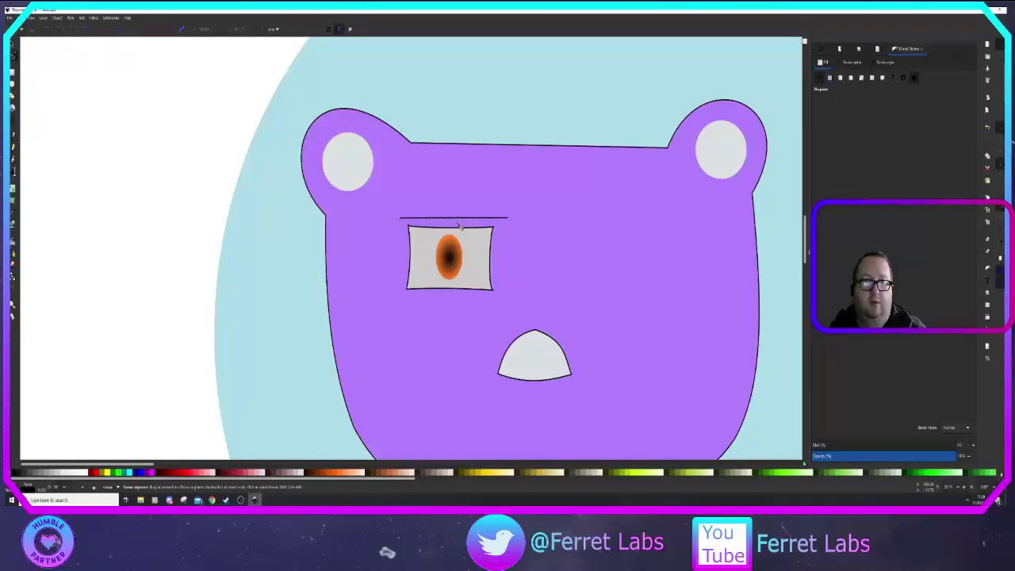
left_click_drag(459, 219, 458, 226)
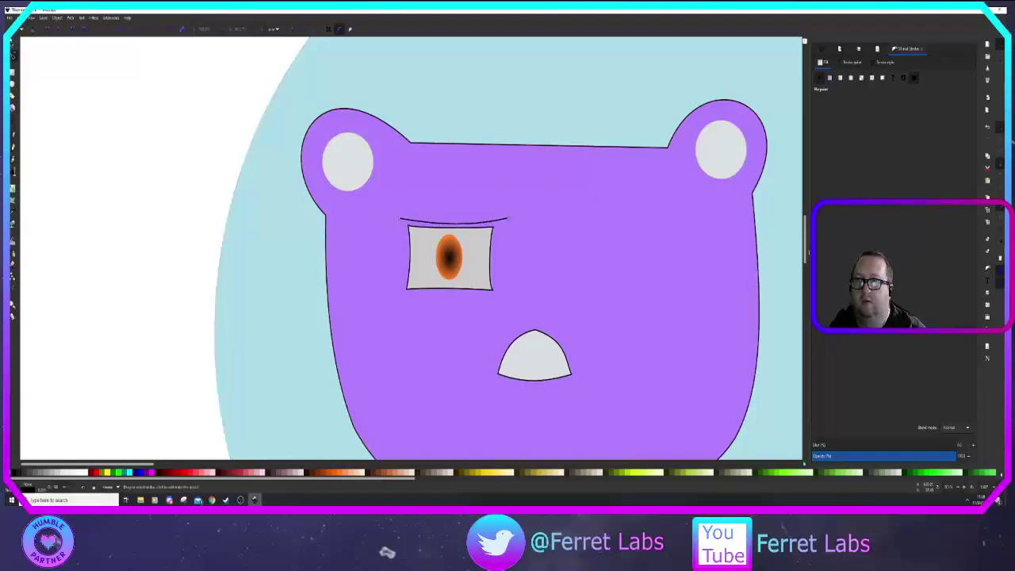
left_click(13, 45)
left_click_drag(470, 227, 469, 231)
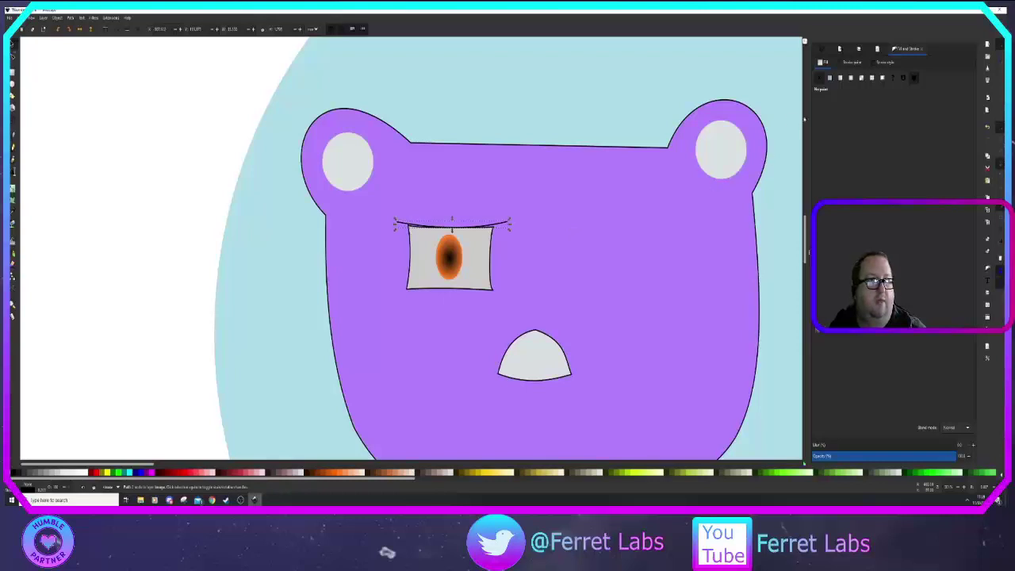
Step: Set the upper eyelid line's stroke width to 3 with a round join and a square cap
left_click(881, 63)
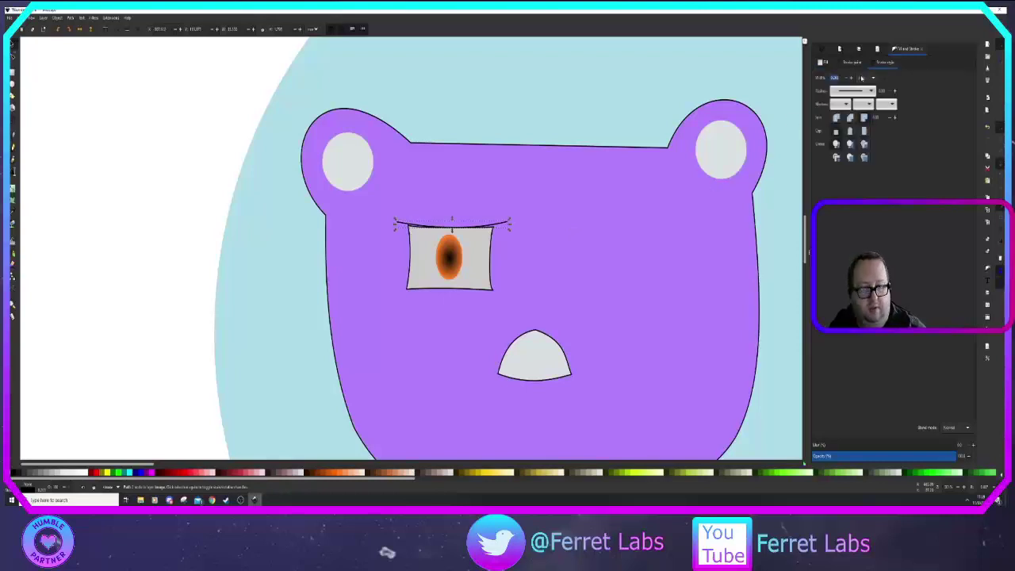
type("3")
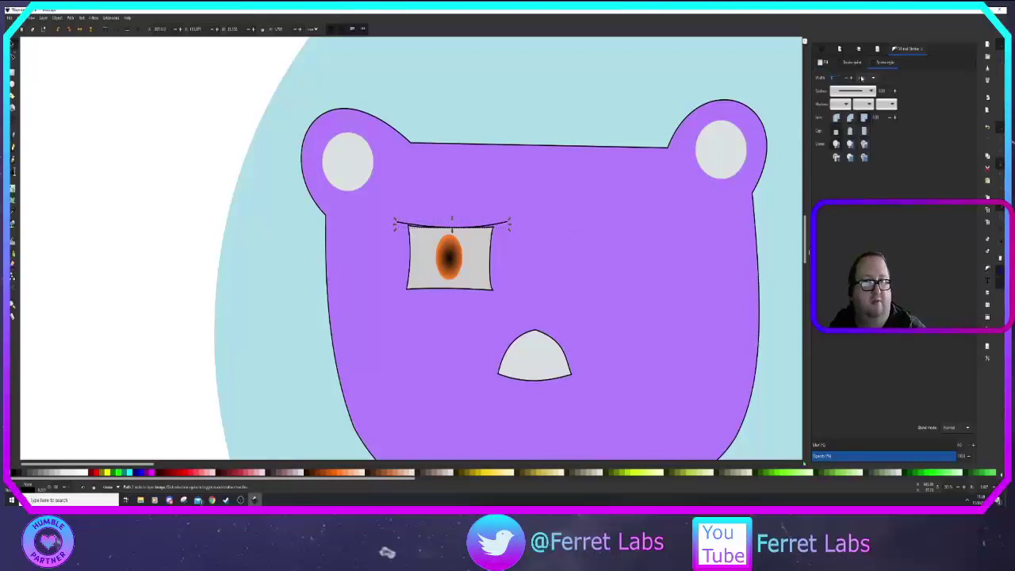
key("Return")
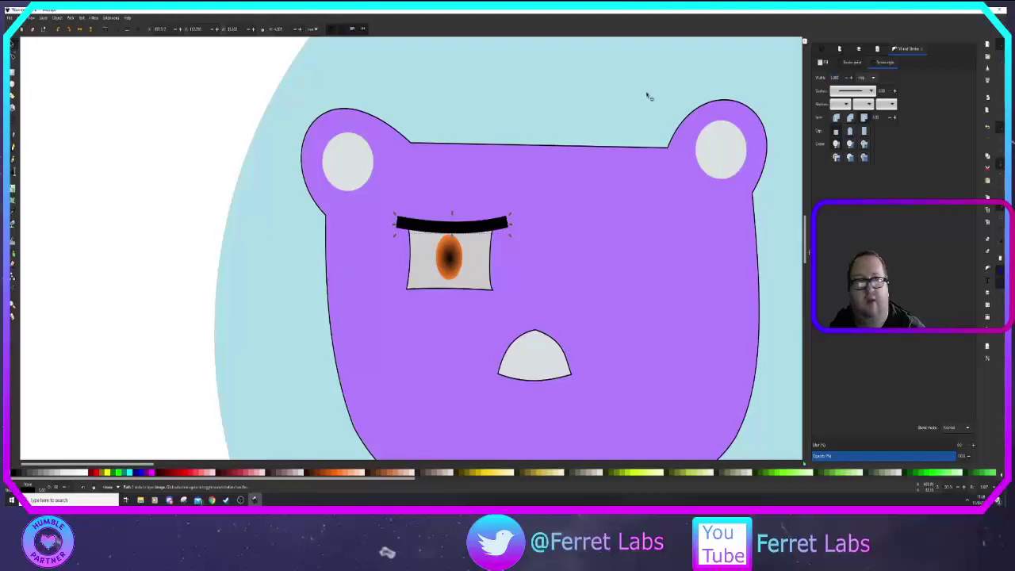
left_click(850, 118)
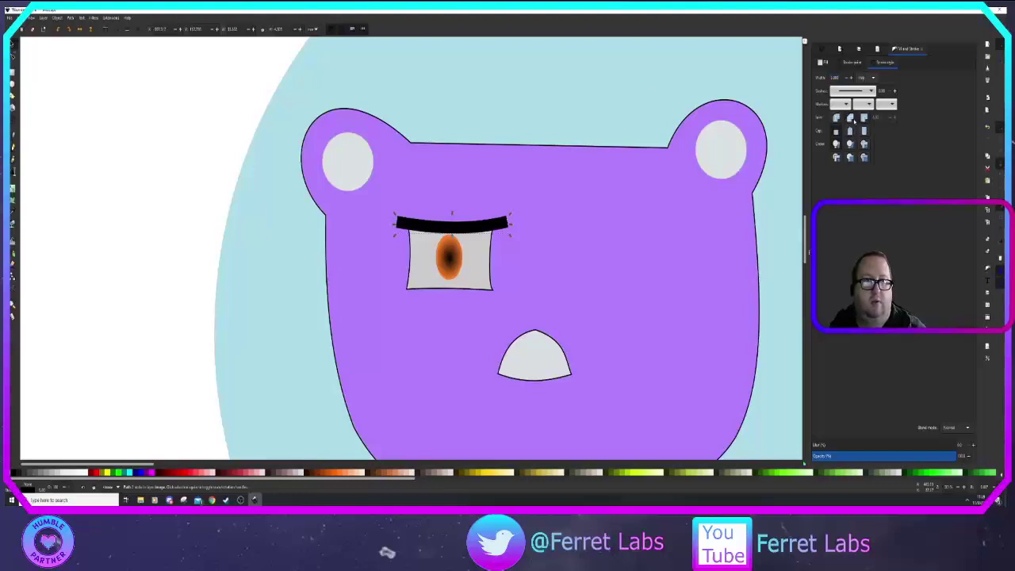
left_click(865, 131)
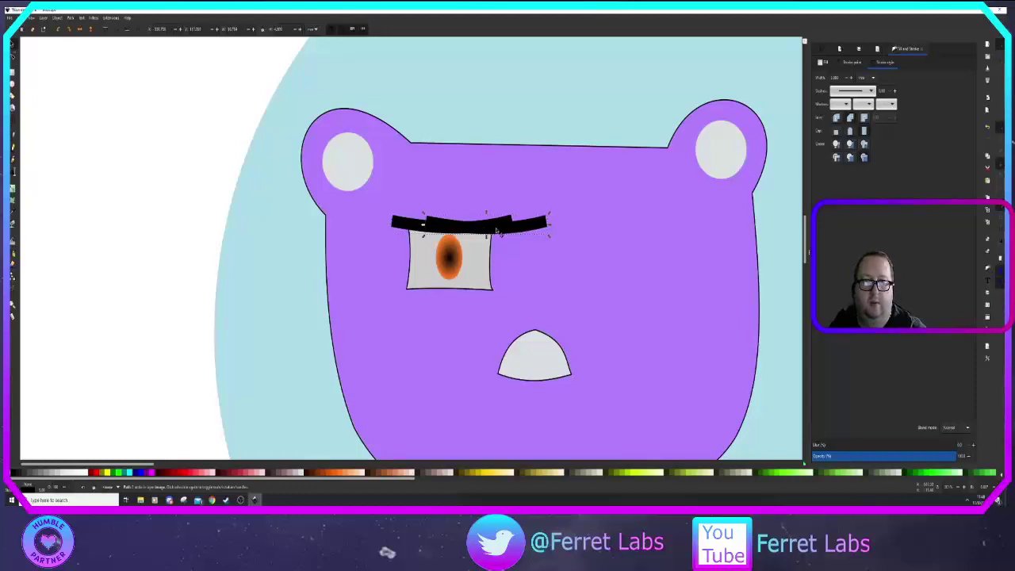
Step: Duplicate the eyelid line, flip it vertically, place it along the eye's lower edge and shorten it at both ends
key("ctrl+d")
mouse_move(490, 232)
left_mouse_down()
mouse_move(465, 317)
mouse_move(469, 299)
left_mouse_up()
key("v")
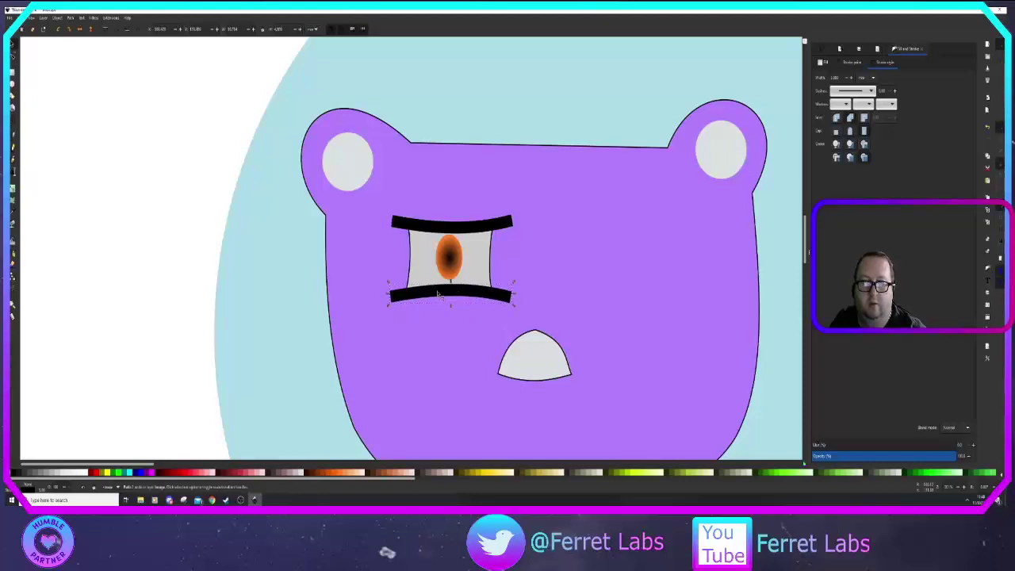
left_click_drag(393, 295, 404, 294)
left_click_drag(513, 296, 452, 292)
double_click(451, 288)
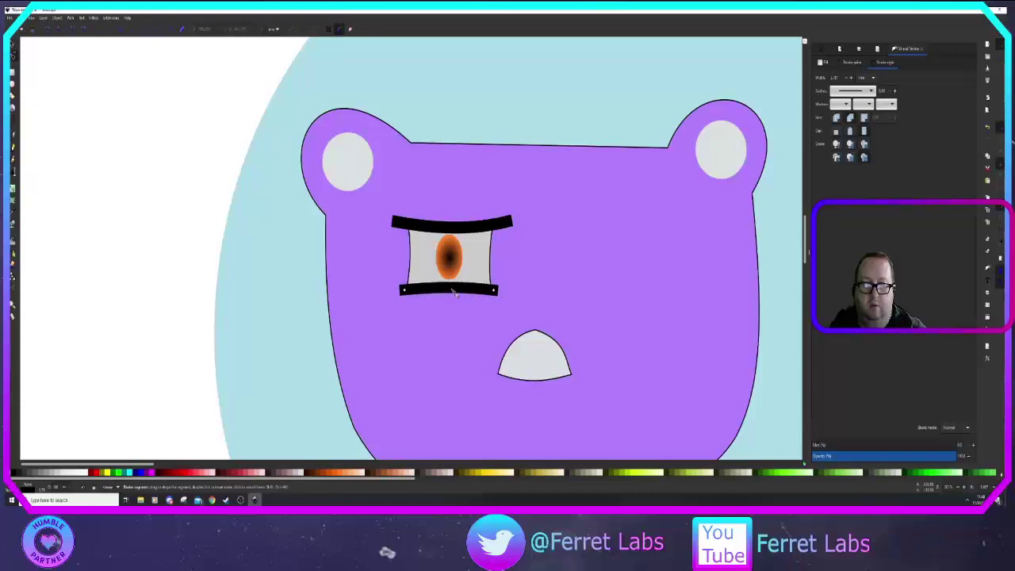
Step: Copy the complete eye with its pupil and lids, and place the copy level with it on the other side of the face
left_click(203, 230)
mouse_move(196, 193)
left_mouse_down()
mouse_move(503, 296)
mouse_move(529, 321)
left_mouse_up()
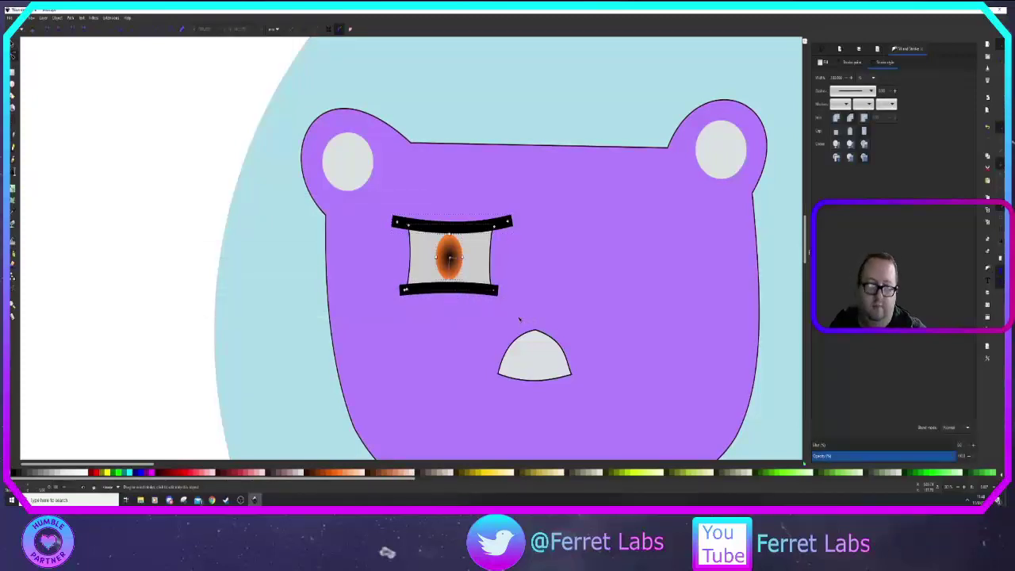
key("ctrl+c")
key("ctrl+v")
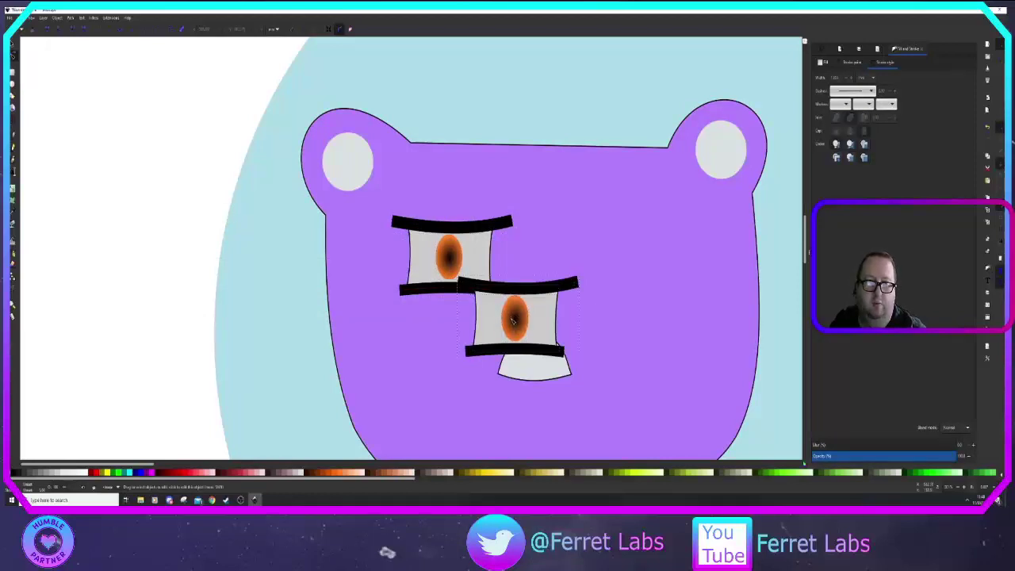
key("Escape")
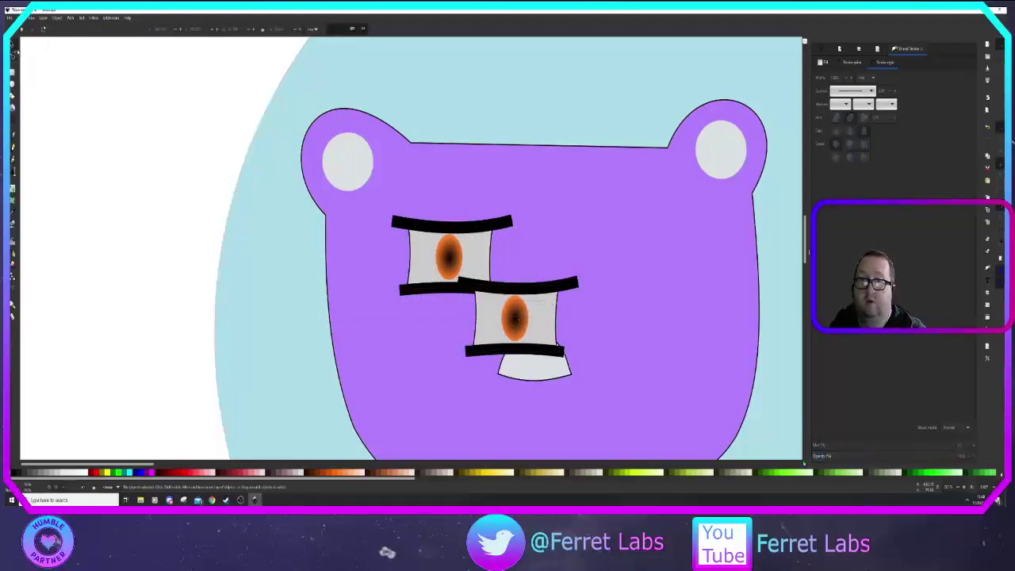
left_click_drag(523, 297, 628, 268)
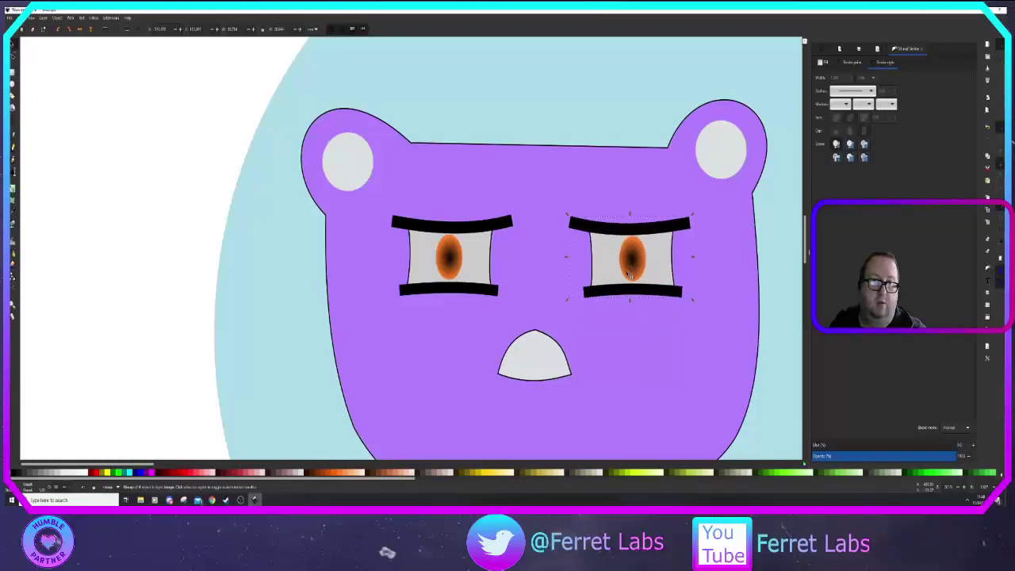
Step: Move the pale blue background circle sideways so it is centered horizontally behind the bear's face
scroll(609, 292, "down", 2)
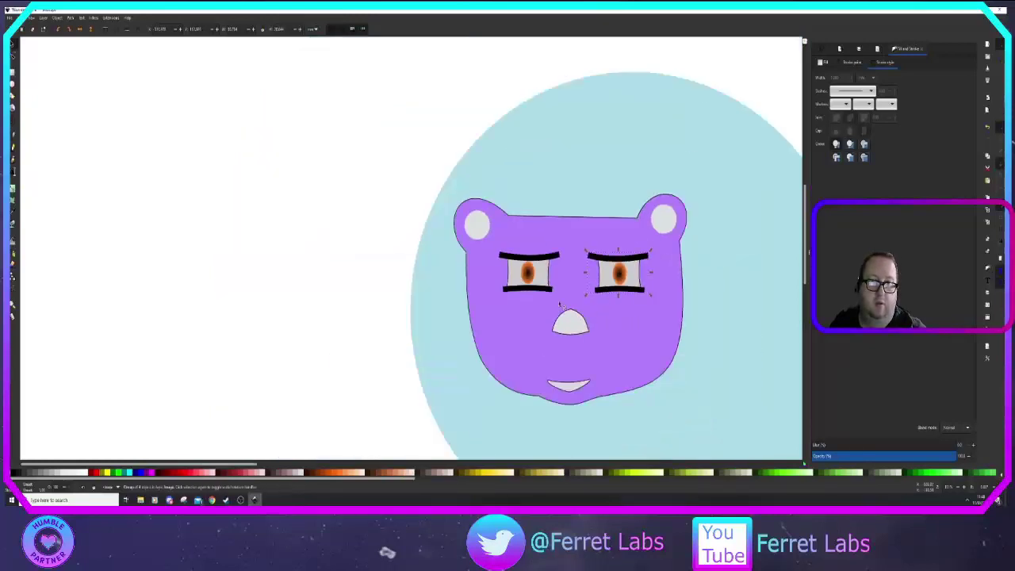
left_click_drag(341, 178, 149, 86)
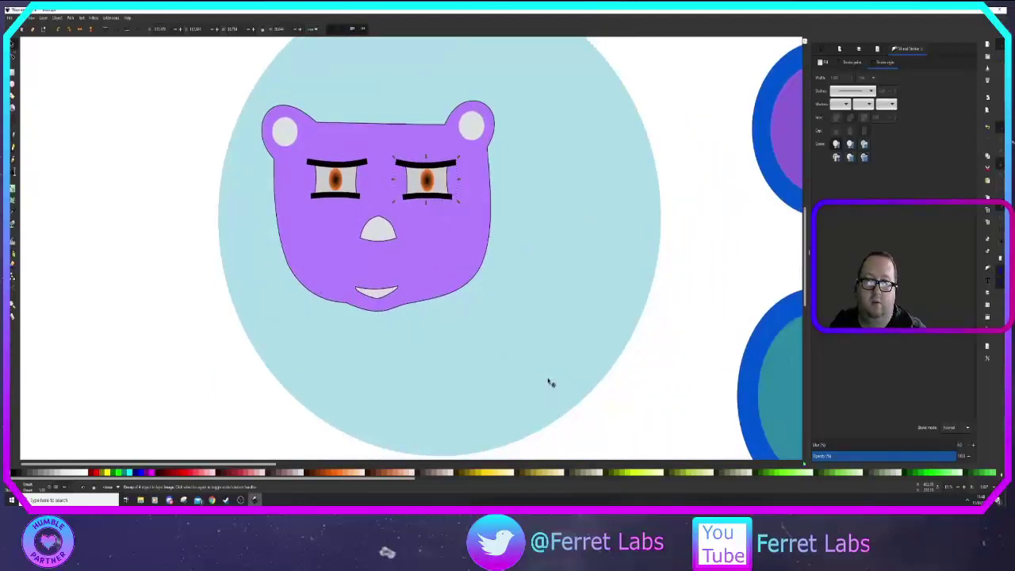
left_click(558, 348)
left_click_drag(576, 335, 518, 329)
Step: Examine the finished bear emblem up close and alongside the other logos on the canvas
scroll(555, 359, "up", 3)
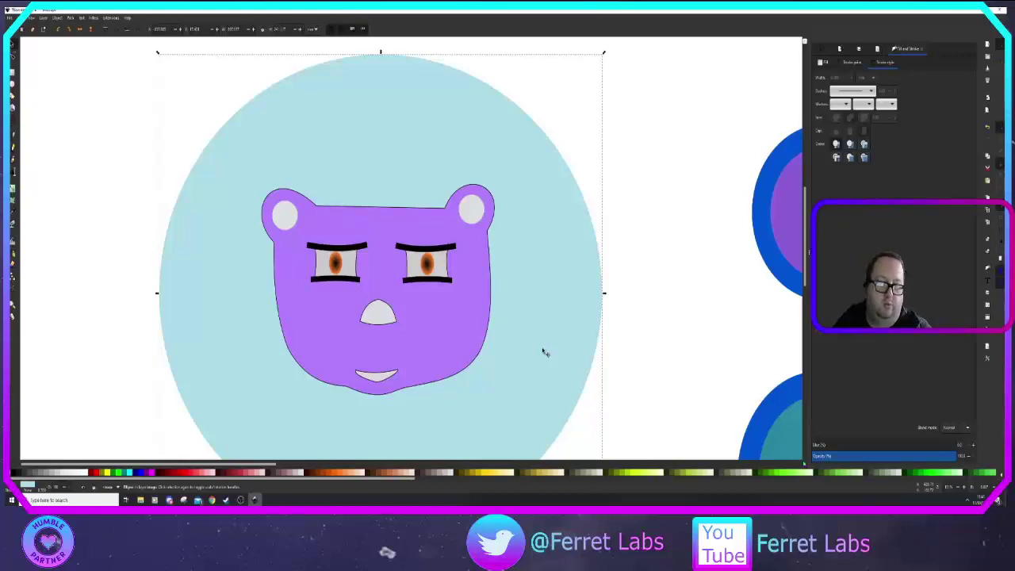
scroll(563, 341, "down", 3)
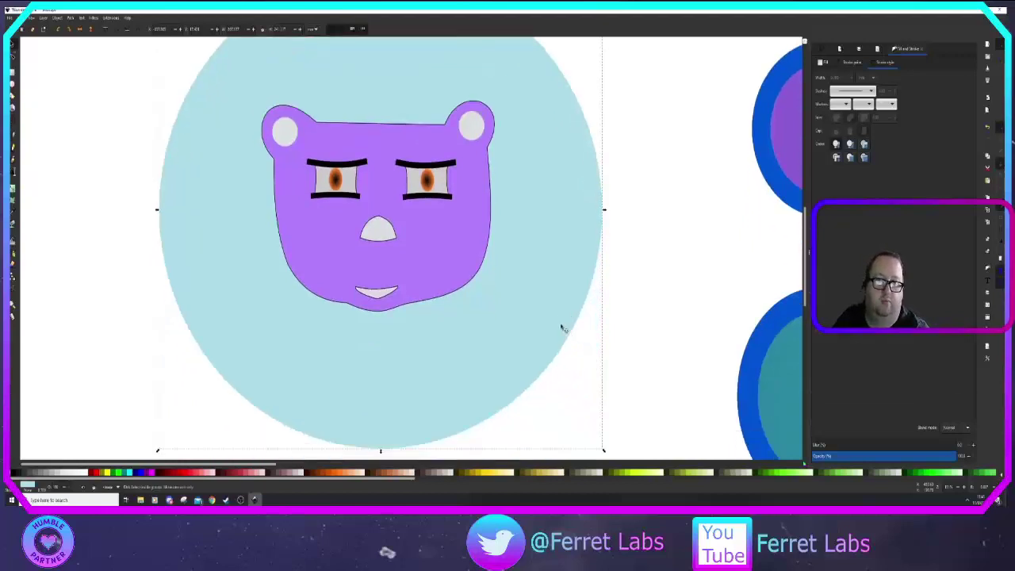
scroll(569, 325, "down", 1)
left_click_drag(598, 315, 359, 262)
scroll(555, 333, "down", 1)
scroll(583, 347, "down", 3)
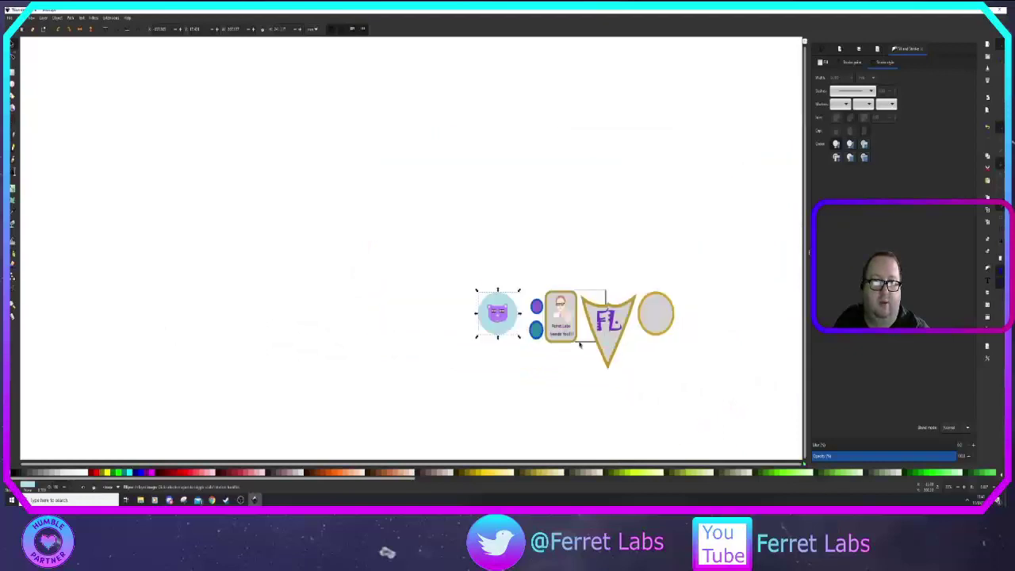
scroll(588, 349, "up", 2)
scroll(588, 349, "up", 3)
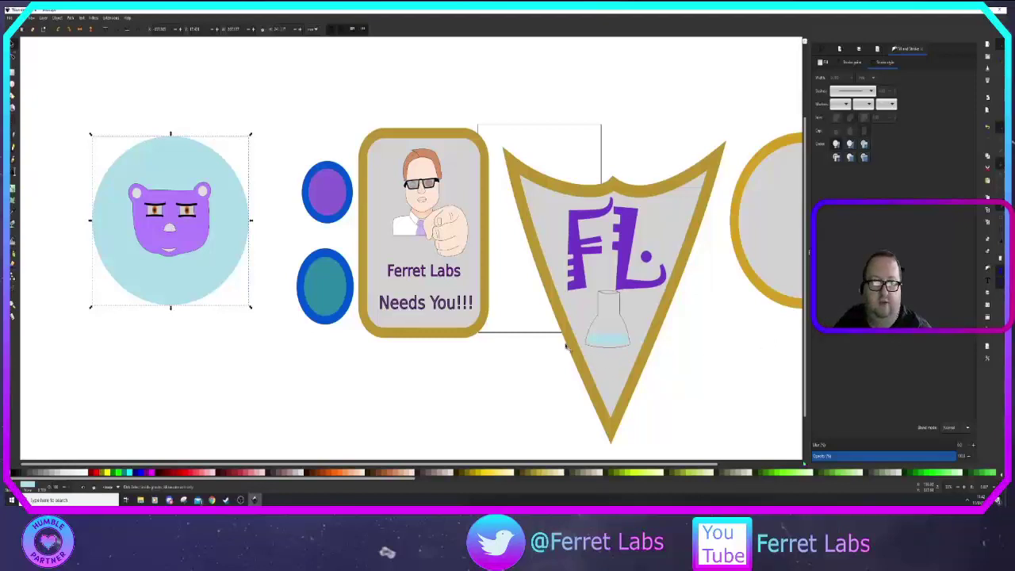
scroll(559, 345, "down", 2)
left_click_drag(625, 367, 587, 334)
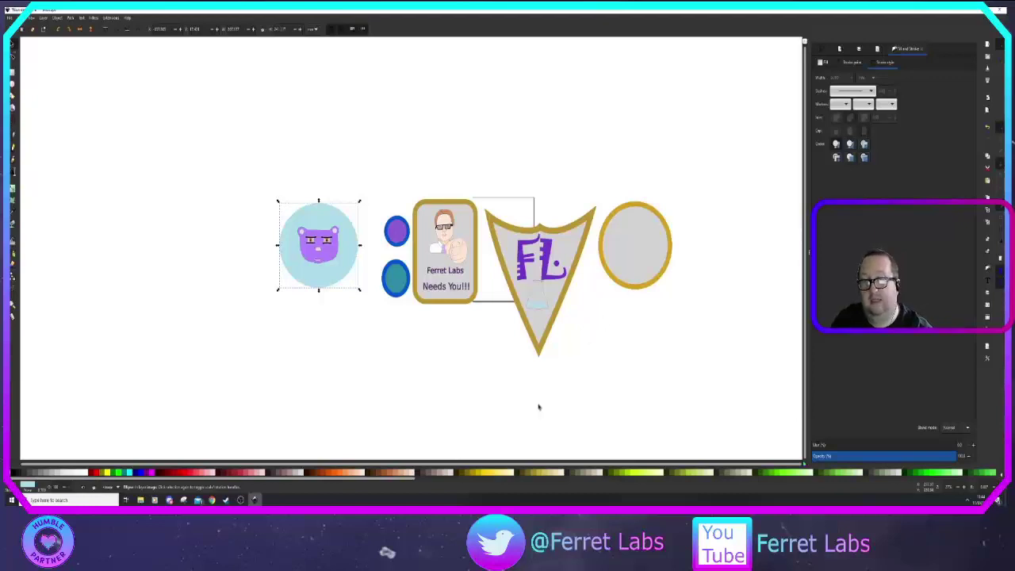
Step: Switch to Chrome and open the Facebook home page
left_click(212, 500)
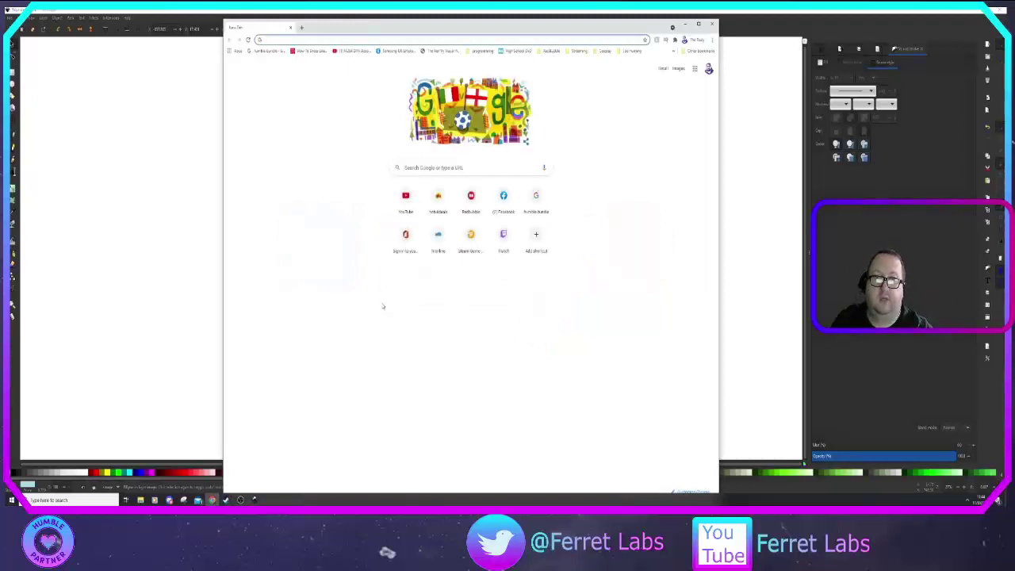
left_click(433, 167)
type("f")
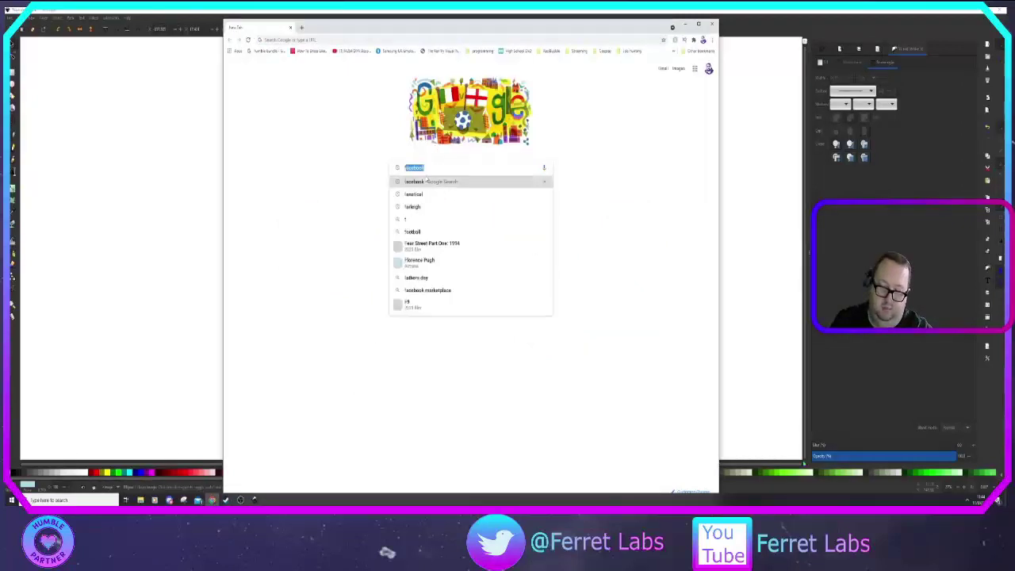
type("acebook")
key("Return")
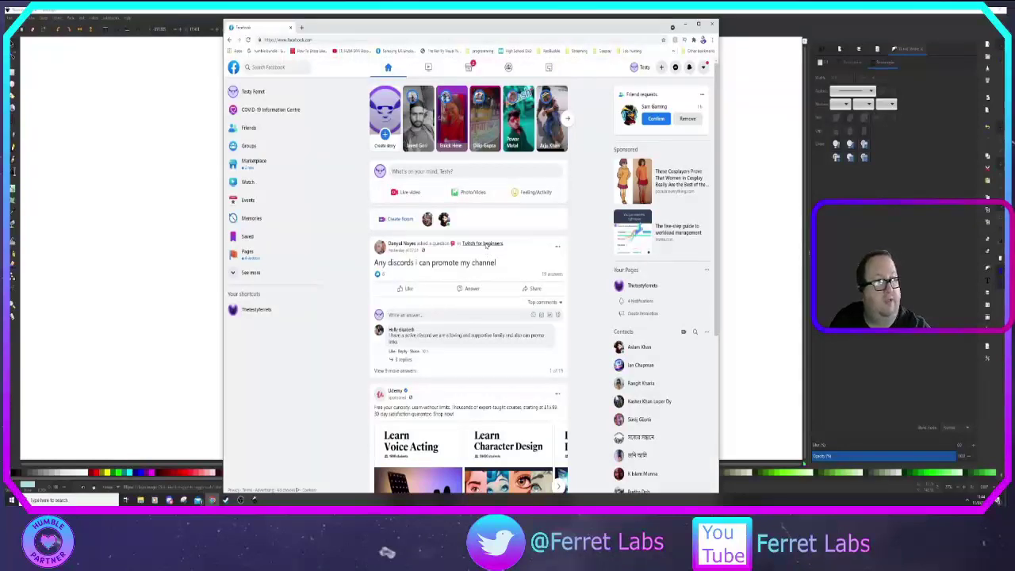
Step: Open the "Twitch for beginners" group from the feed and look through its page
mouse_move(485, 244)
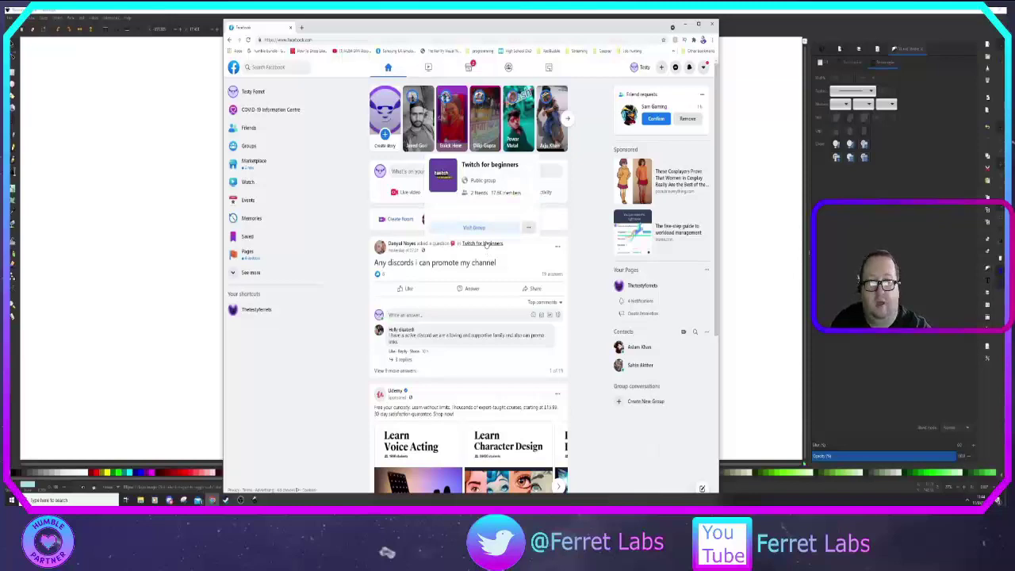
left_click(486, 244)
scroll(471, 286, "down", 2)
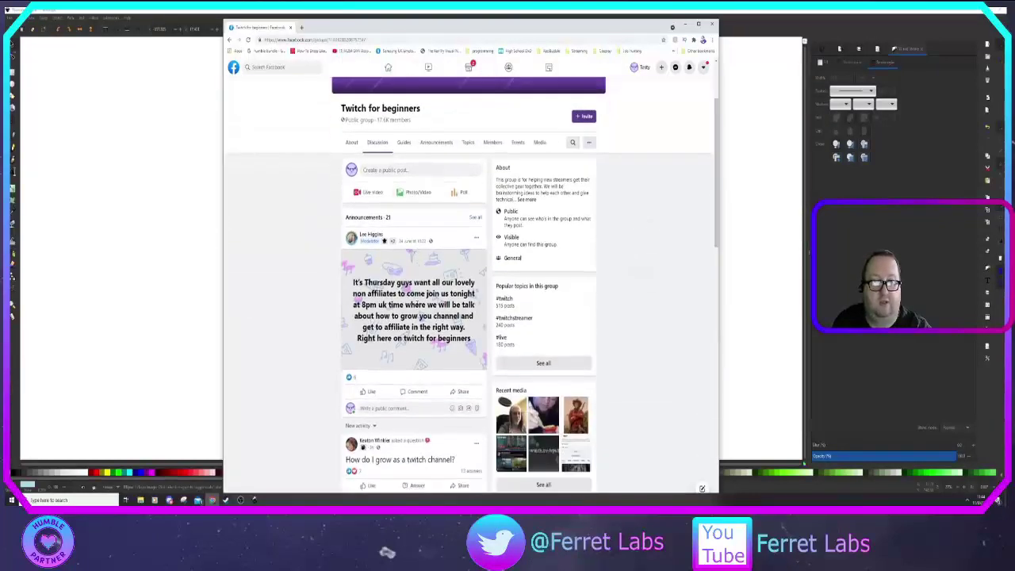
scroll(497, 275, "down", 5)
scroll(498, 275, "up", 8)
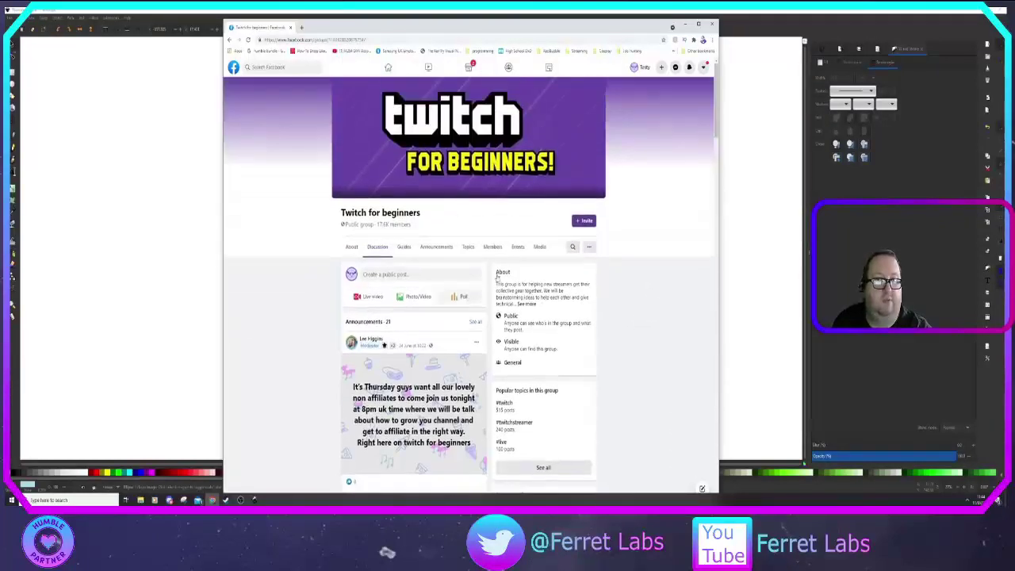